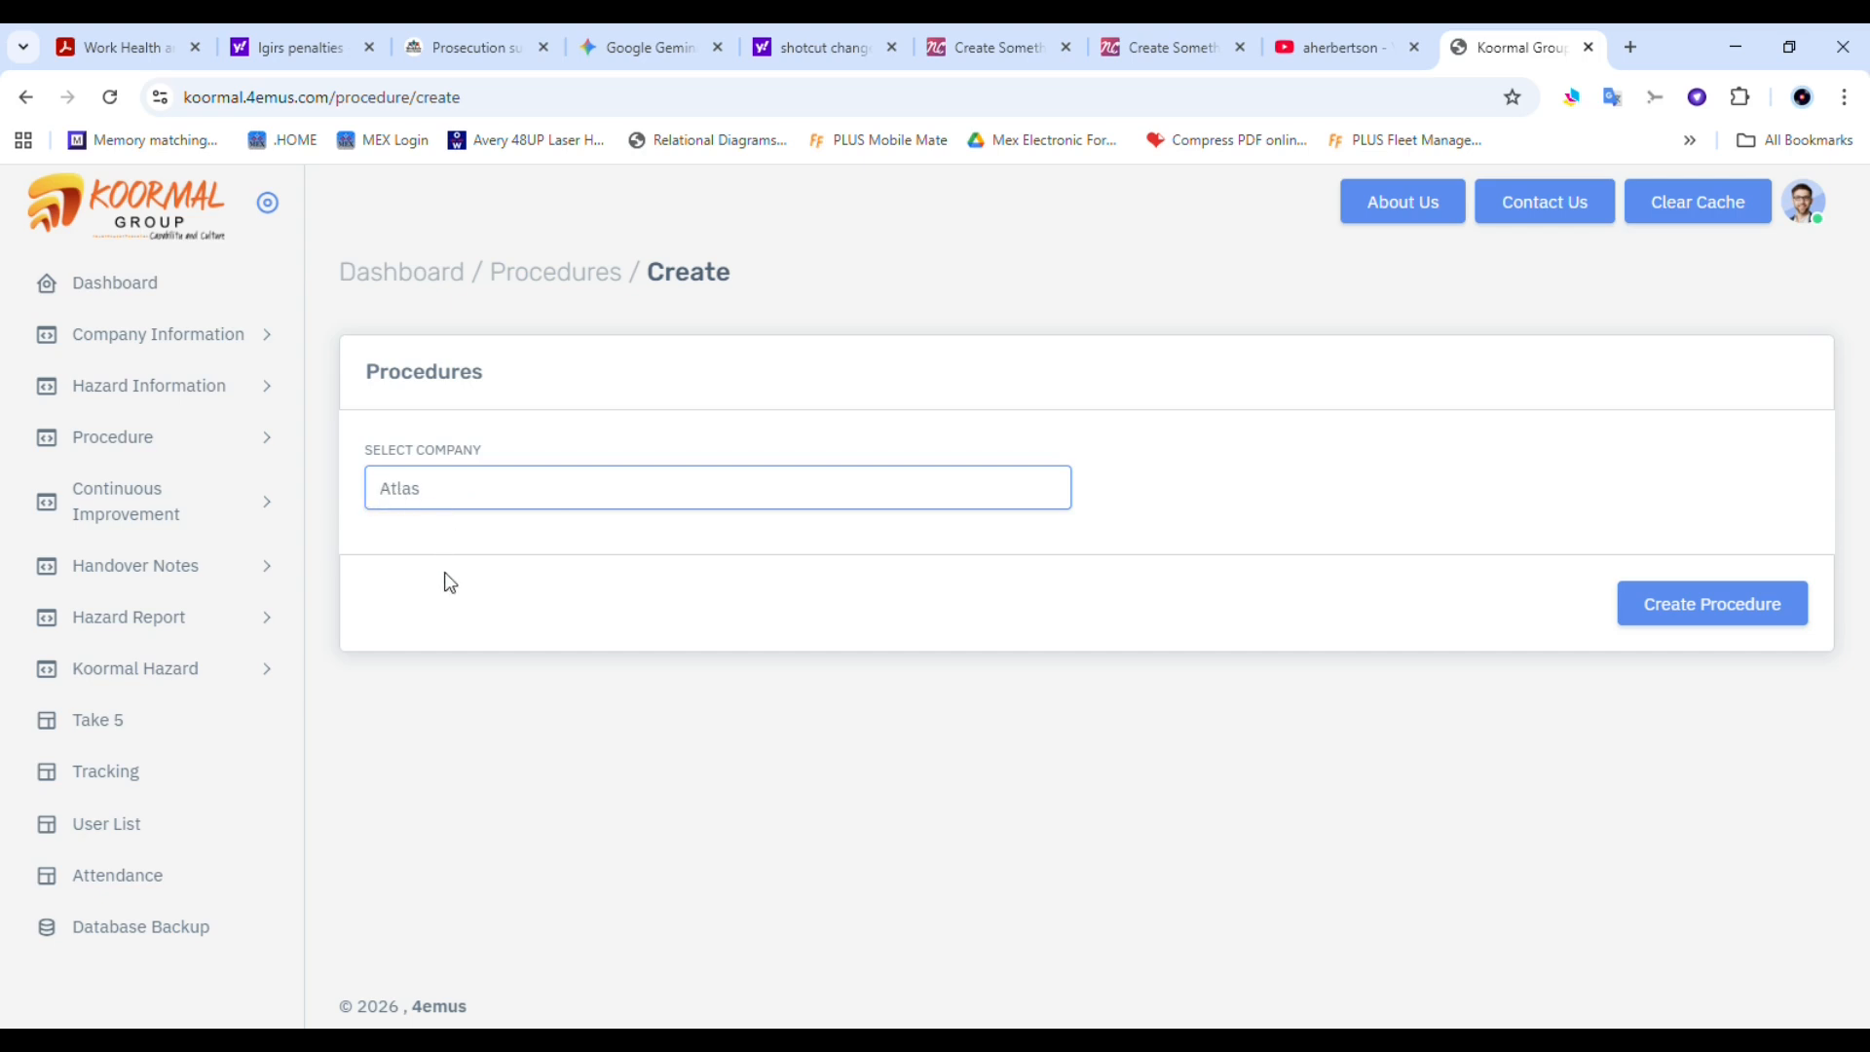
Set the new procedure's company to Koormal and its site to Ancillary Equipment
left_click(444, 777)
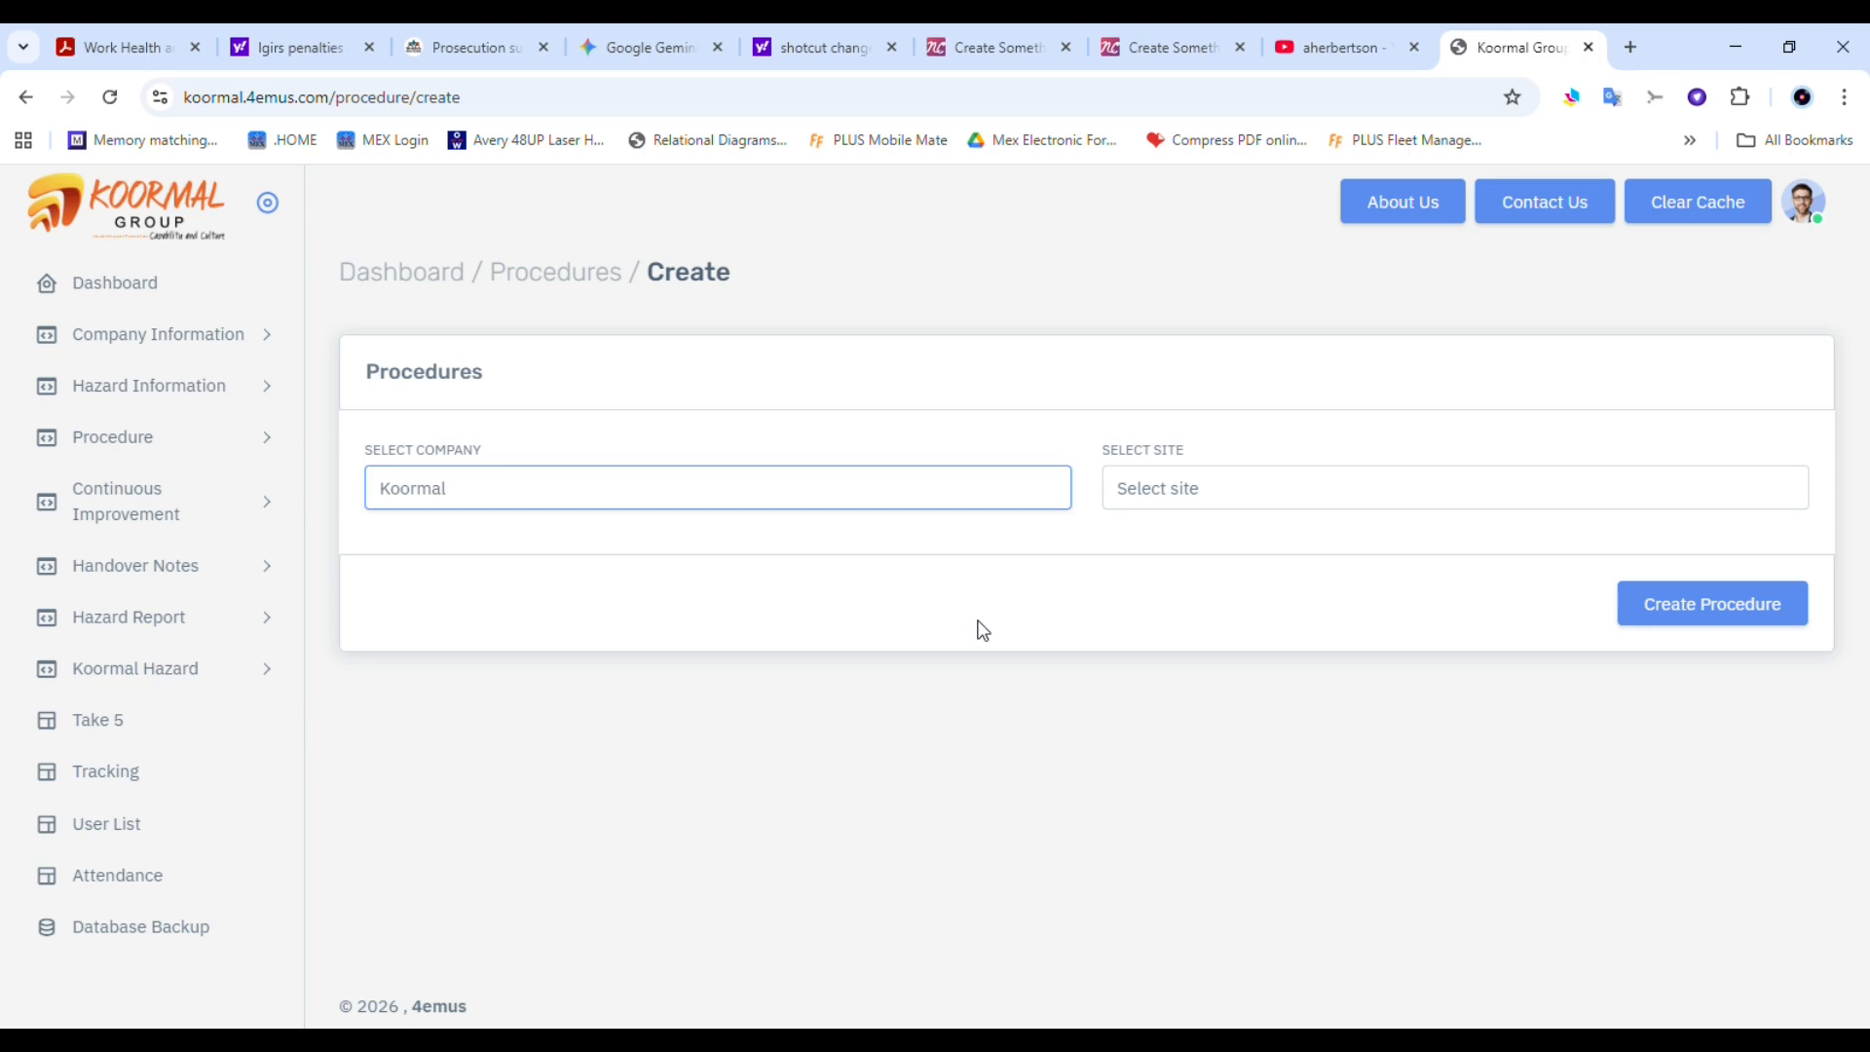
left_click(1170, 486)
left_click(1174, 570)
left_click(463, 584)
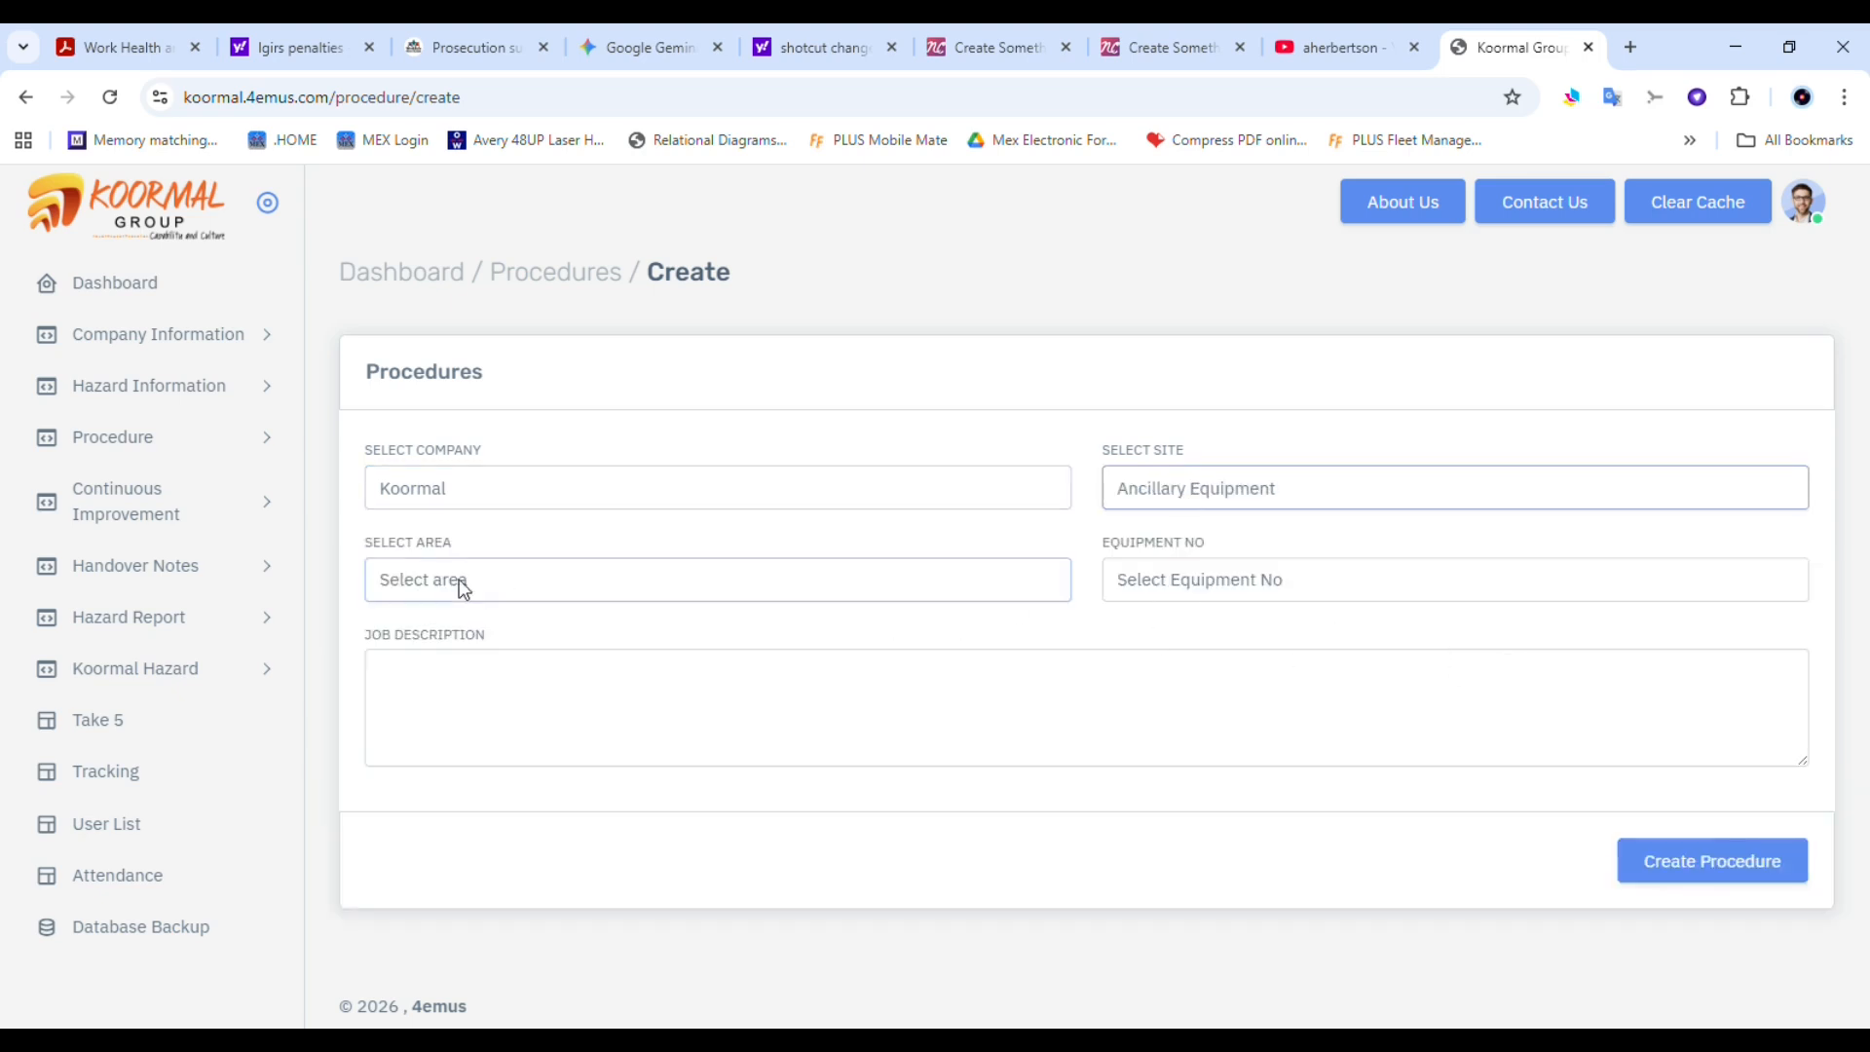
left_click(1255, 569)
Enter the job description "Test adding a new work procedure" and create the procedure with the SWP populated automatically
left_click(415, 698)
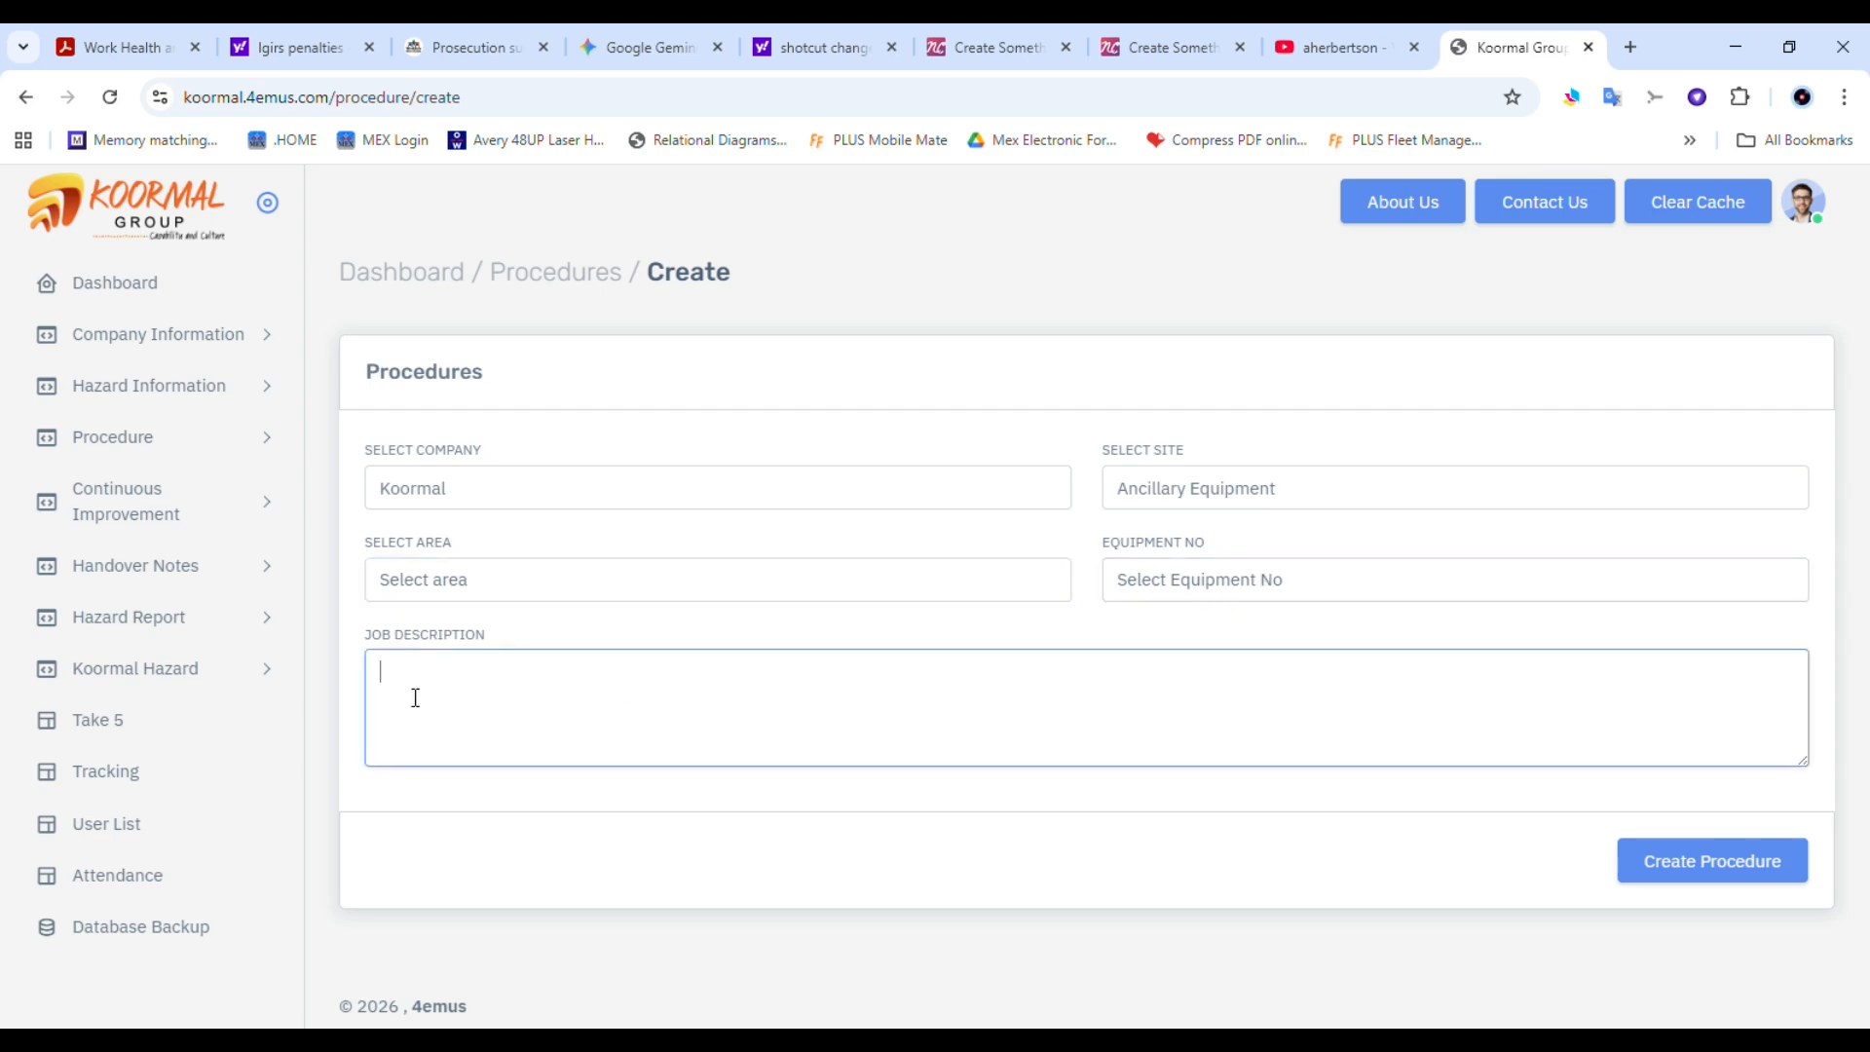
type("Test adding a new work procedure")
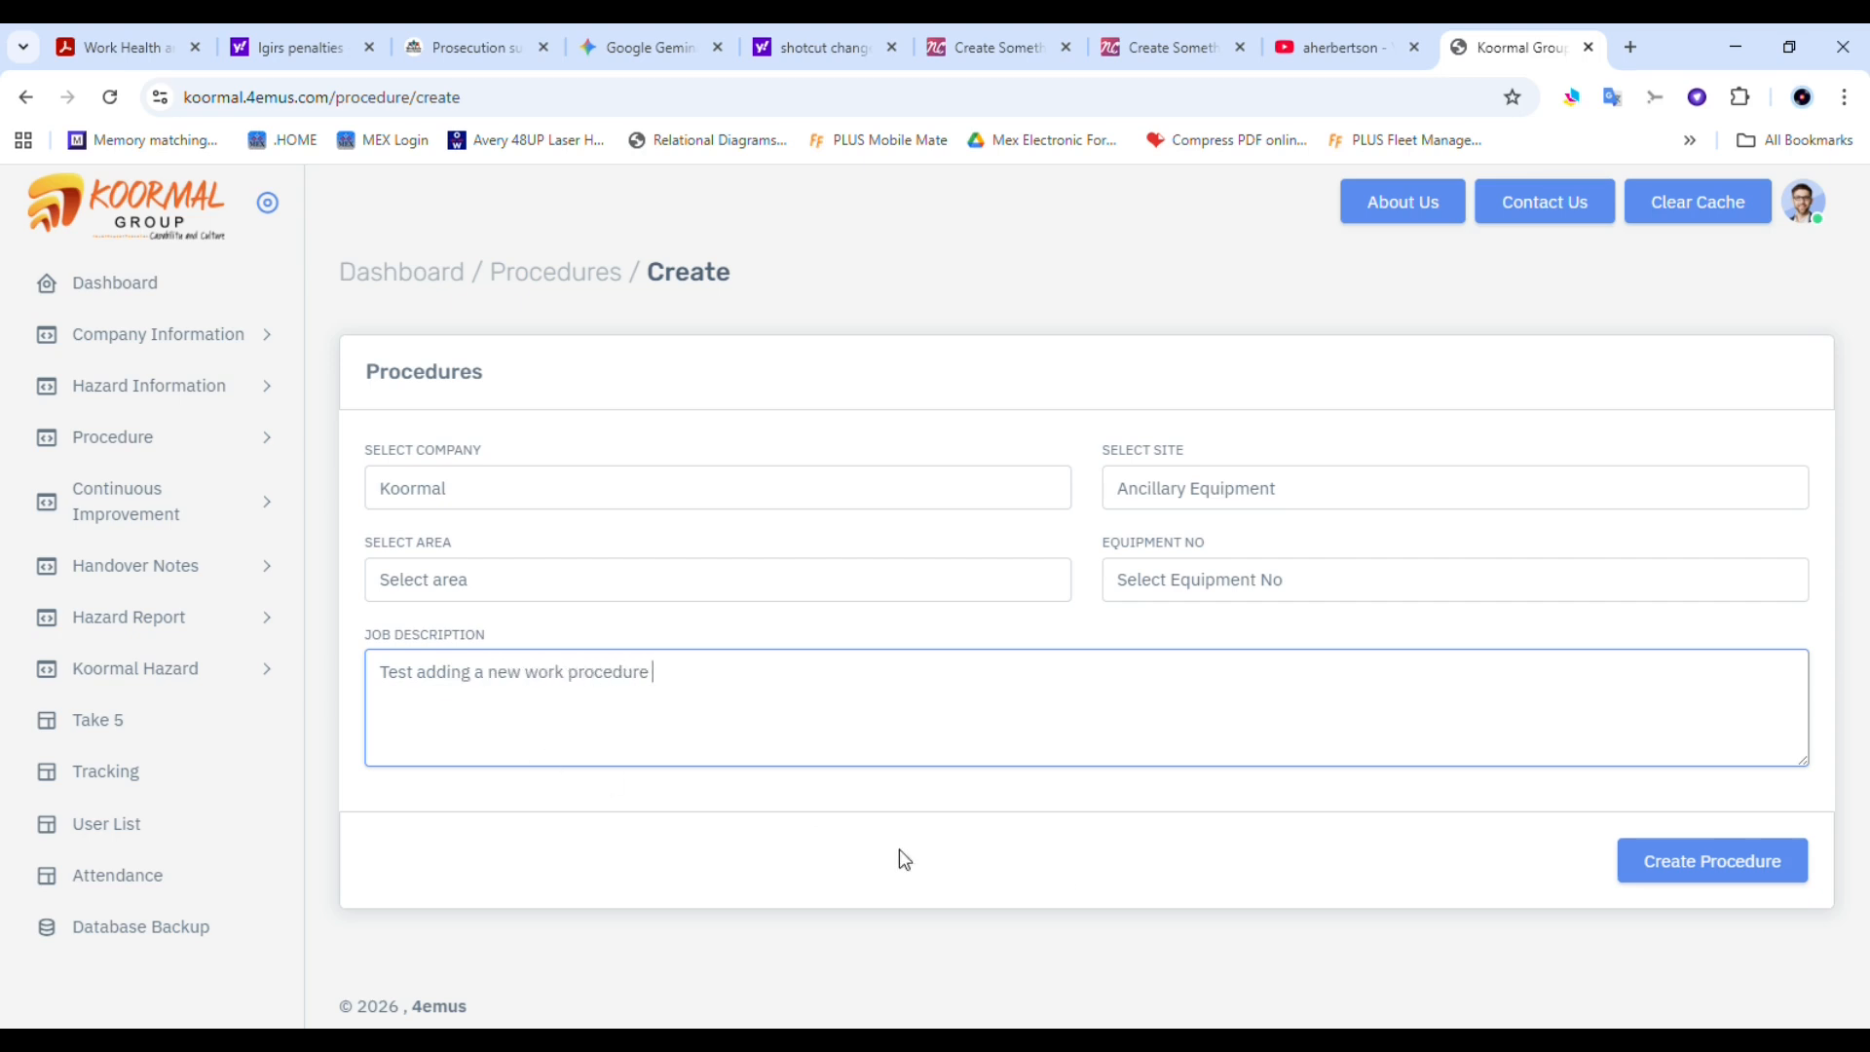
left_click(1704, 865)
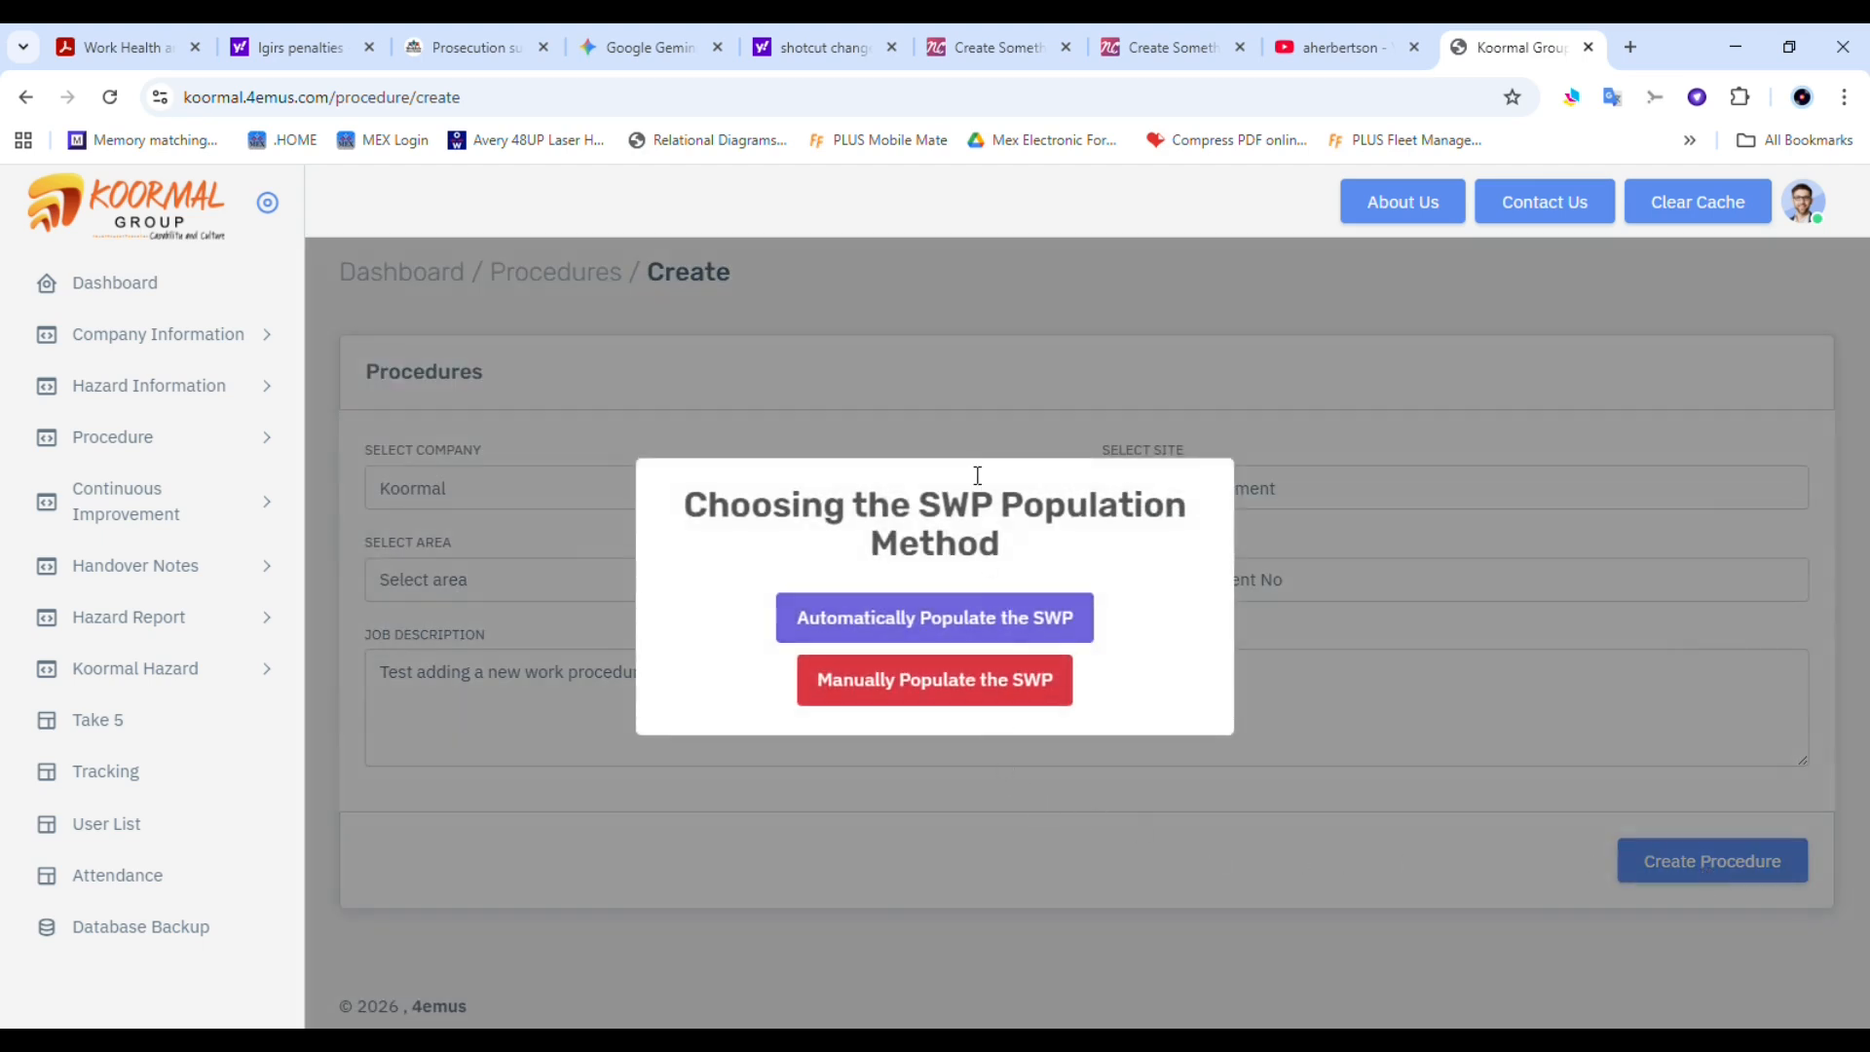
left_click(969, 620)
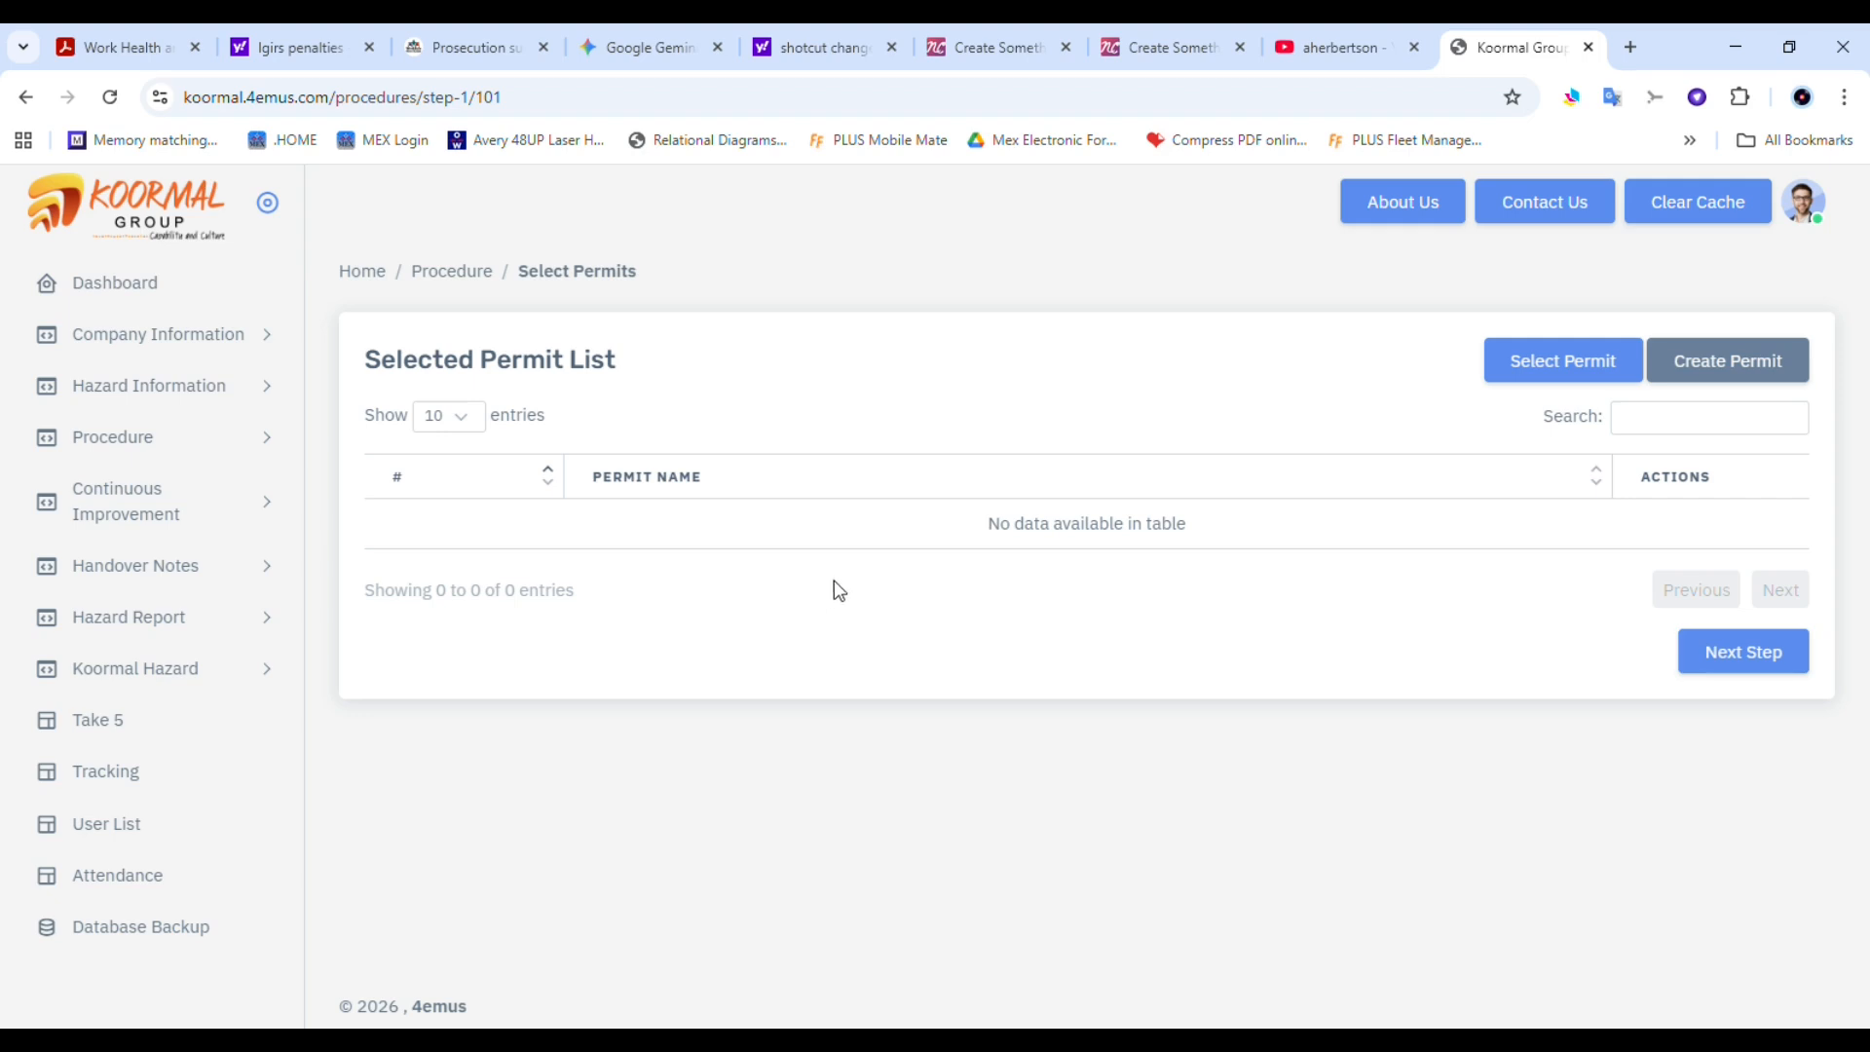
Add the Ground Disturbance Permit and the Hot Work Permit to the procedure
left_click(1602, 372)
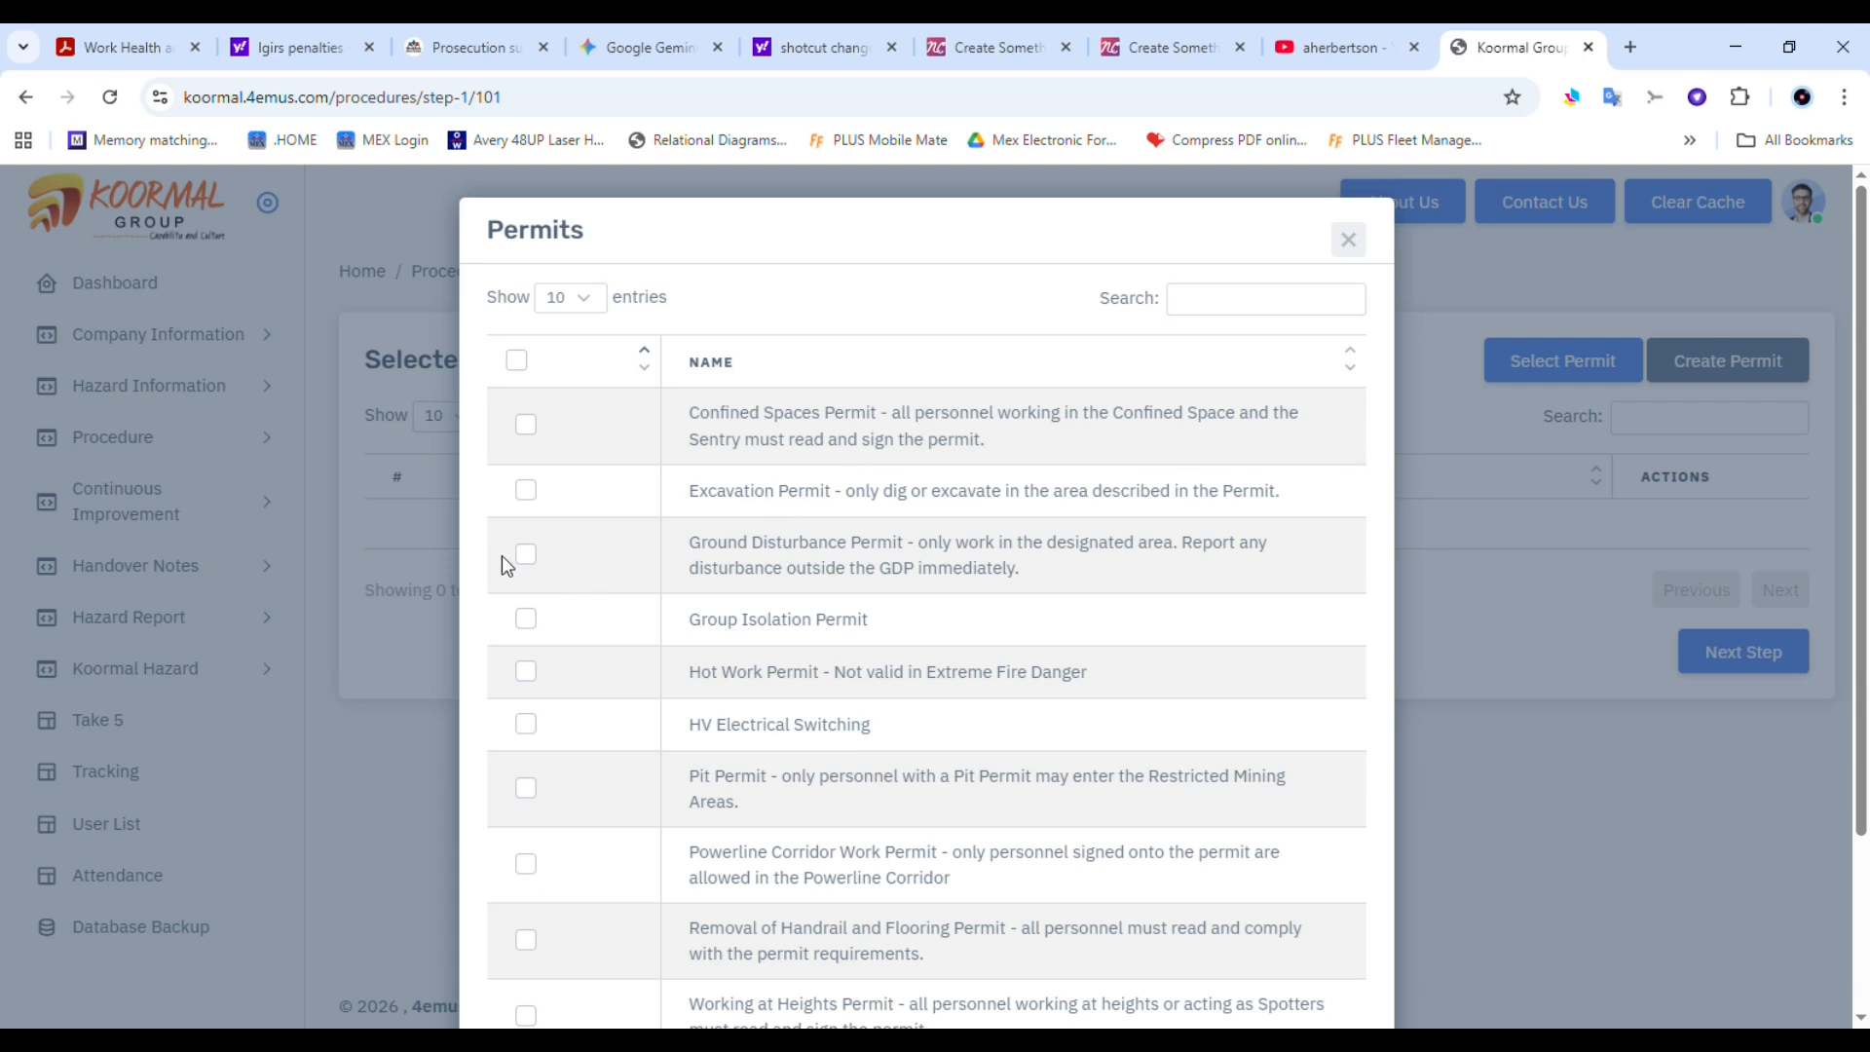
left_click(525, 554)
left_click(525, 672)
scroll(1865, 638, "down", 3)
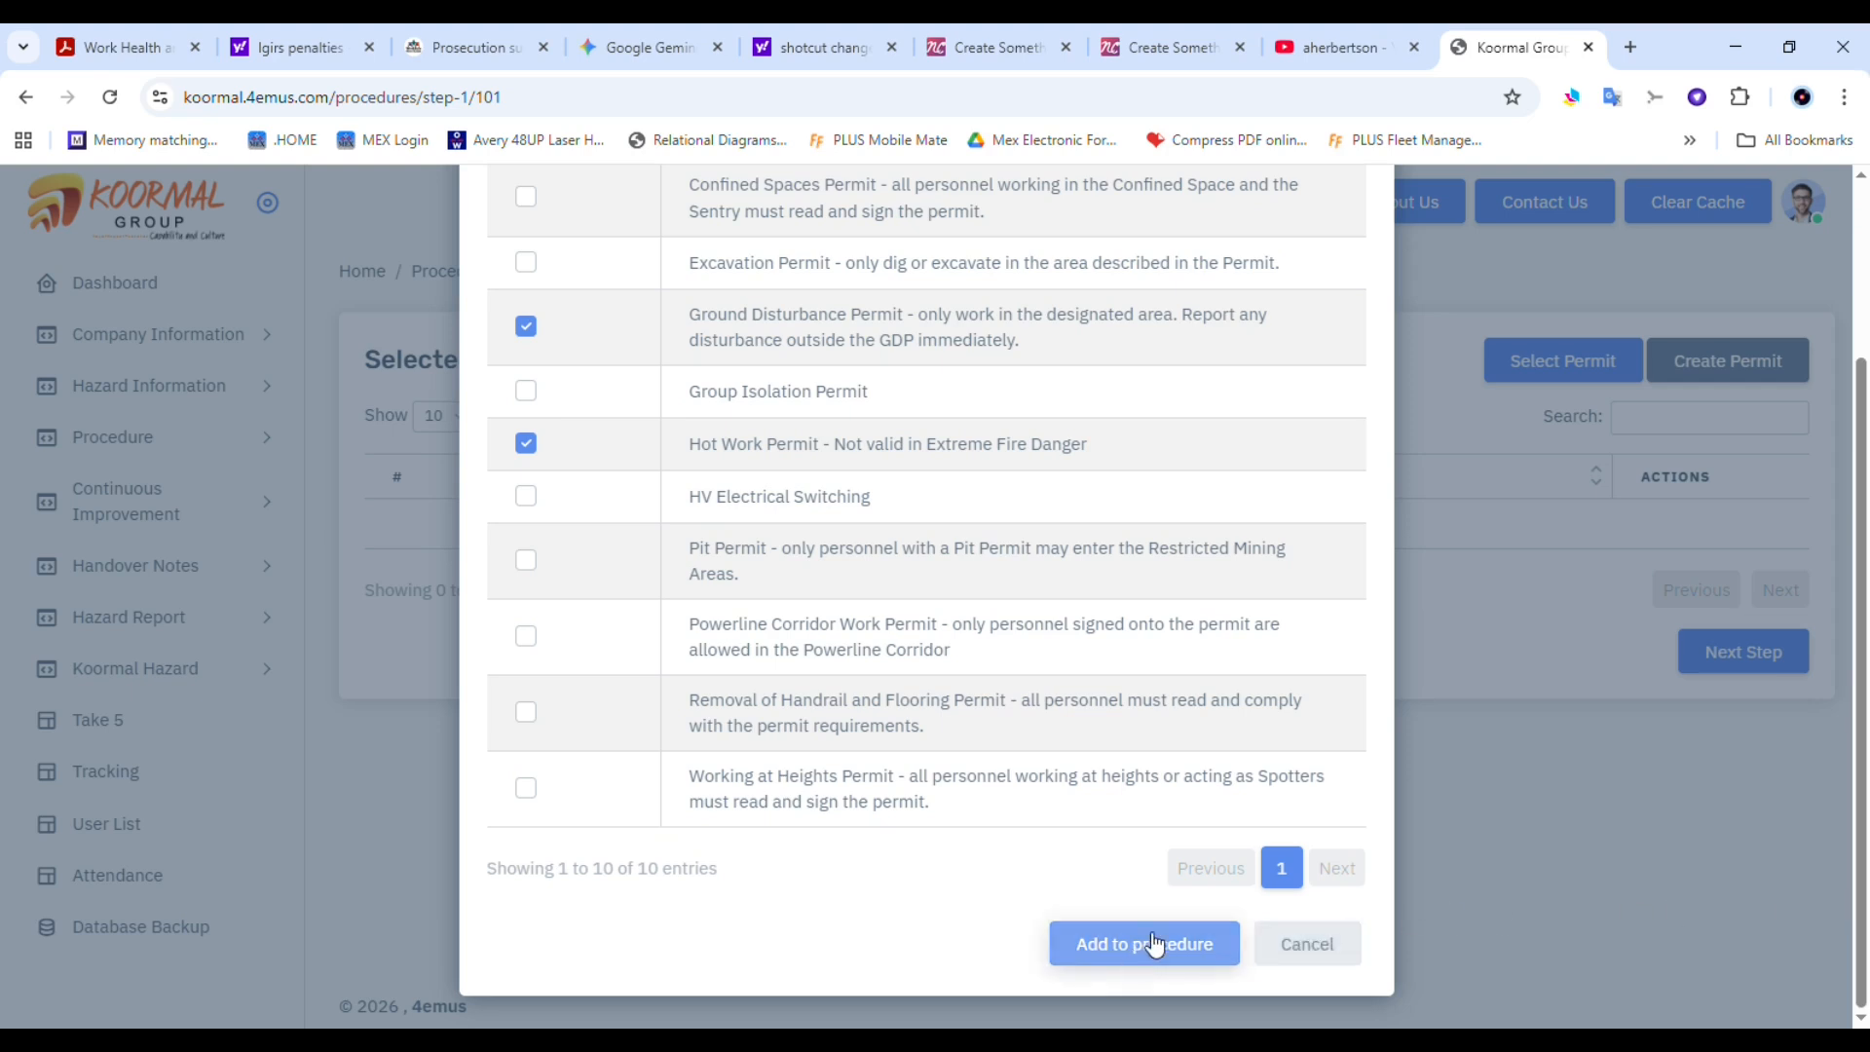
left_click(1154, 945)
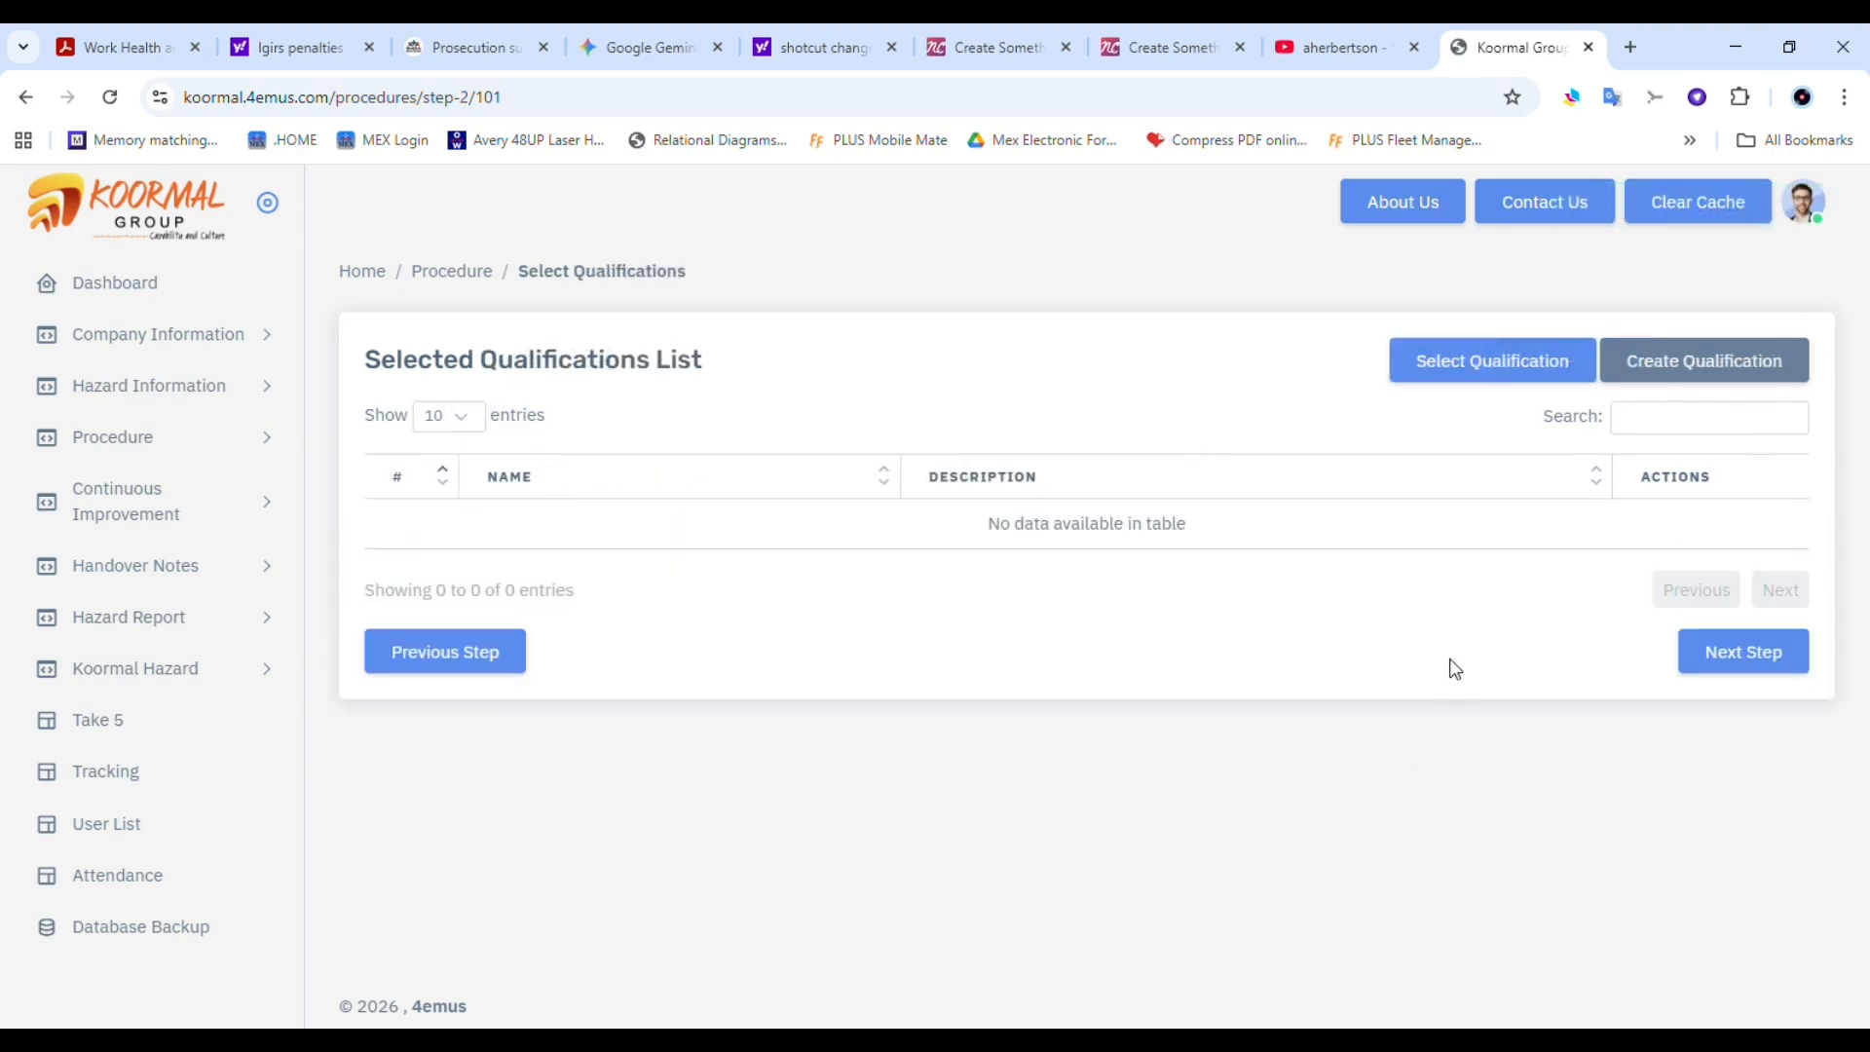
Search the qualifications for "rigg" and add Rigging RB Basic Rigging includes DG to the procedure
left_click(1433, 361)
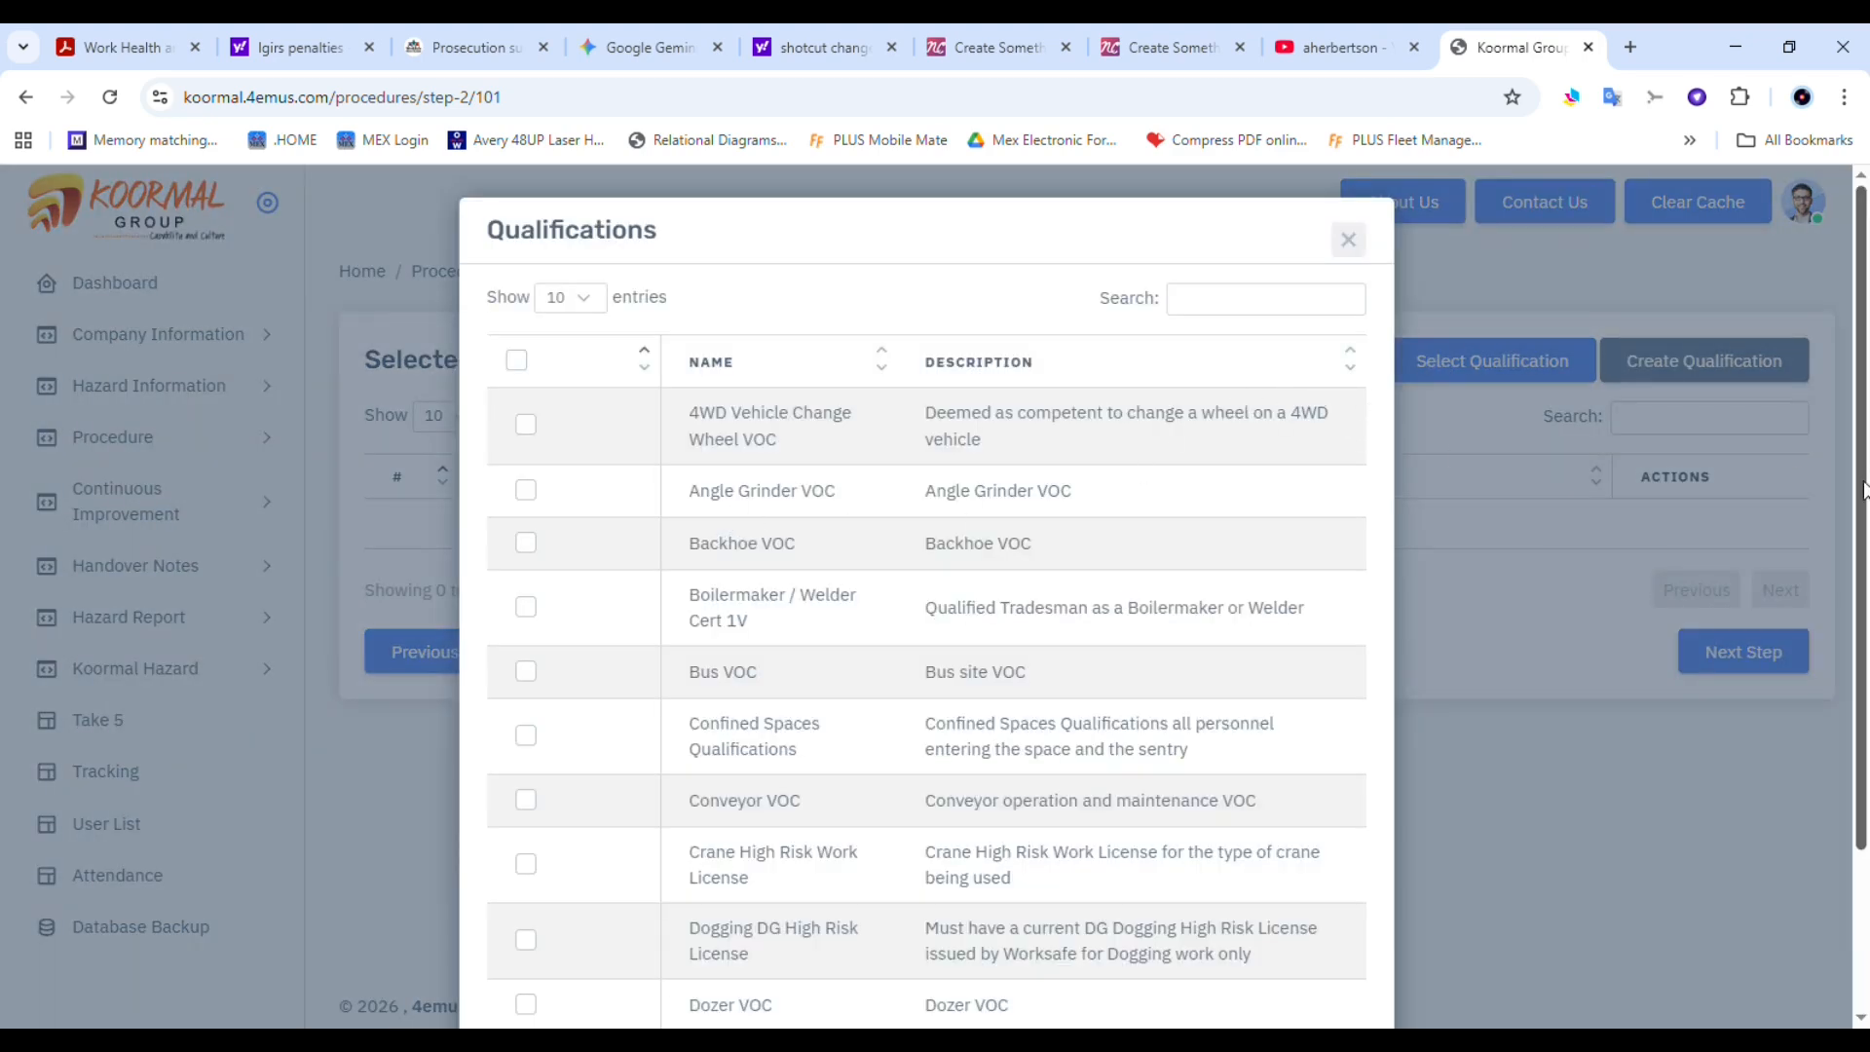
scroll(1864, 488, "down", 2)
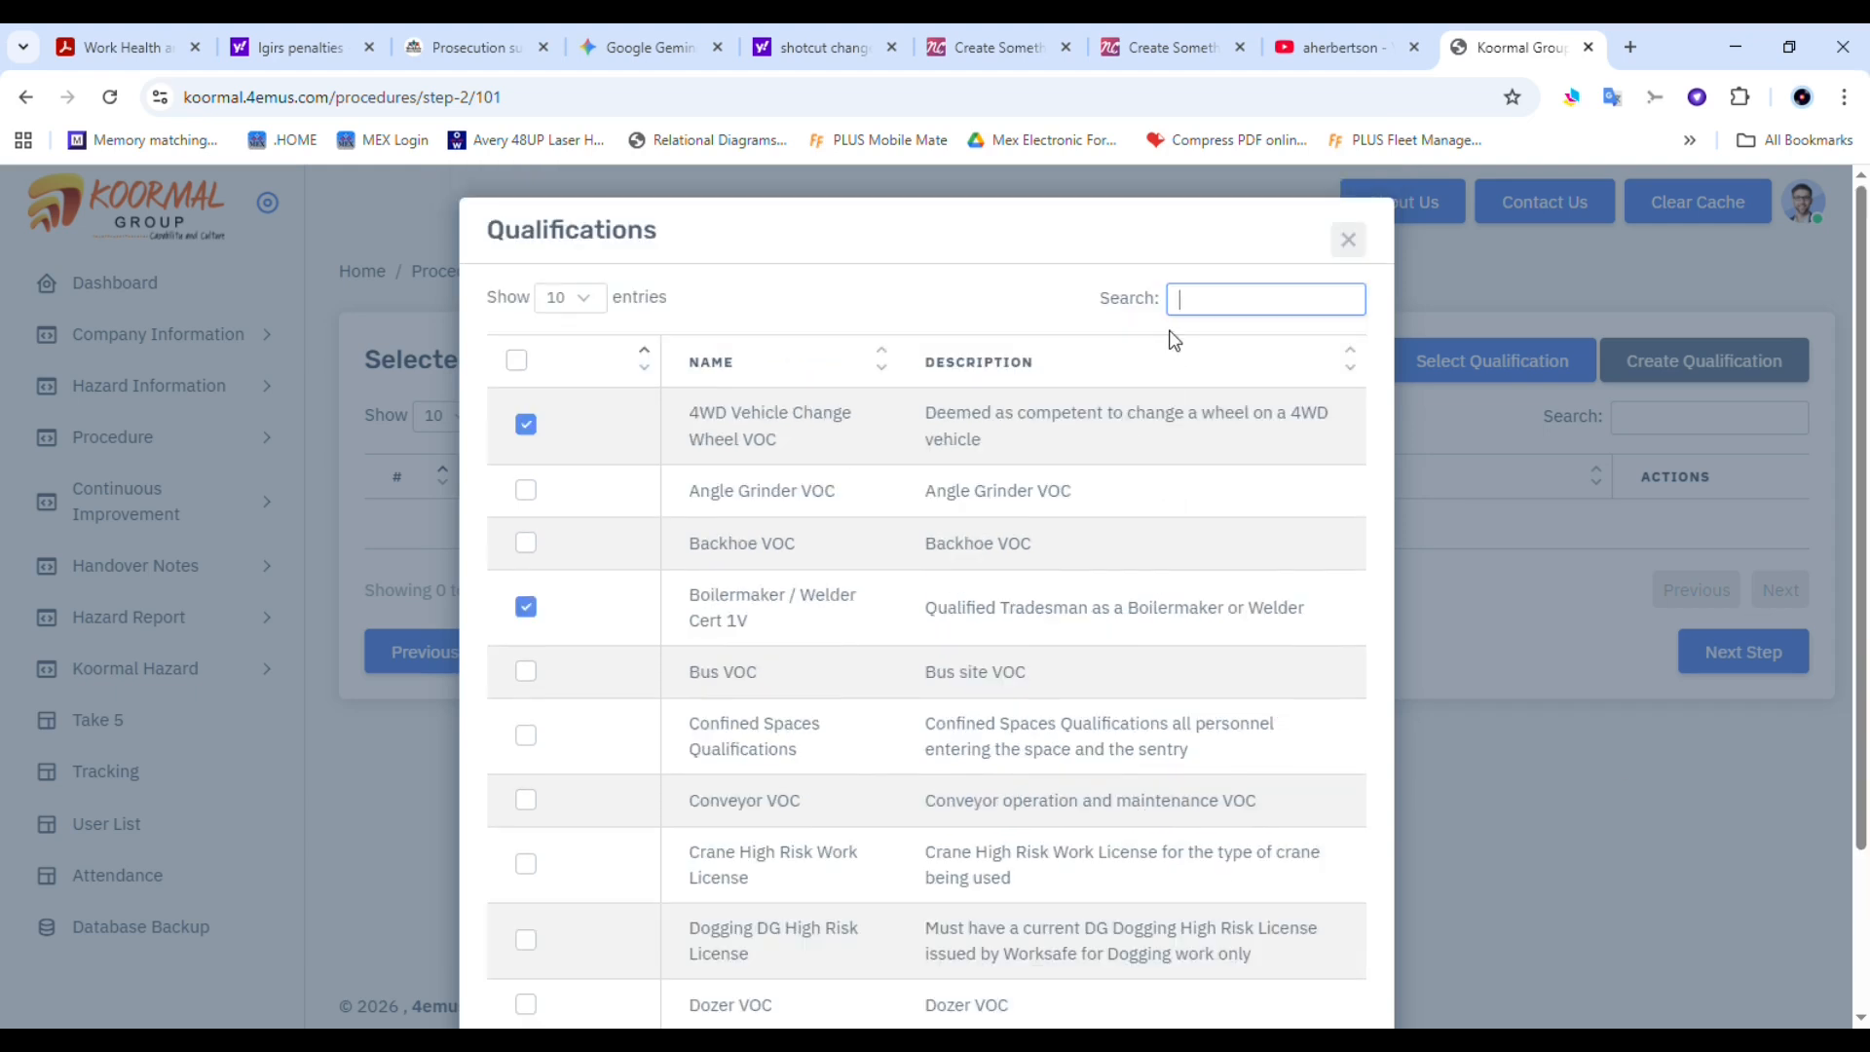
type("rigg")
left_click(564, 610)
left_click(534, 597)
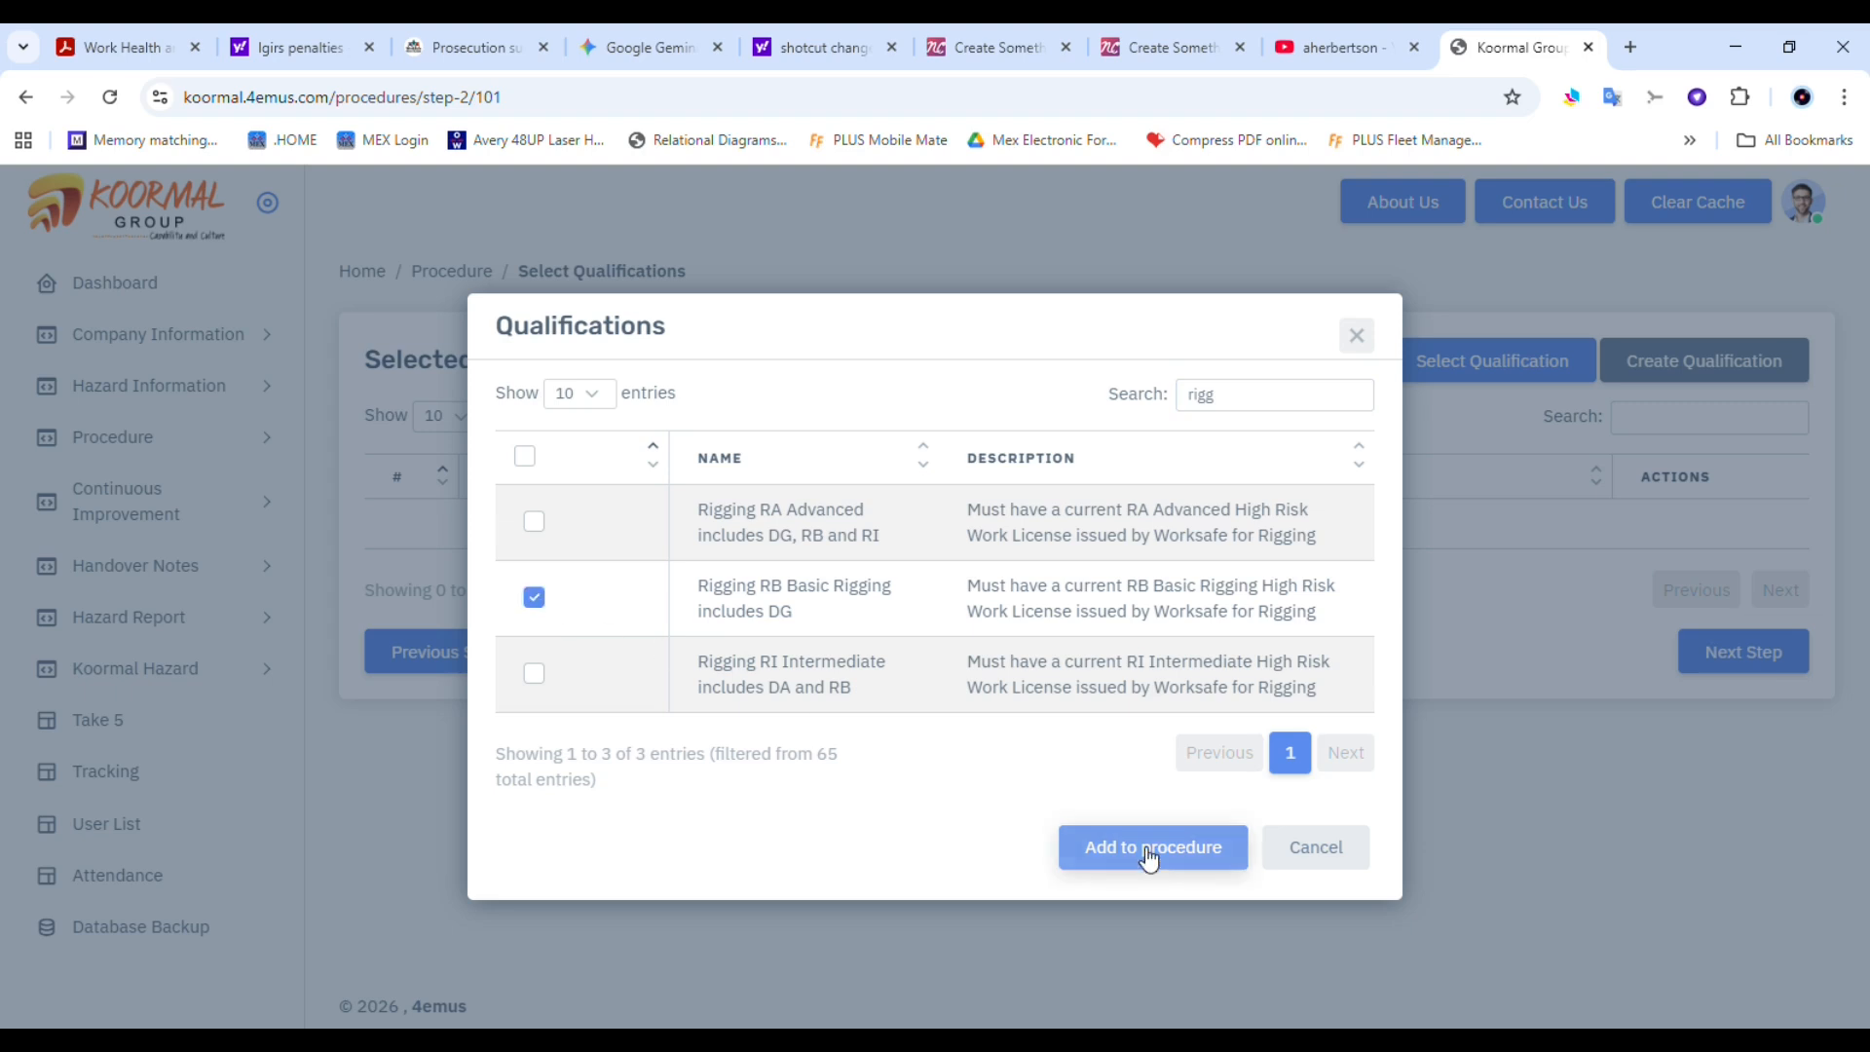
left_click(1139, 863)
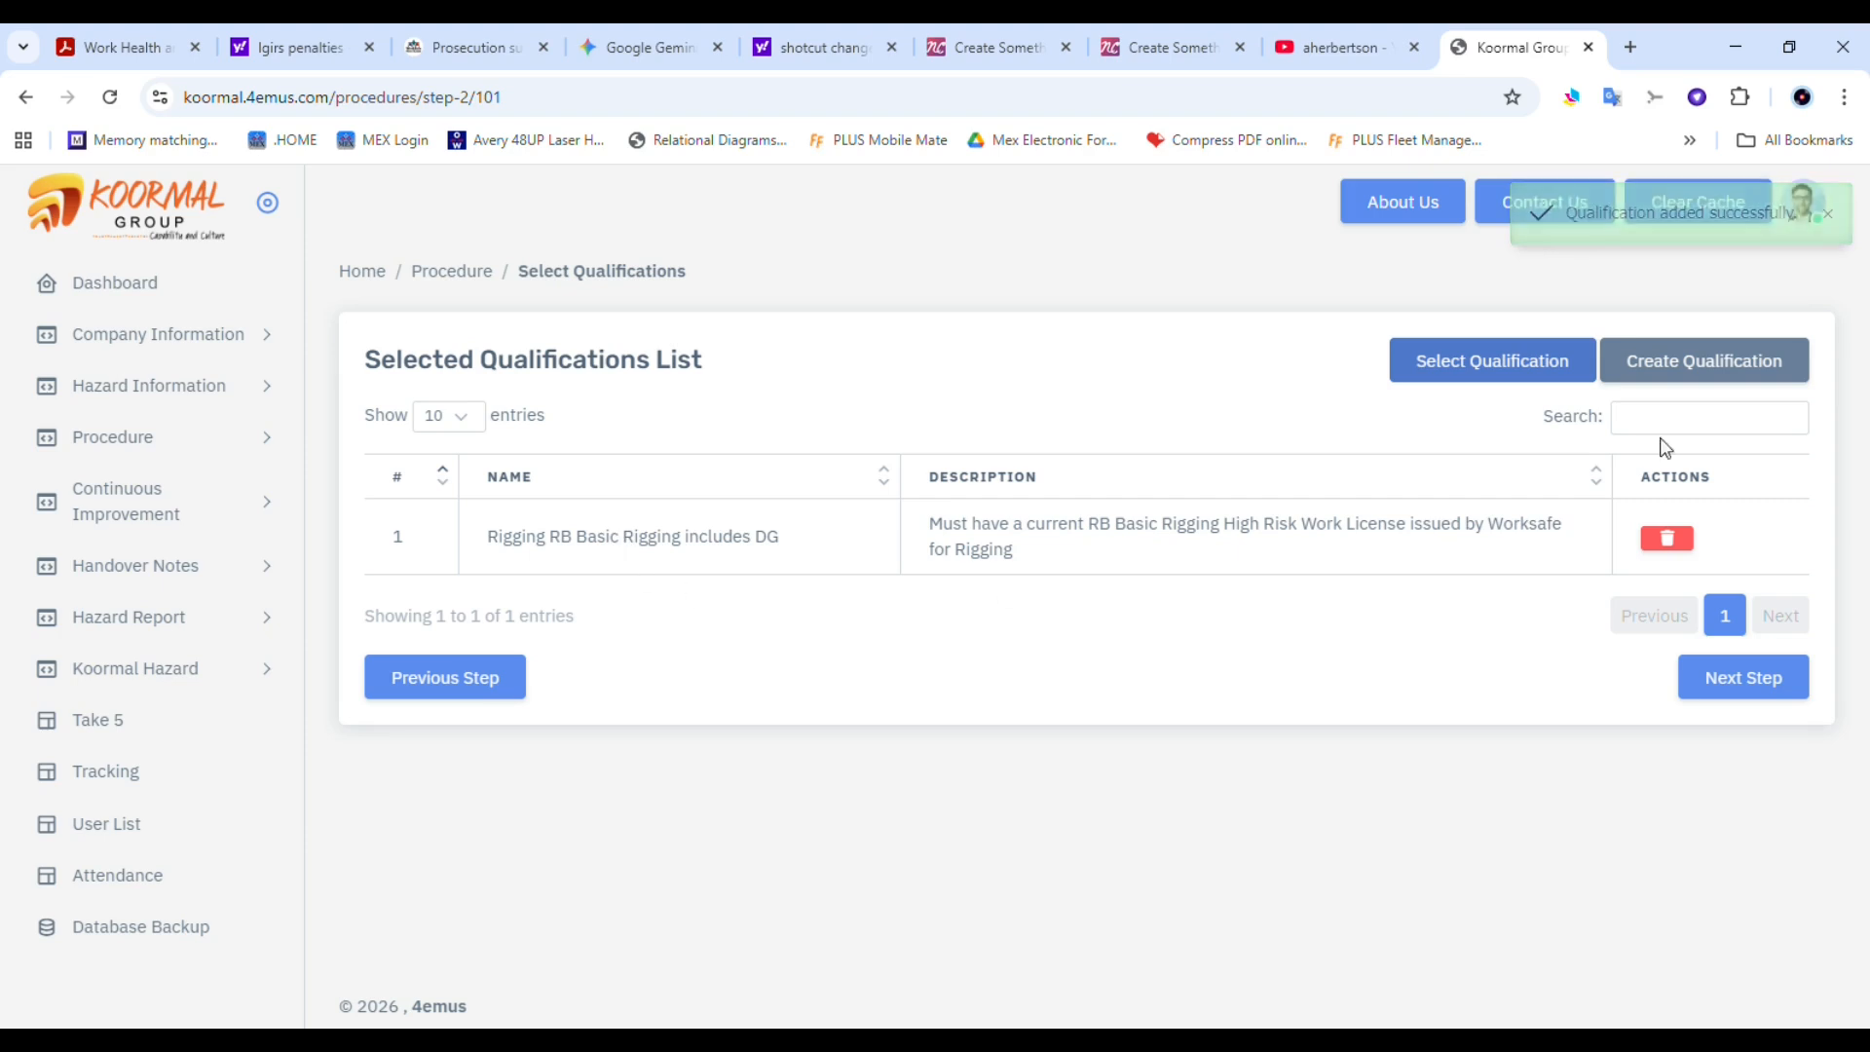
Search the qualifications for "boiler" and add Boilermaker / Welder Cert 1V to the procedure
left_click(1482, 359)
left_click(1239, 302)
type("boiler")
left_click(534, 596)
left_click(1163, 775)
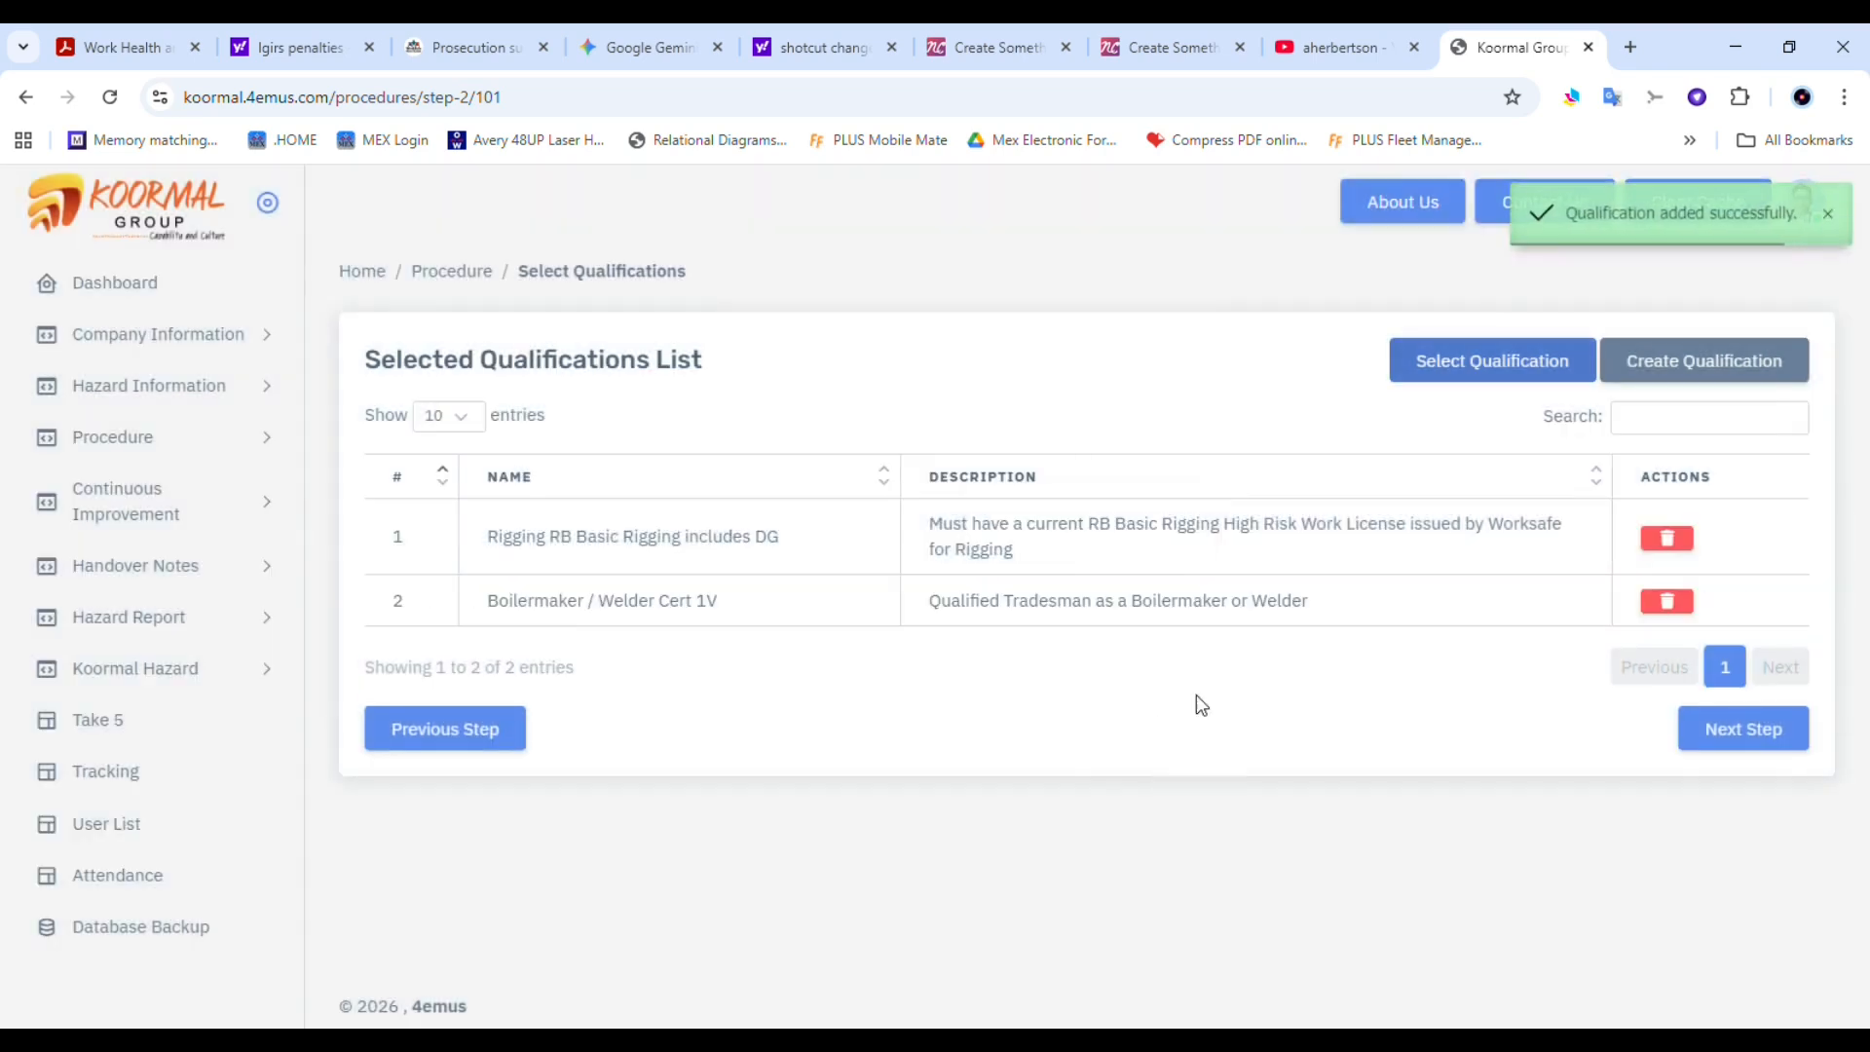
Search the qualifications for "fitt" and add Heavy Vehicle Fitter to the procedure
left_click(1504, 366)
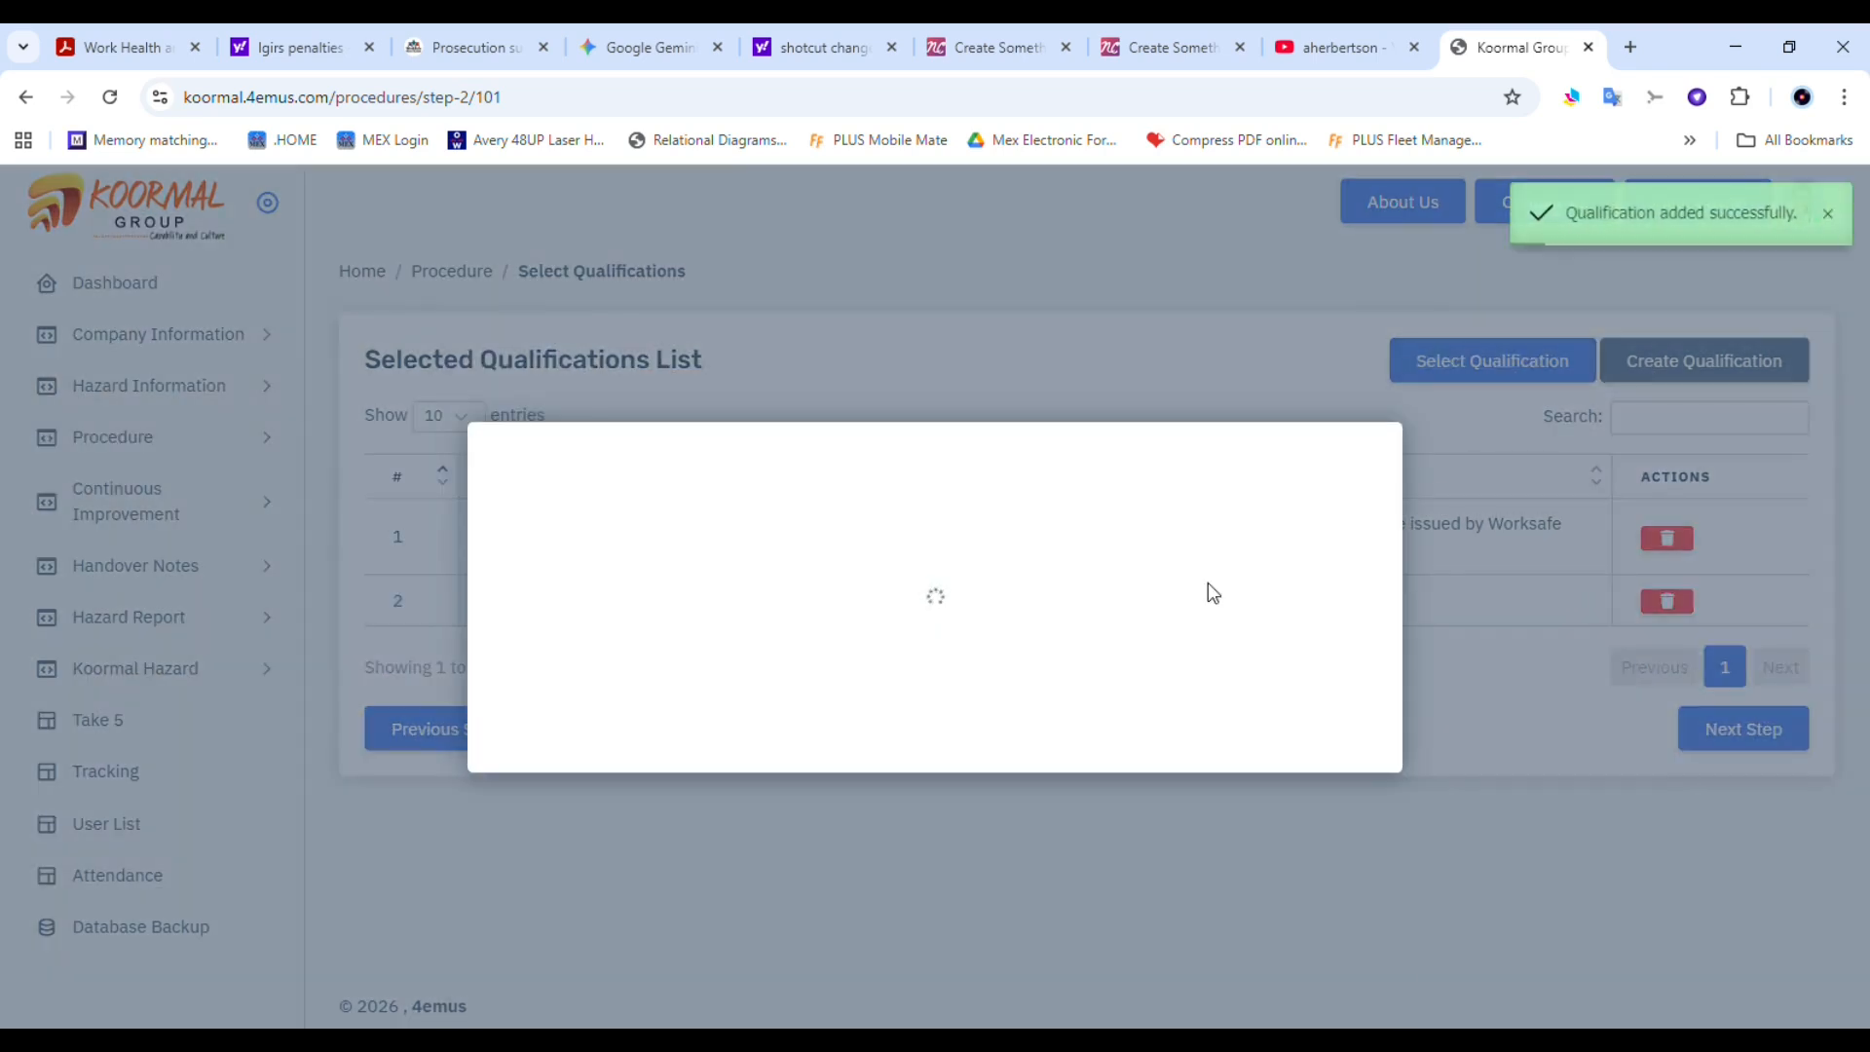
left_click(1243, 302)
type("fitt")
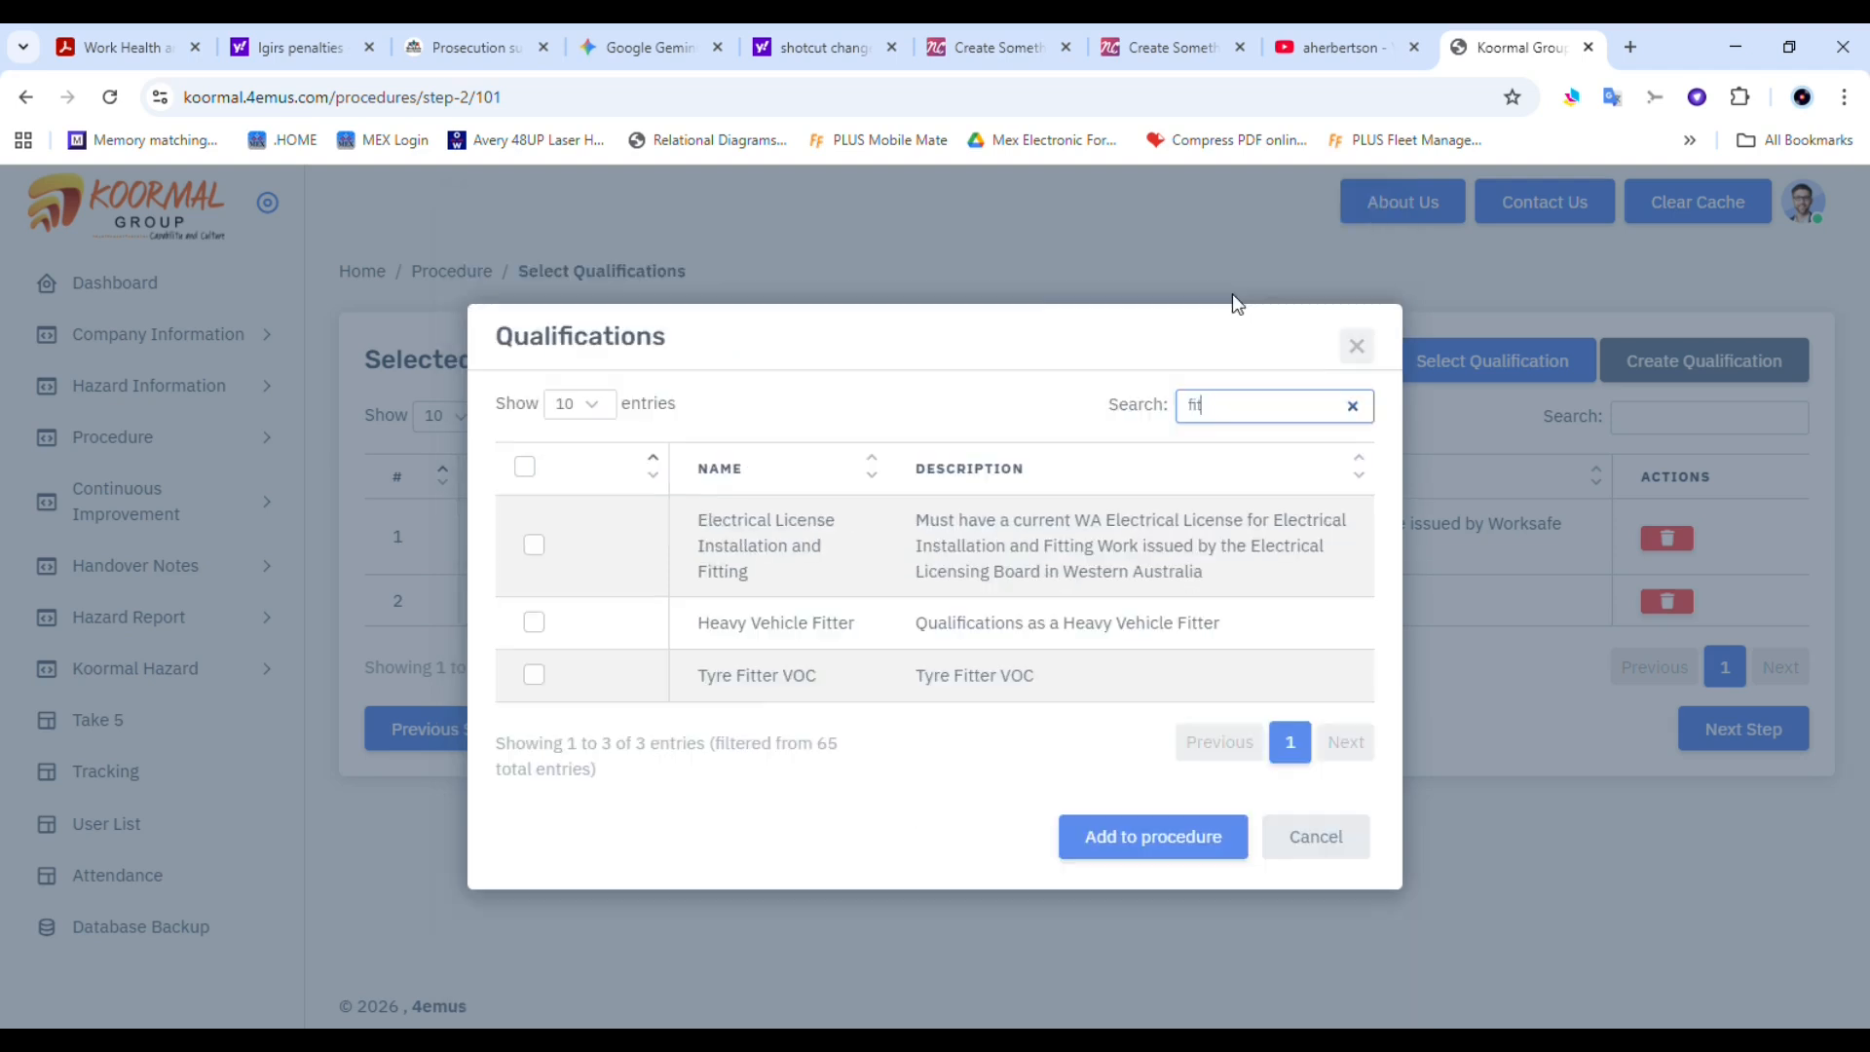
left_click(534, 621)
left_click(1141, 839)
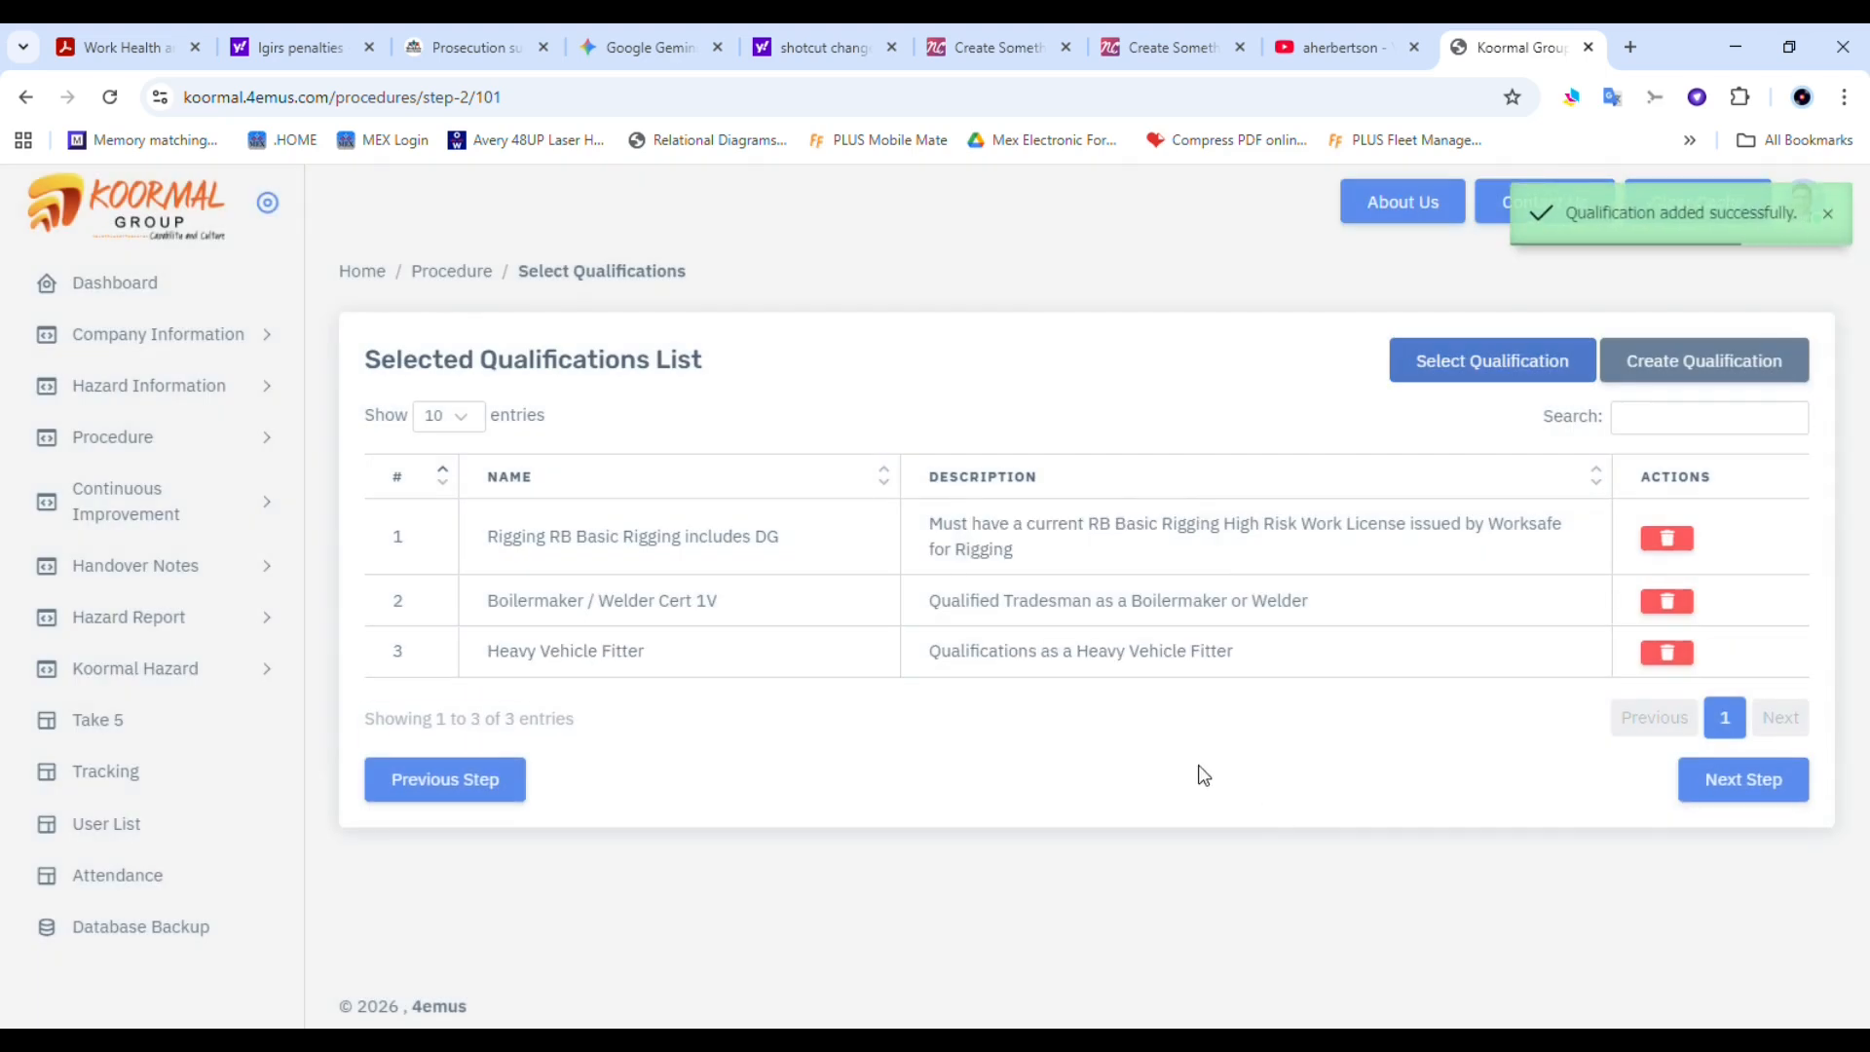
Advance to the tools stage, search for "ratt" and add Rattle Gun Electric/Battery to the procedure
left_click(1770, 784)
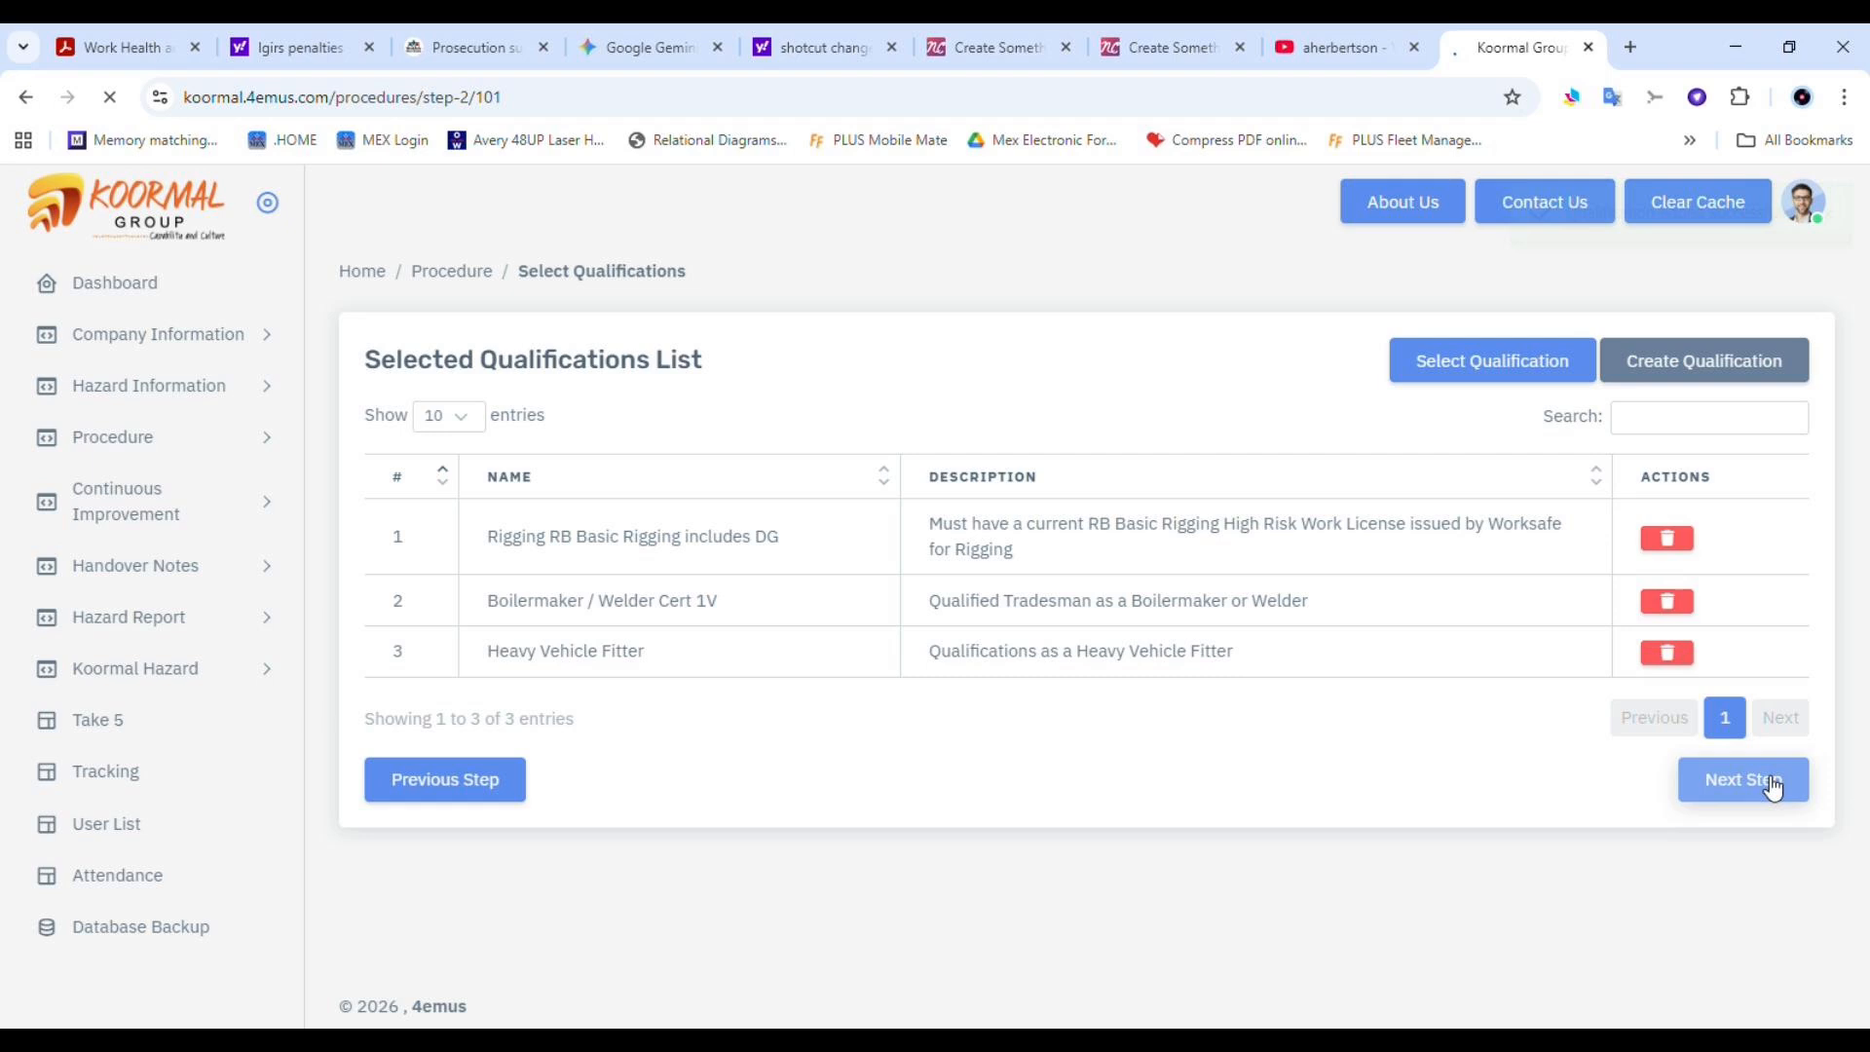
left_click(1589, 360)
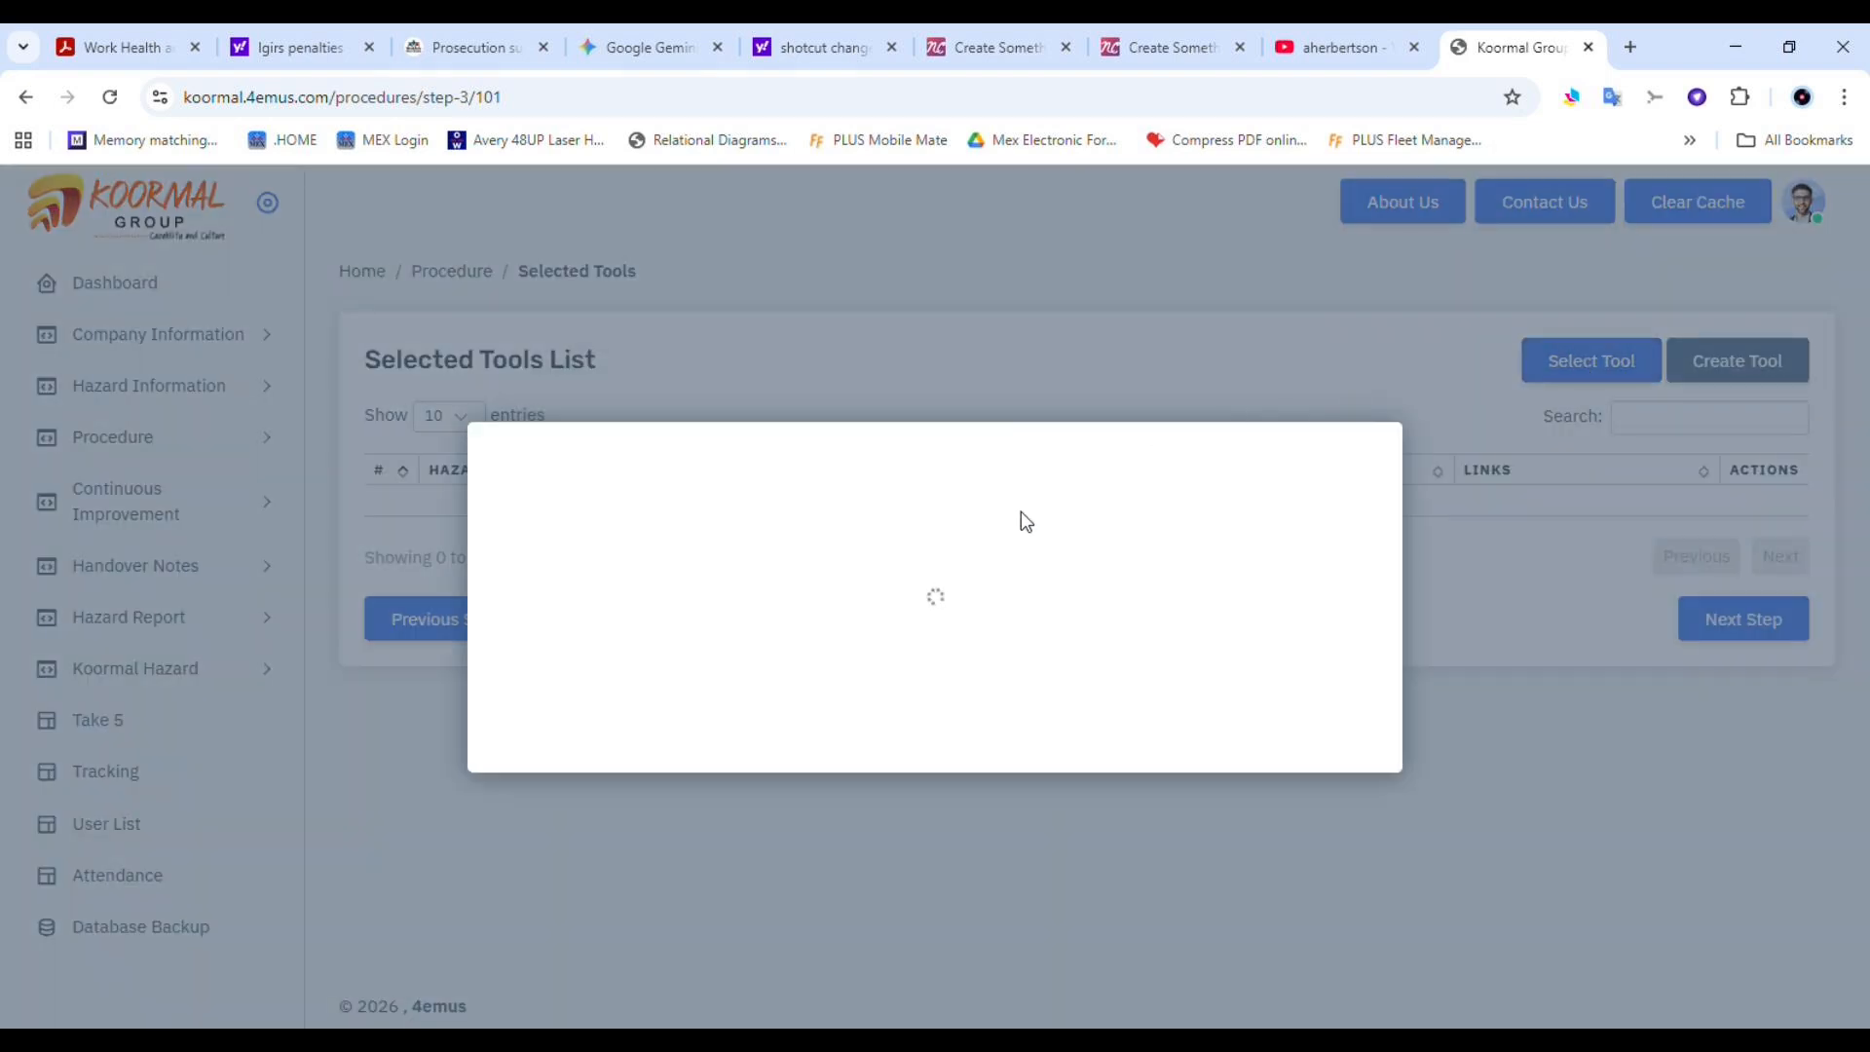
left_click(1247, 346)
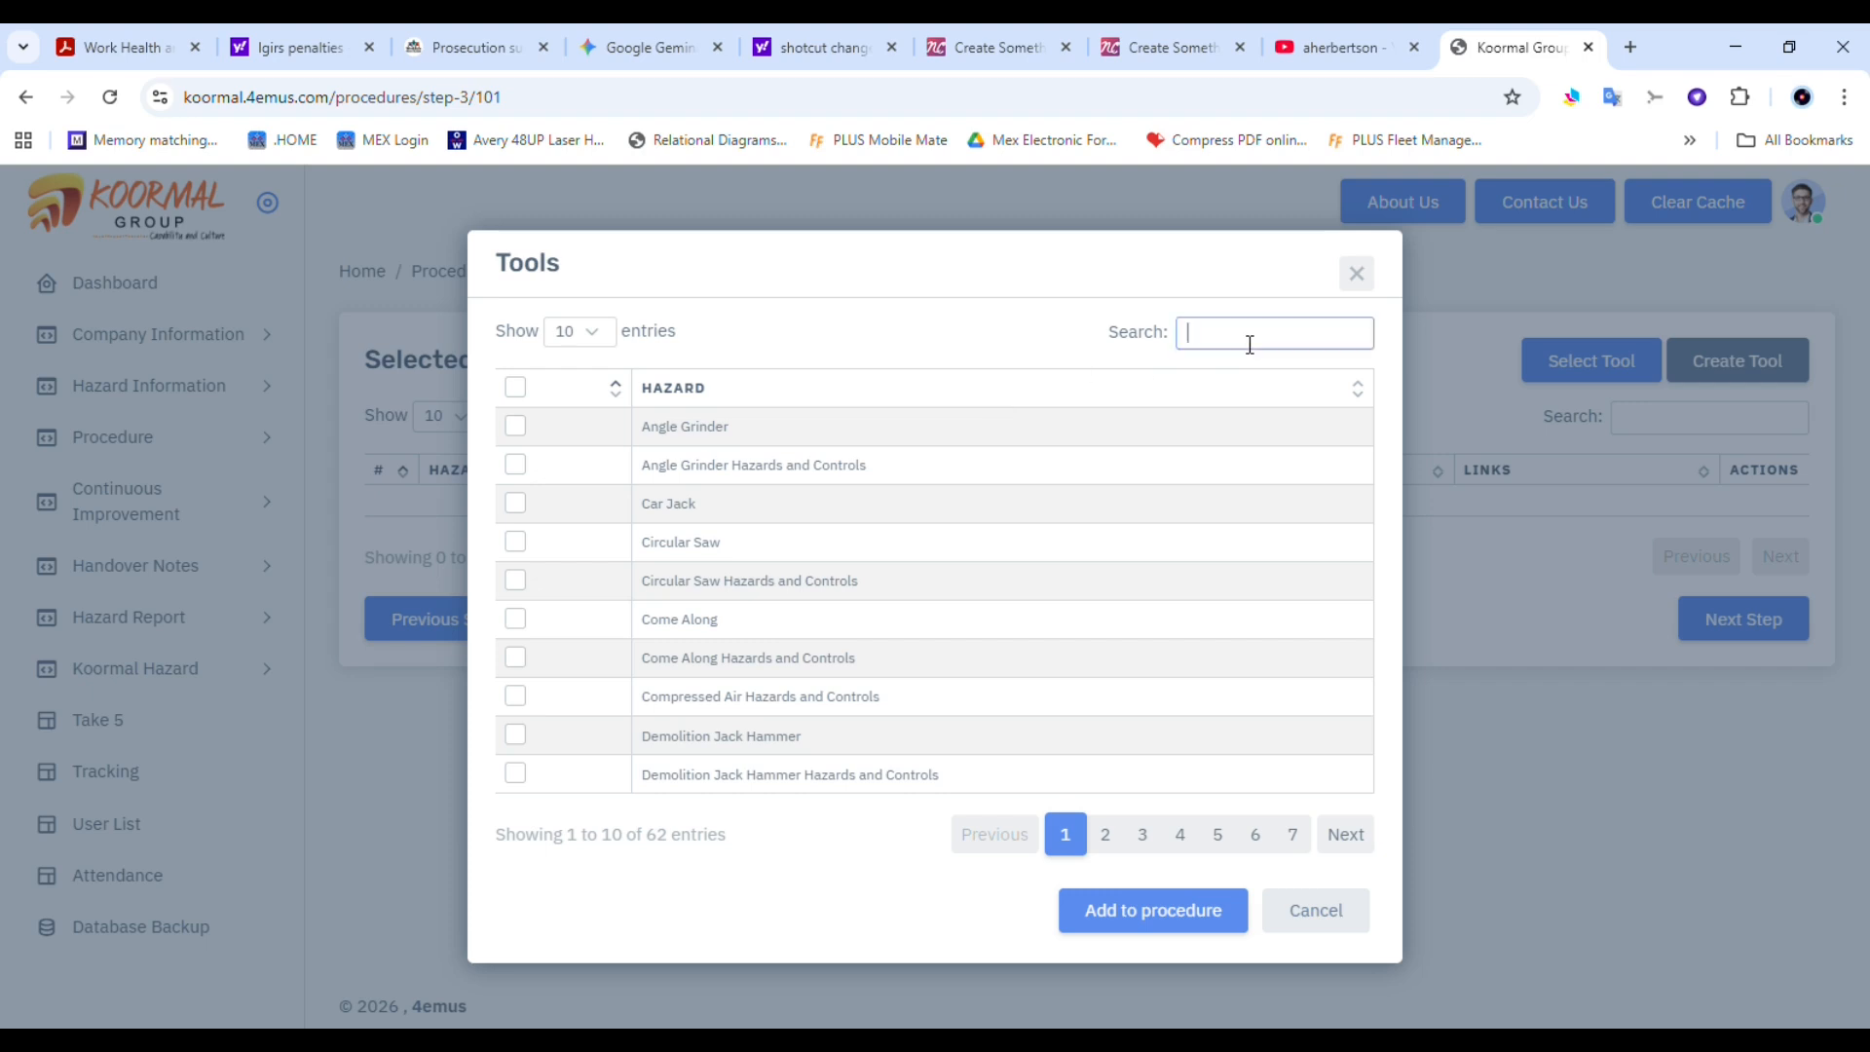
type("ratt")
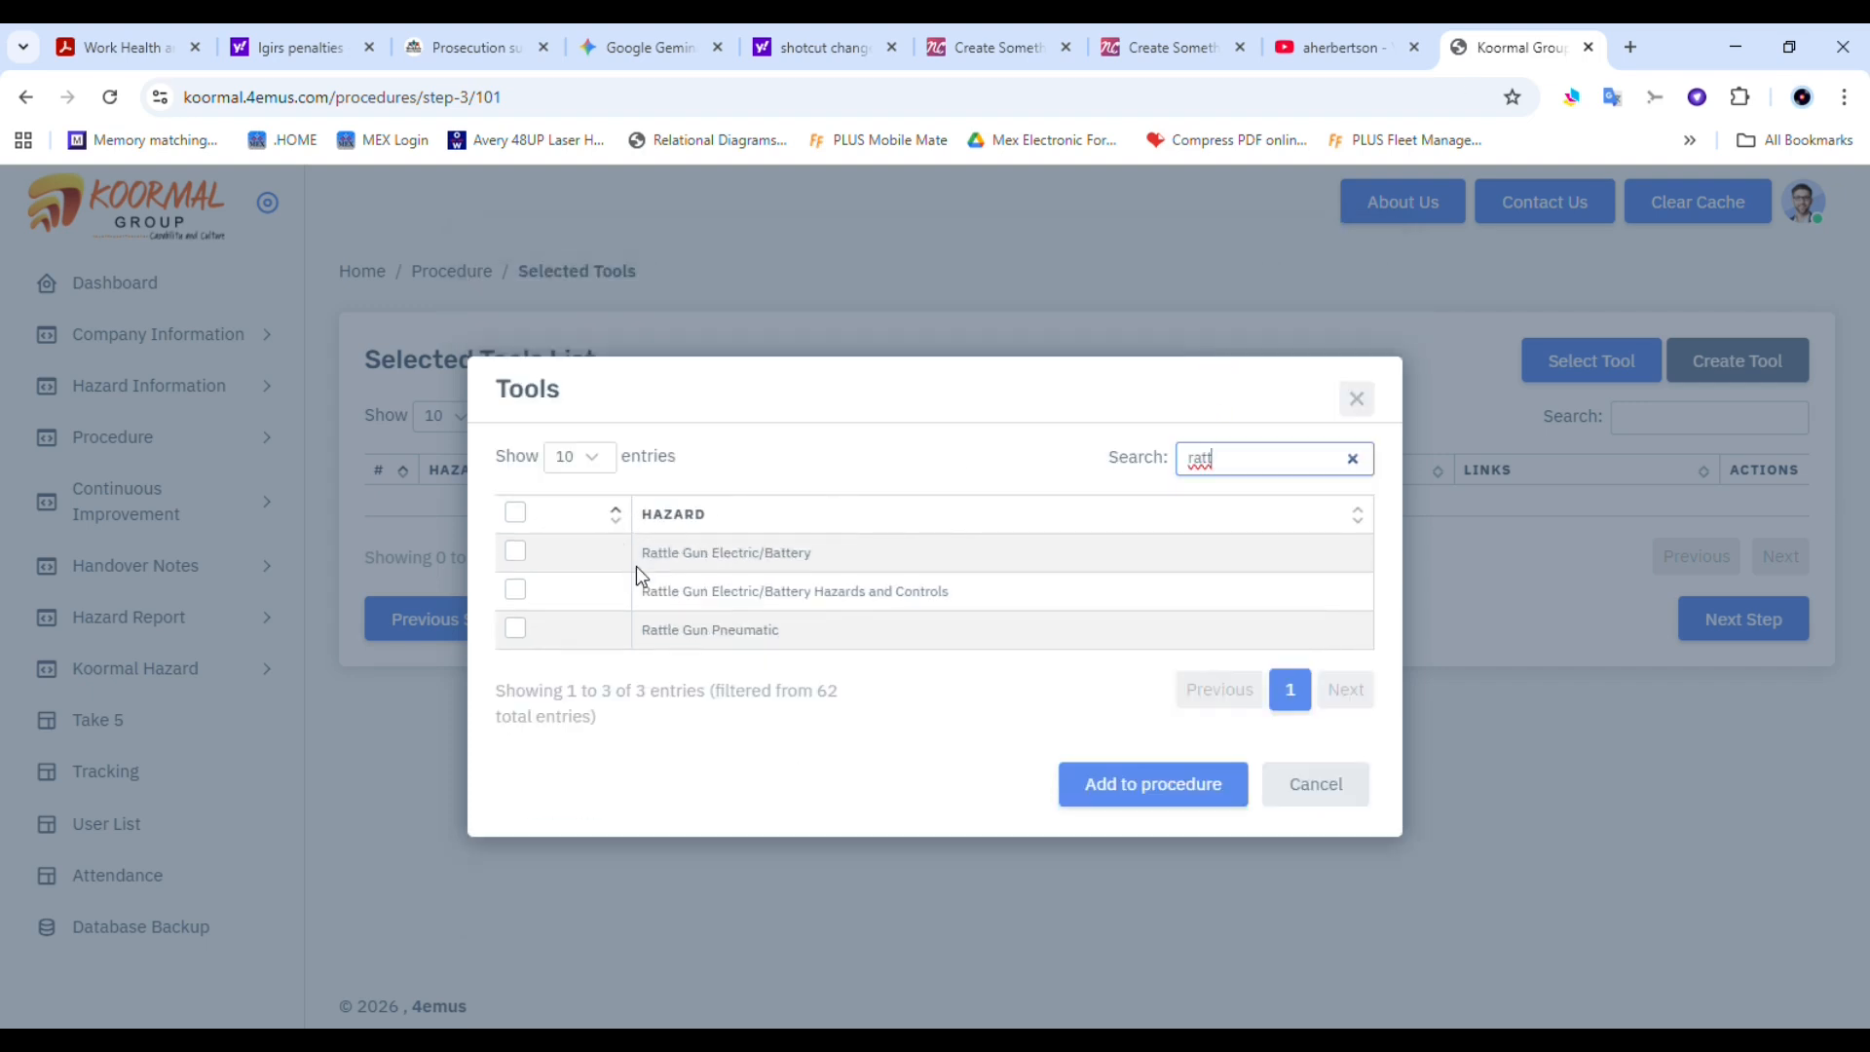
left_click(517, 553)
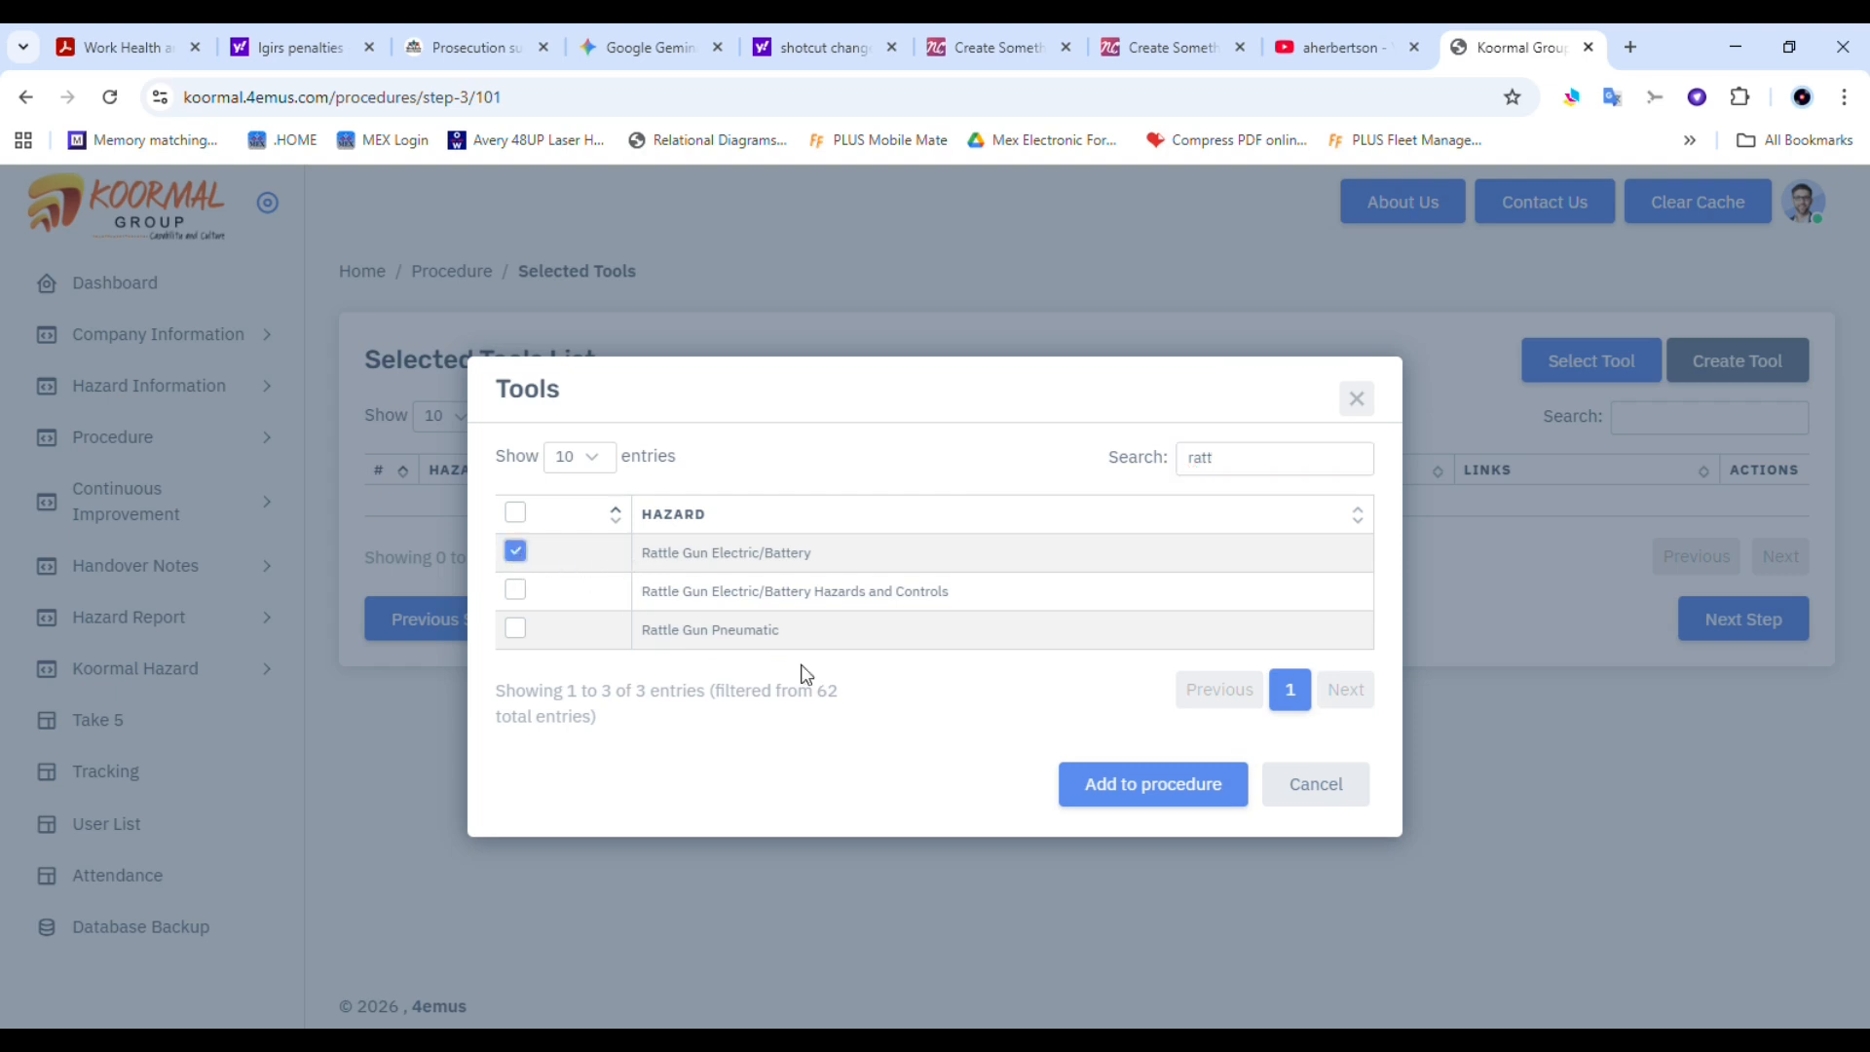
left_click(1168, 792)
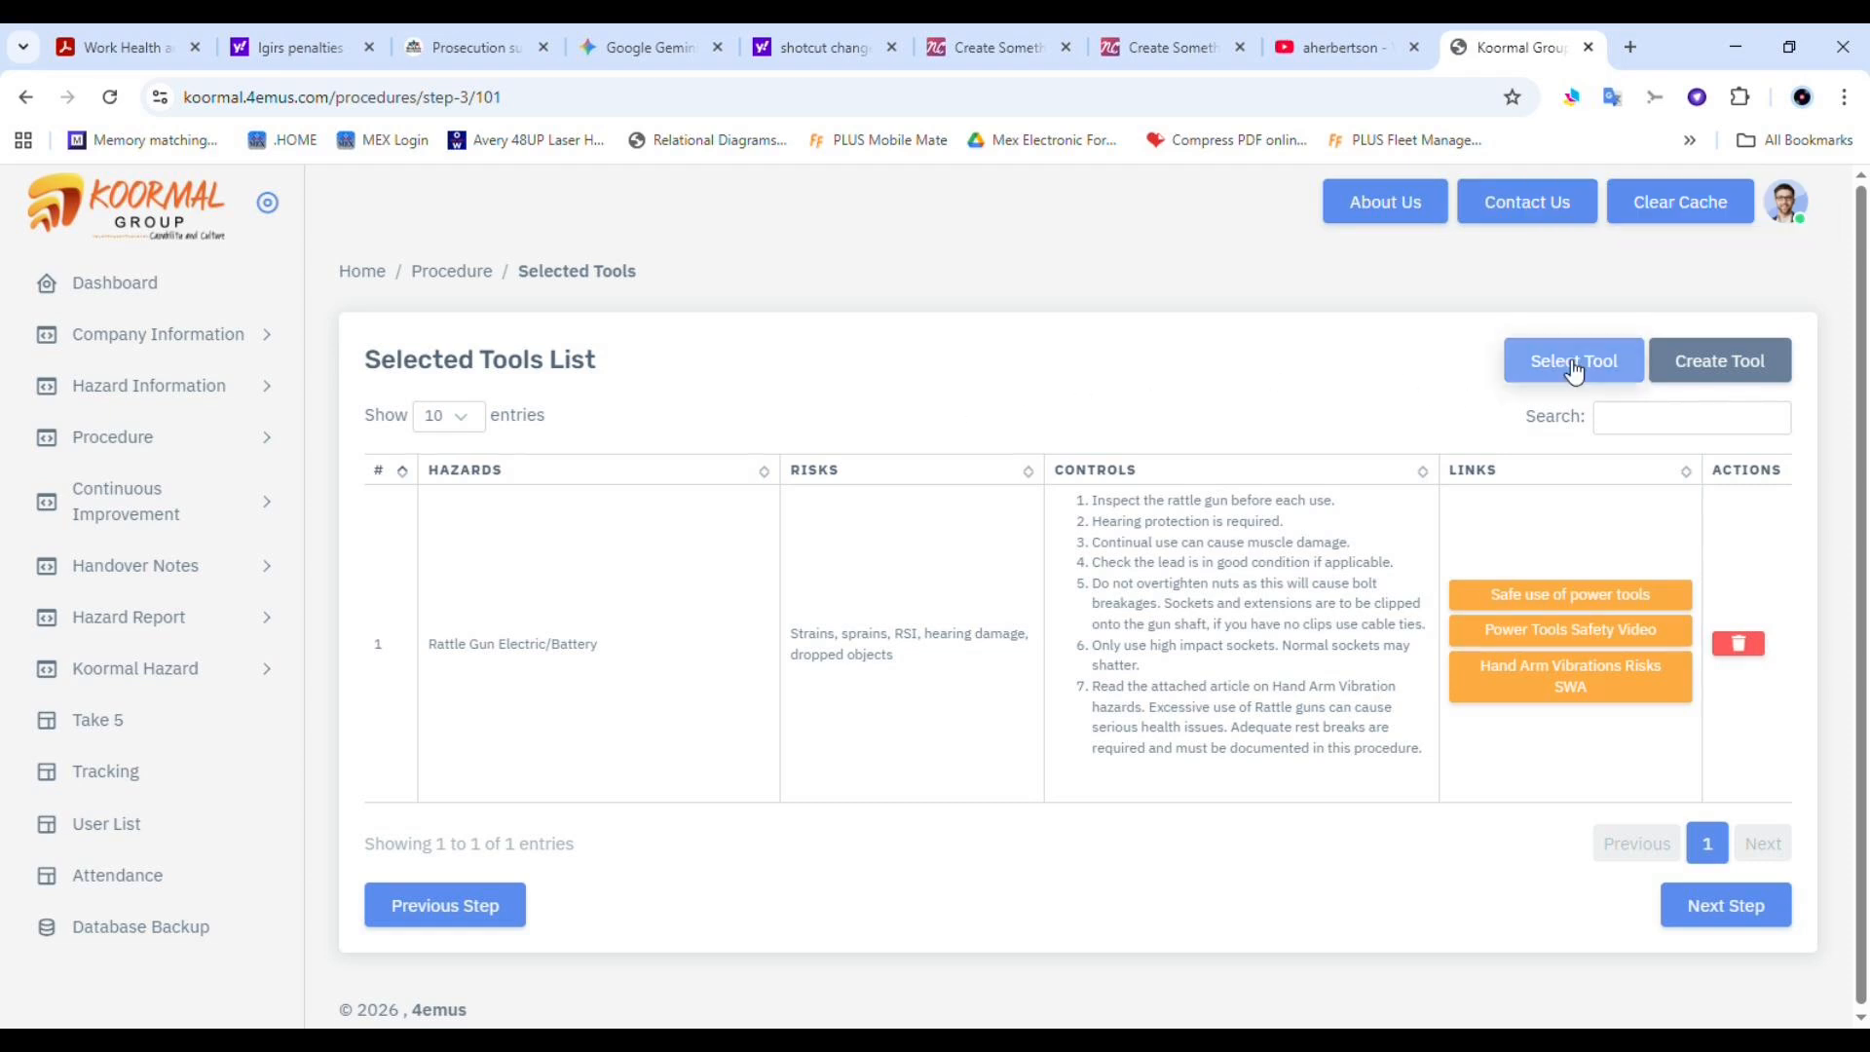
Search the tools for "hand", add Hand Tools to the procedure and review its entry in the selected tools
left_click(1573, 368)
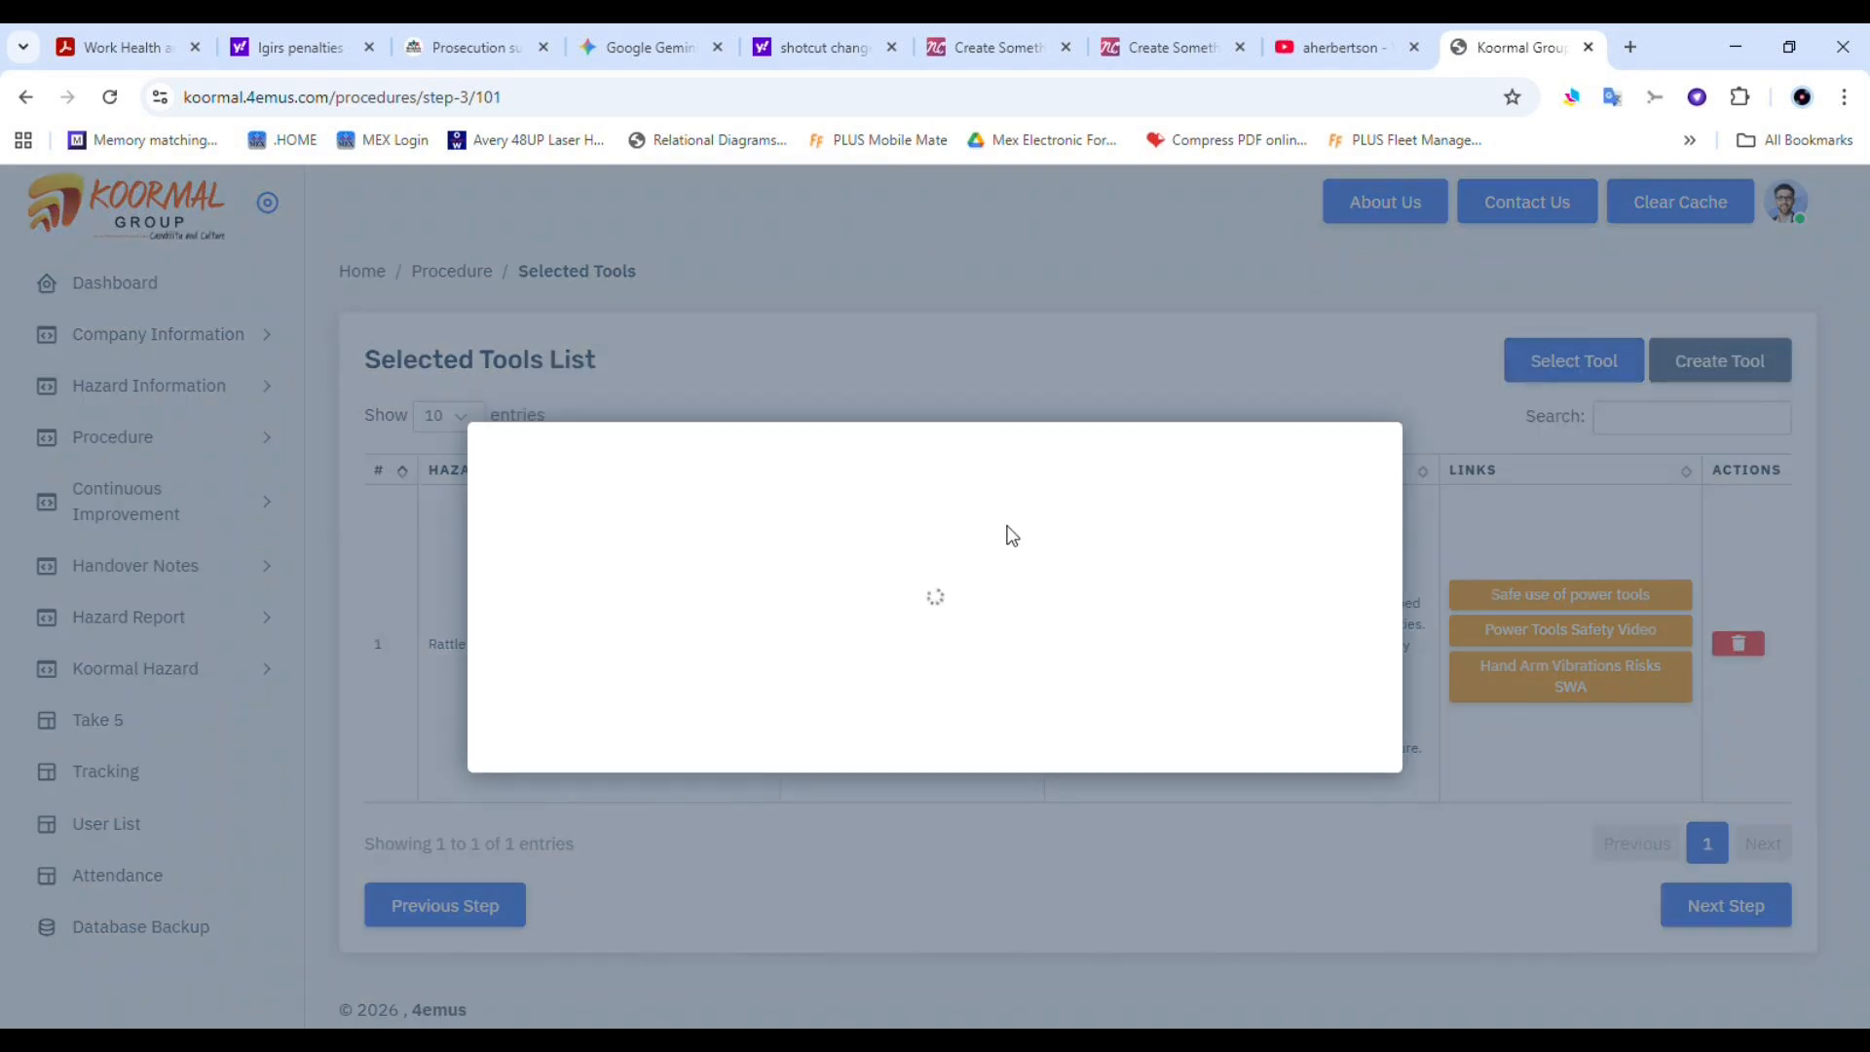
left_click(1225, 336)
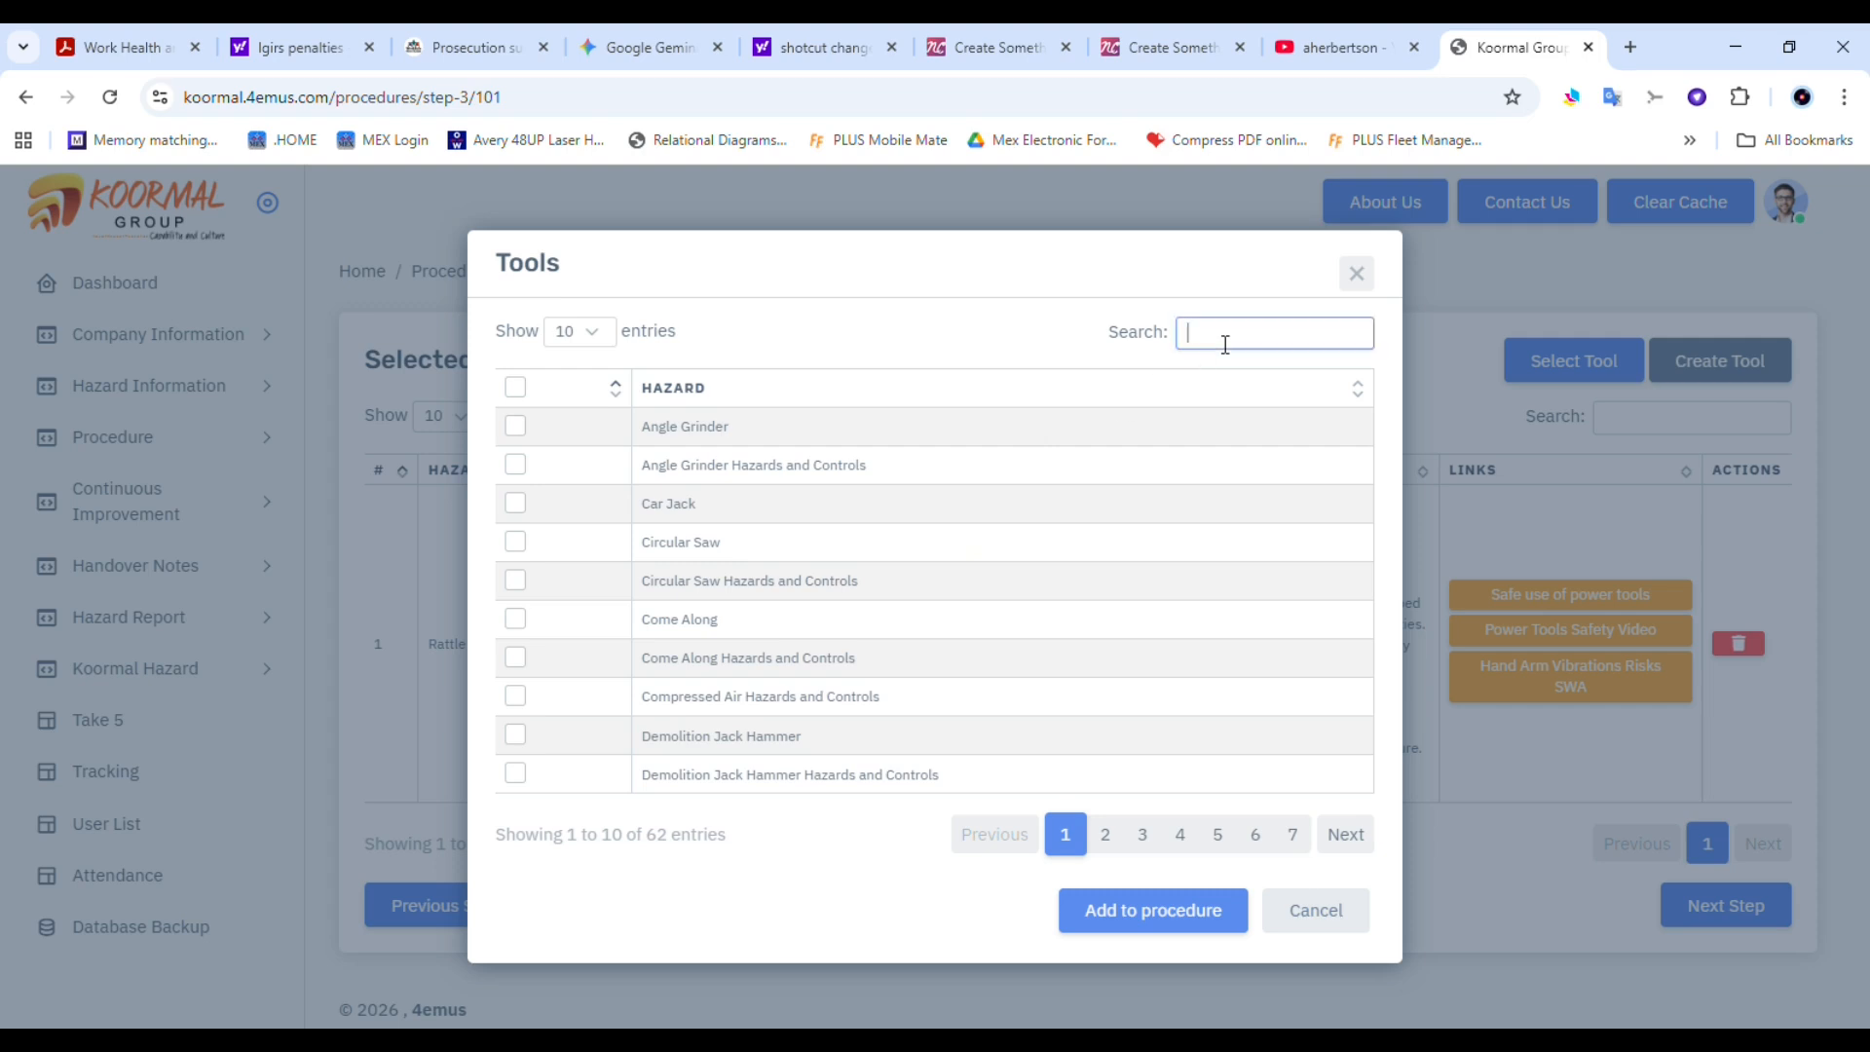
type("hand")
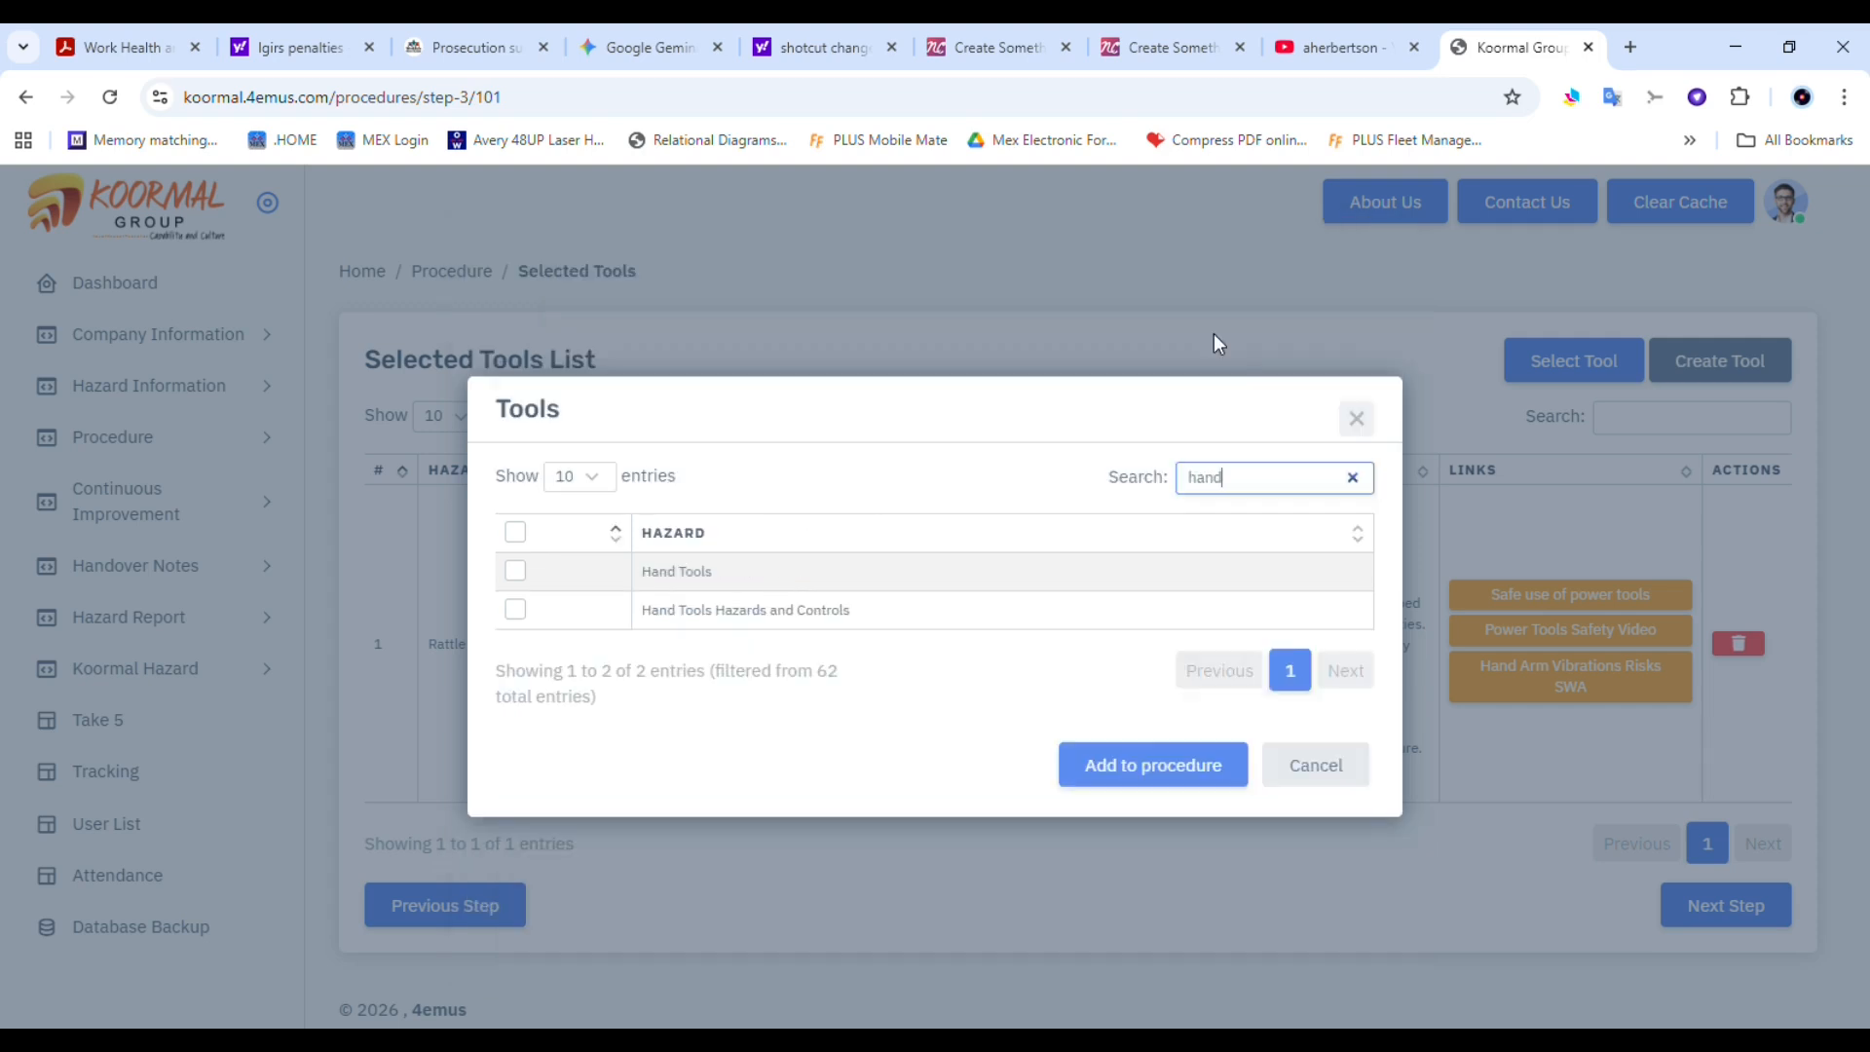
left_click(629, 564)
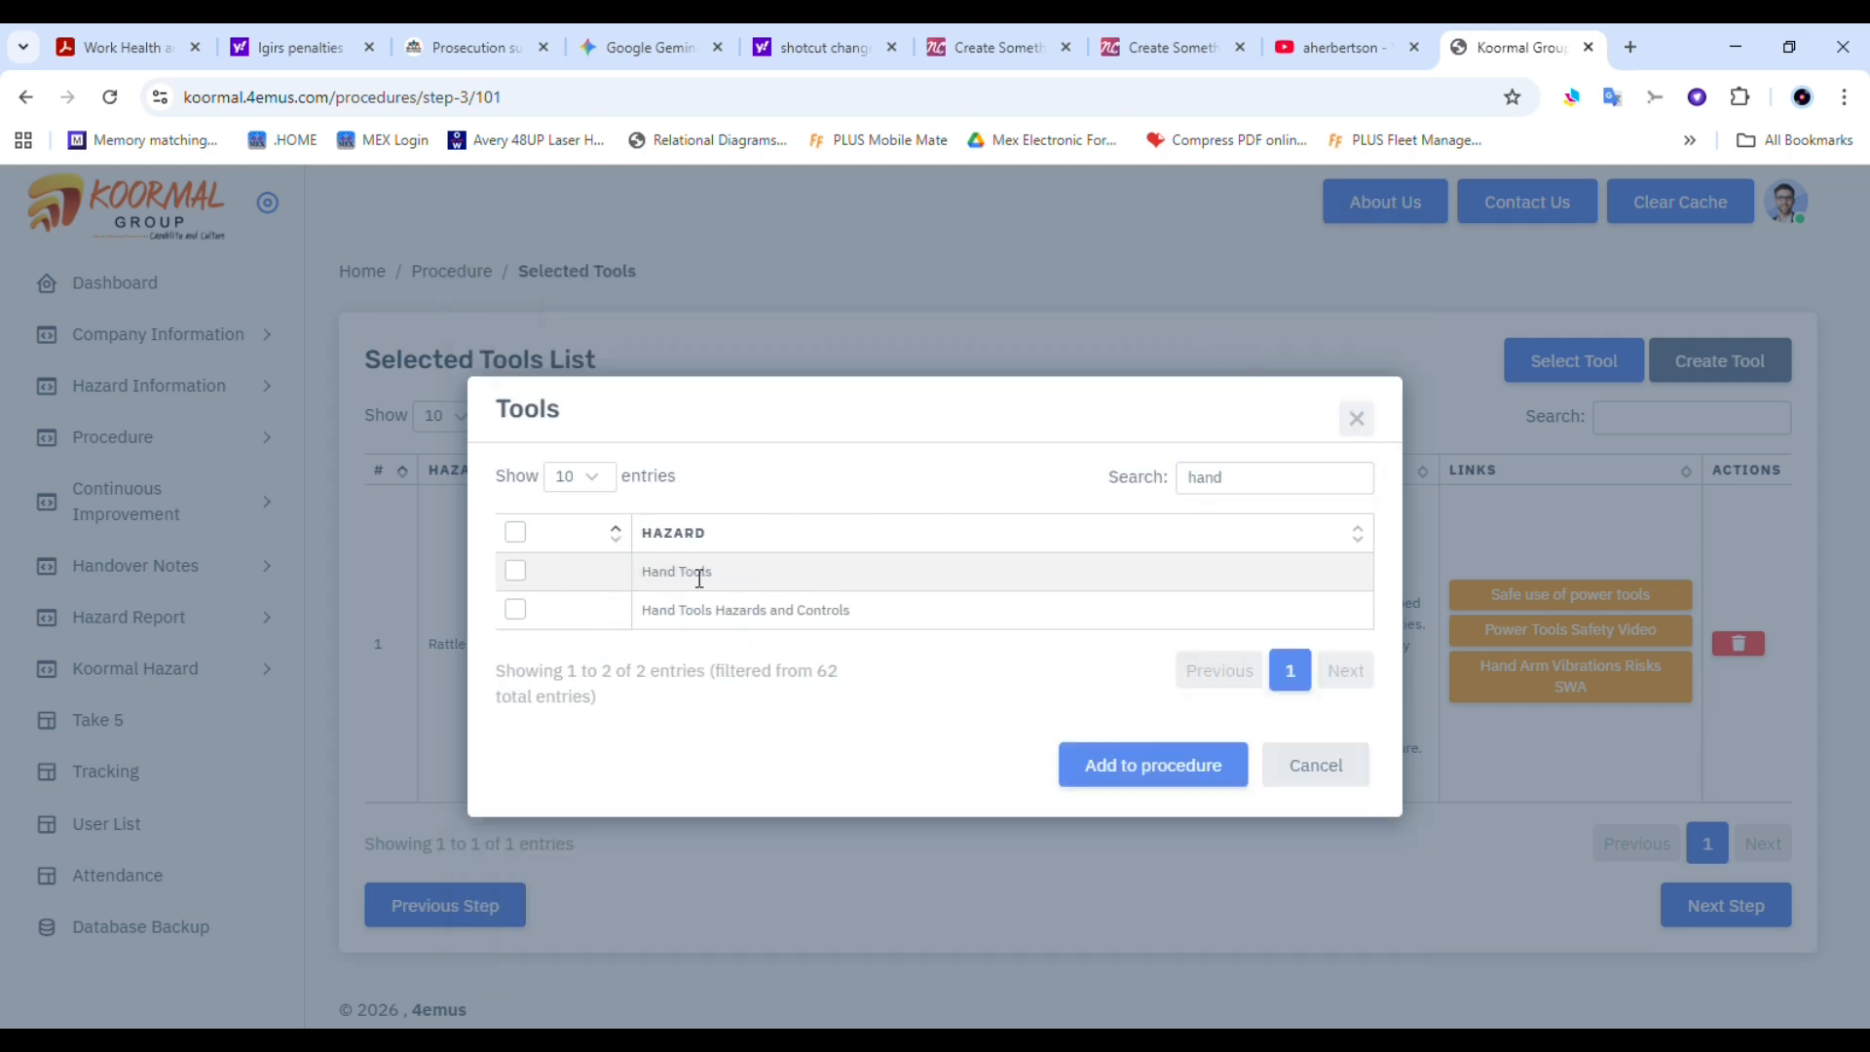
left_click(515, 572)
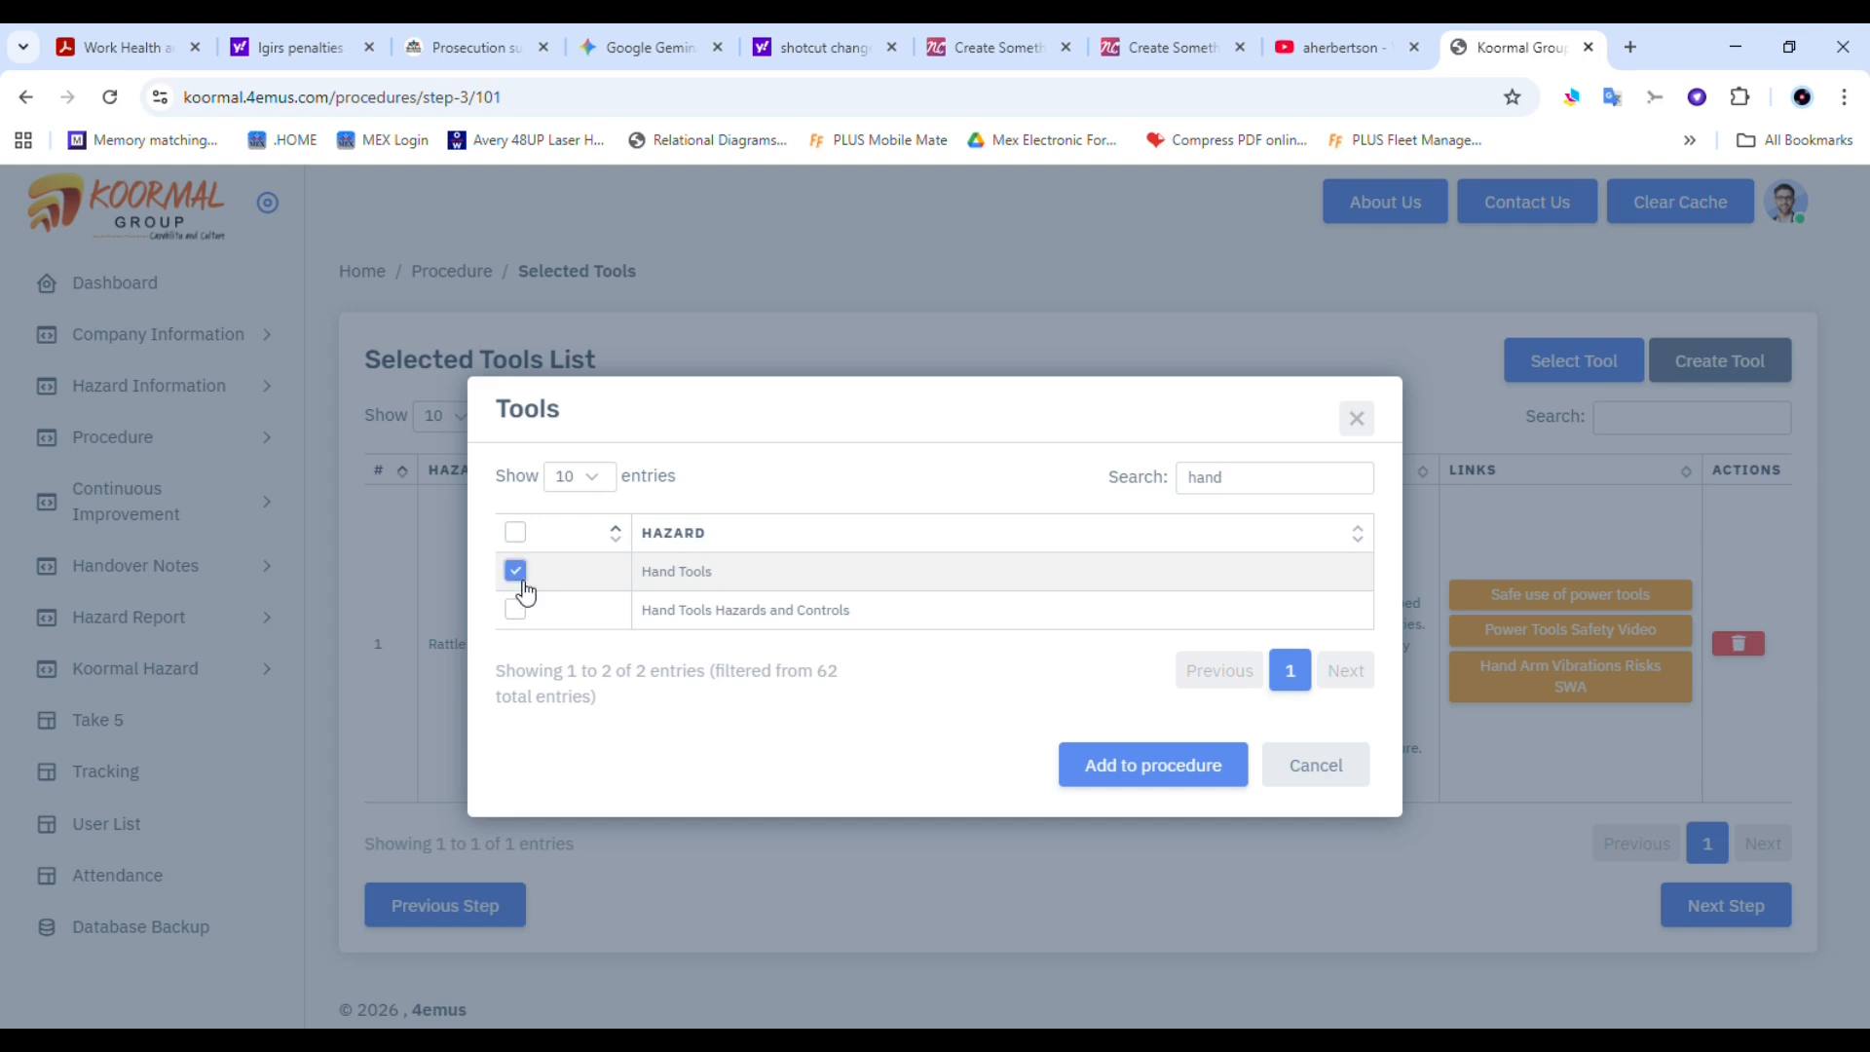
left_click(1188, 767)
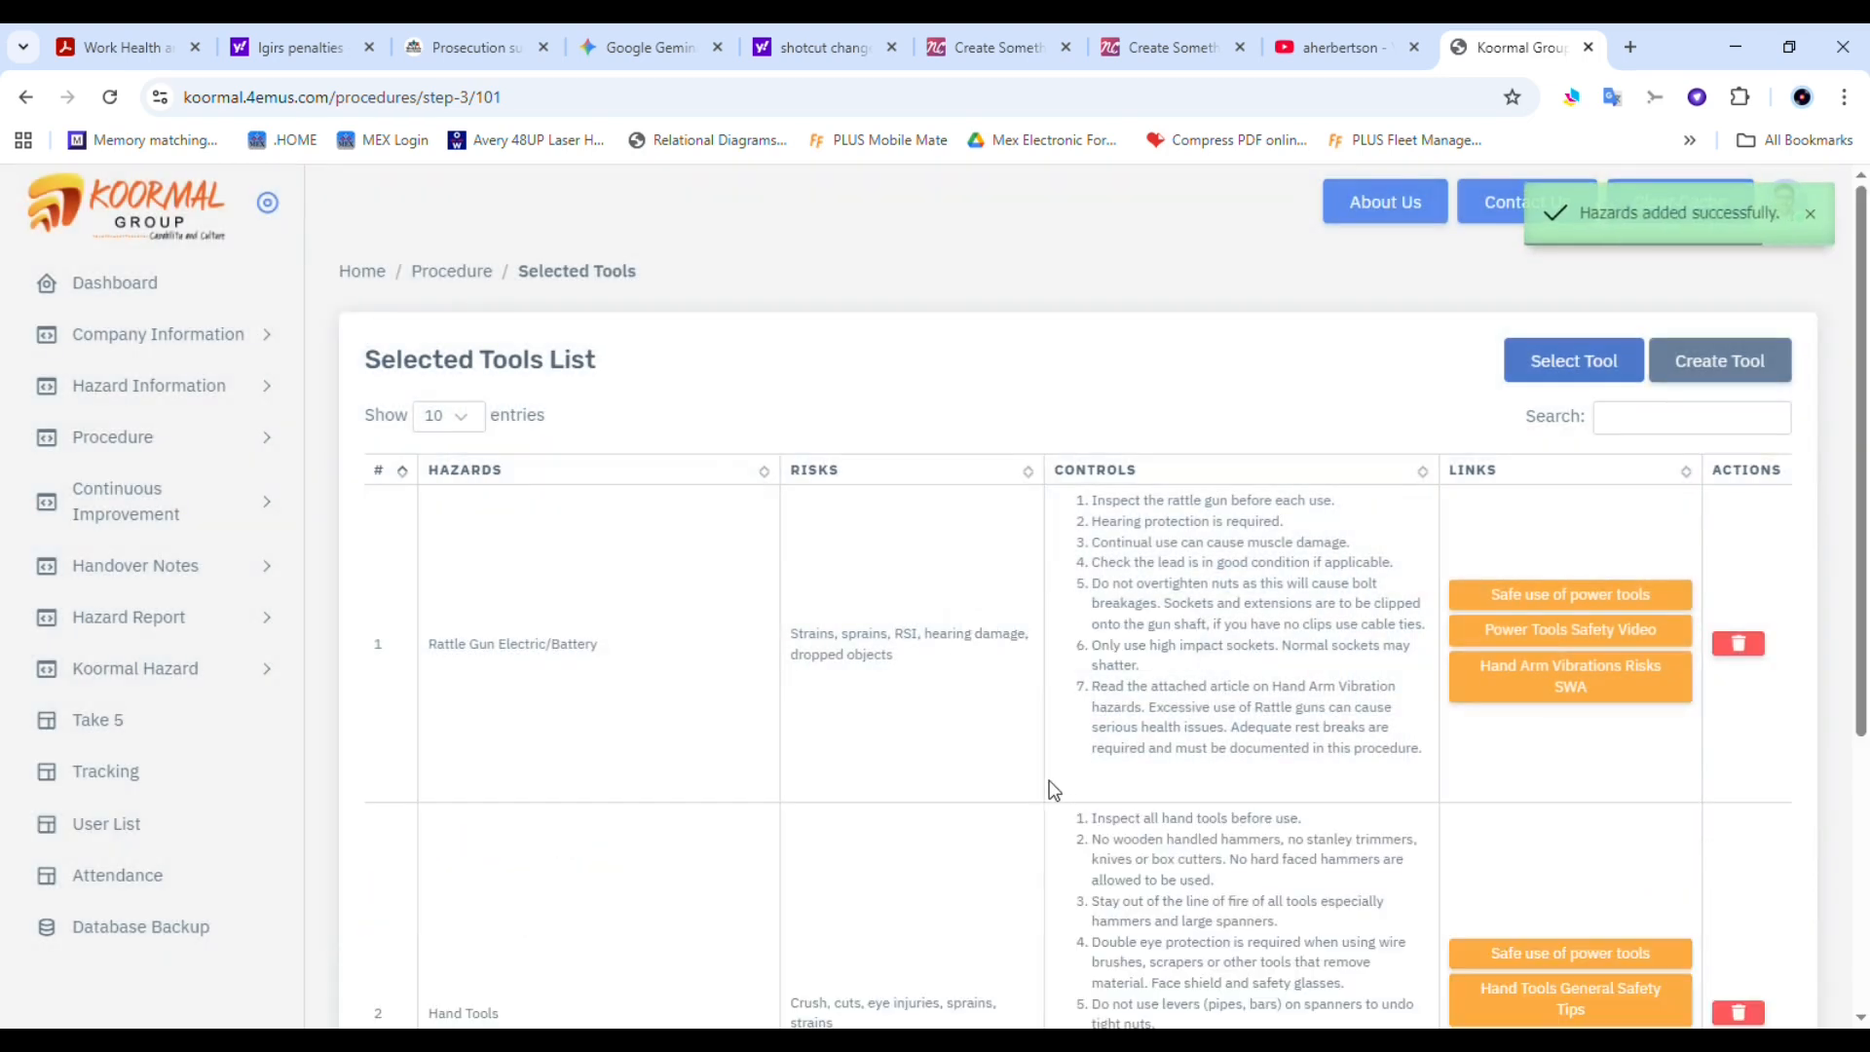
scroll(1863, 549, "down", 3)
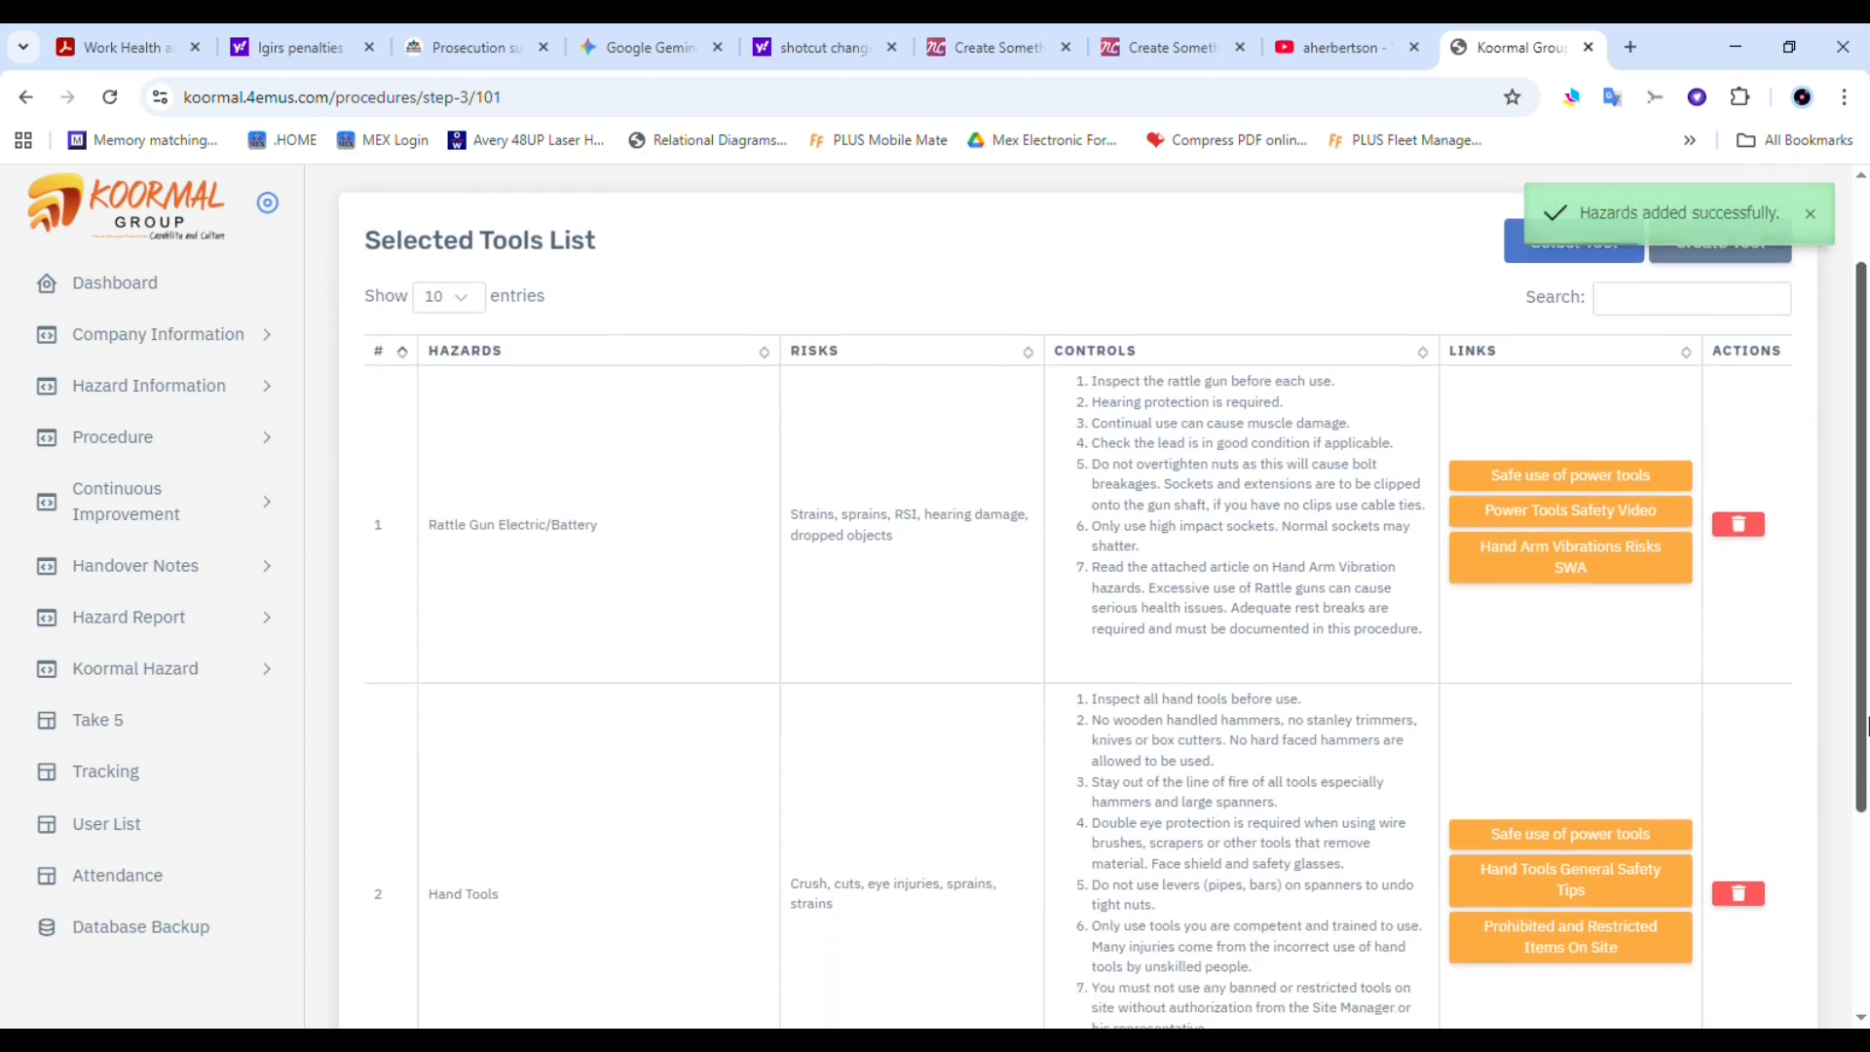
scroll(1863, 826, "down", 2)
scroll(1840, 682, "up", 5)
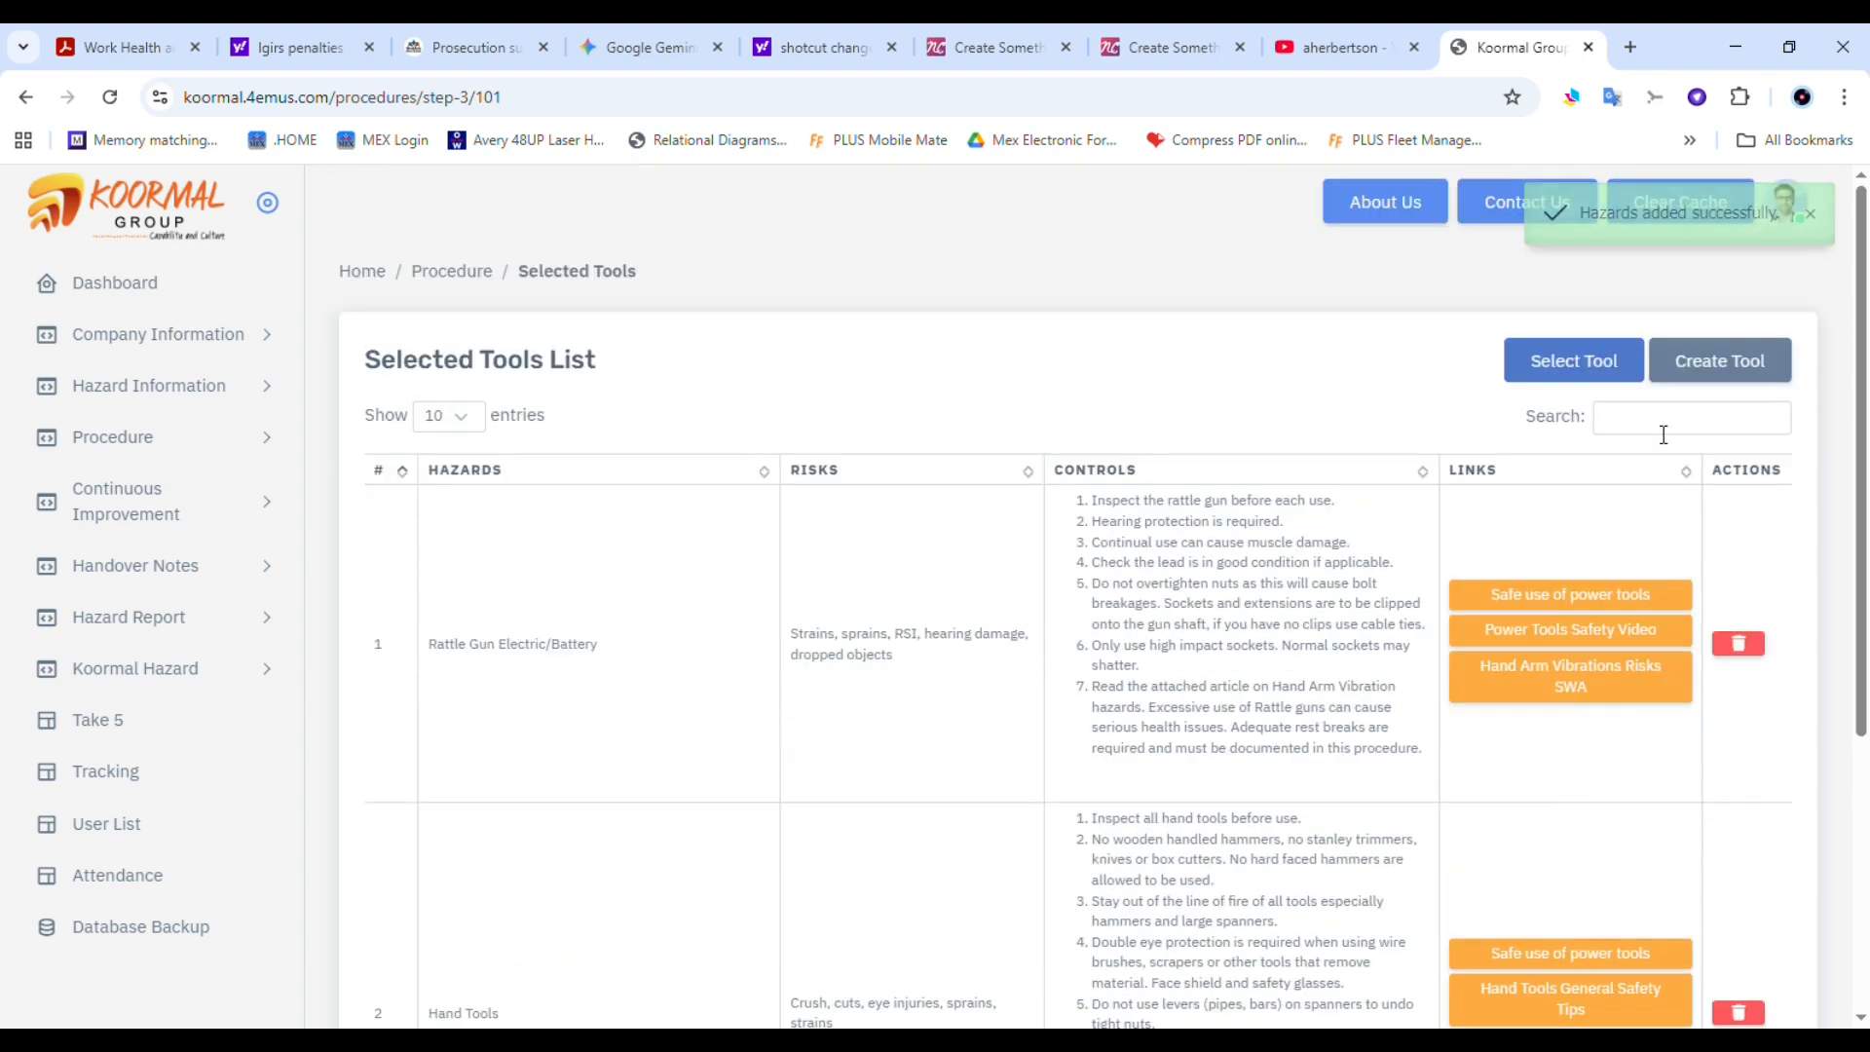
Search the tools for "ext" and add Extension Lead to the procedure
left_click(1573, 360)
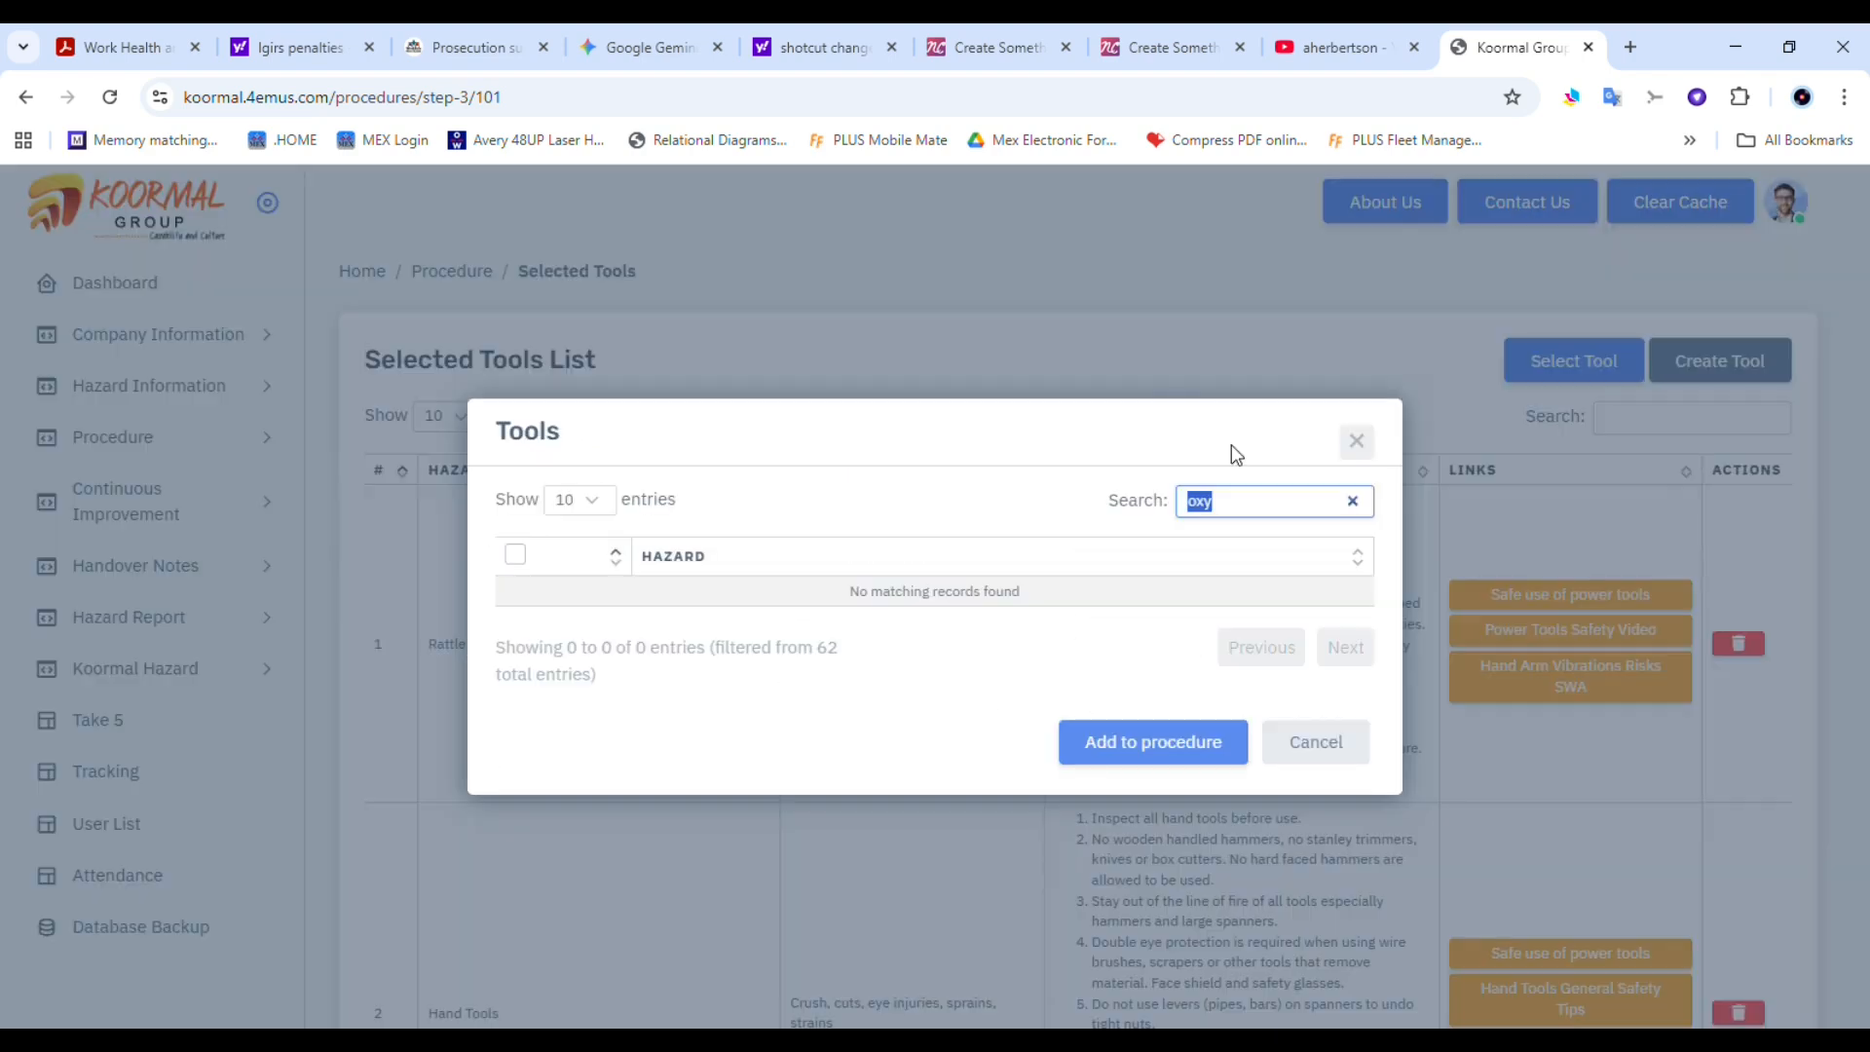
type("ext")
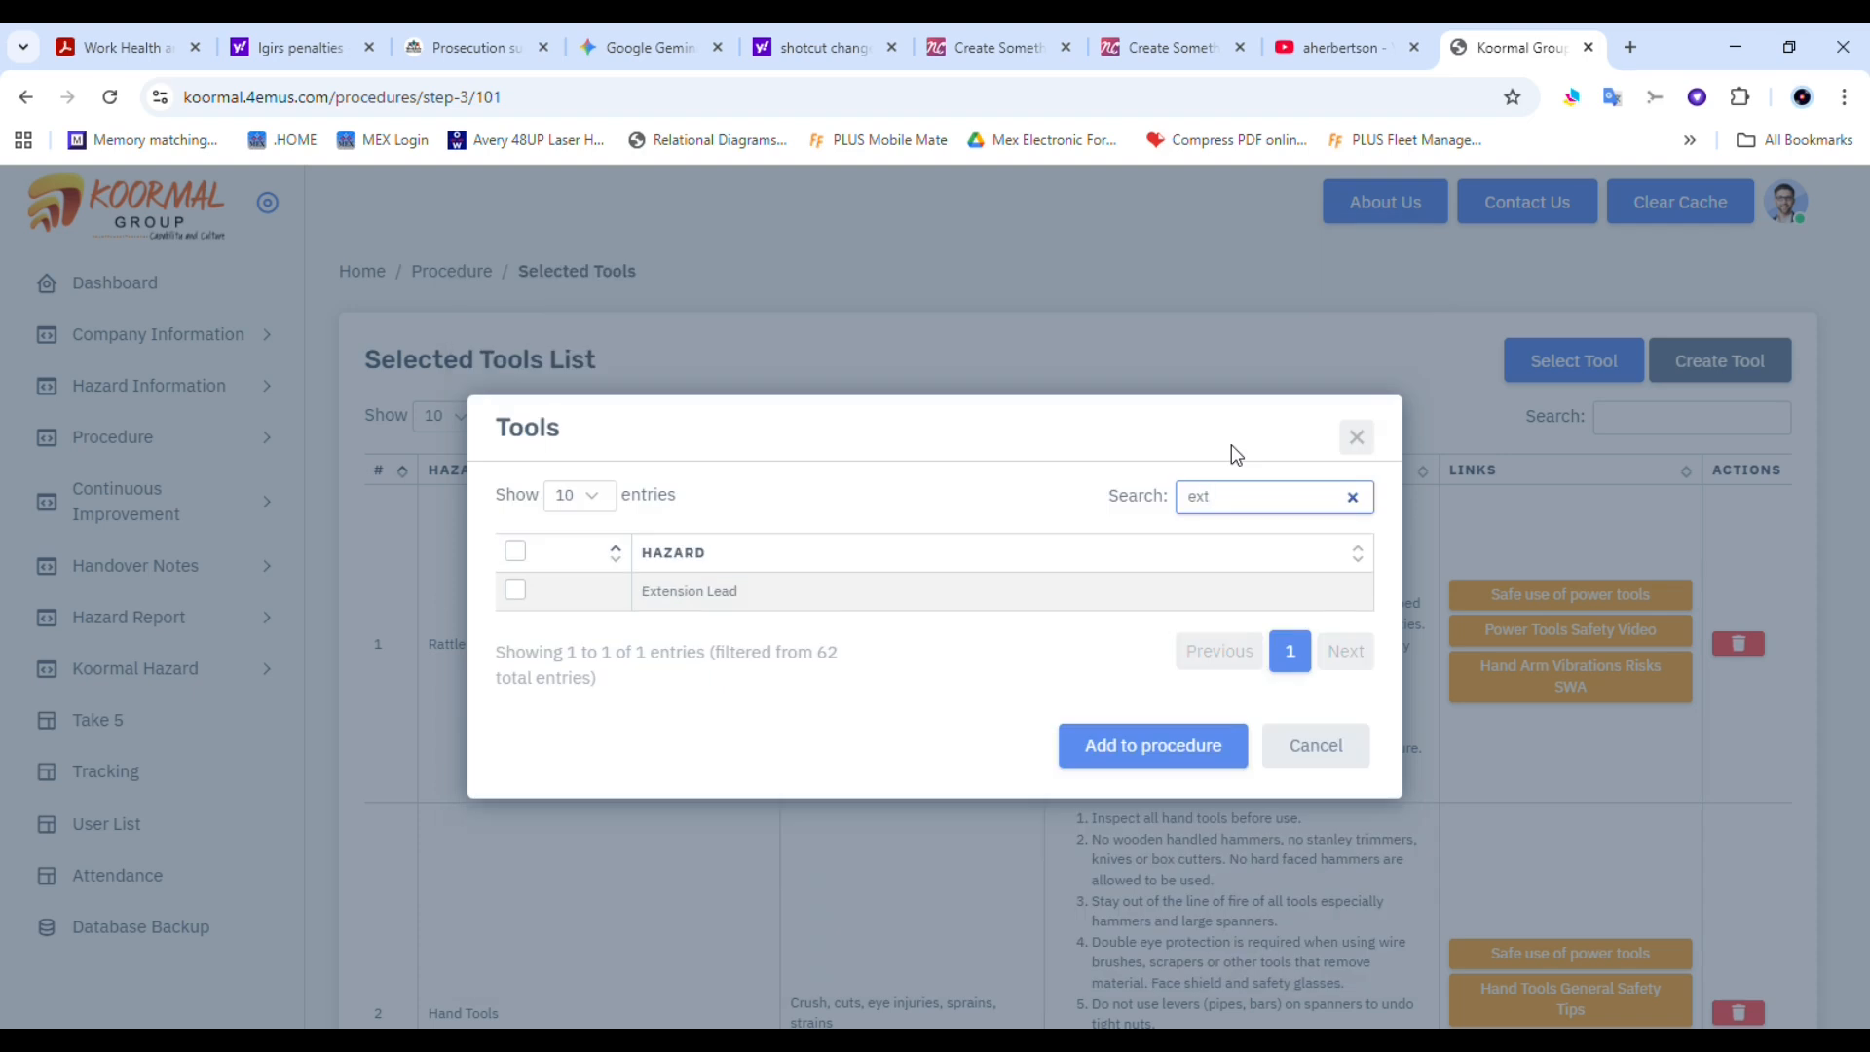
left_click(691, 609)
left_click(515, 590)
left_click(1189, 742)
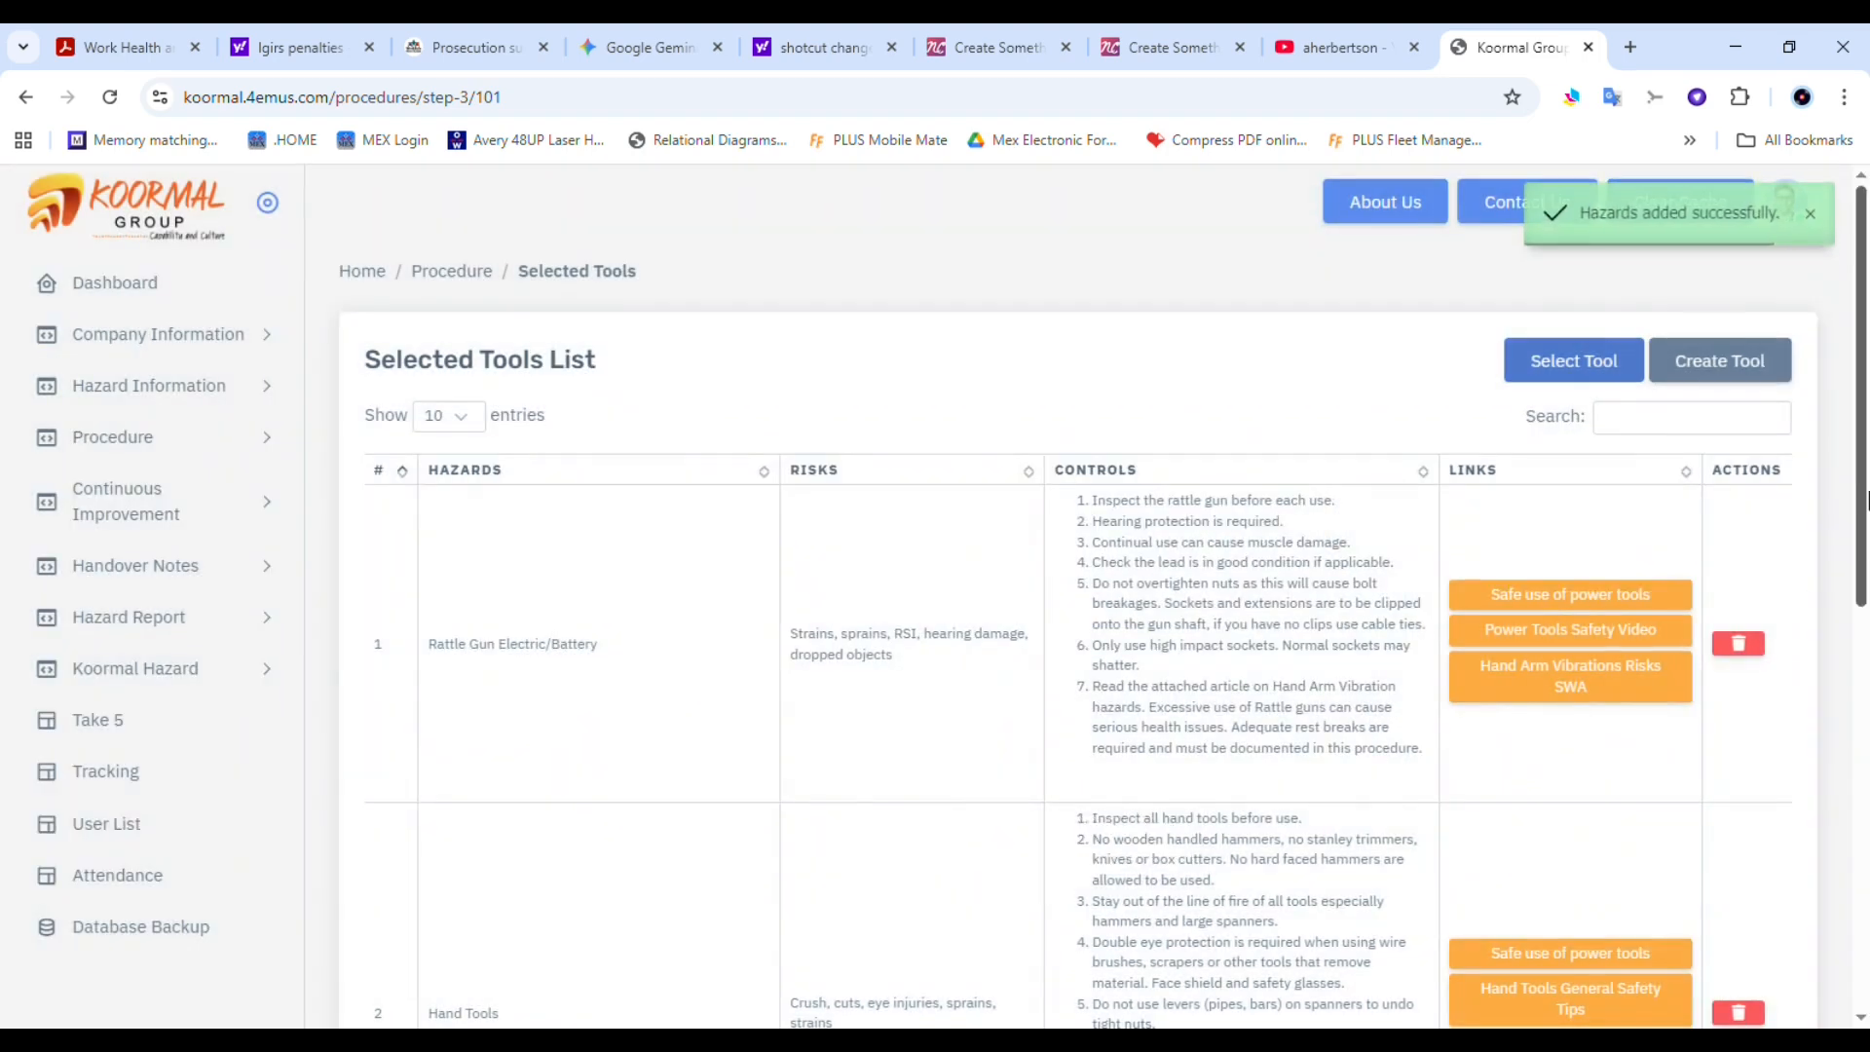
left_click_drag(1865, 470, 1865, 944)
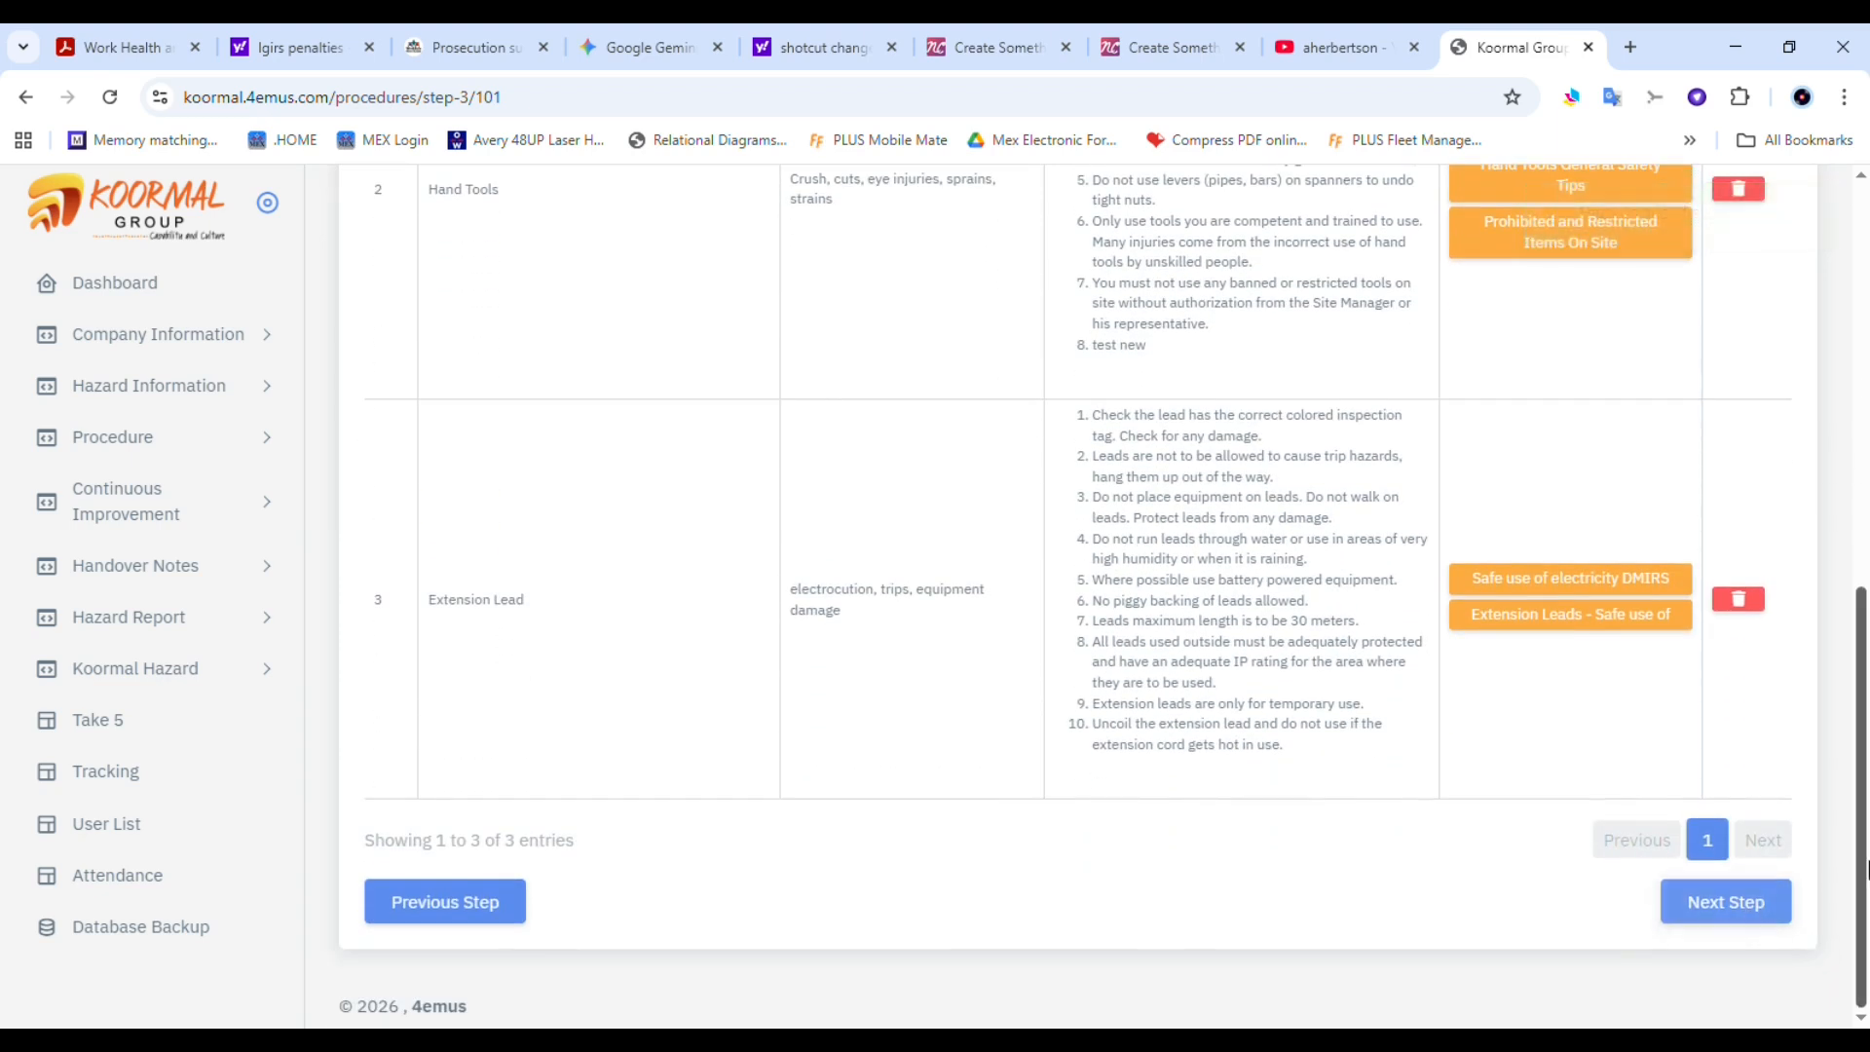
Advance to the equipment stage, search for "step" and add Step Ladder to the procedure
left_click(1738, 906)
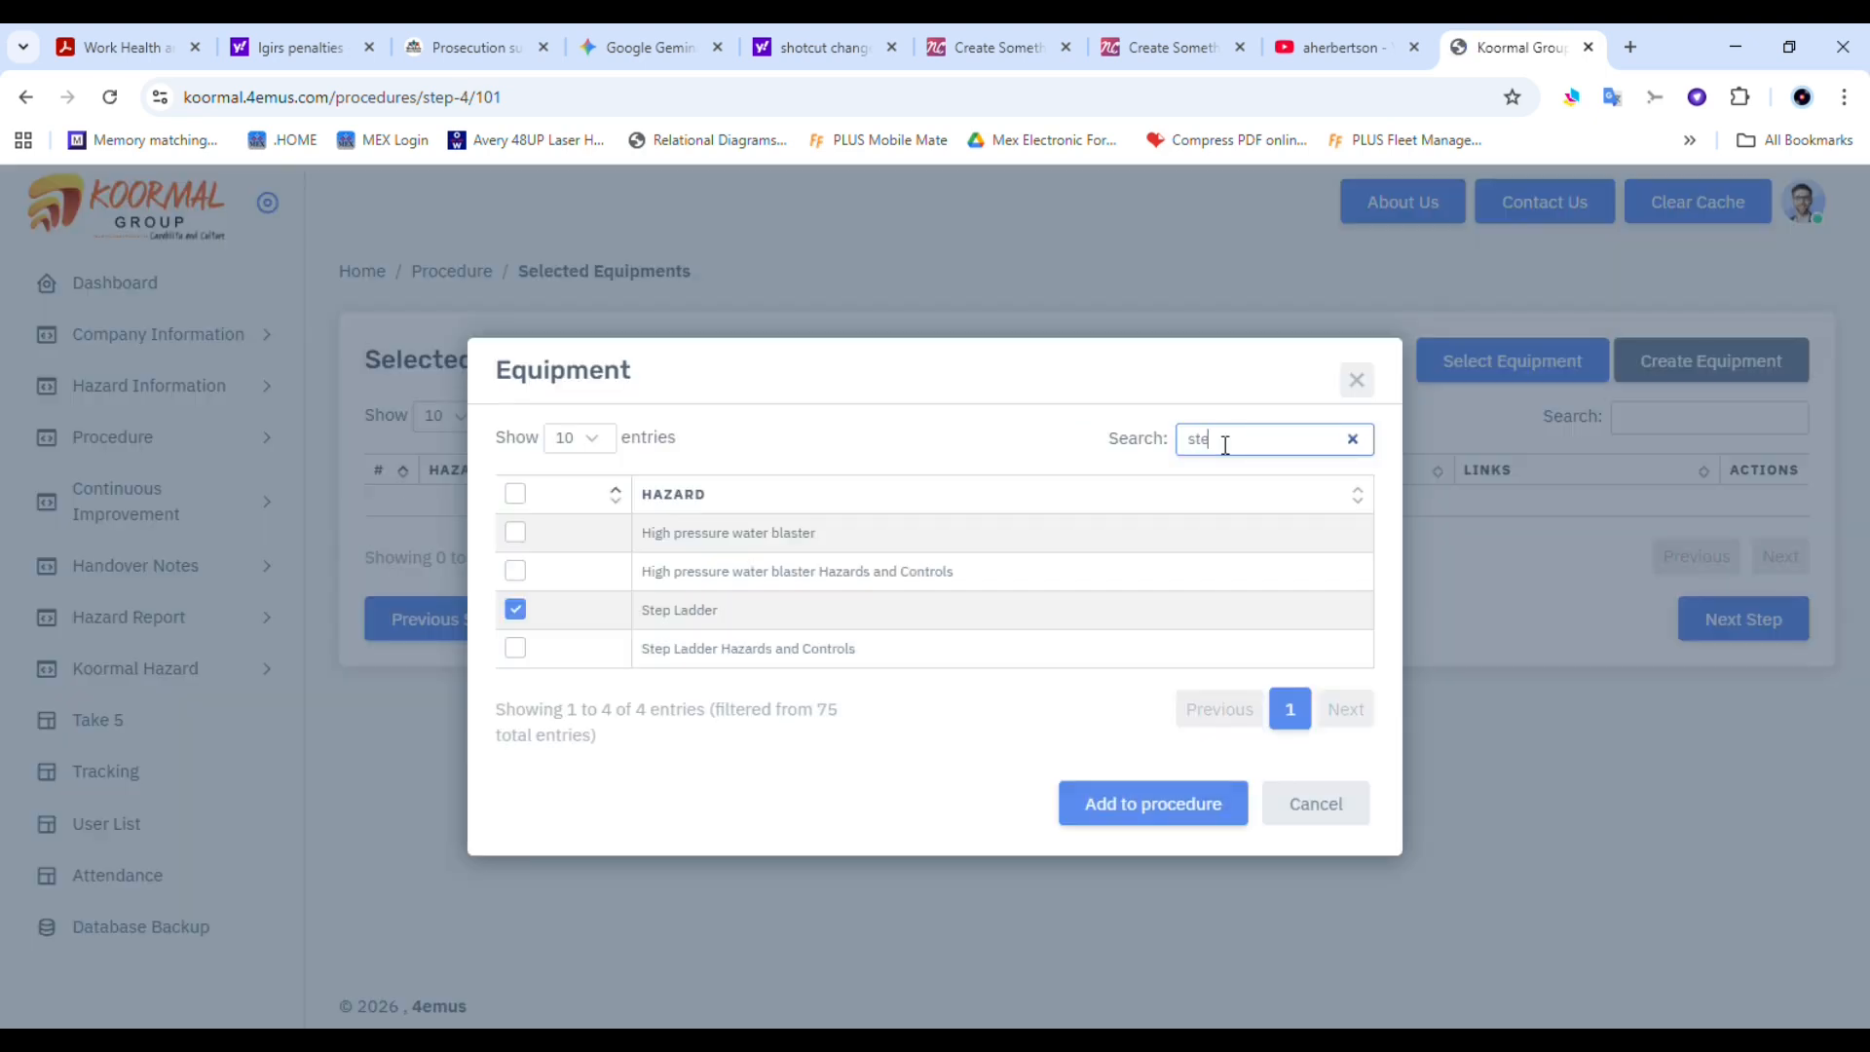
key("BackSpace")
key("BackSpace")
key("BackSpace")
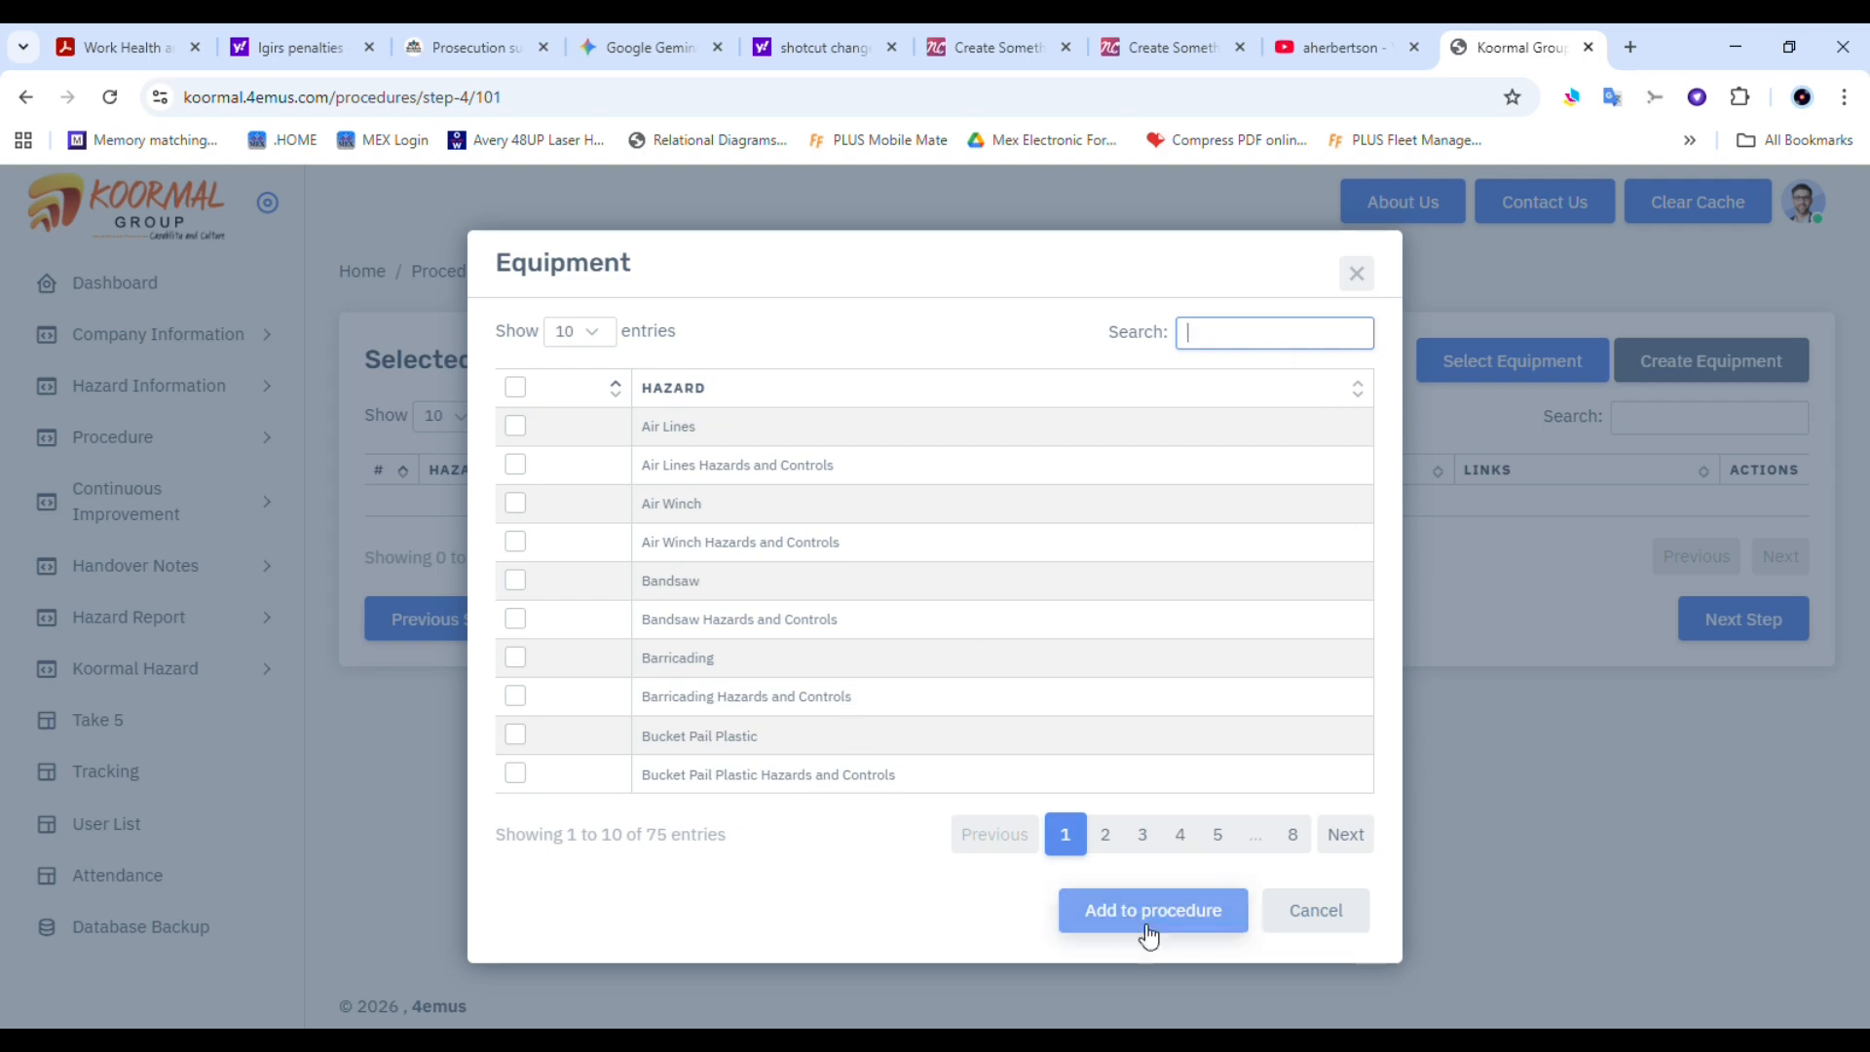
left_click(1149, 920)
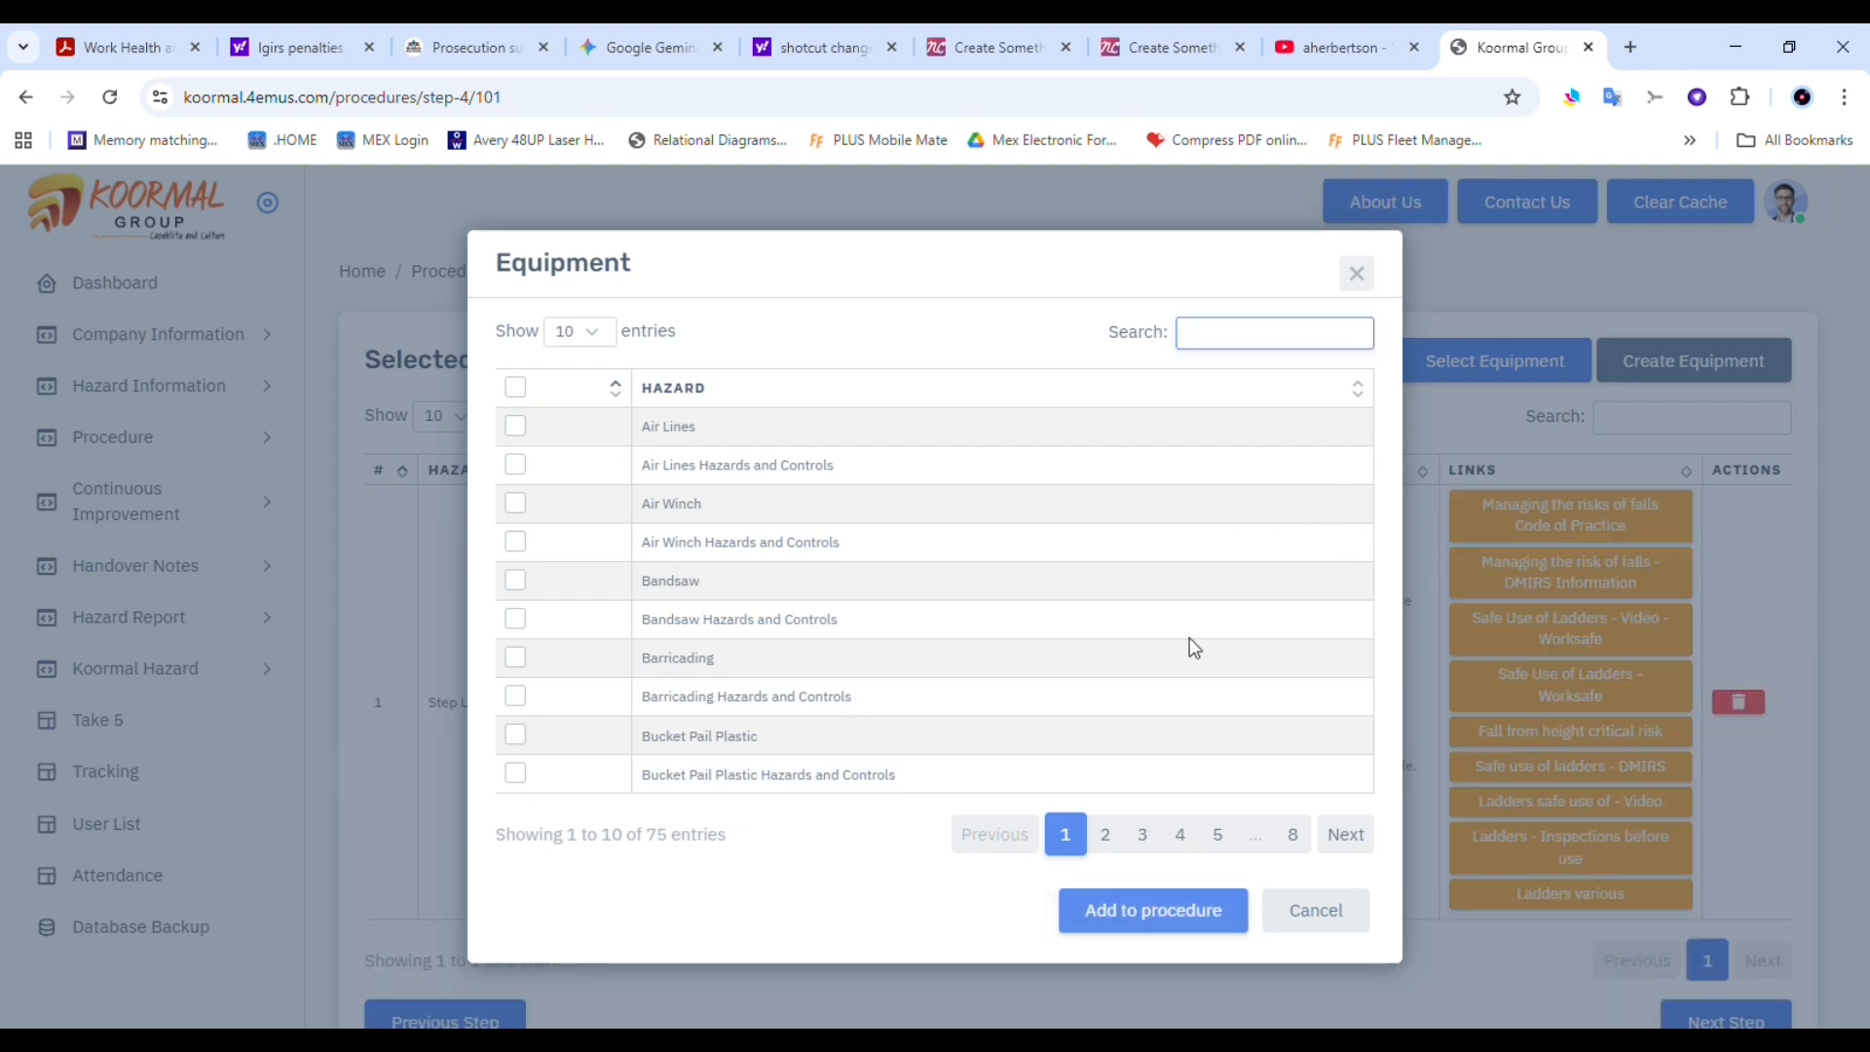
left_click(600, 338)
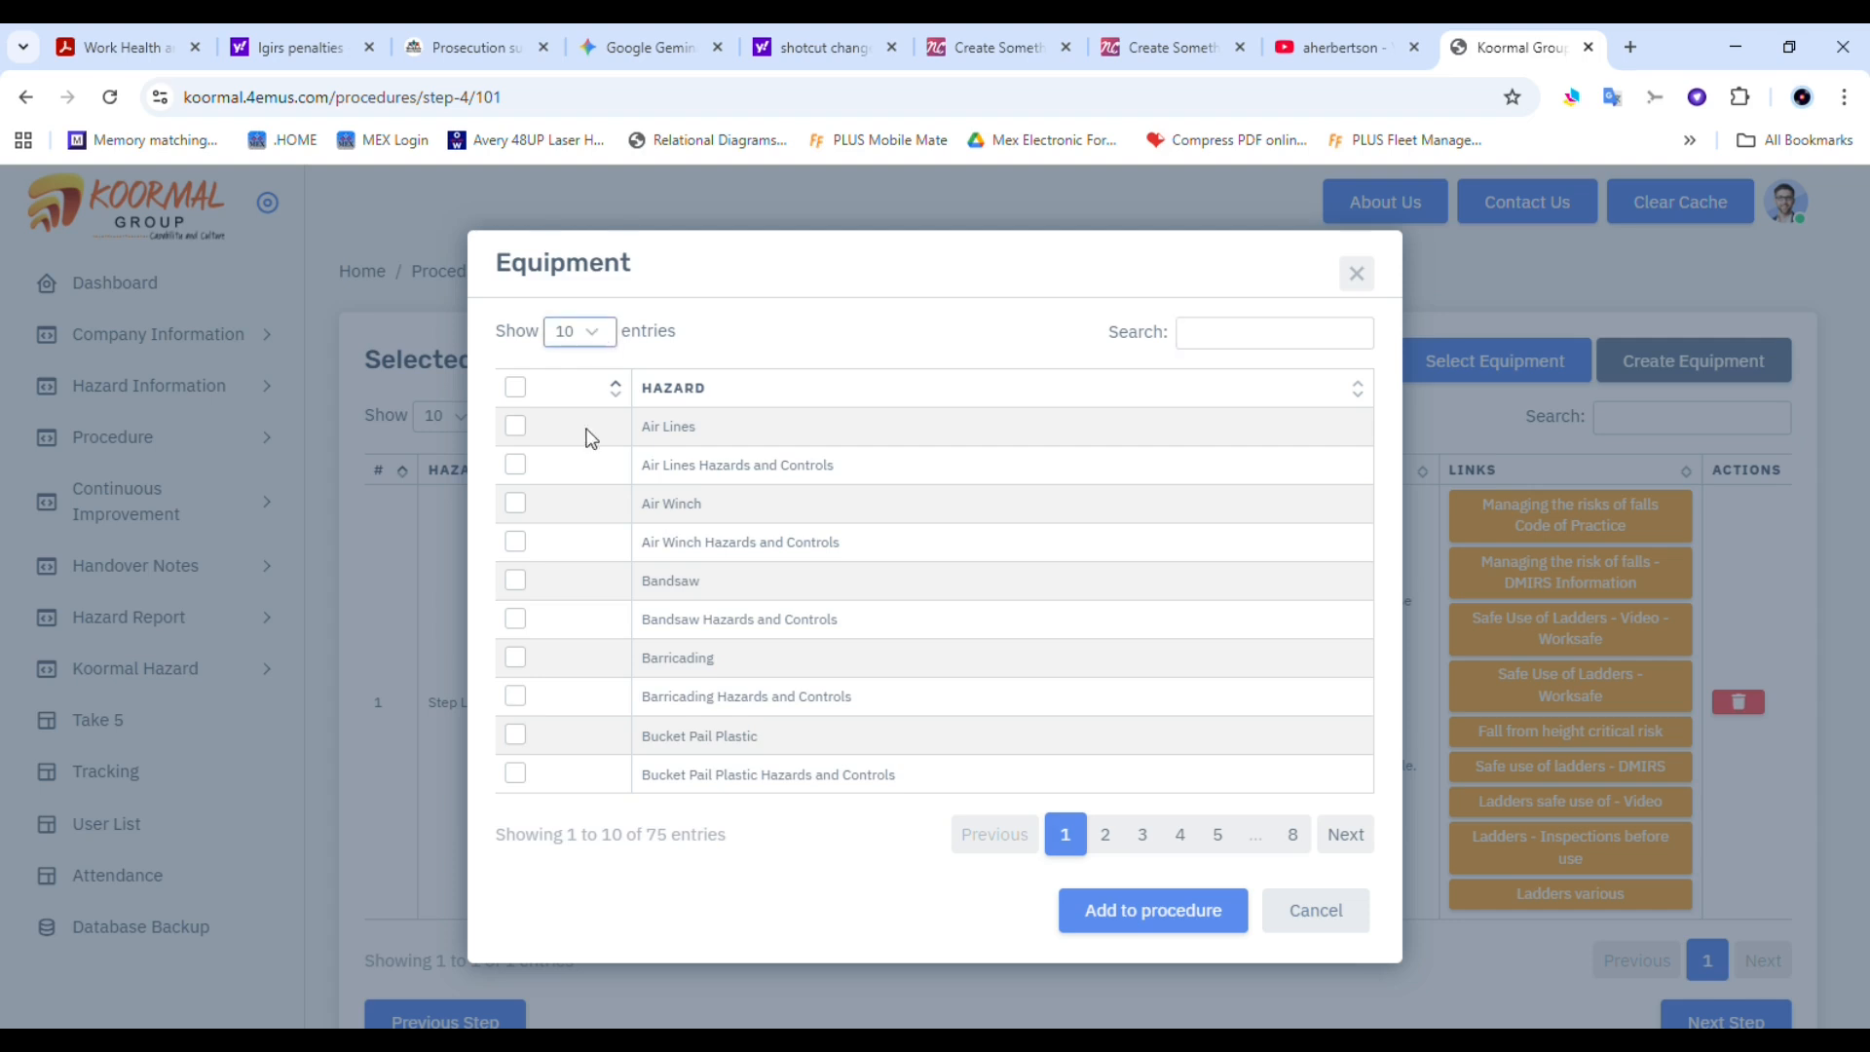
left_click(583, 452)
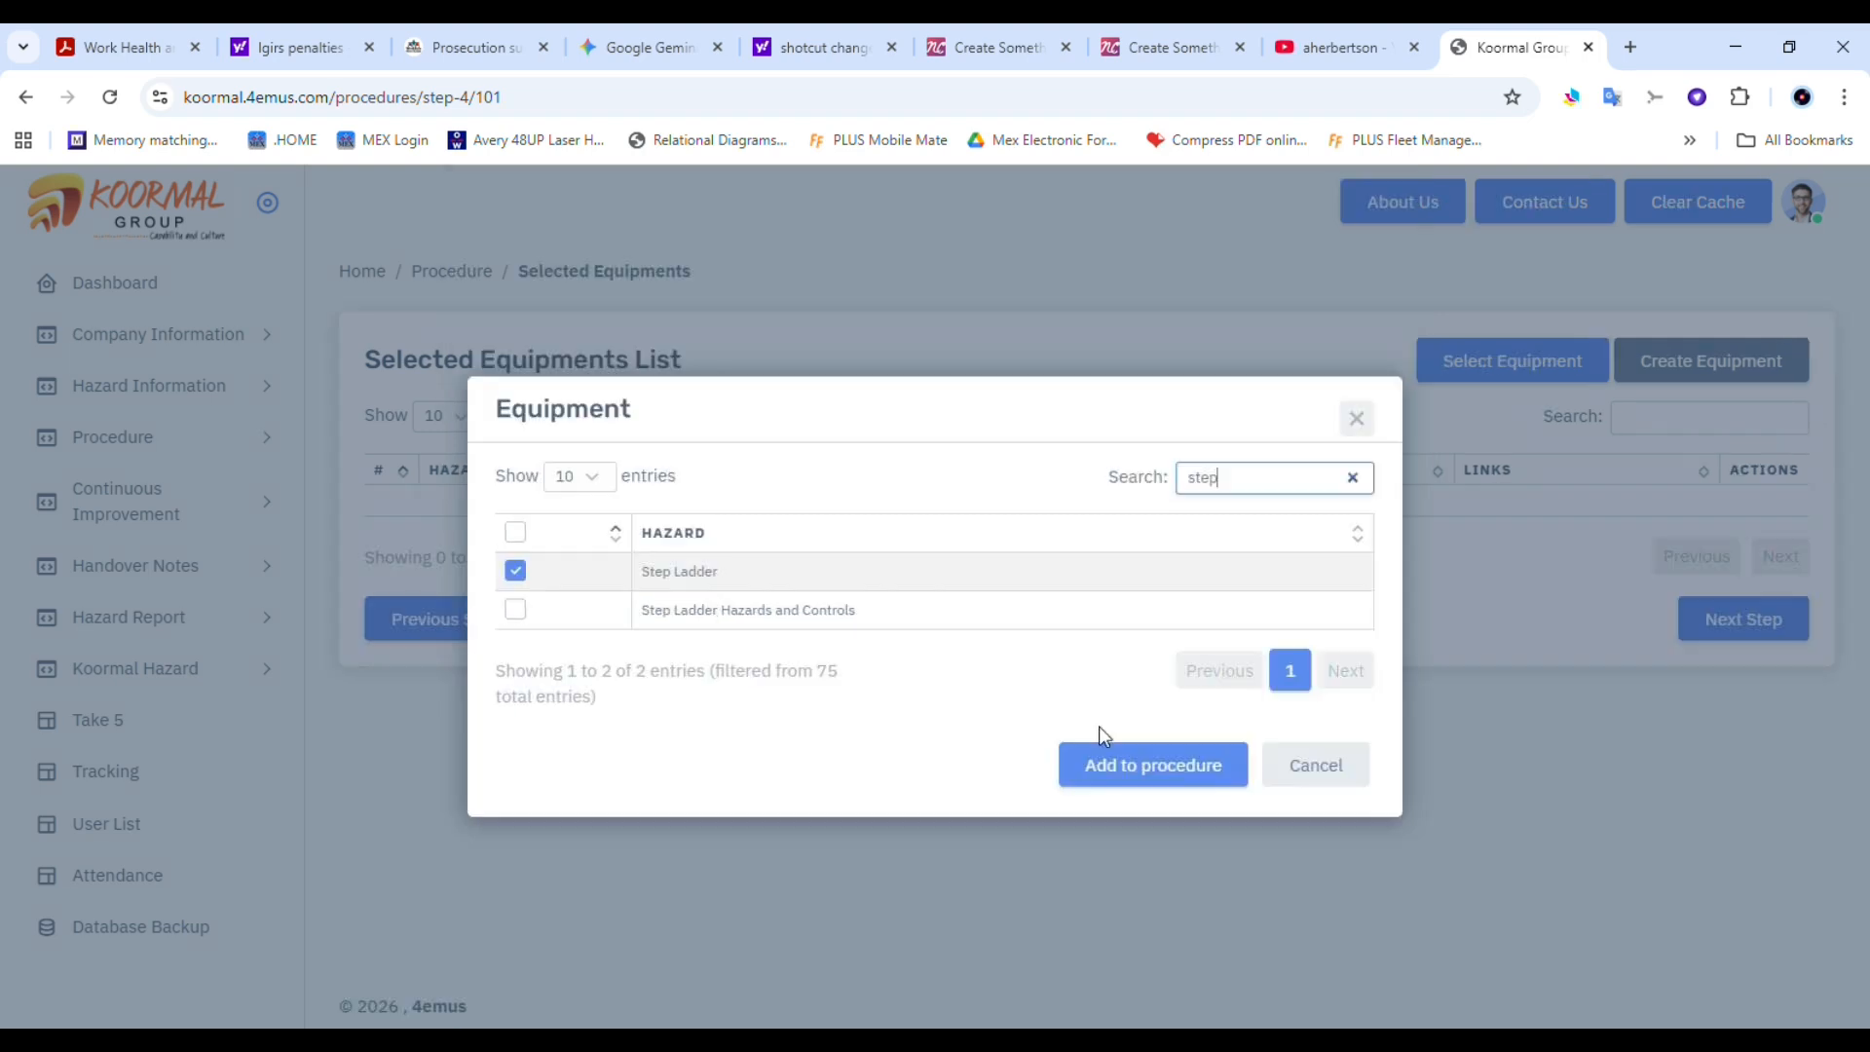
left_click(1130, 787)
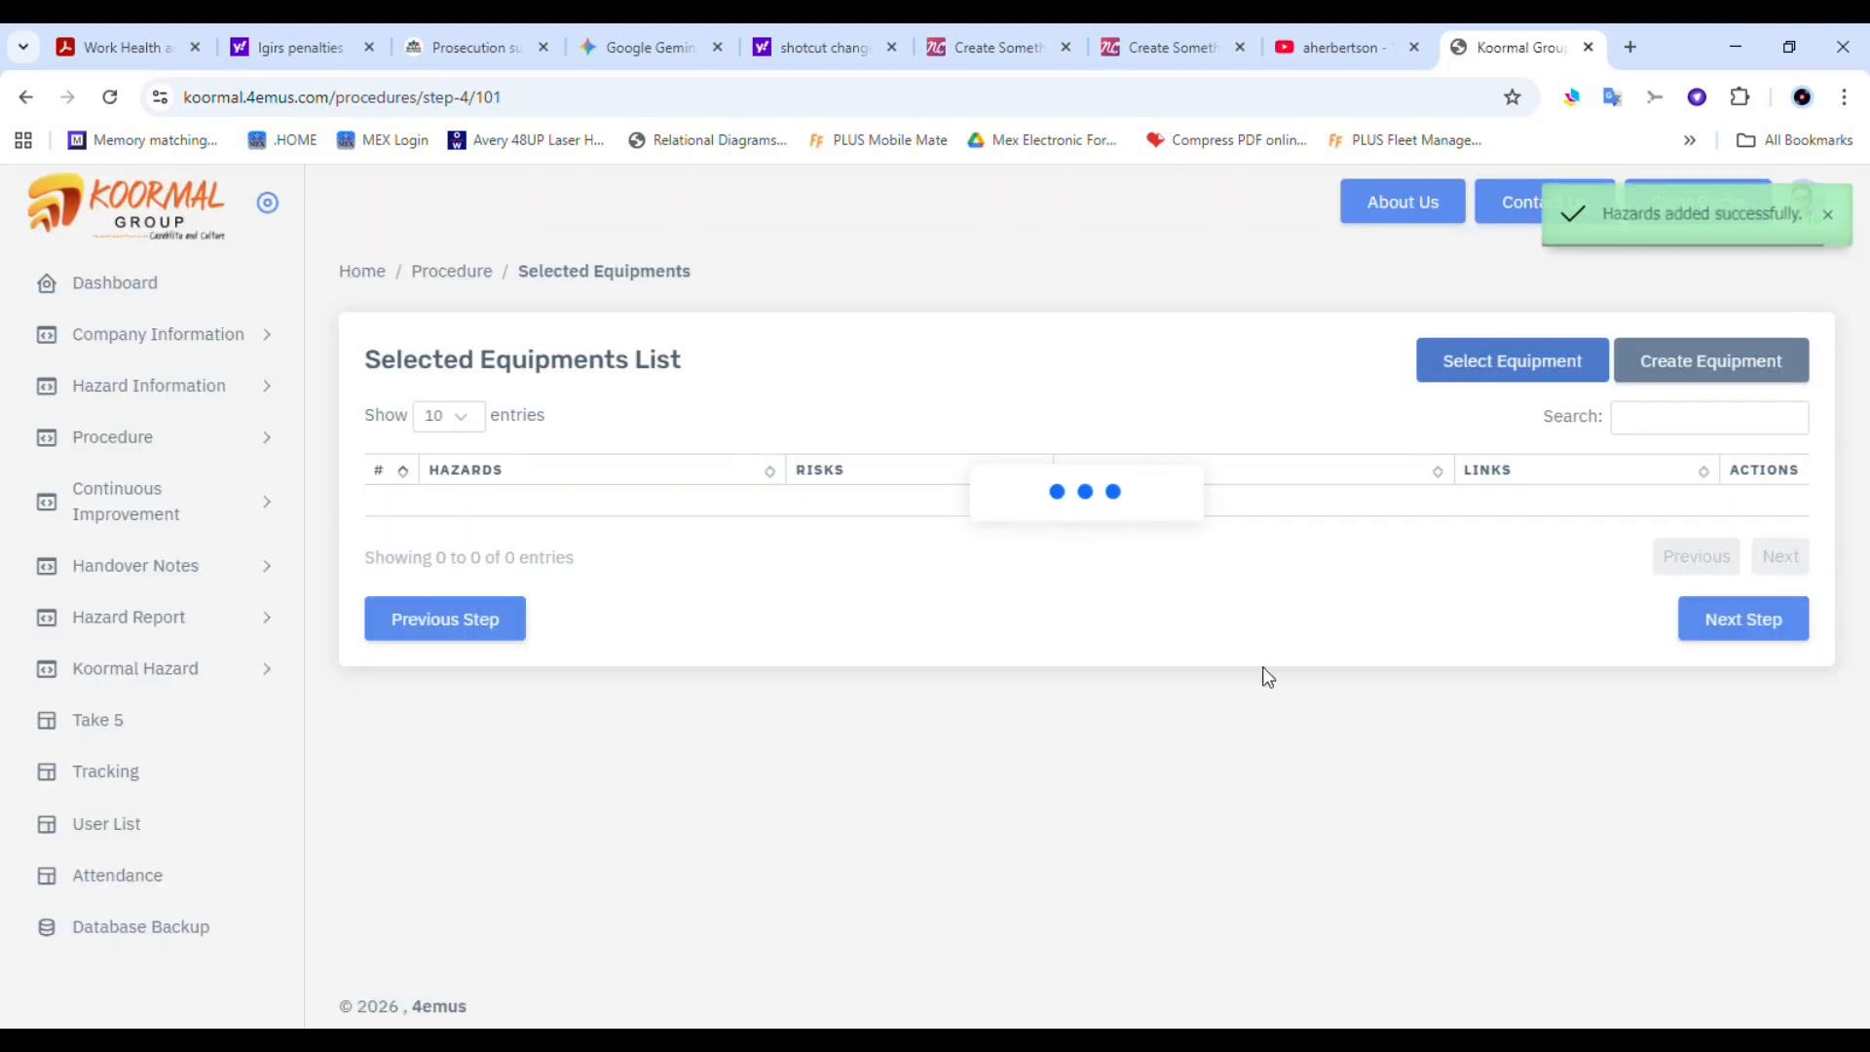
Select Fire Extinguisher Dry Chemical and Safety Shower Eyewash from the equipment hazards and add them to the procedure
left_click(1485, 362)
left_click(507, 450)
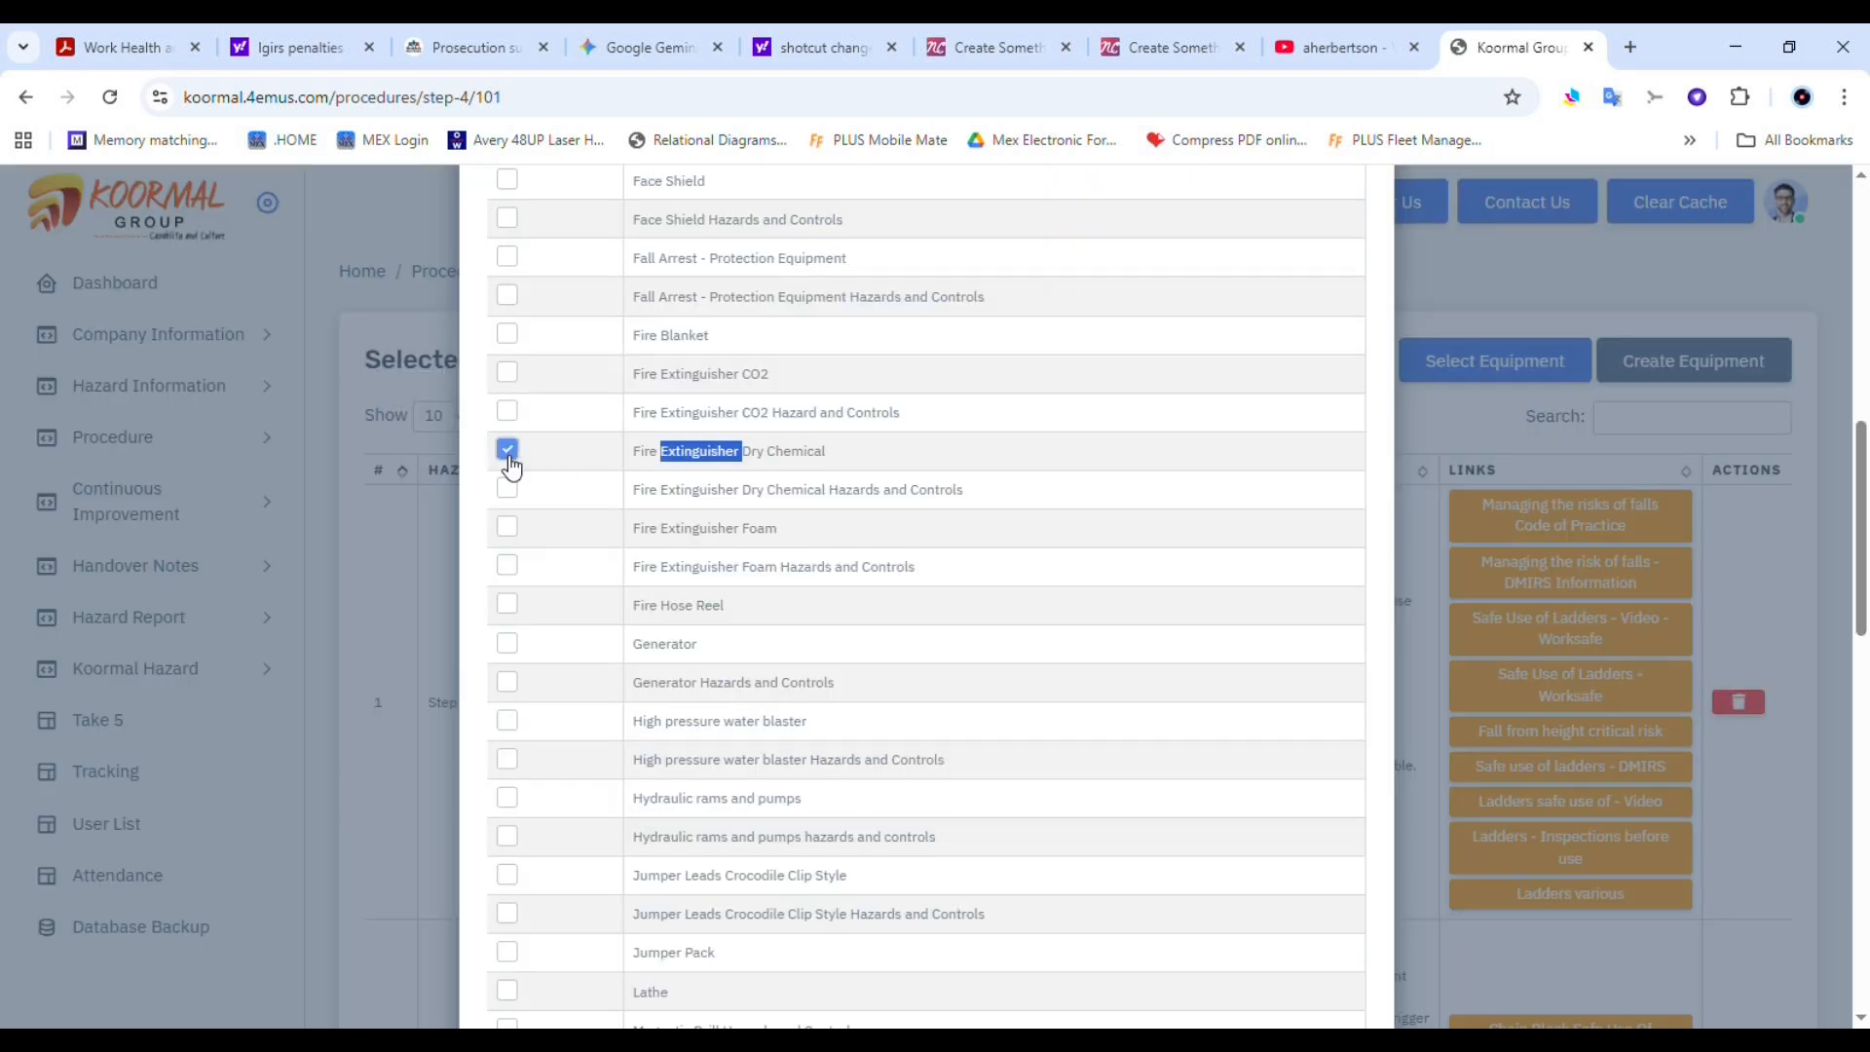
left_click_drag(1864, 516, 1864, 874)
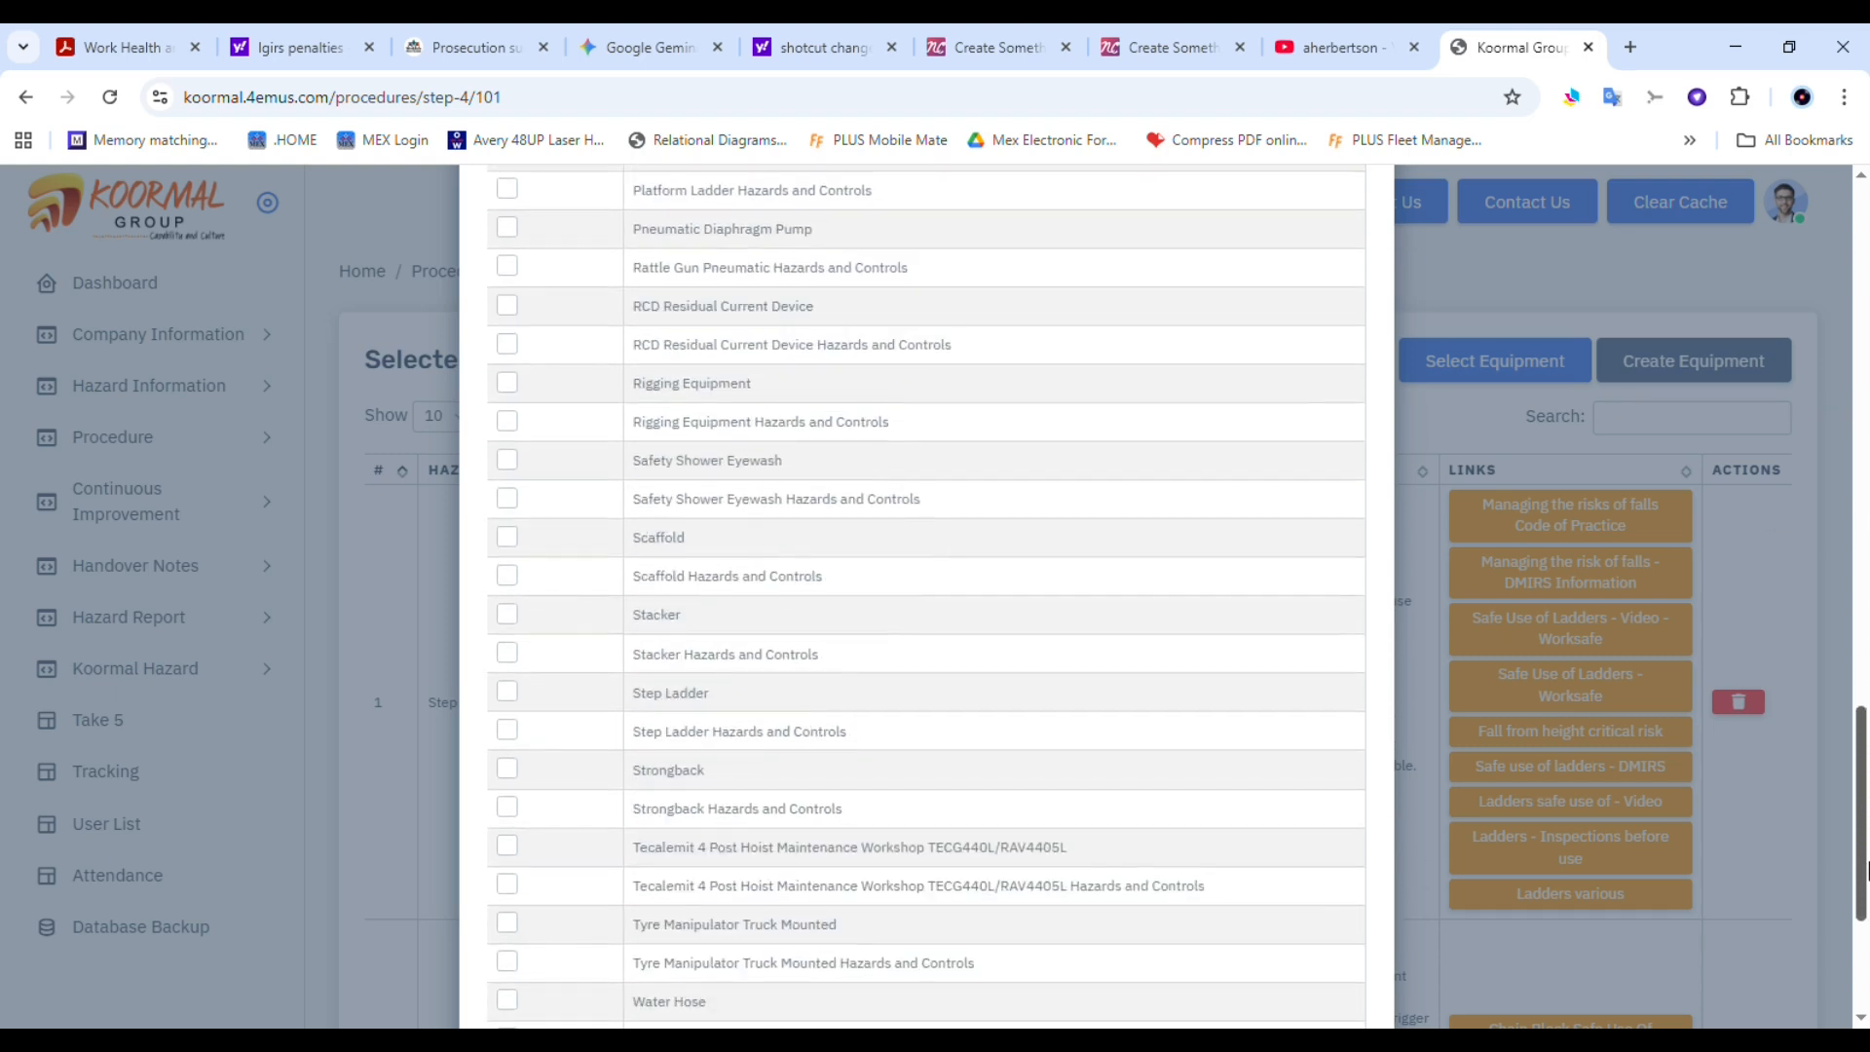
left_click(510, 454)
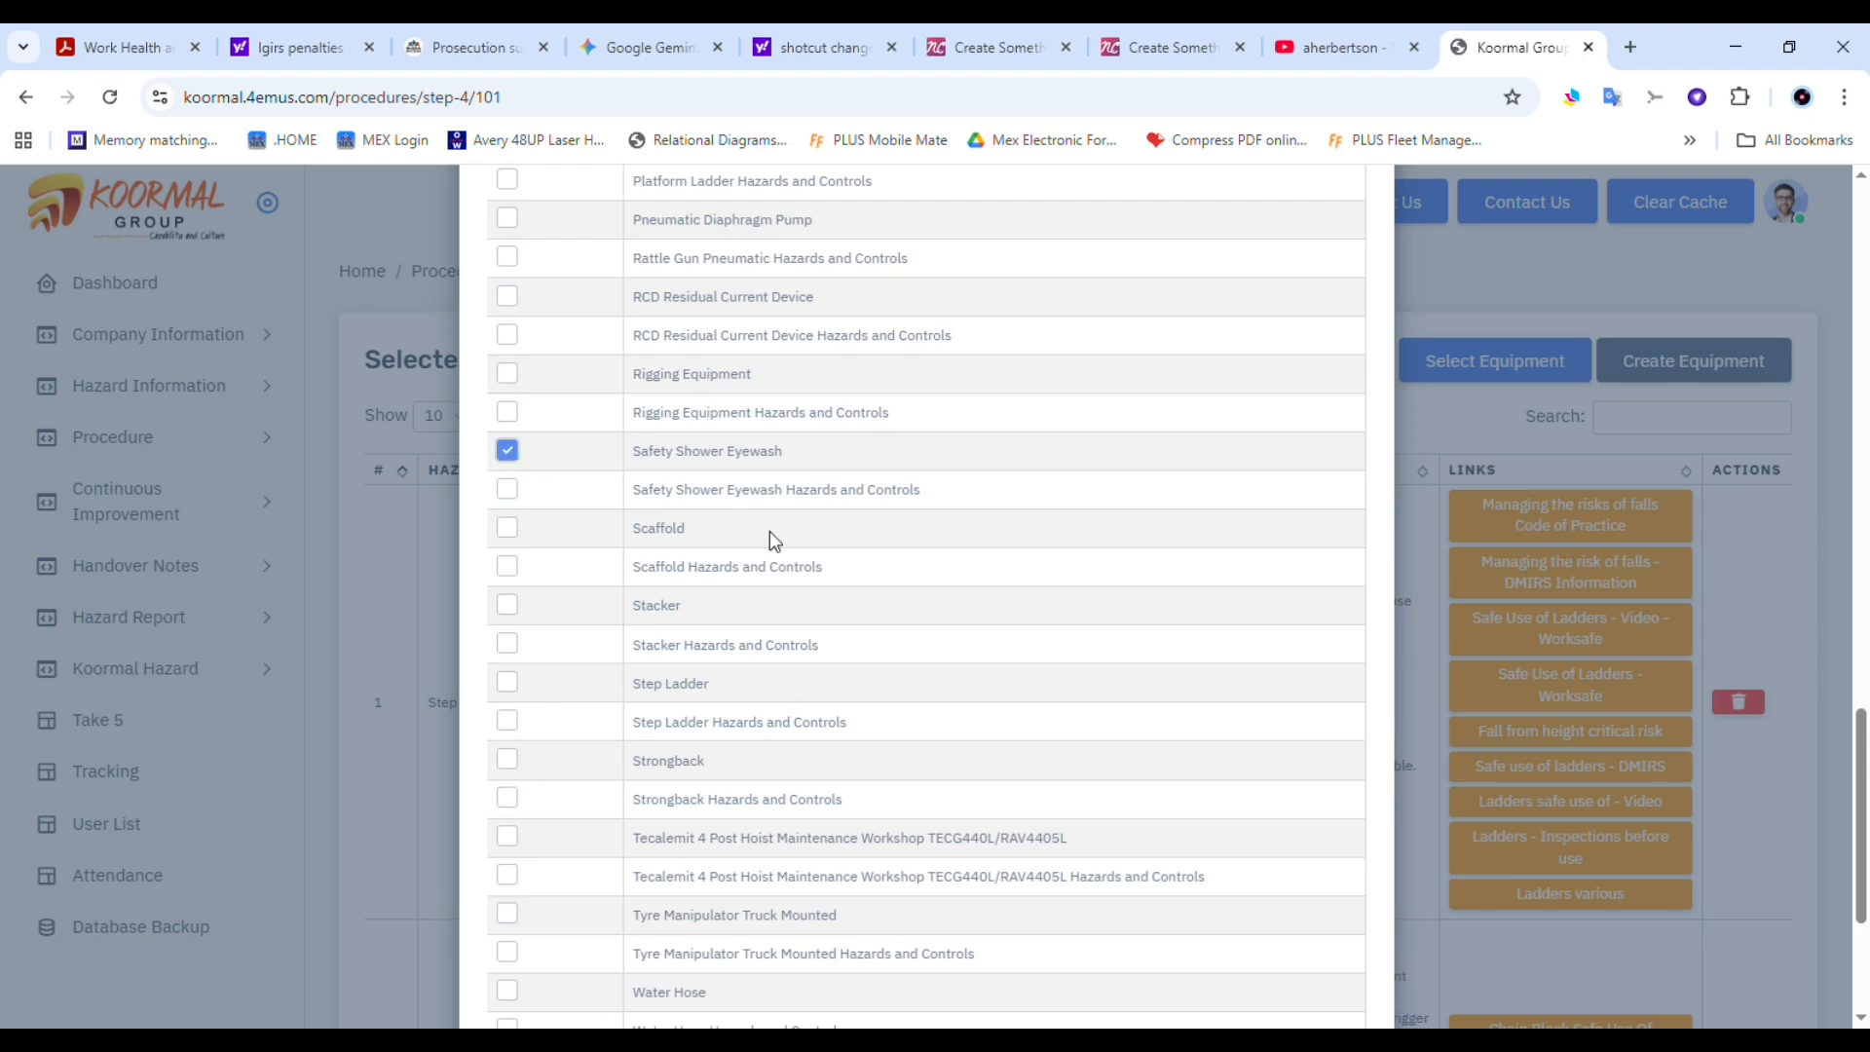
left_click_drag(1862, 754, 1862, 837)
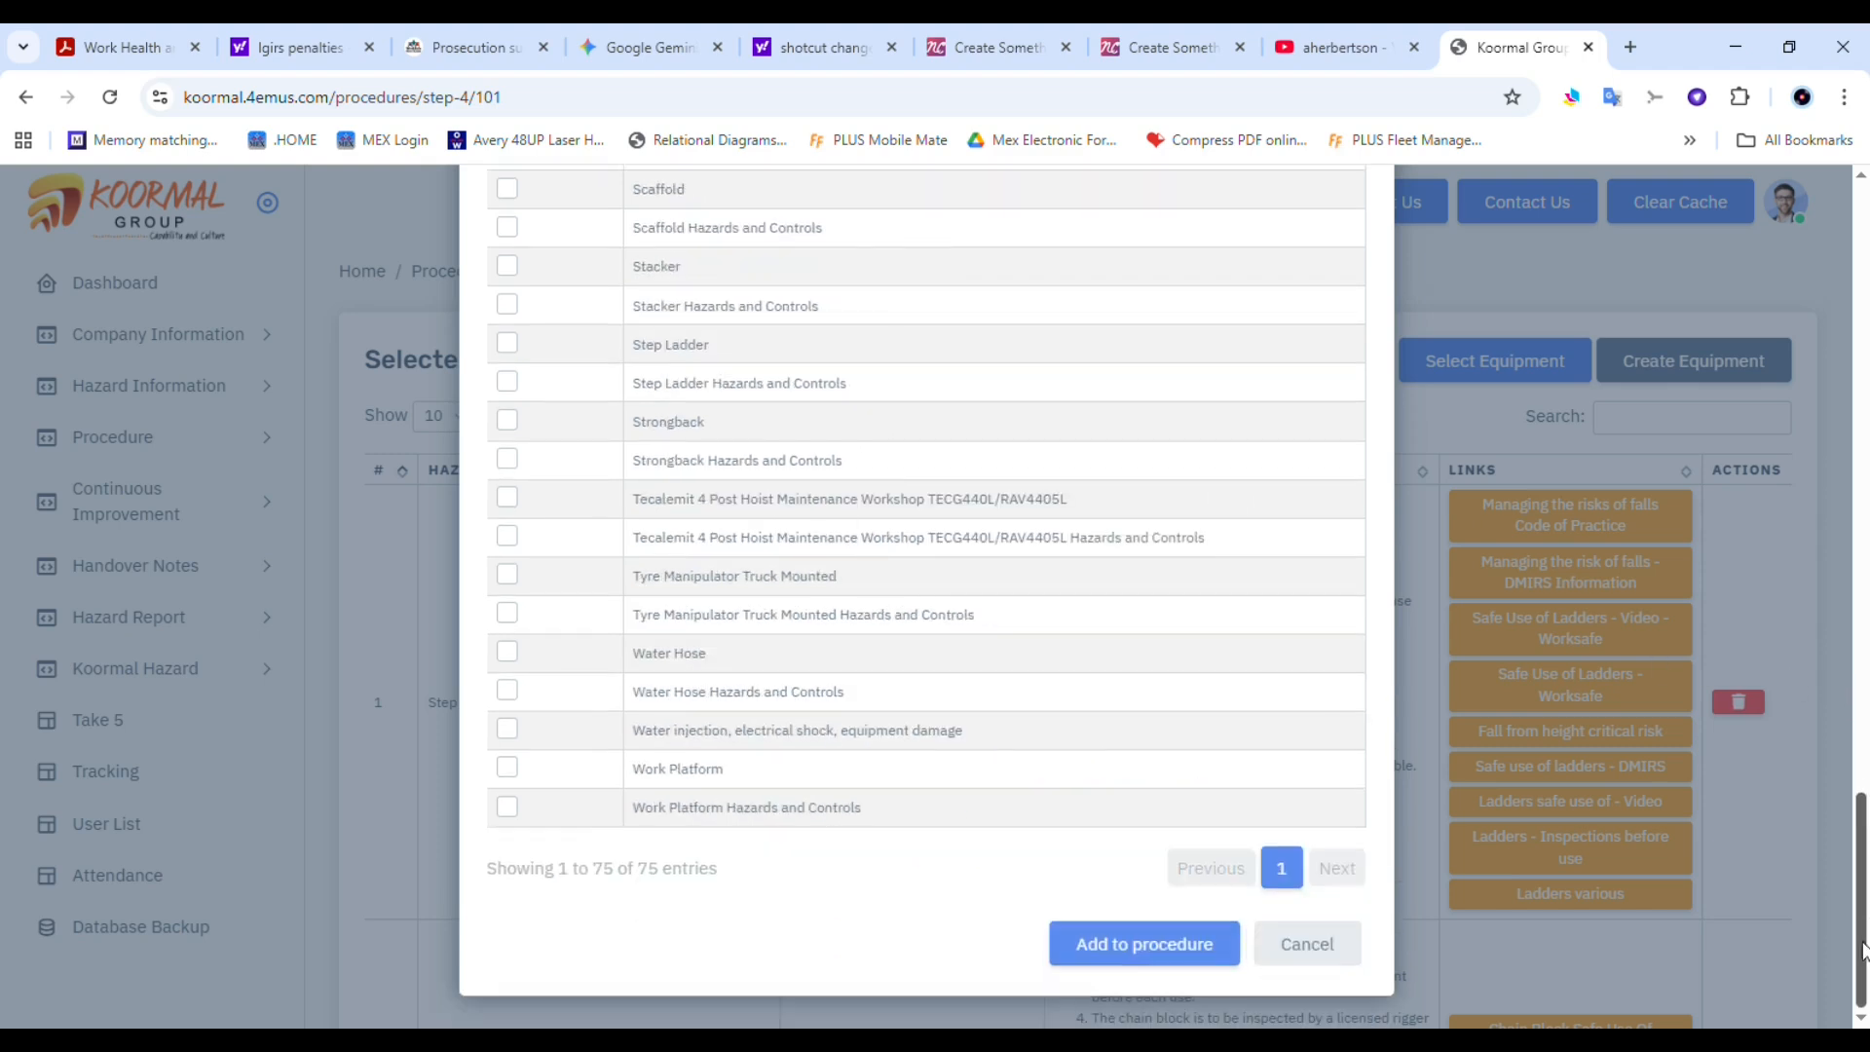
left_click(1129, 953)
Advance to the vehicles stage, select Car, 4WD, Ute and show 100 entries in the vehicle hazards
left_click_drag(1862, 477, 1865, 907)
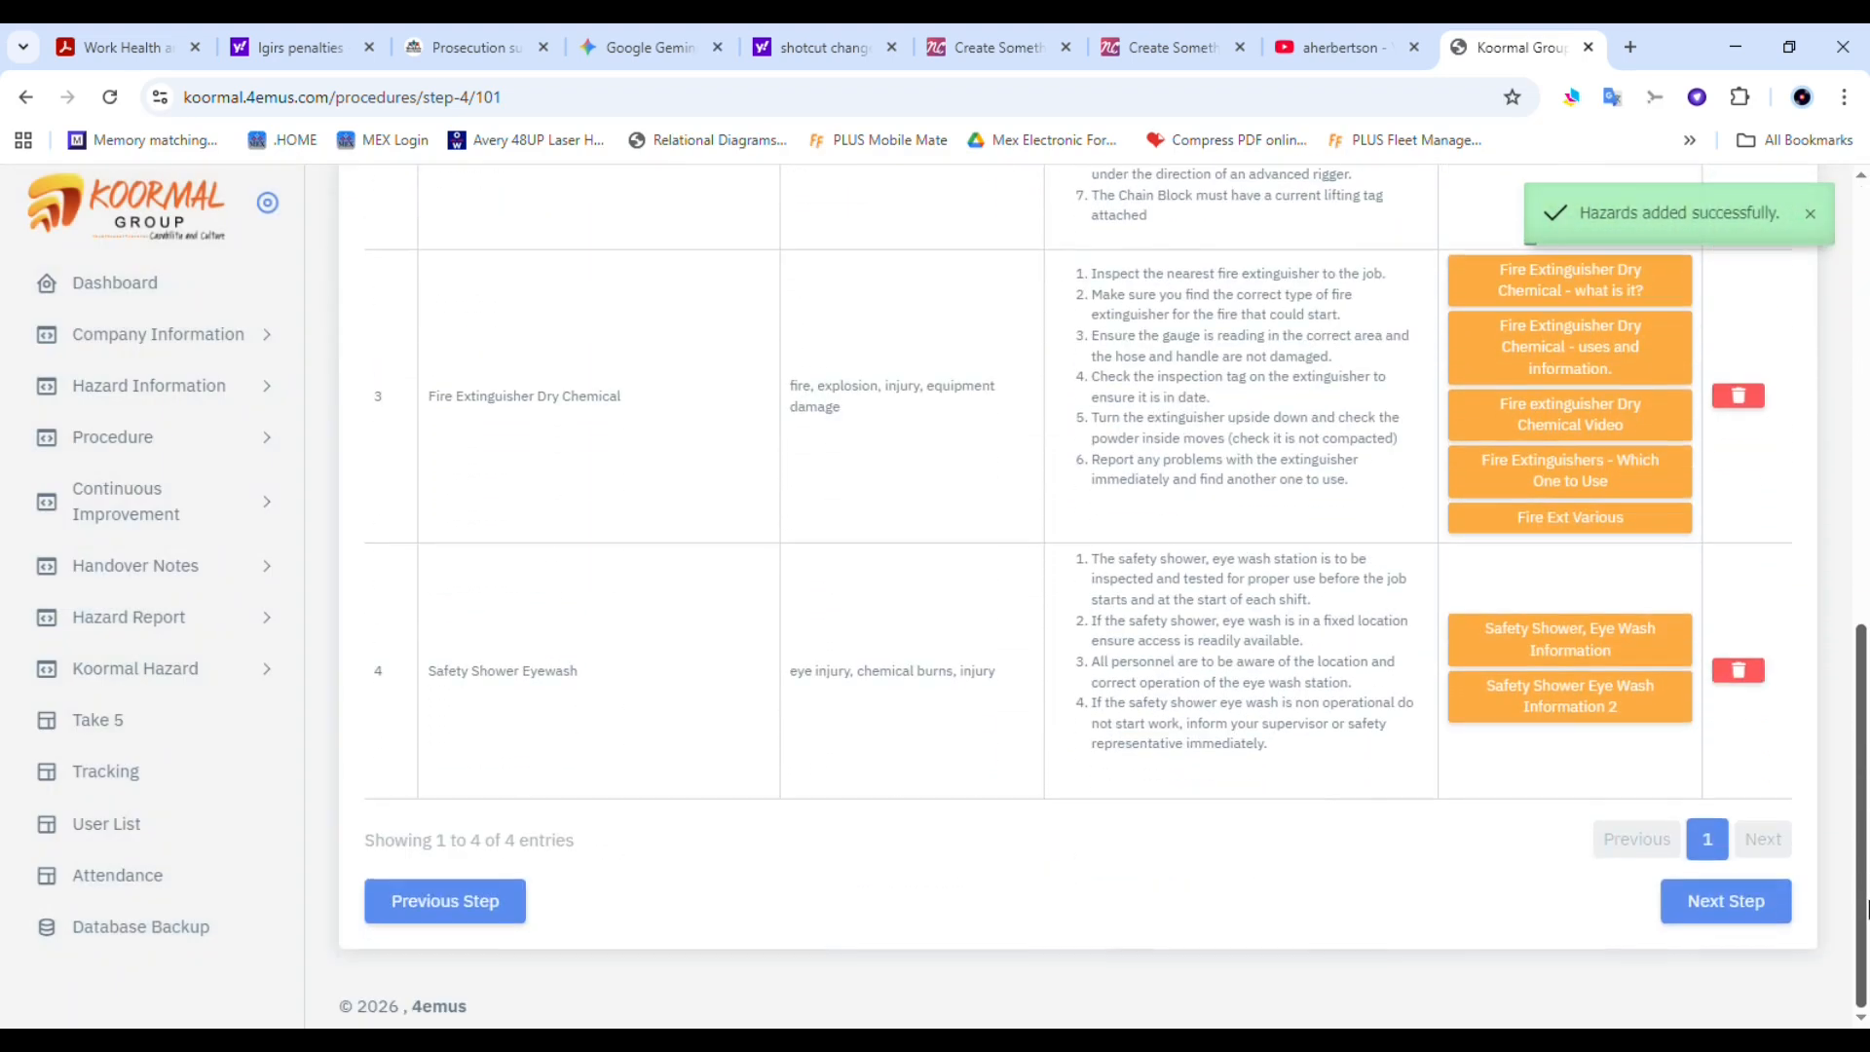
left_click(1713, 903)
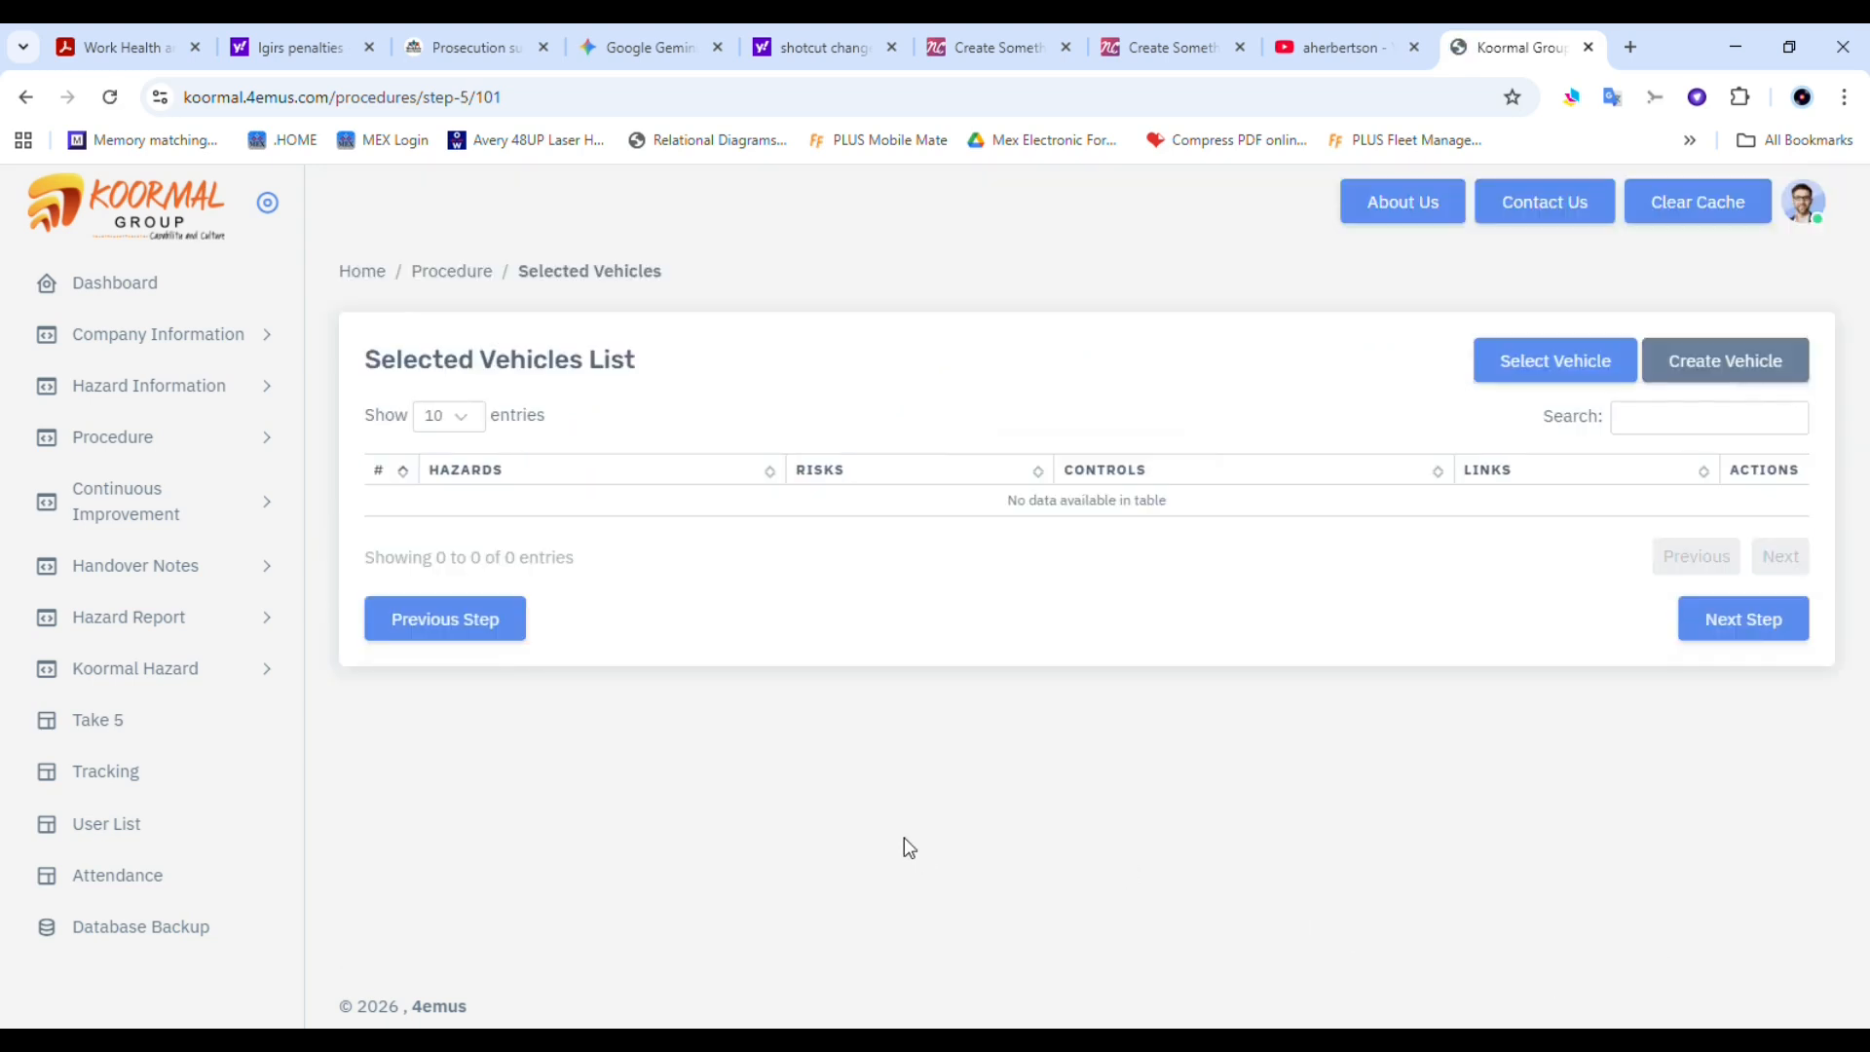
left_click(1660, 429)
left_click(1549, 364)
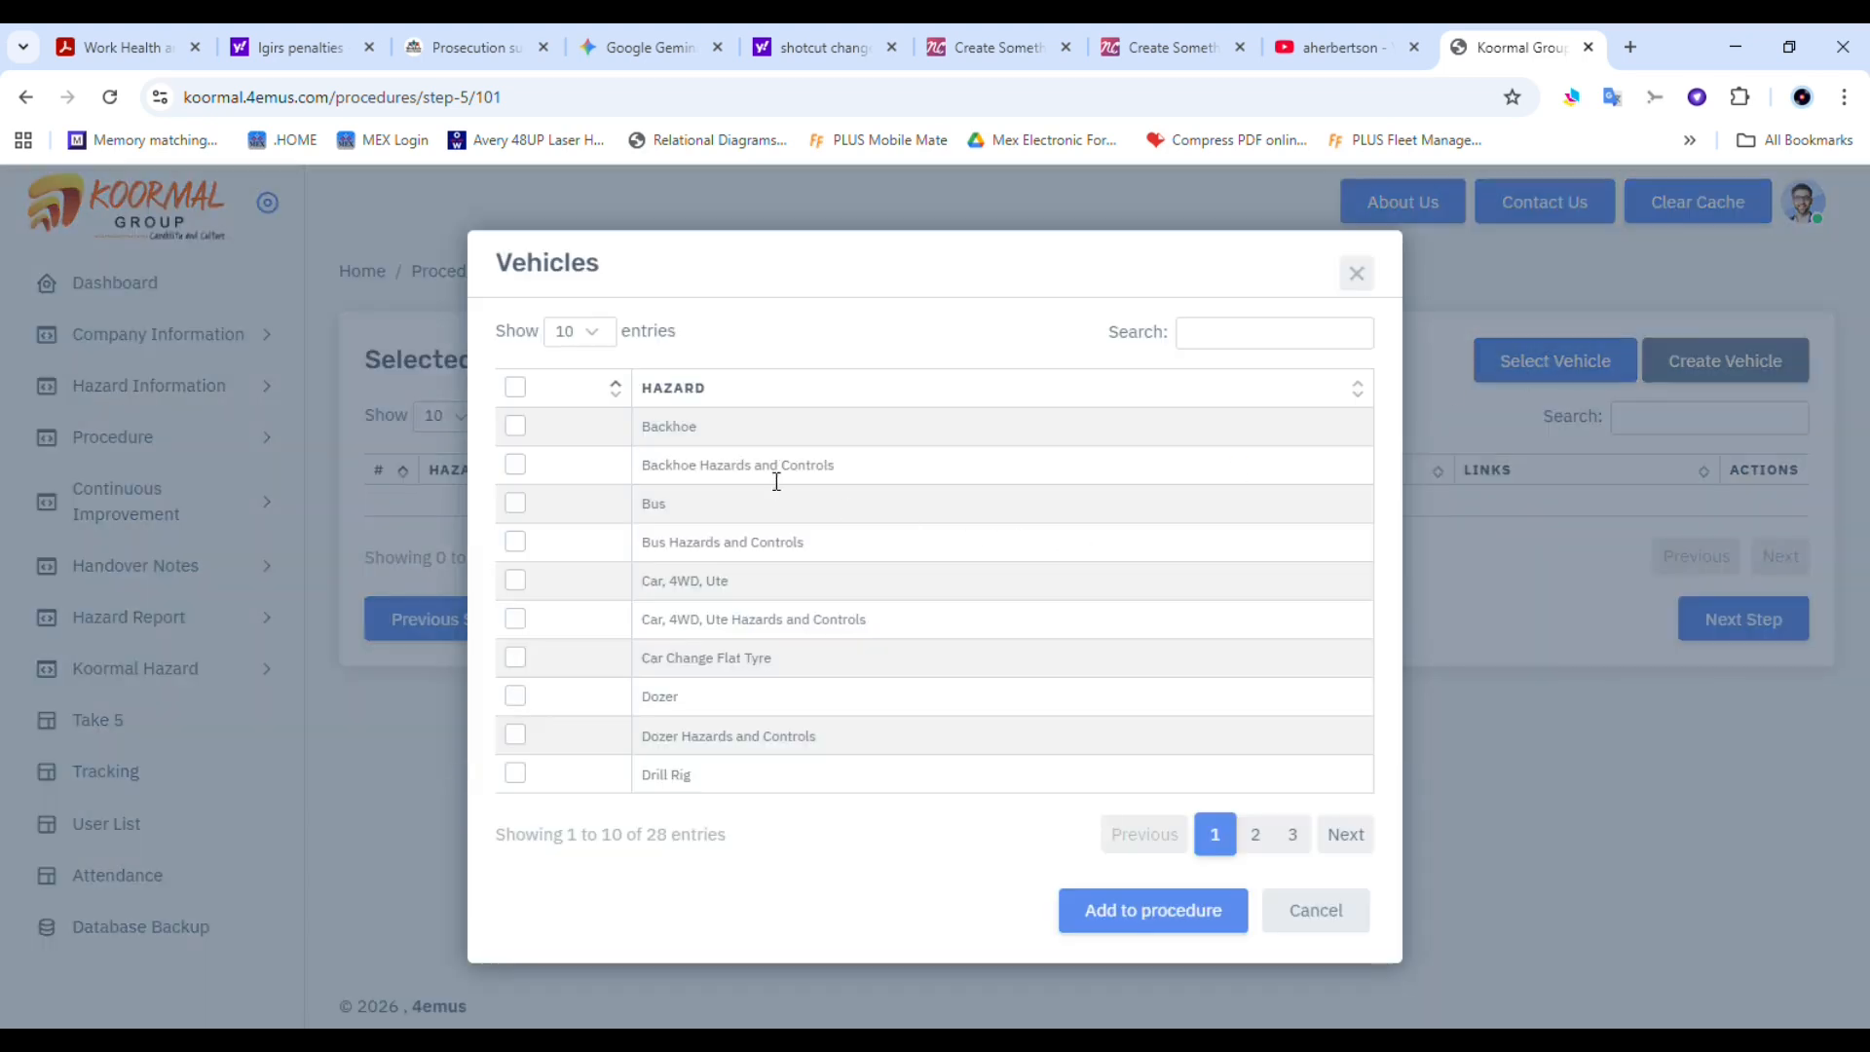
left_click(516, 582)
left_click(600, 338)
left_click(588, 453)
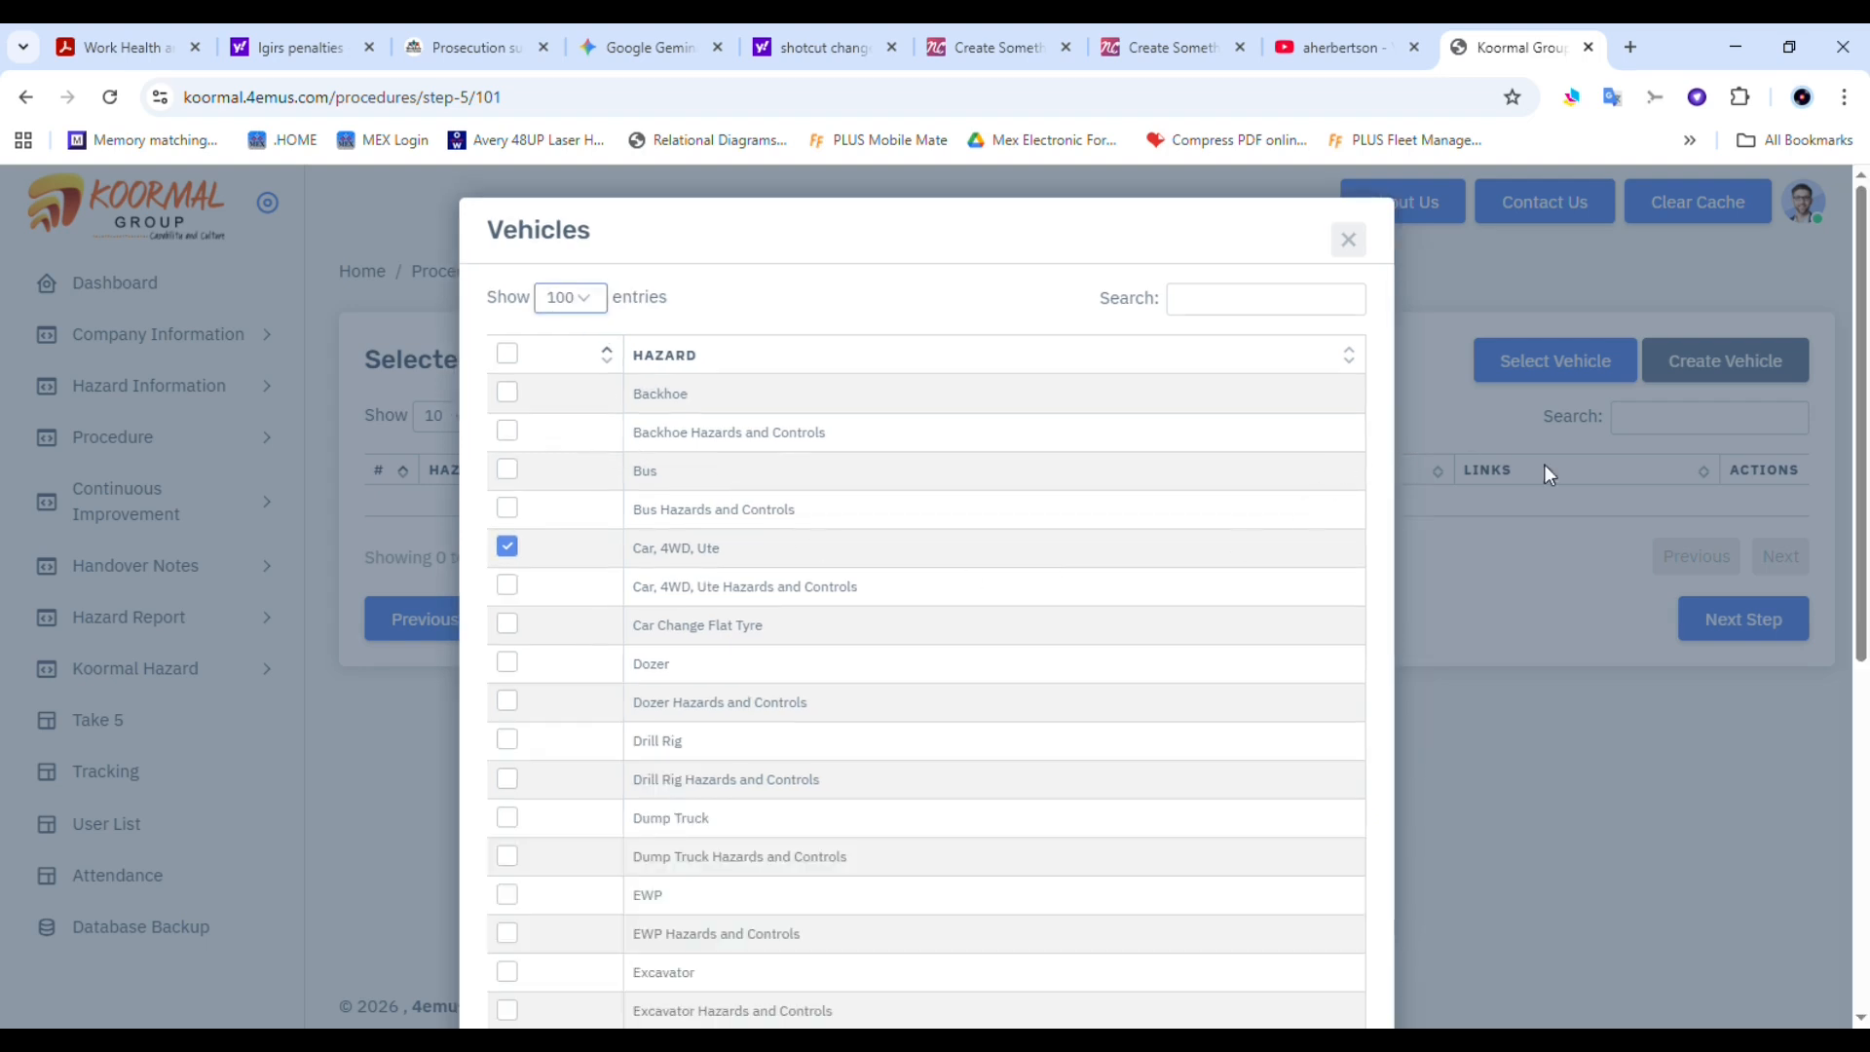
Select Excavator as well and add both chosen vehicles to the procedure
scroll(1860, 540, "down", 1)
left_click_drag(1859, 540, 1806, 784)
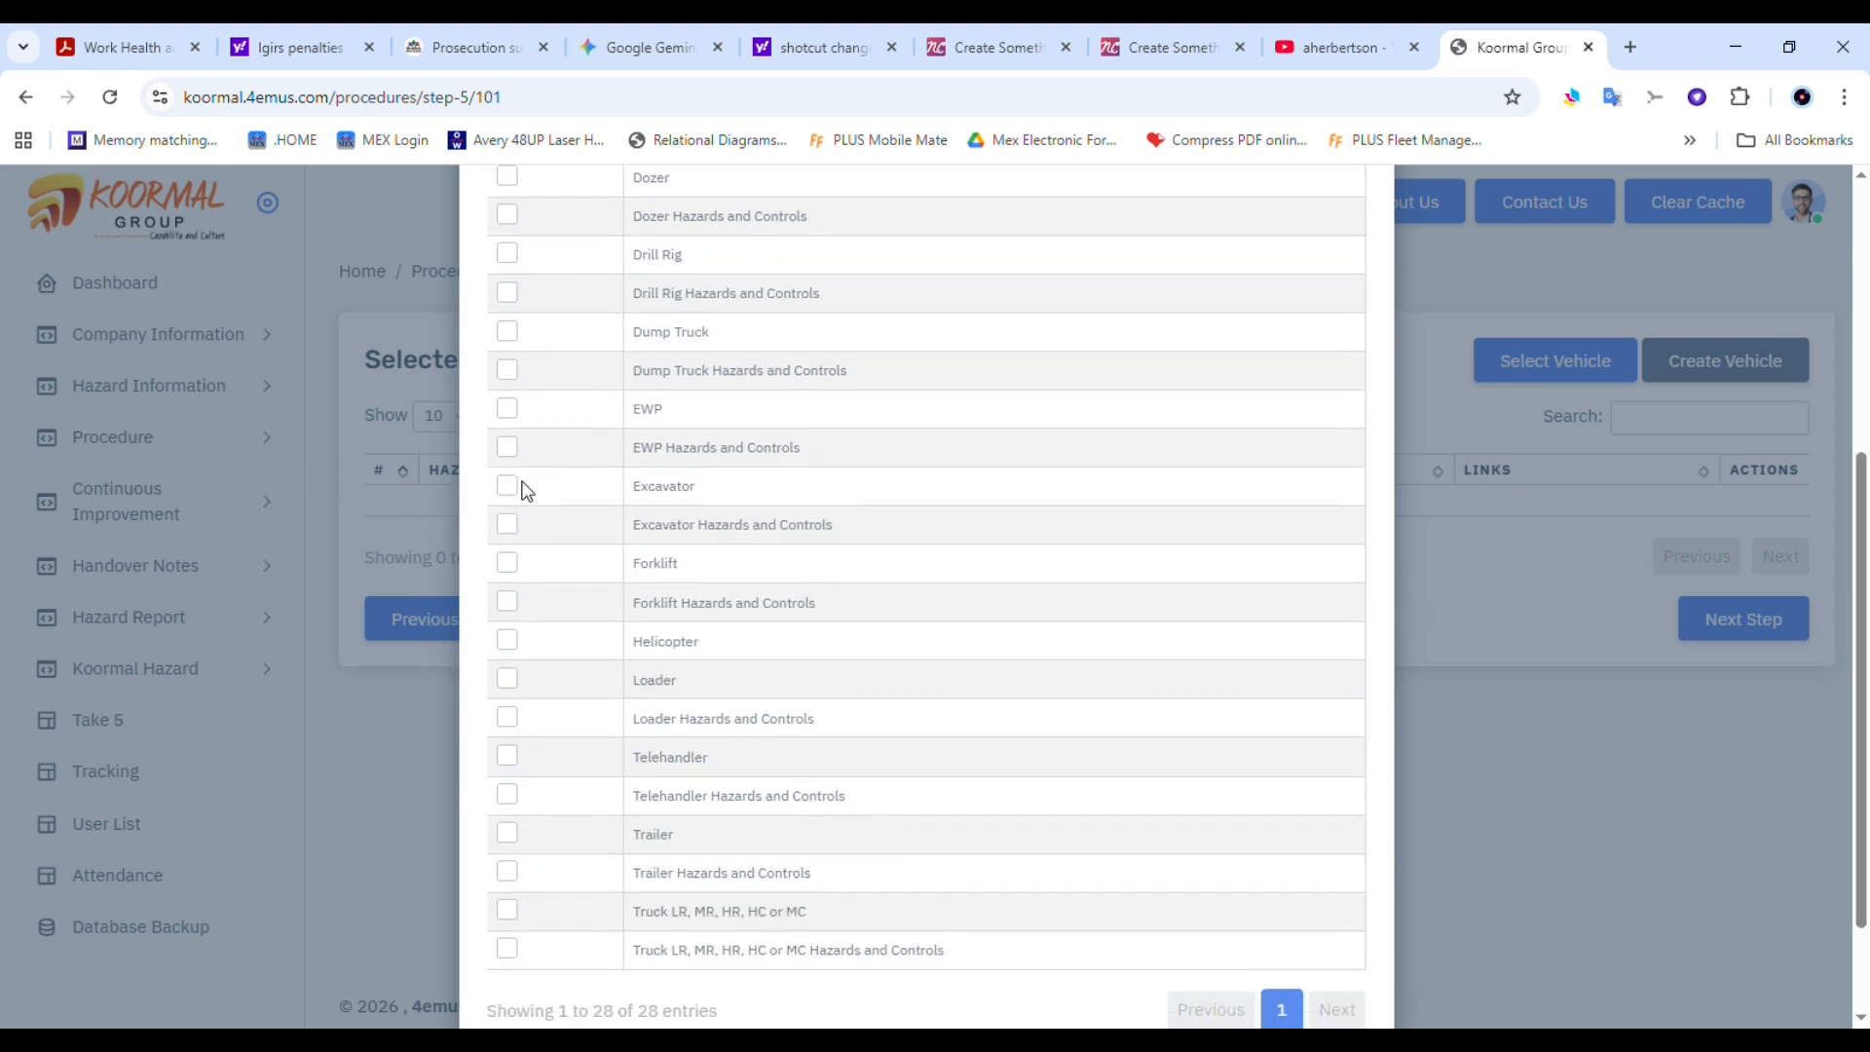
left_click(507, 487)
left_click_drag(1857, 777, 1849, 861)
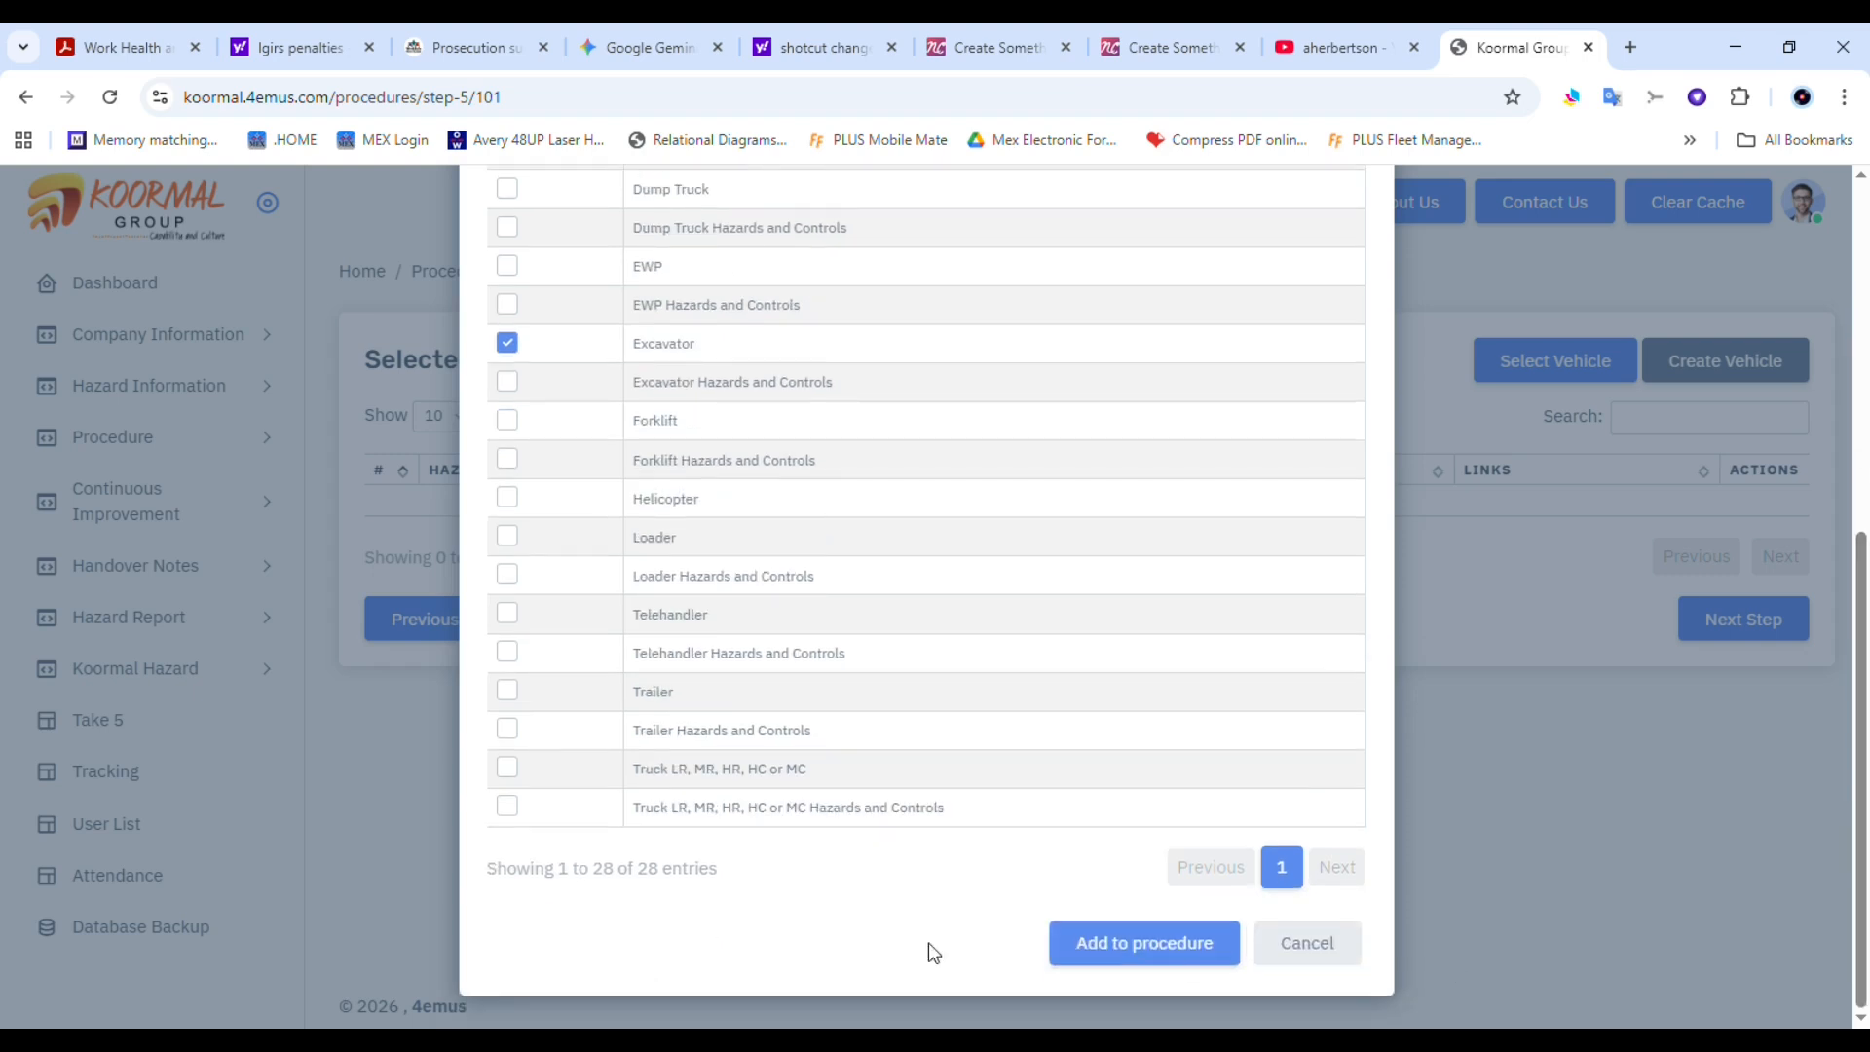
left_click(1109, 944)
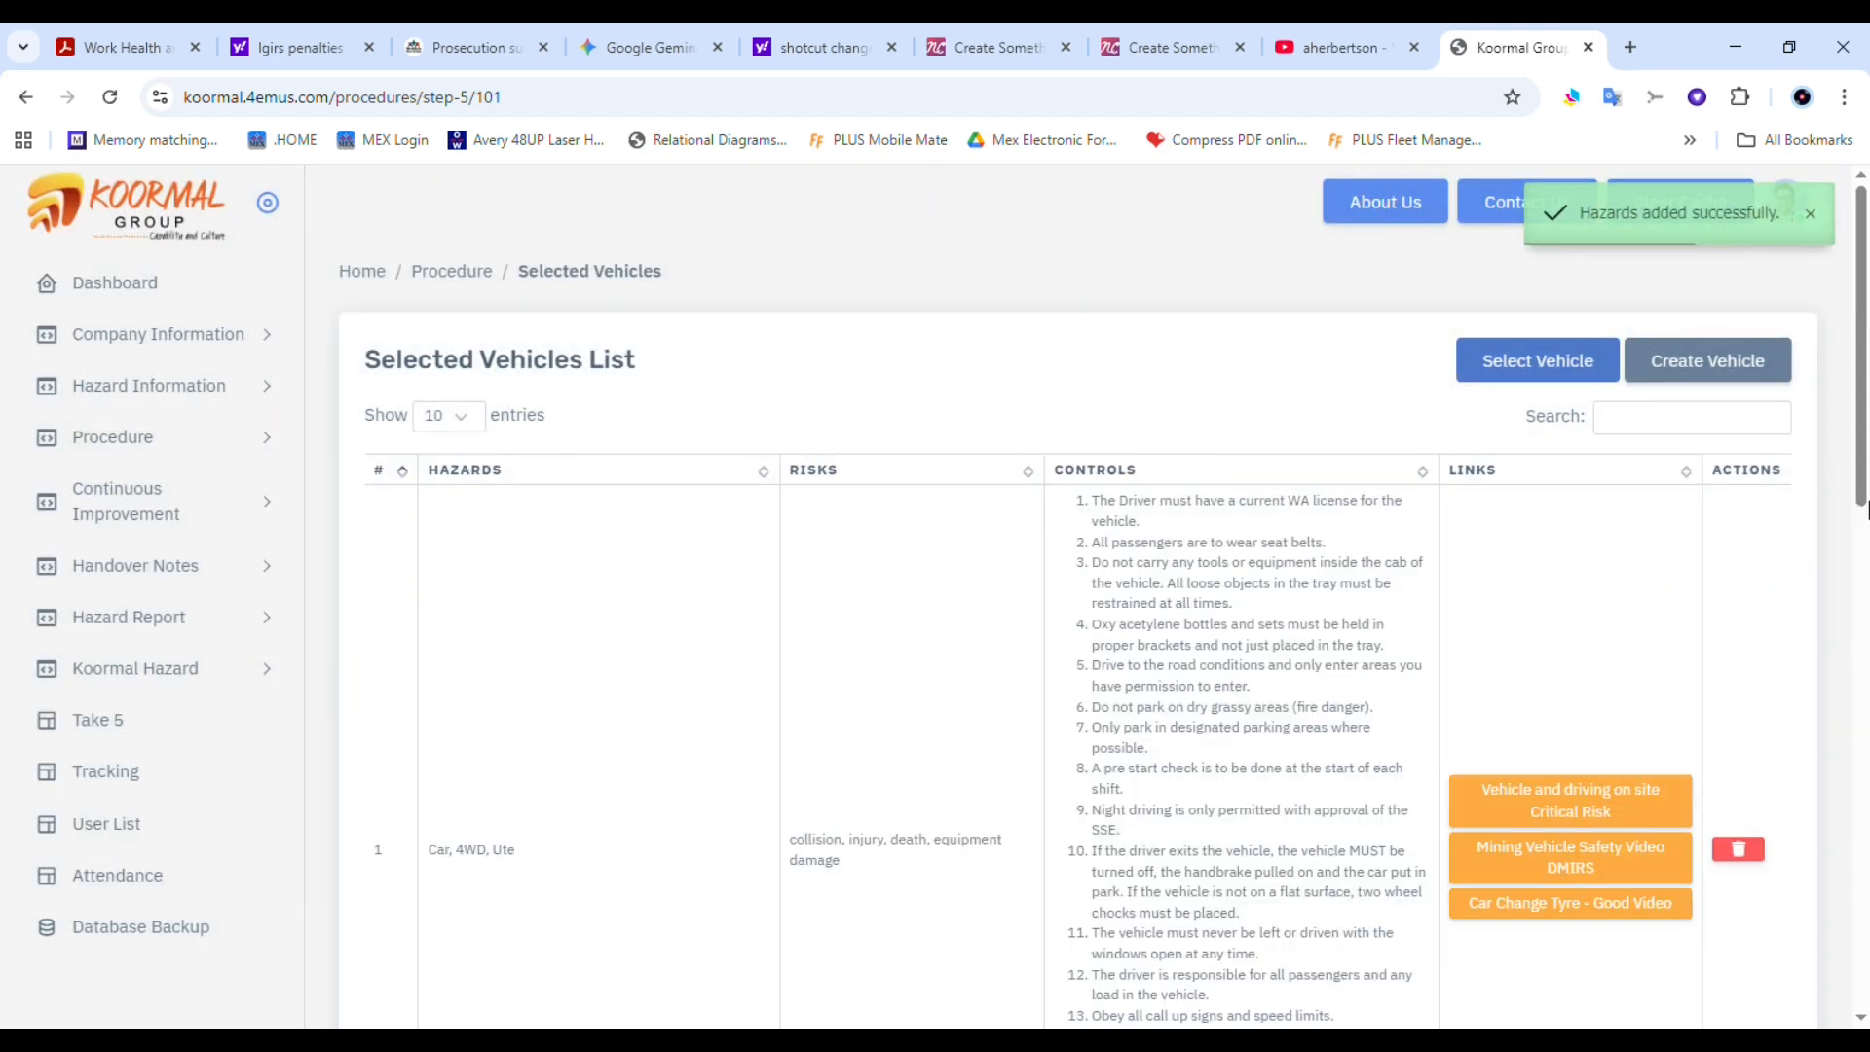
left_click_drag(1866, 507, 1699, 988)
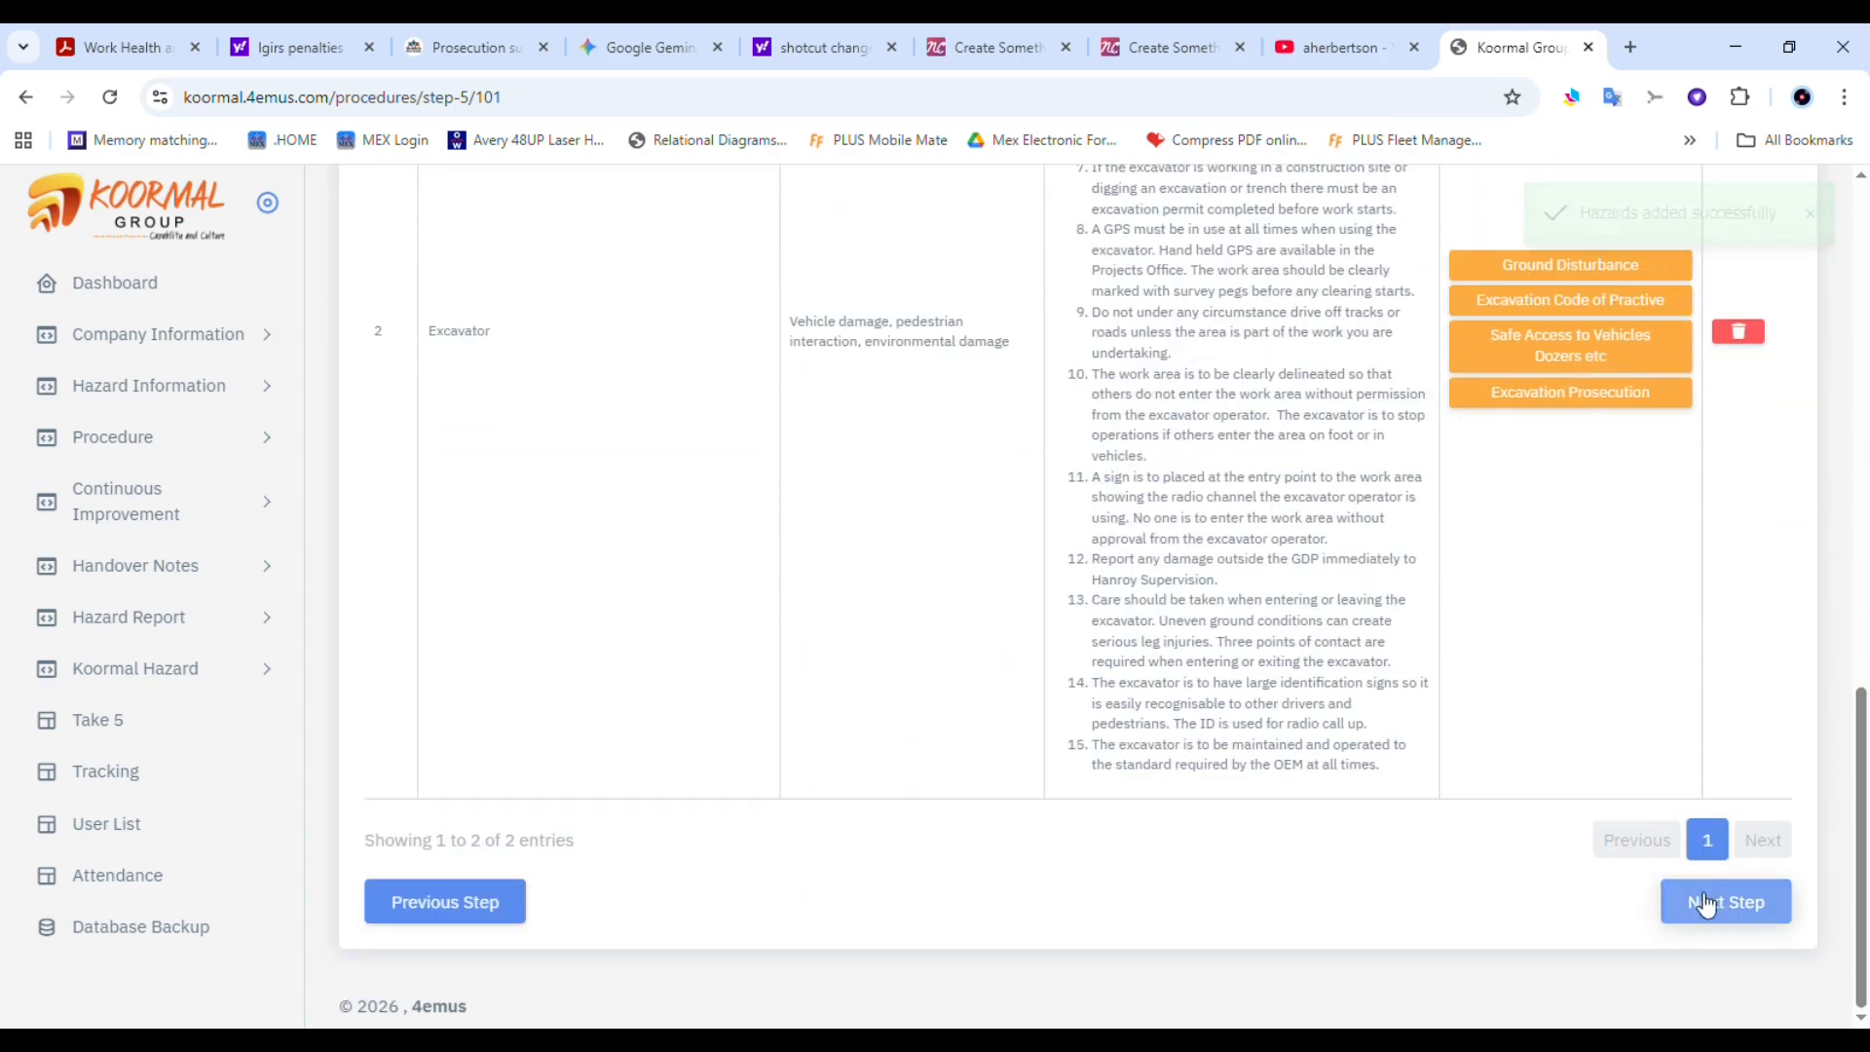
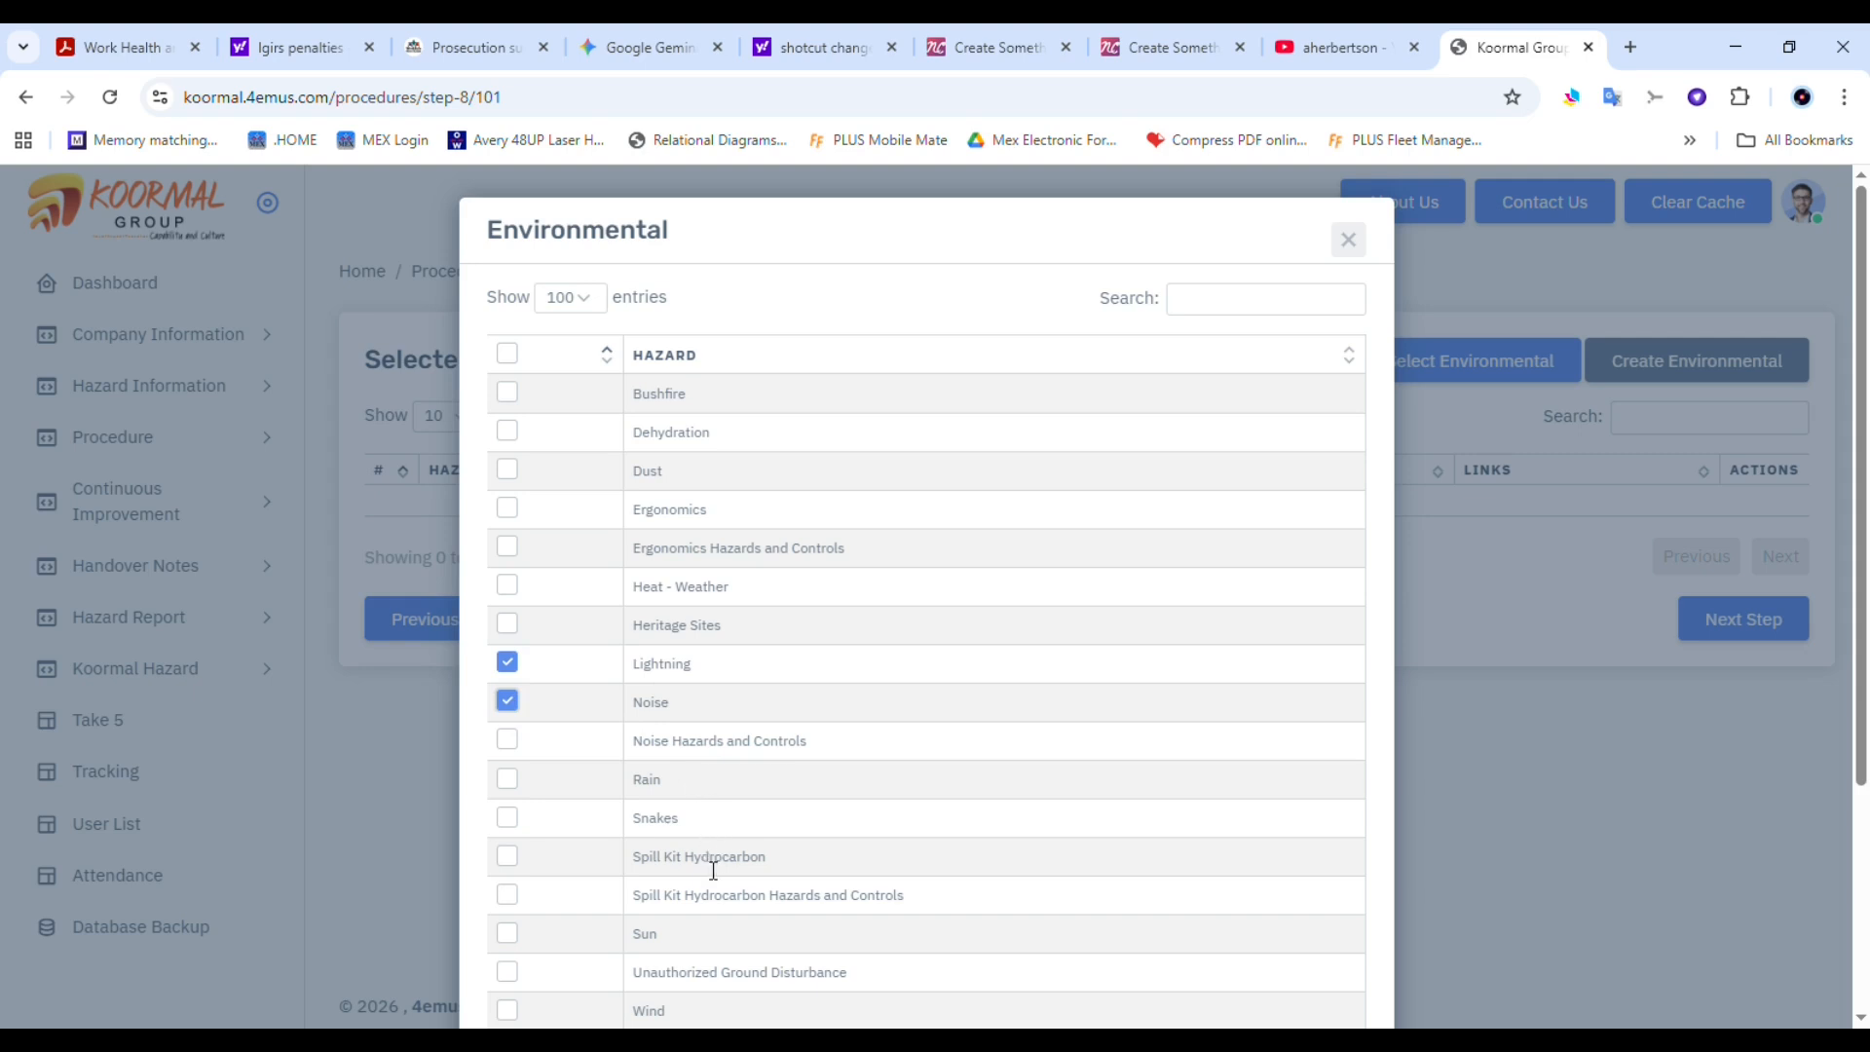
Select Sun and Work groups nearby and above and below, and add all chosen environmental hazards to the procedure
left_click(509, 936)
left_click_drag(1846, 713, 1716, 881)
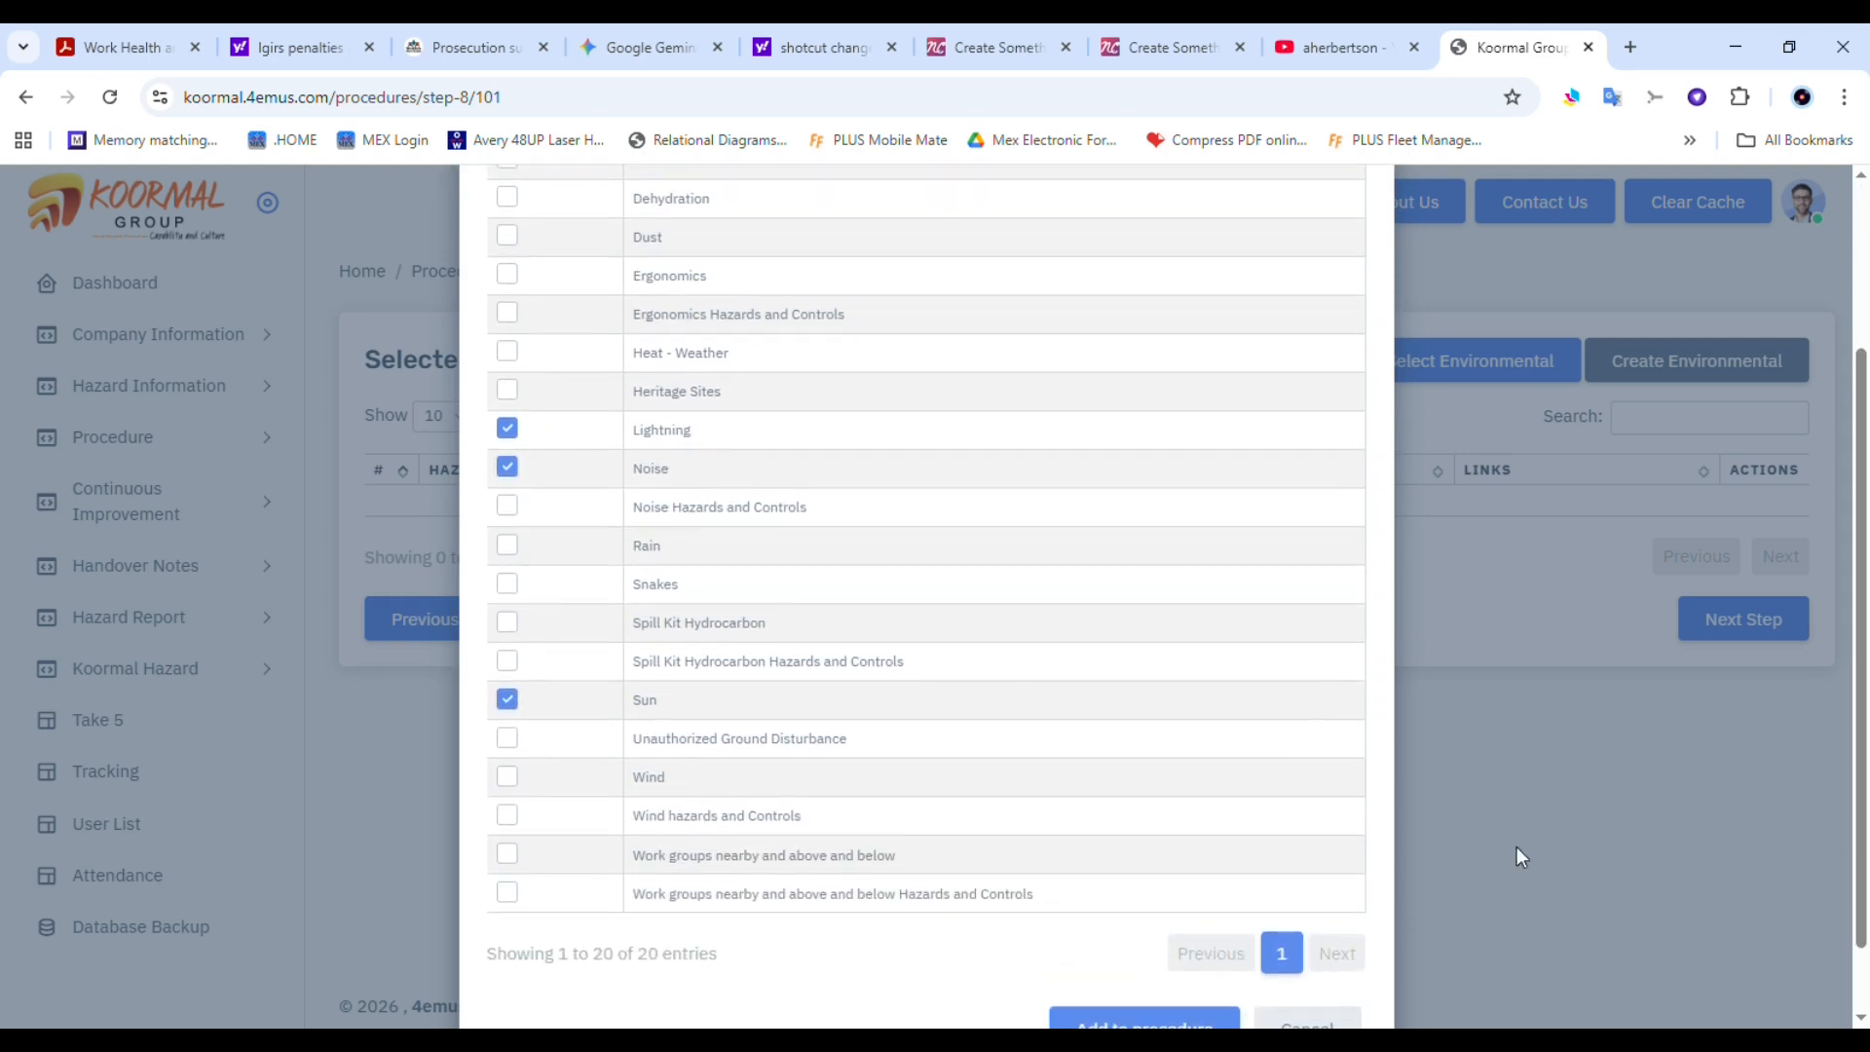
left_click(507, 854)
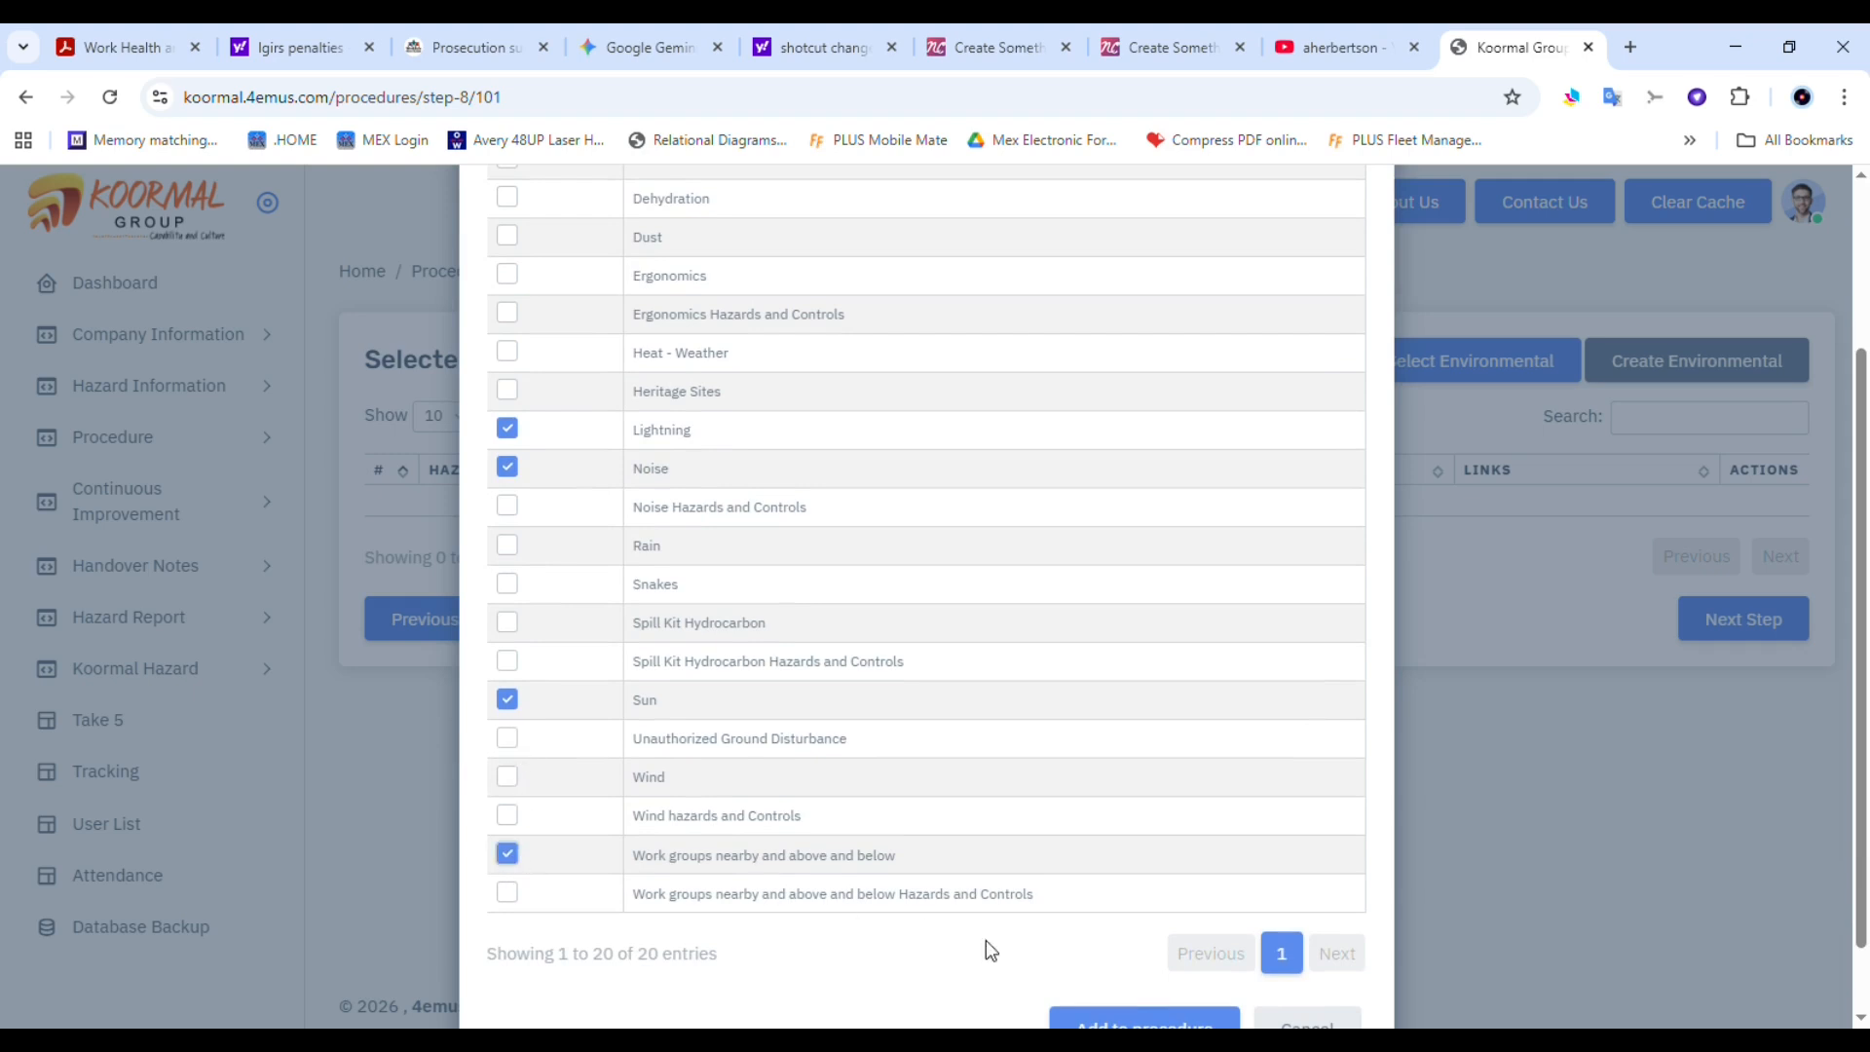
left_click(1165, 1024)
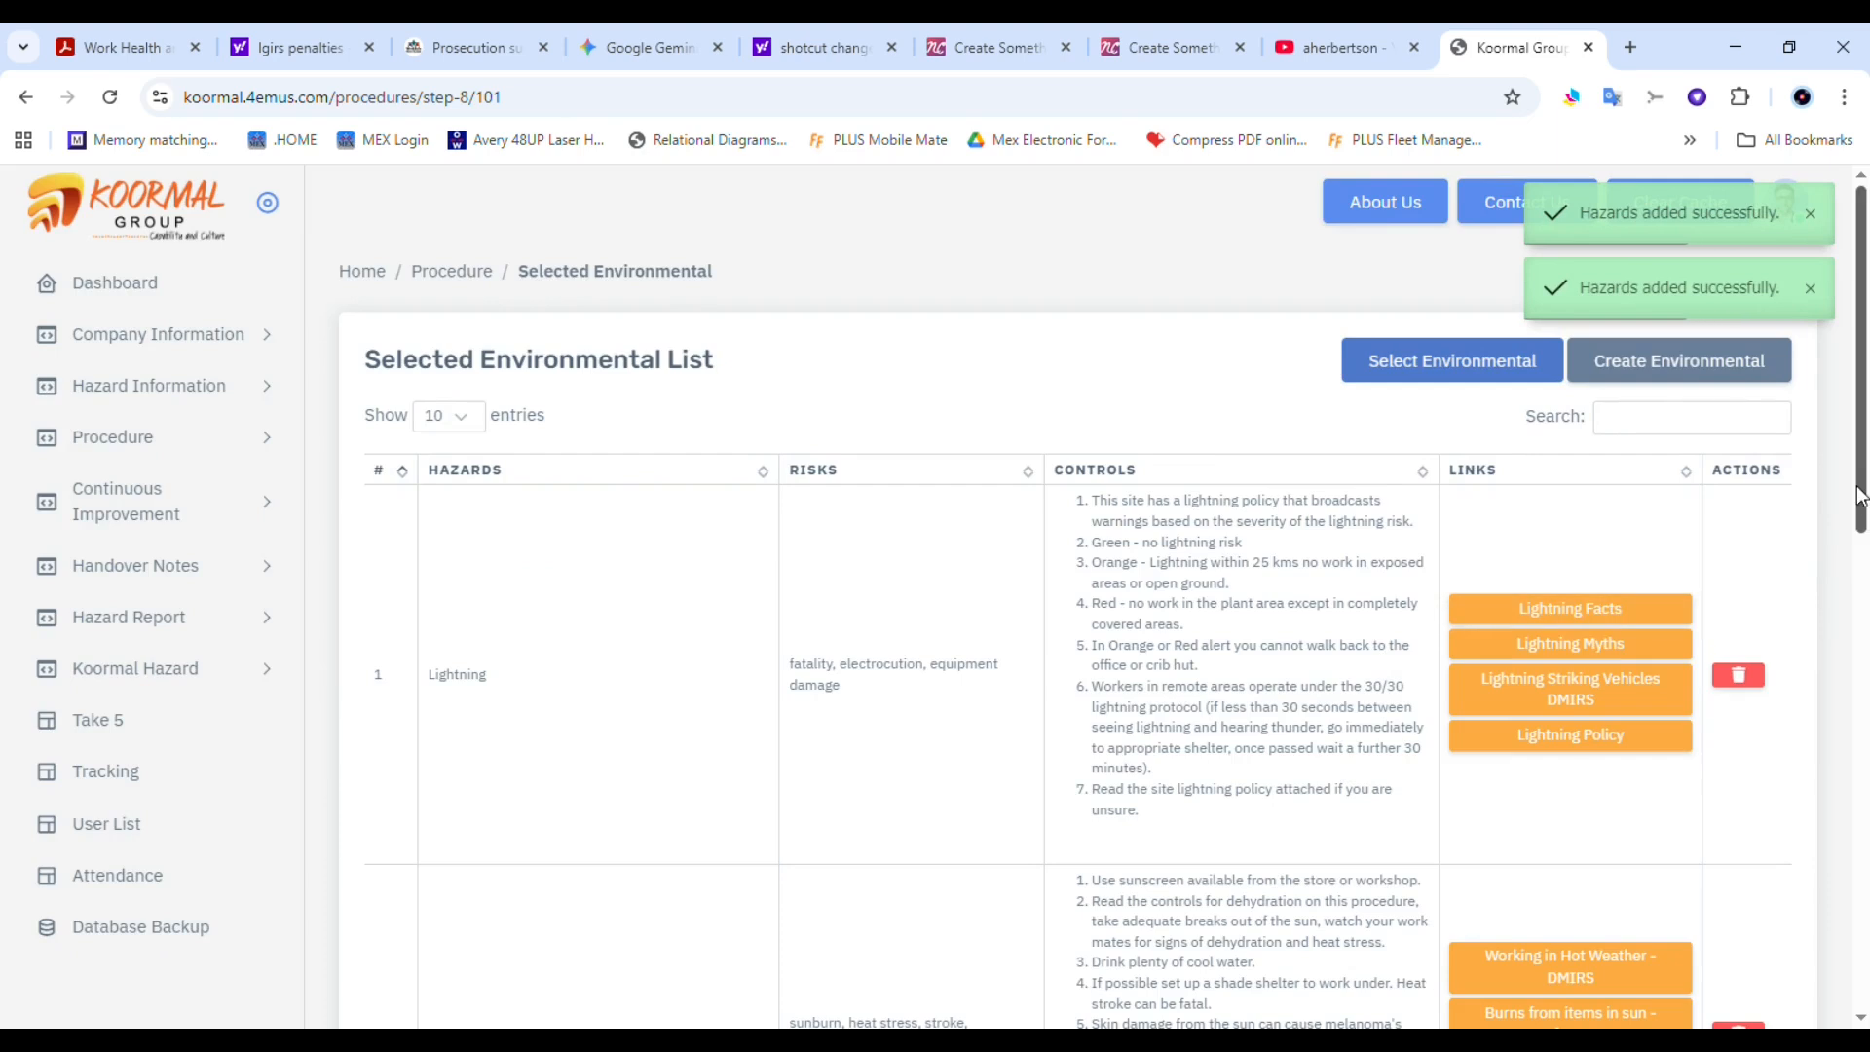
Advance to the chemicals stage, search for "crc" and add CRC 556 to the procedure
scroll(1858, 496, "down", 15)
left_click(1712, 917)
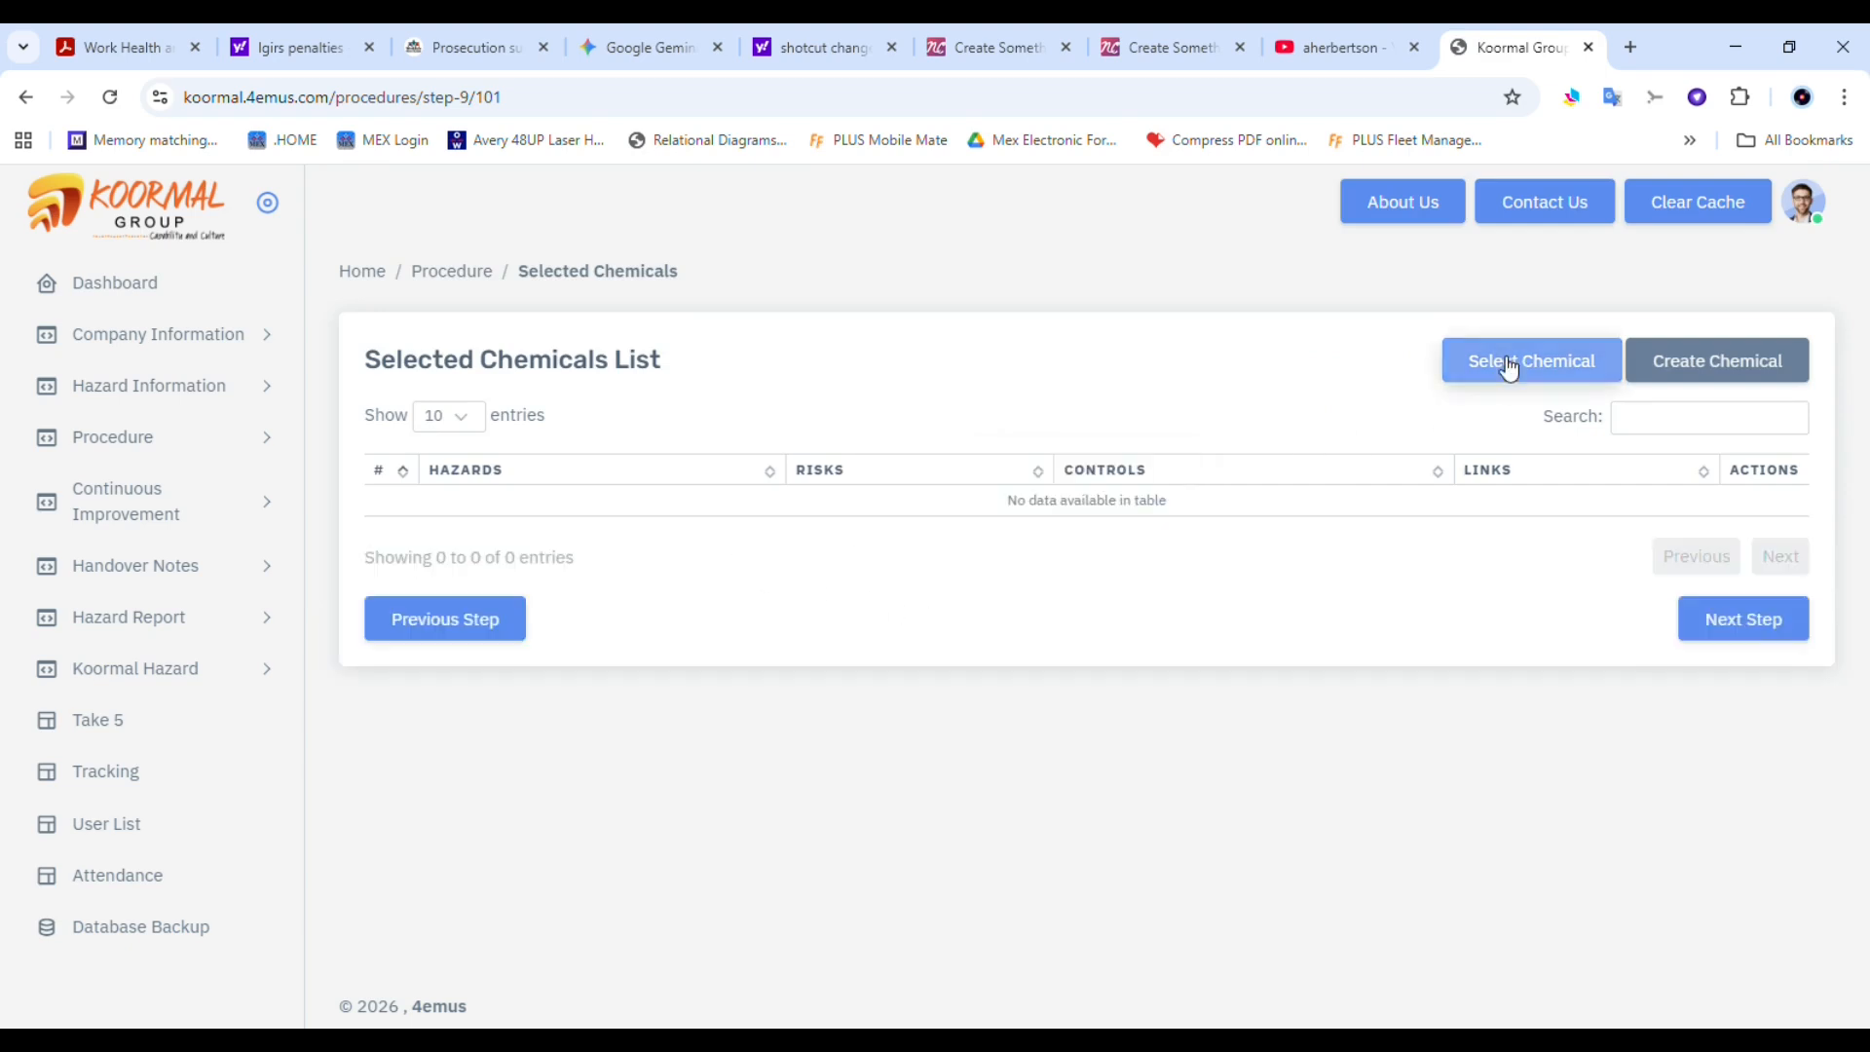
left_click(1508, 368)
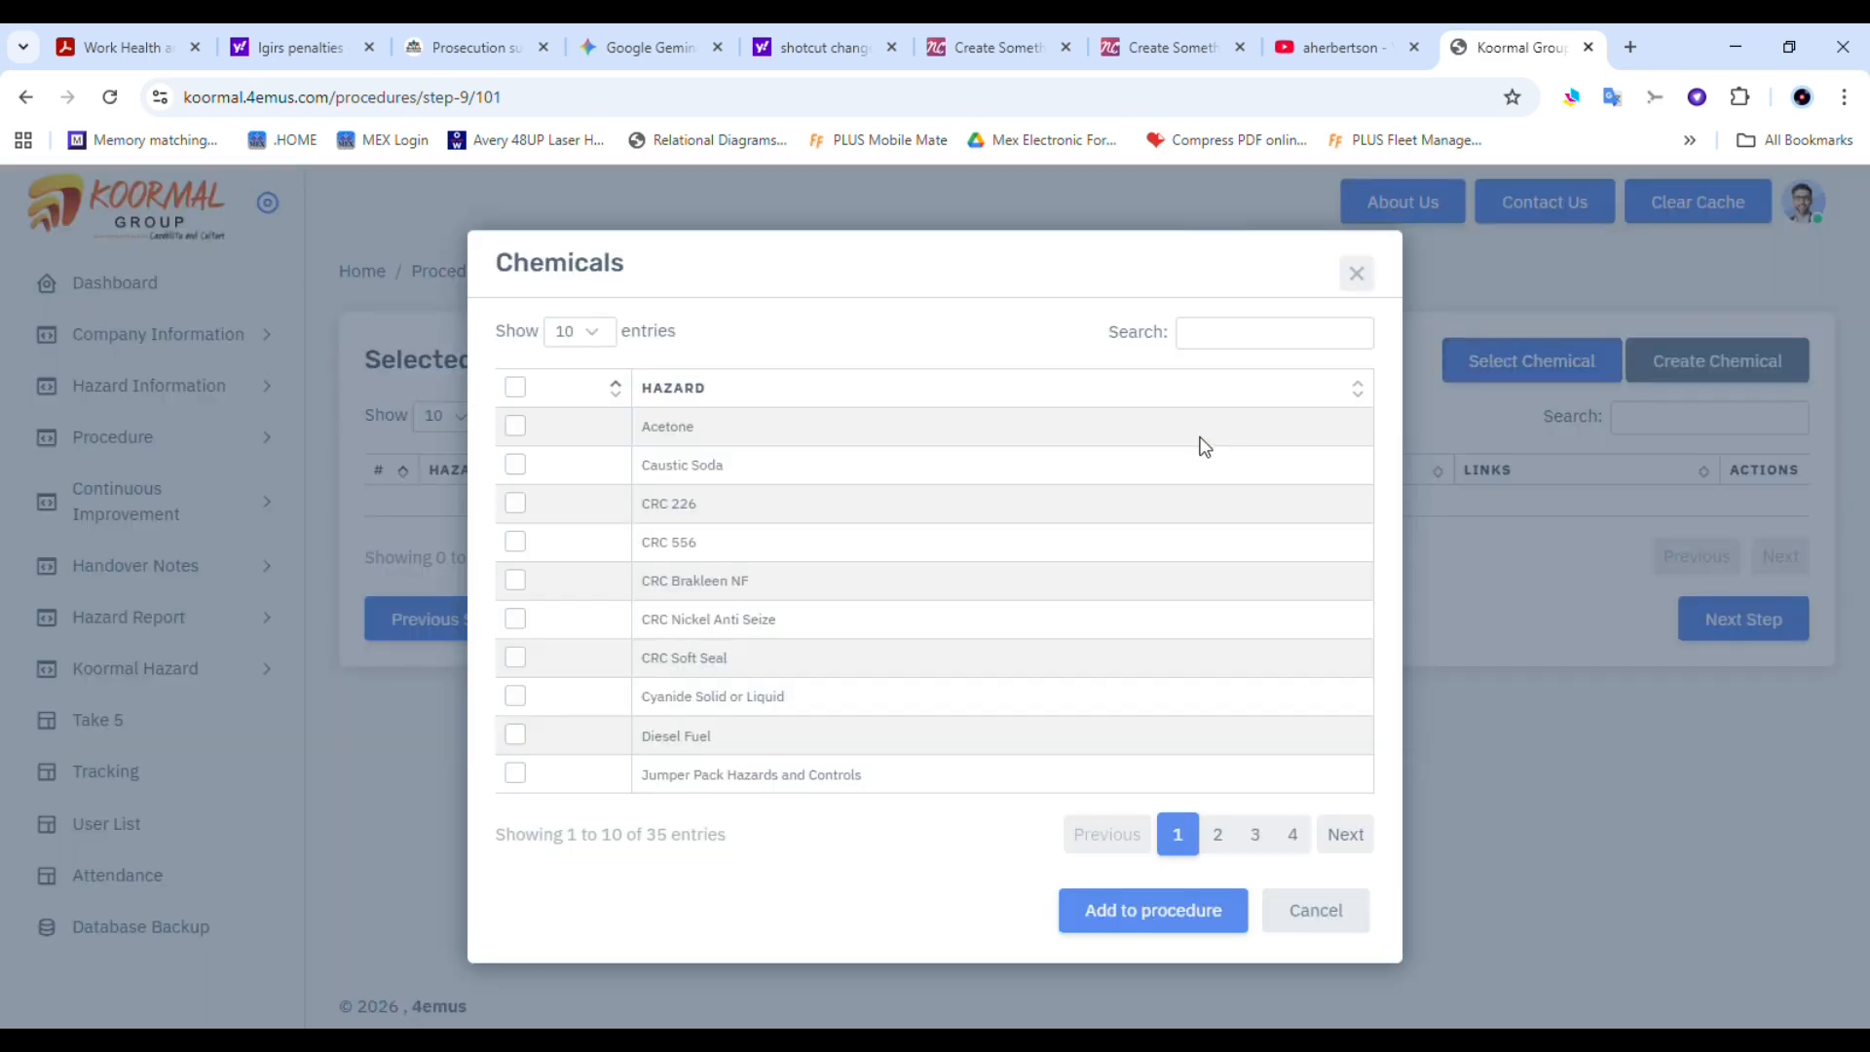
left_click(588, 458)
left_click(1247, 300)
type("crc")
left_click(515, 551)
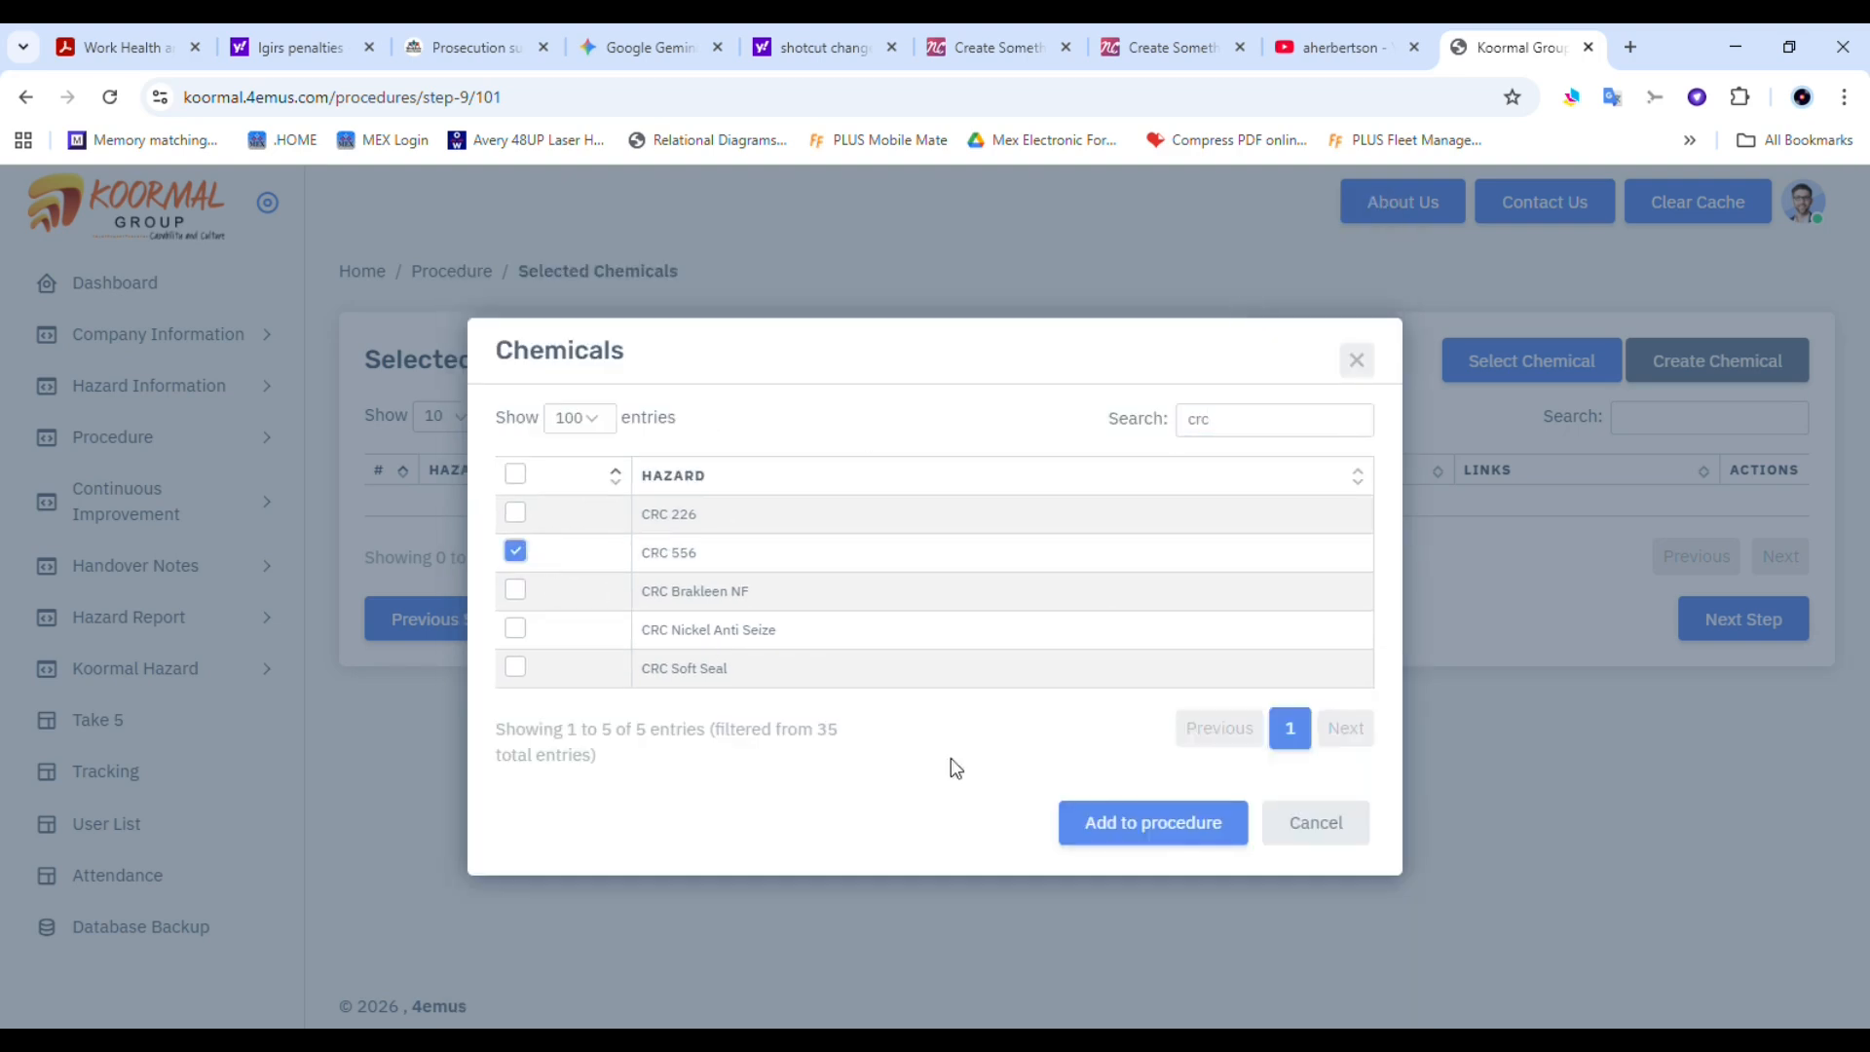
left_click(1149, 832)
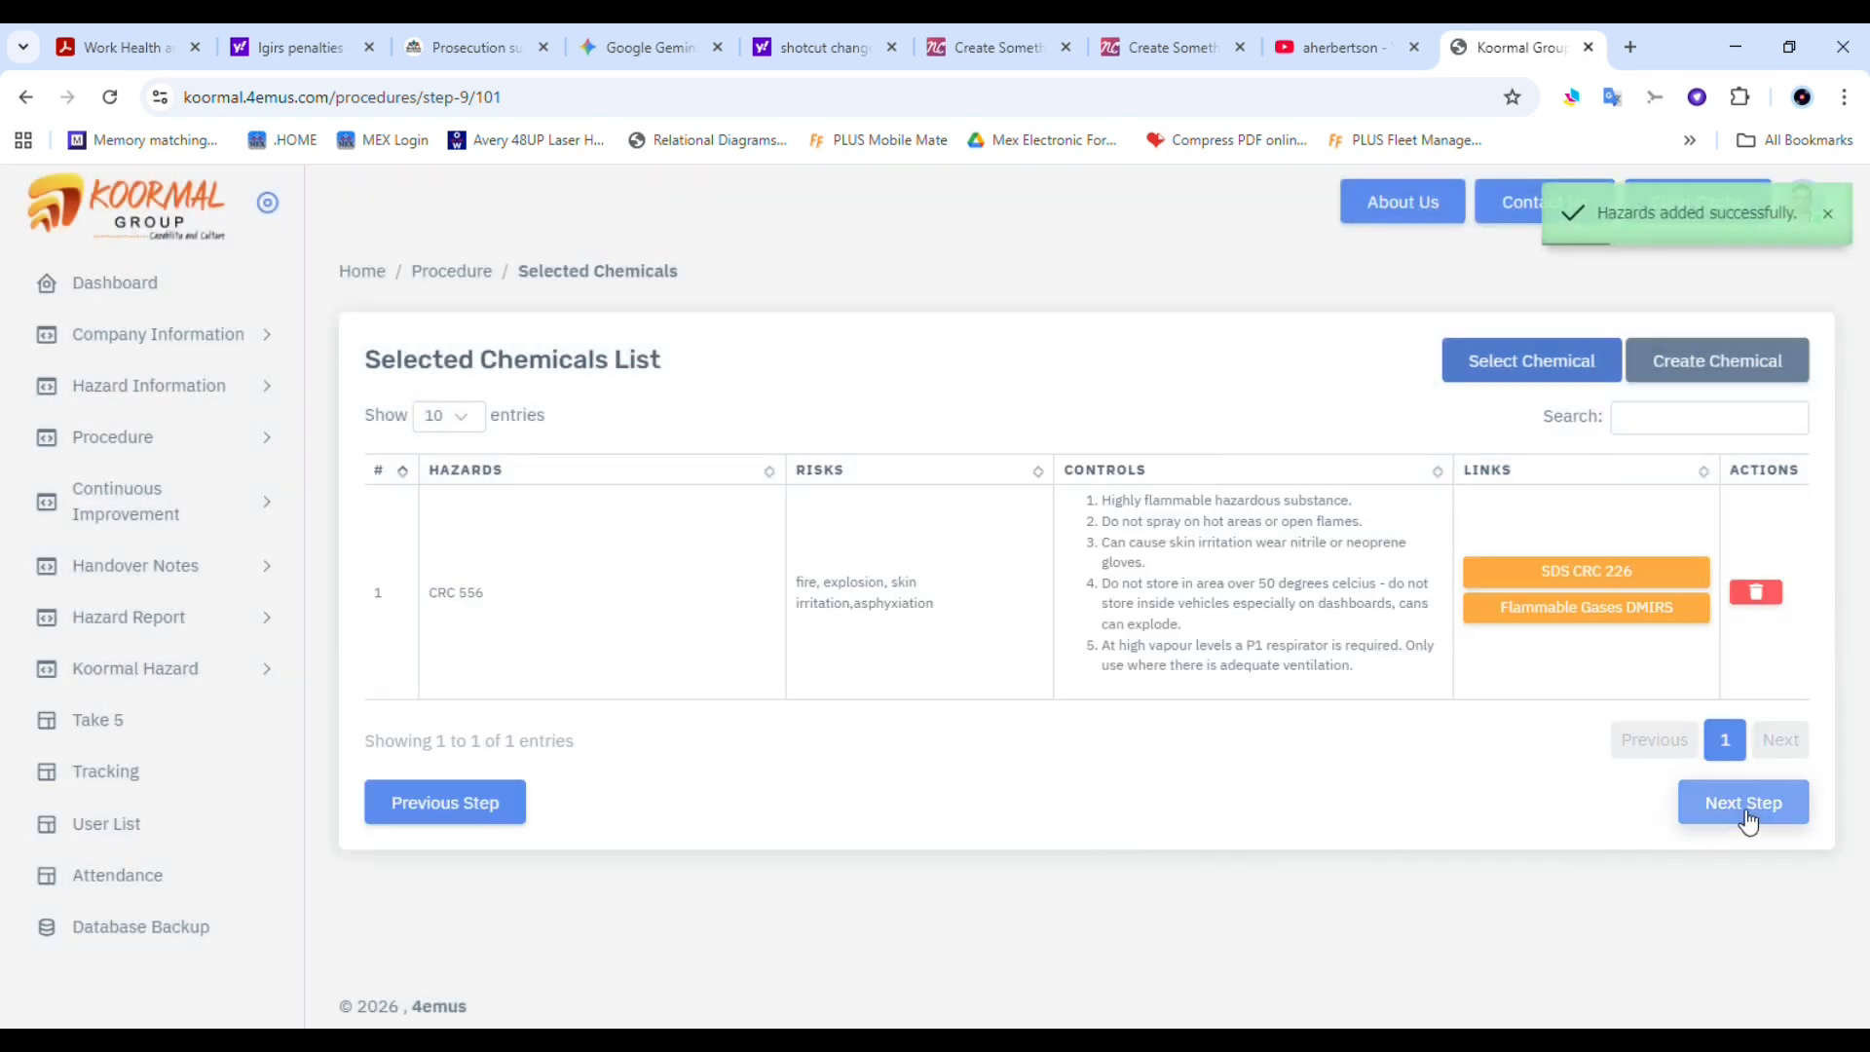
Advance to the general safety stage and select Emergency Response and Existing Medical Conditions from its hazards
left_click(1738, 806)
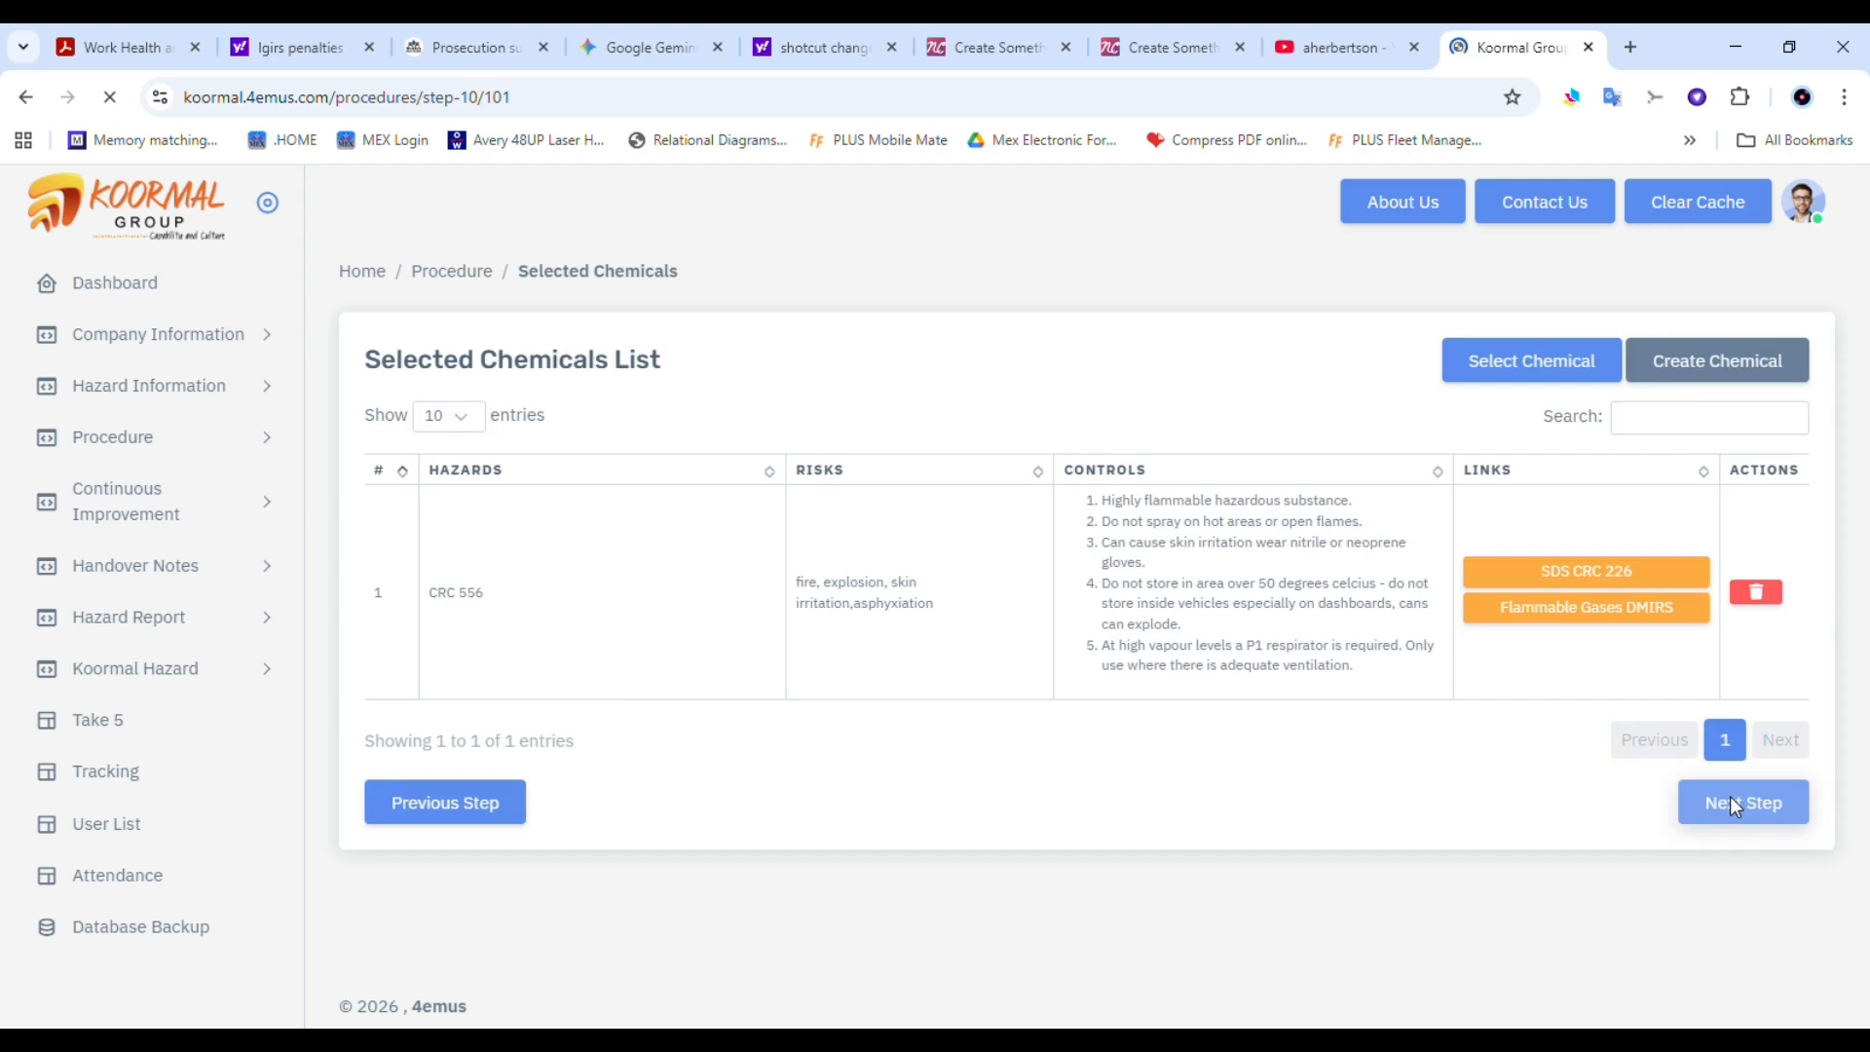
left_click(1729, 796)
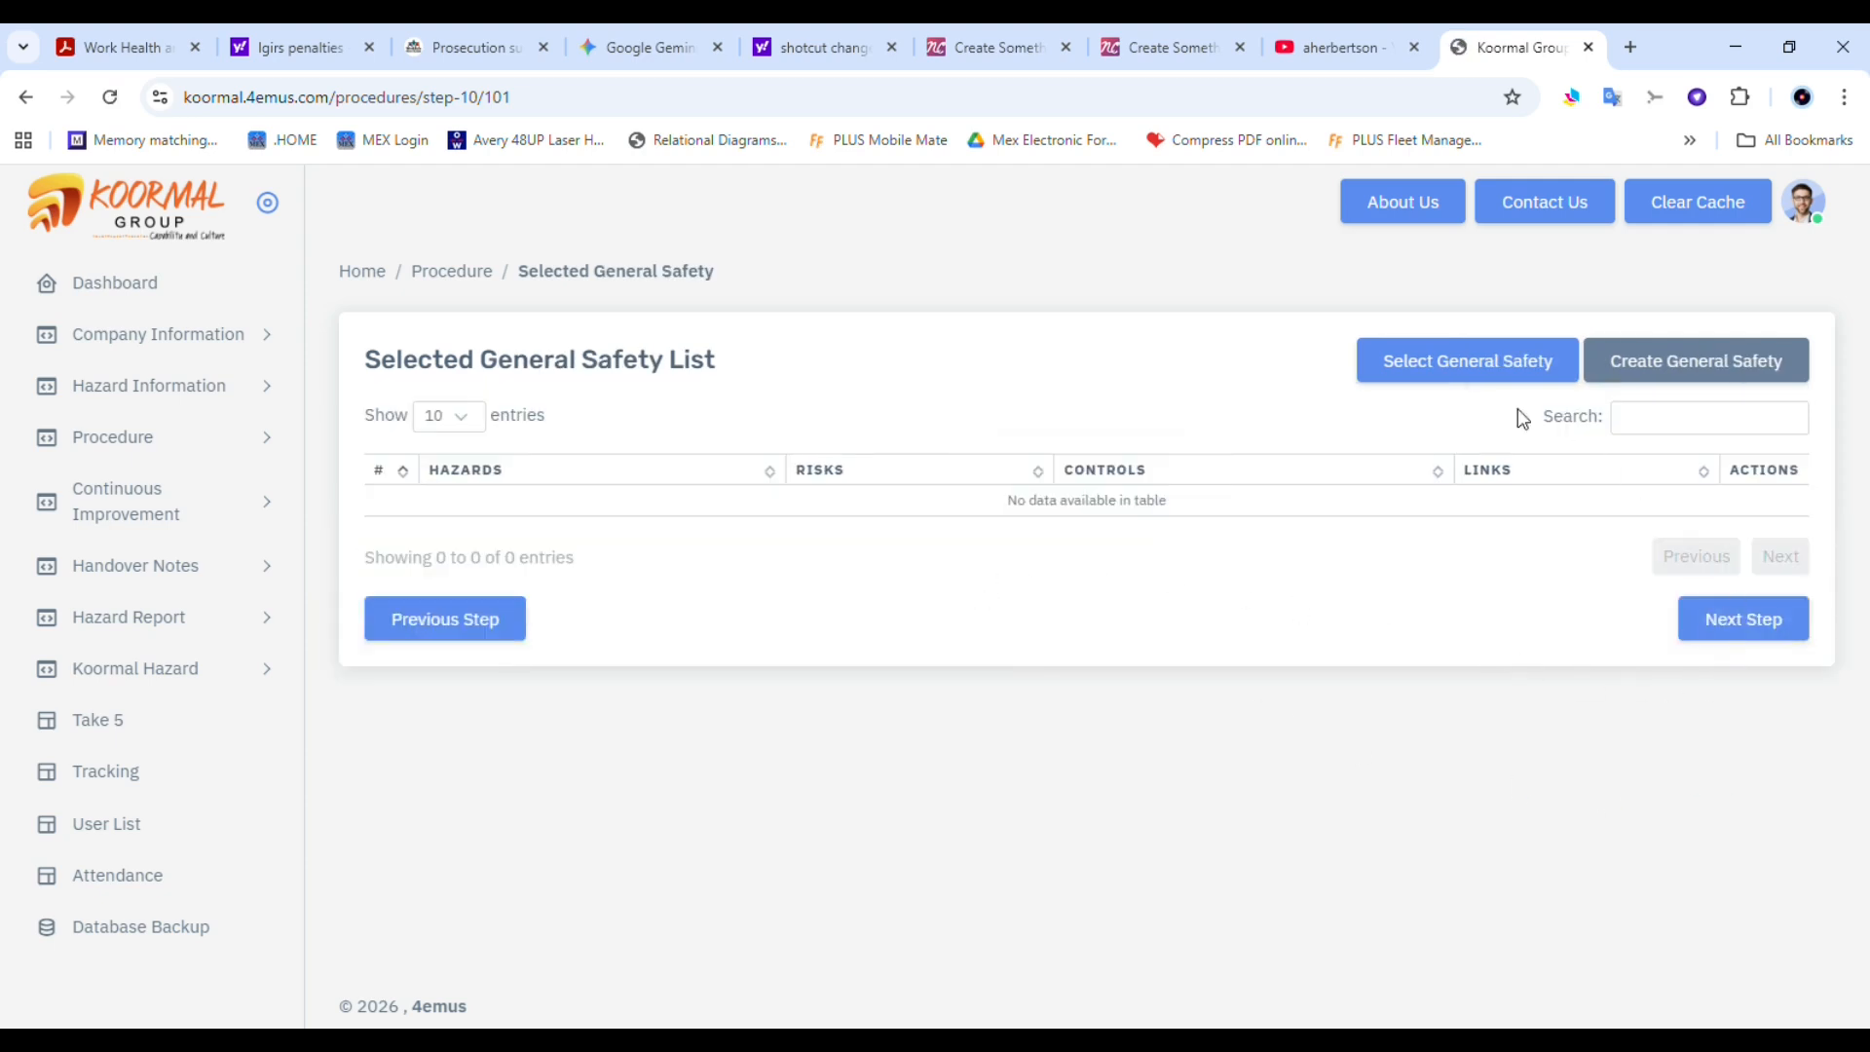
left_click(1459, 356)
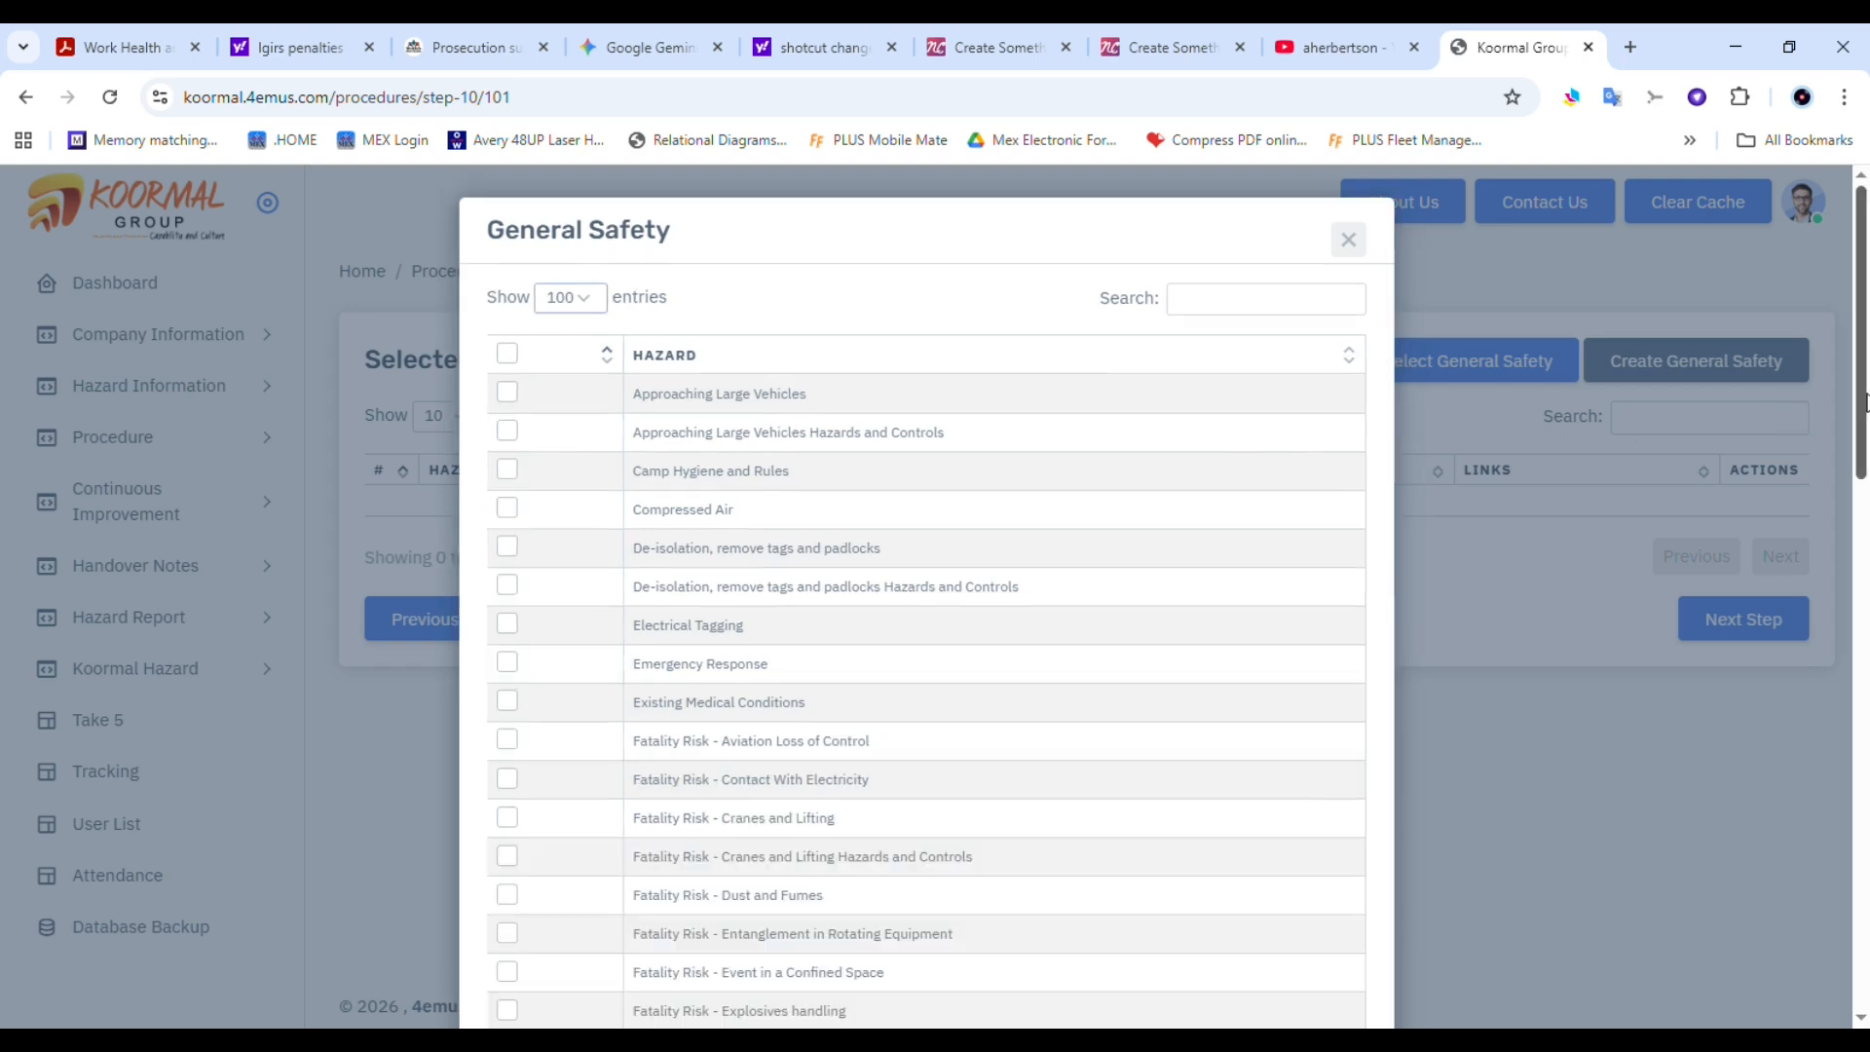
scroll(510, 529, "down", 1)
left_click(506, 547)
left_click(507, 586)
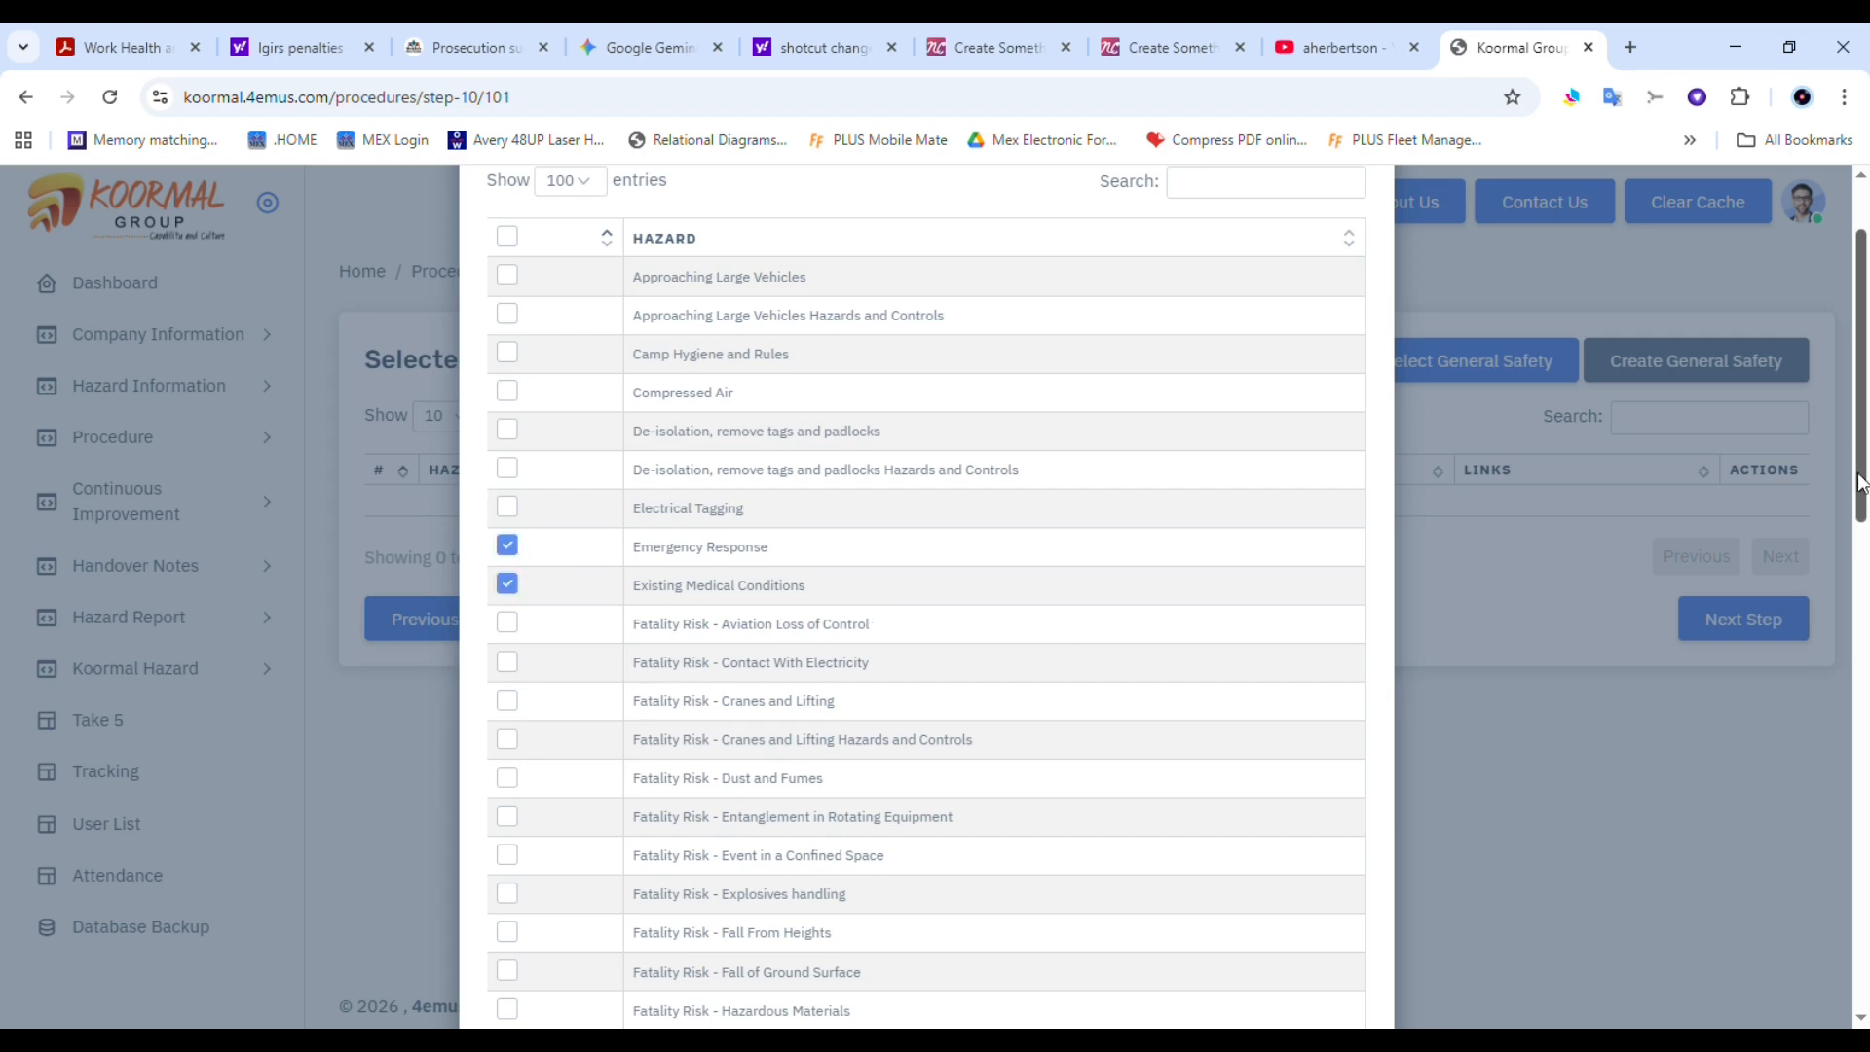
Select the general safety hazards Fatigue, Housekeeping, Isolations, Tagging, Locks, Mobile Phones and PPE Standard
left_click_drag(1862, 484, 1862, 496)
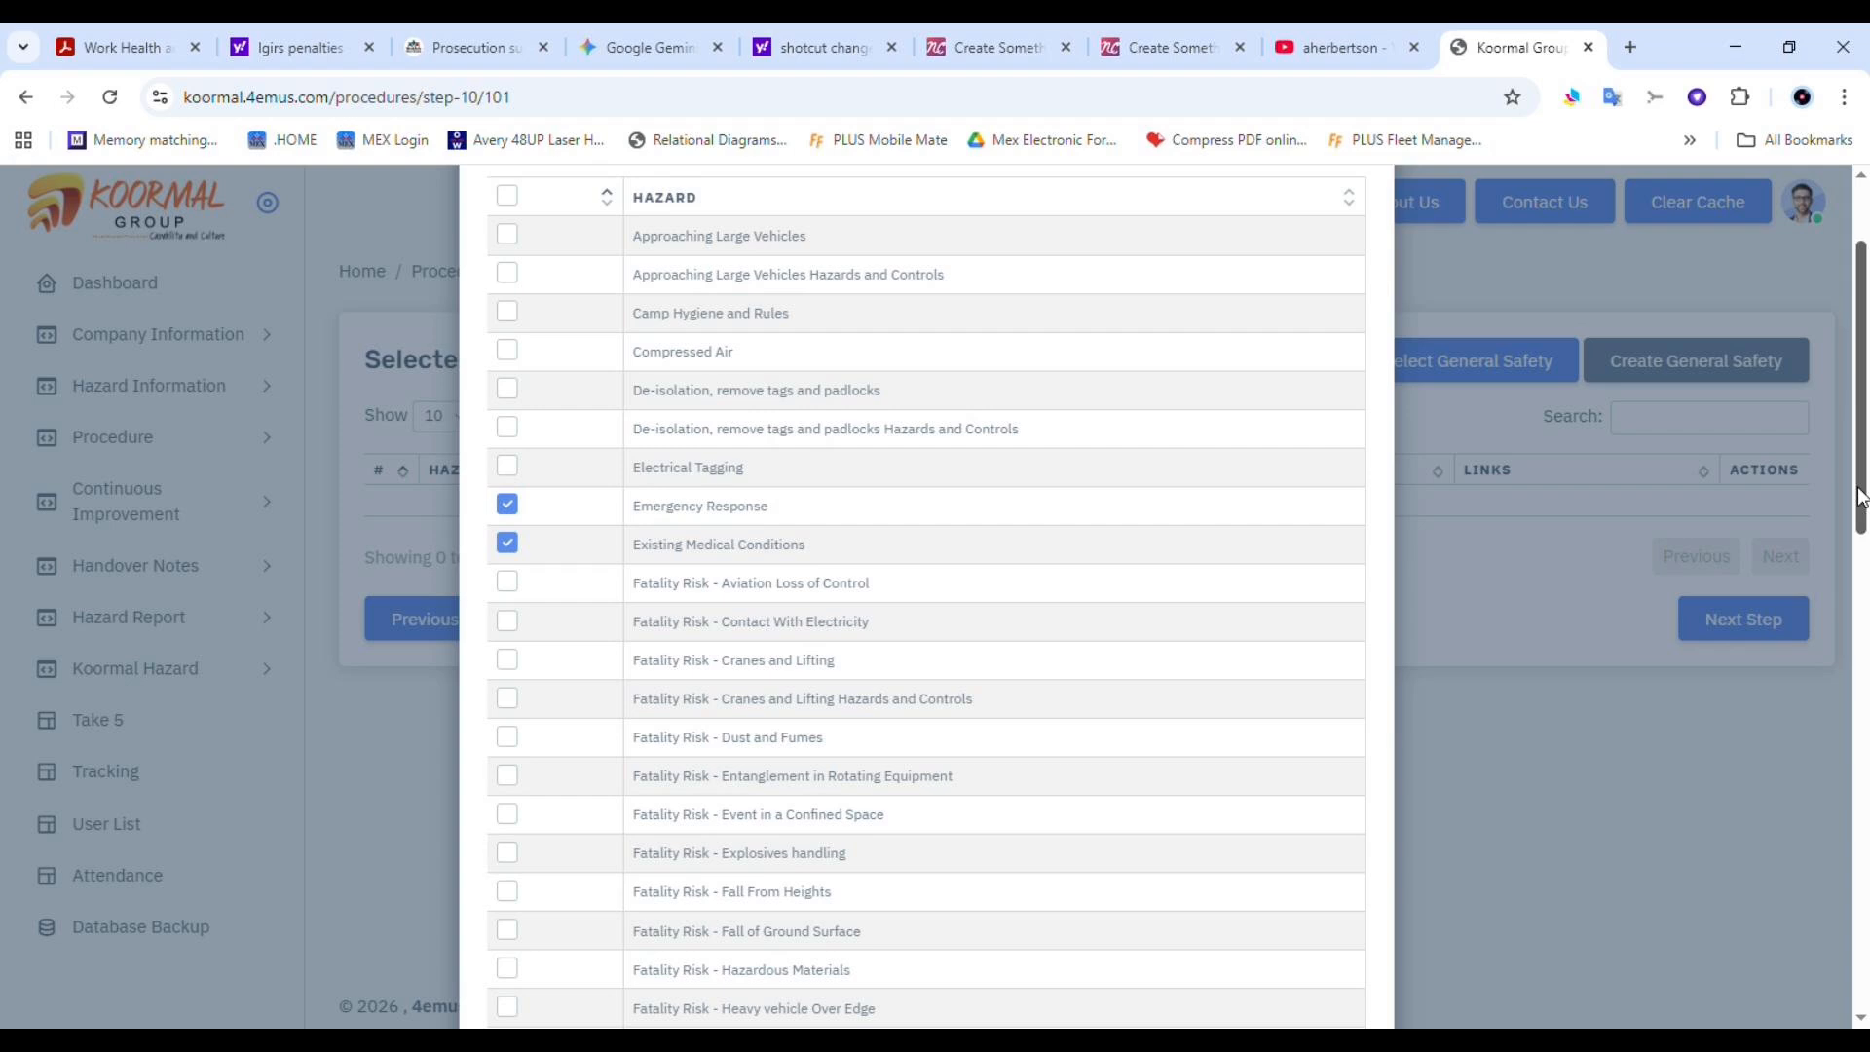
left_click_drag(1858, 498, 1856, 698)
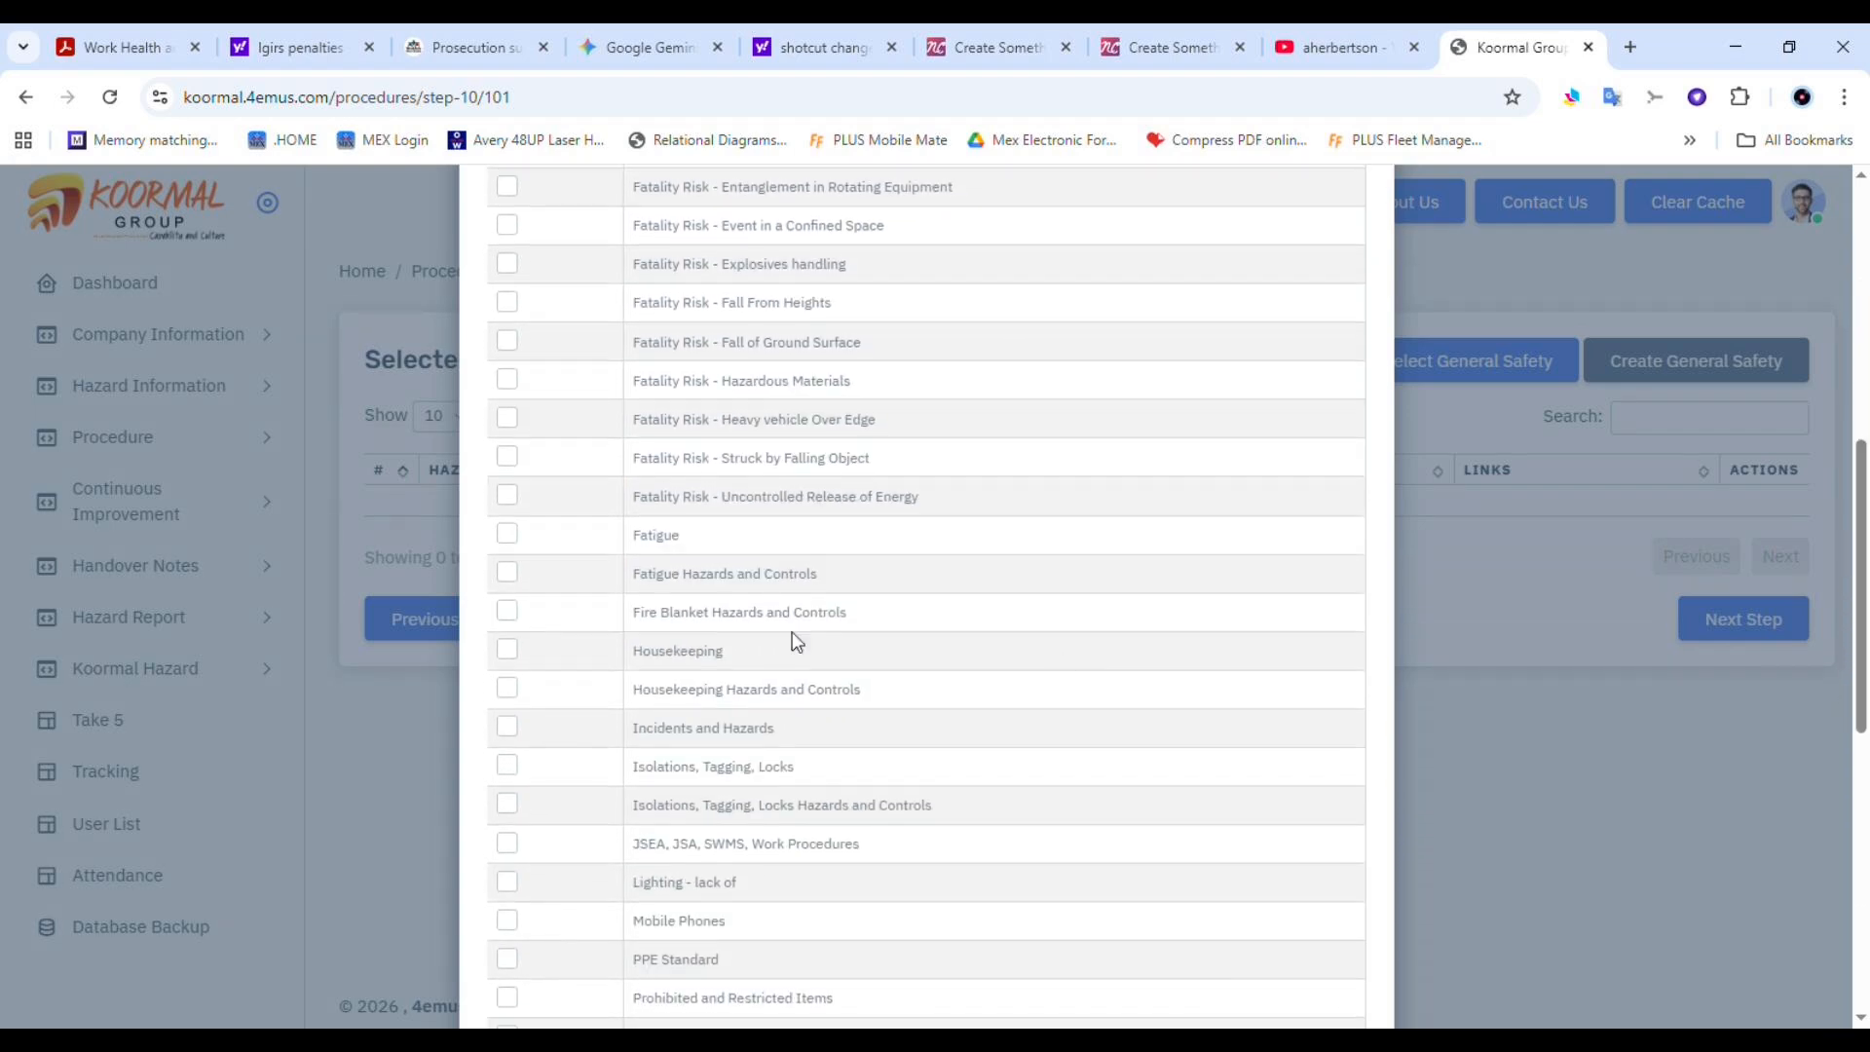
left_click(508, 534)
left_click(508, 651)
left_click(508, 767)
left_click(507, 921)
left_click(507, 959)
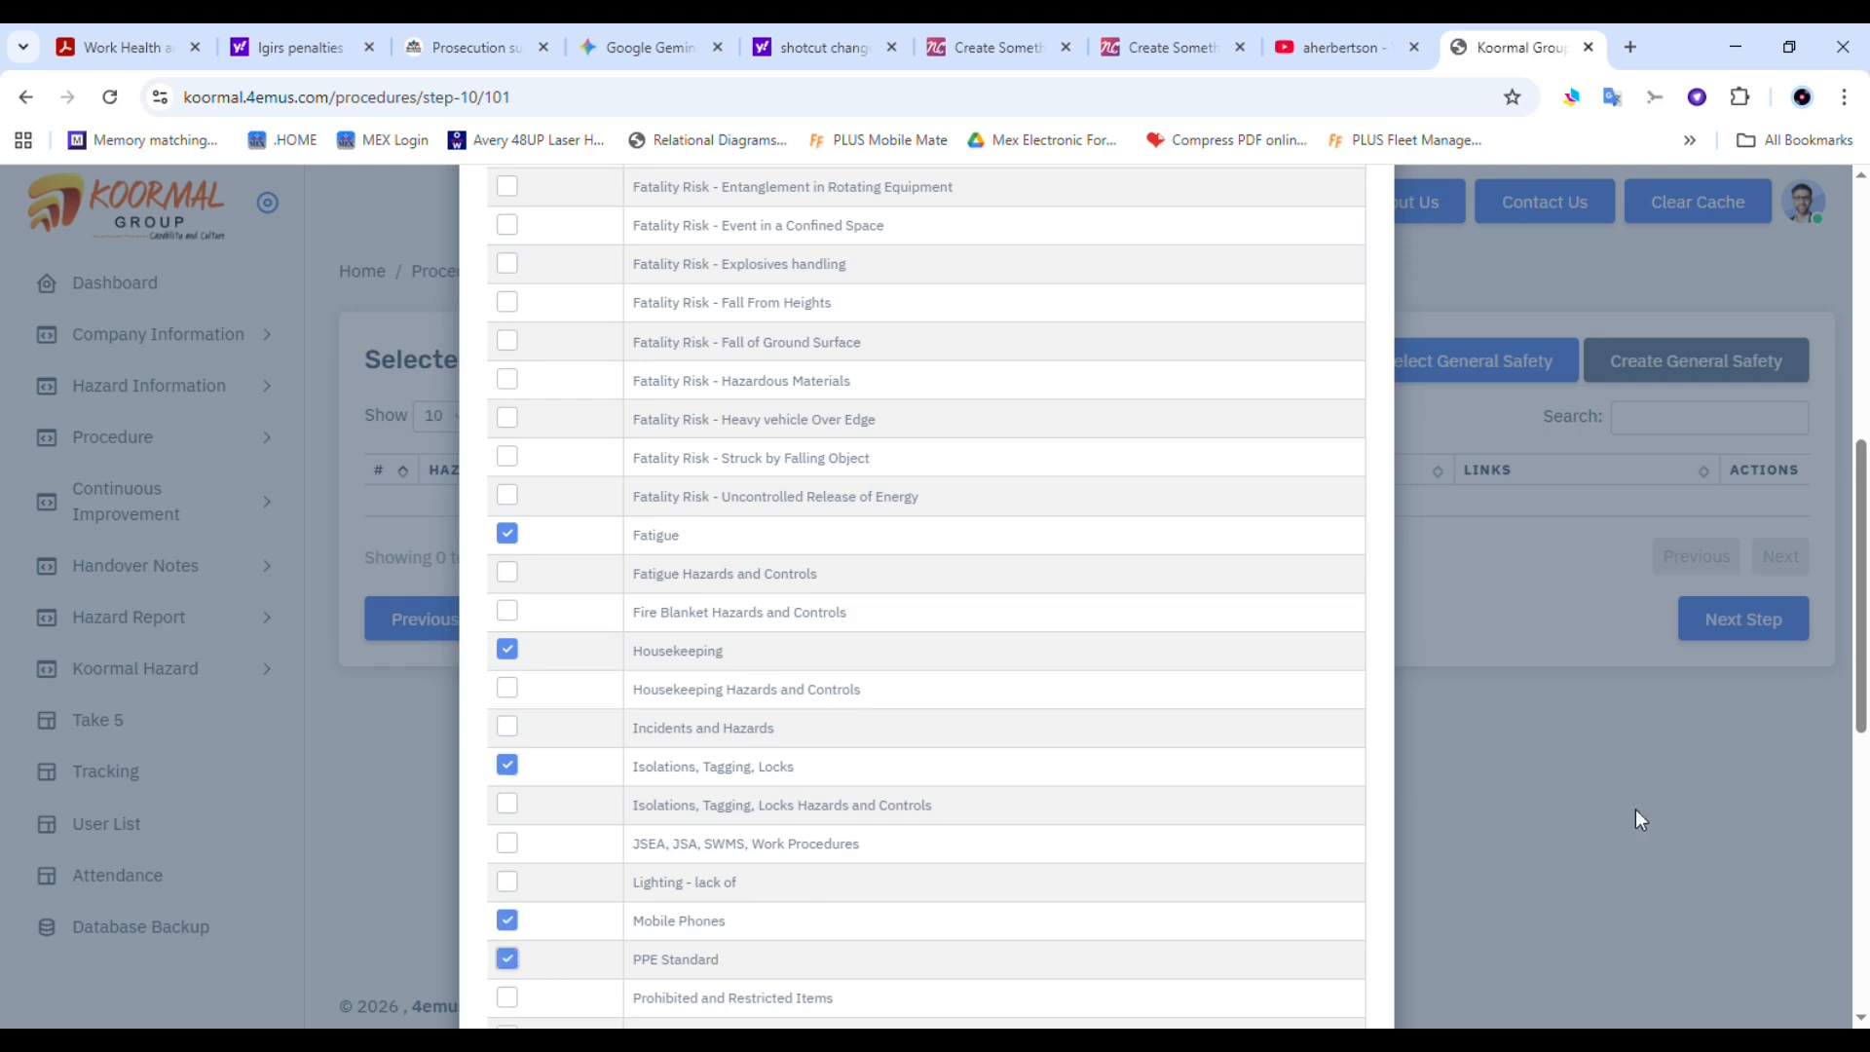
Select the general safety hazards Prohibited and Restricted Items, Site Contacts and Team Meeting
scroll(1862, 653, "down", 4)
left_click(509, 567)
left_click(507, 603)
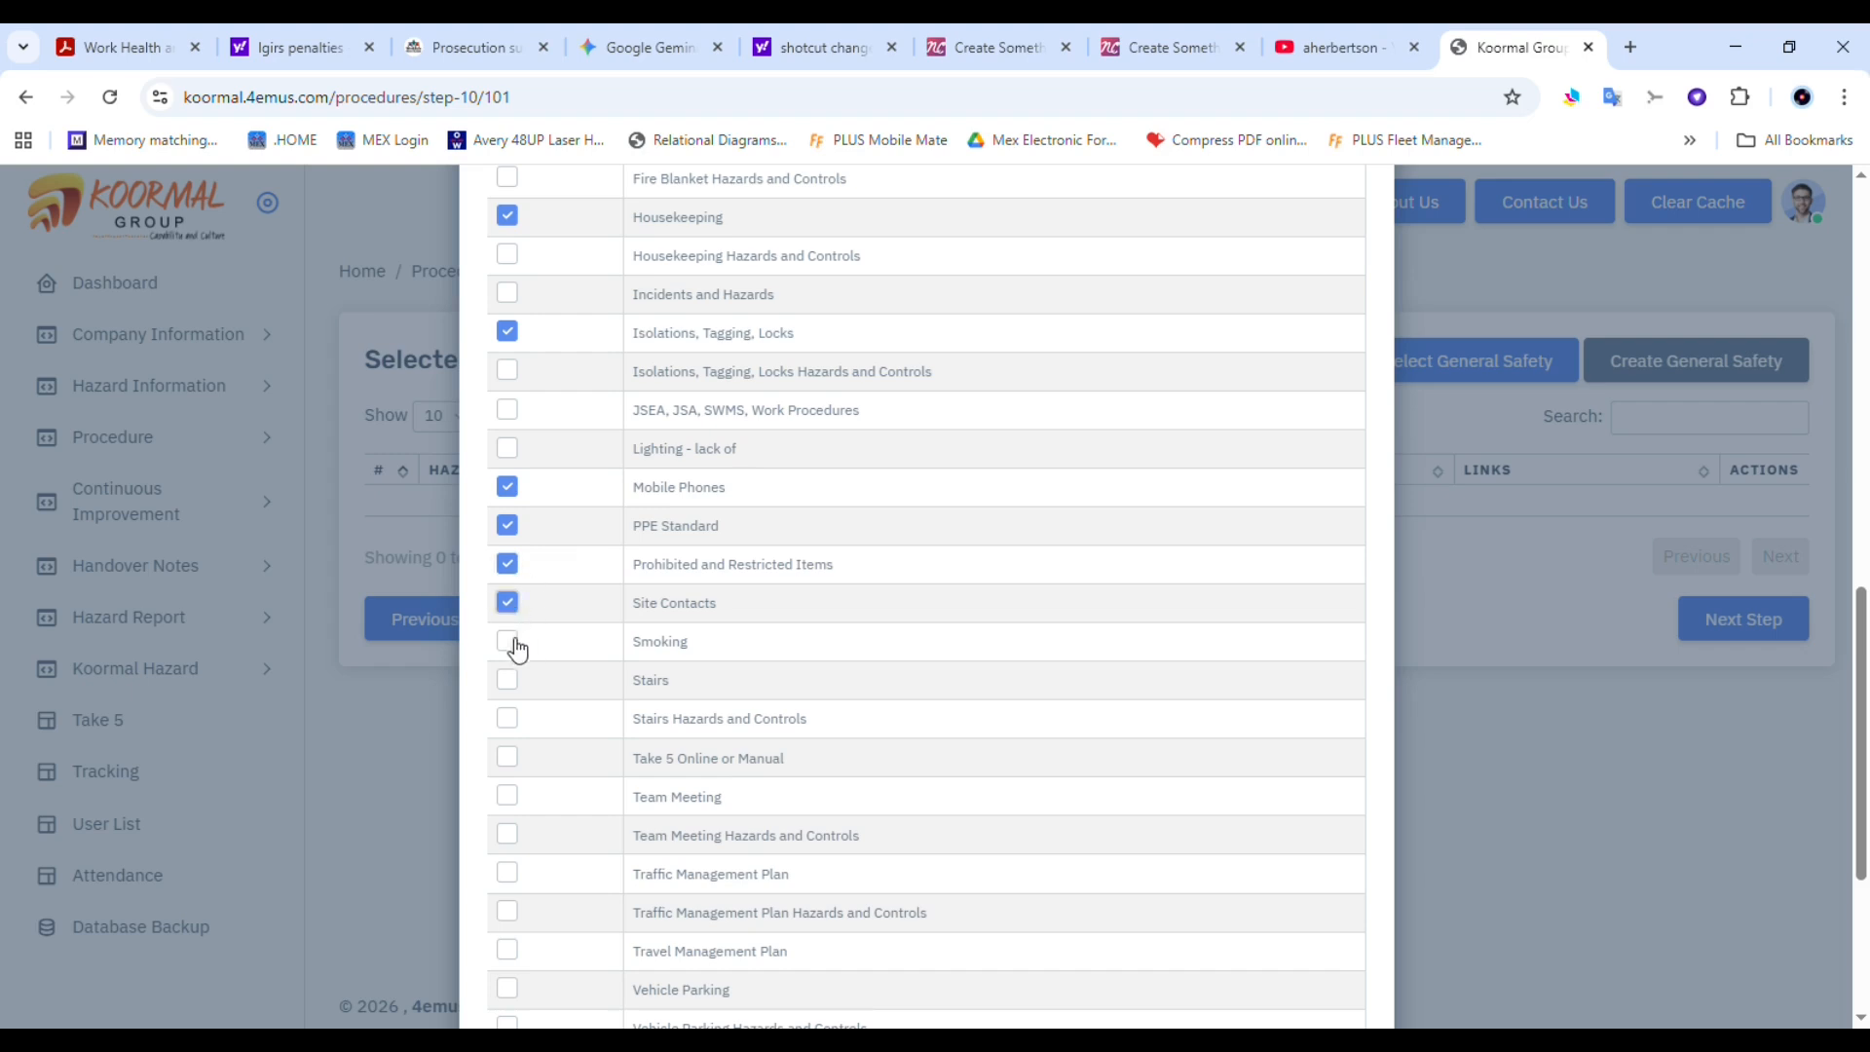
left_click(508, 796)
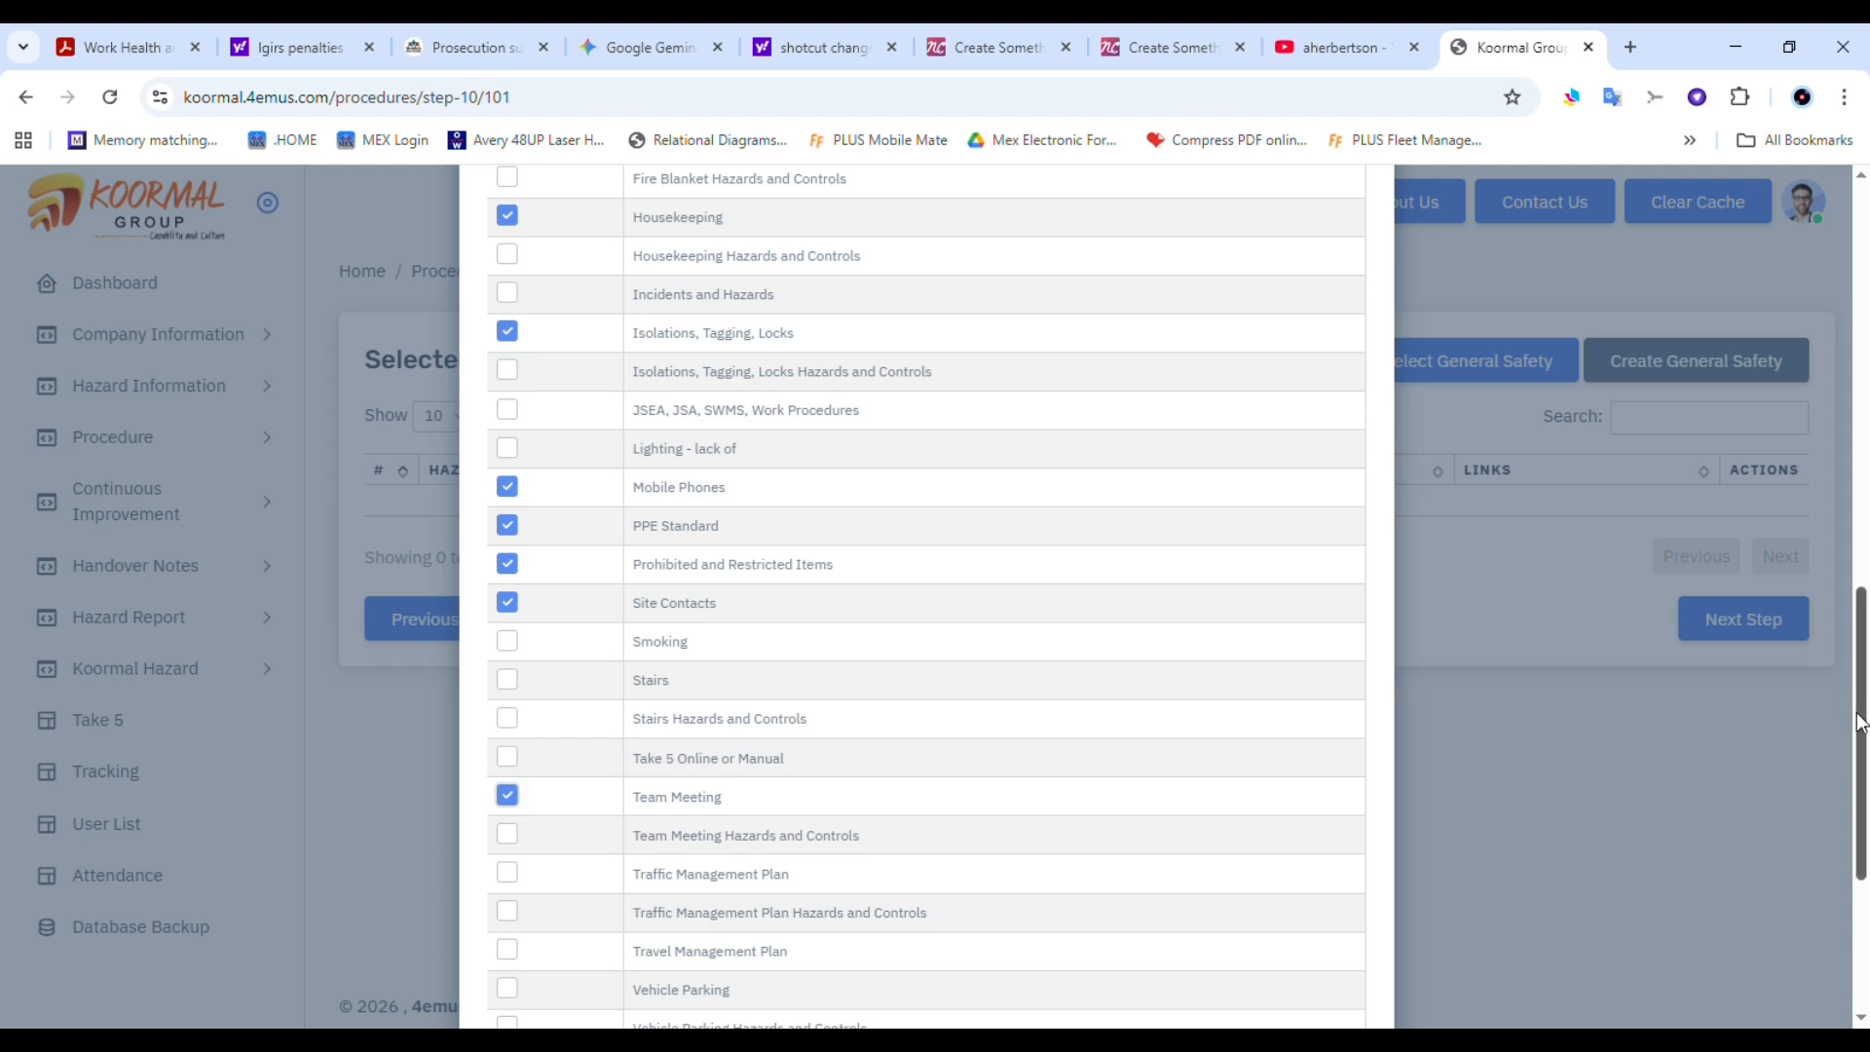
Select Work Site Inspection as a further general safety hazard and add all the selected hazards to the procedure
scroll(1859, 767, "down", 2)
scroll(1860, 767, "down", 3)
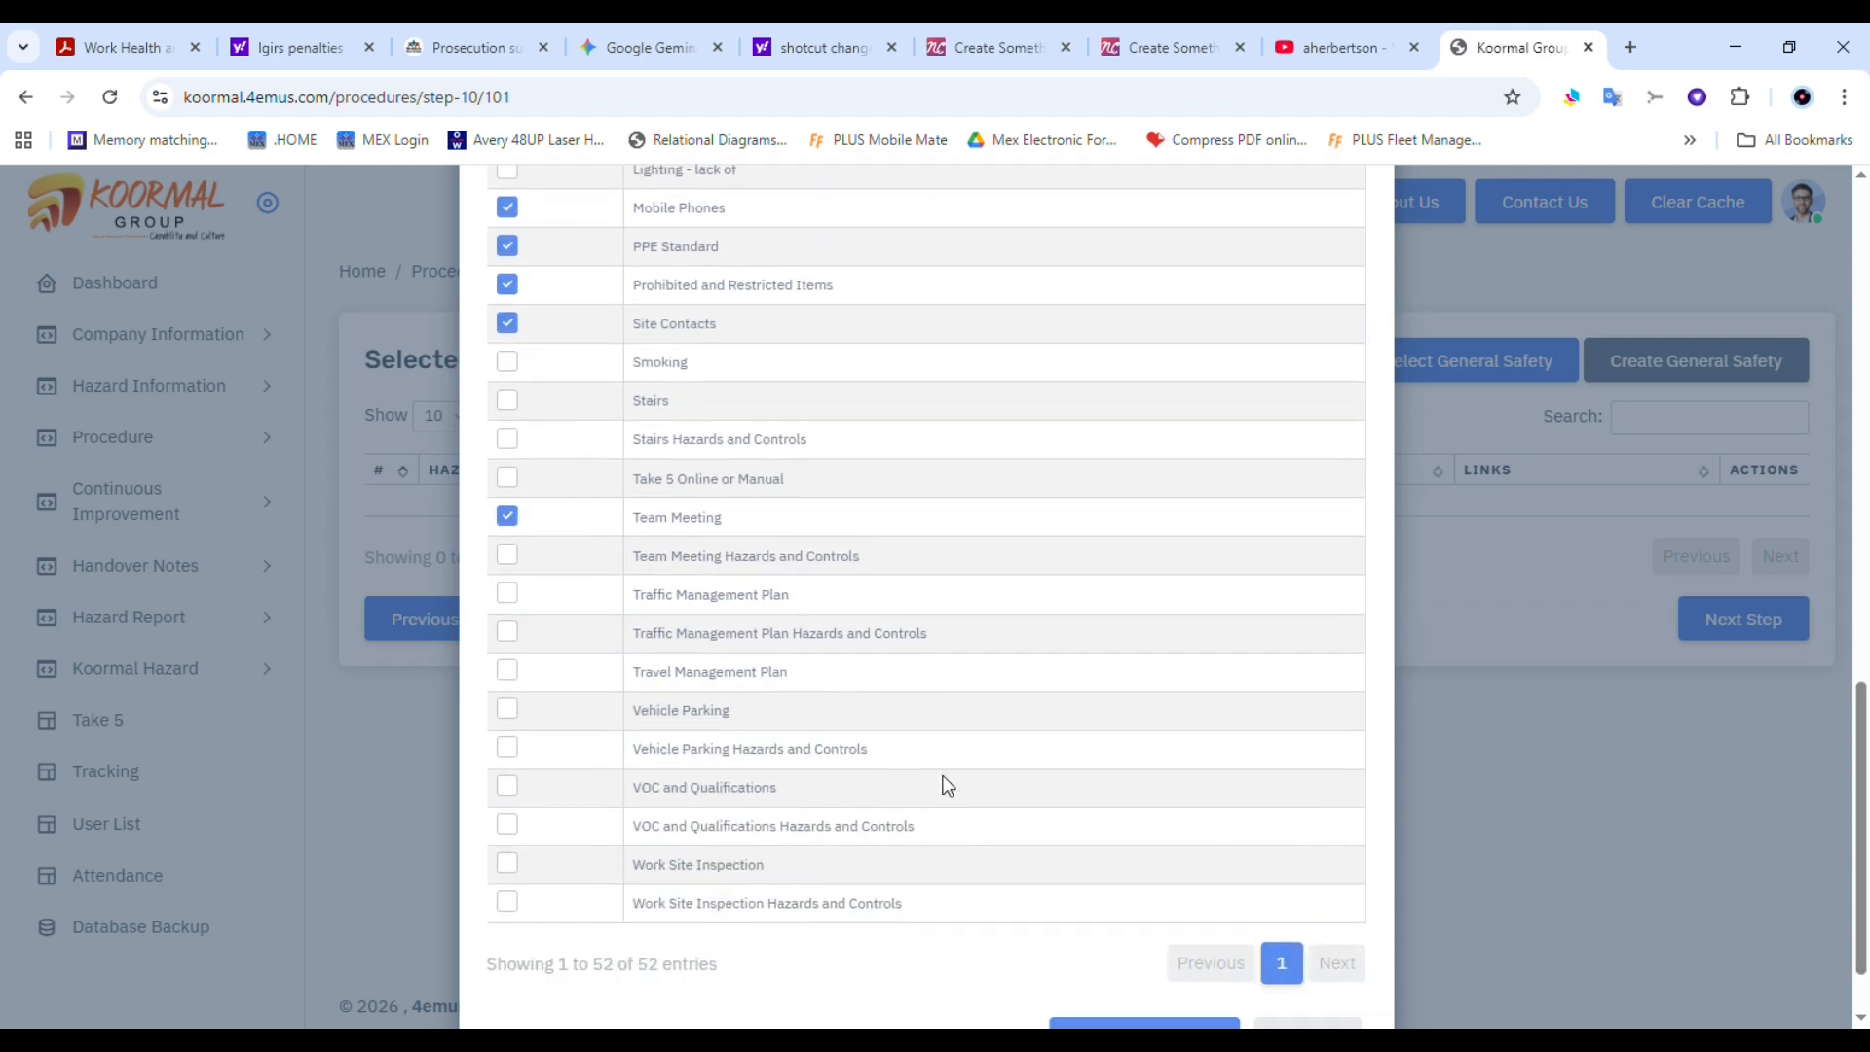
left_click(508, 864)
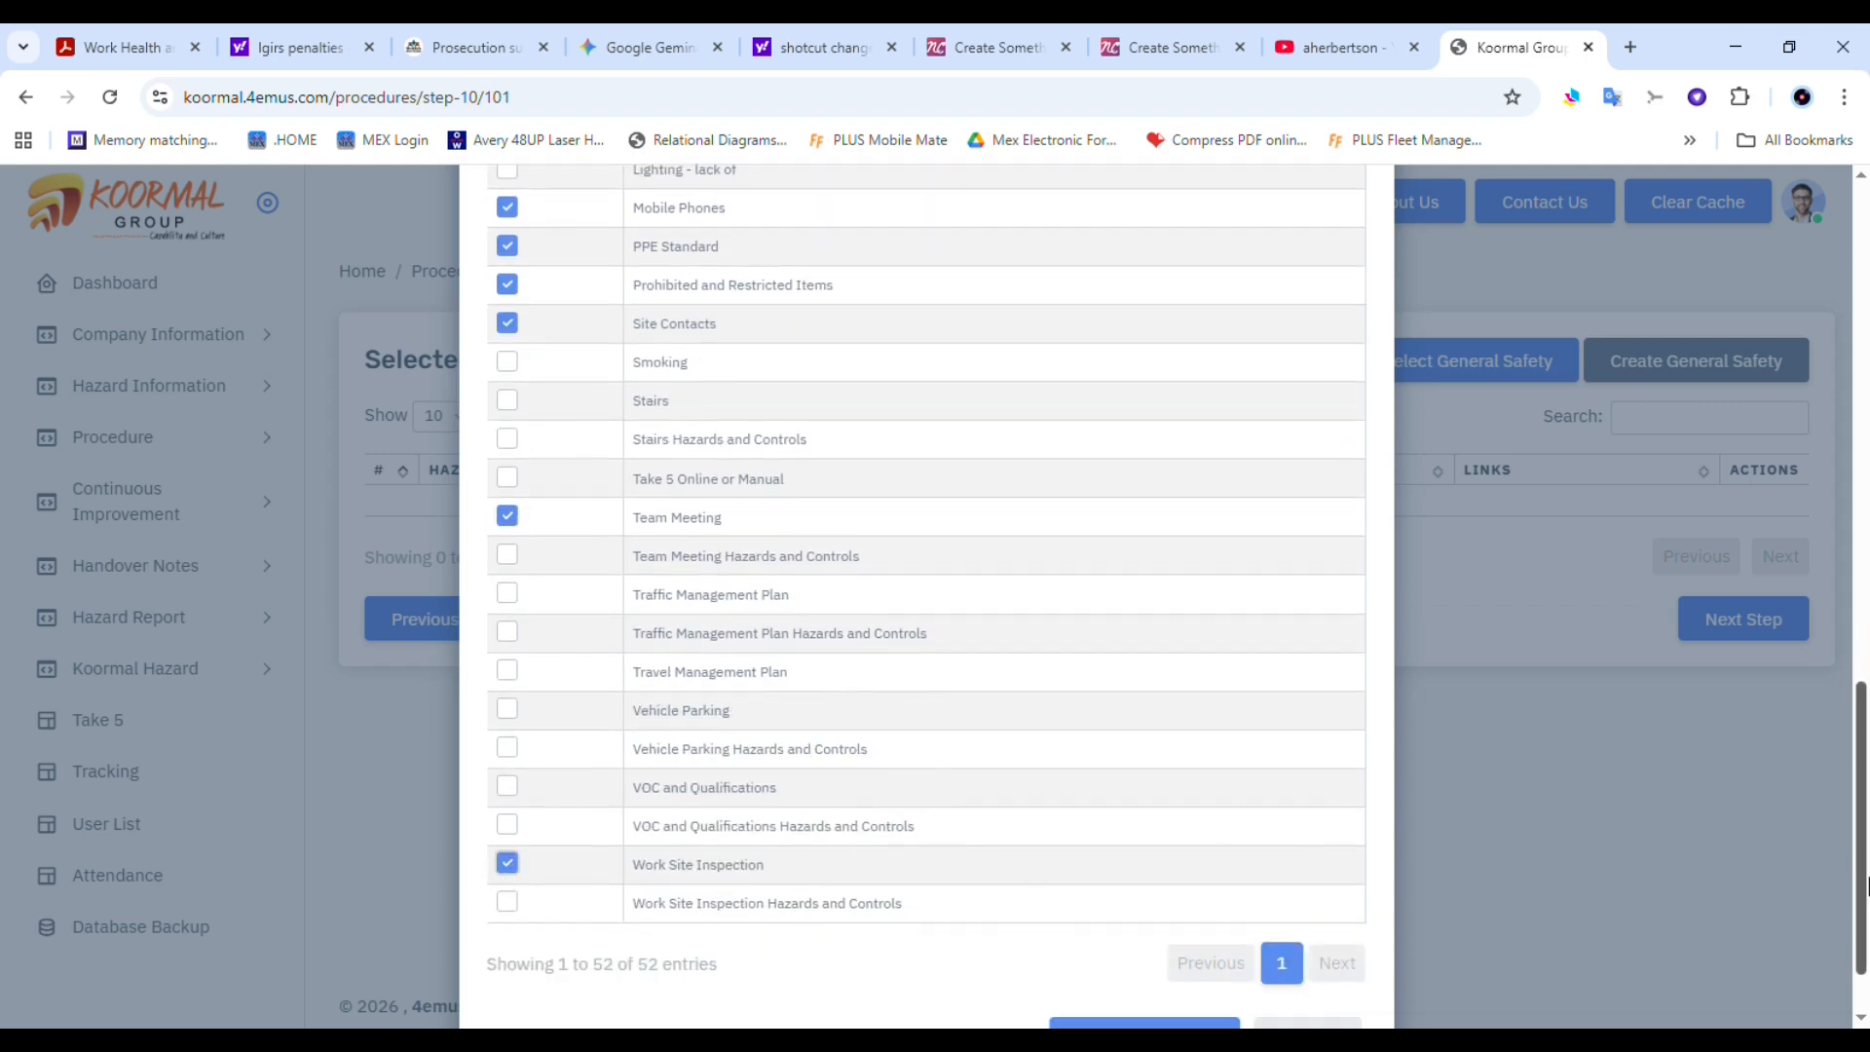
scroll(1860, 870, "down", 2)
left_click(1108, 945)
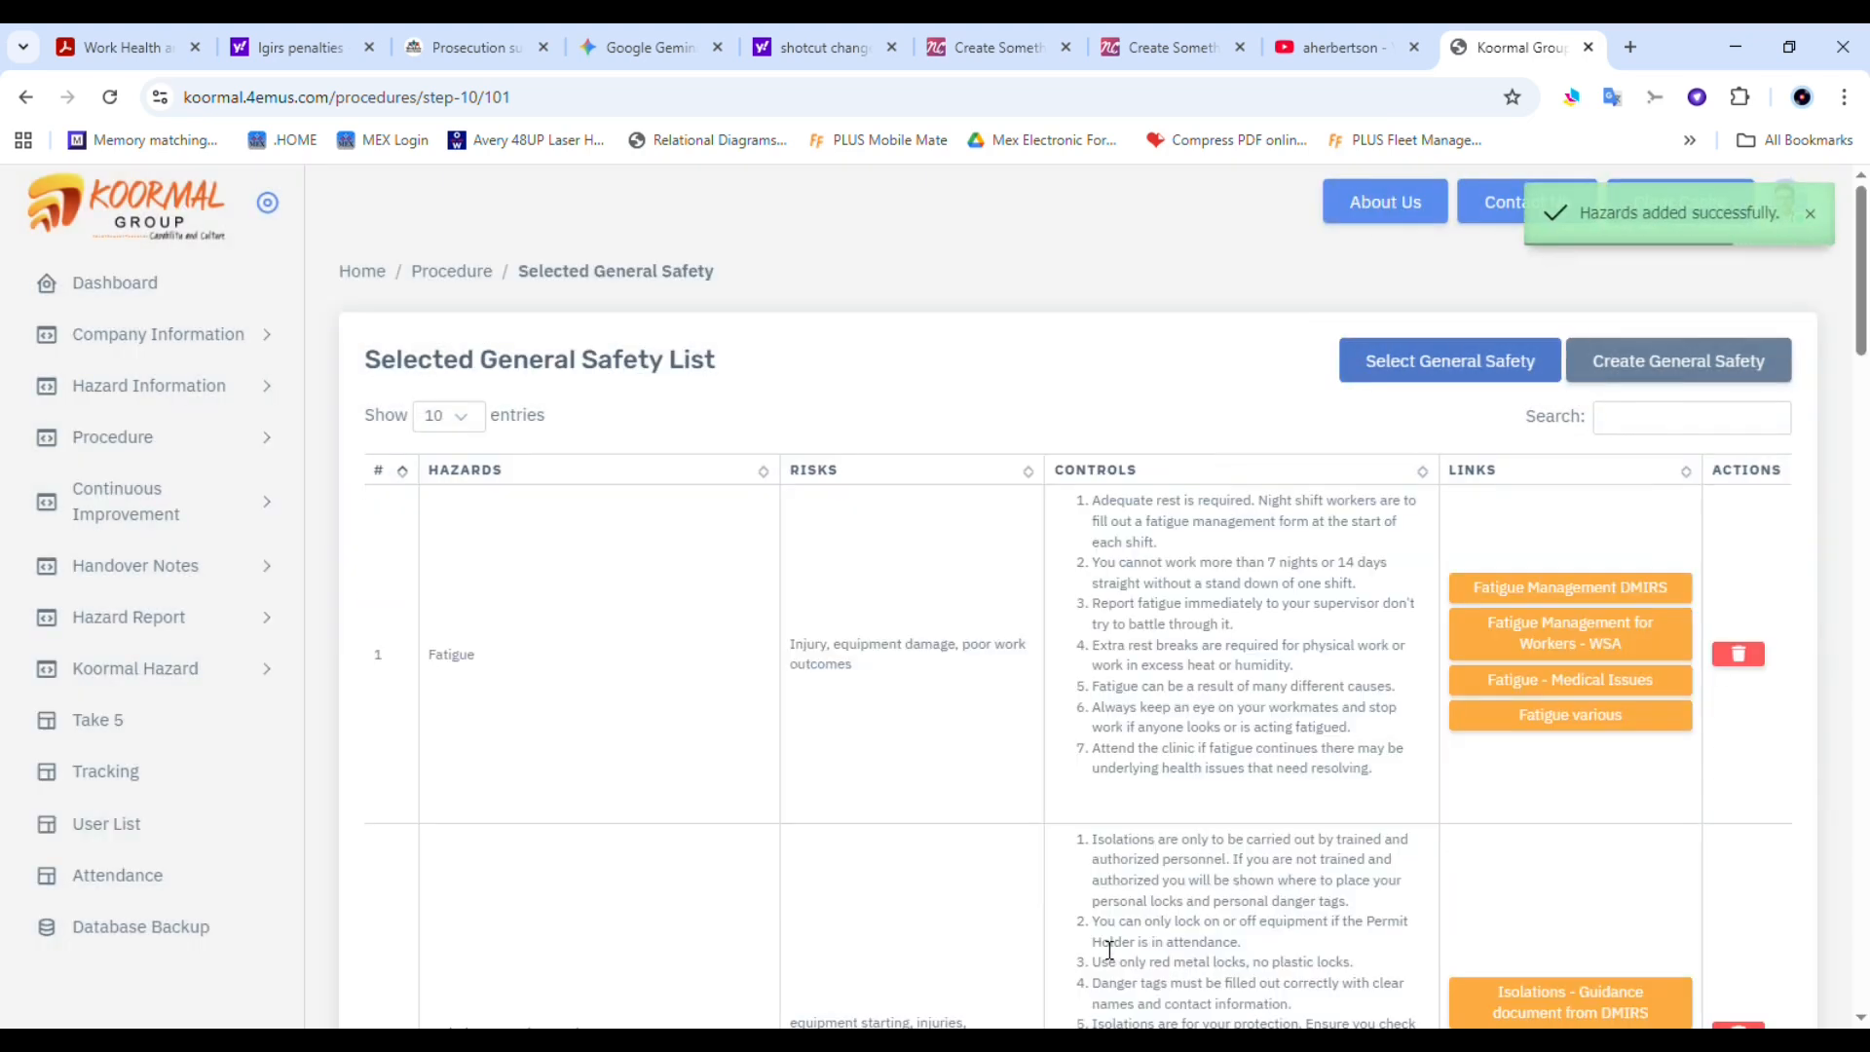
Advance through the fatality risk stages, answering No to confined space work and Yes to being struck by a falling object
left_click_drag(1865, 345, 1782, 1021)
left_click(1724, 898)
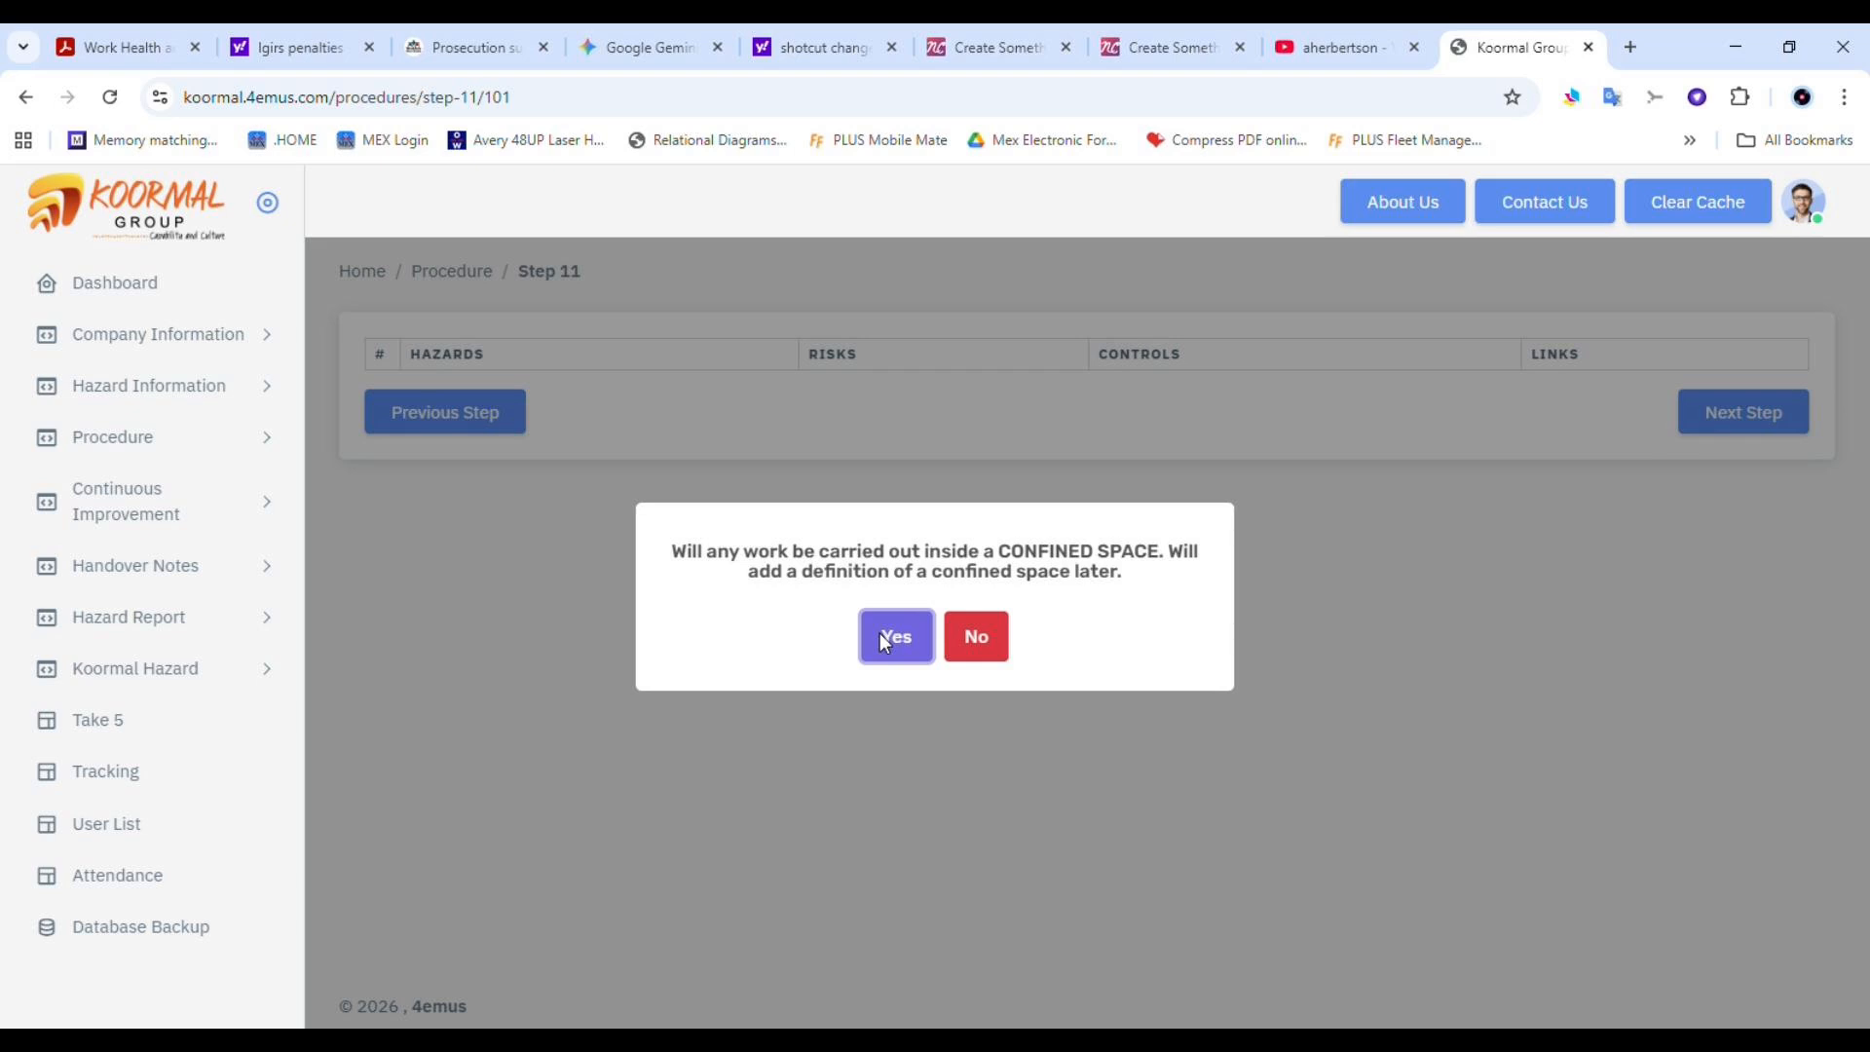
left_click(982, 644)
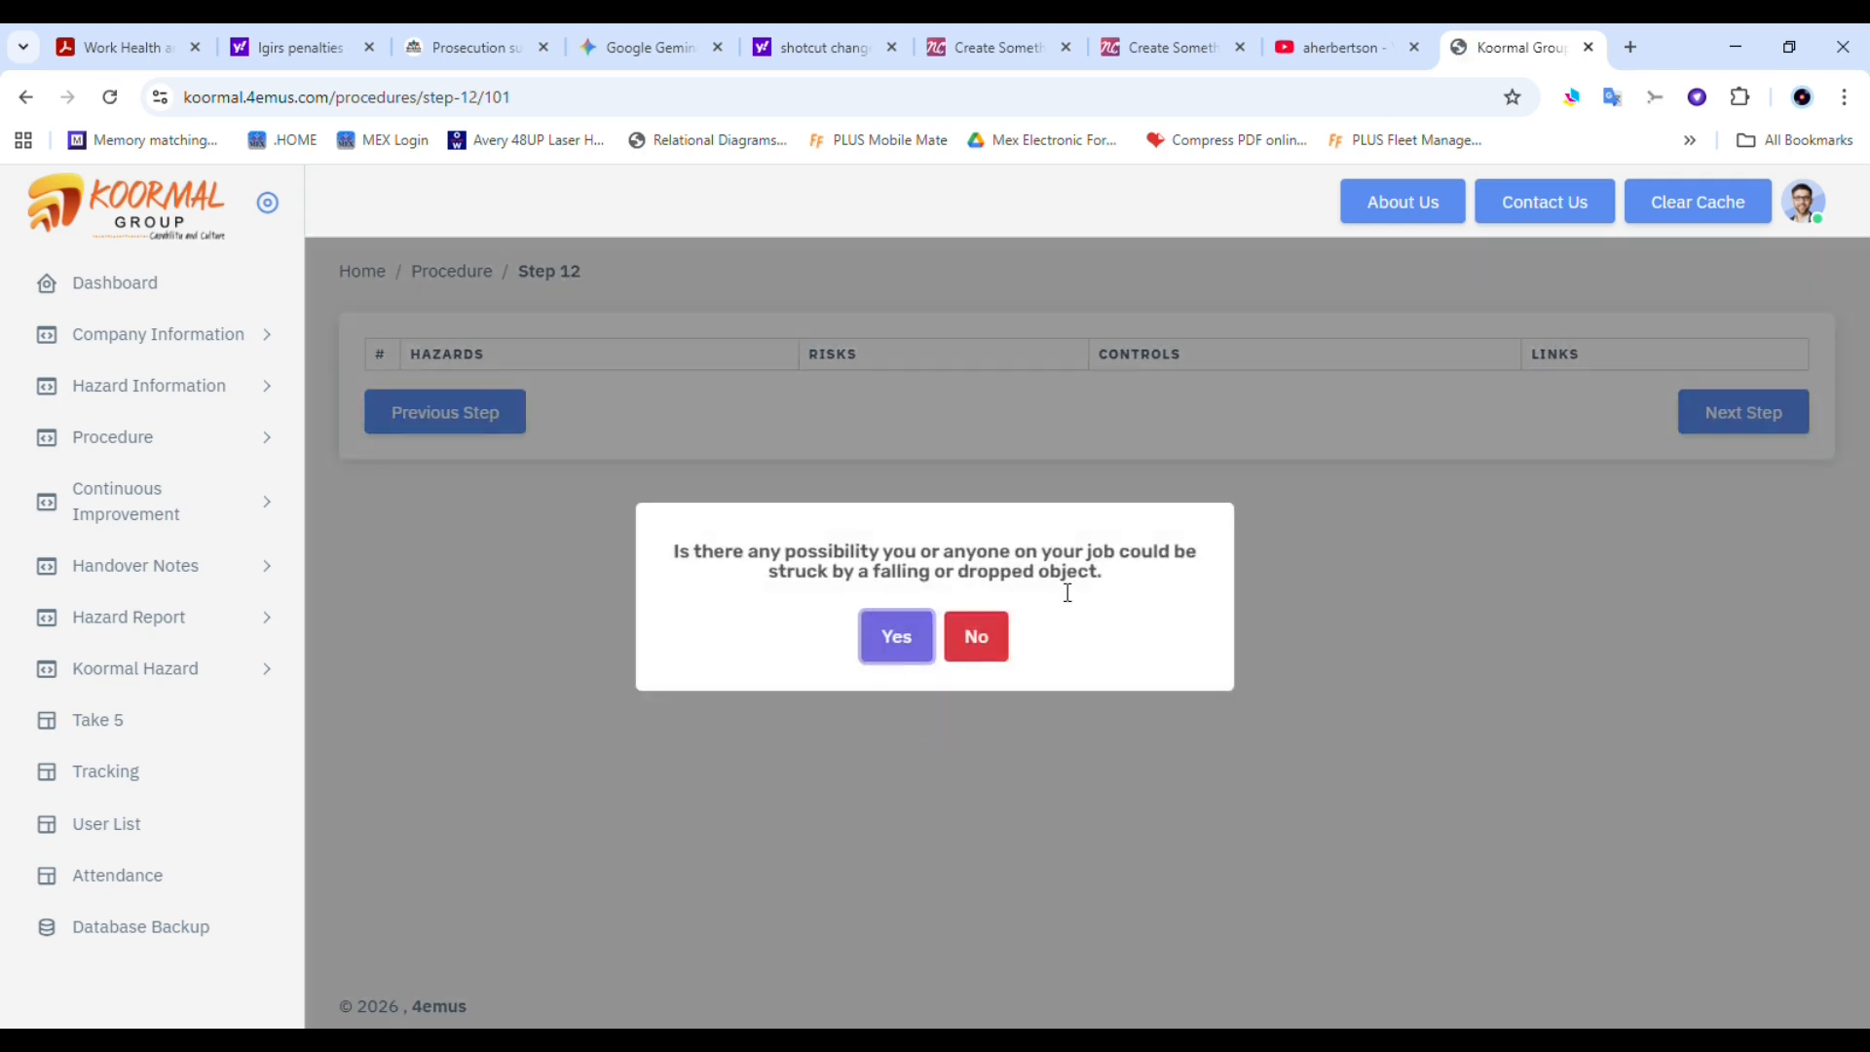
left_click(900, 647)
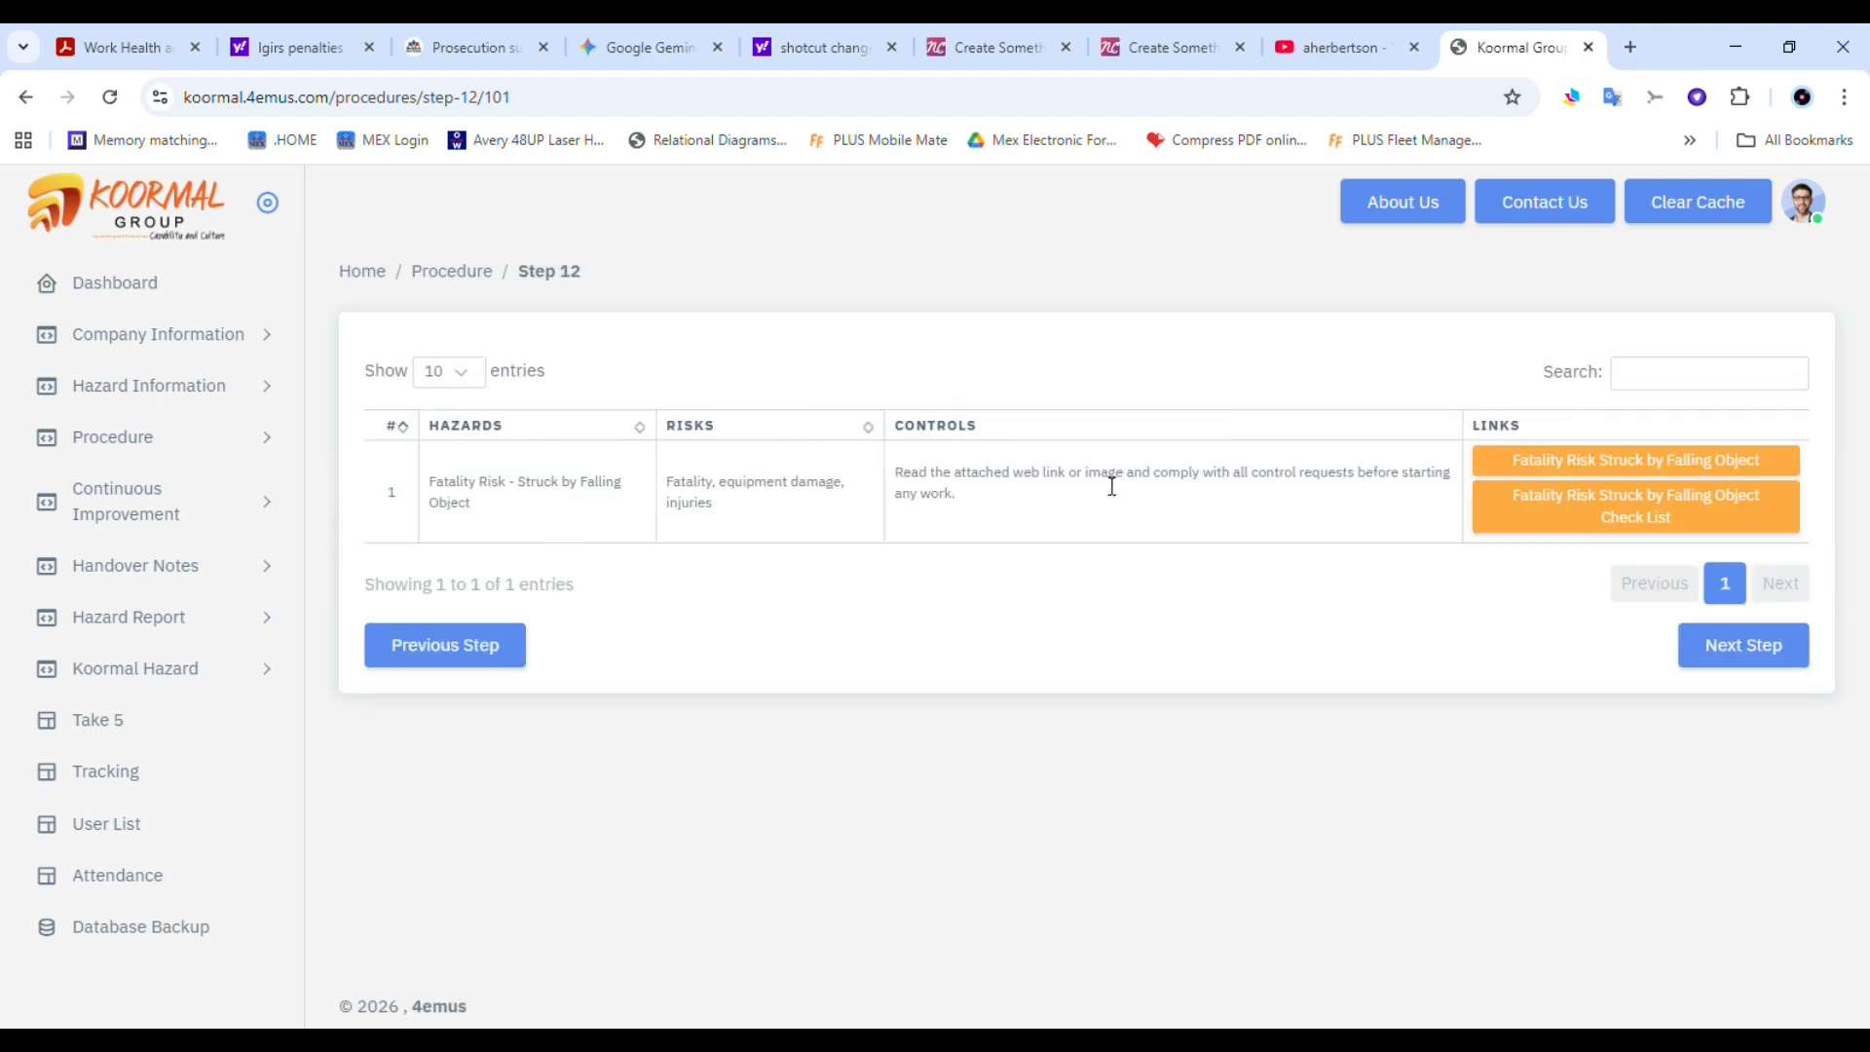
left_click(1726, 640)
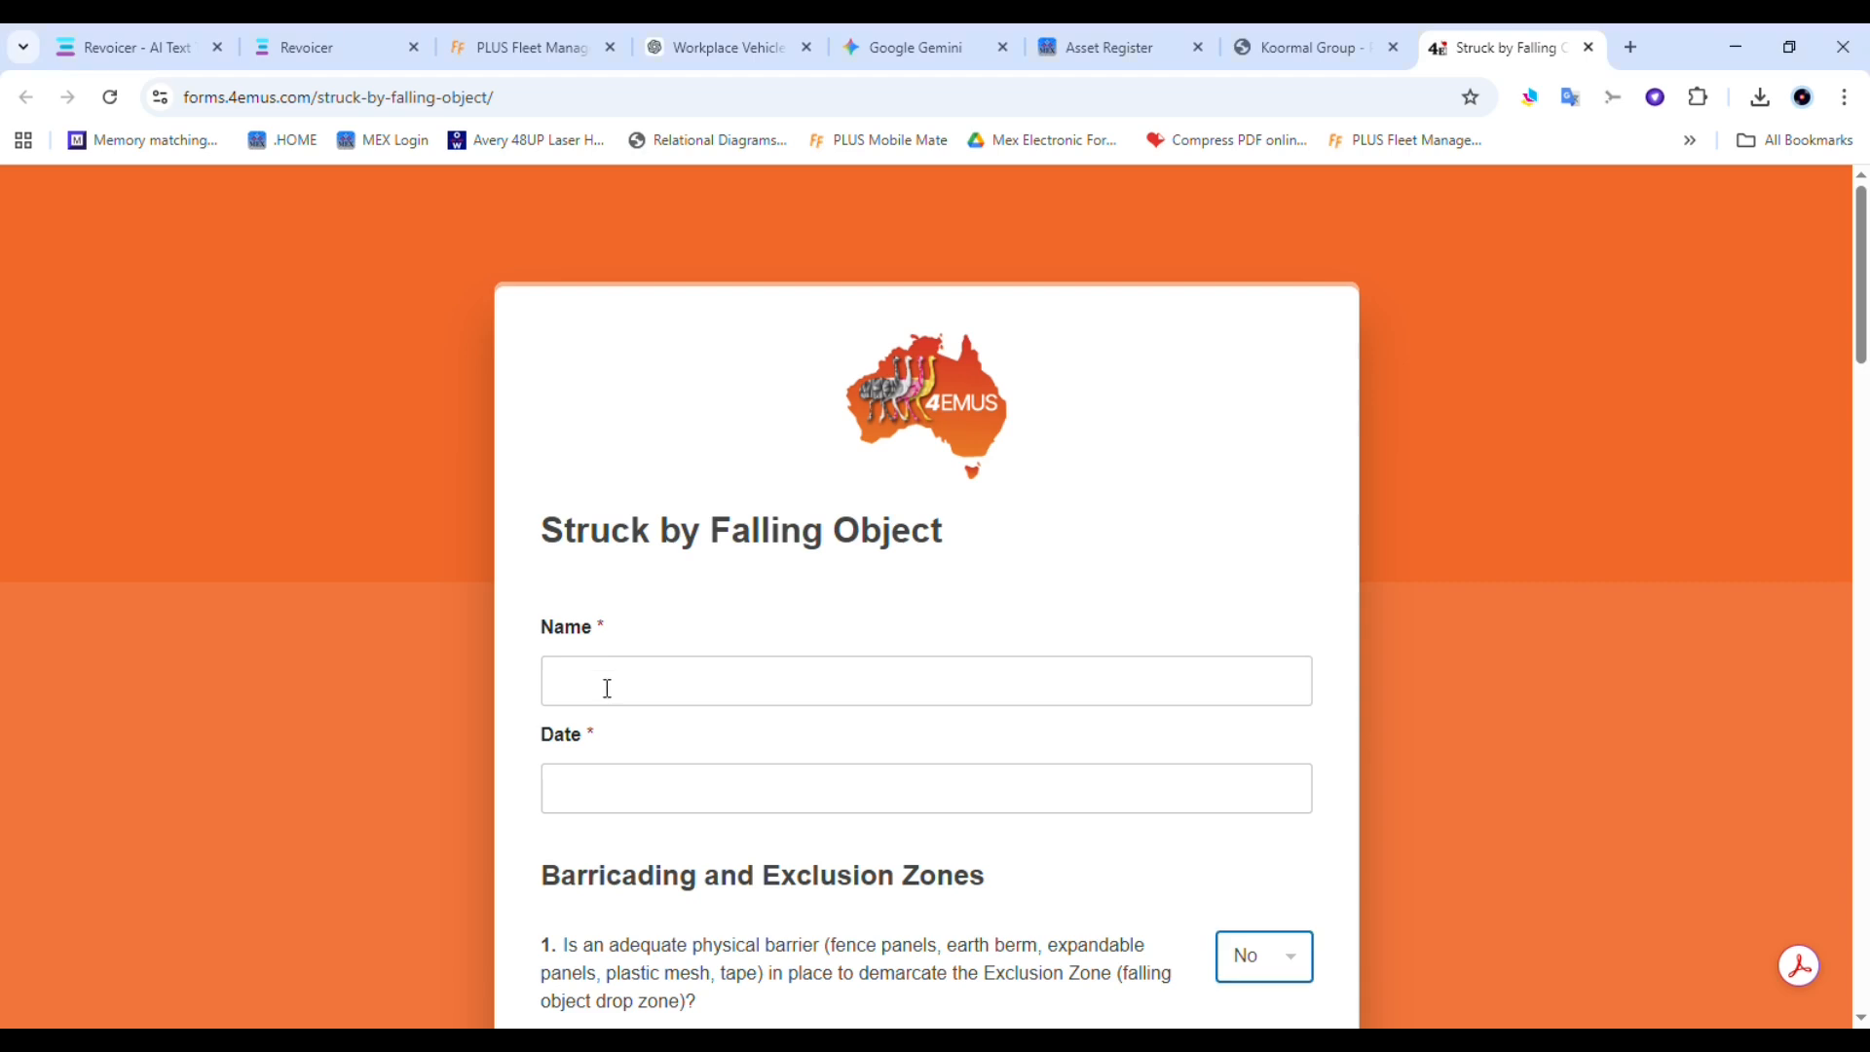
Fill in the person's name and the date 06/04/2026 on the Struck by Falling Object checklist
left_click(607, 683)
left_click(721, 758)
left_click(577, 795)
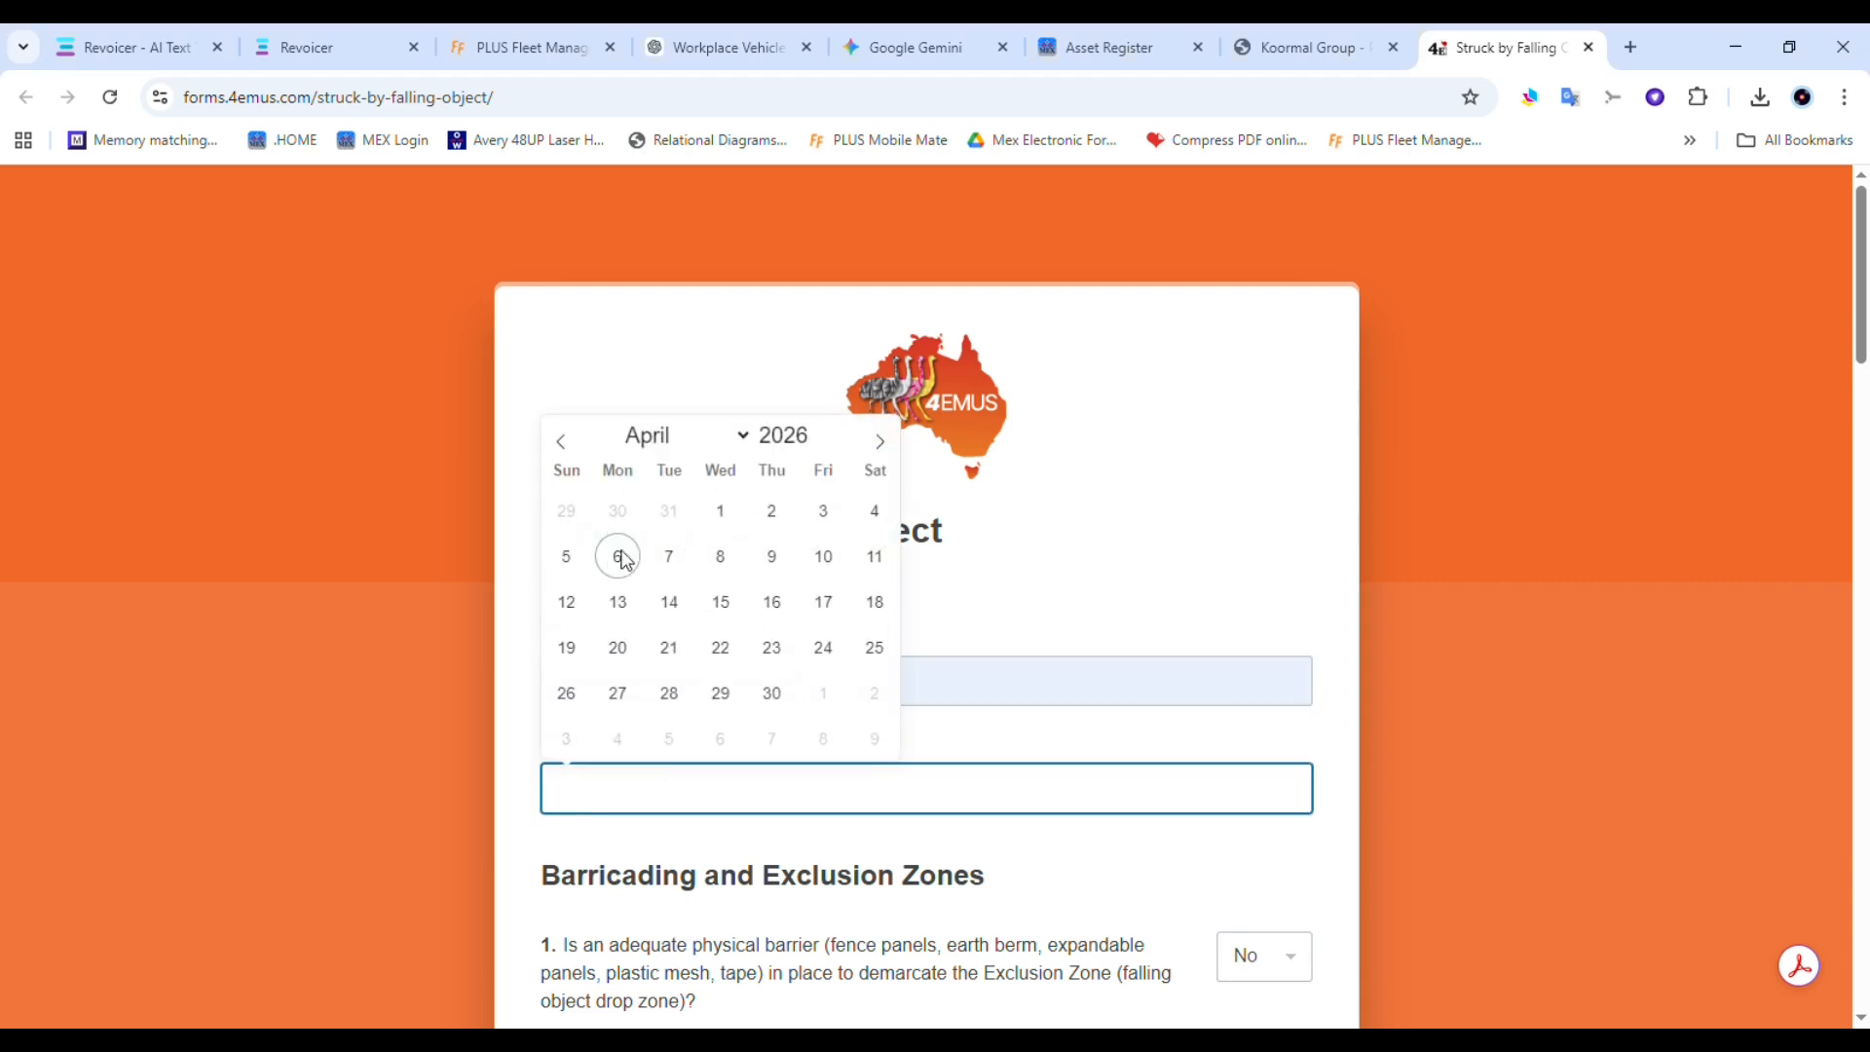
left_click(621, 561)
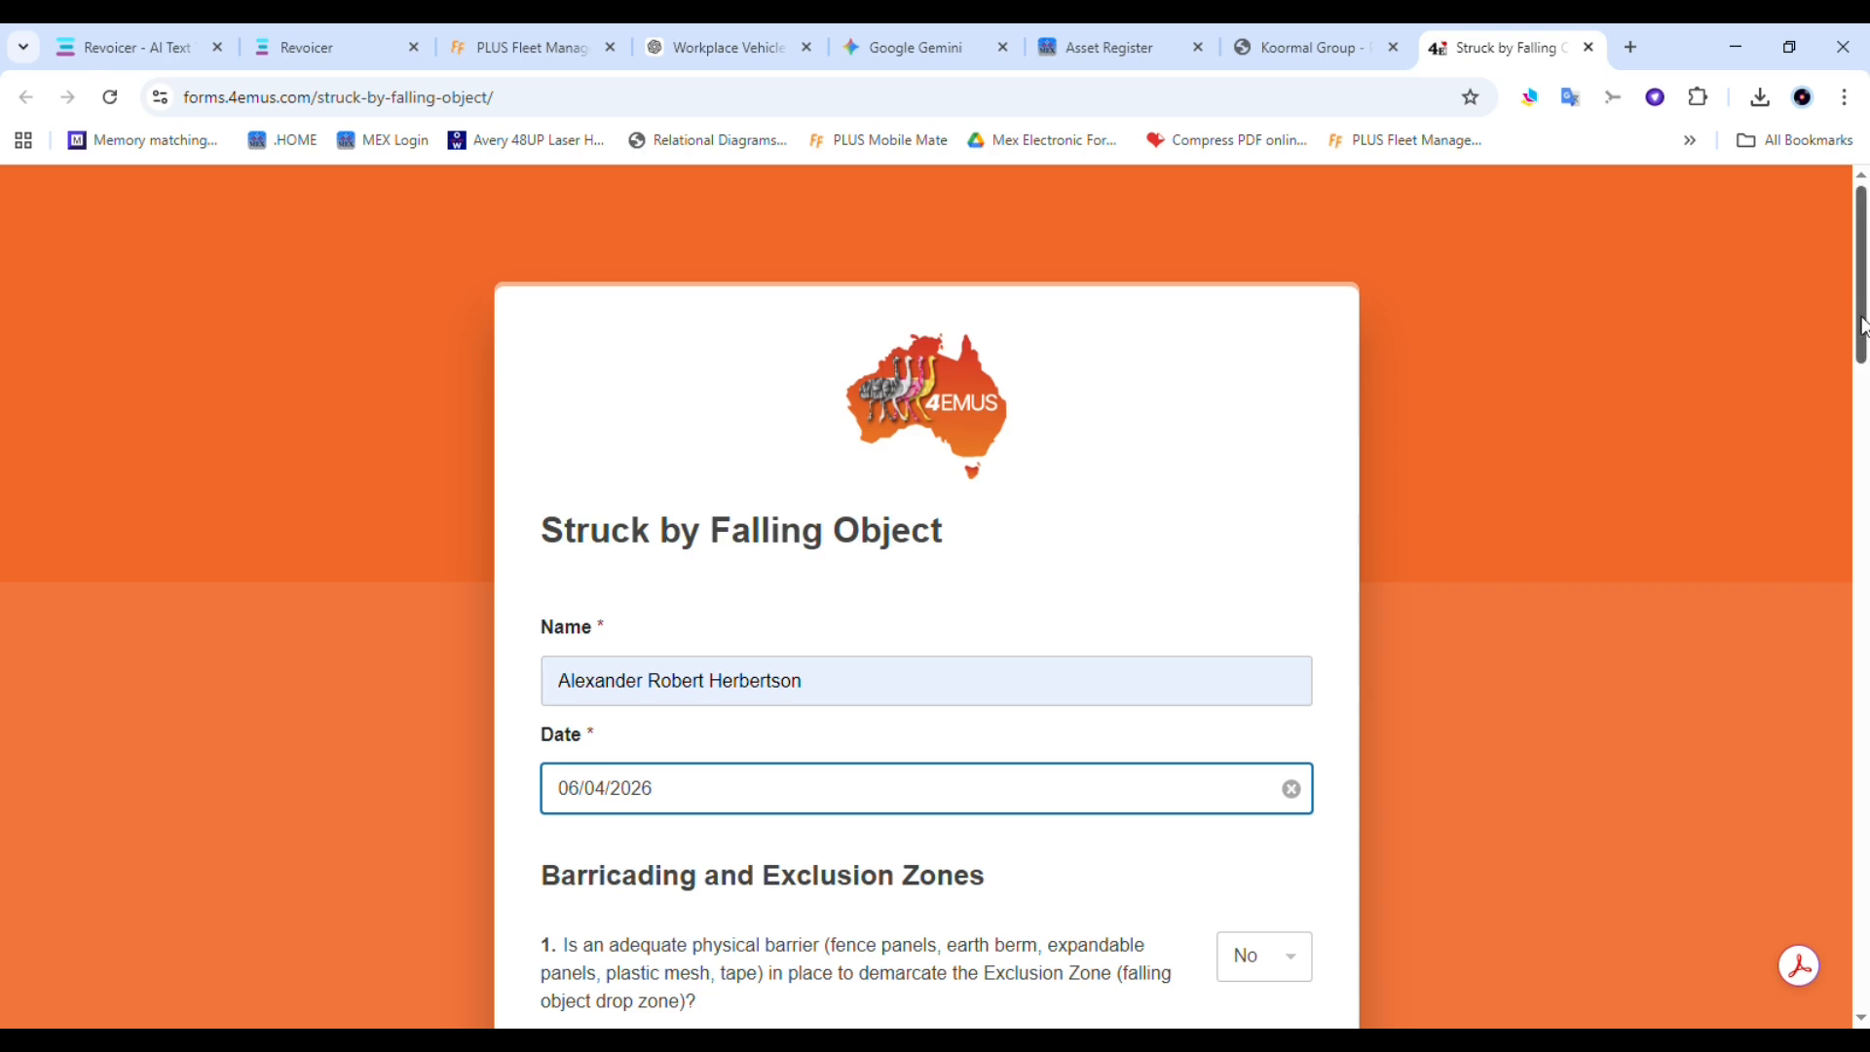
Answer Yes to both Barricading and Exclusion Zones questions and enter the comment "add comments in here"
scroll(1300, 477, "down", 5)
left_click(1295, 467)
left_click(1273, 510)
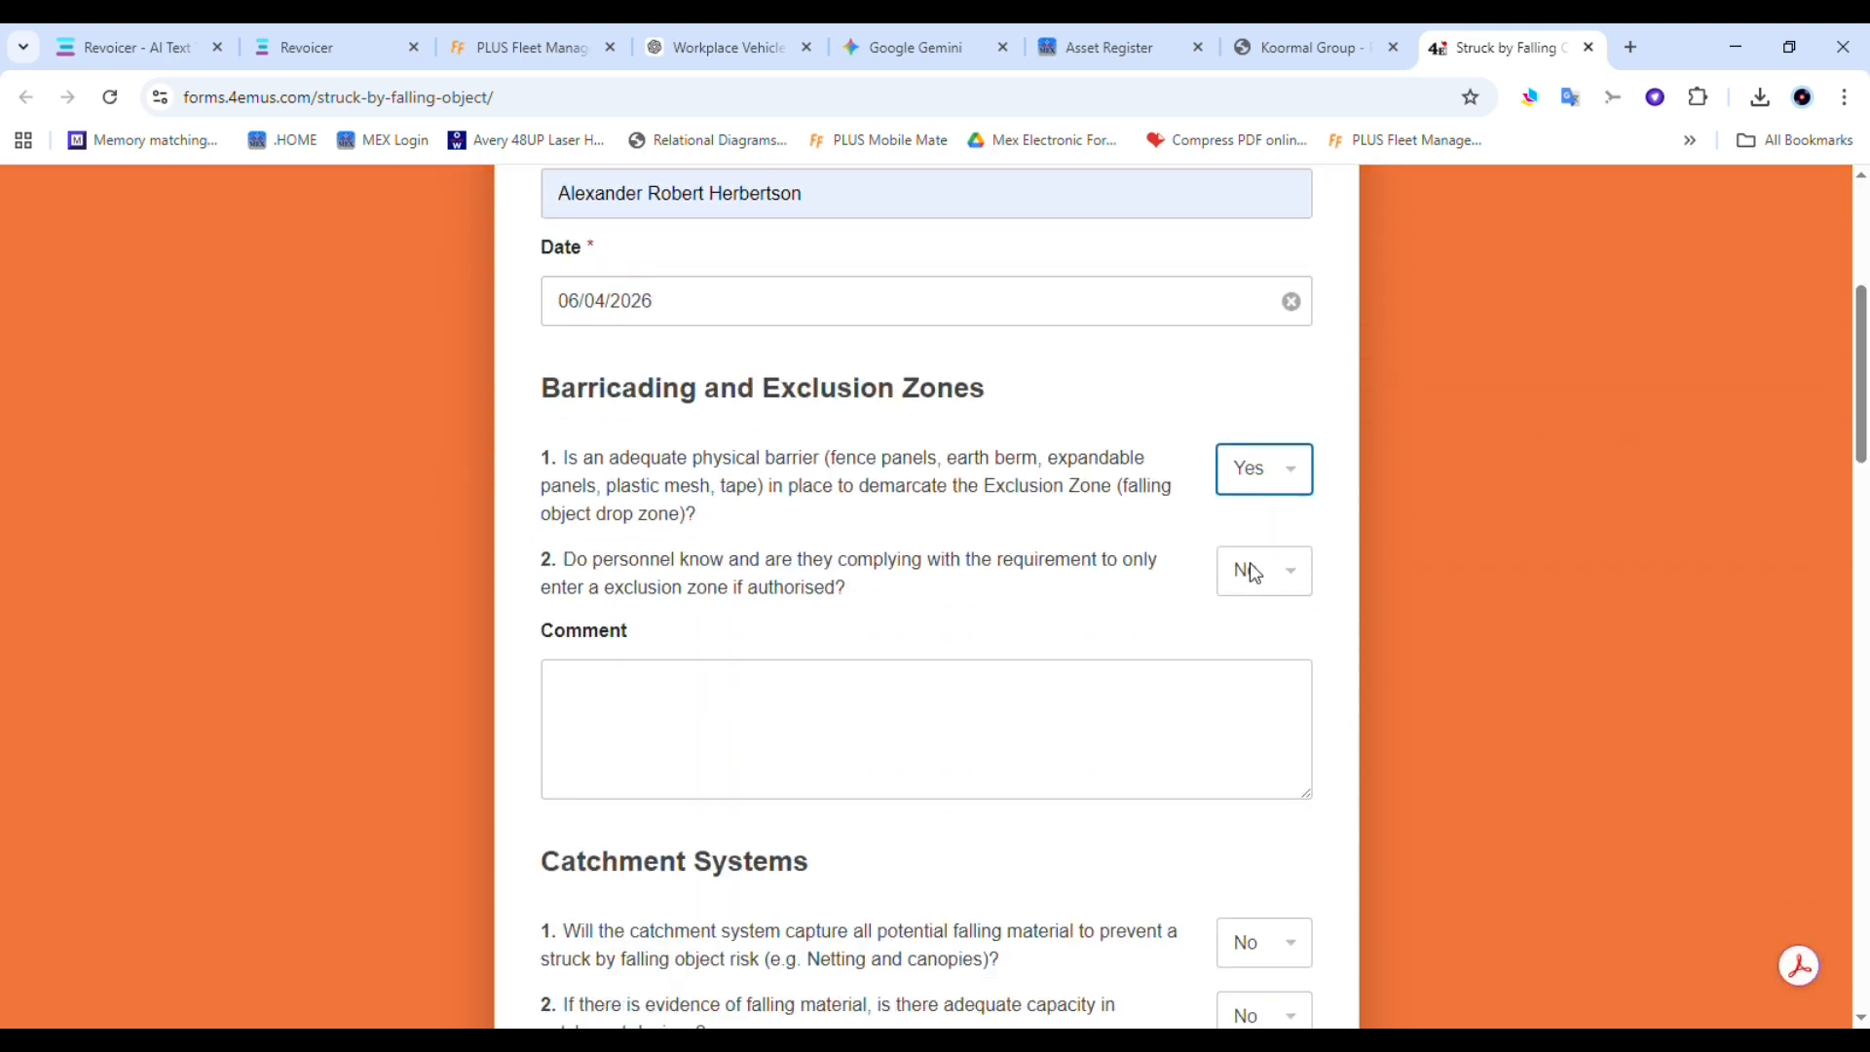
left_click(1281, 580)
left_click(1269, 613)
left_click(585, 704)
type("add comments in here")
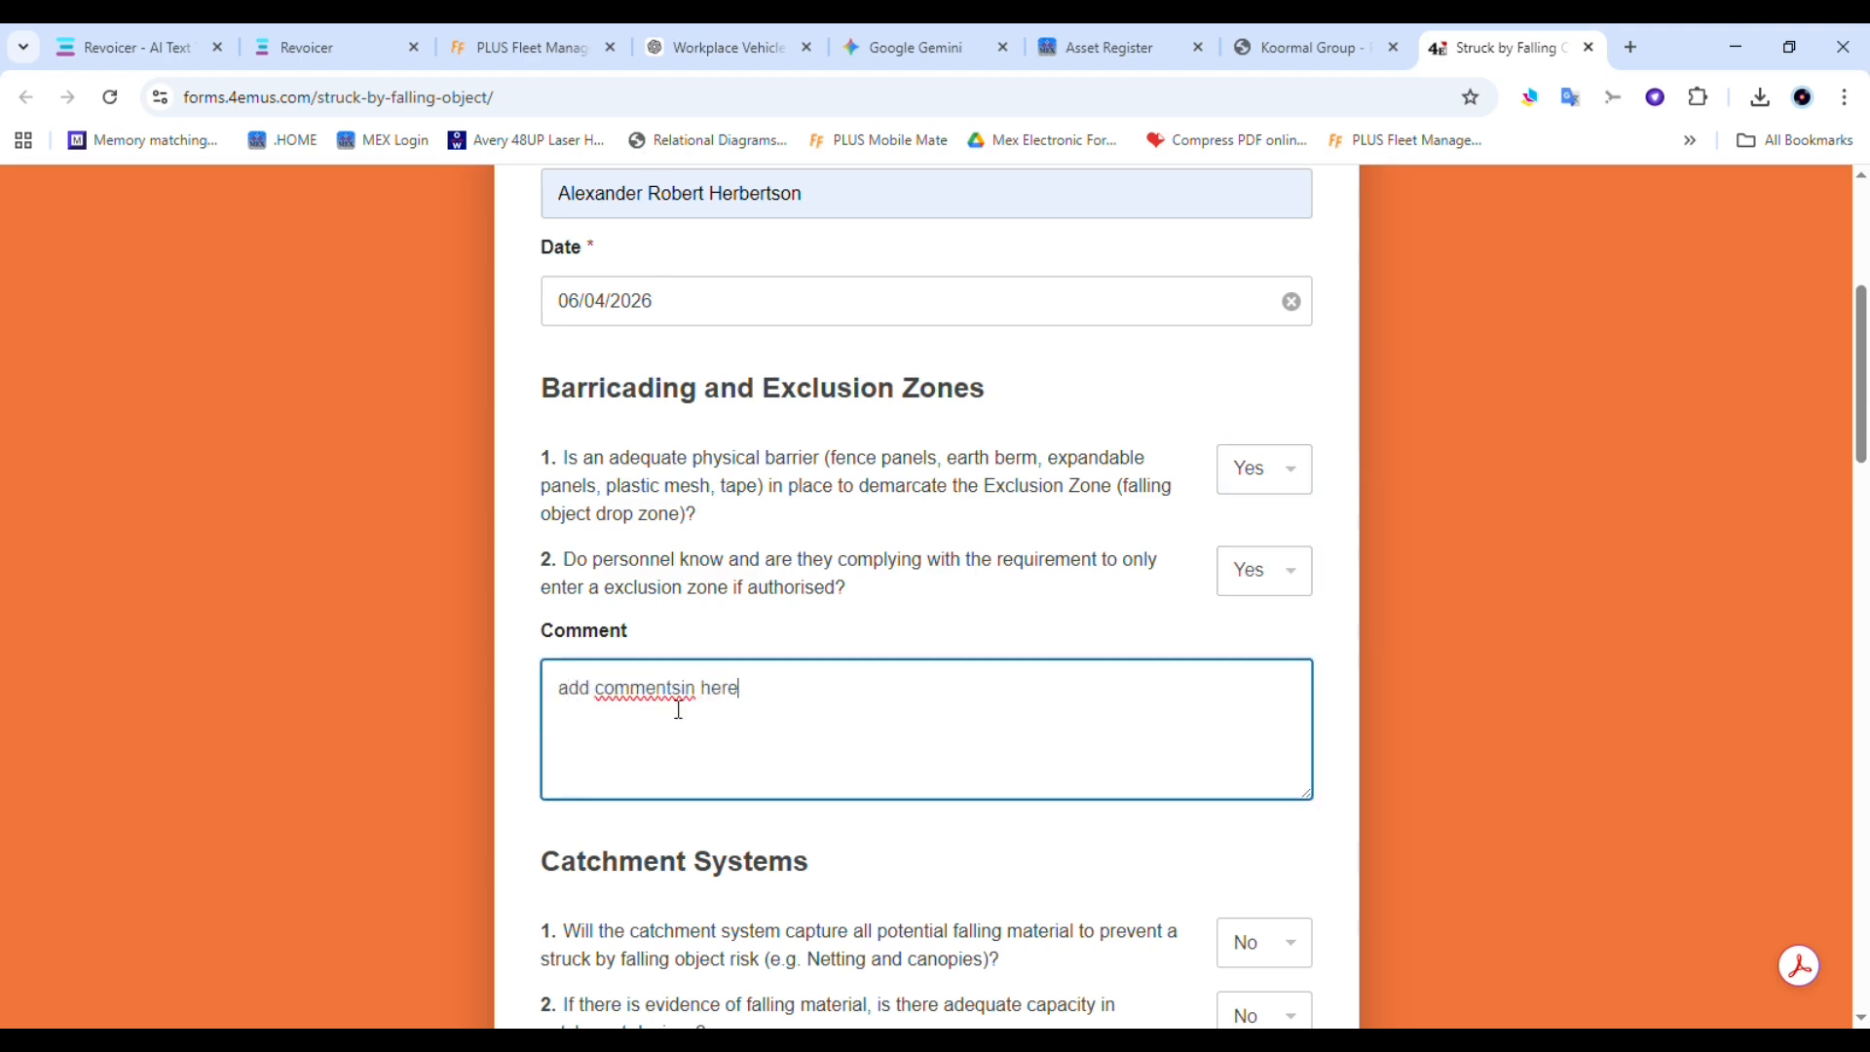
left_click(685, 693)
Answer the Catchment Systems questions in the Struck by Falling Object checklist
left_click_drag(1862, 404, 1548, 195)
left_click(1291, 465)
left_click(1286, 532)
left_click(1285, 547)
left_click(1256, 639)
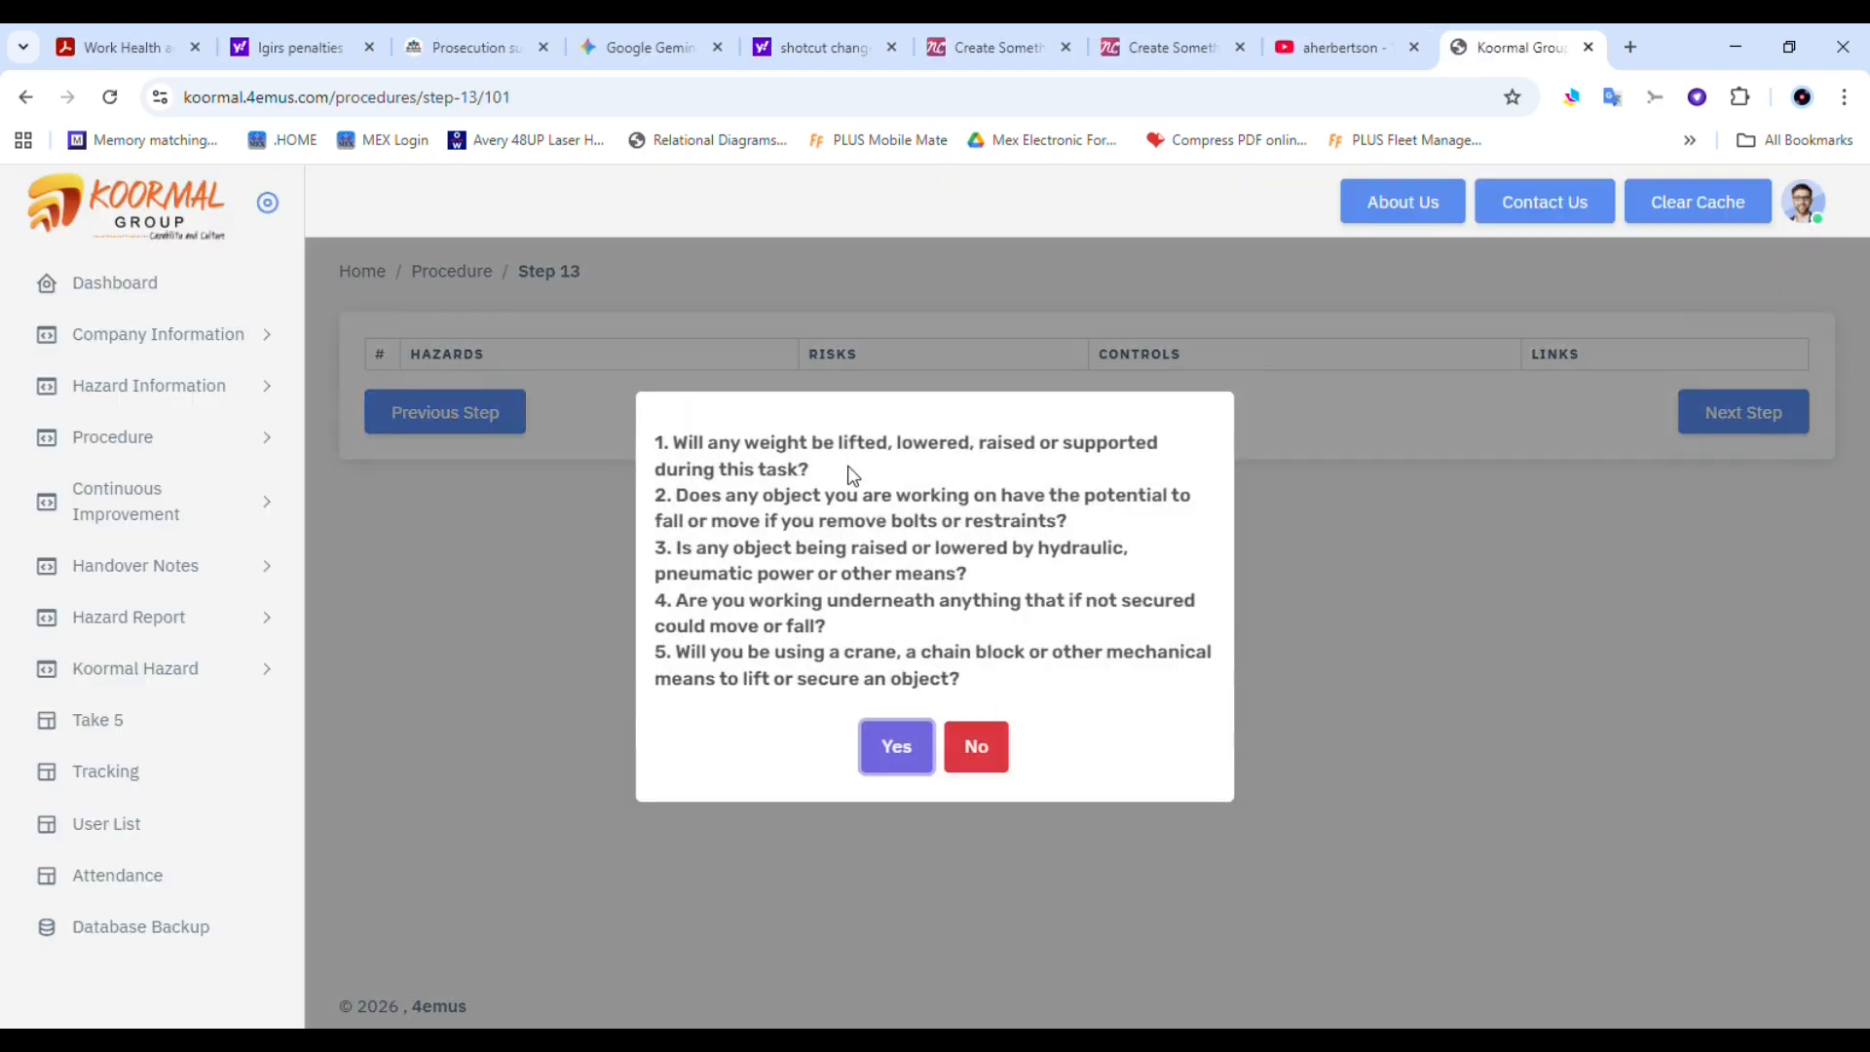
Answer Yes to the weight lifting and support questions and Yes to possible entanglement in rotating equipment
left_click(897, 748)
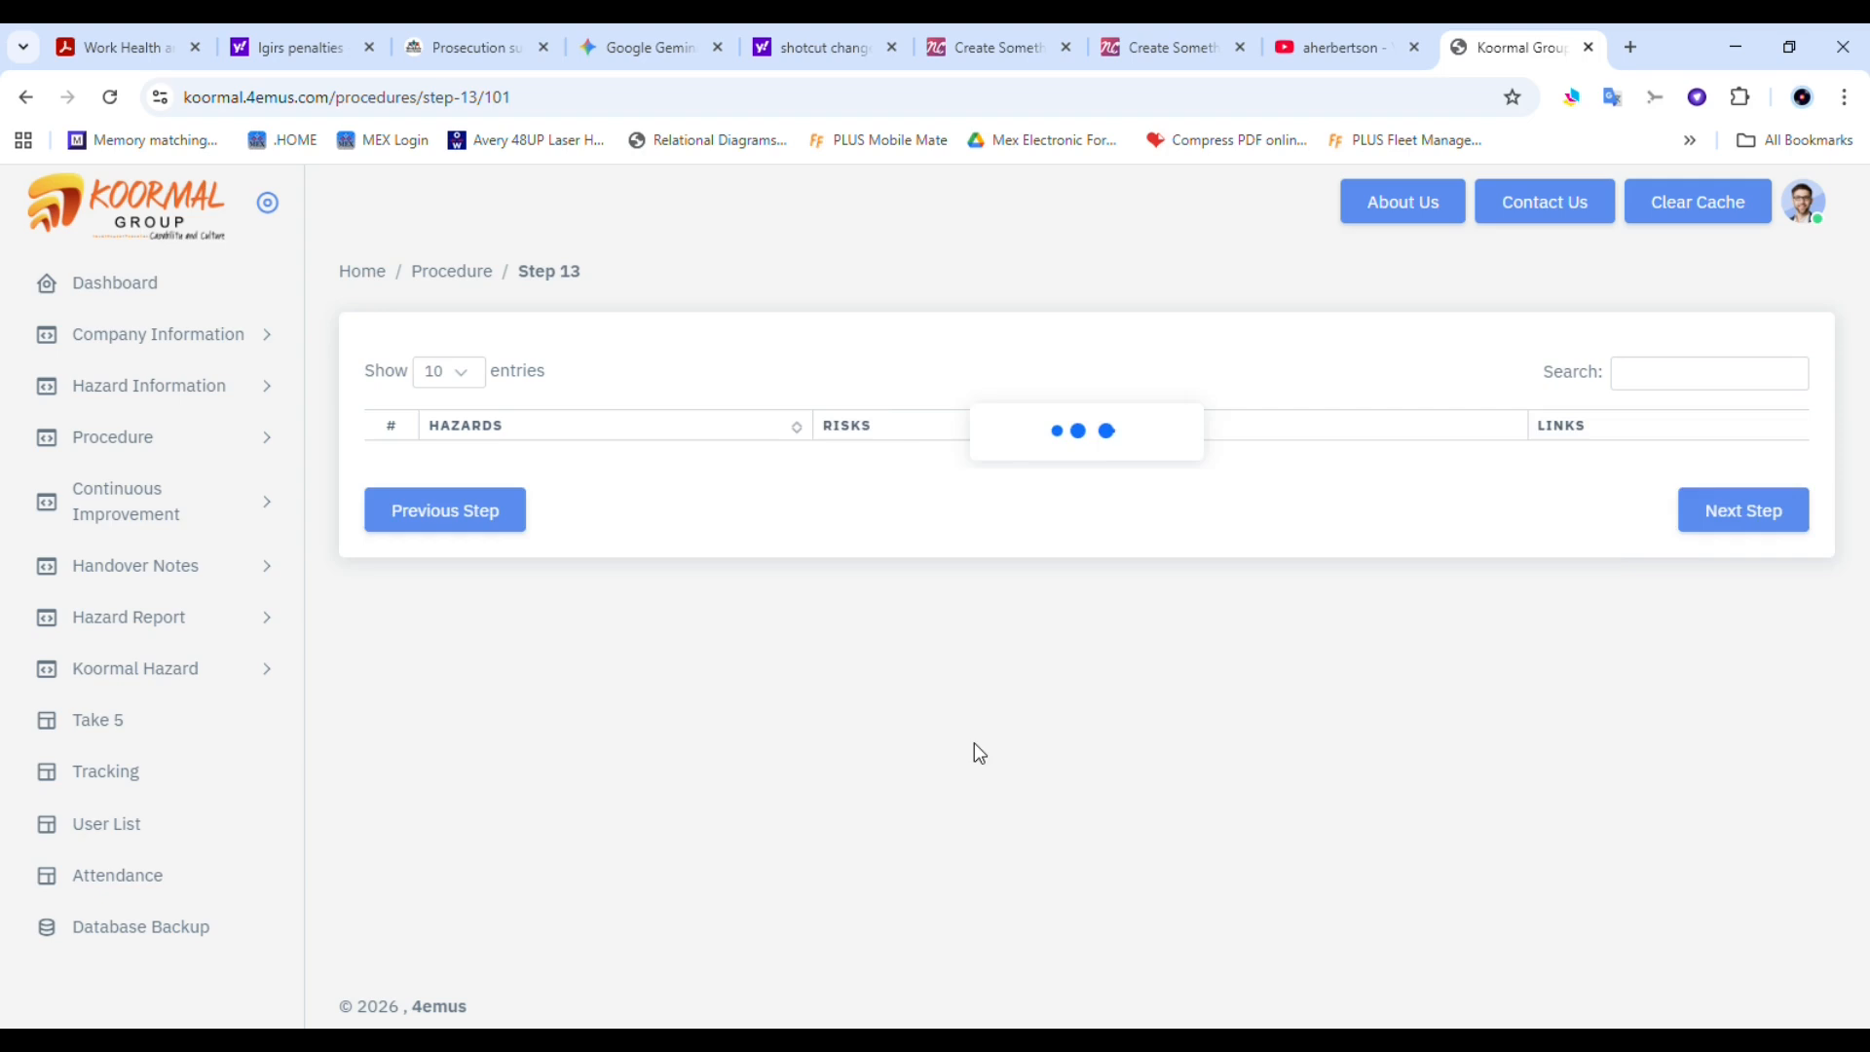
left_click(1739, 653)
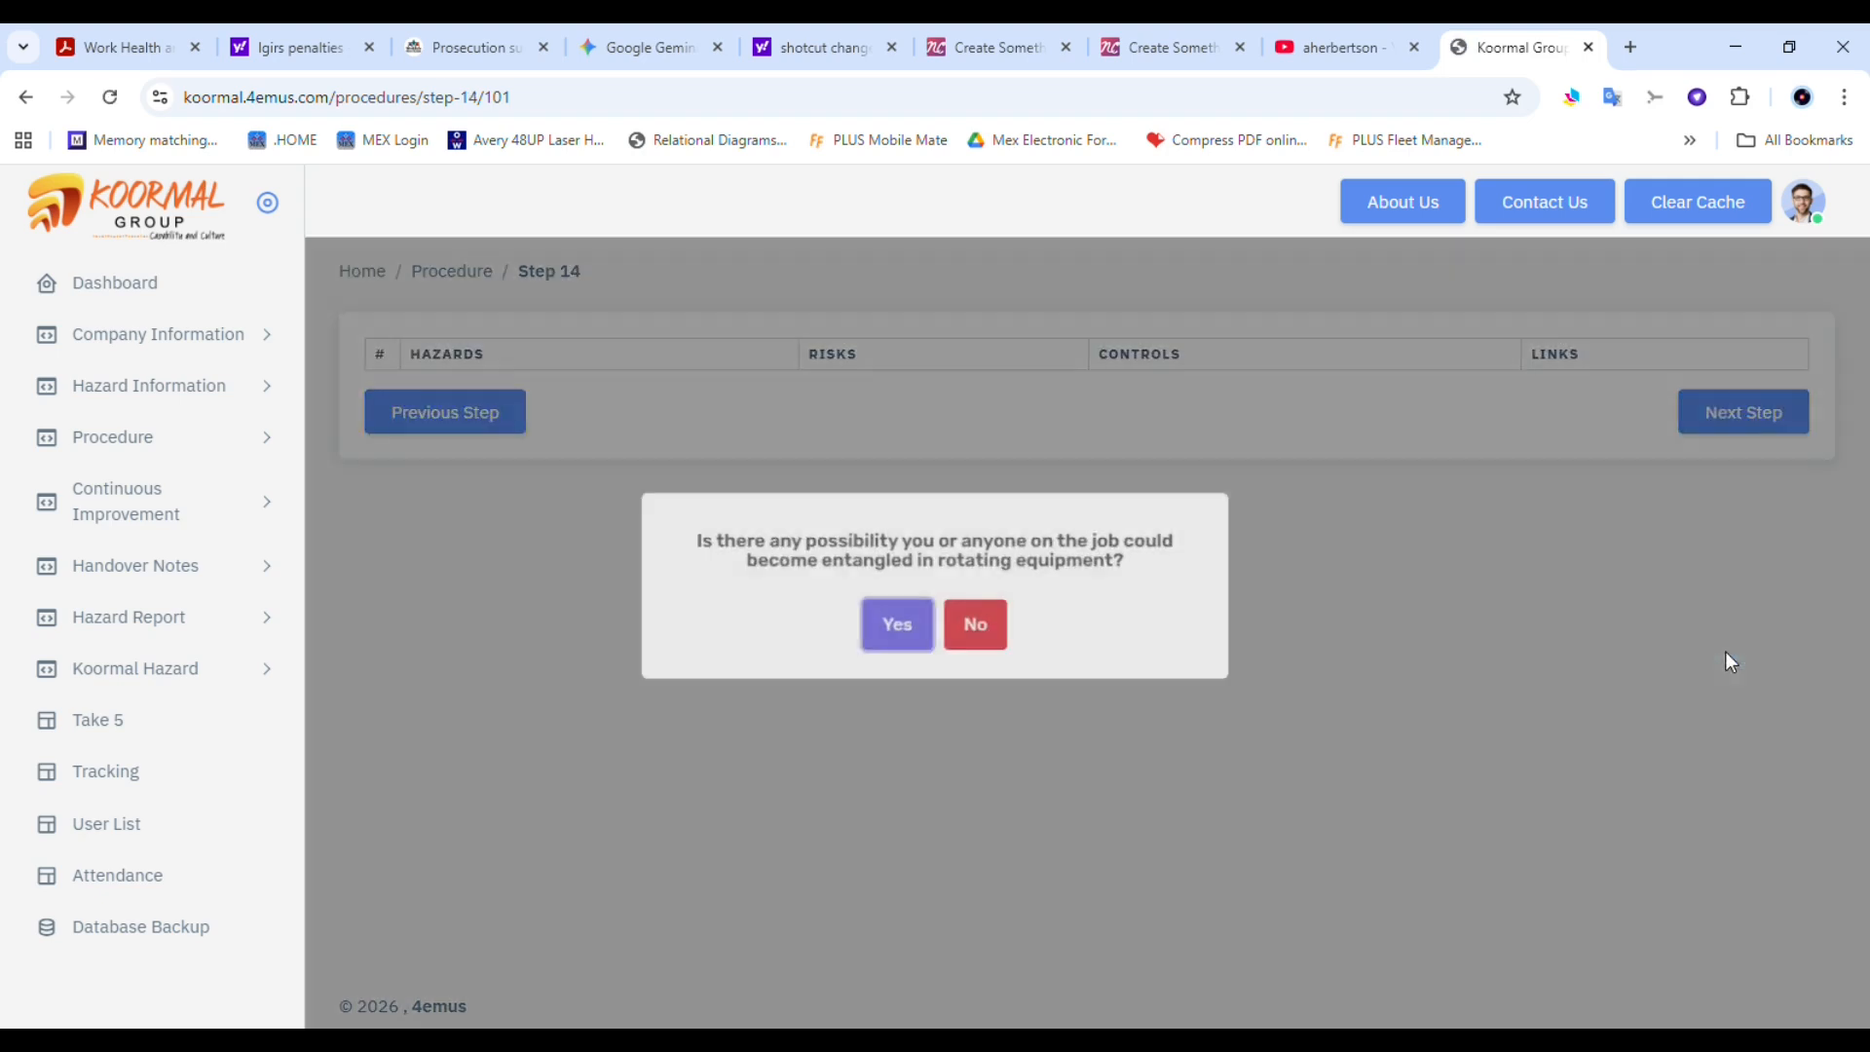
left_click(893, 639)
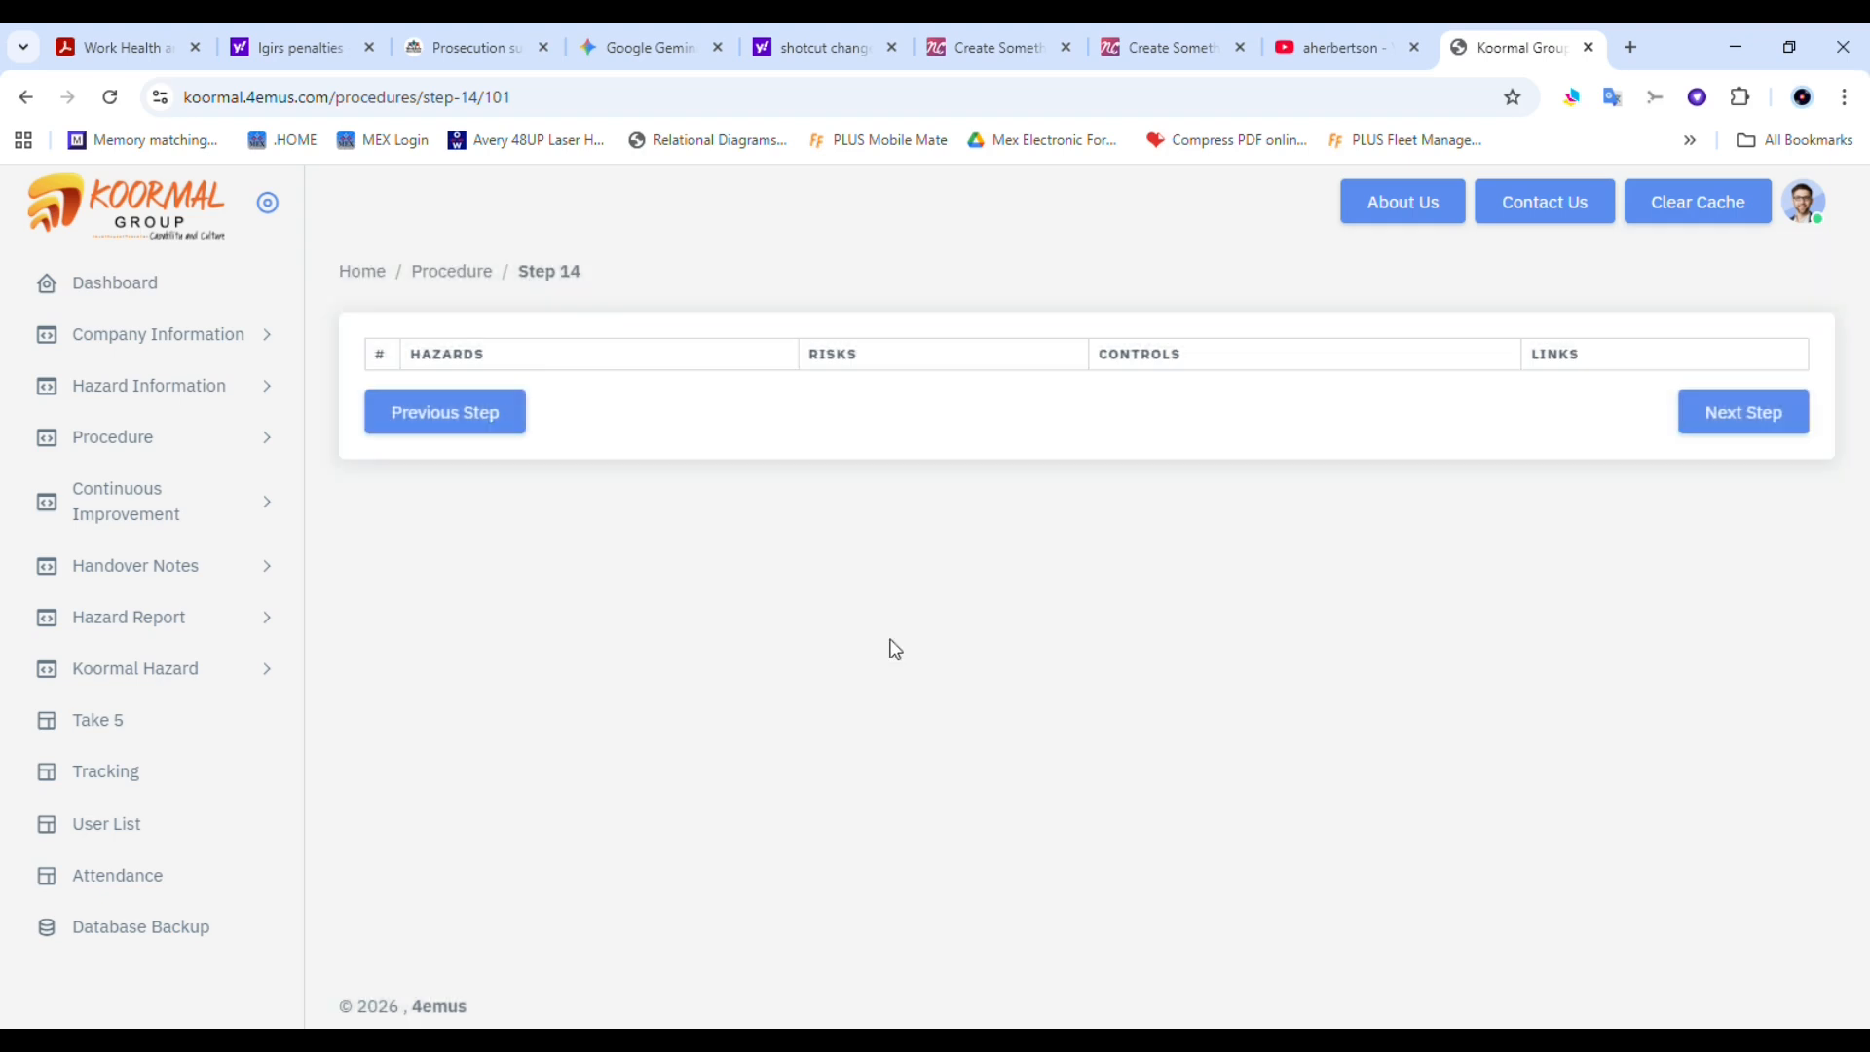
Answer No to falling from one level to another and submit the procedure without selecting any other fatality risks
left_click(1766, 667)
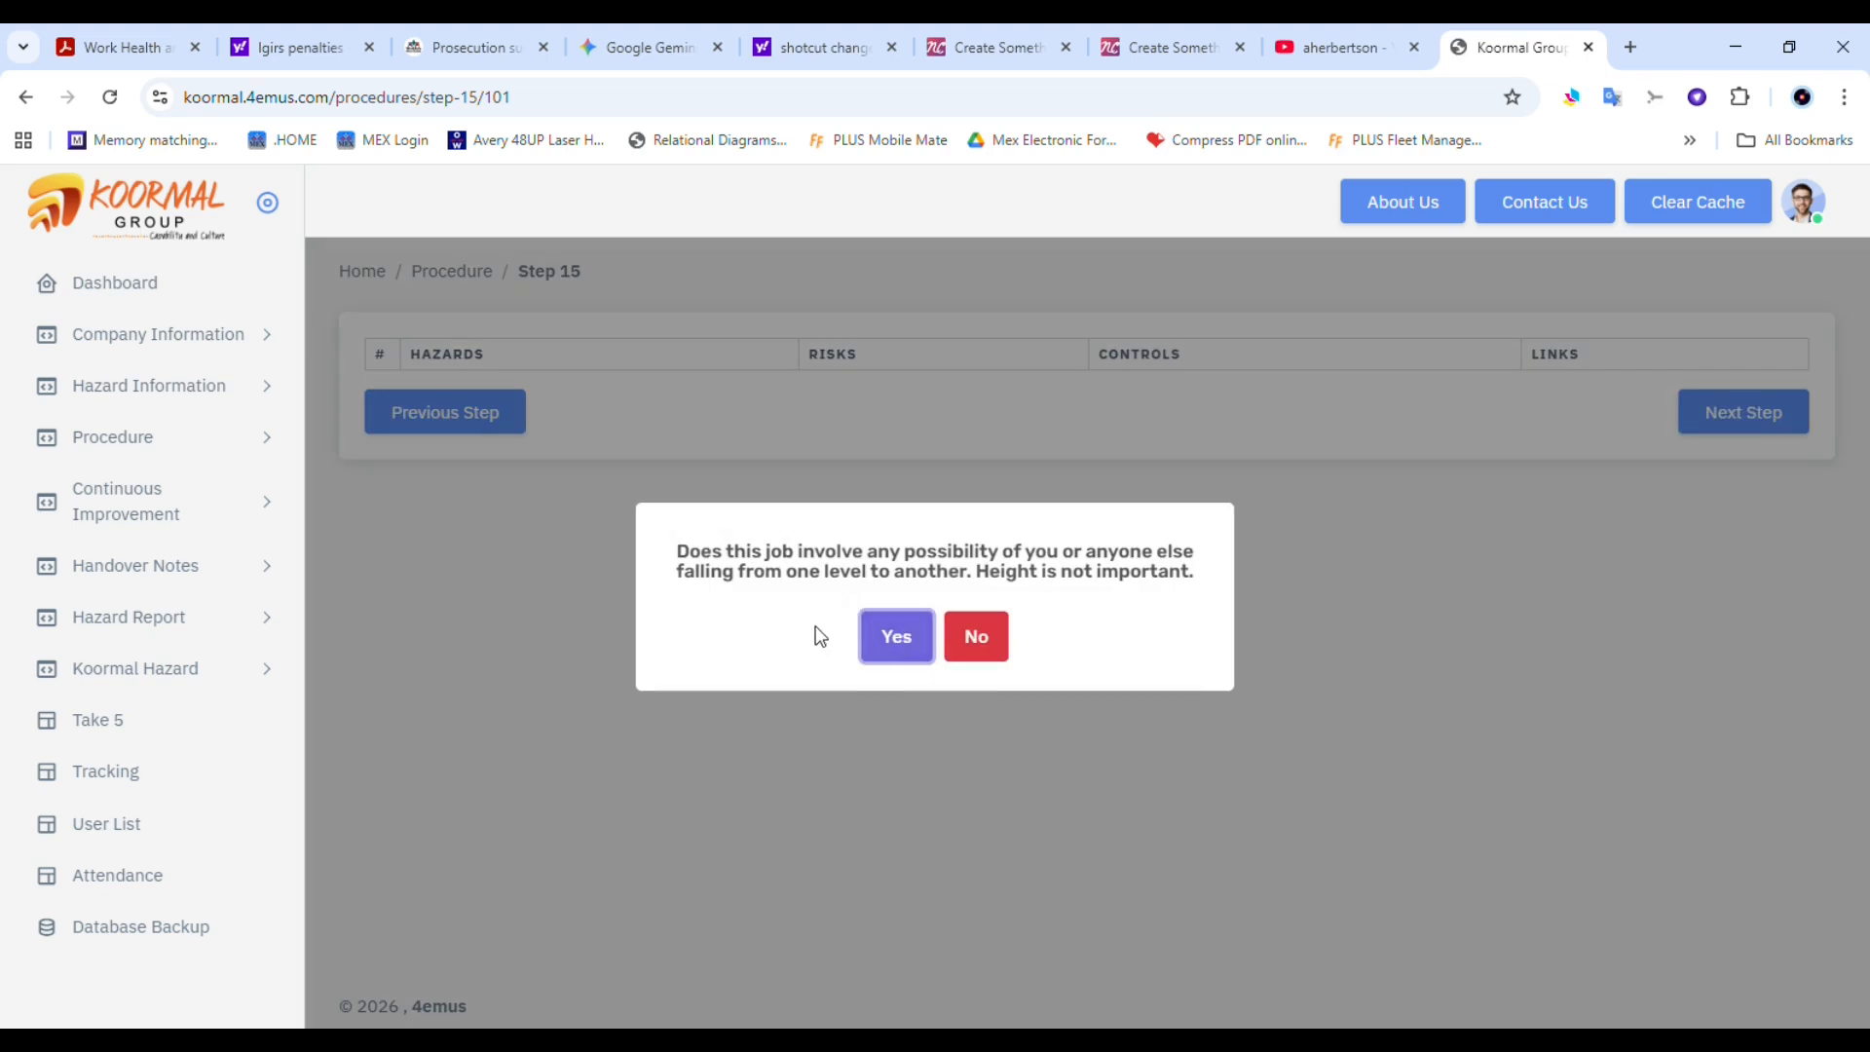
left_click(981, 631)
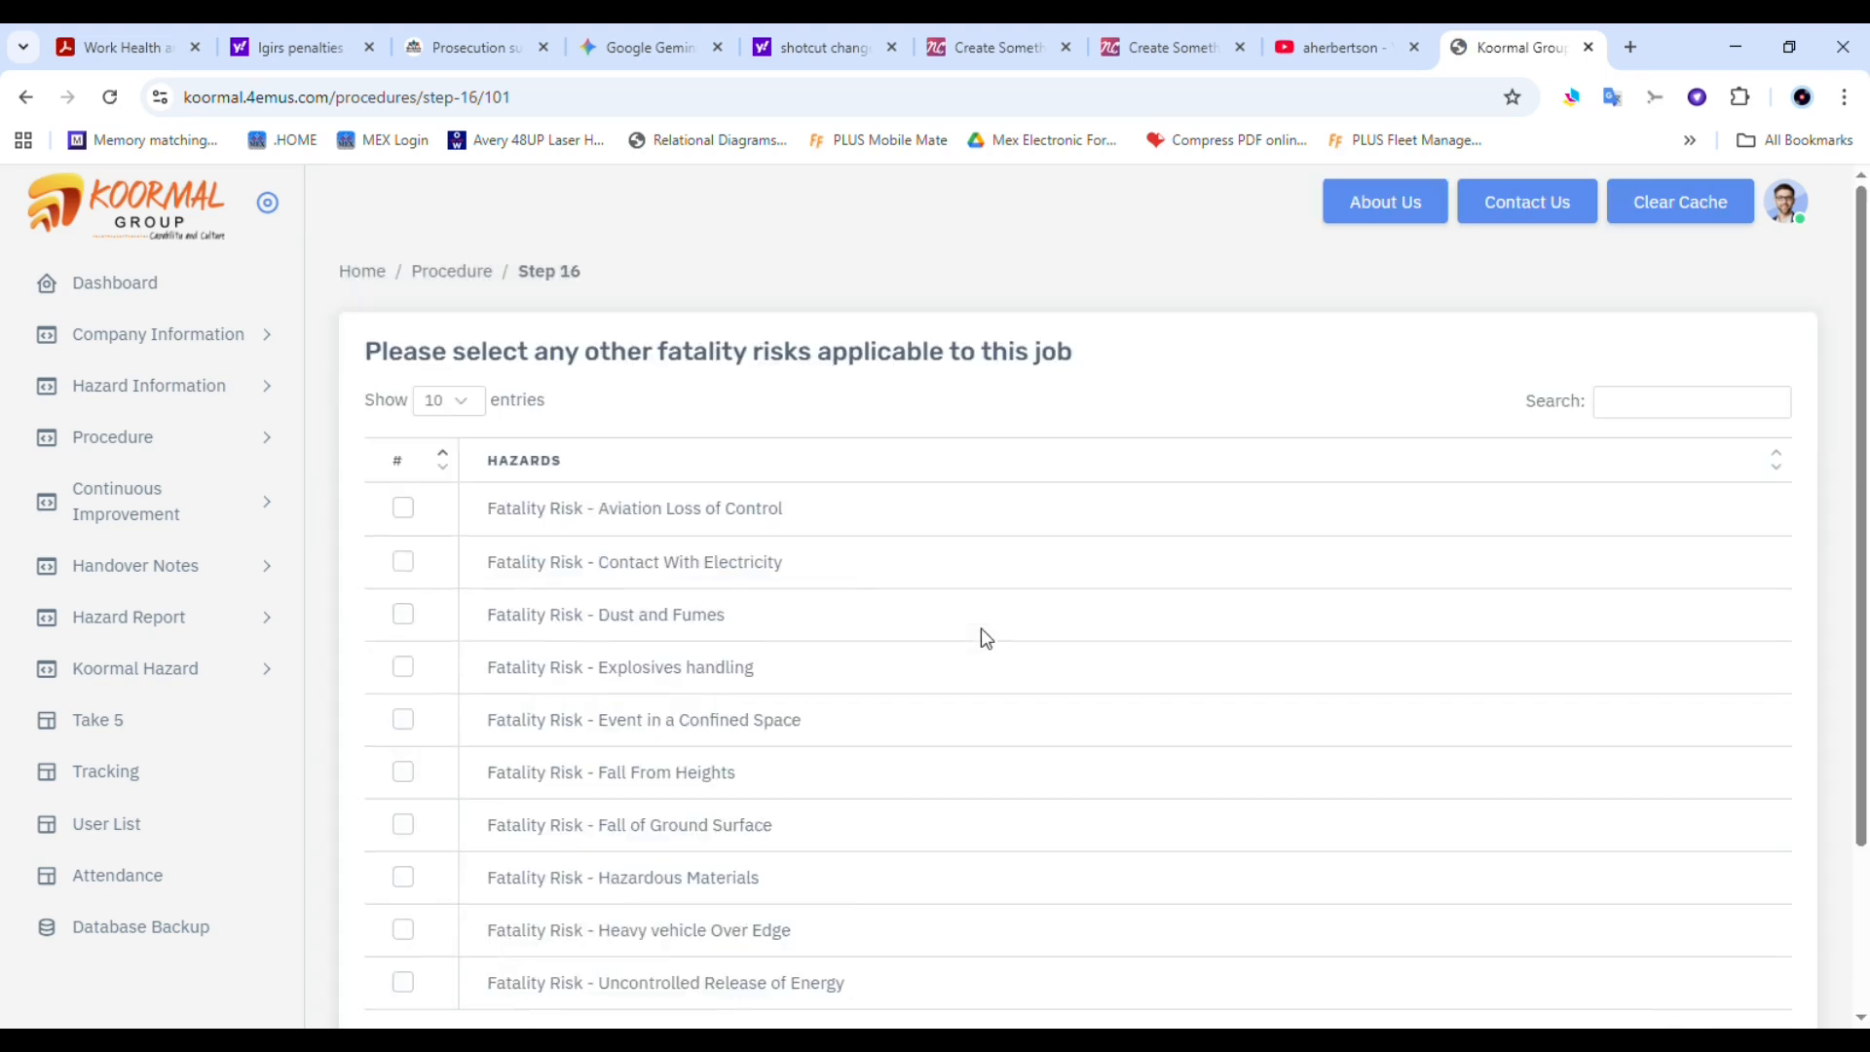
left_click_drag(1853, 419, 1865, 576)
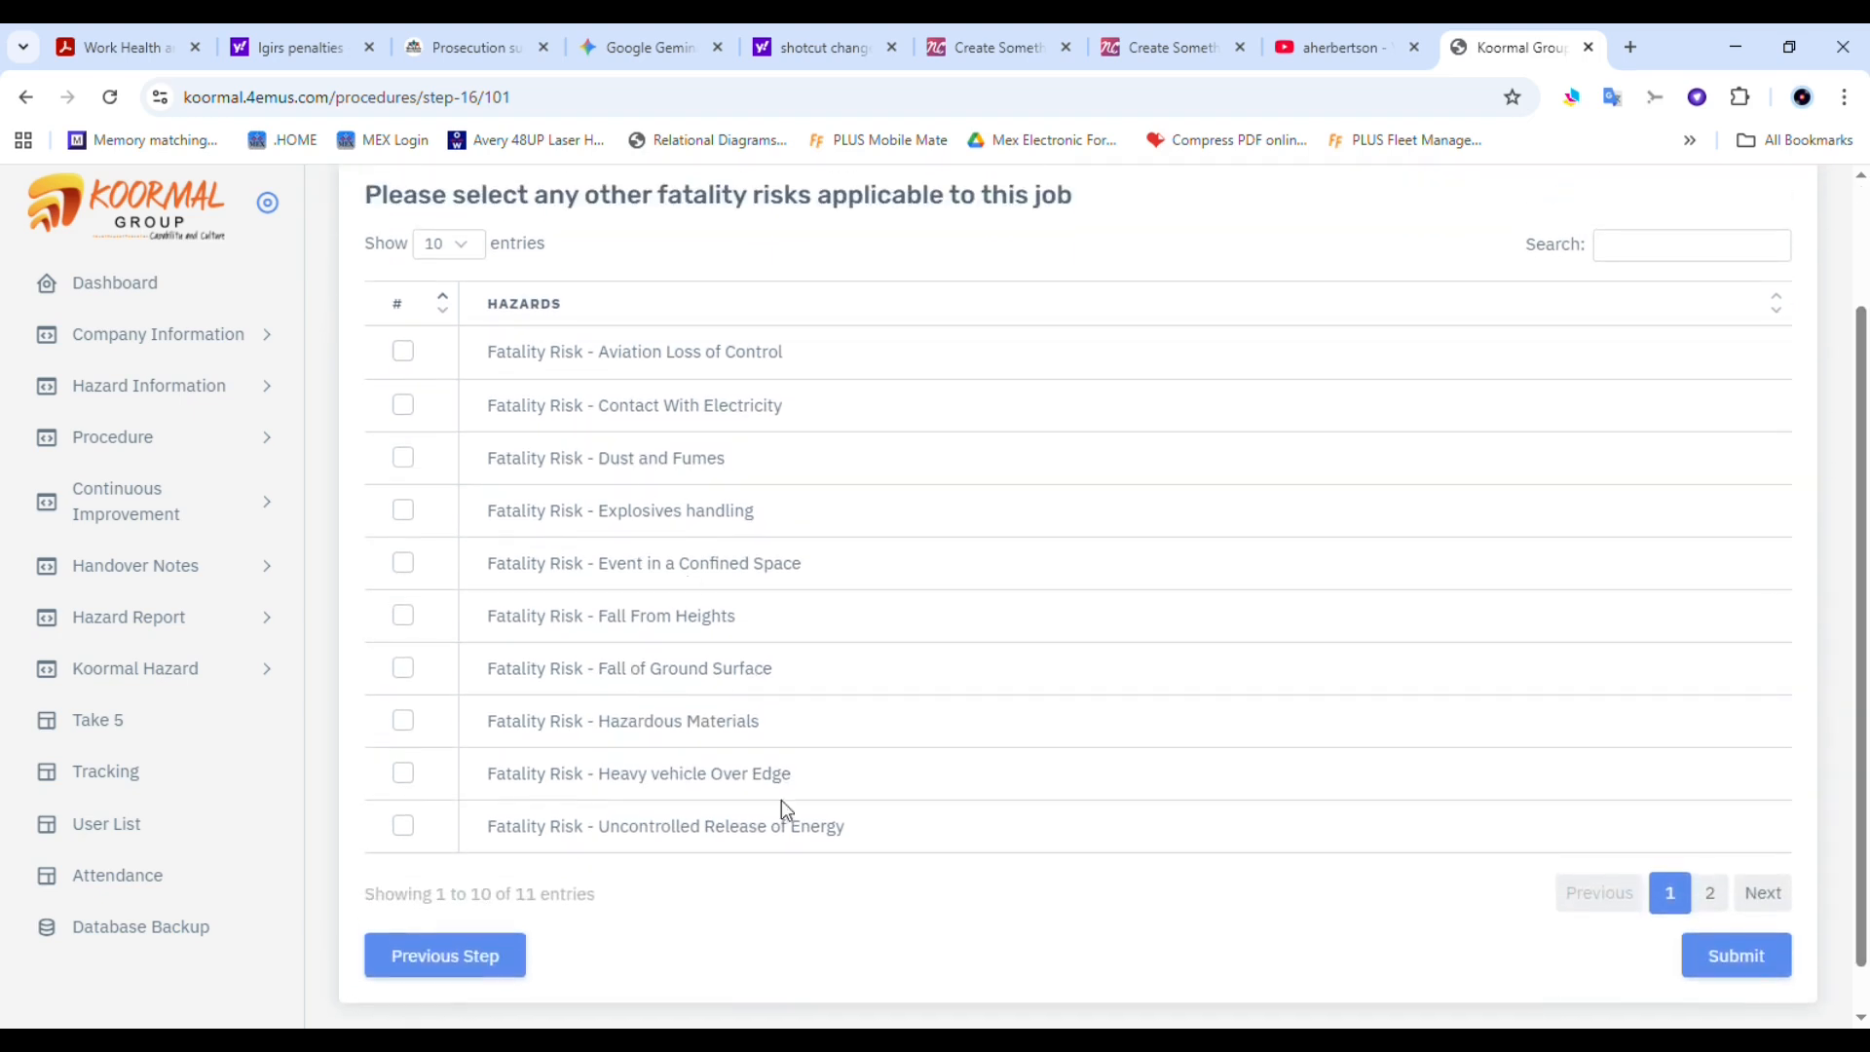
left_click(1745, 959)
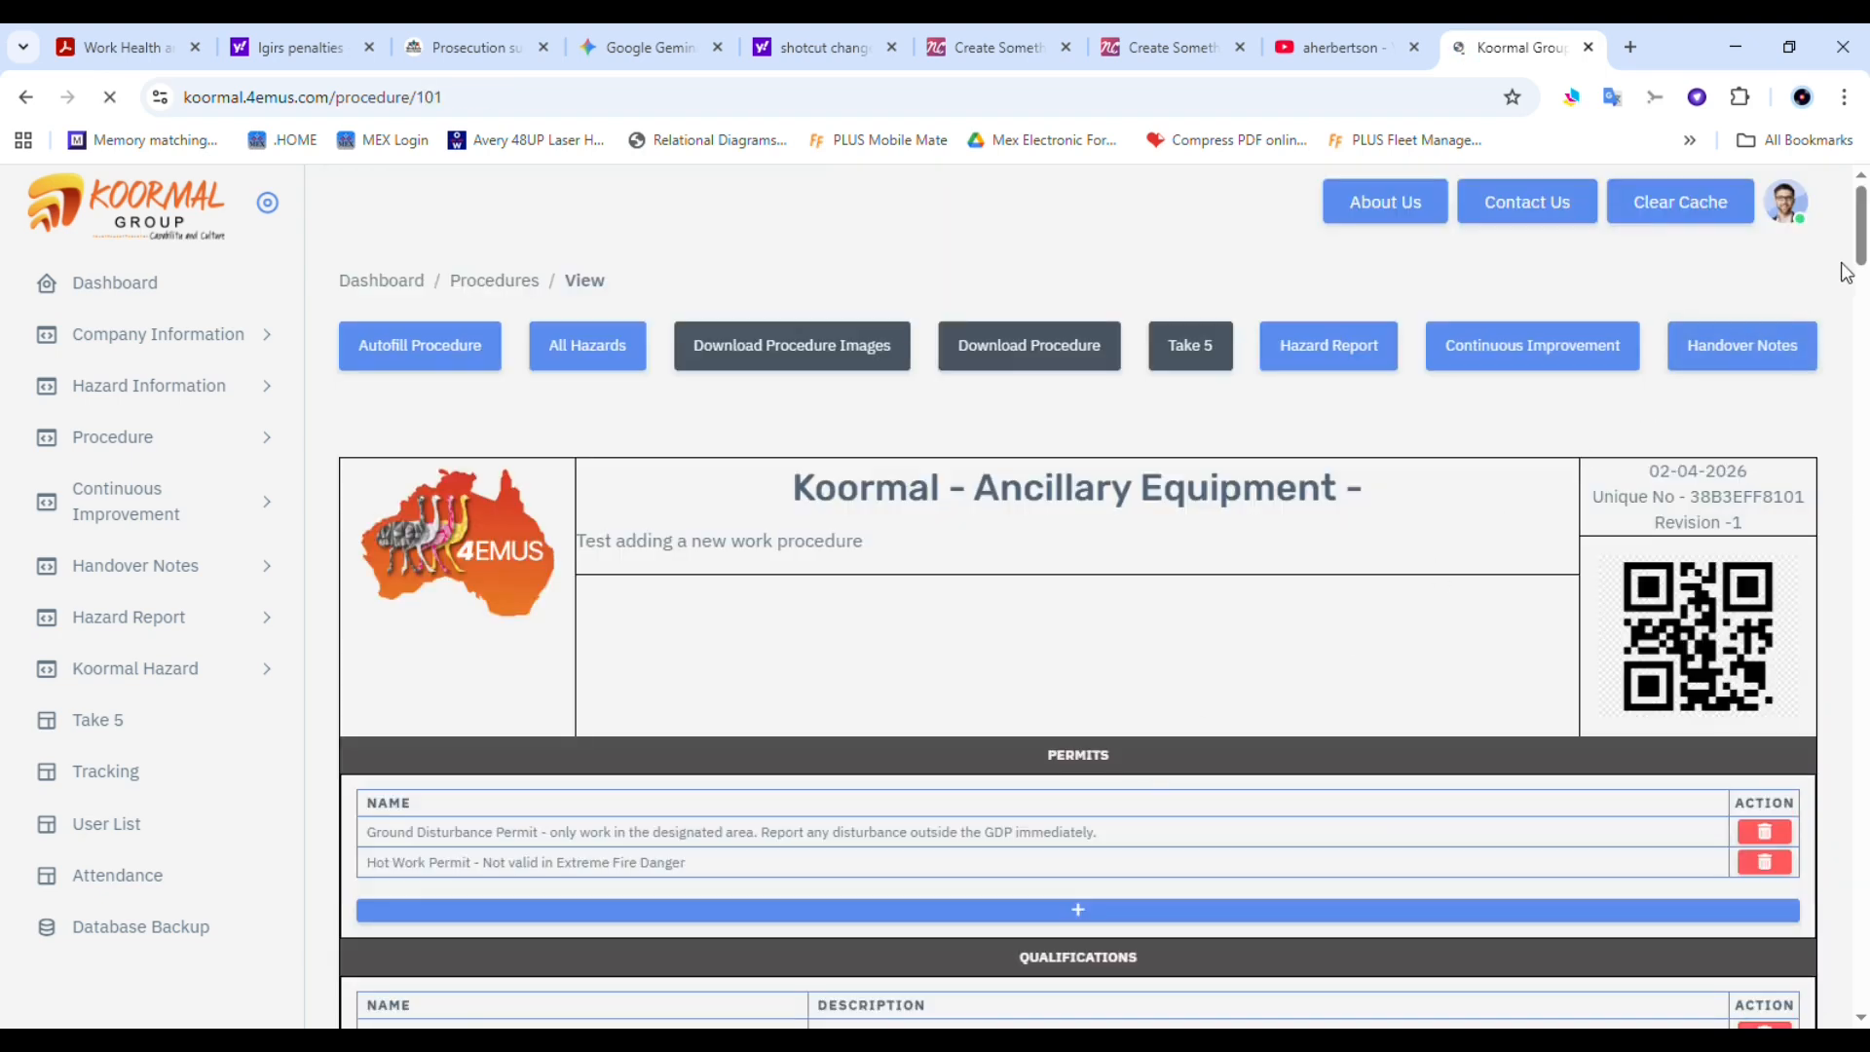
Look through the procedure's hazard tables and examine the linked site lightning procedure on the Safety and Medical page
left_click_drag(1861, 238, 1862, 973)
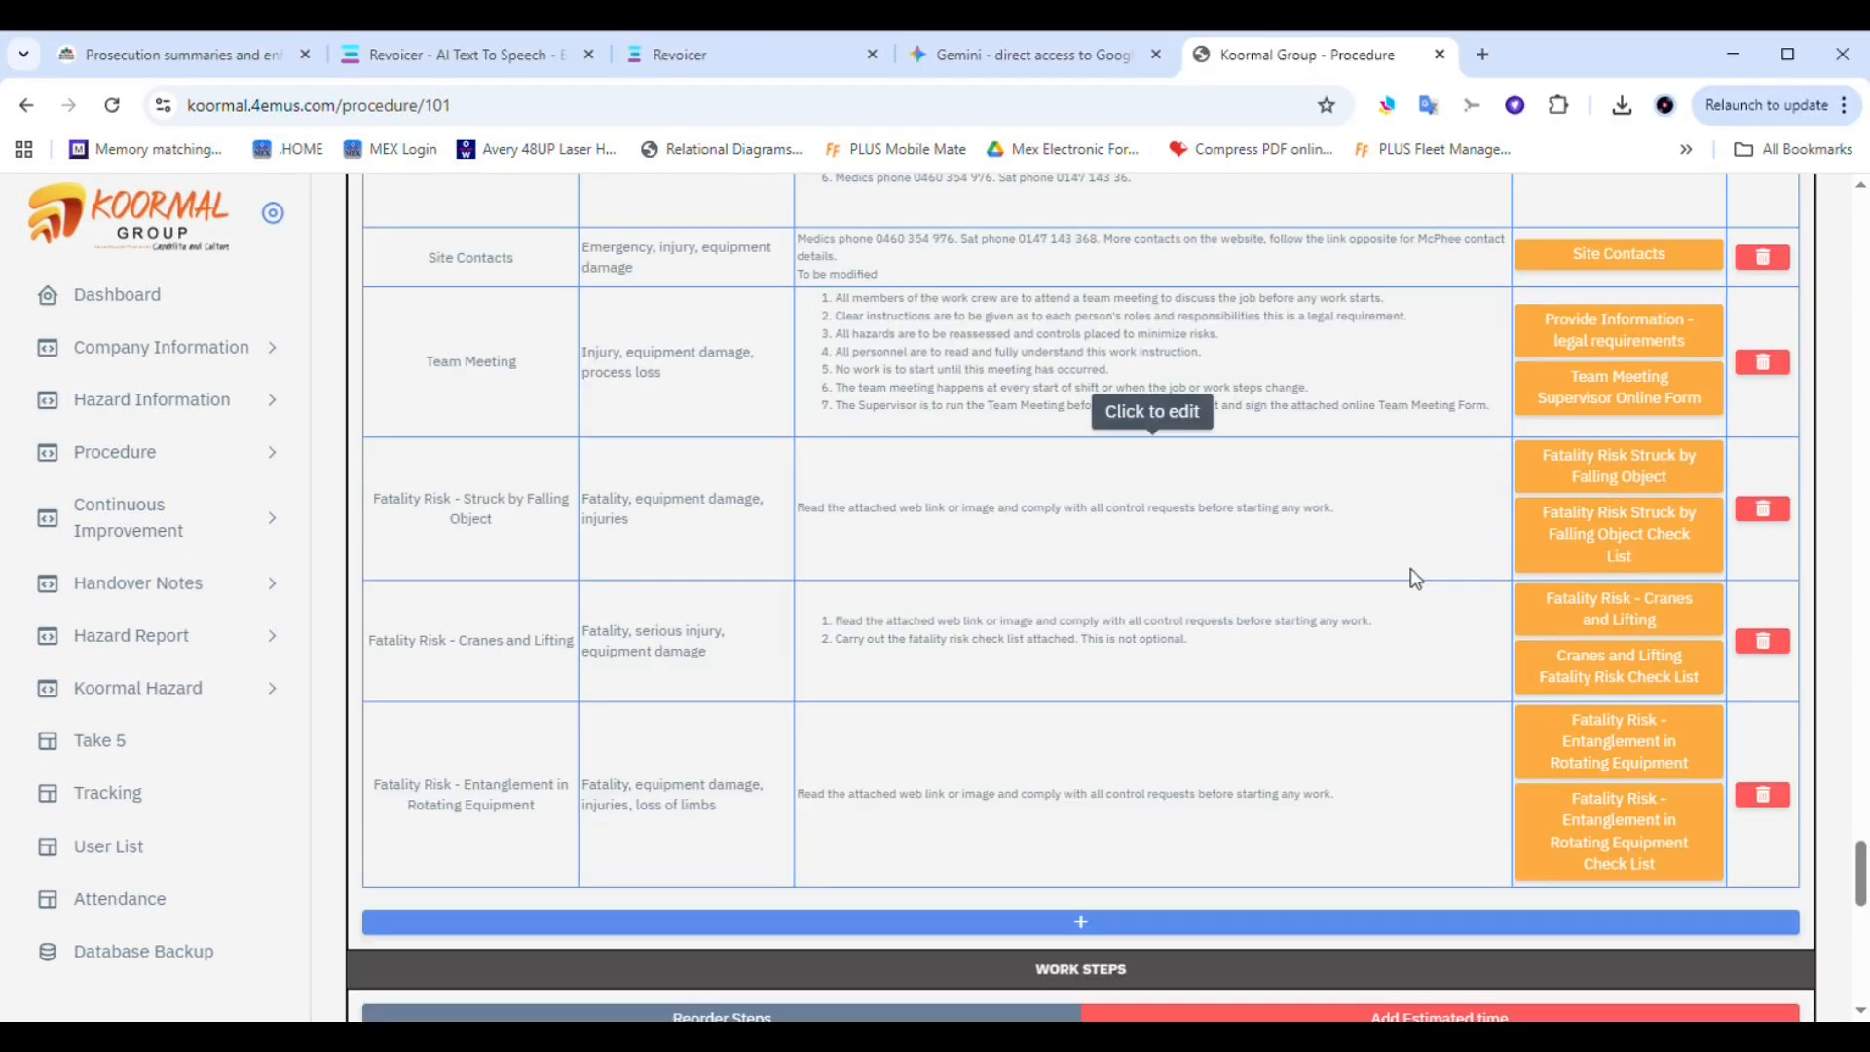
left_click_drag(1861, 888, 1861, 639)
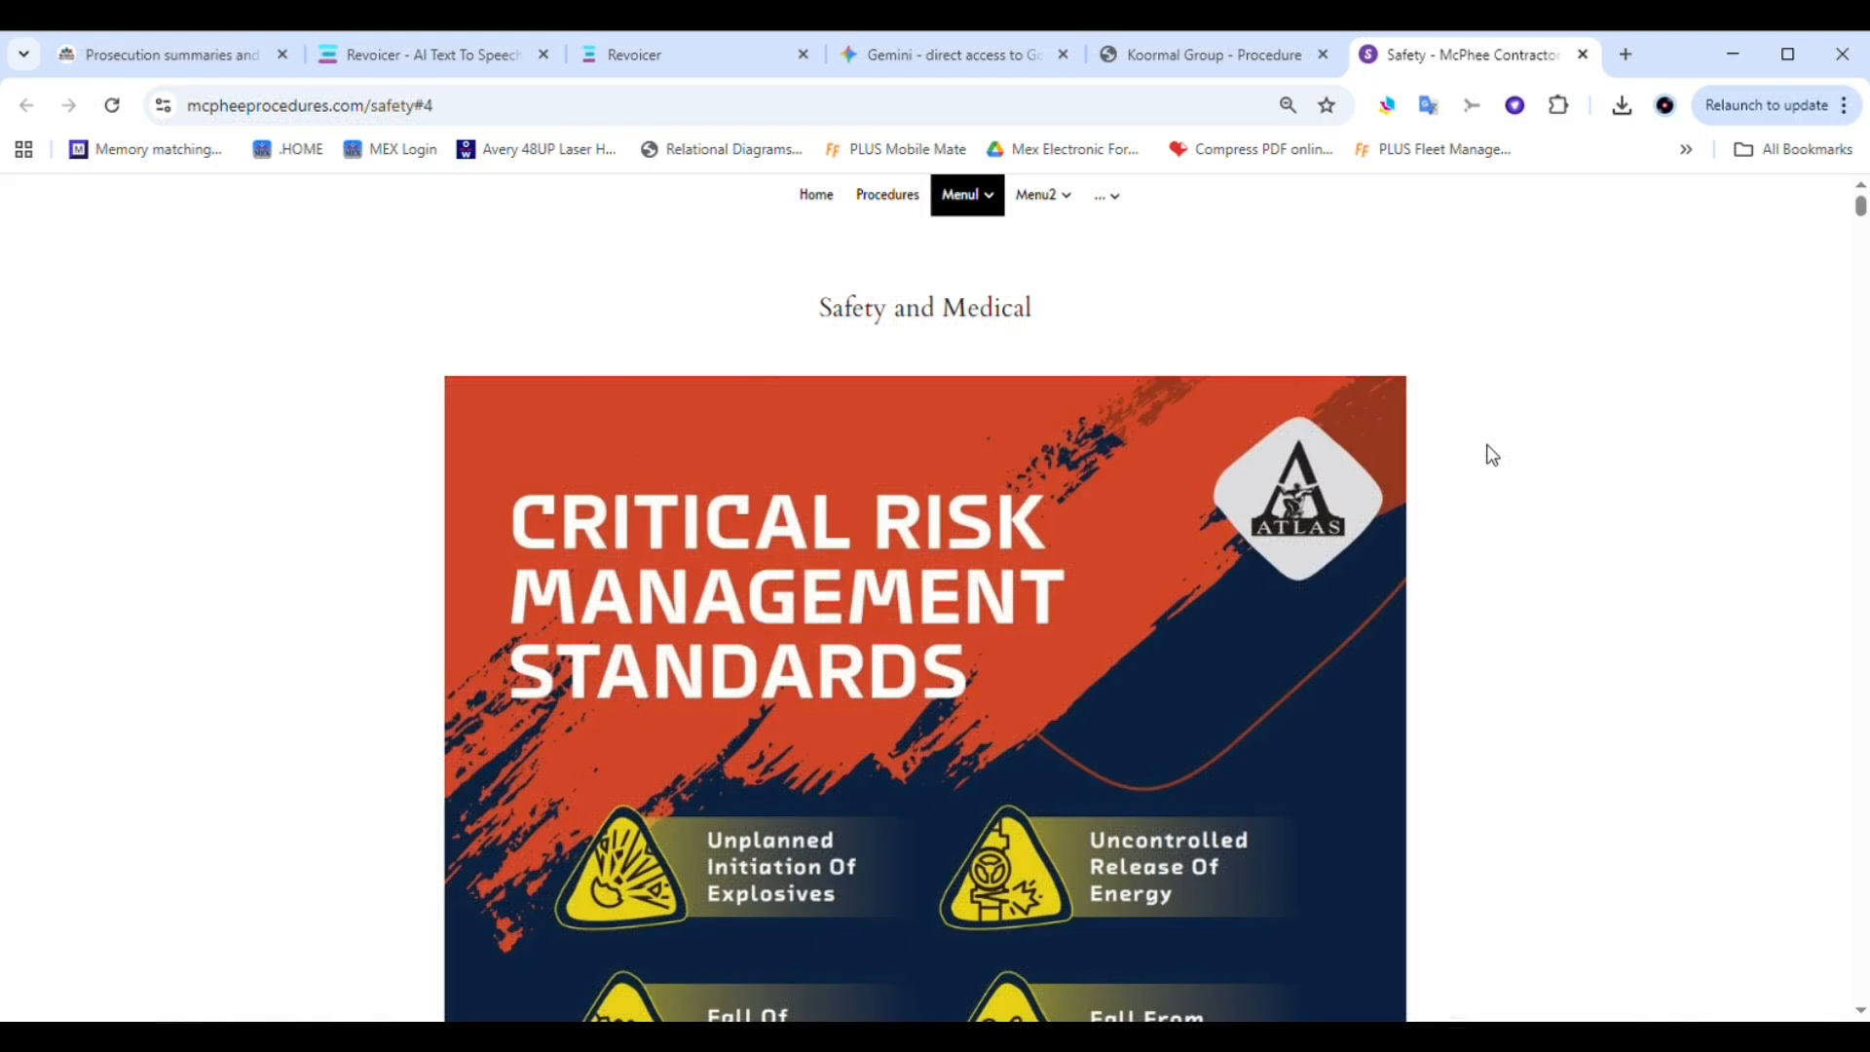
scroll(1486, 448, "down", 15)
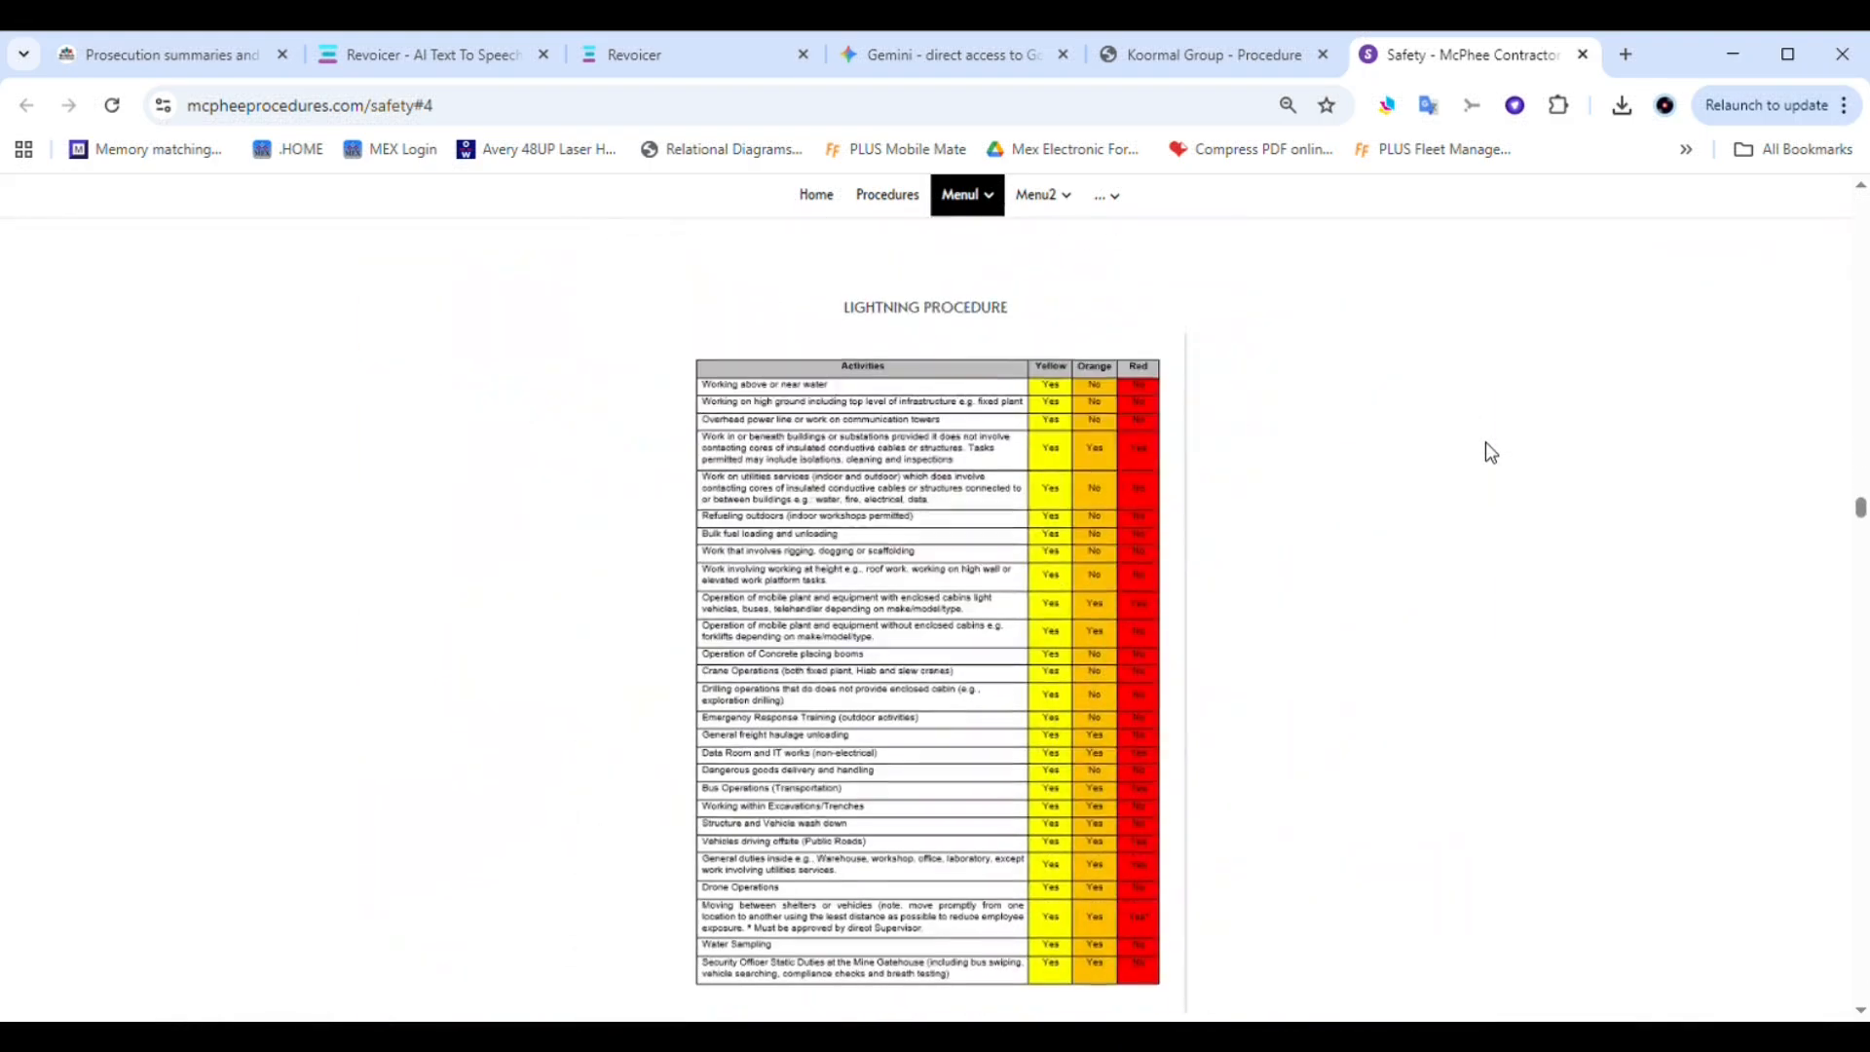
scroll(1486, 441, "down", 2)
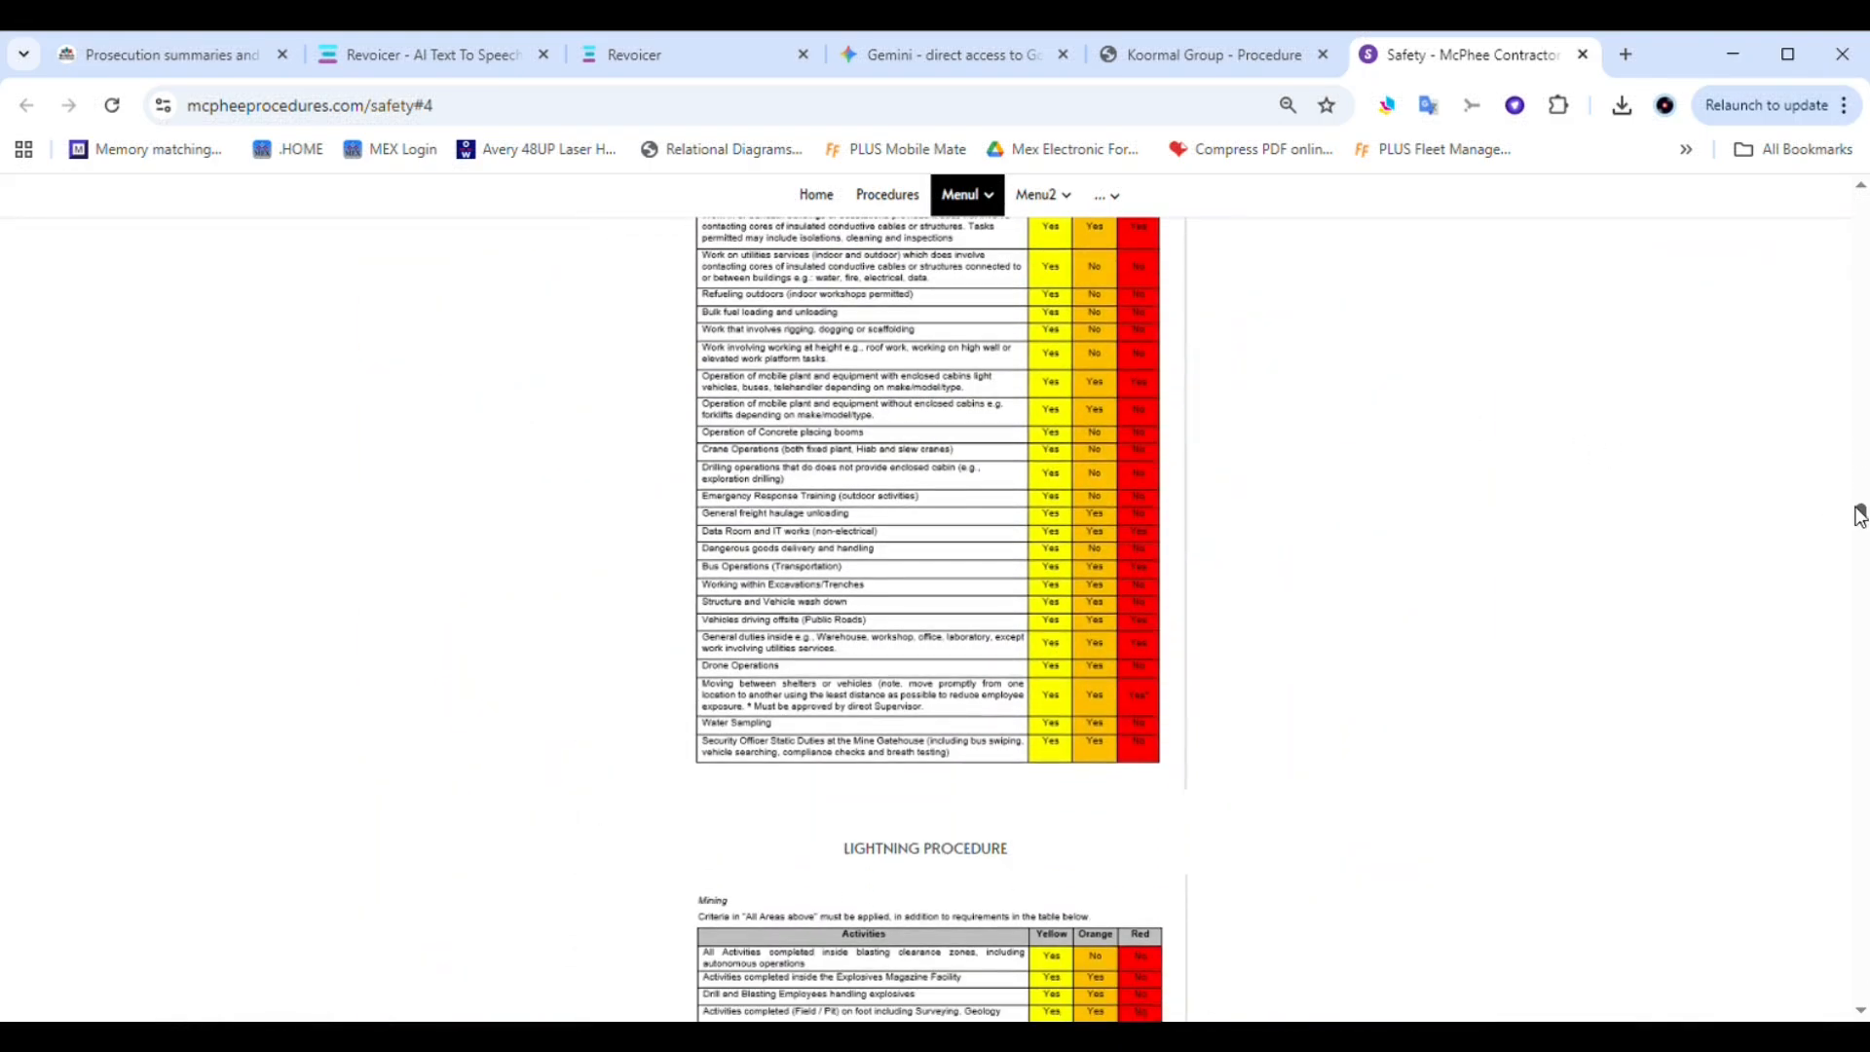
scroll(1859, 516, "up", 3)
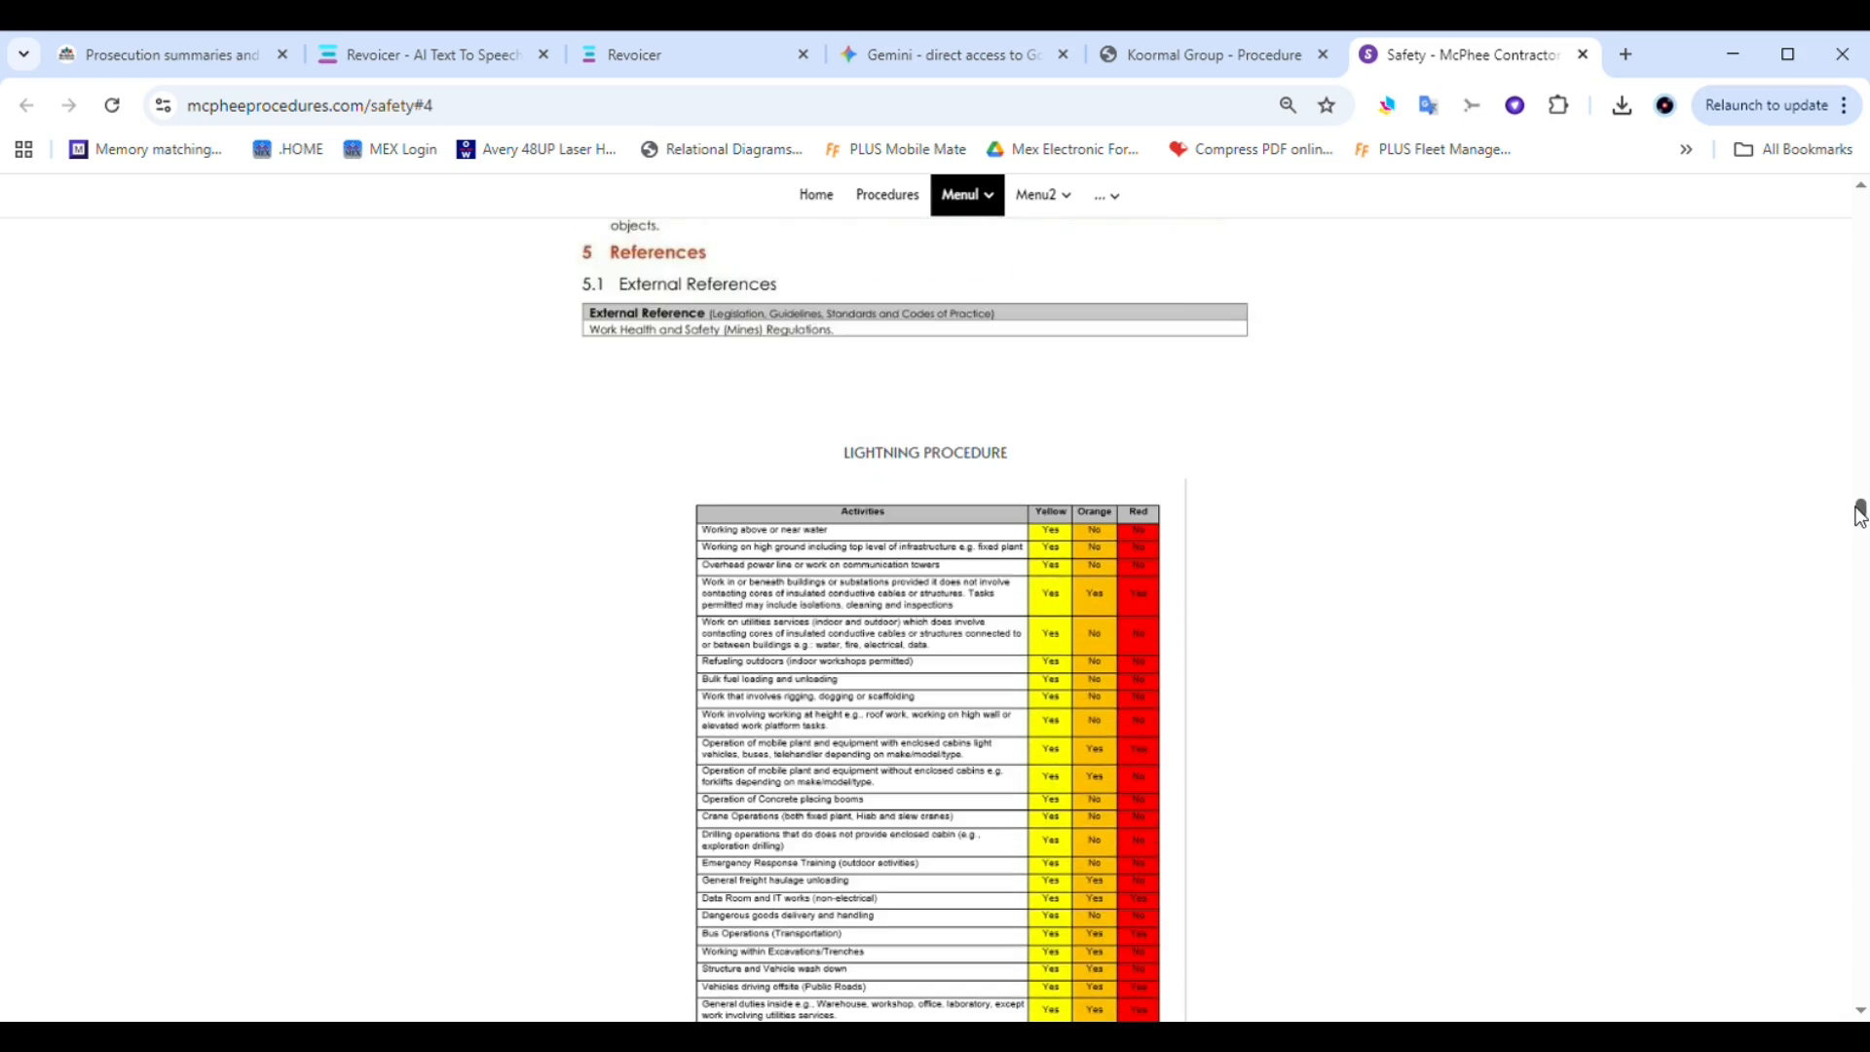
scroll(1859, 516, "up", 3)
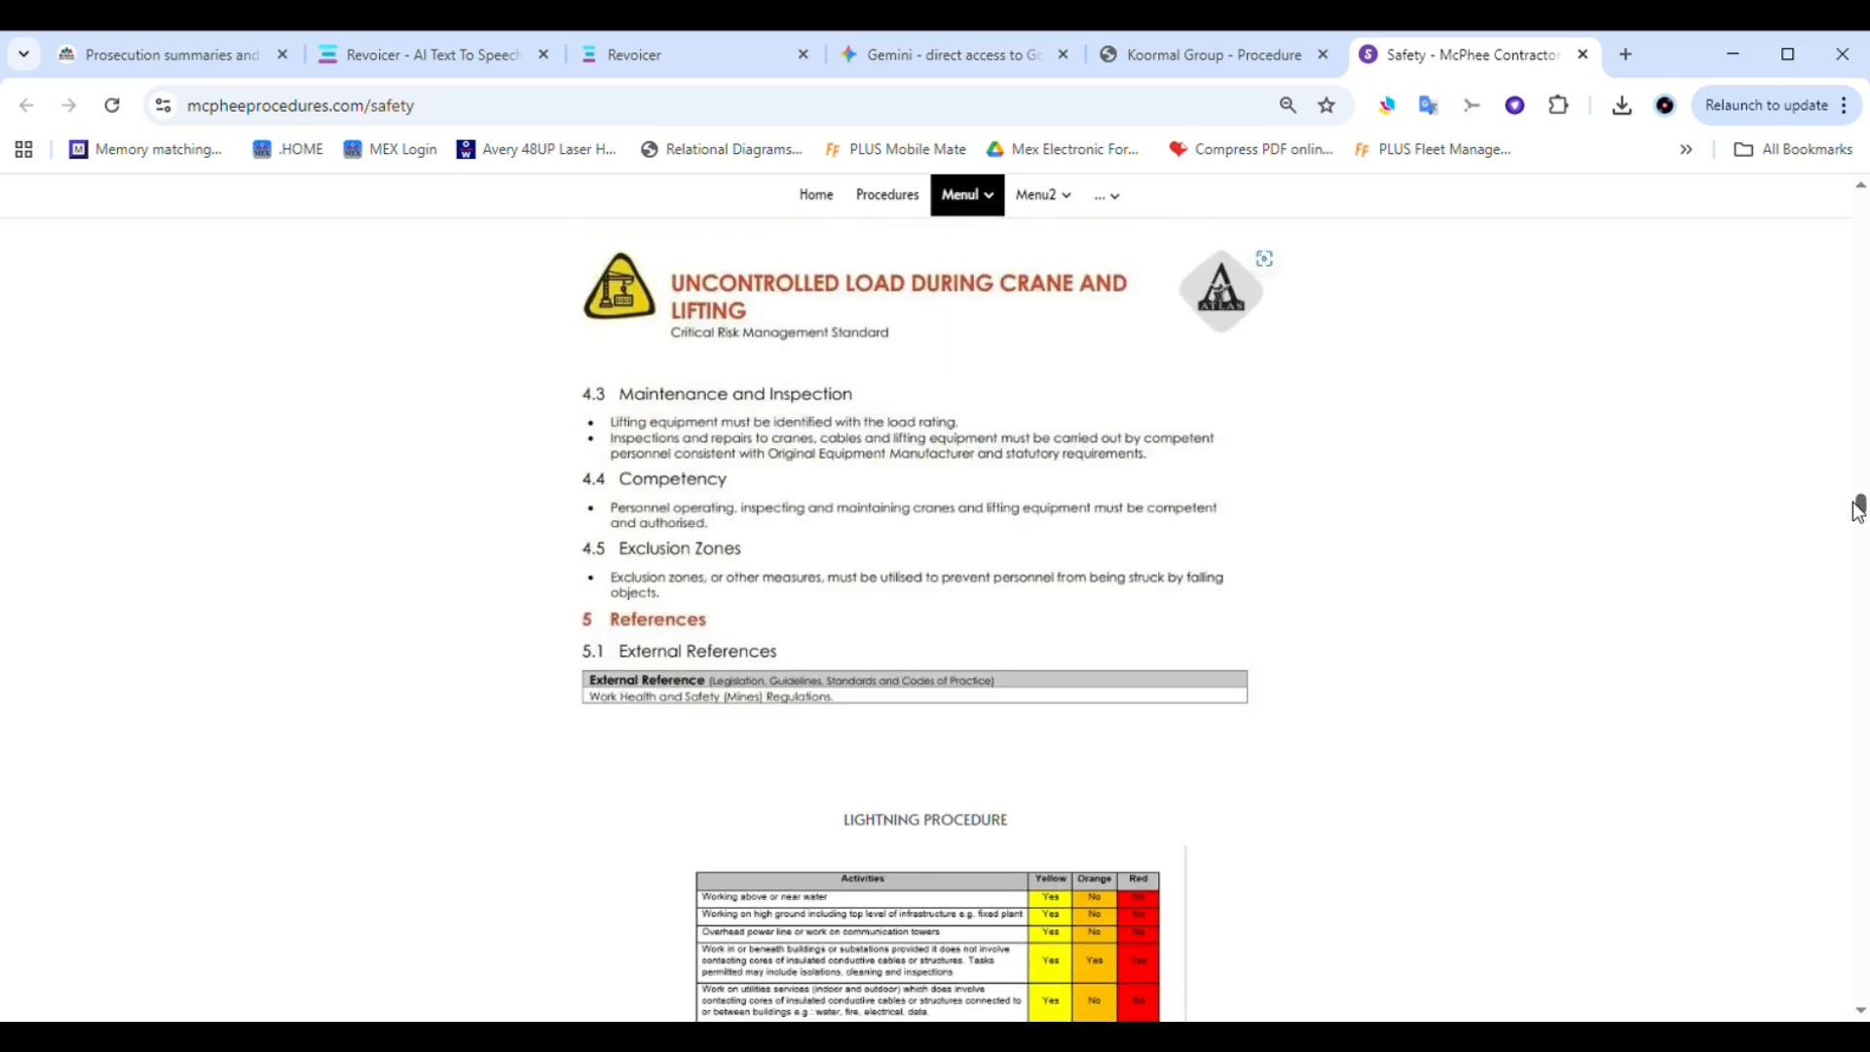
left_click_drag(1859, 508, 1859, 526)
key("ctrl+w")
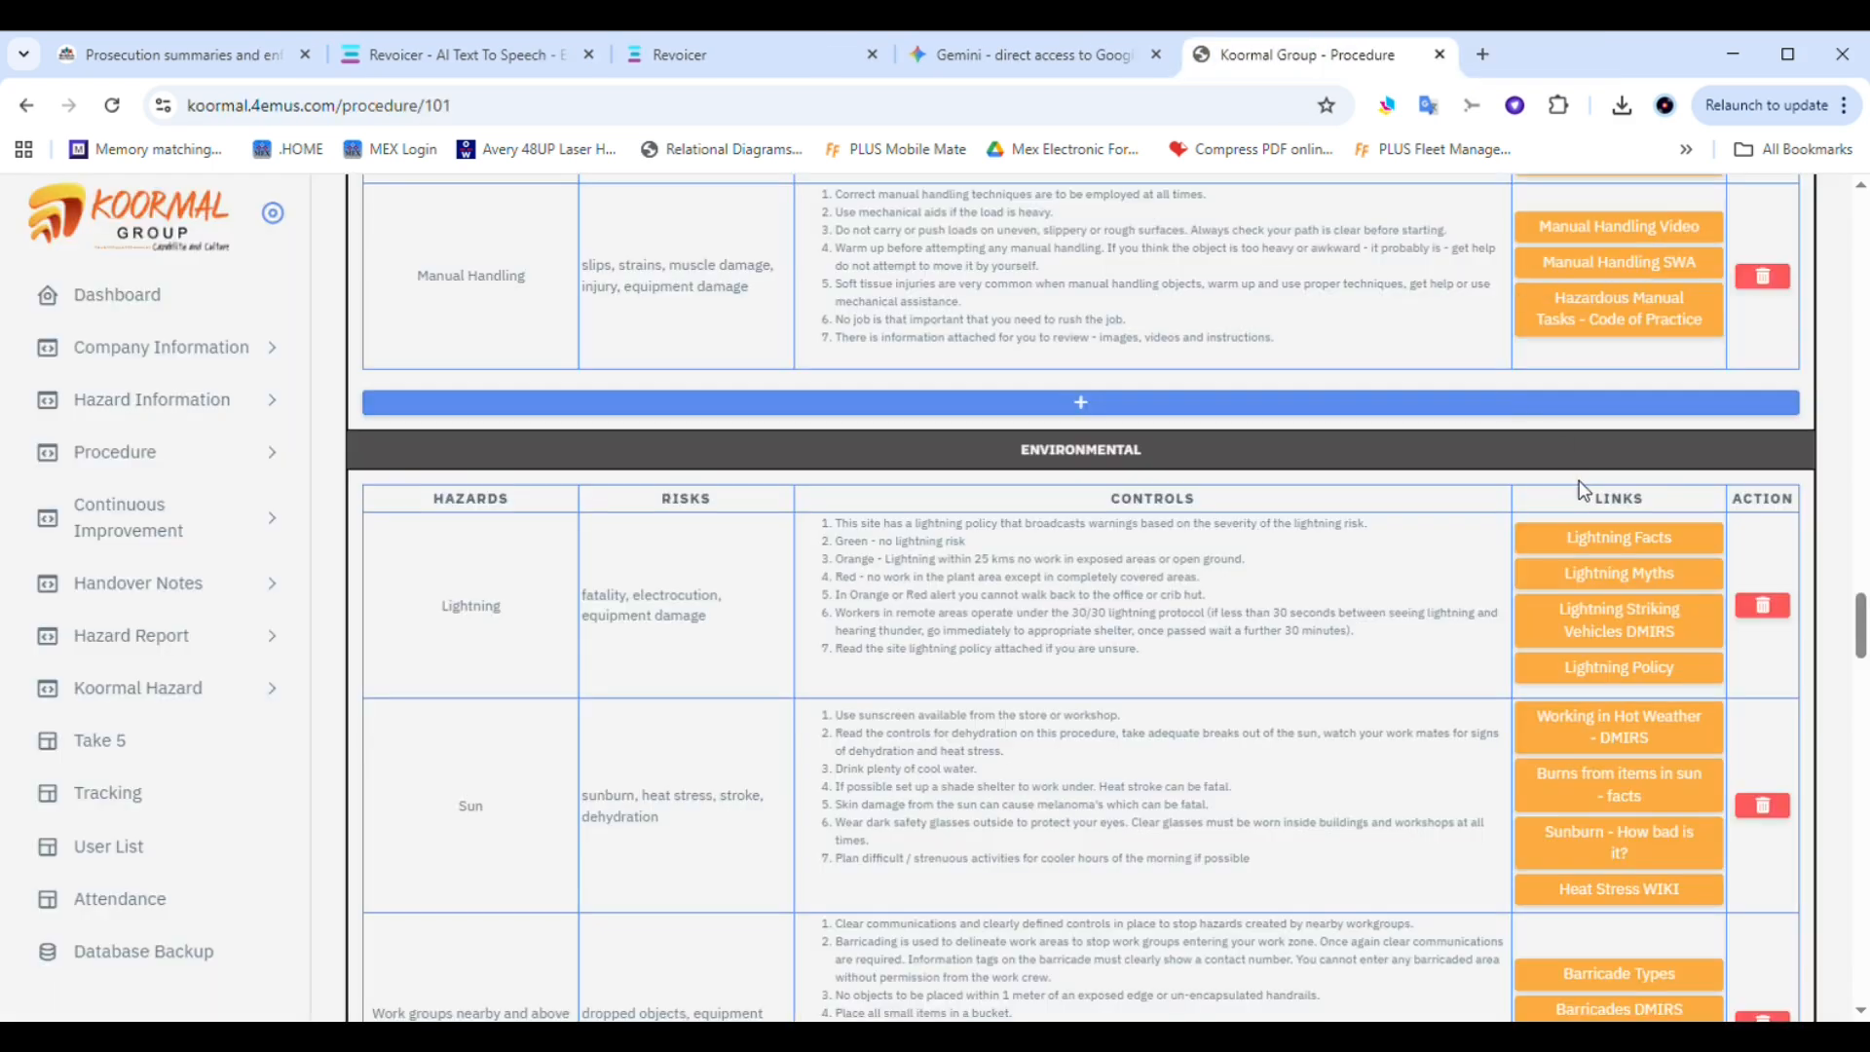
View the Lightning Facts link of the Lightning hazard and return to the procedure
left_click(1638, 541)
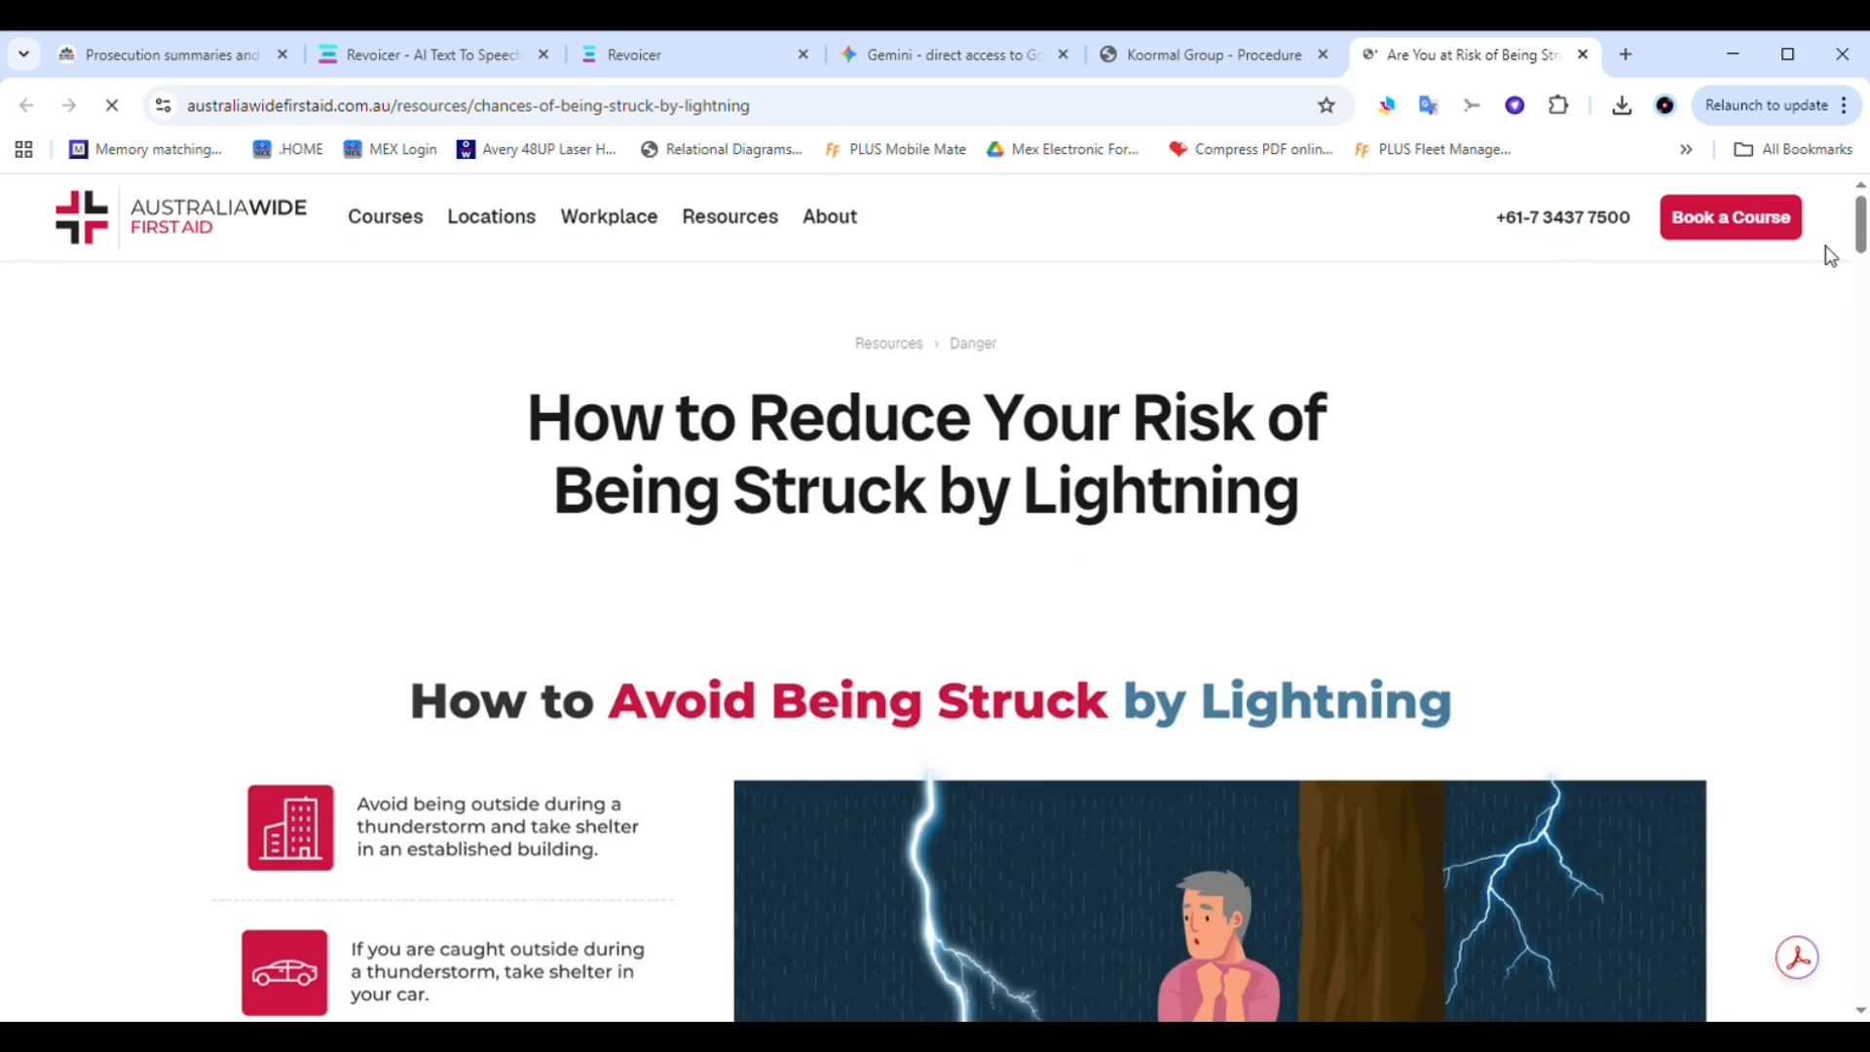
left_click_drag(1860, 222, 1860, 284)
scroll(1860, 284, "up", 10)
key("ctrl+w")
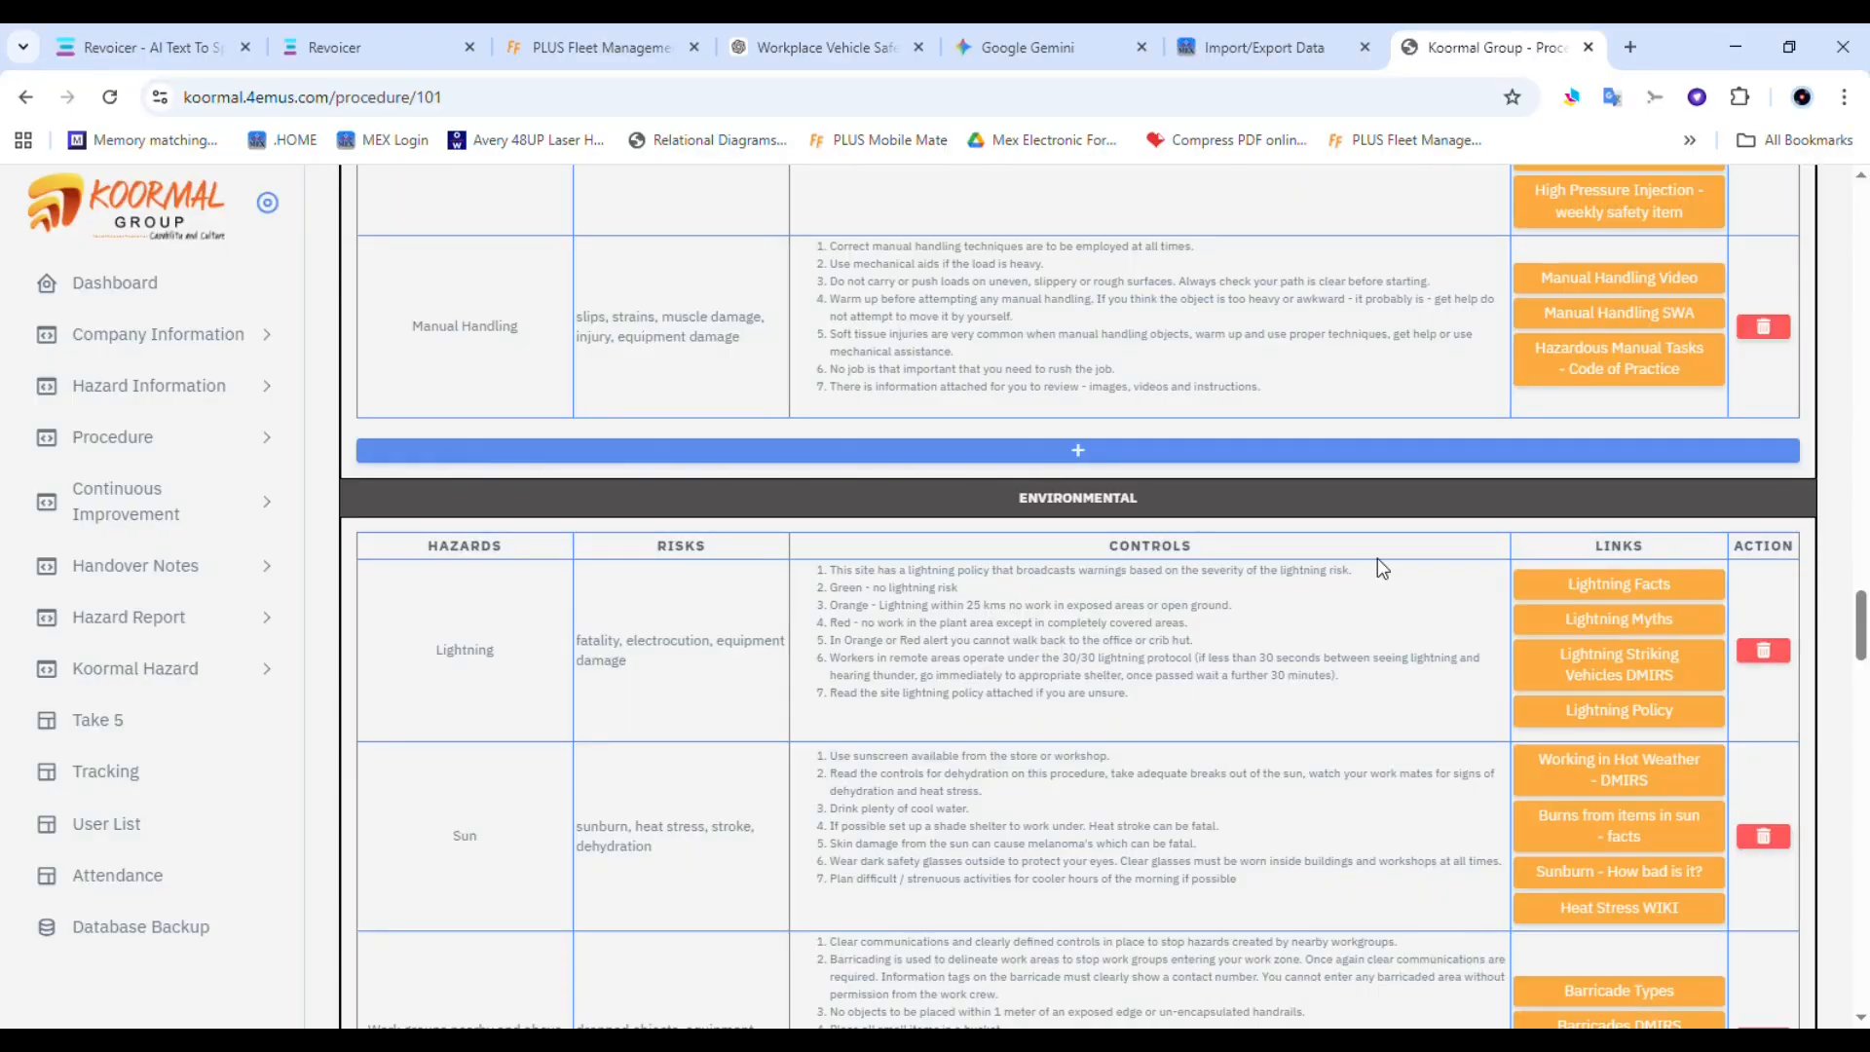
View the Mining Vehicle Safety video linked to the Car, 4WD, Ute hazard and return to the procedure
left_click_drag(1862, 633, 1821, 458)
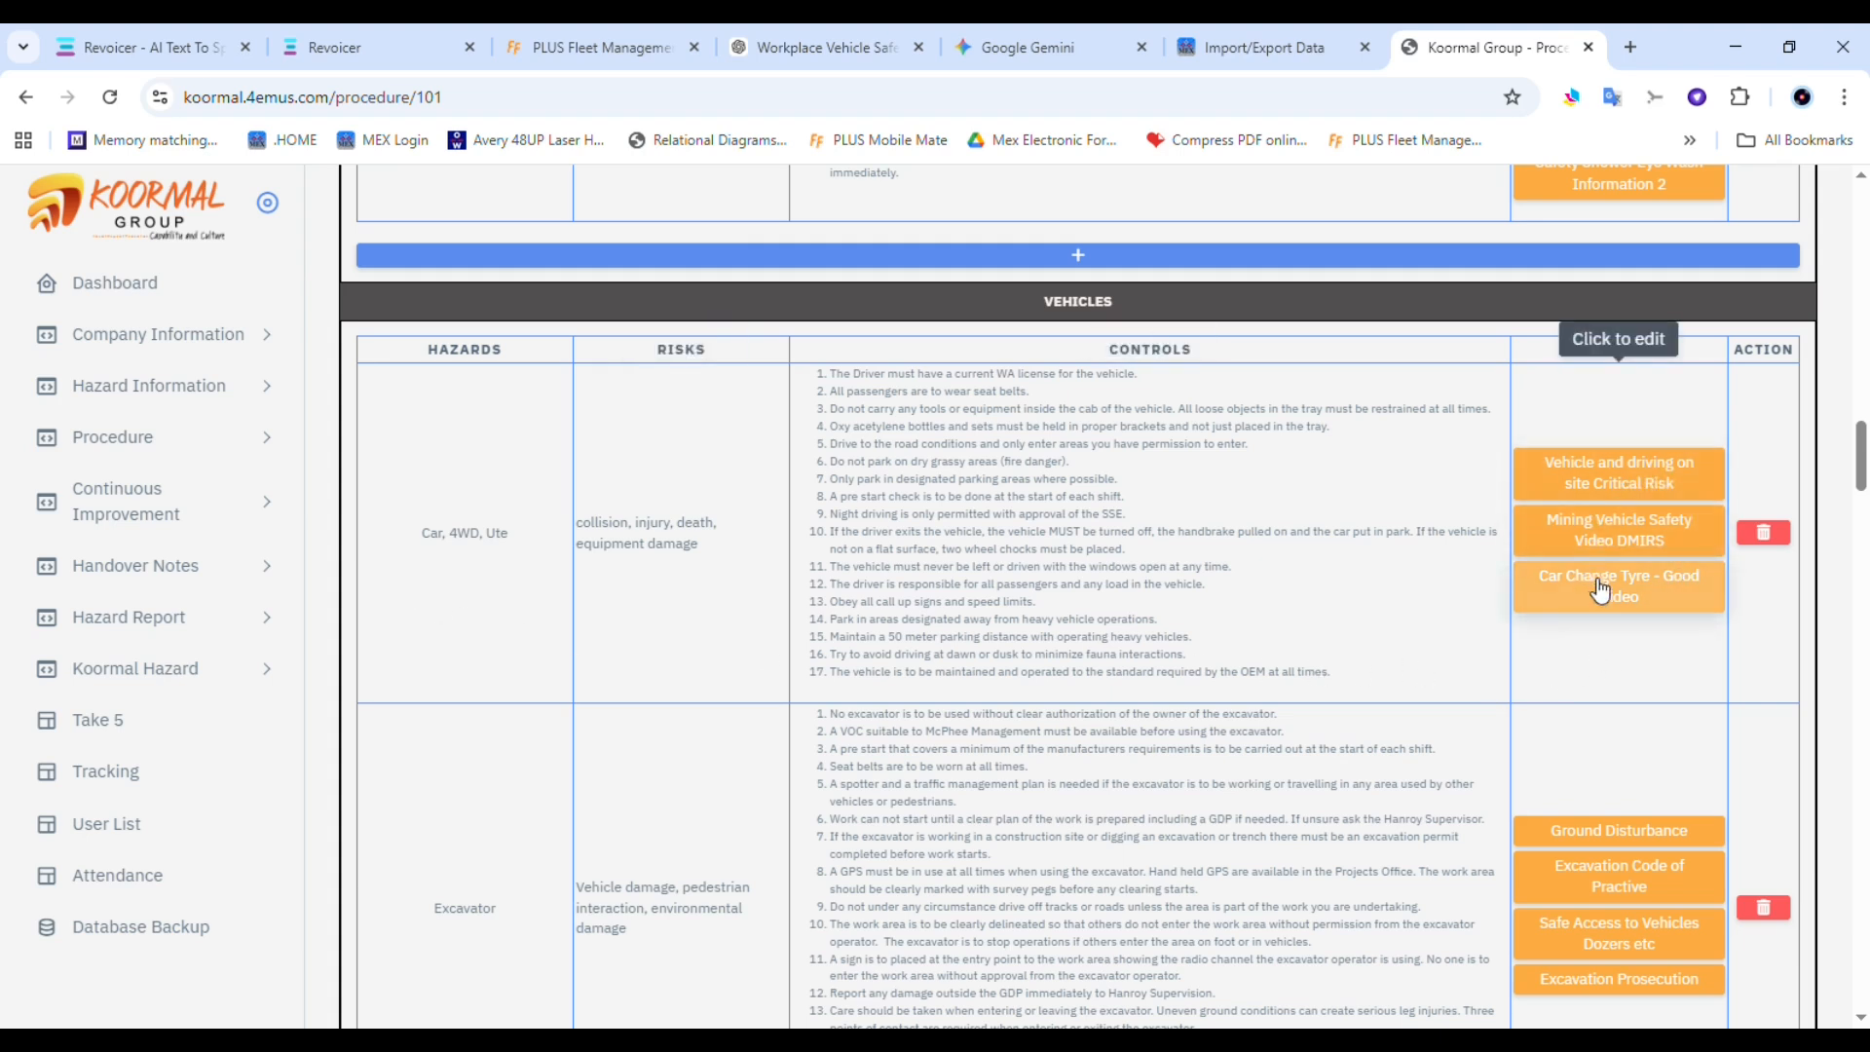
left_click(1629, 537)
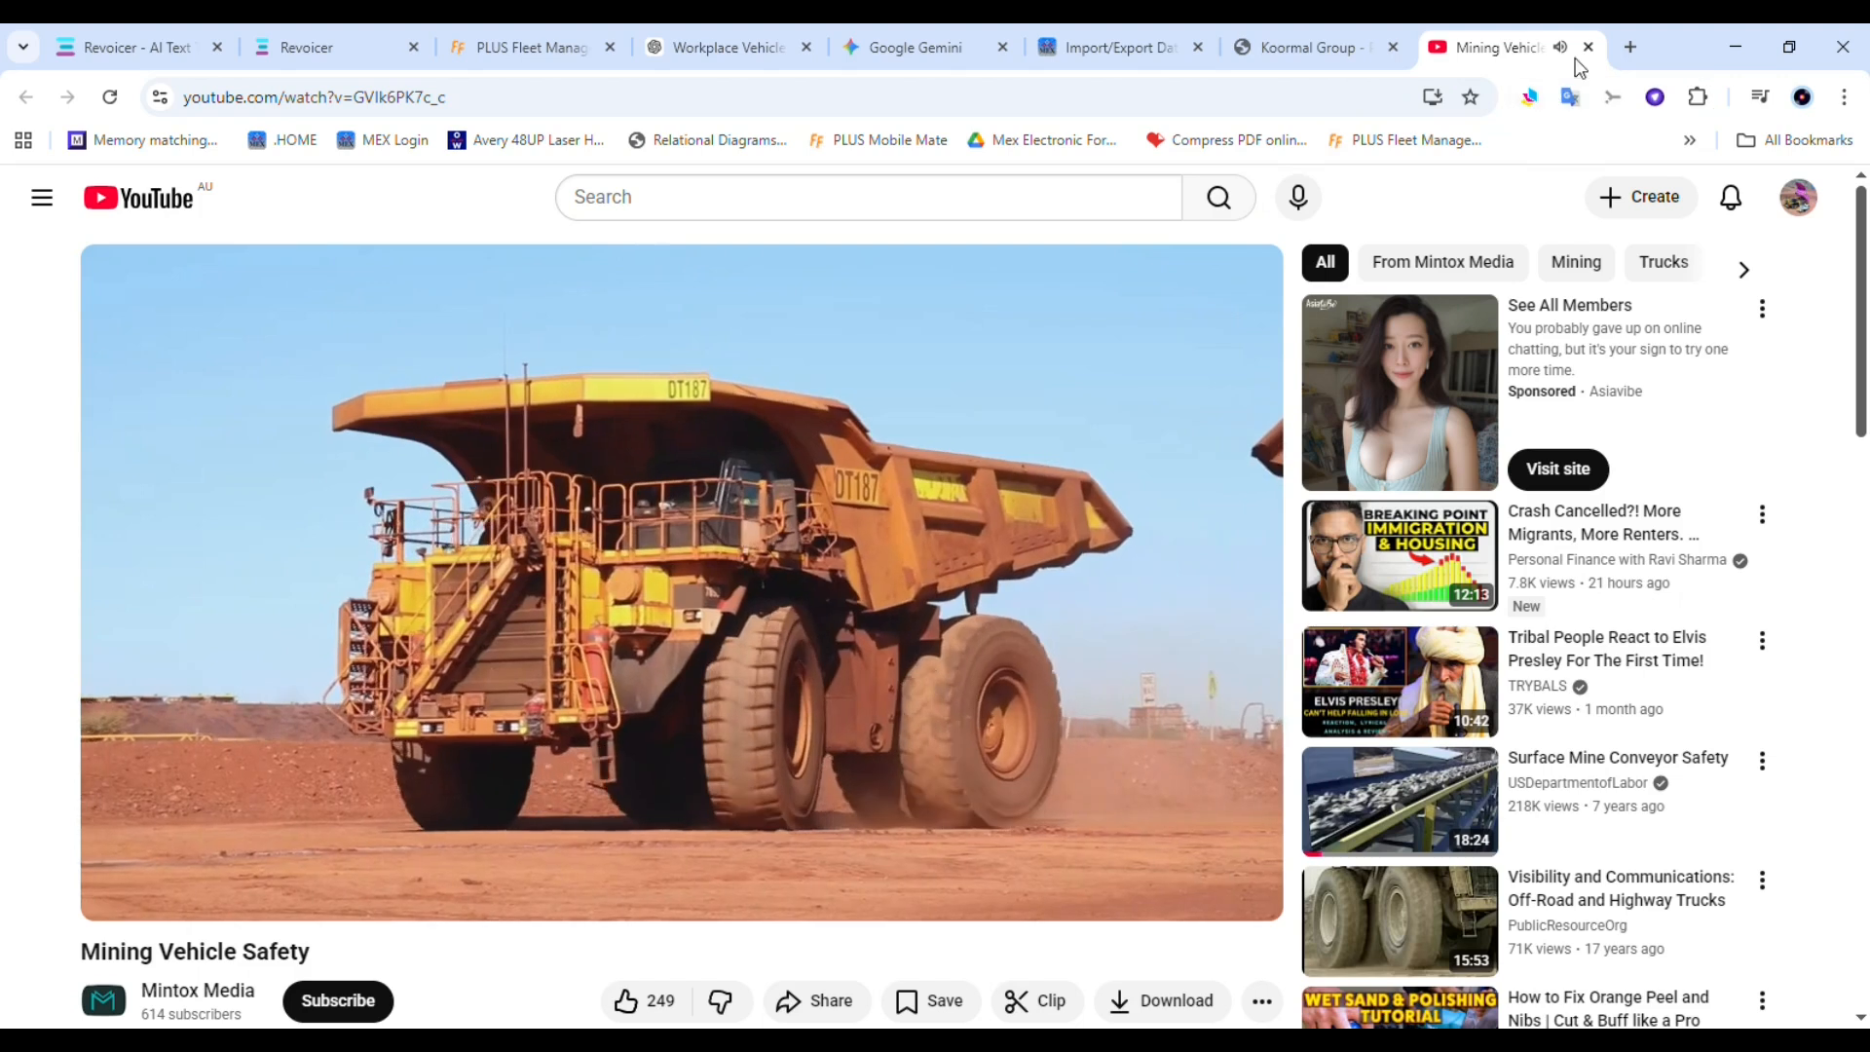
left_click(1588, 48)
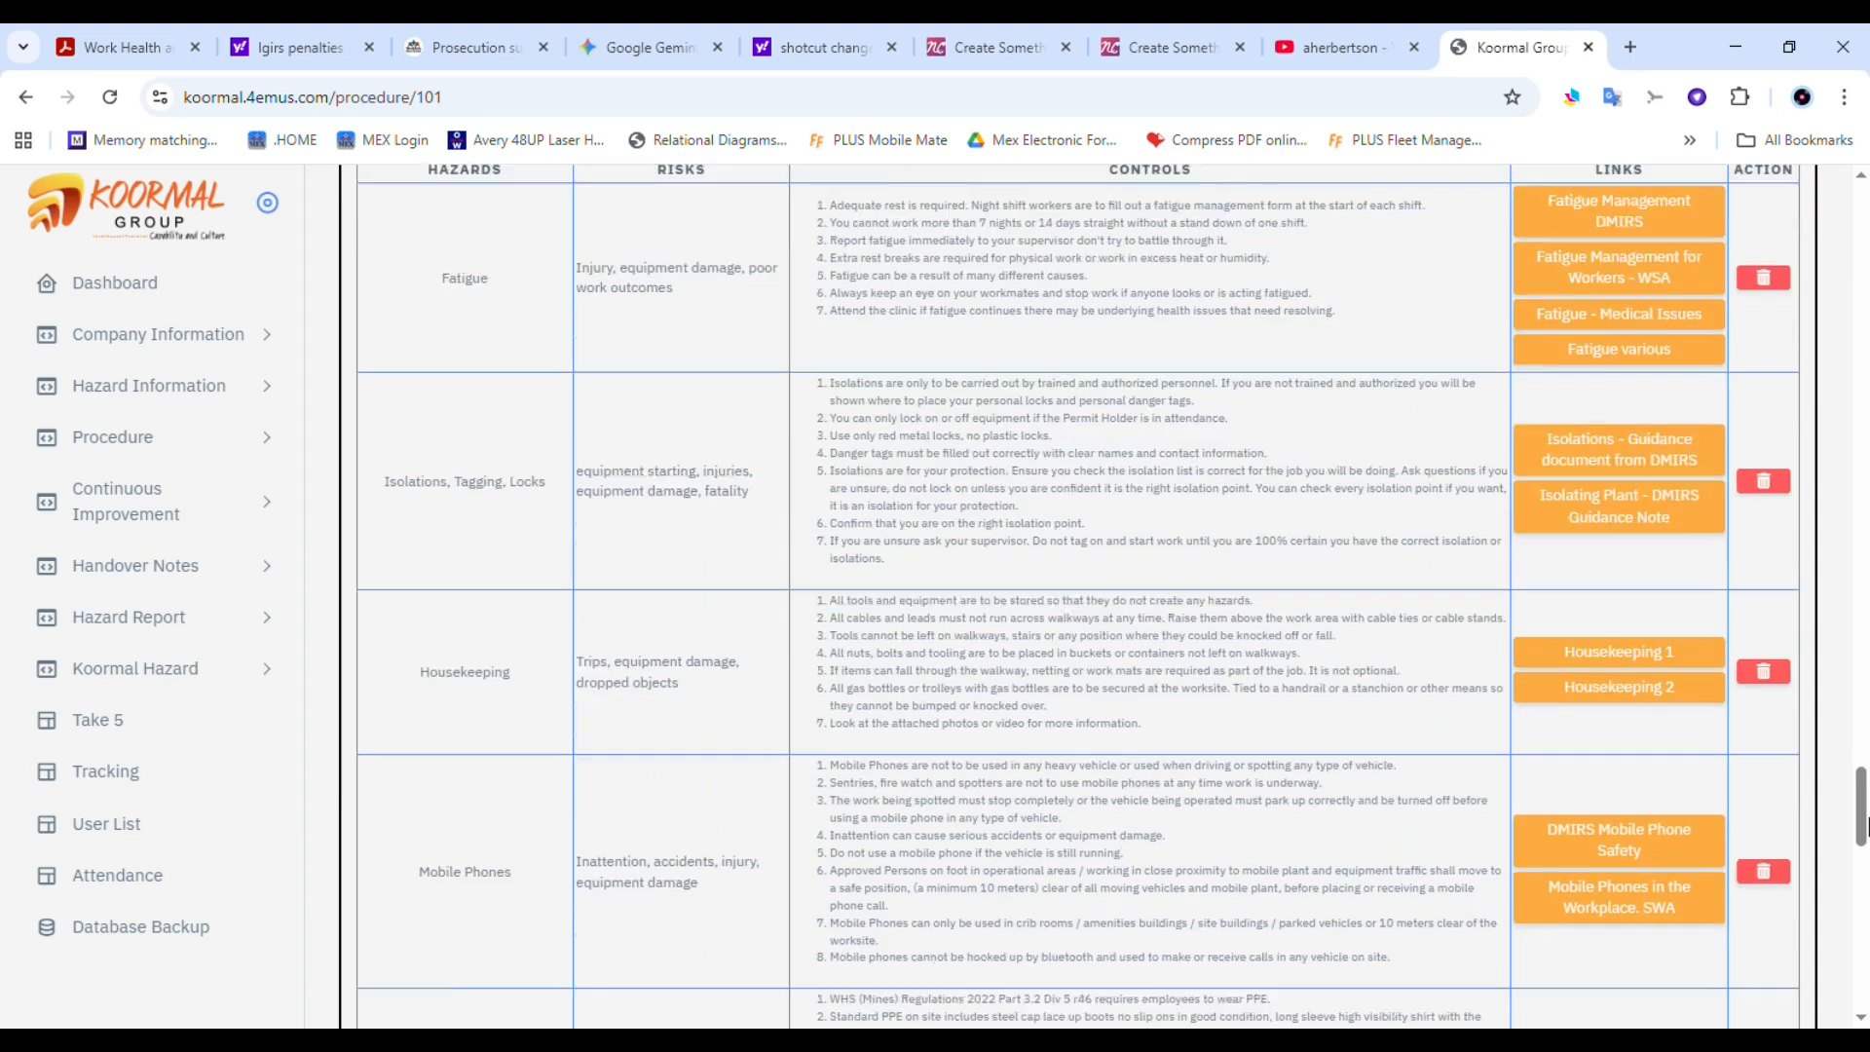
Create a work step titled "Team meeting to discuss the work" in the procedure's Work Steps section
left_click_drag(1861, 832, 1868, 993)
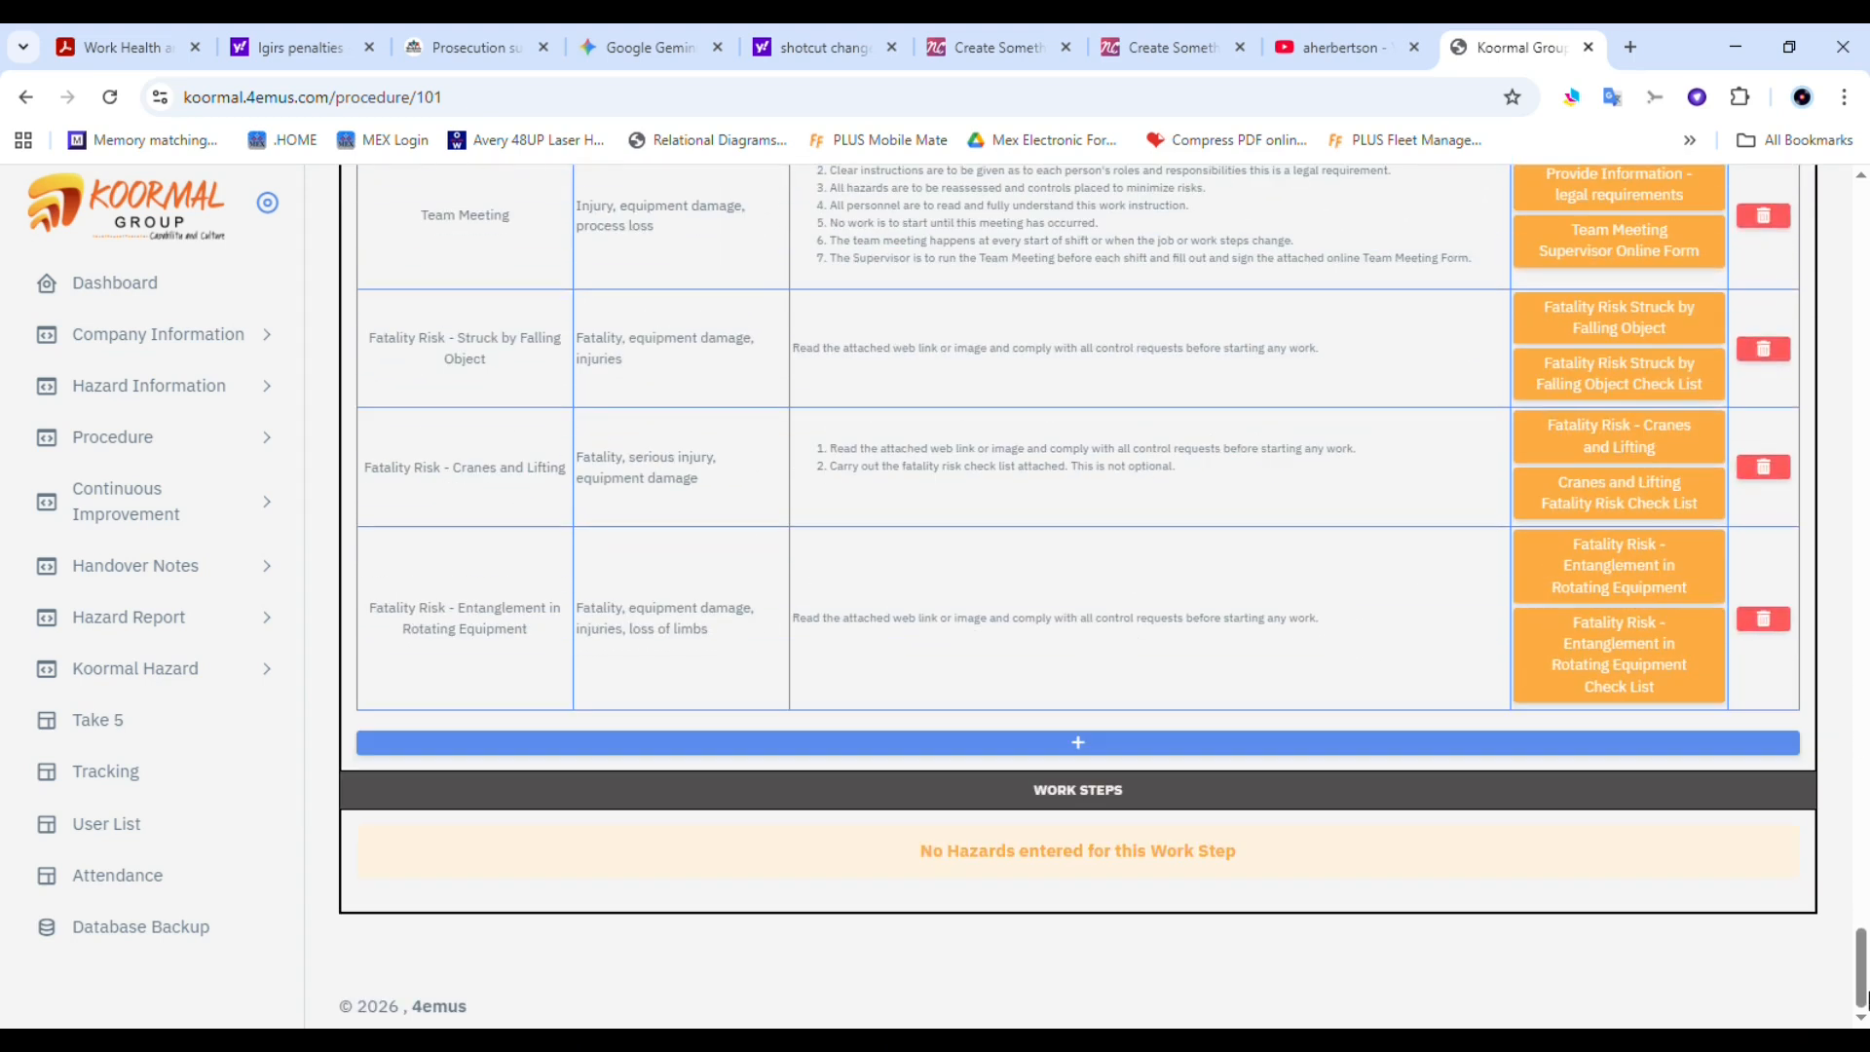
left_click(1075, 801)
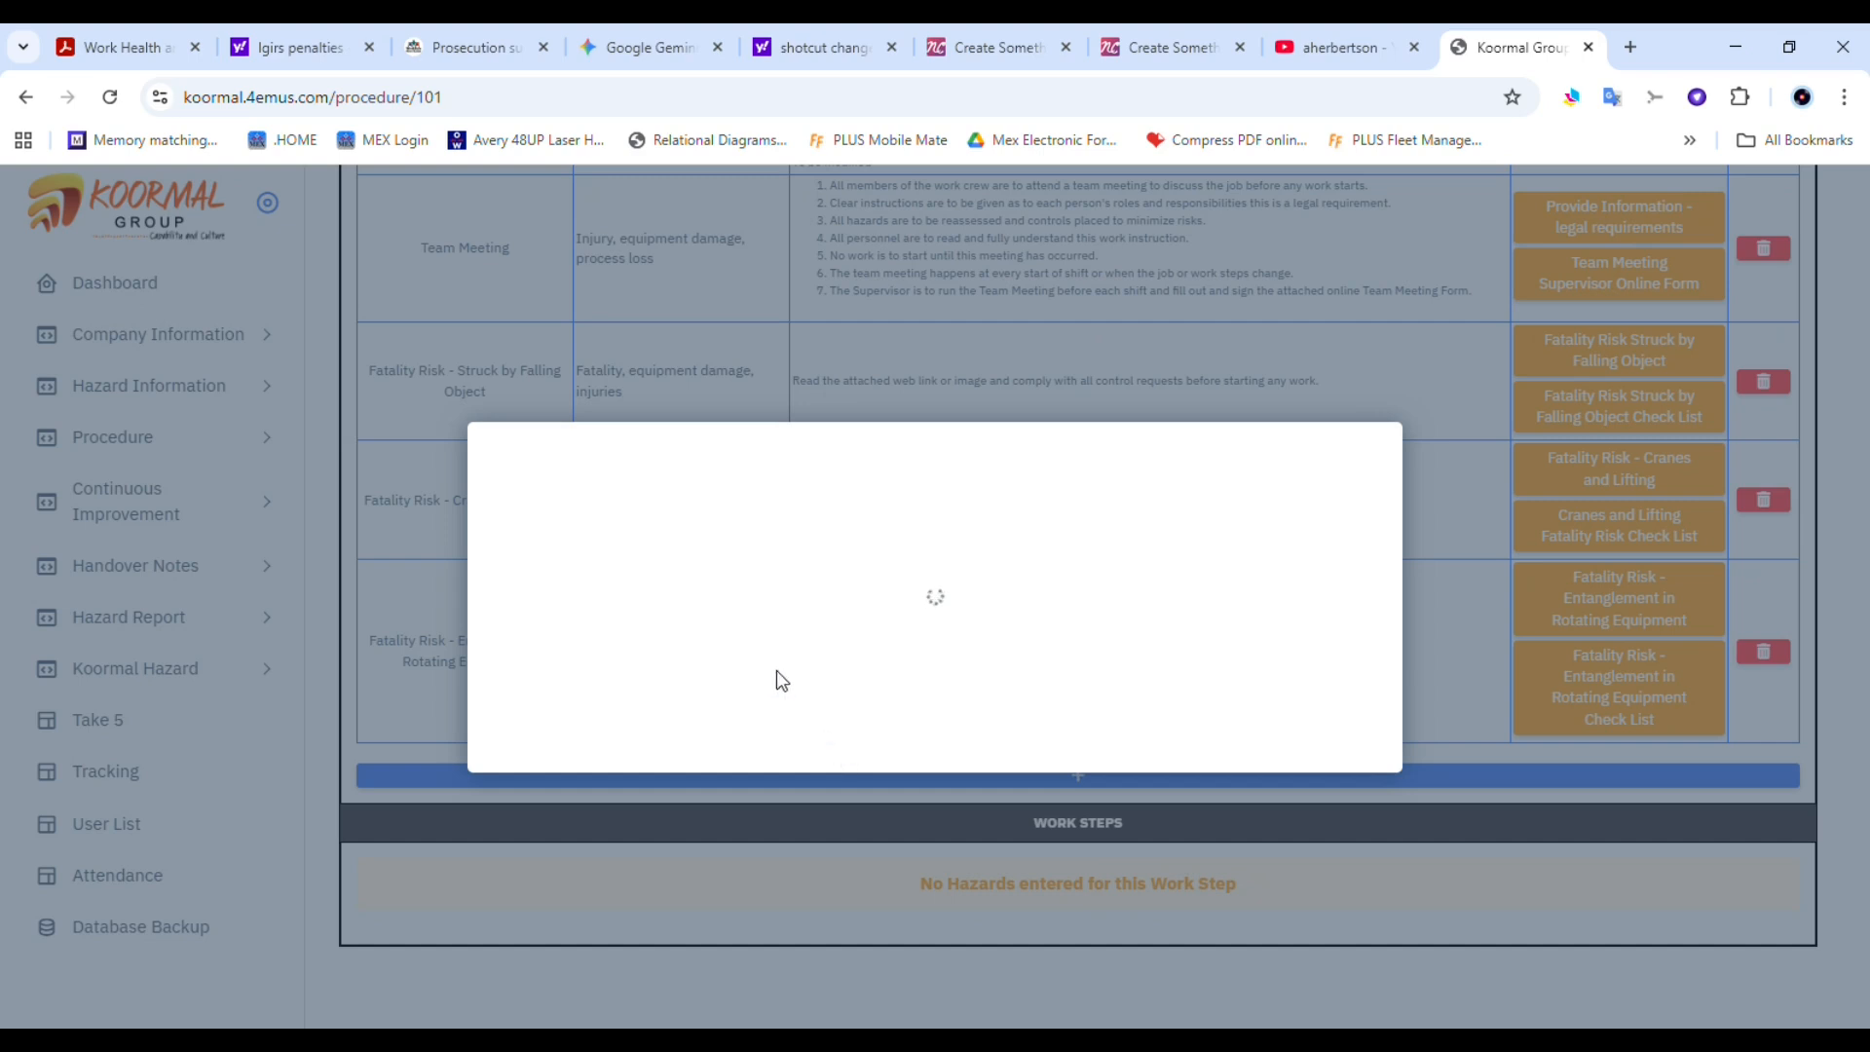
left_click(583, 606)
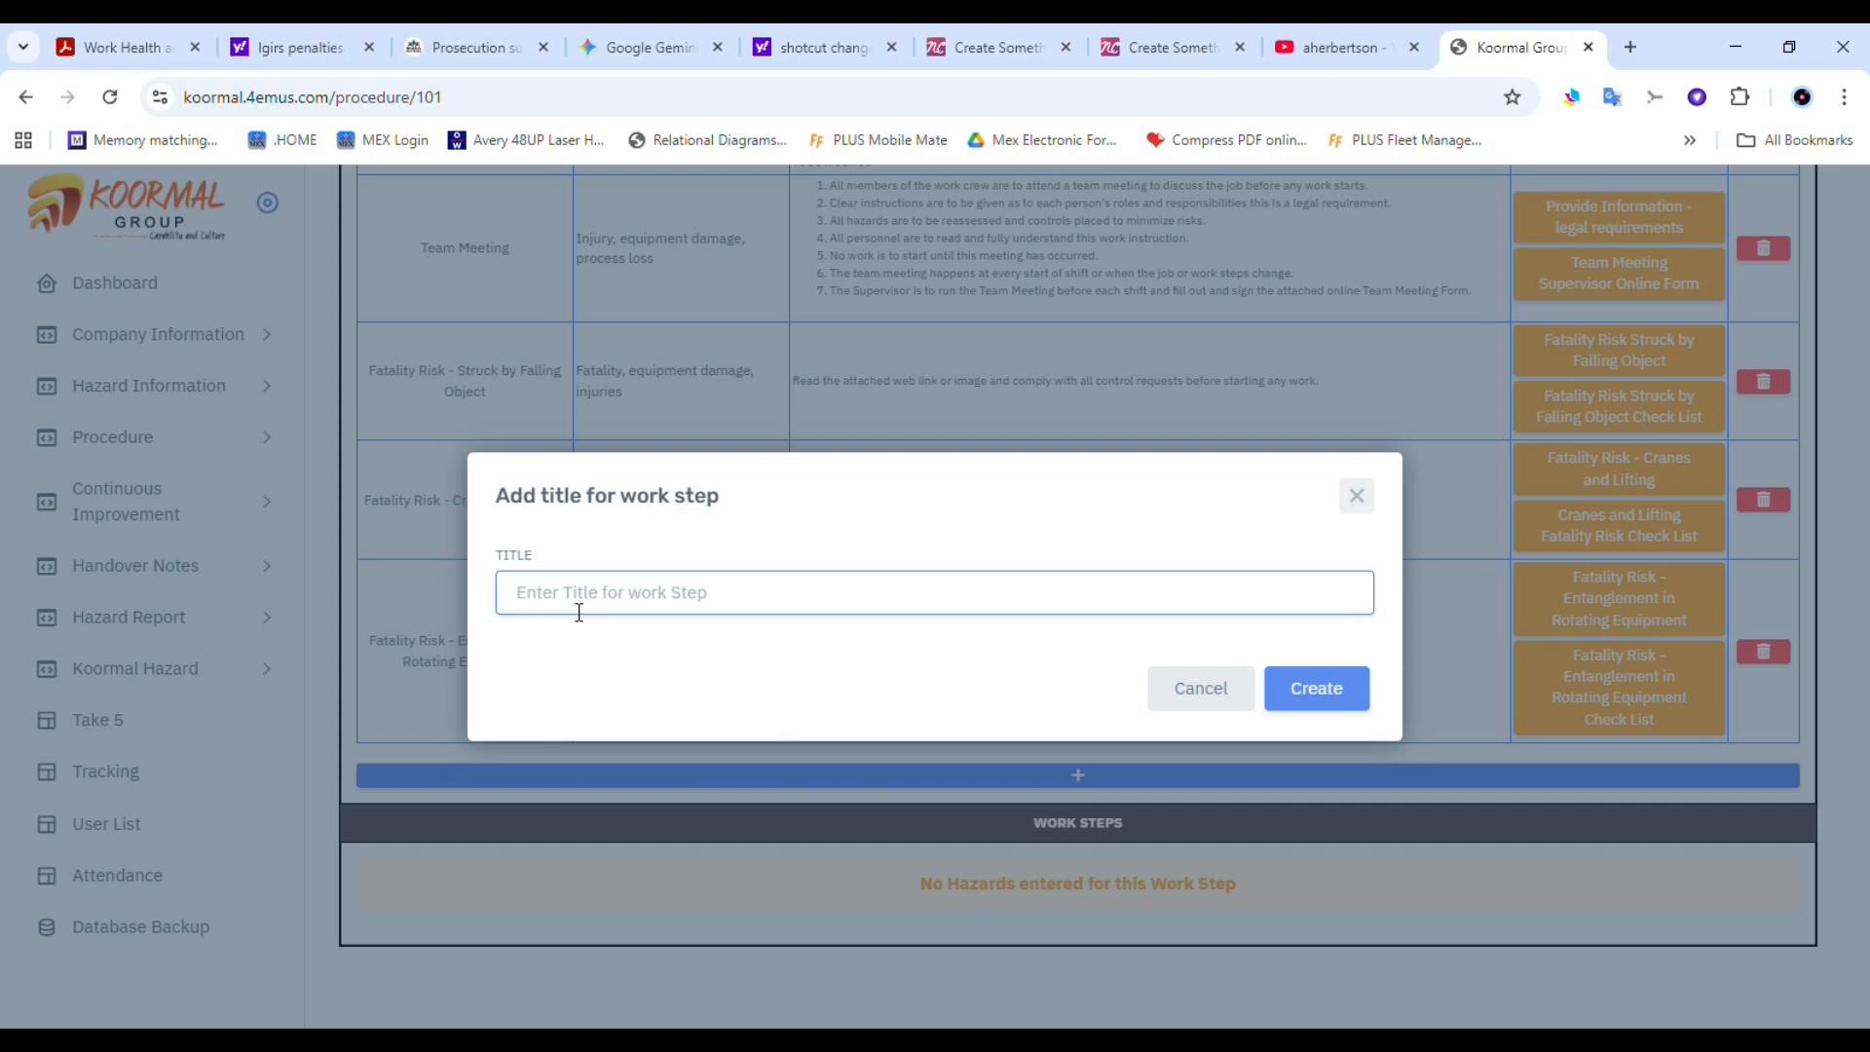
type("Tea")
type("m meeting to discuss the work")
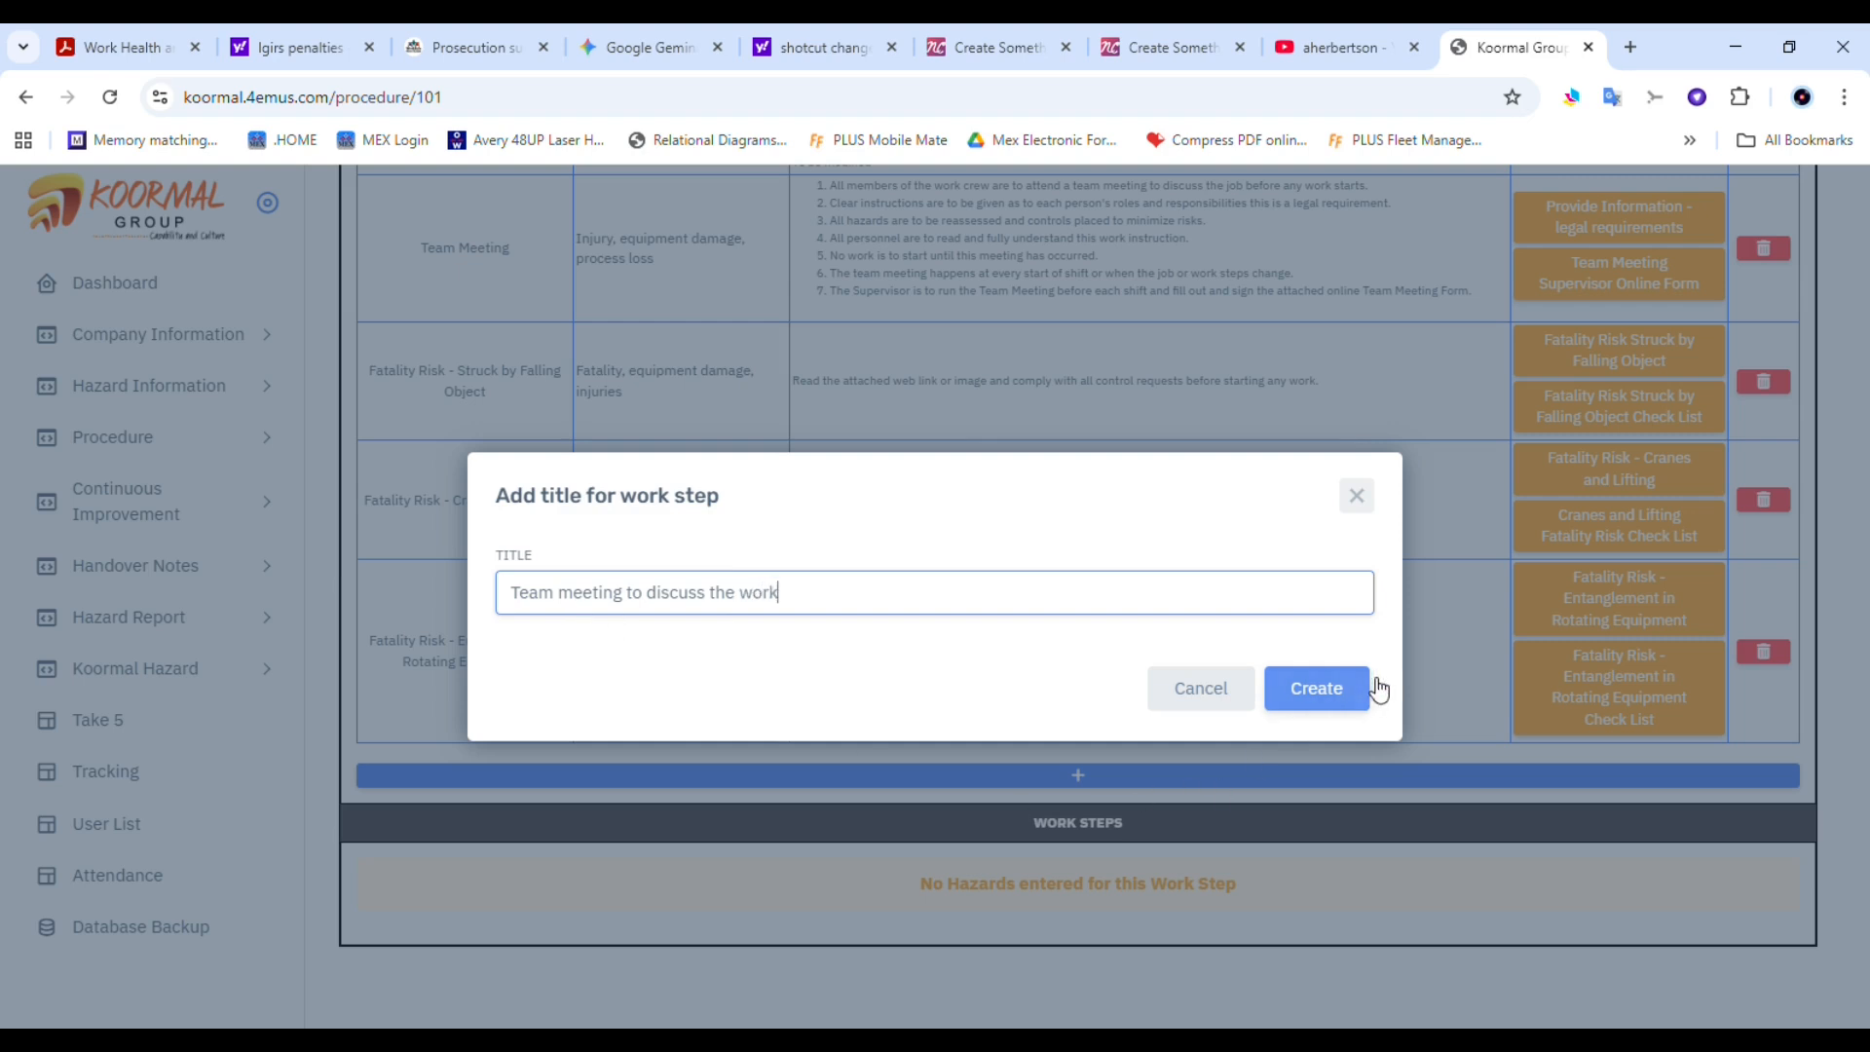
left_click(1298, 700)
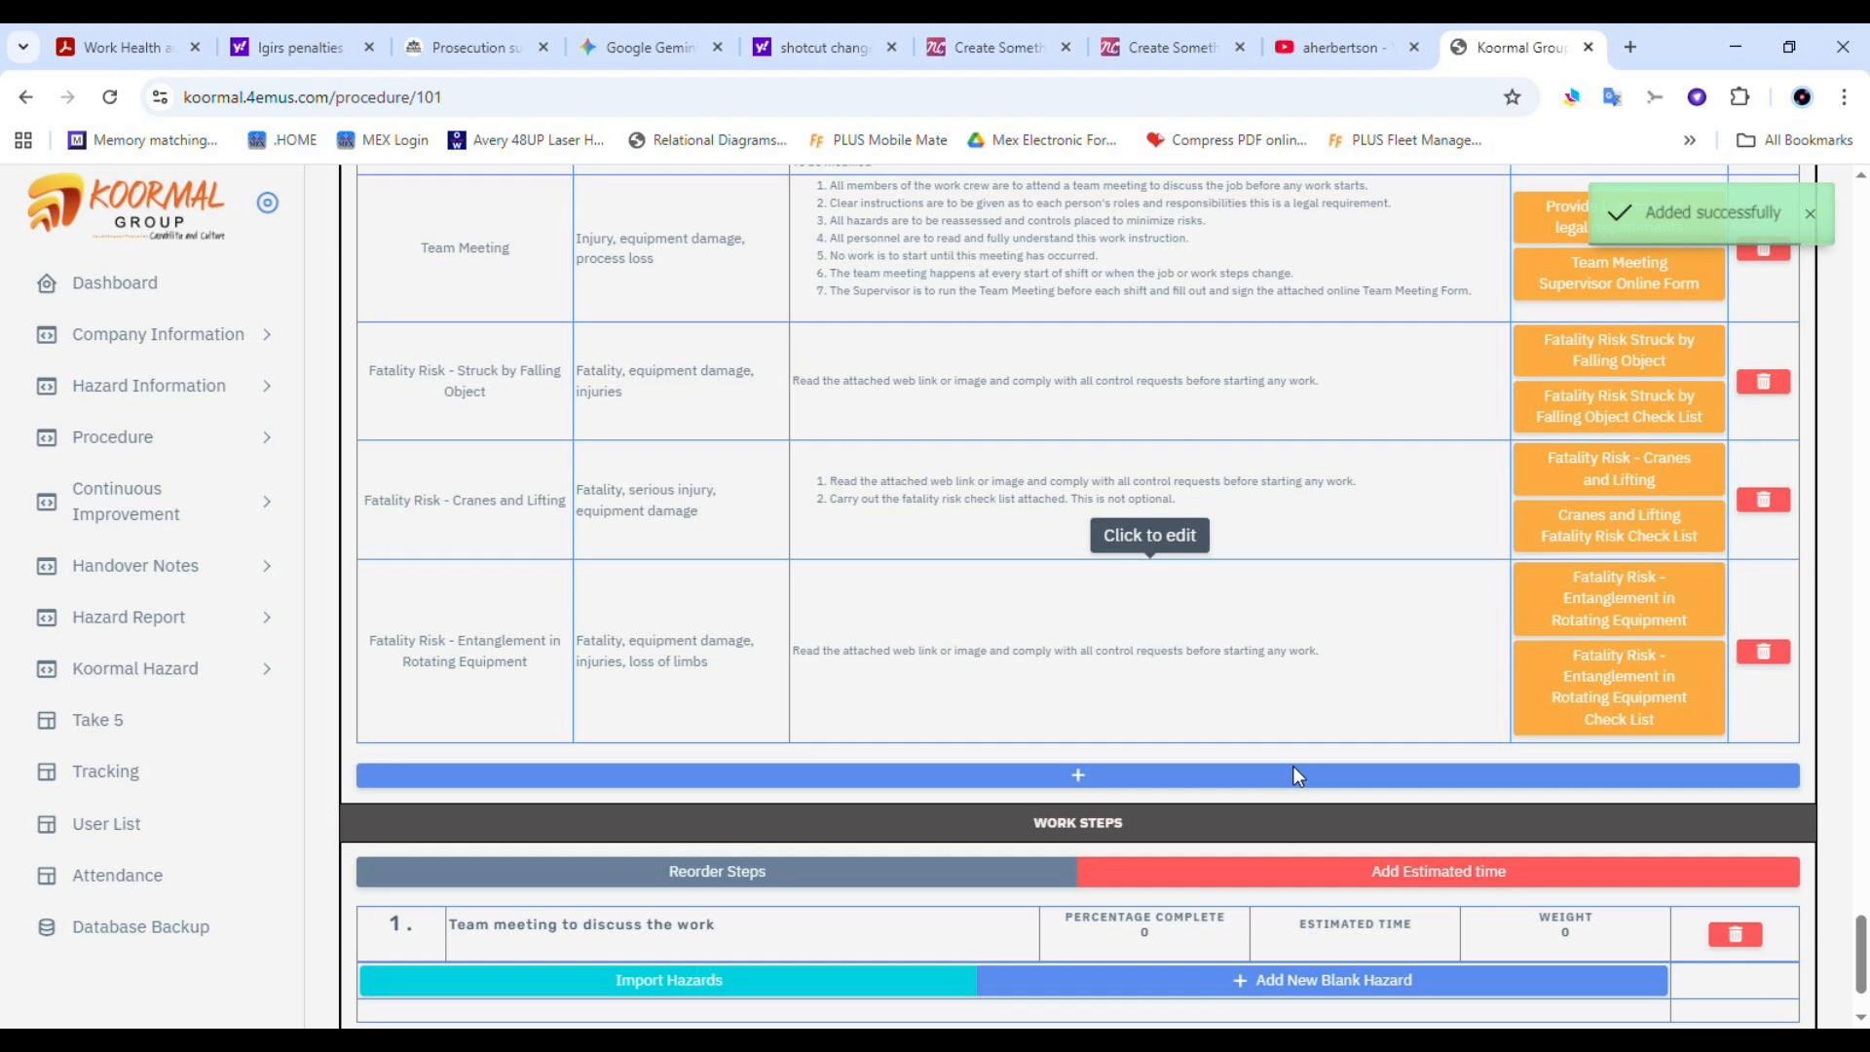
Search the hazards for "team" and import Team Meeting Hazards and Controls into the team meeting work step
left_click(735, 985)
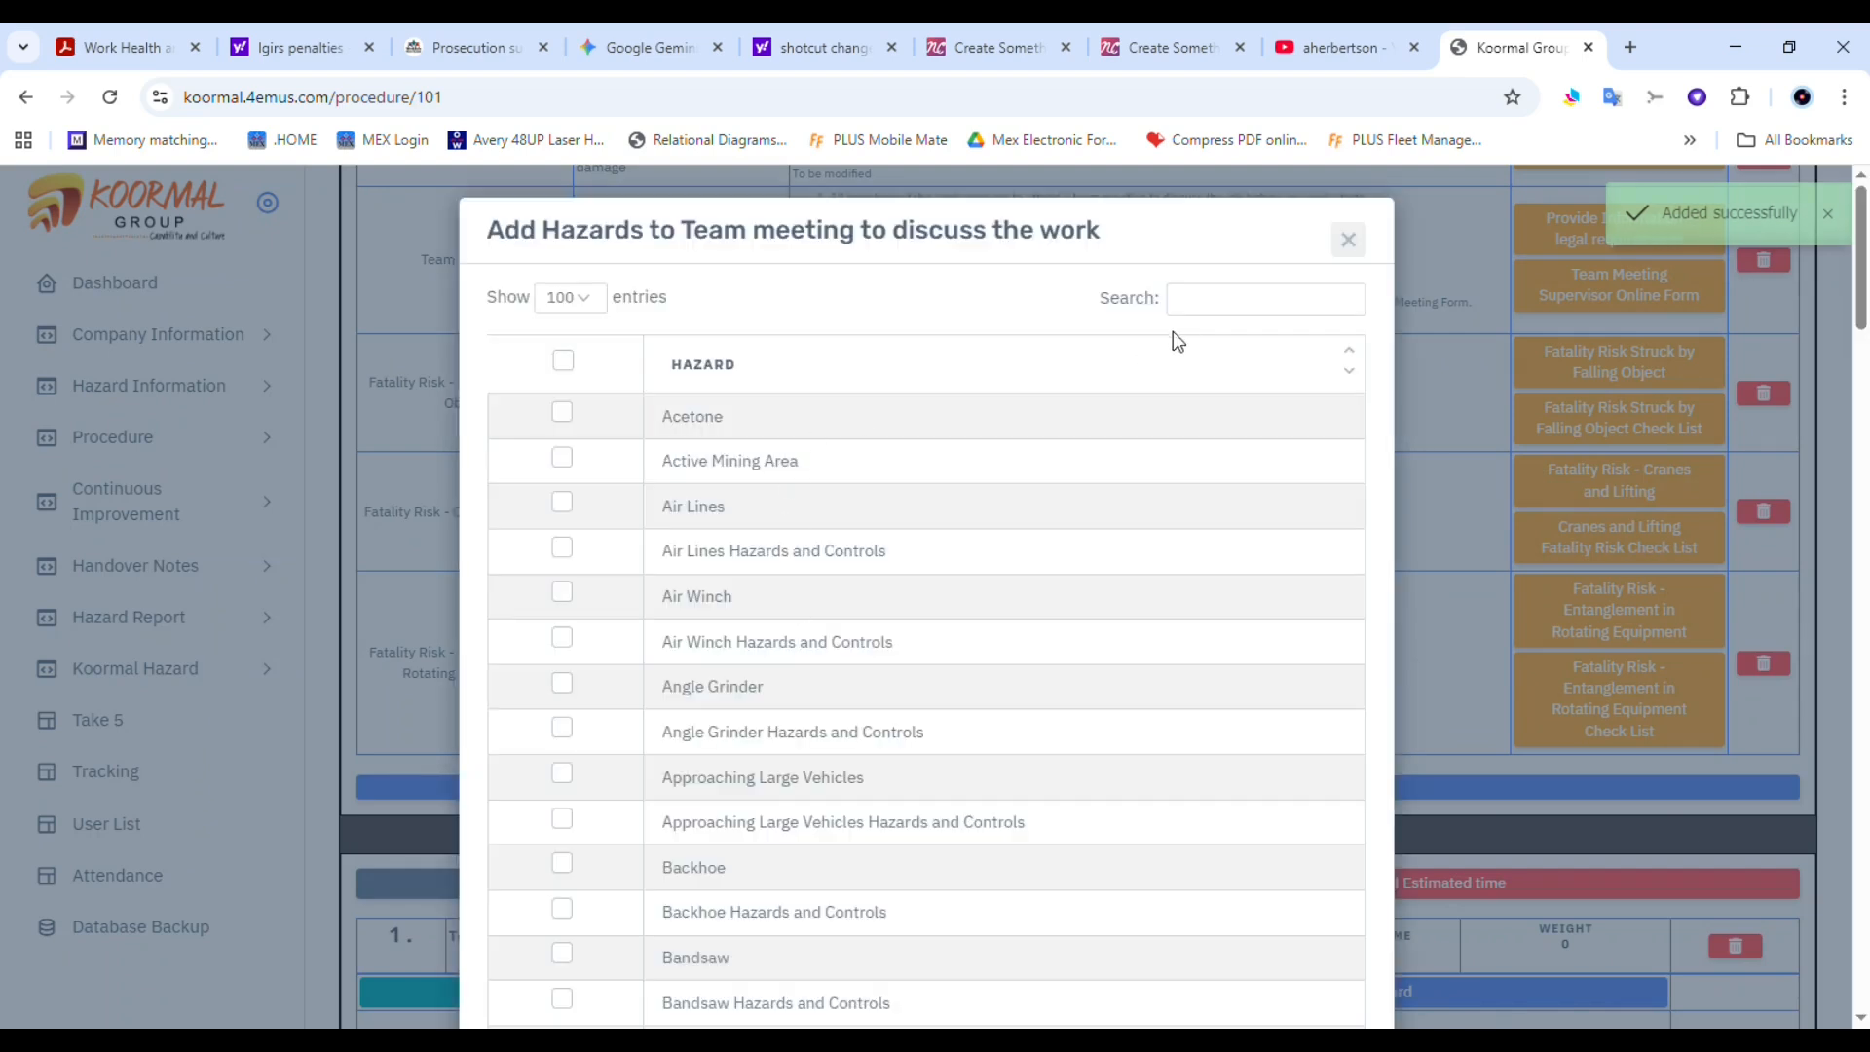
left_click(1198, 314)
type("team")
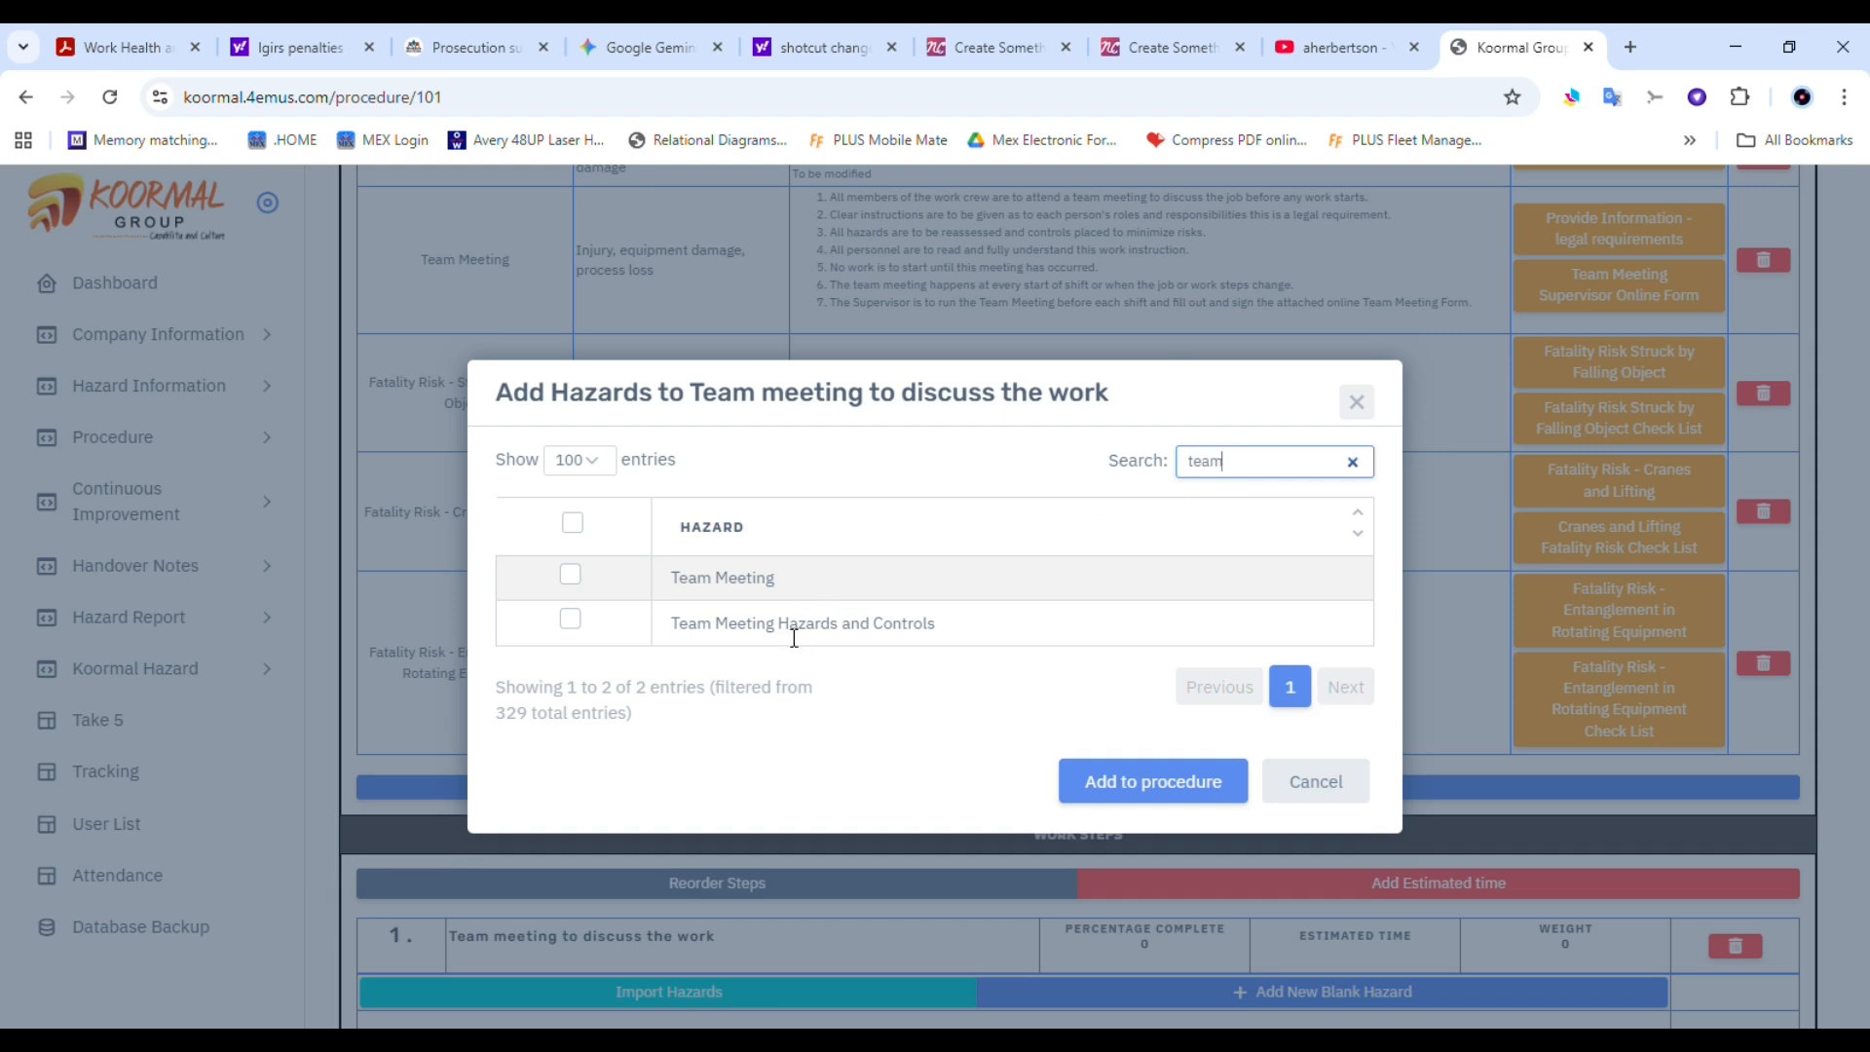
left_click(792, 633)
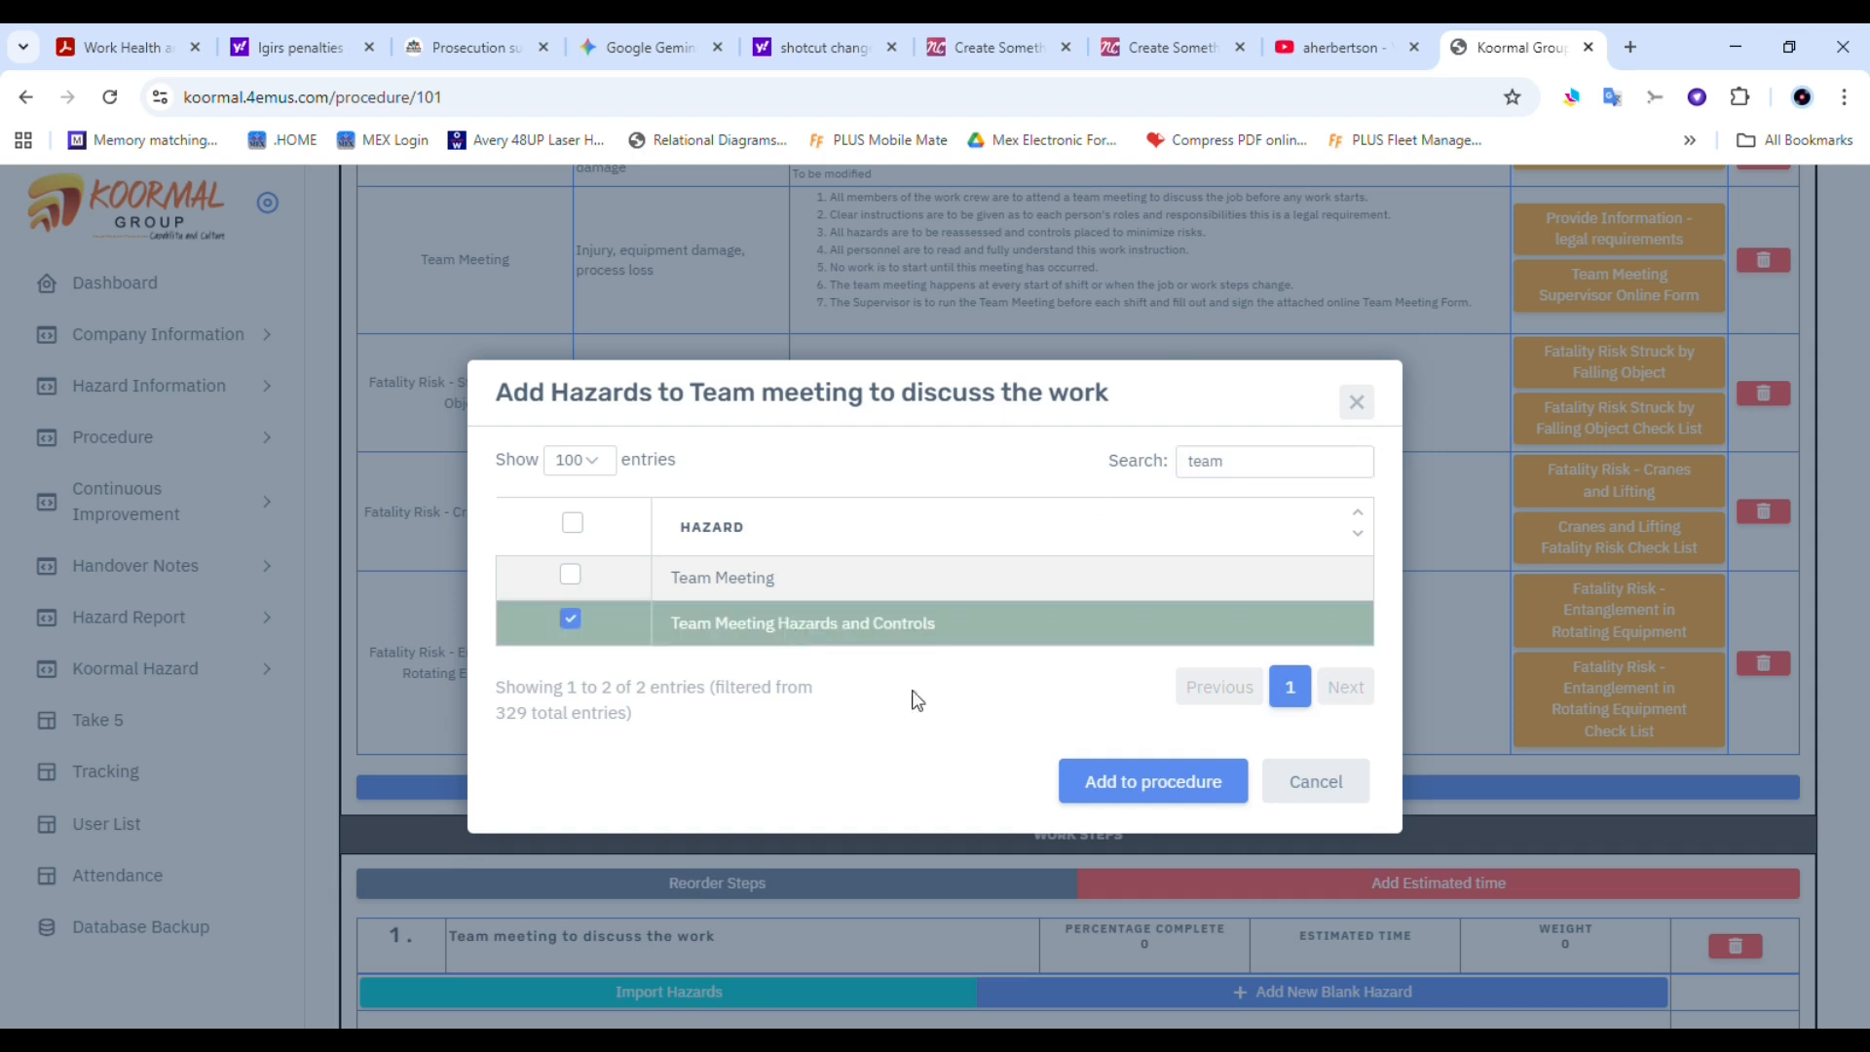
left_click(1149, 790)
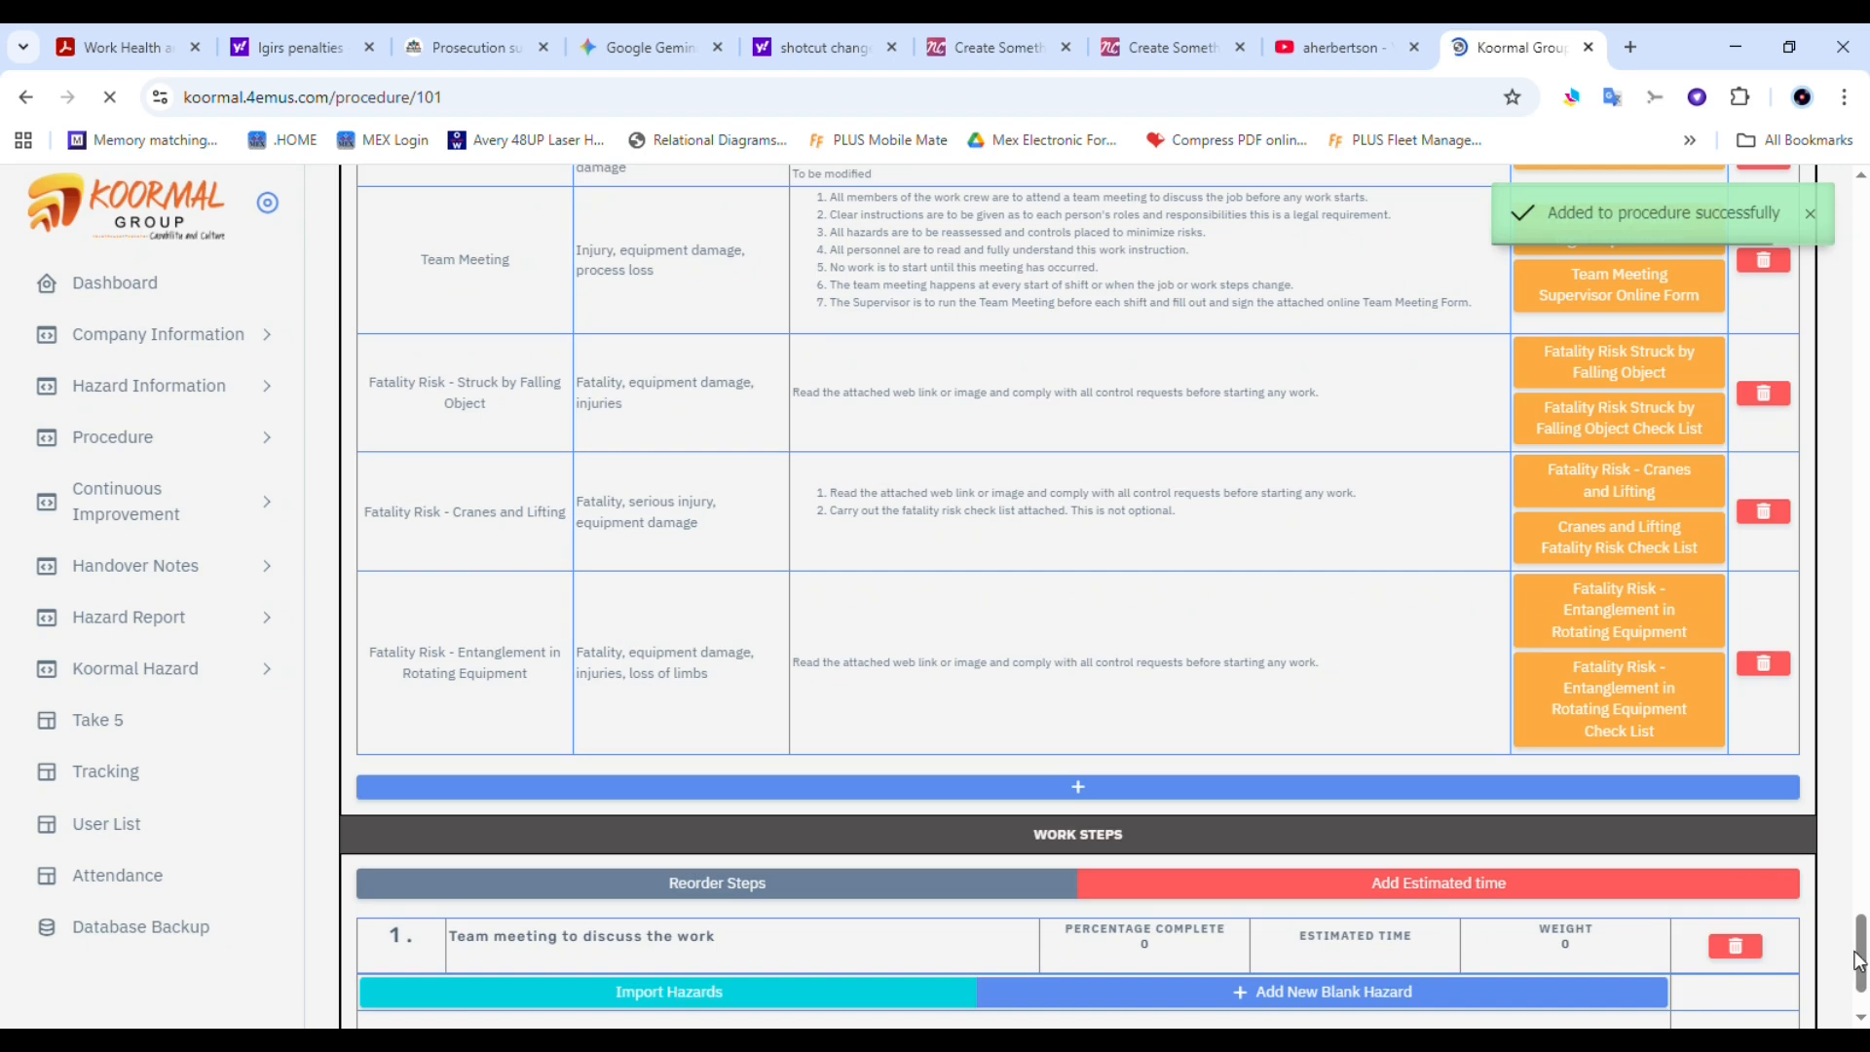
Open the imported team meeting hazard, view its main Team Meeting hazard with controls and links, and close it
scroll(1858, 959, "down", 3)
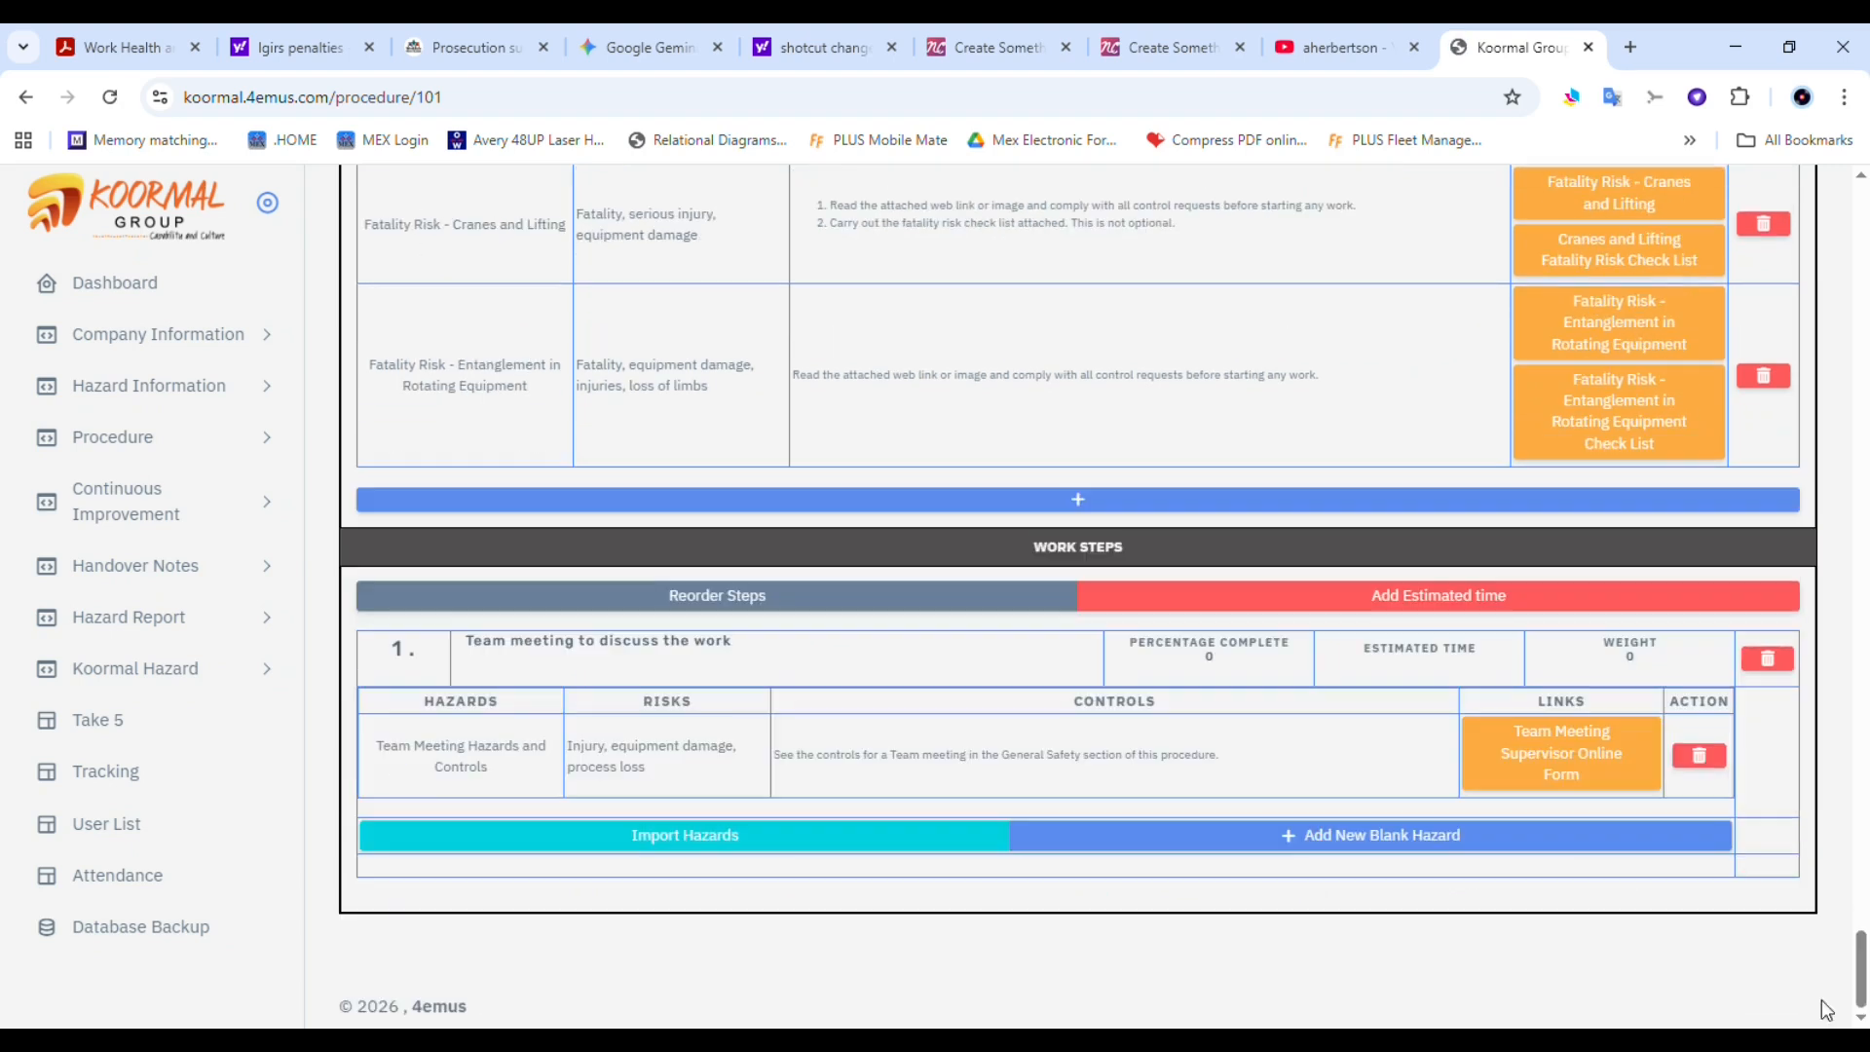
left_click(658, 758)
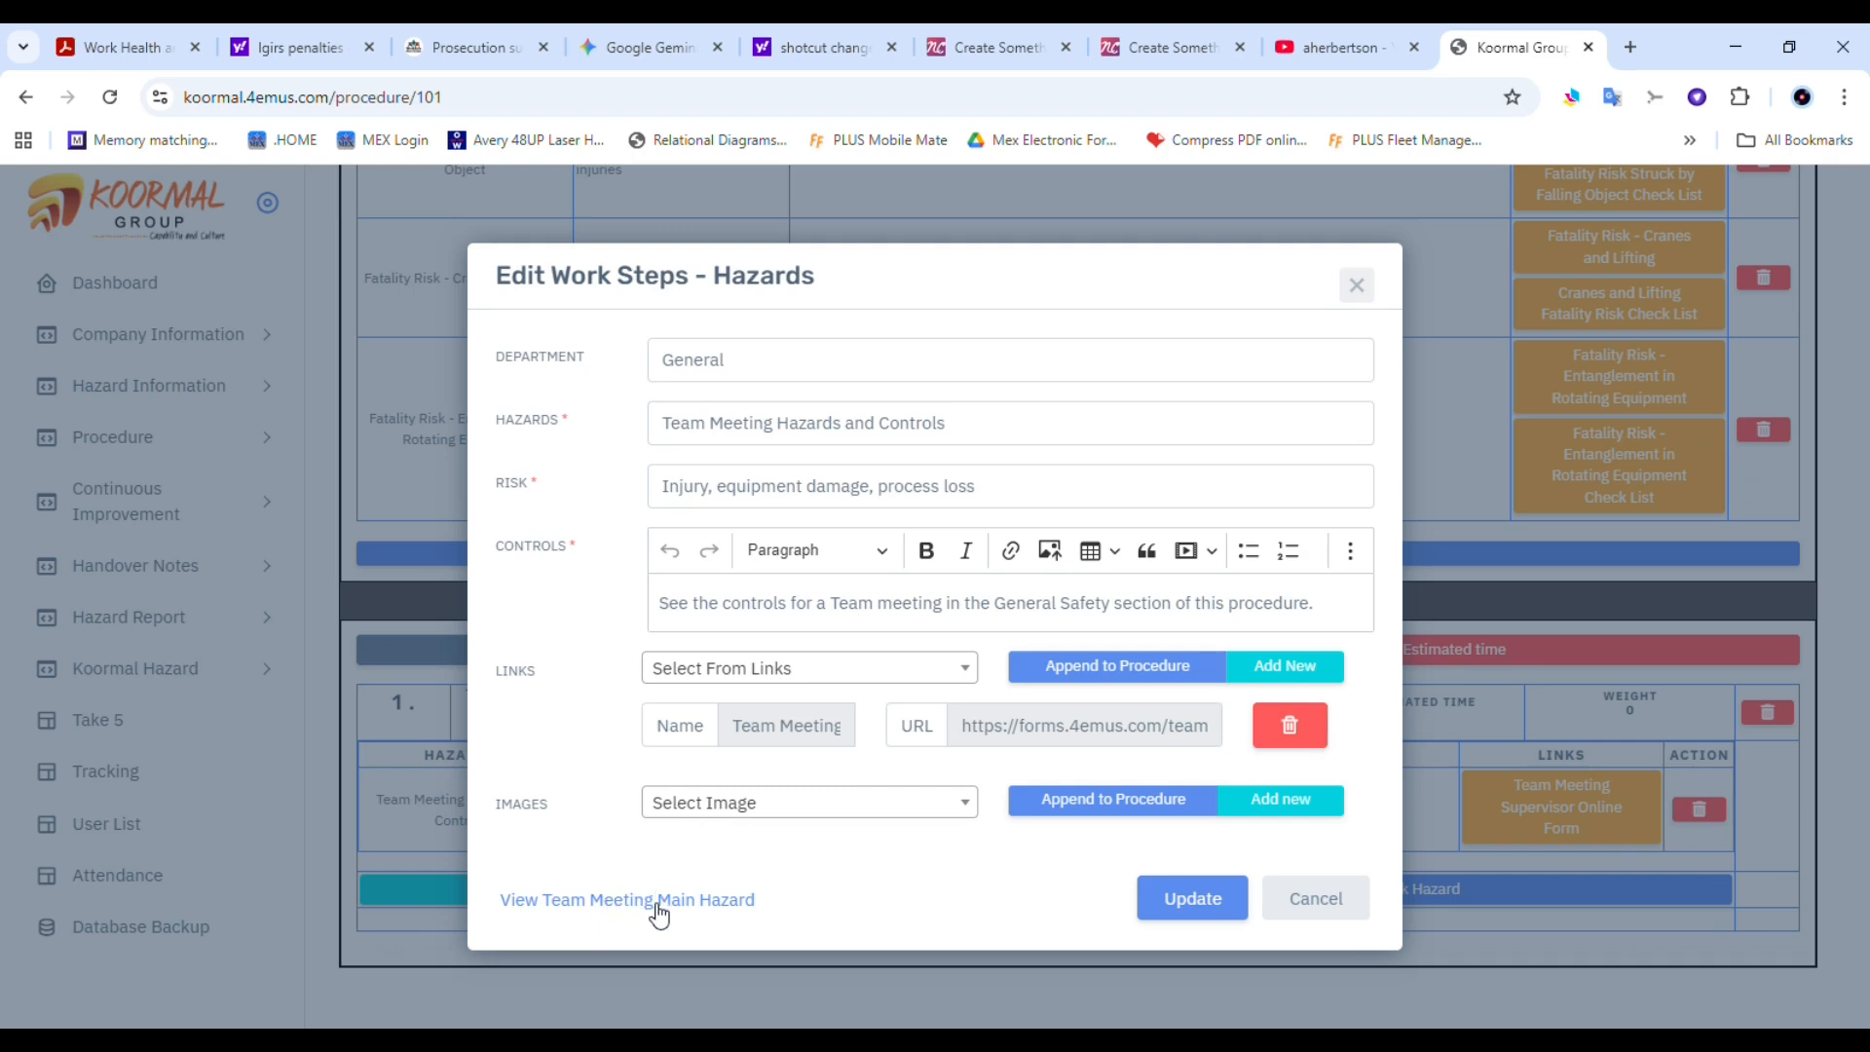
left_click(648, 899)
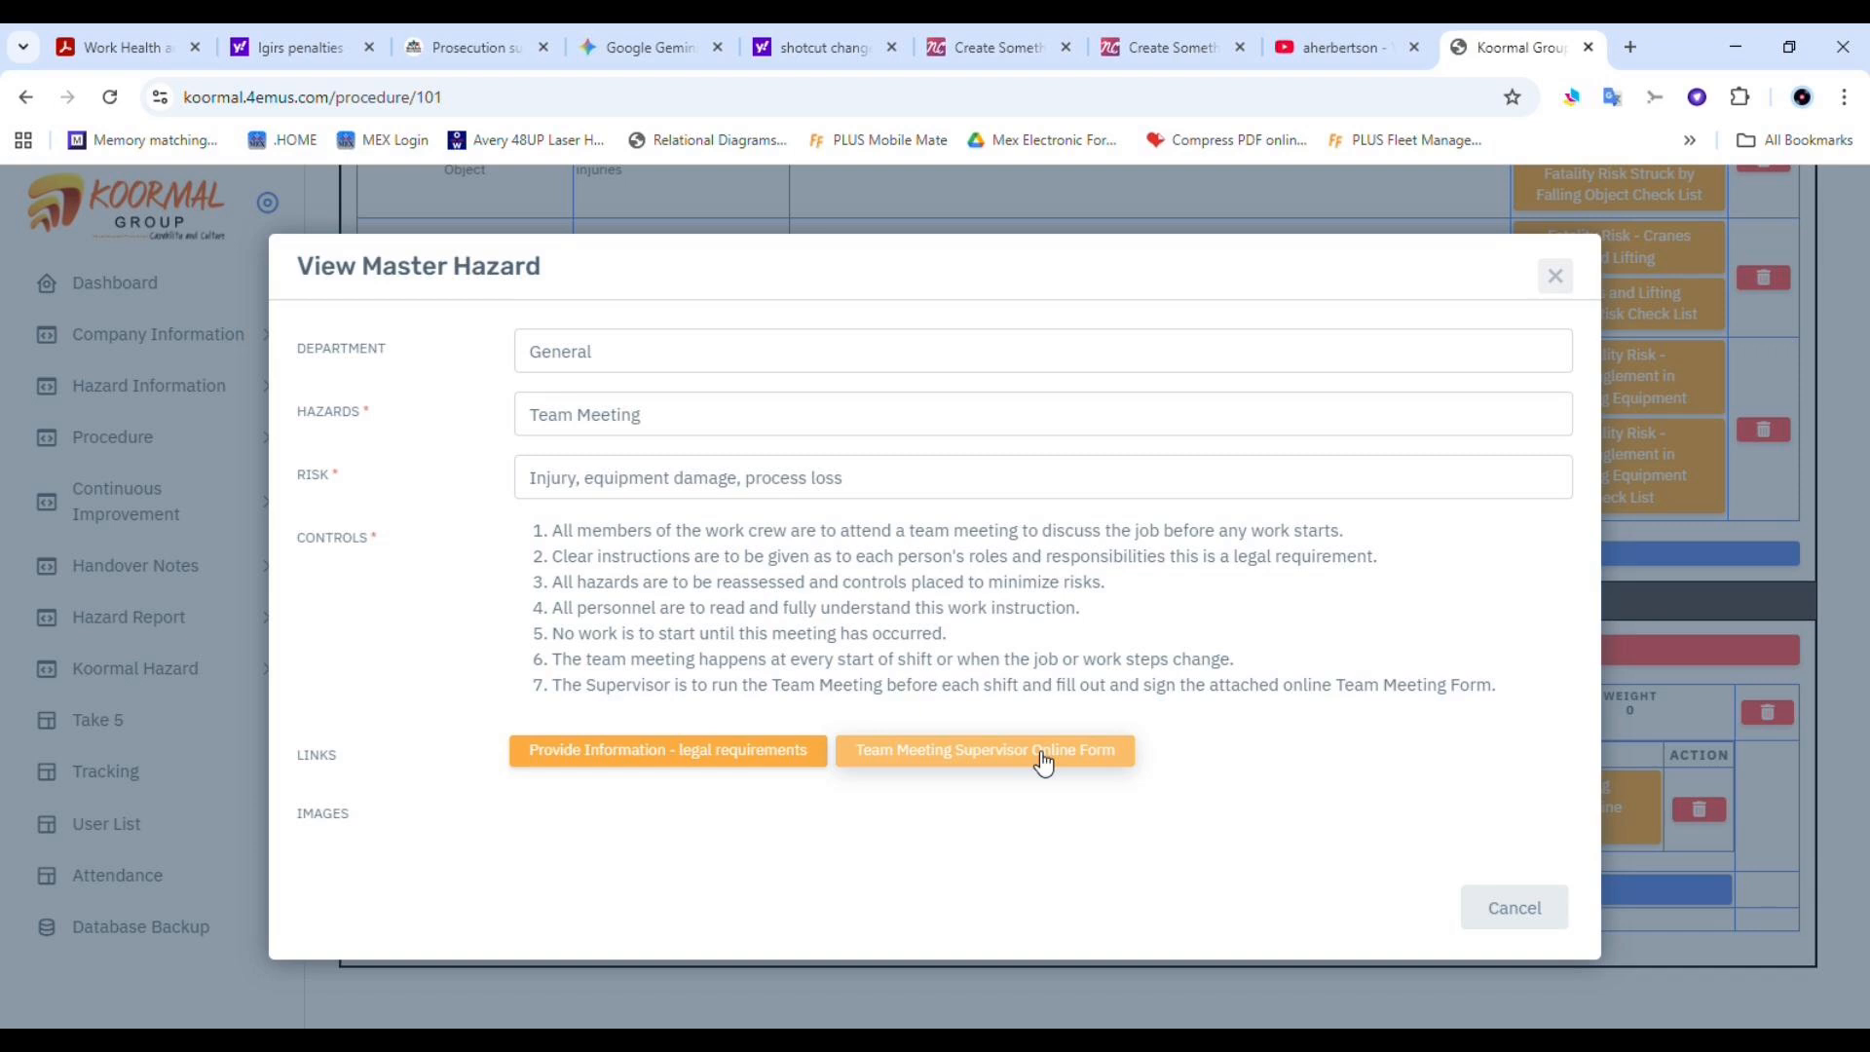
left_click(1534, 907)
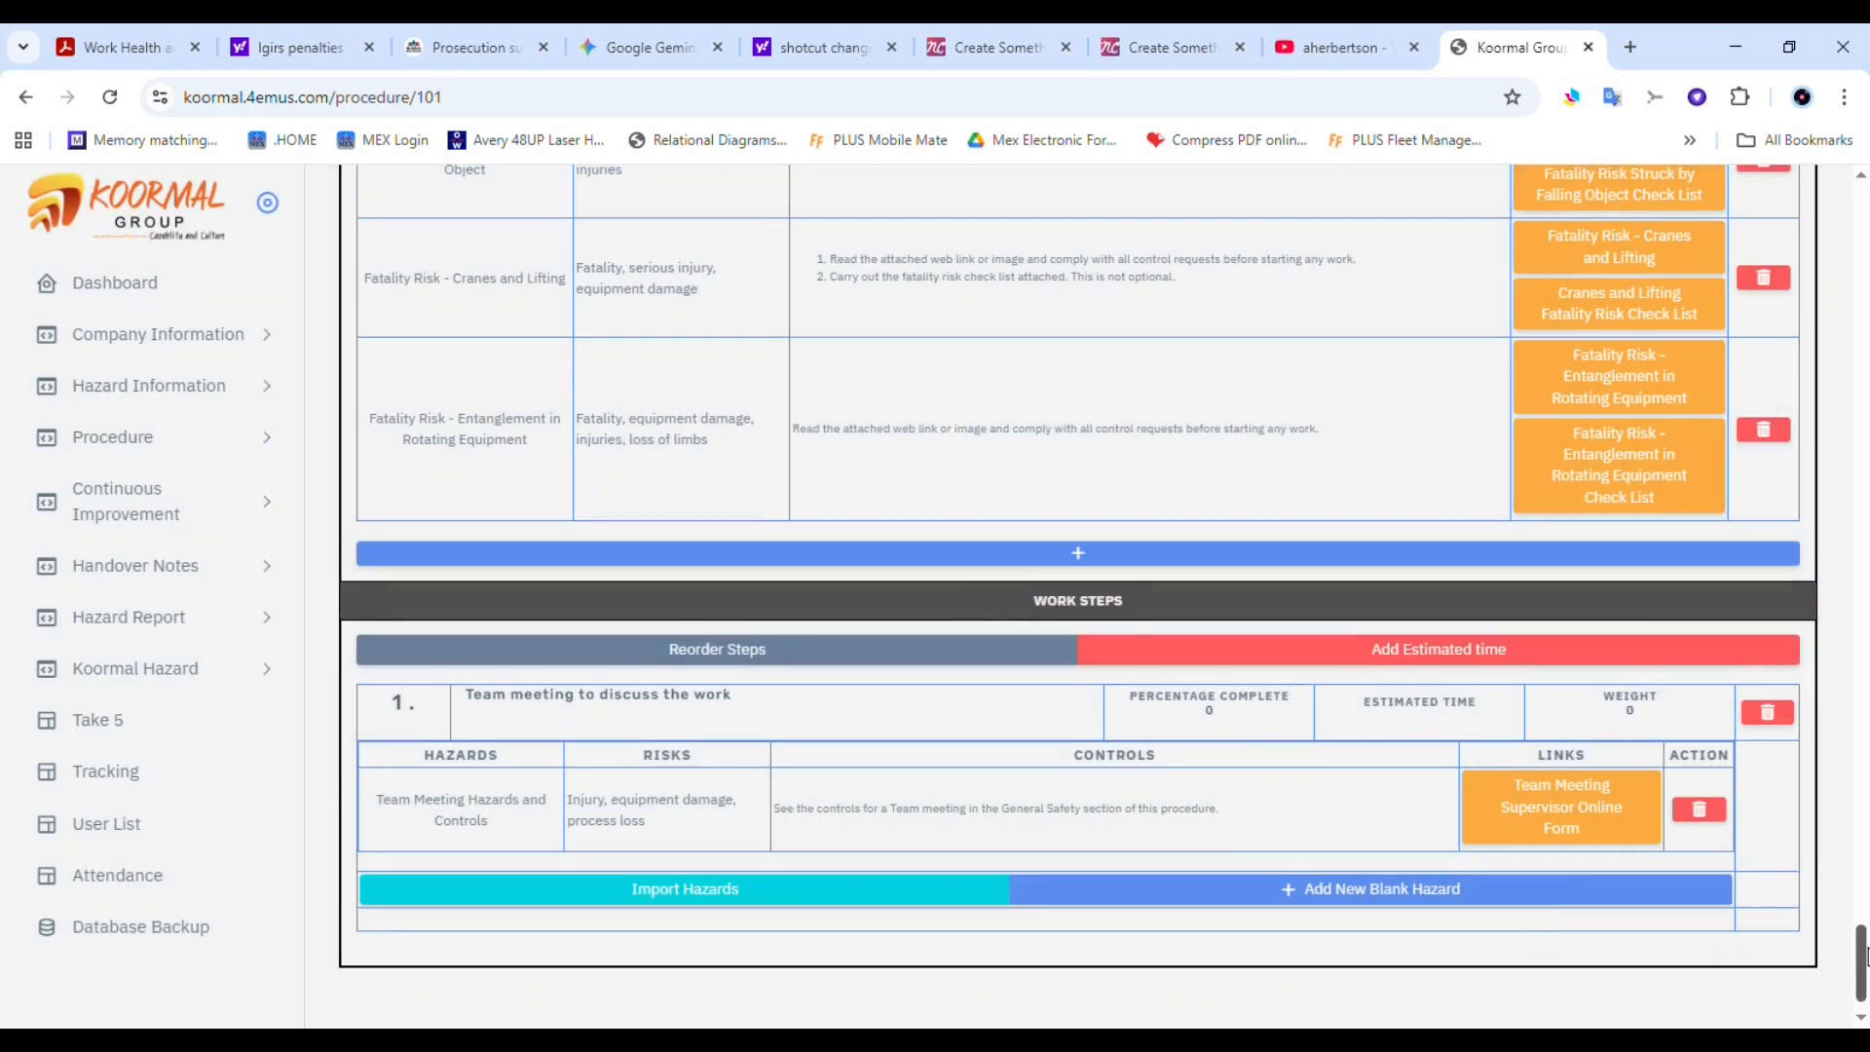
Create a second work step titled "Mobilisation to the worksite"
scroll(1863, 954, "down", 1)
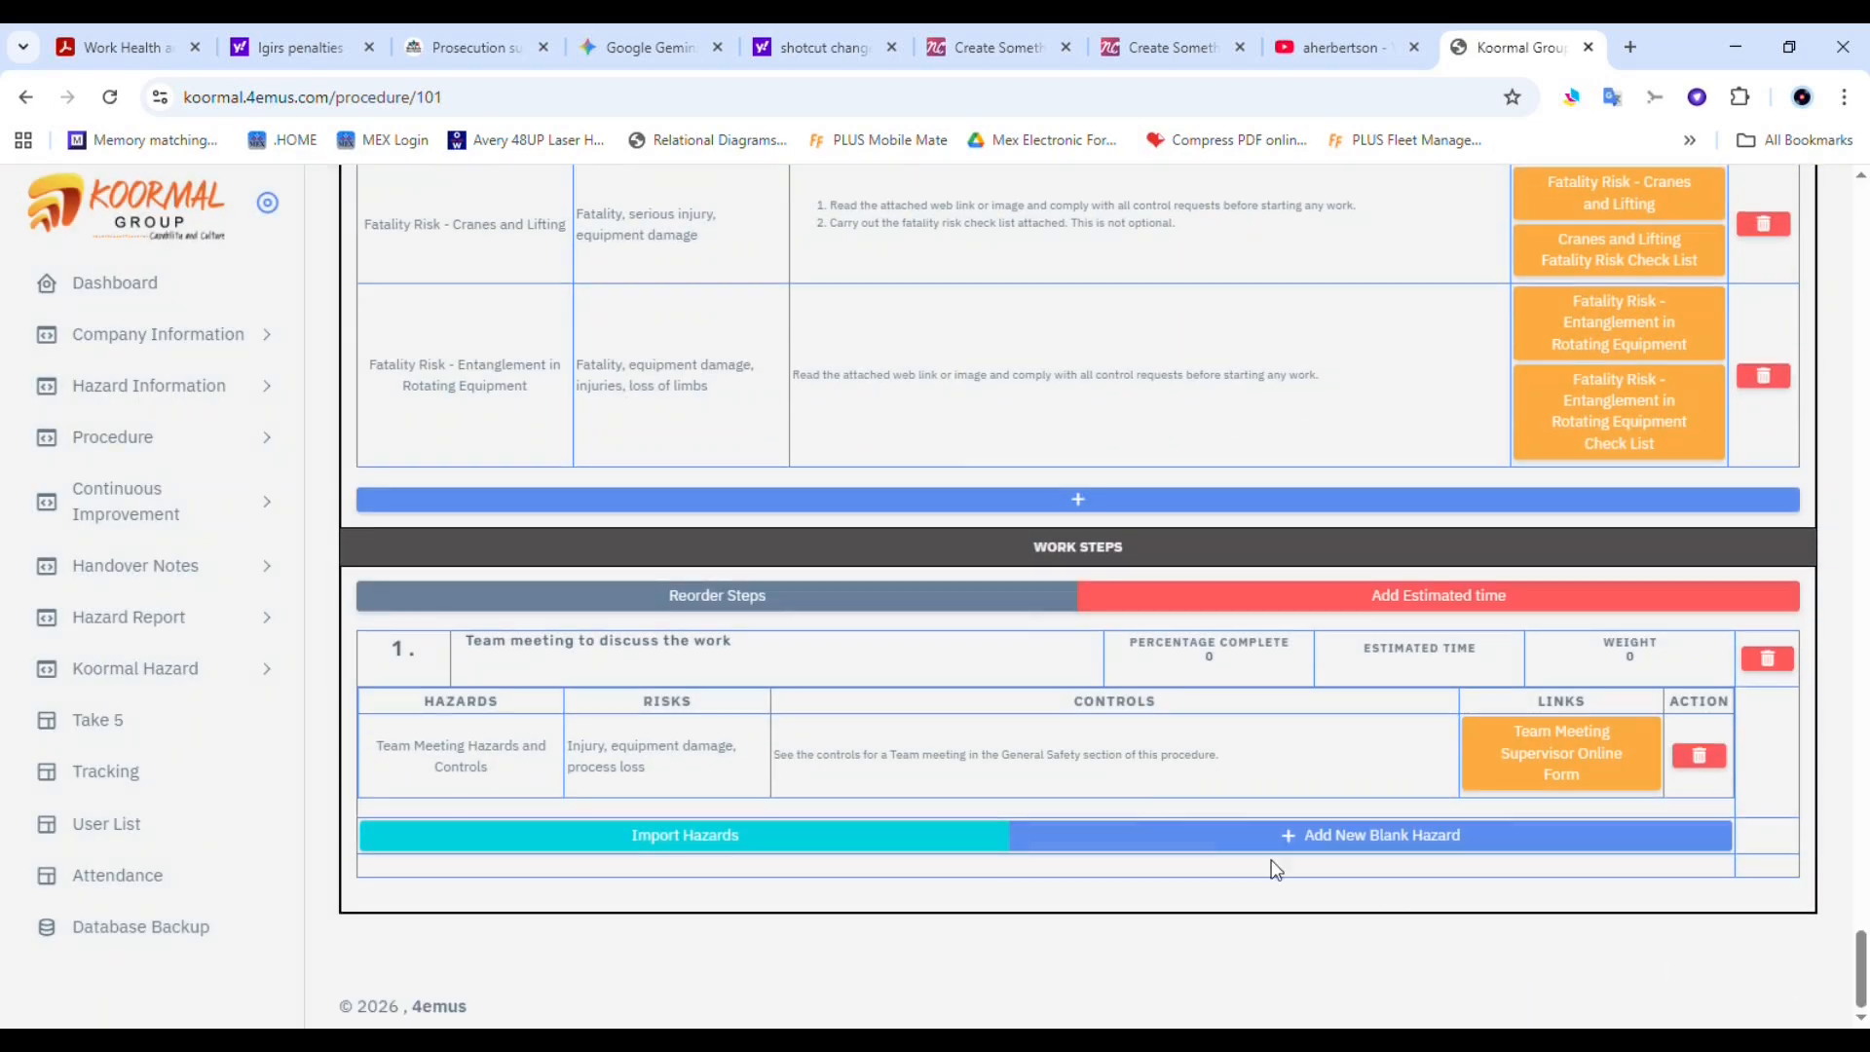
left_click(1068, 548)
left_click(674, 597)
type("Mobilisation to the worksite")
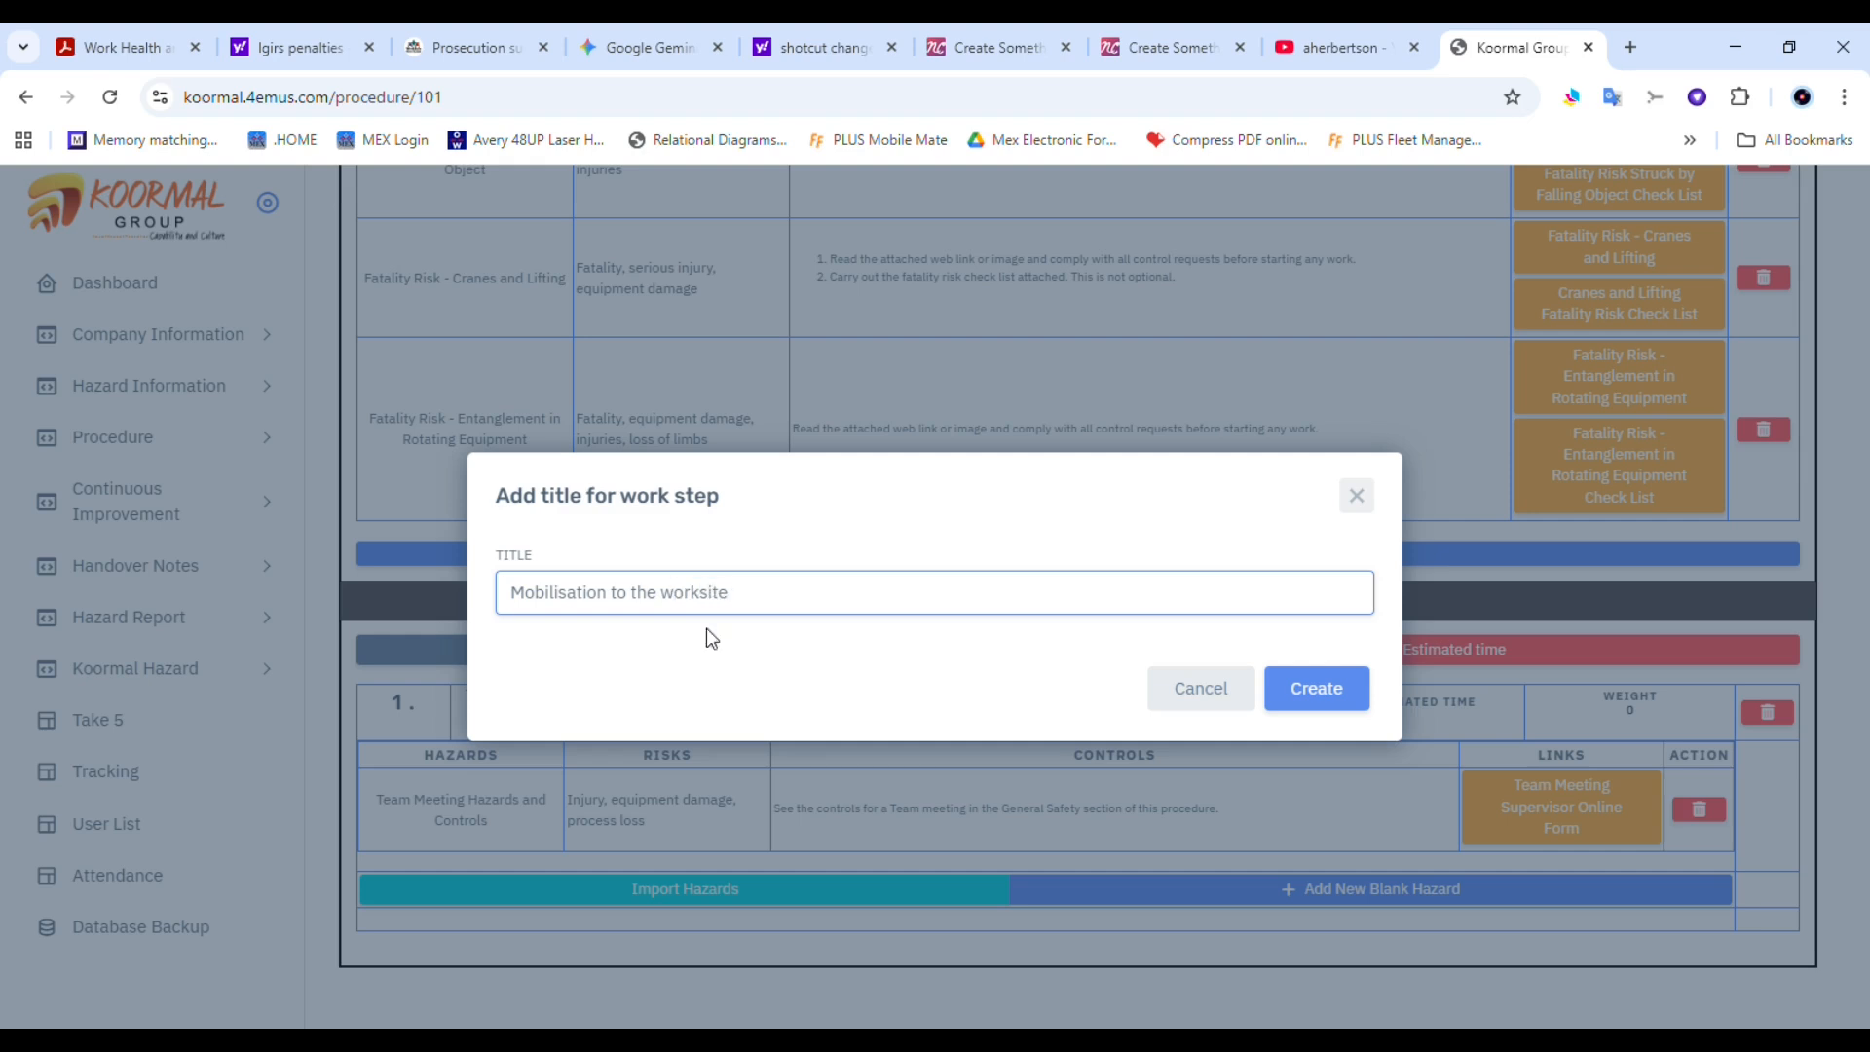
left_click(1326, 700)
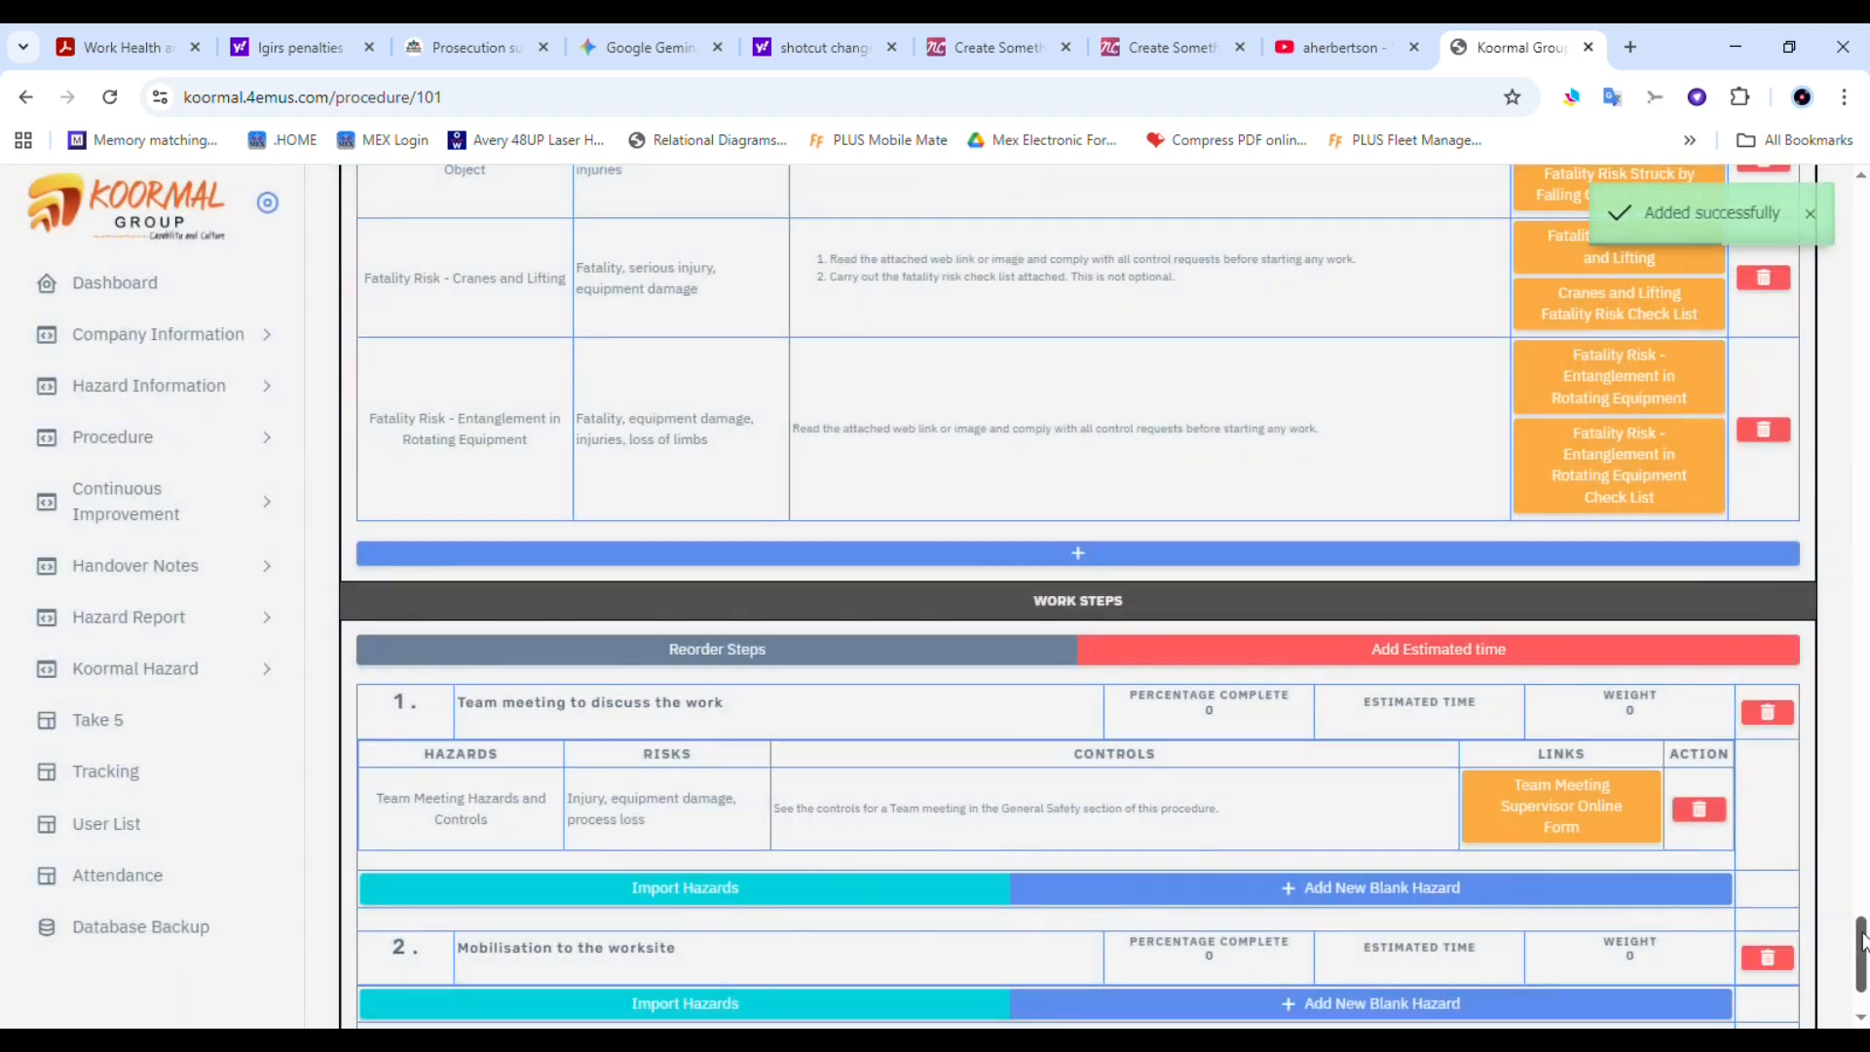
Search the hazards for "mobil" and import the Mobilisation hazard into the "Mobilisation to the worksite" step
left_click_drag(1859, 933, 1860, 978)
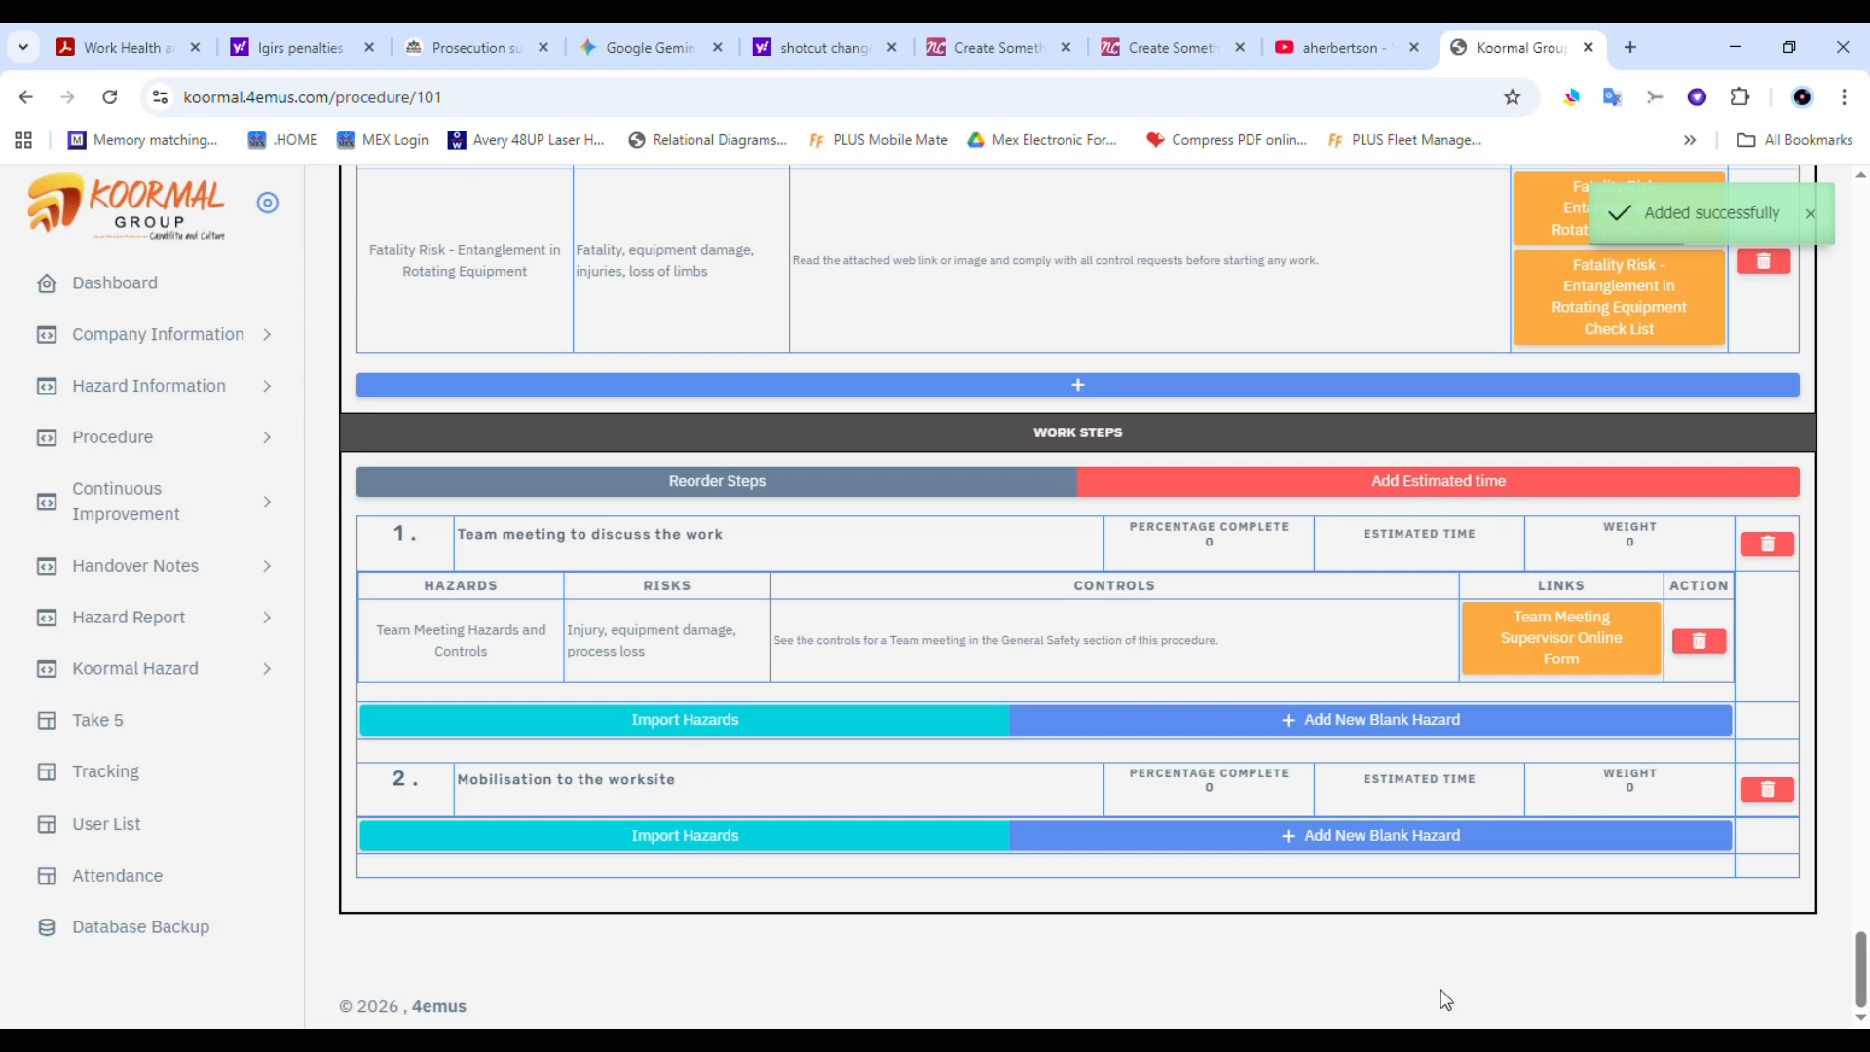
left_click(758, 835)
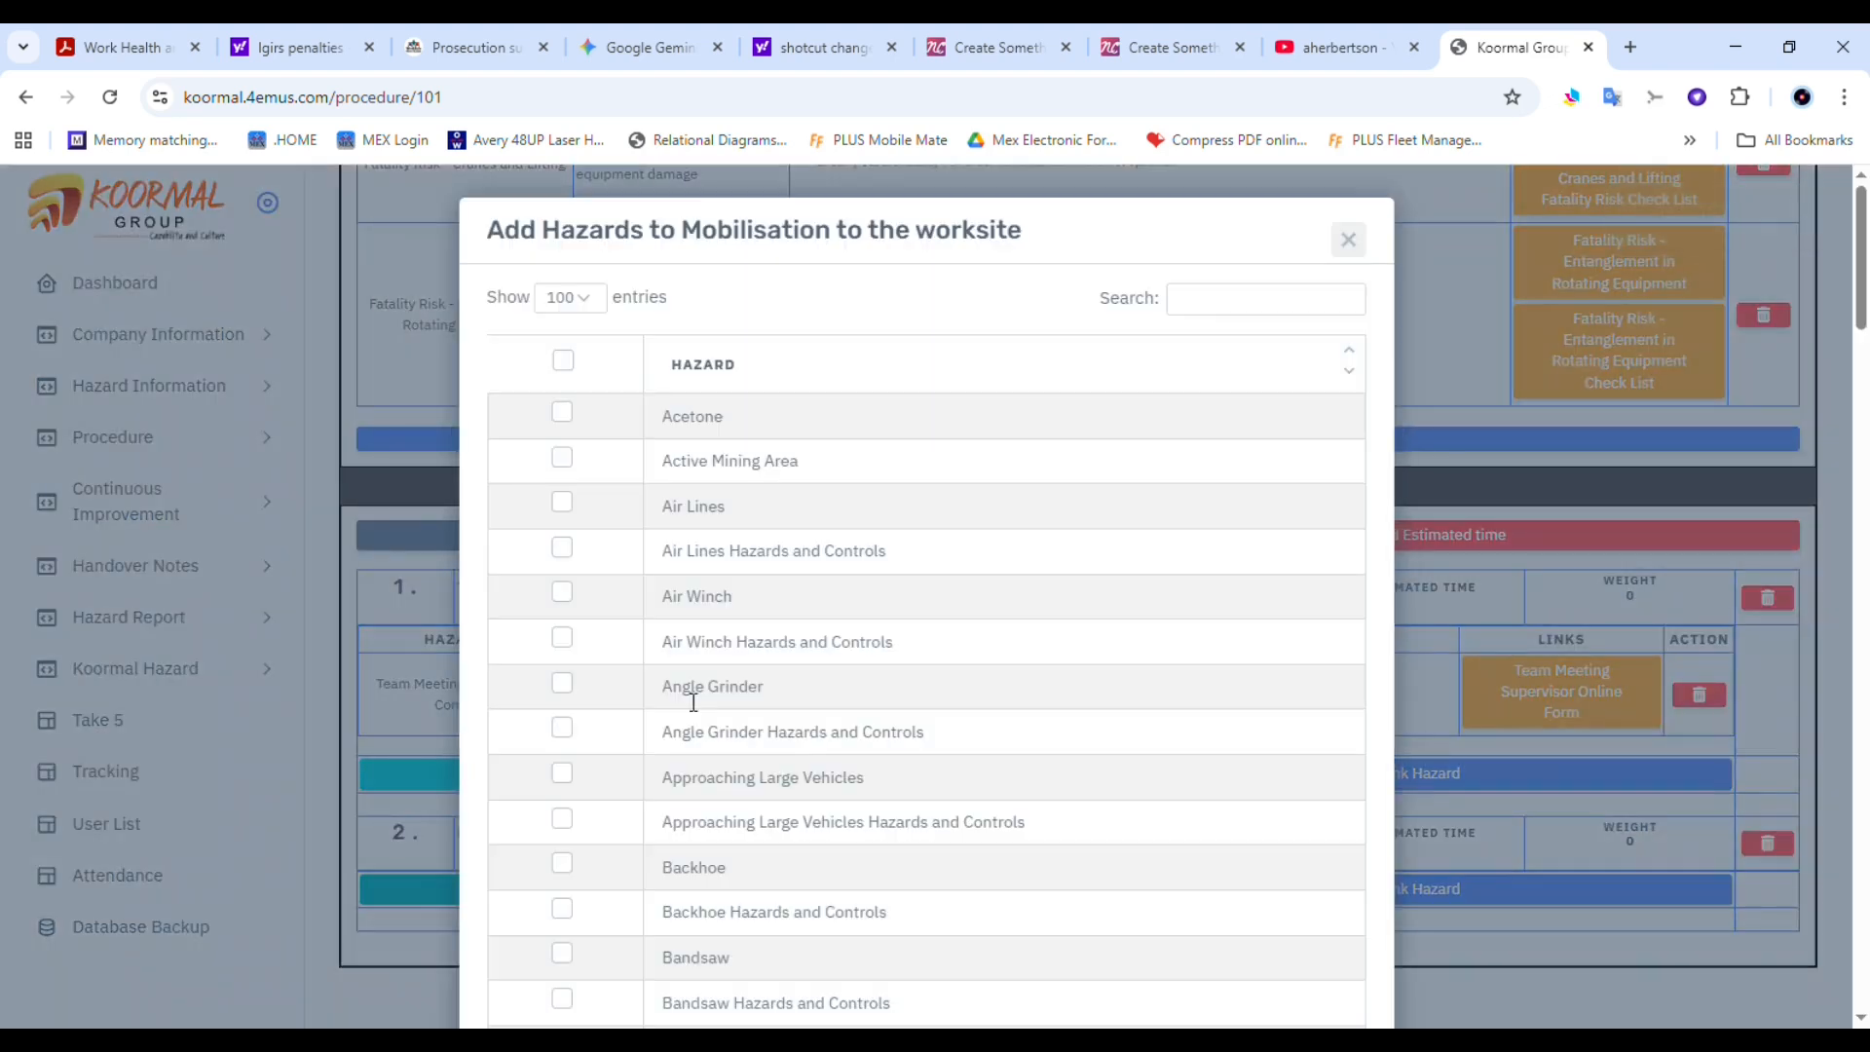
left_click(1210, 300)
type("mobil")
left_click(582, 645)
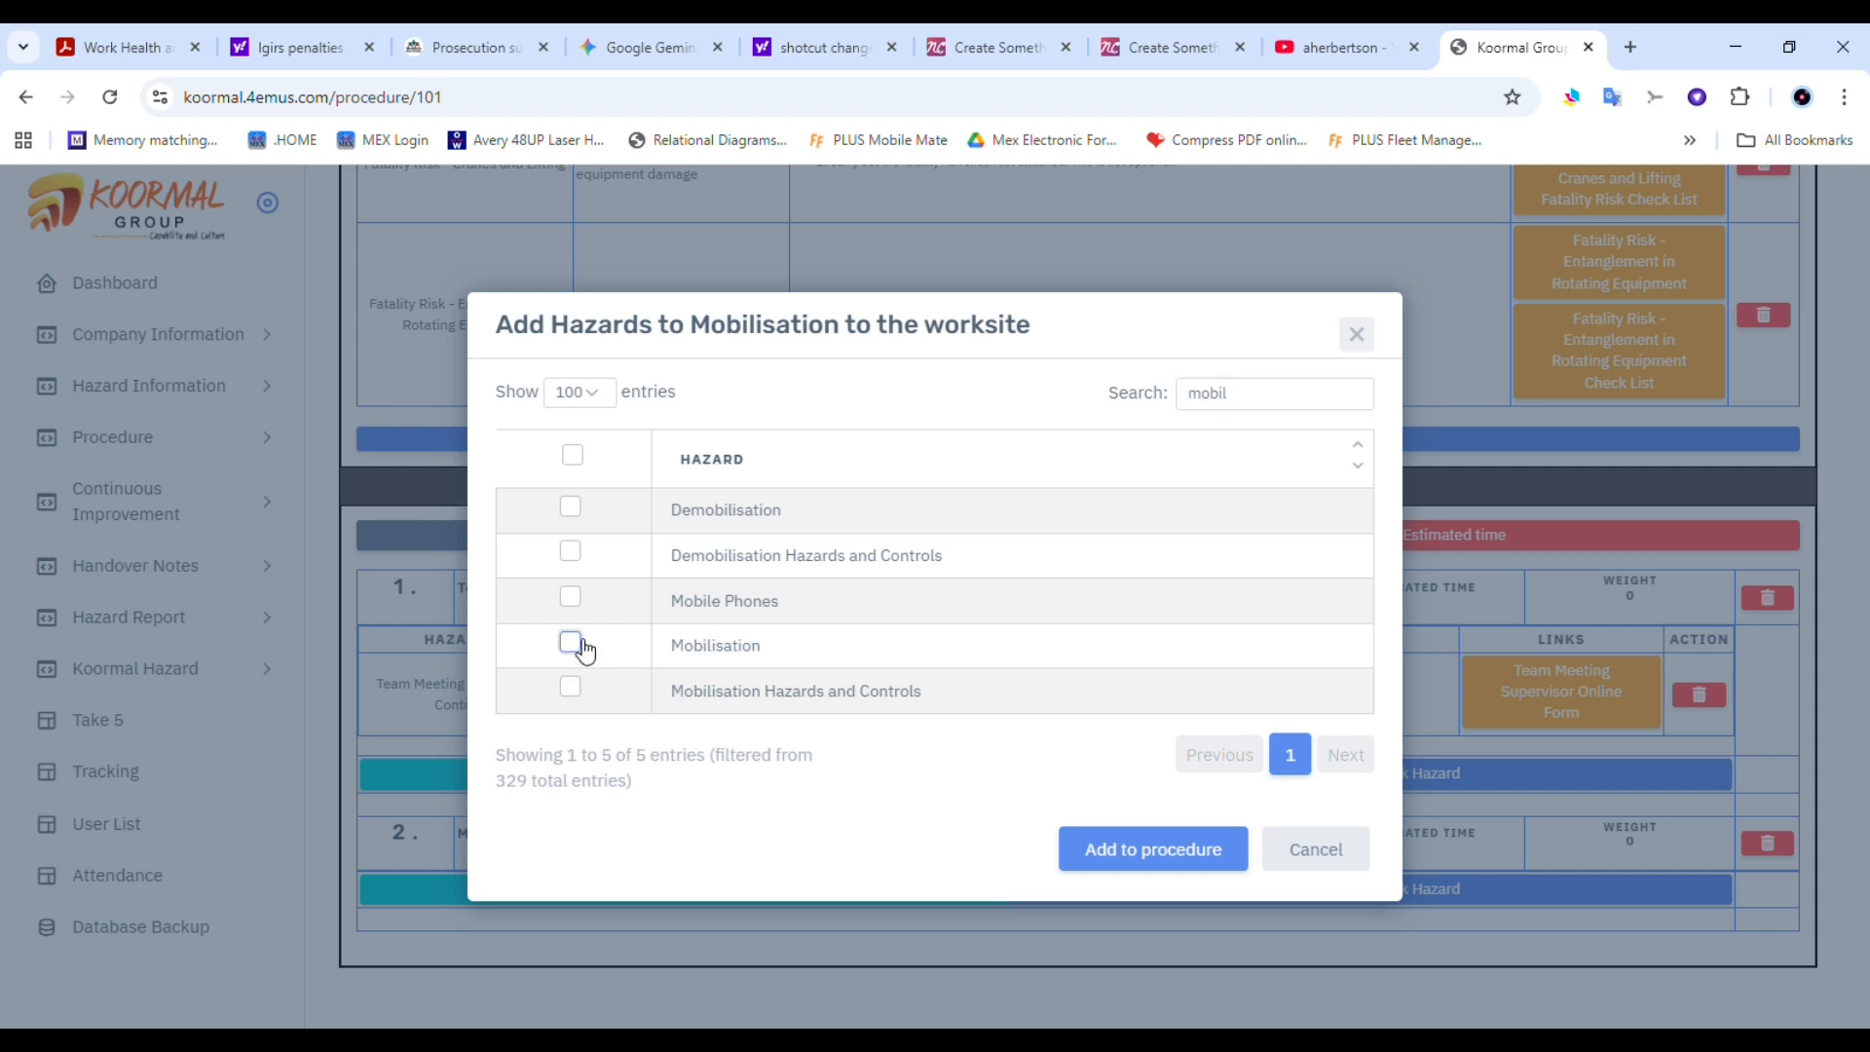
left_click(779, 650)
left_click(1120, 853)
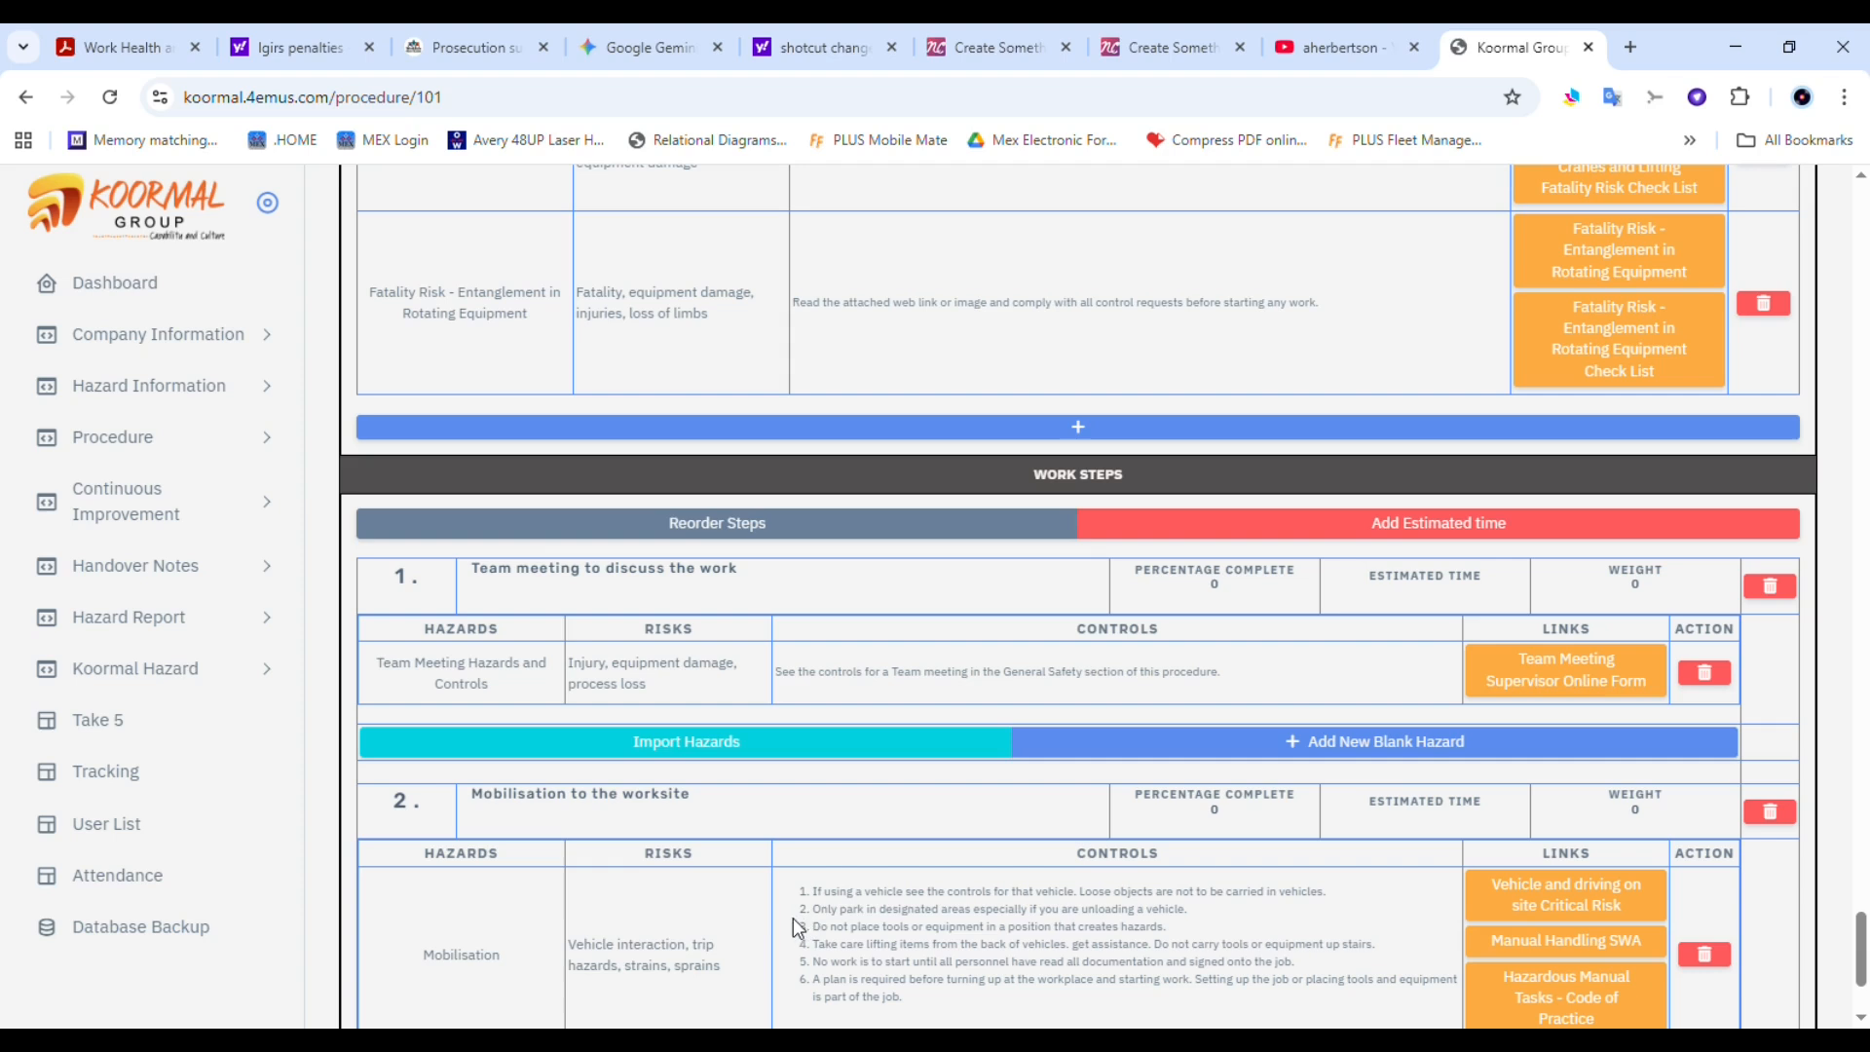
Create a third work step titled "Set up worksite for job. Move tools and equipment to the worksite."
left_click_drag(1862, 943, 1862, 964)
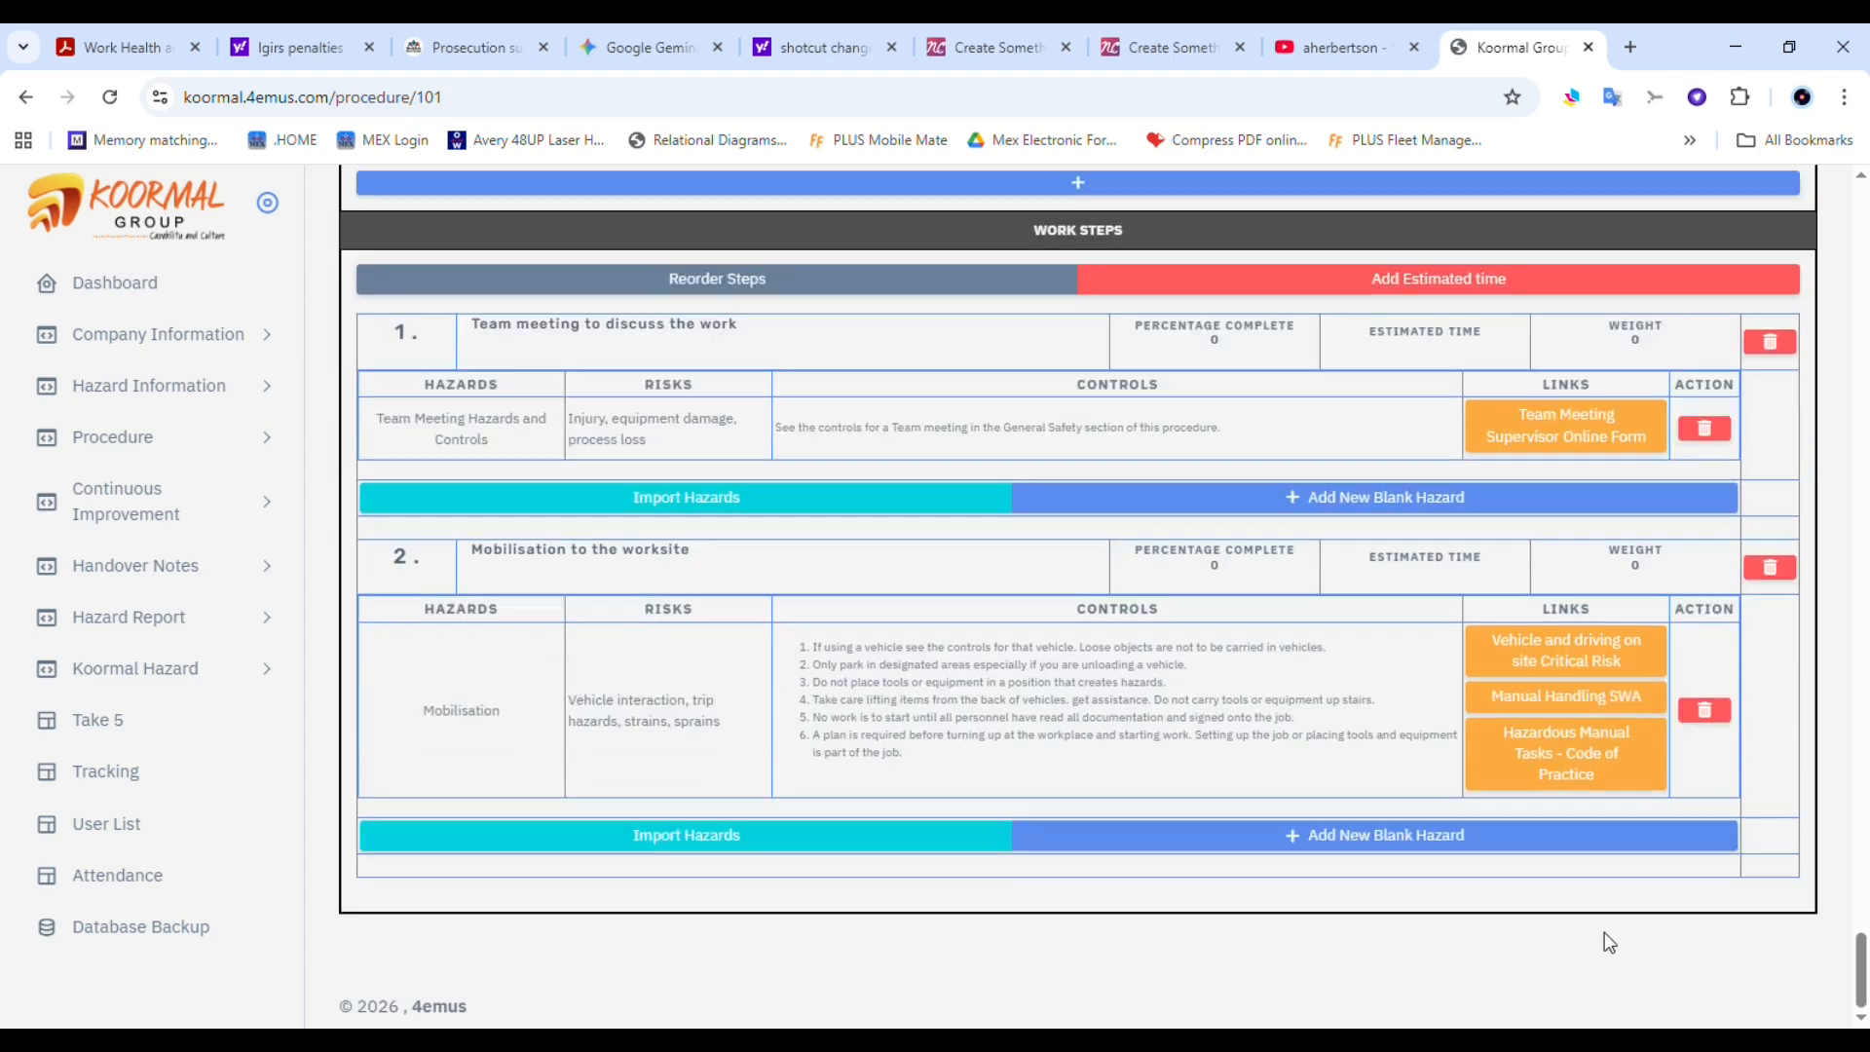
left_click(1040, 234)
left_click(548, 602)
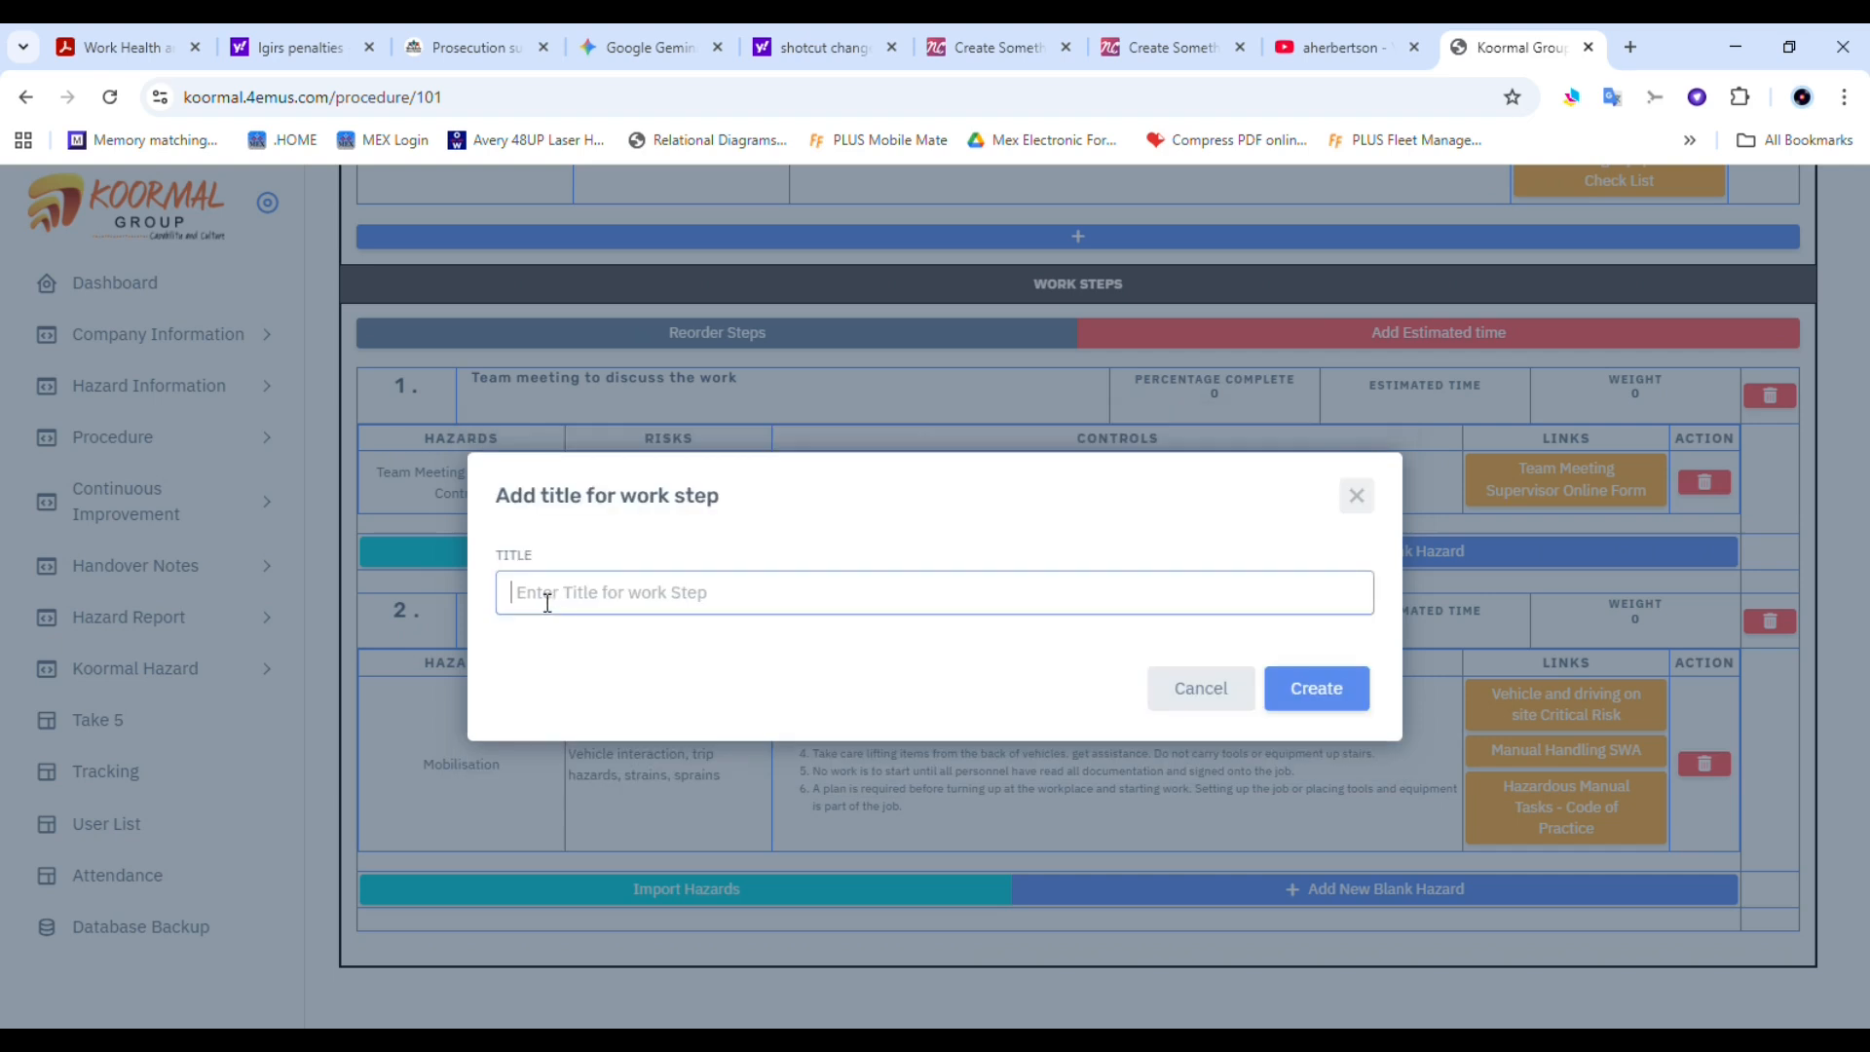
type("Set u")
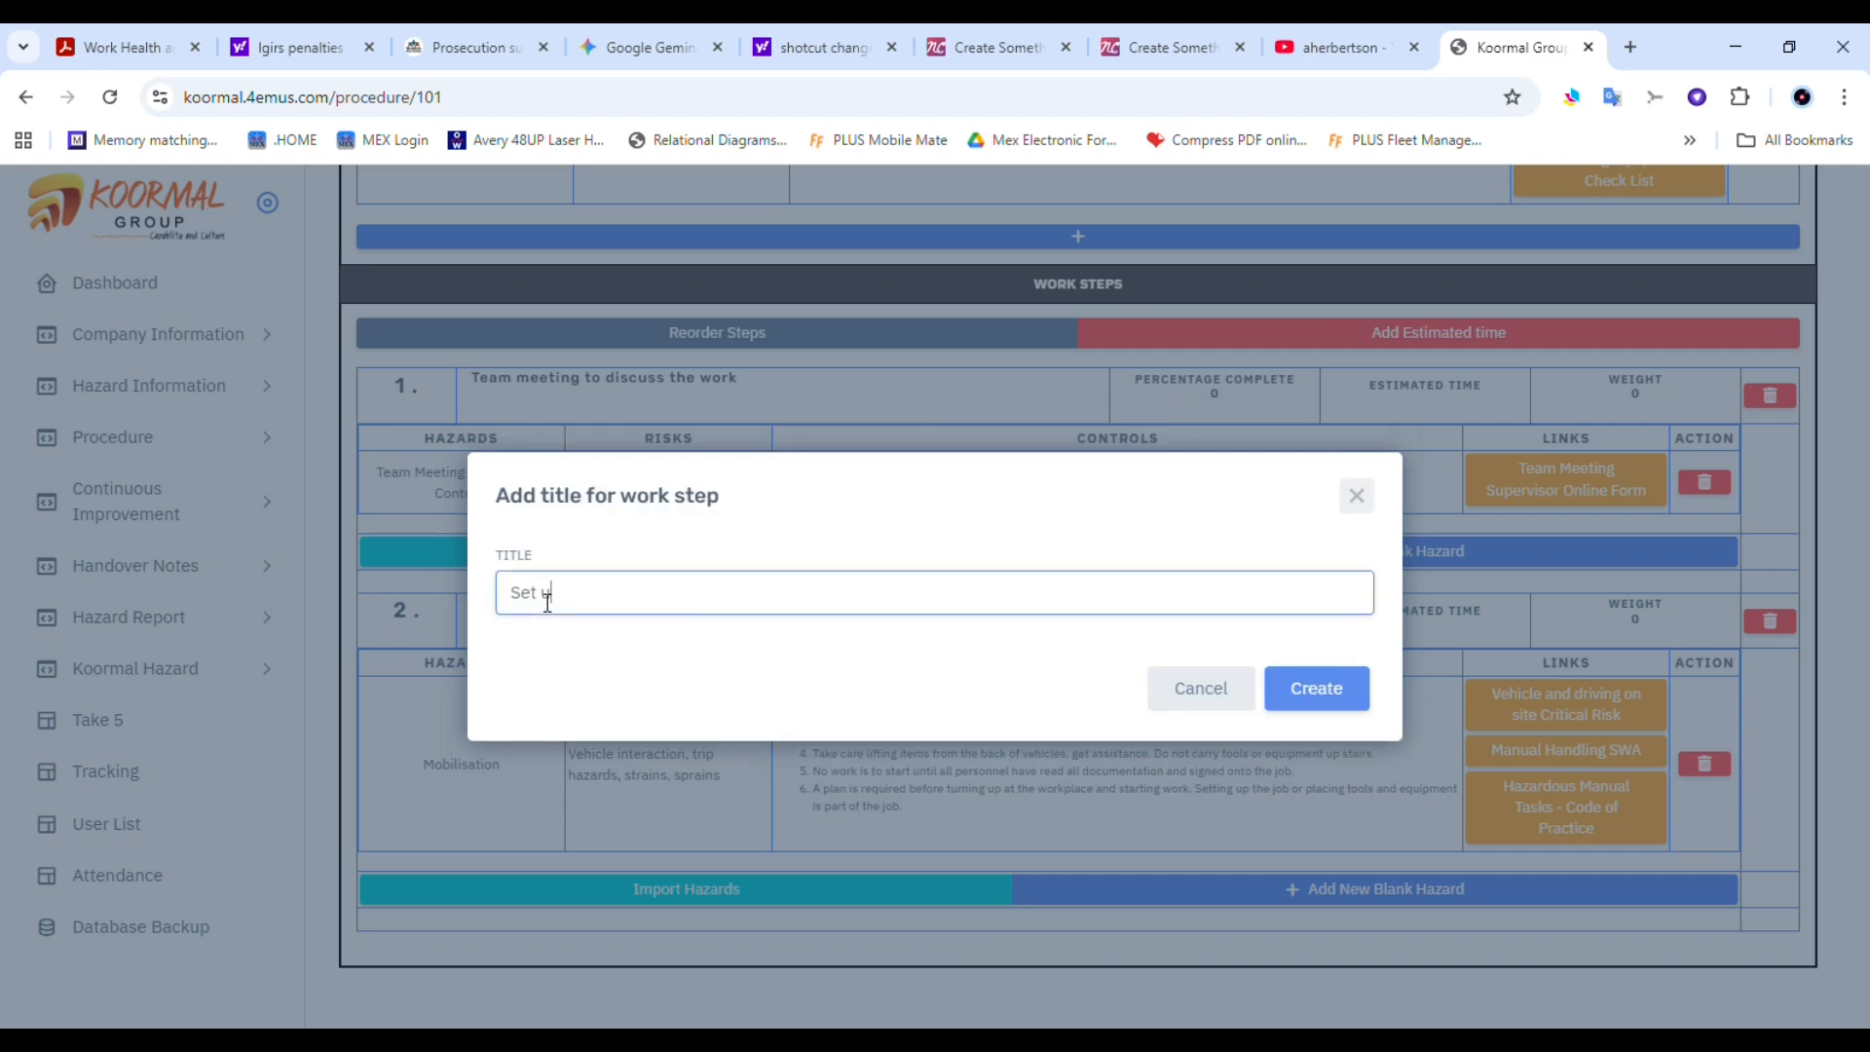
type("p worksite for job. Move tools and equip")
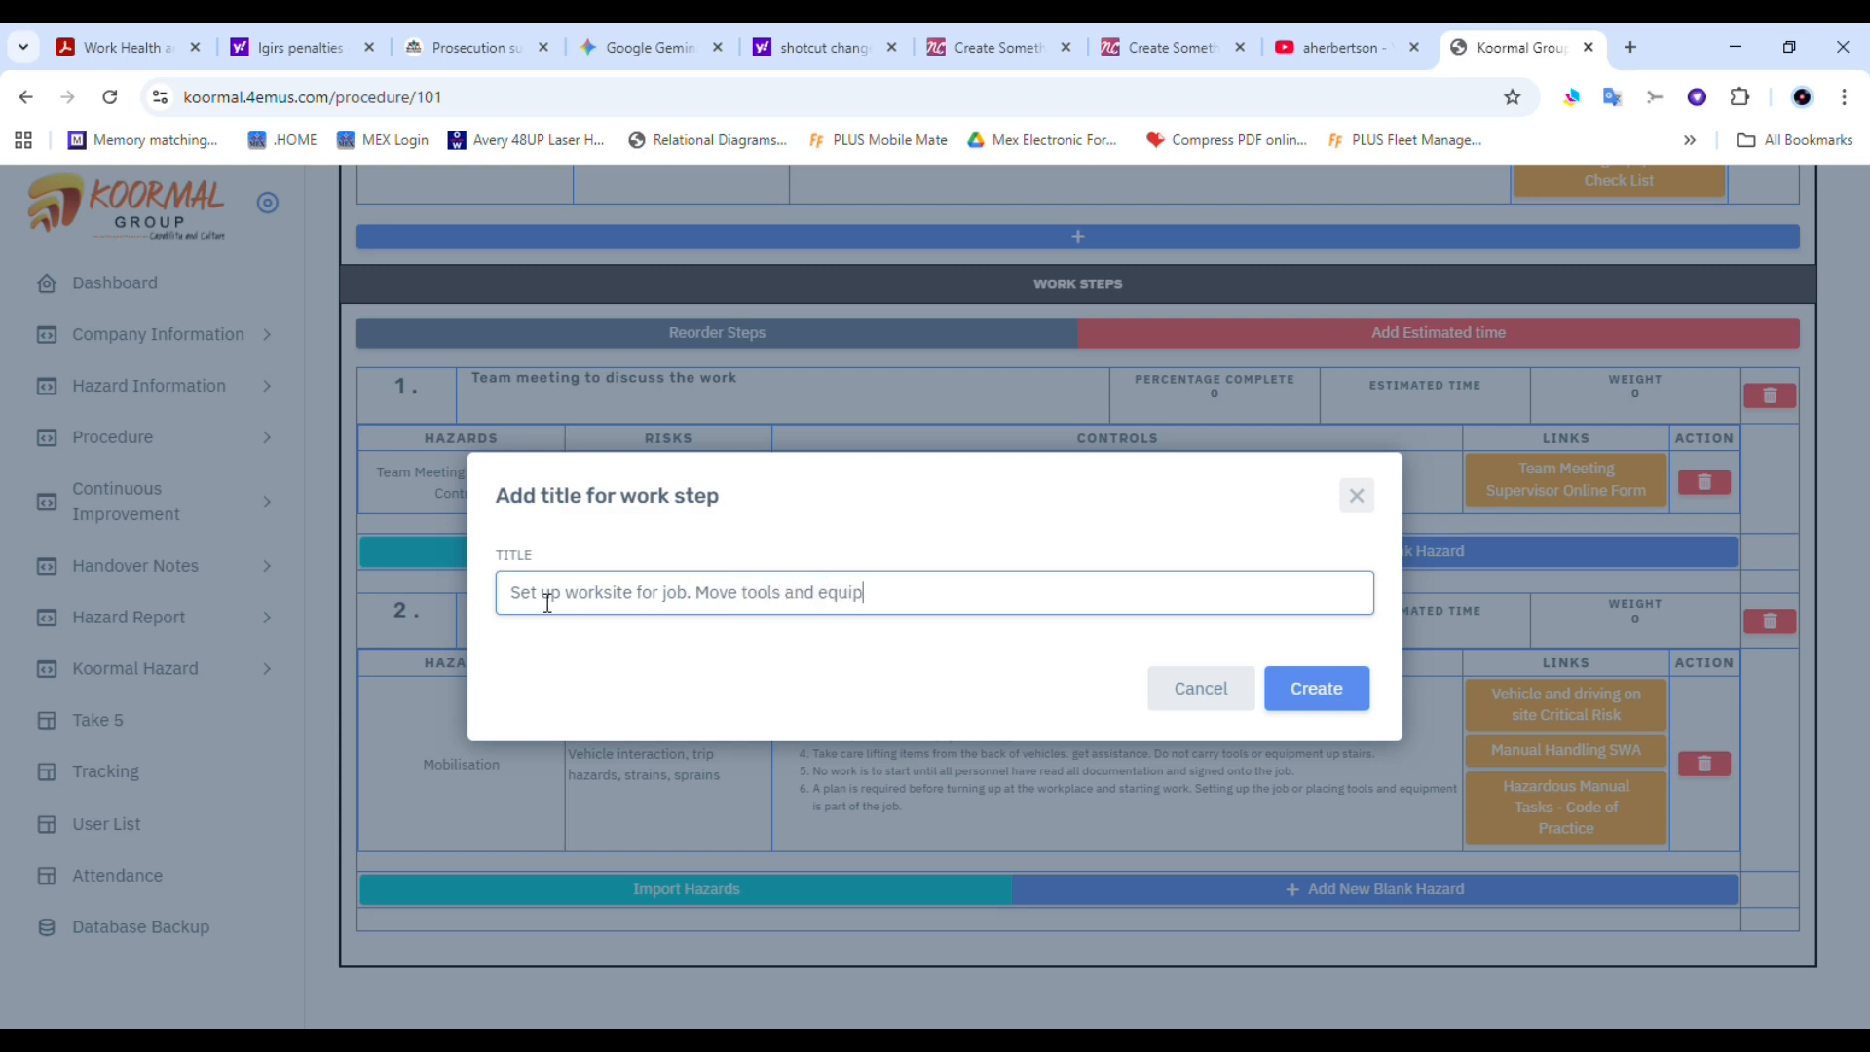
type("ment to the worksite.")
key("Return")
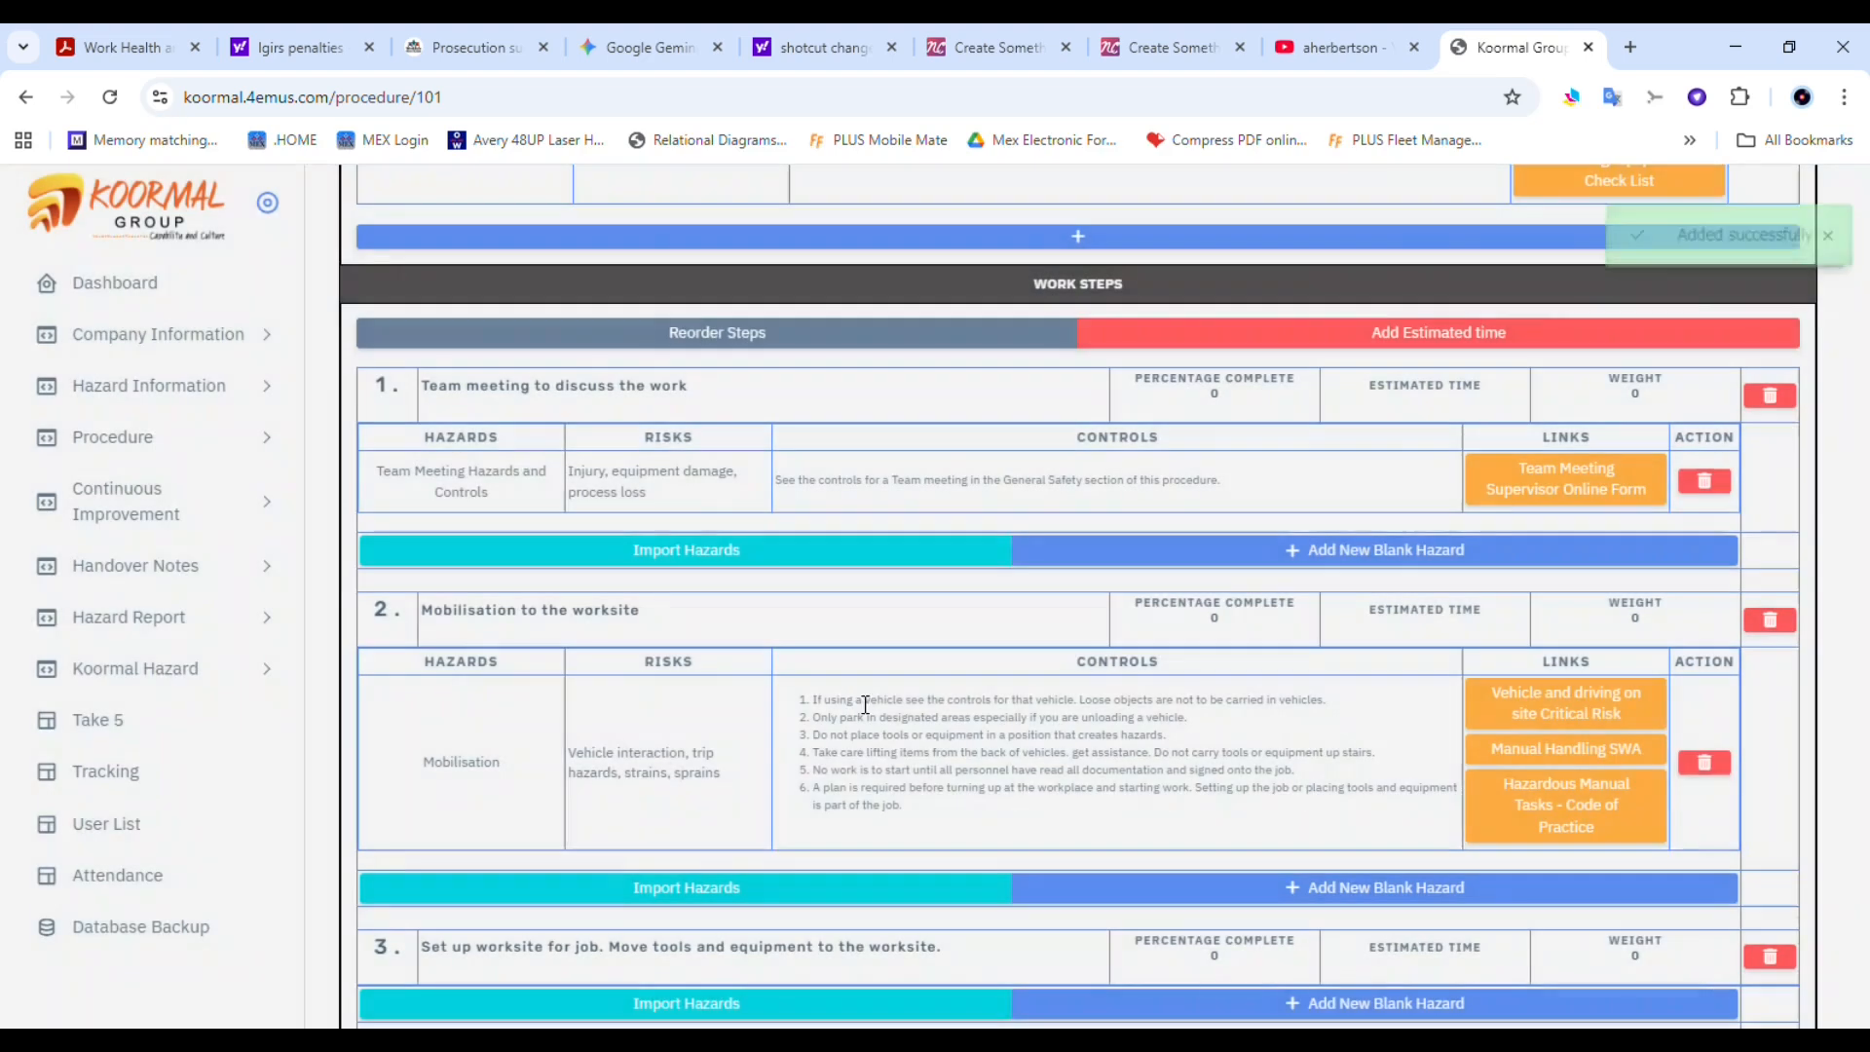
Try to import Manual Handling Hazards and Controls into the worksite set-up step, searching the hazards for "manu", and close the import dialog
scroll(726, 925, "down", 3)
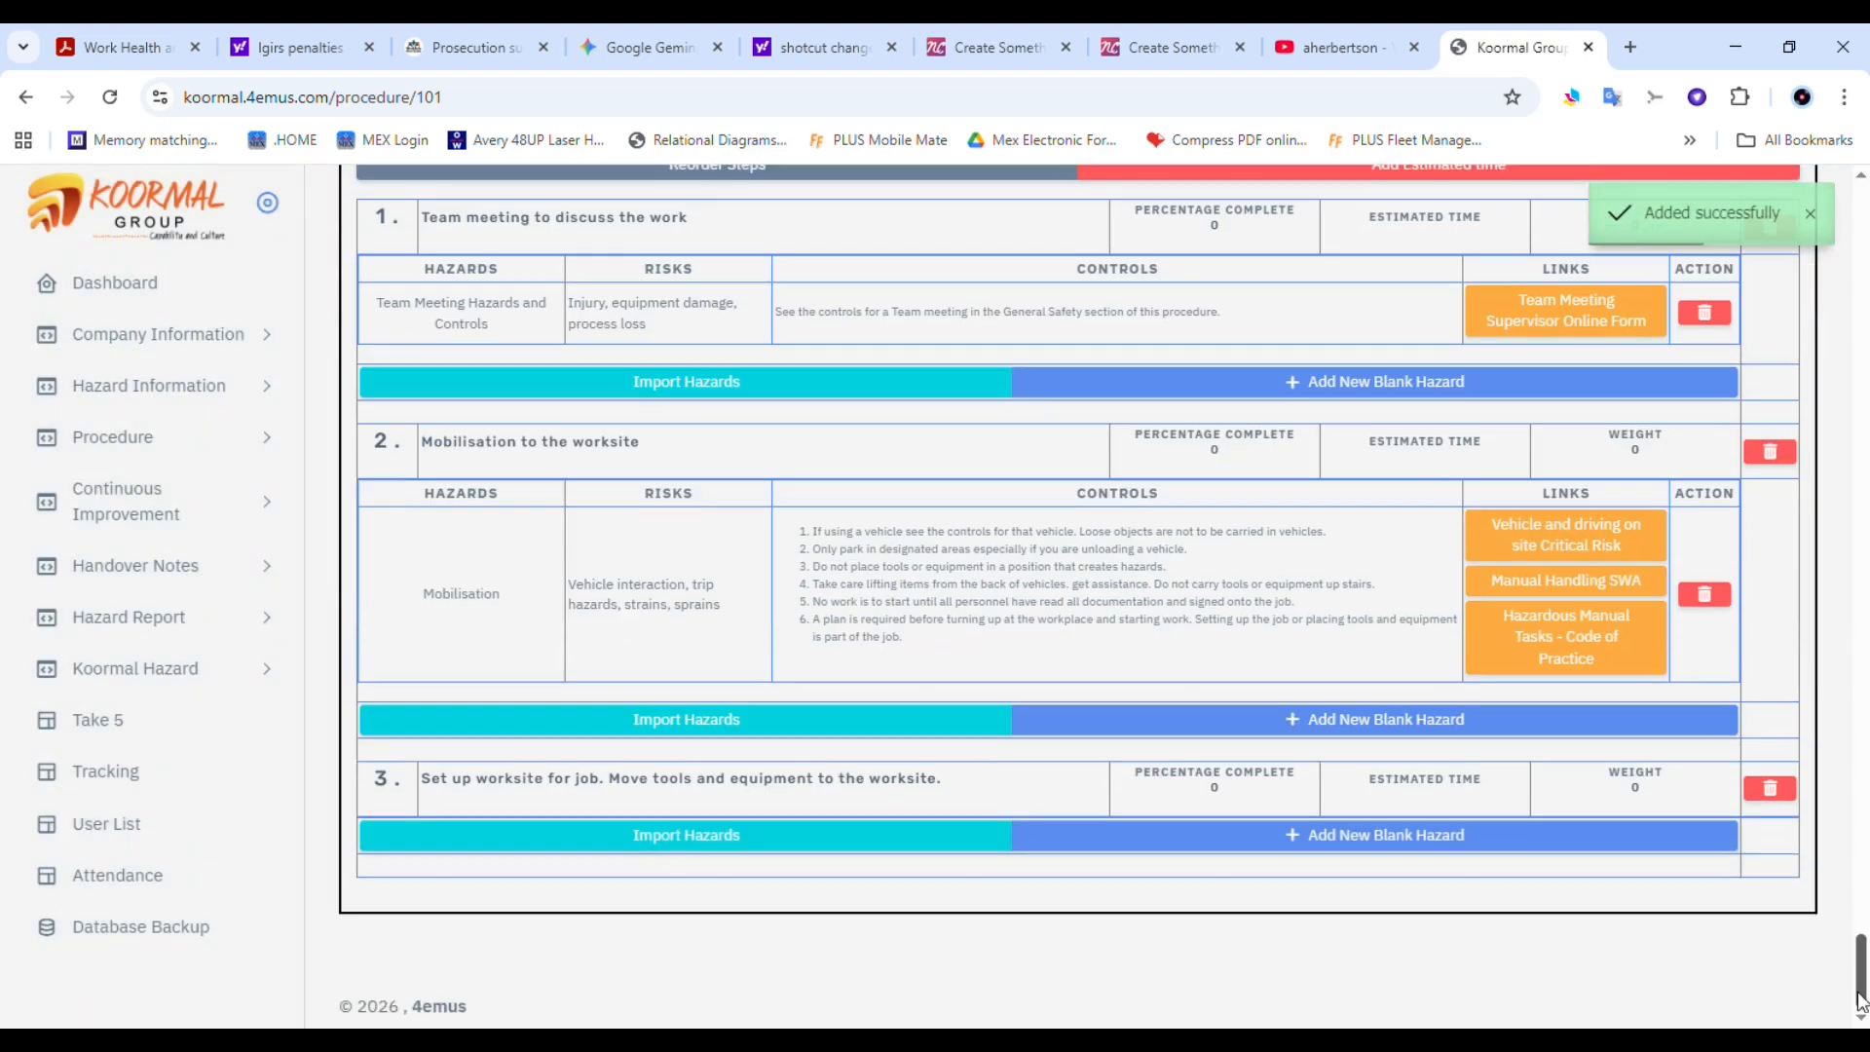
left_click(672, 835)
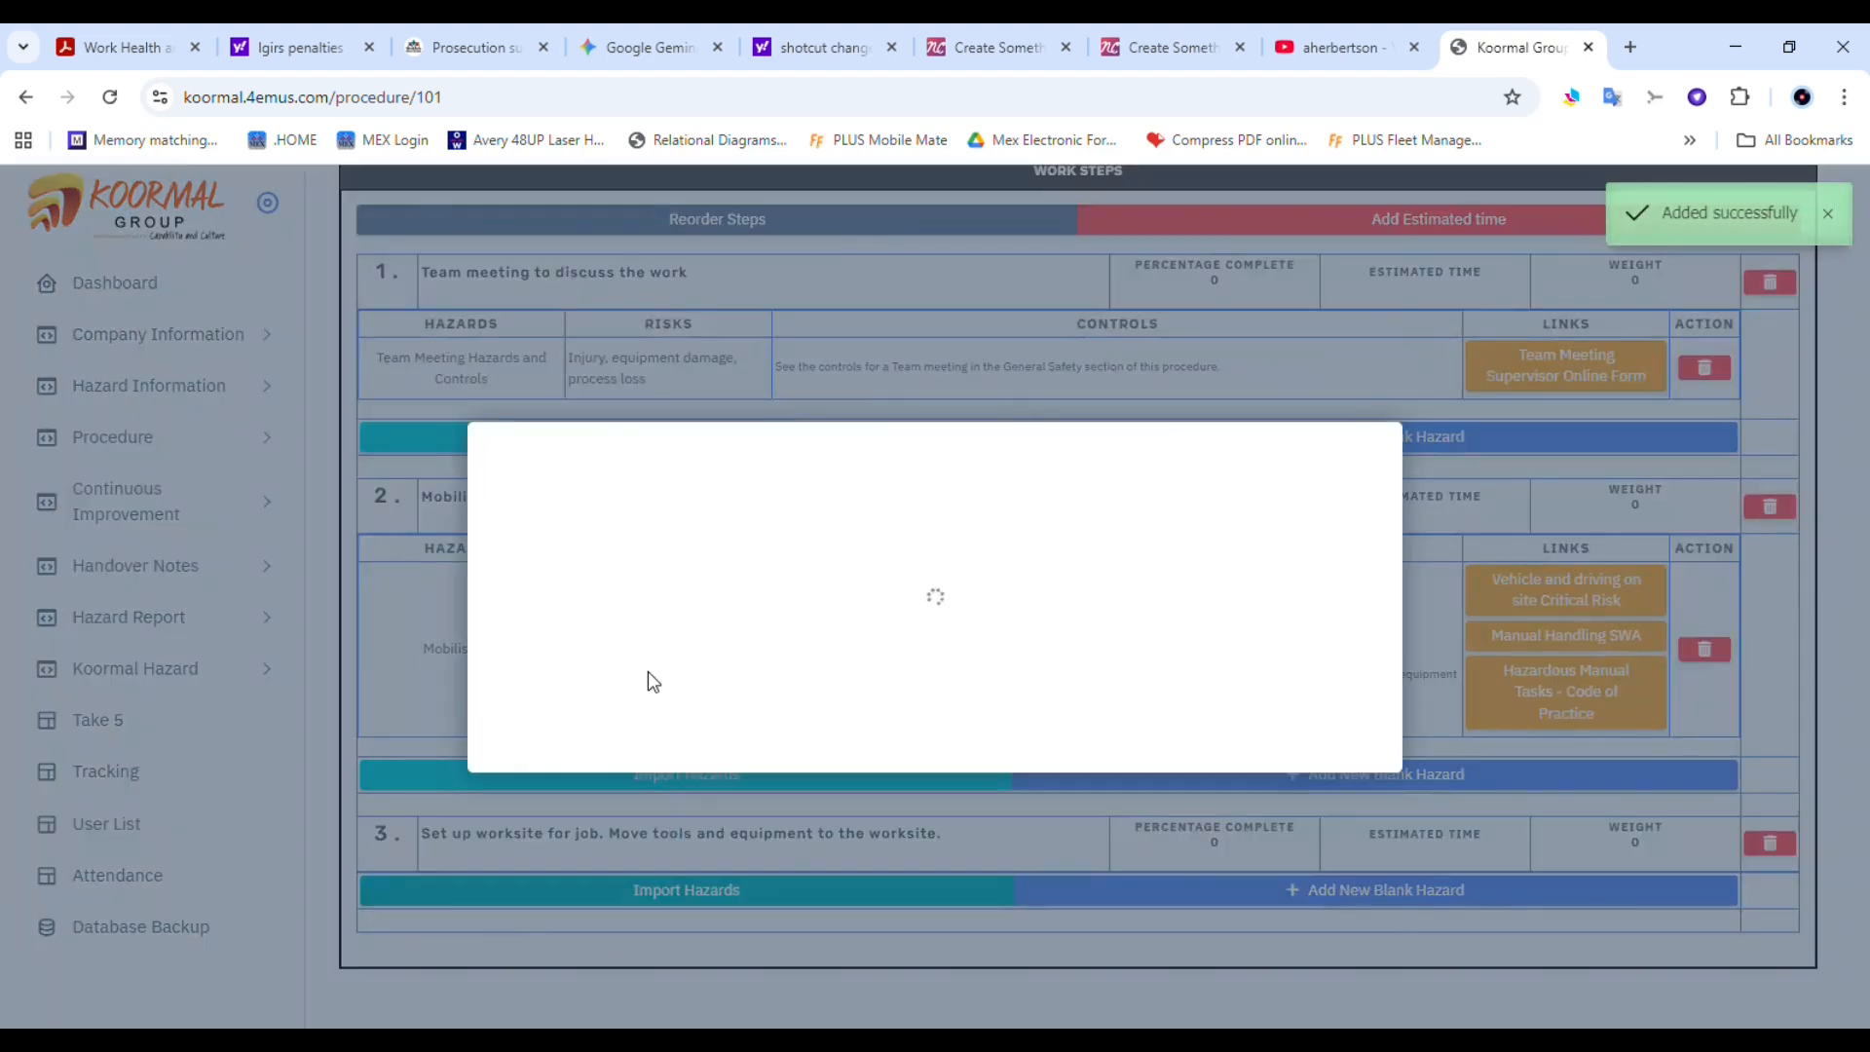
left_click(1198, 331)
type("manu")
left_click(580, 658)
left_click(587, 661)
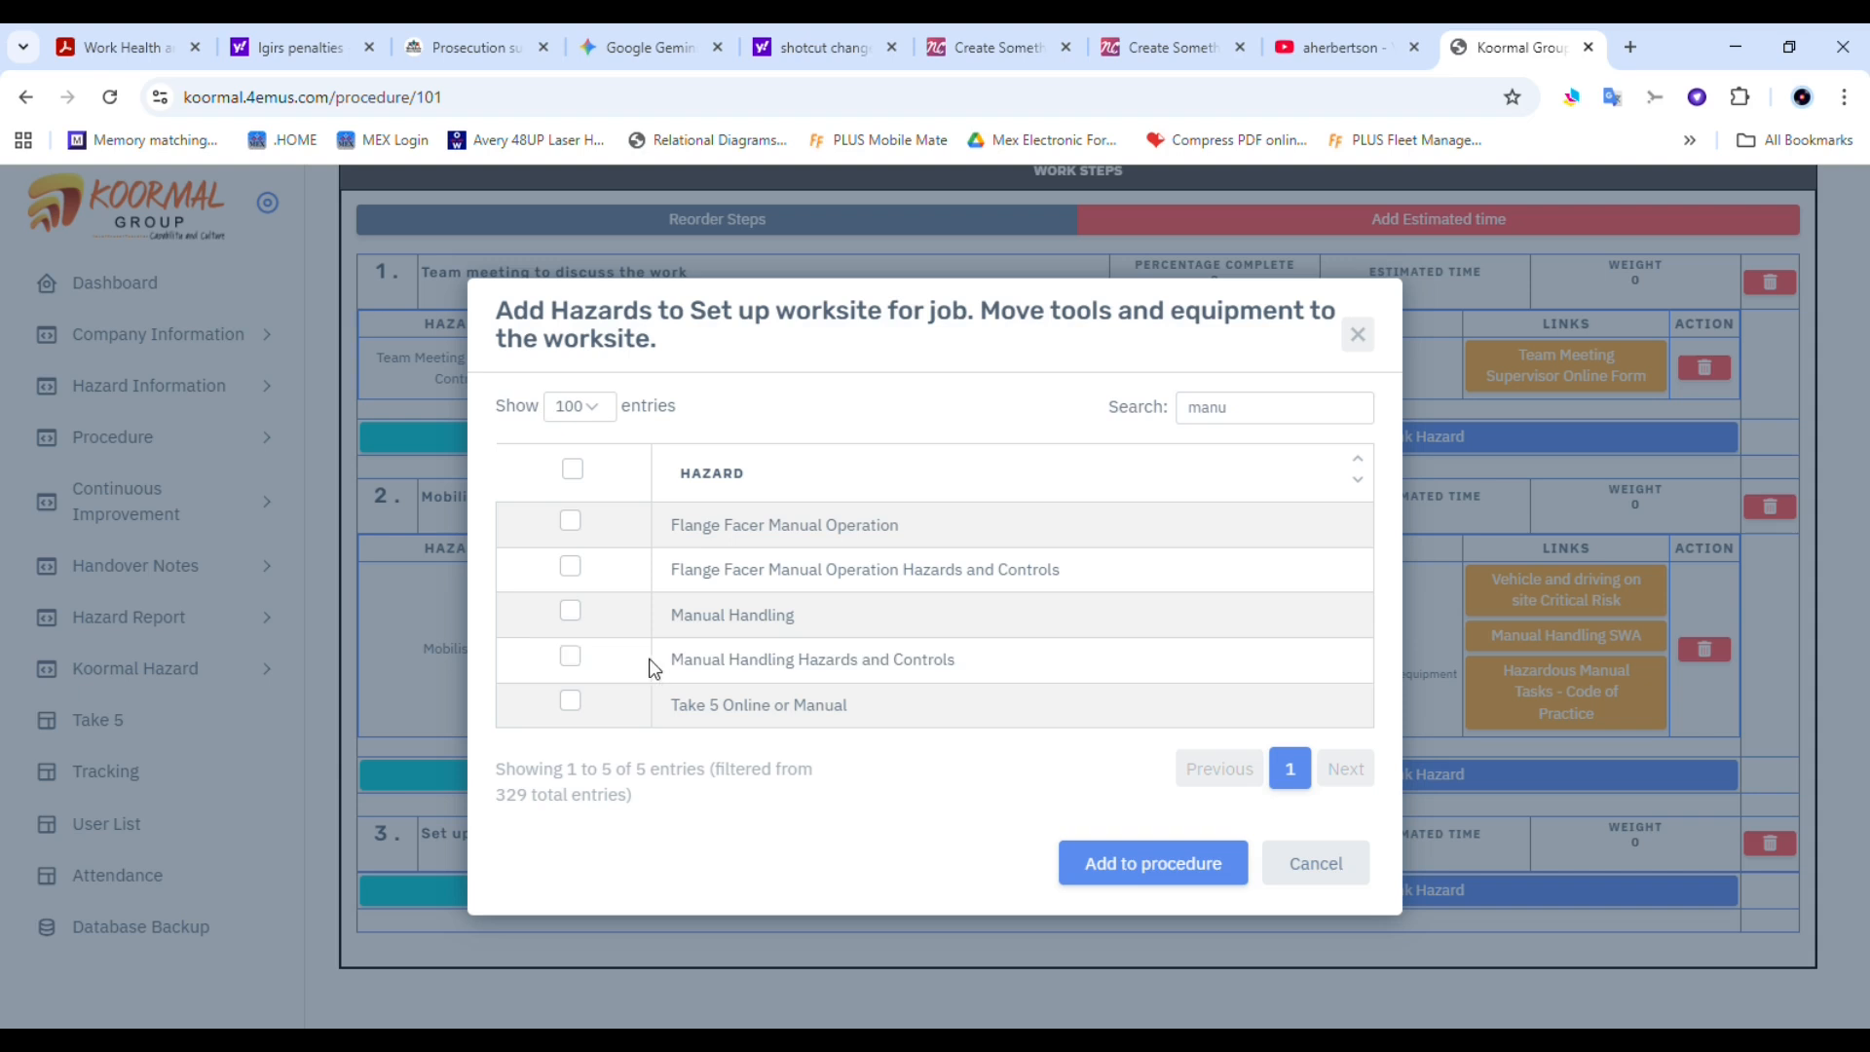
left_click(652, 668)
left_click(1165, 881)
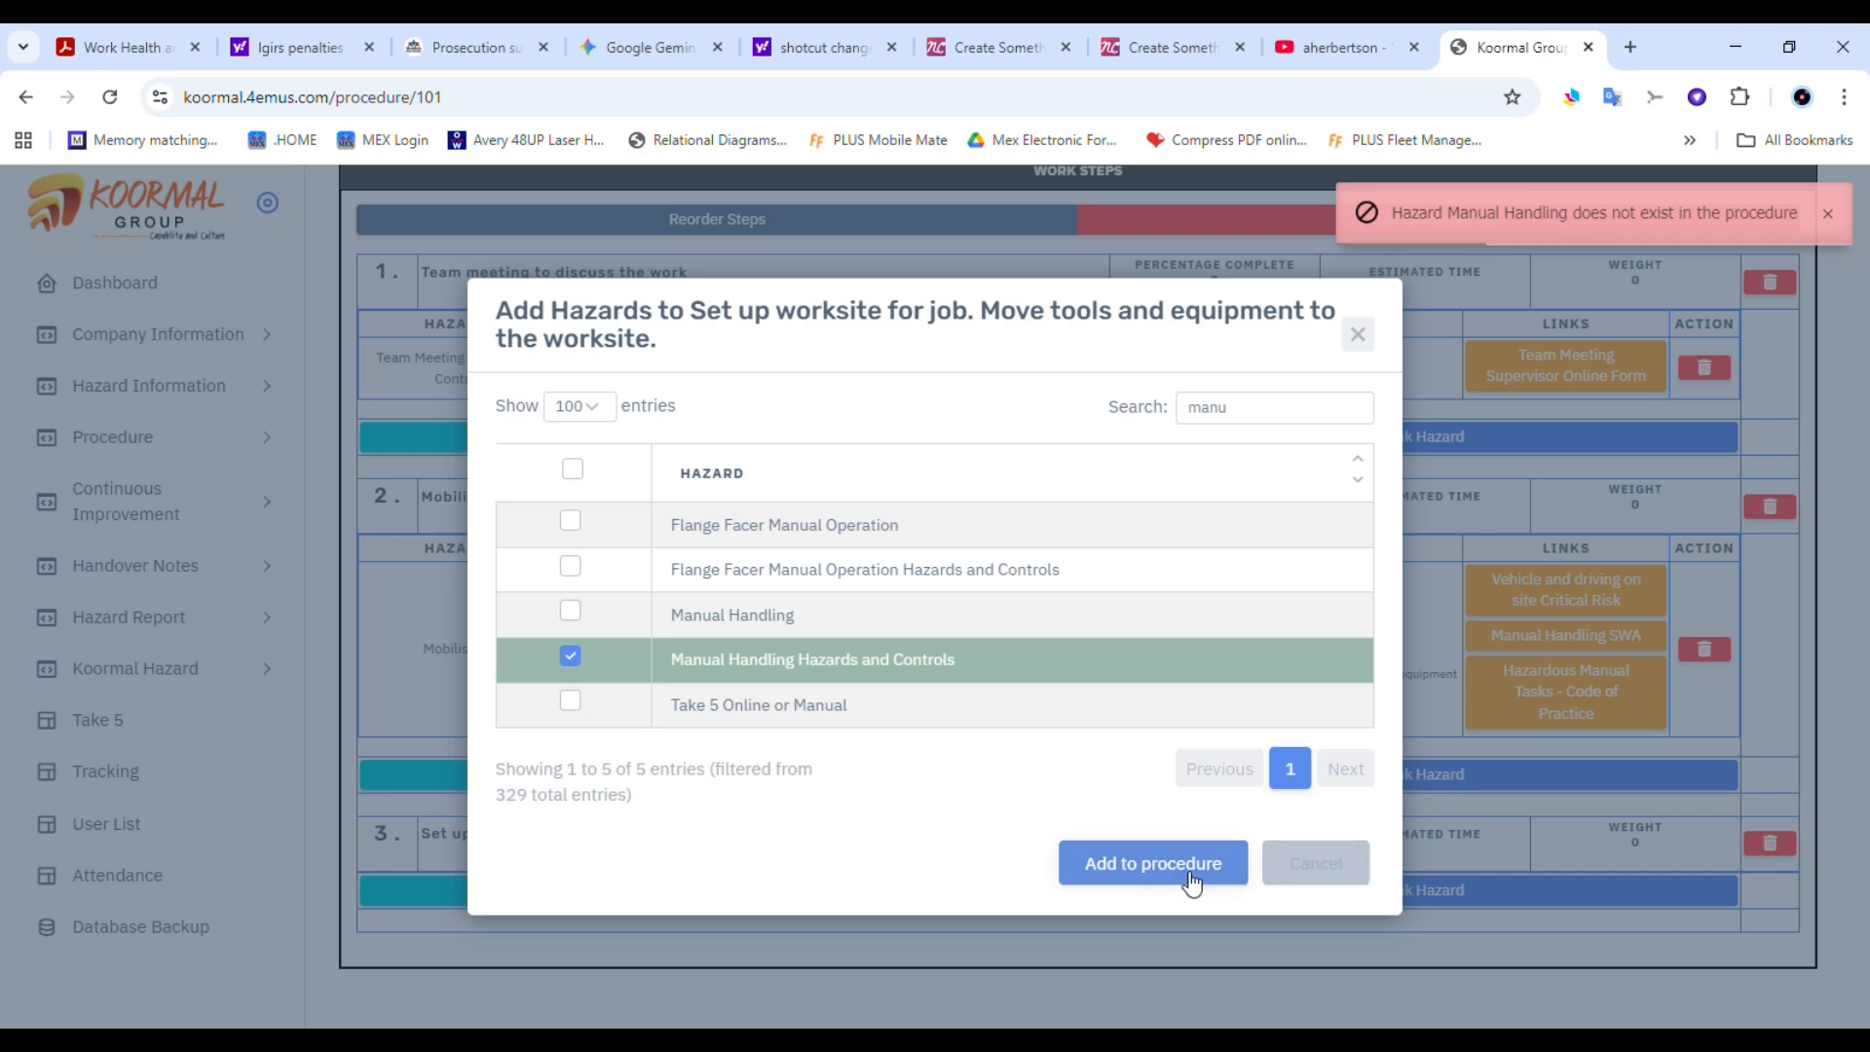
left_click(1298, 865)
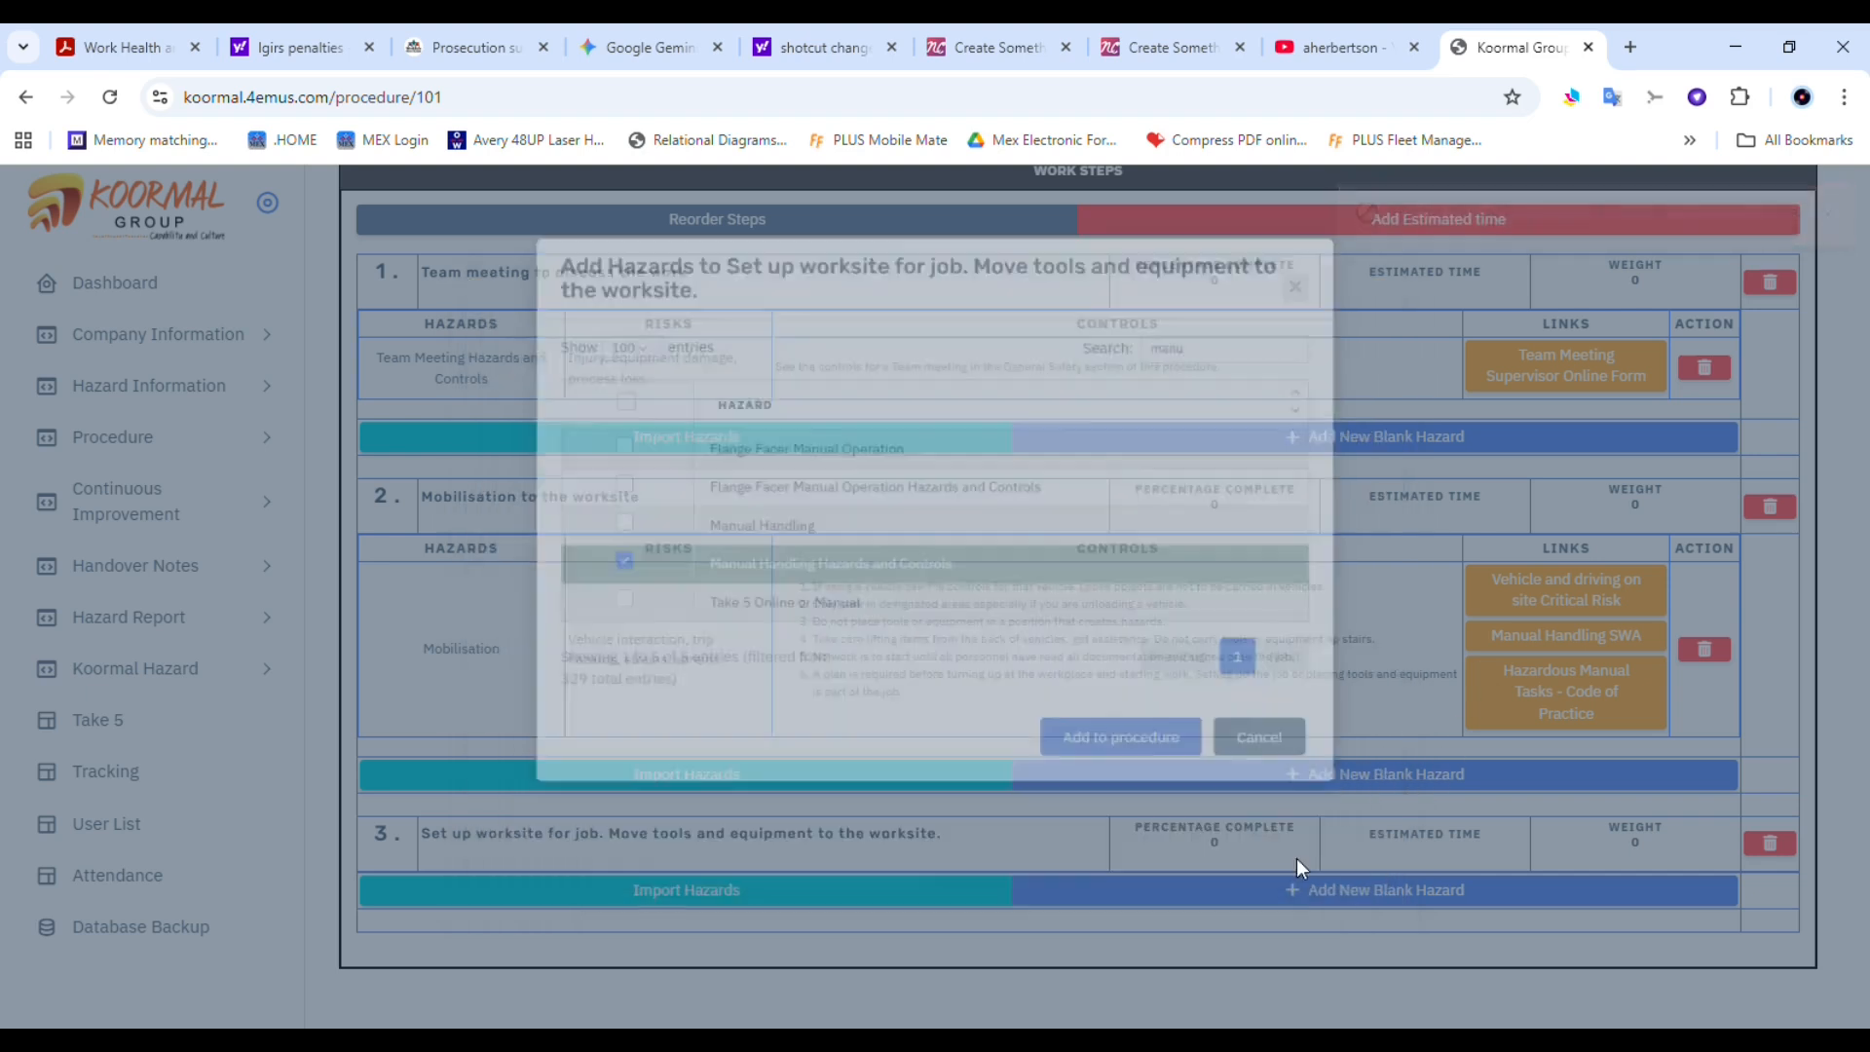
Add the Manual Handling hazard from the Work Type group of all hazards to the procedure
left_click_drag(1855, 949, 1860, 204)
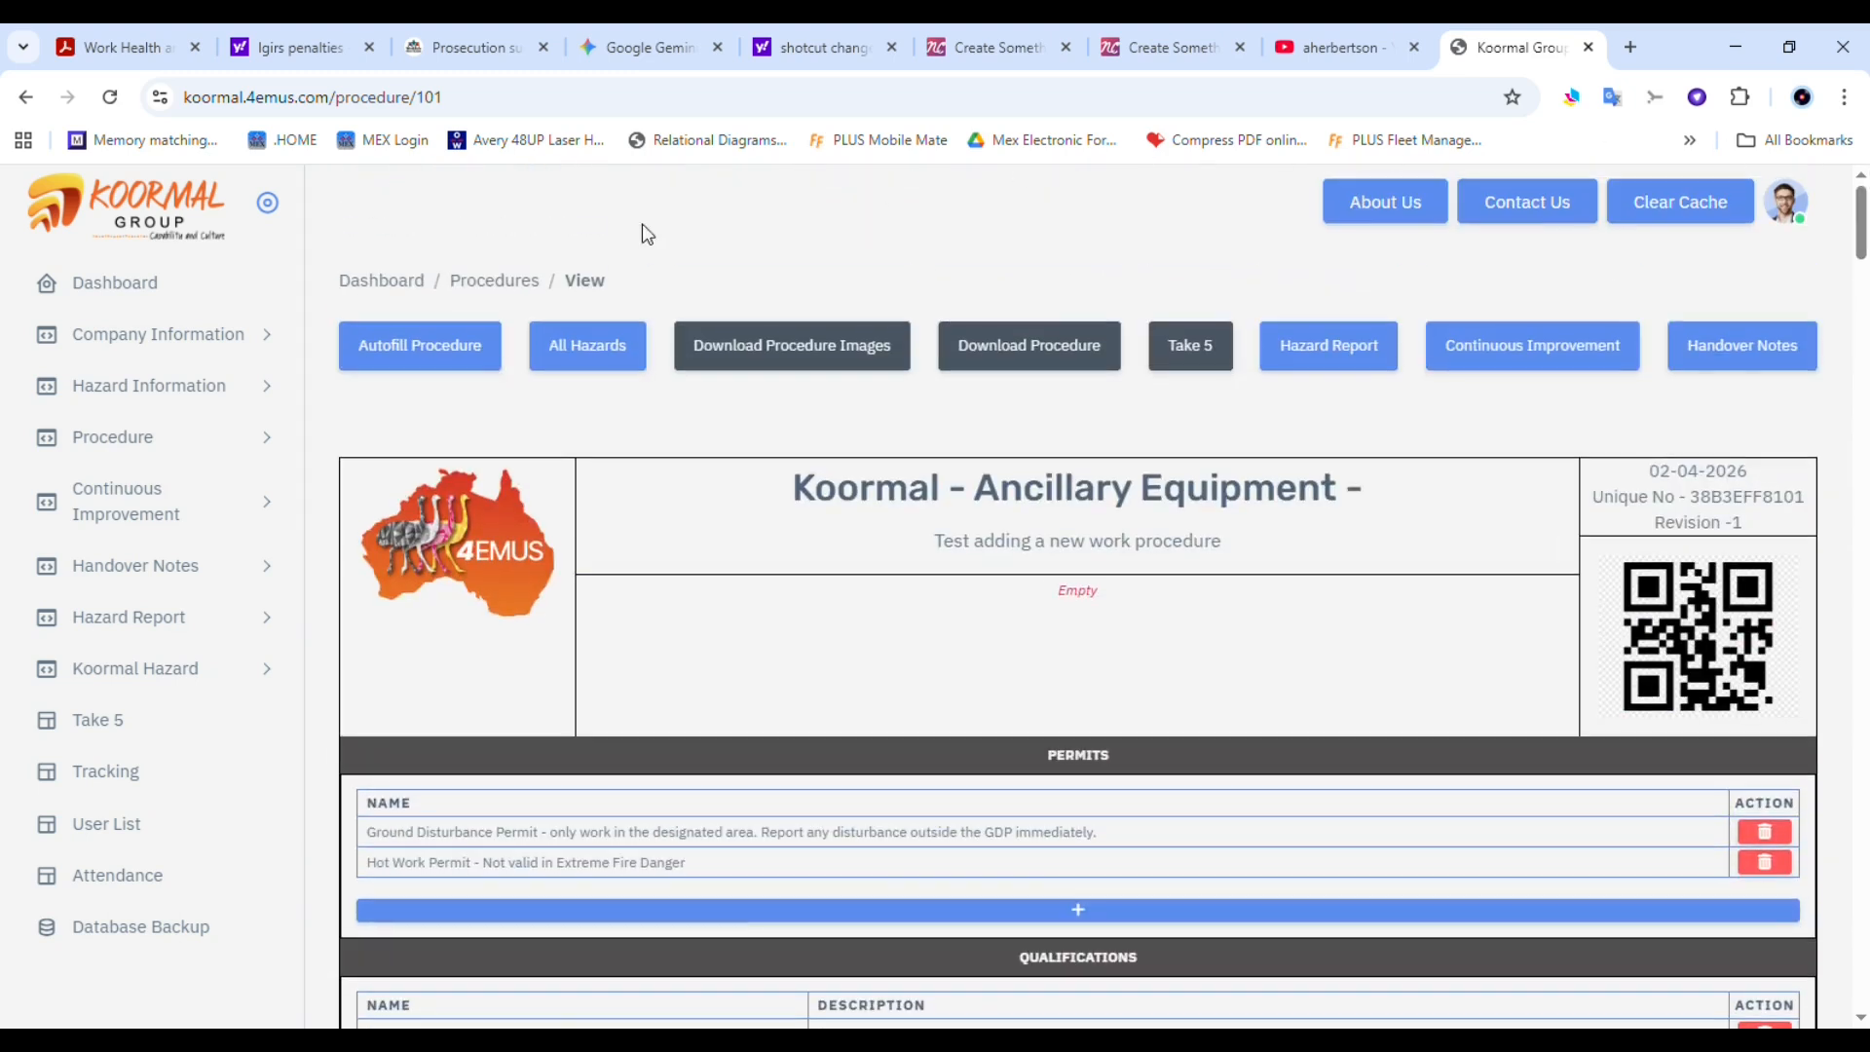
left_click(563, 347)
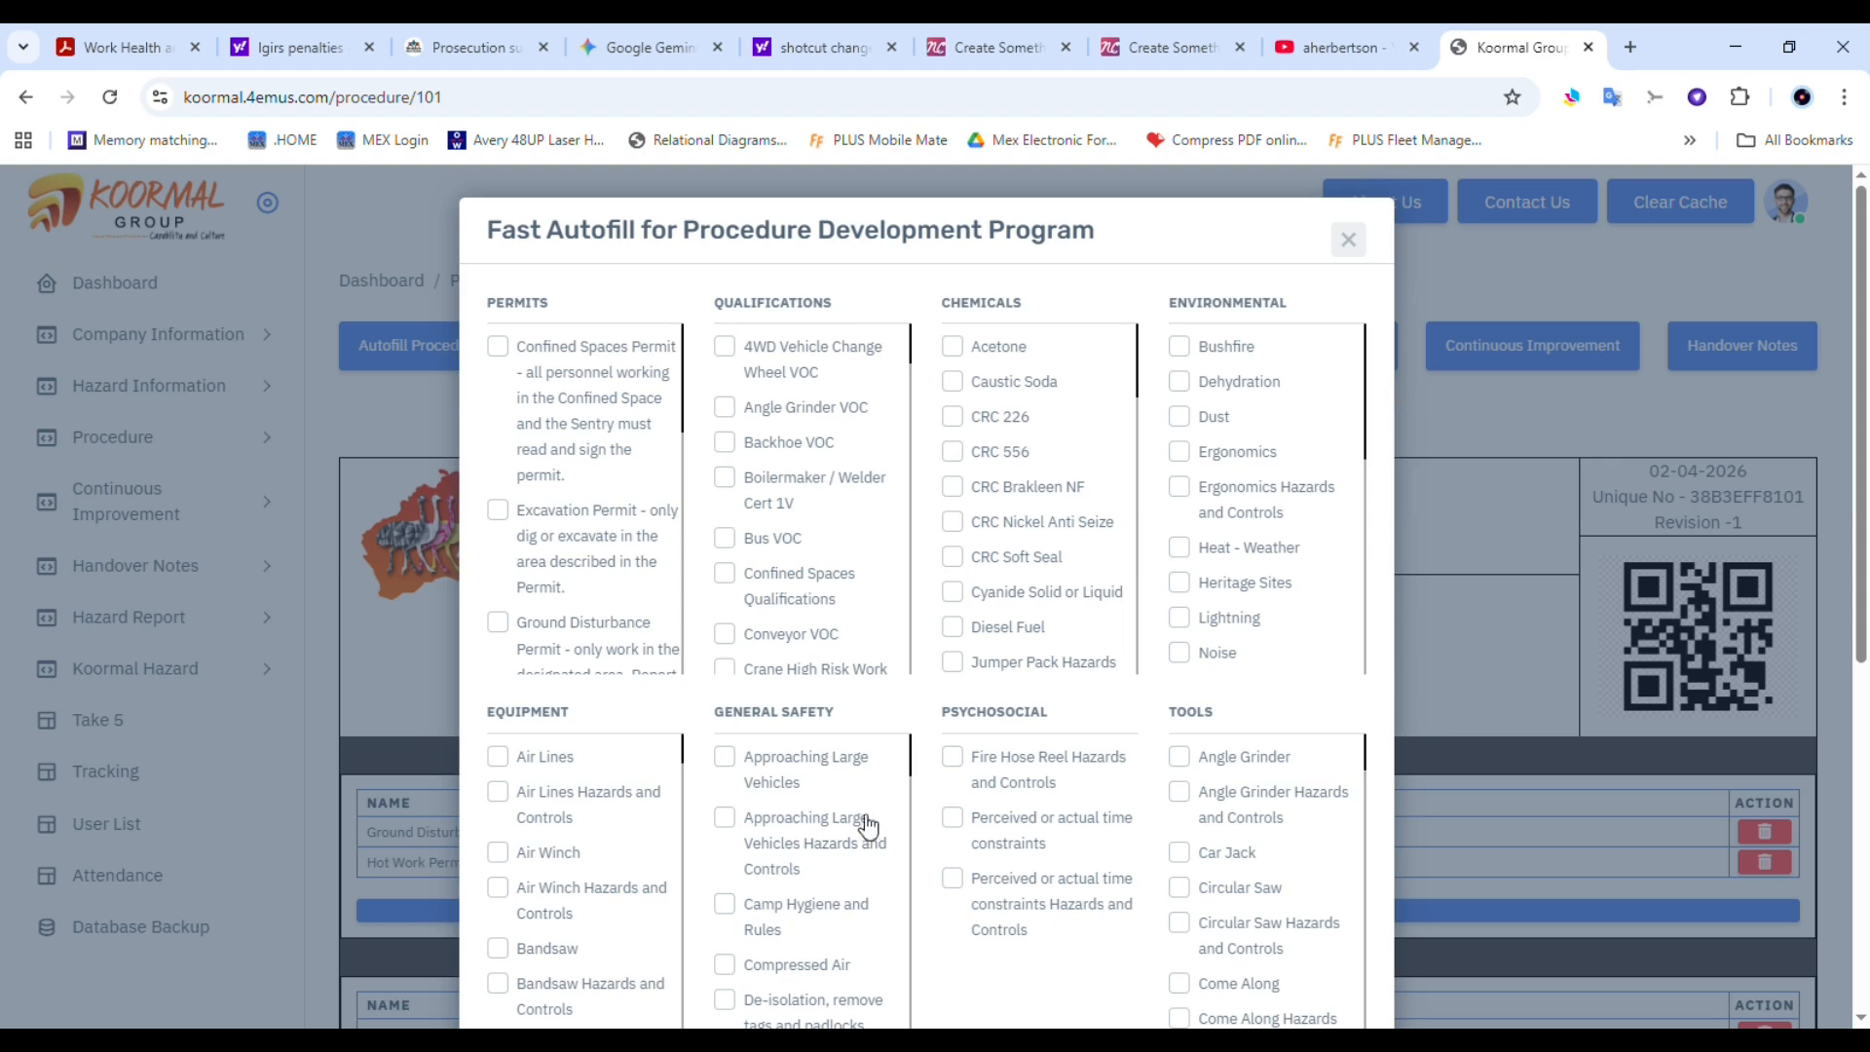
left_click_drag(1855, 657, 1855, 993)
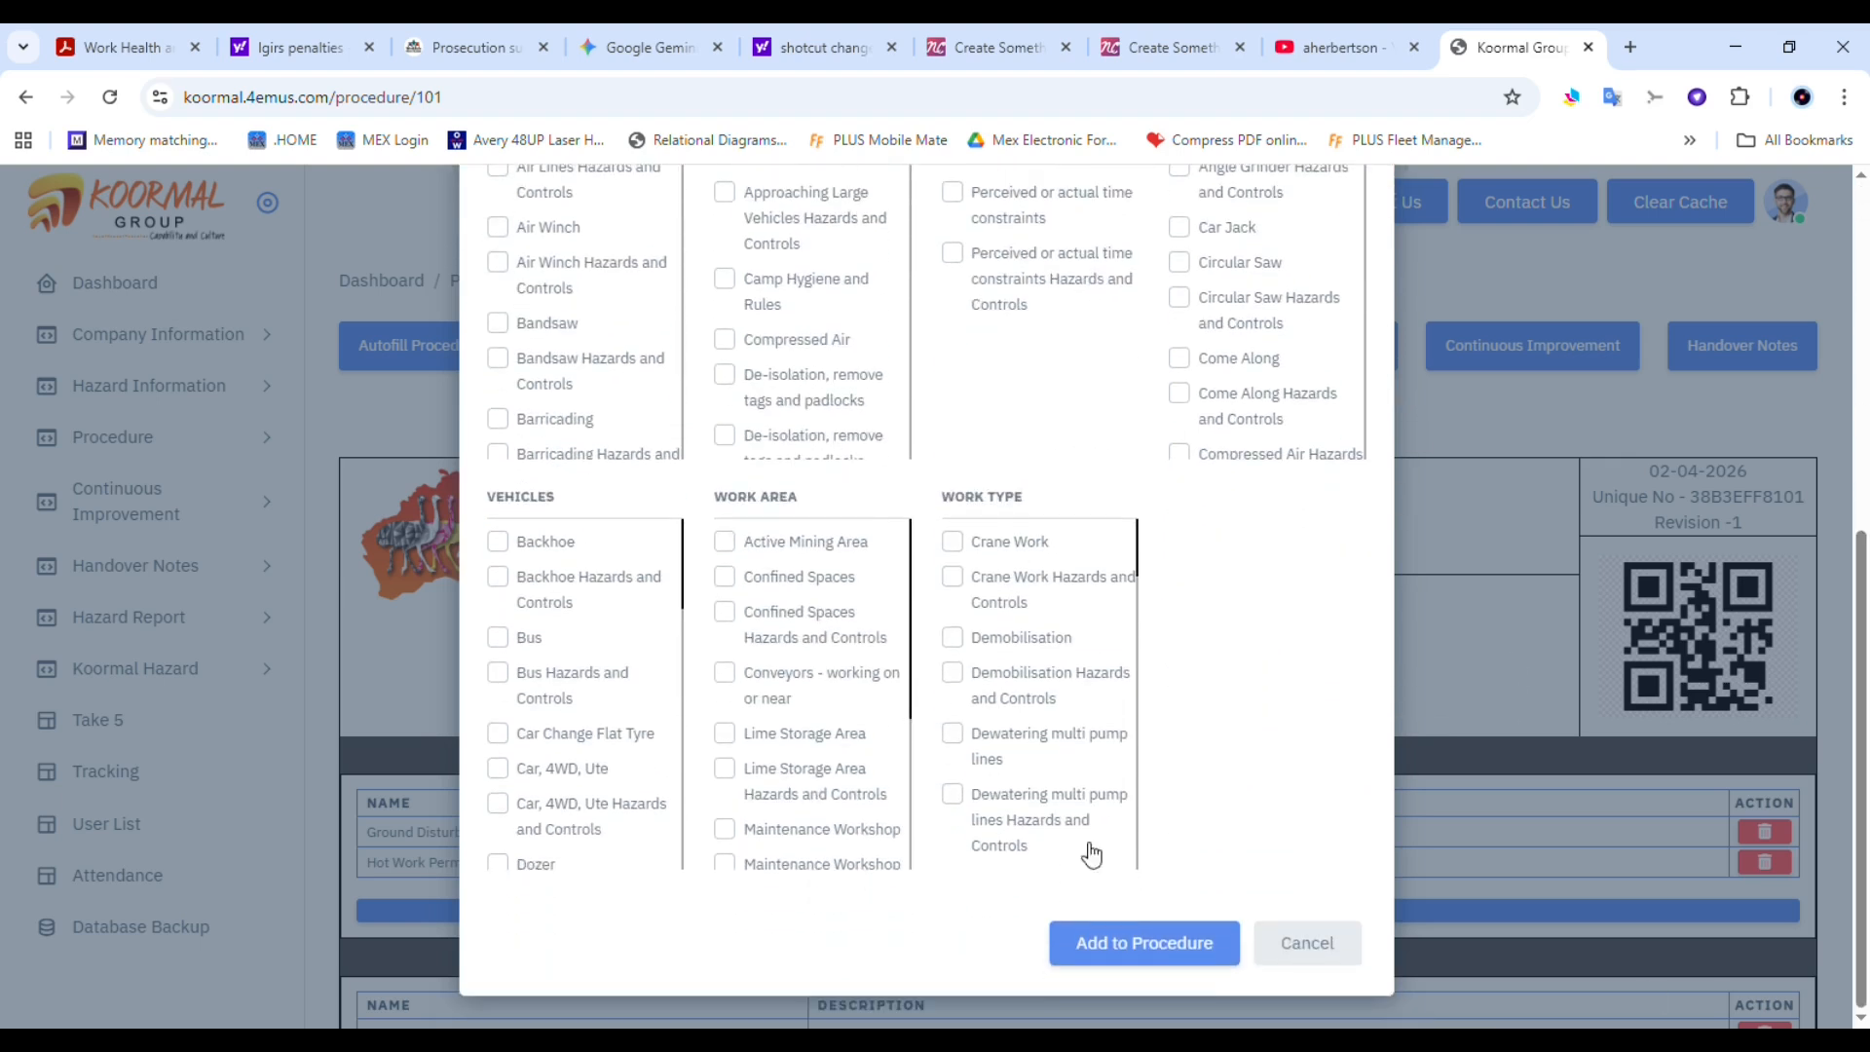
scroll(1071, 779, "down", 5)
scroll(1071, 725, "up", 3)
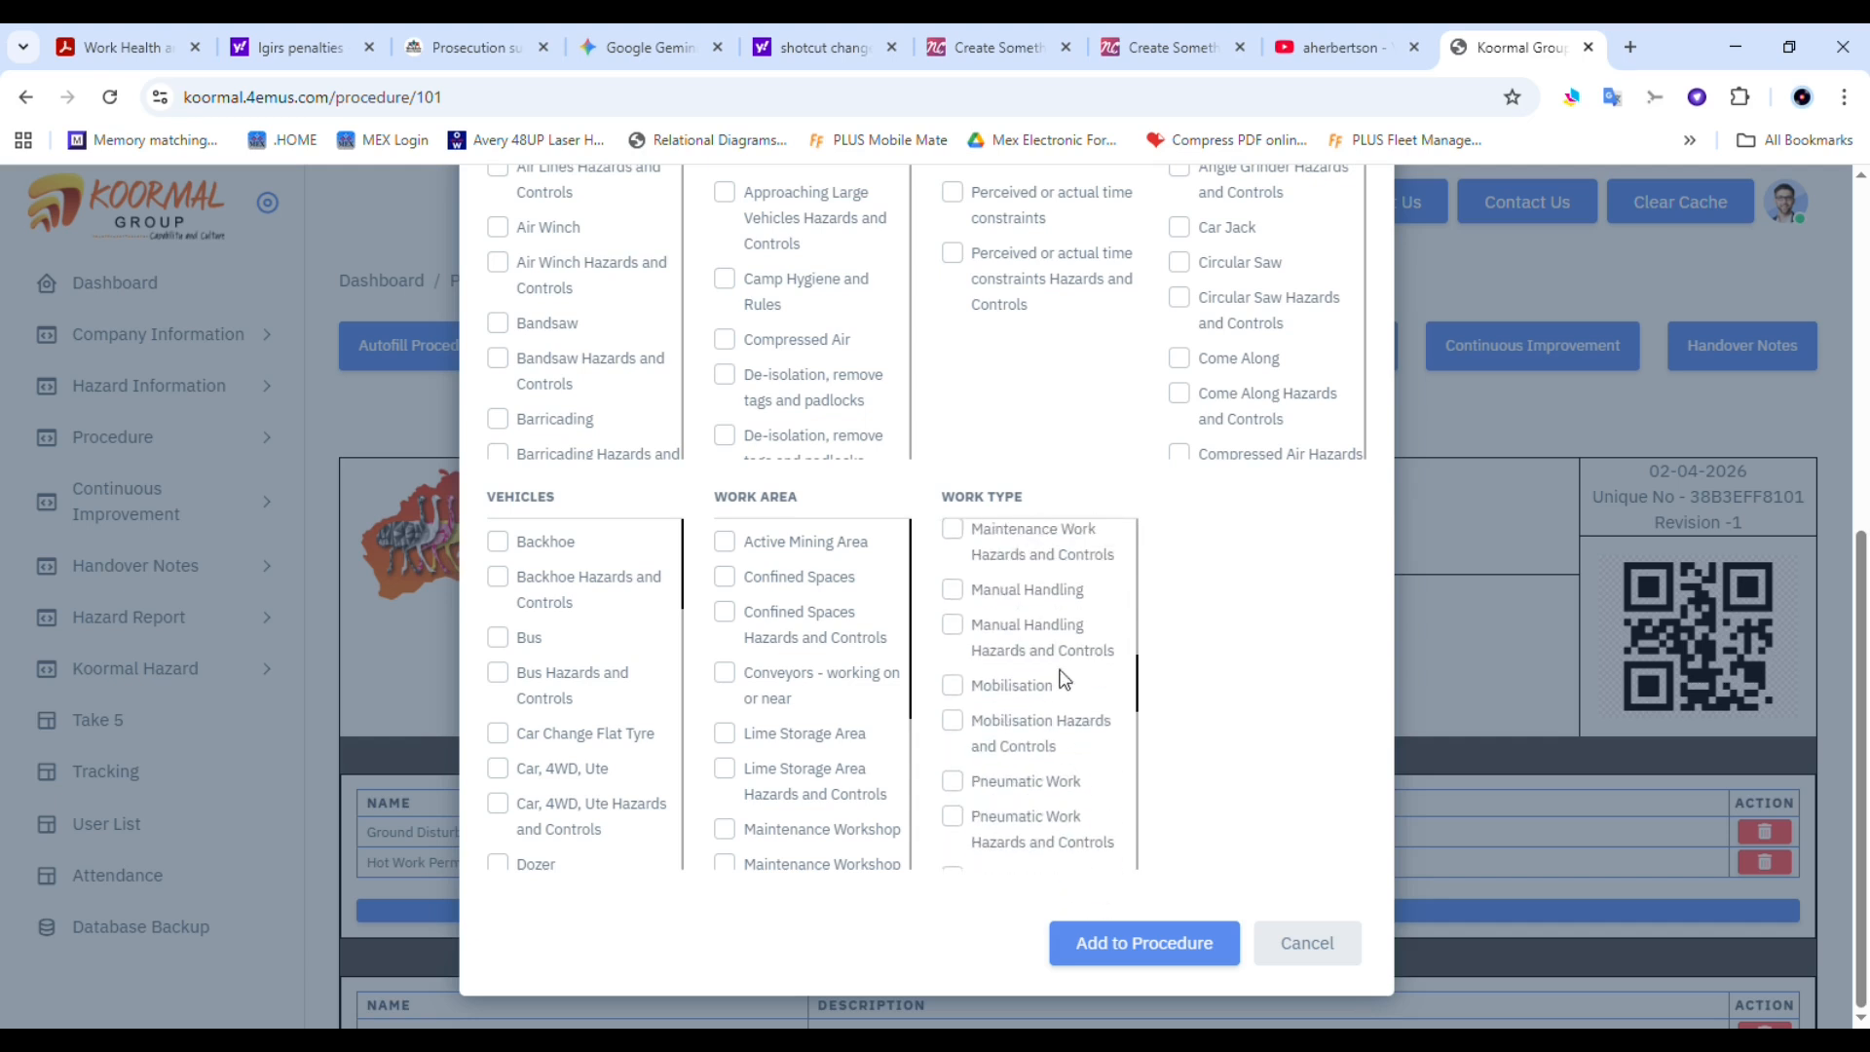
left_click(1025, 641)
left_click(1147, 945)
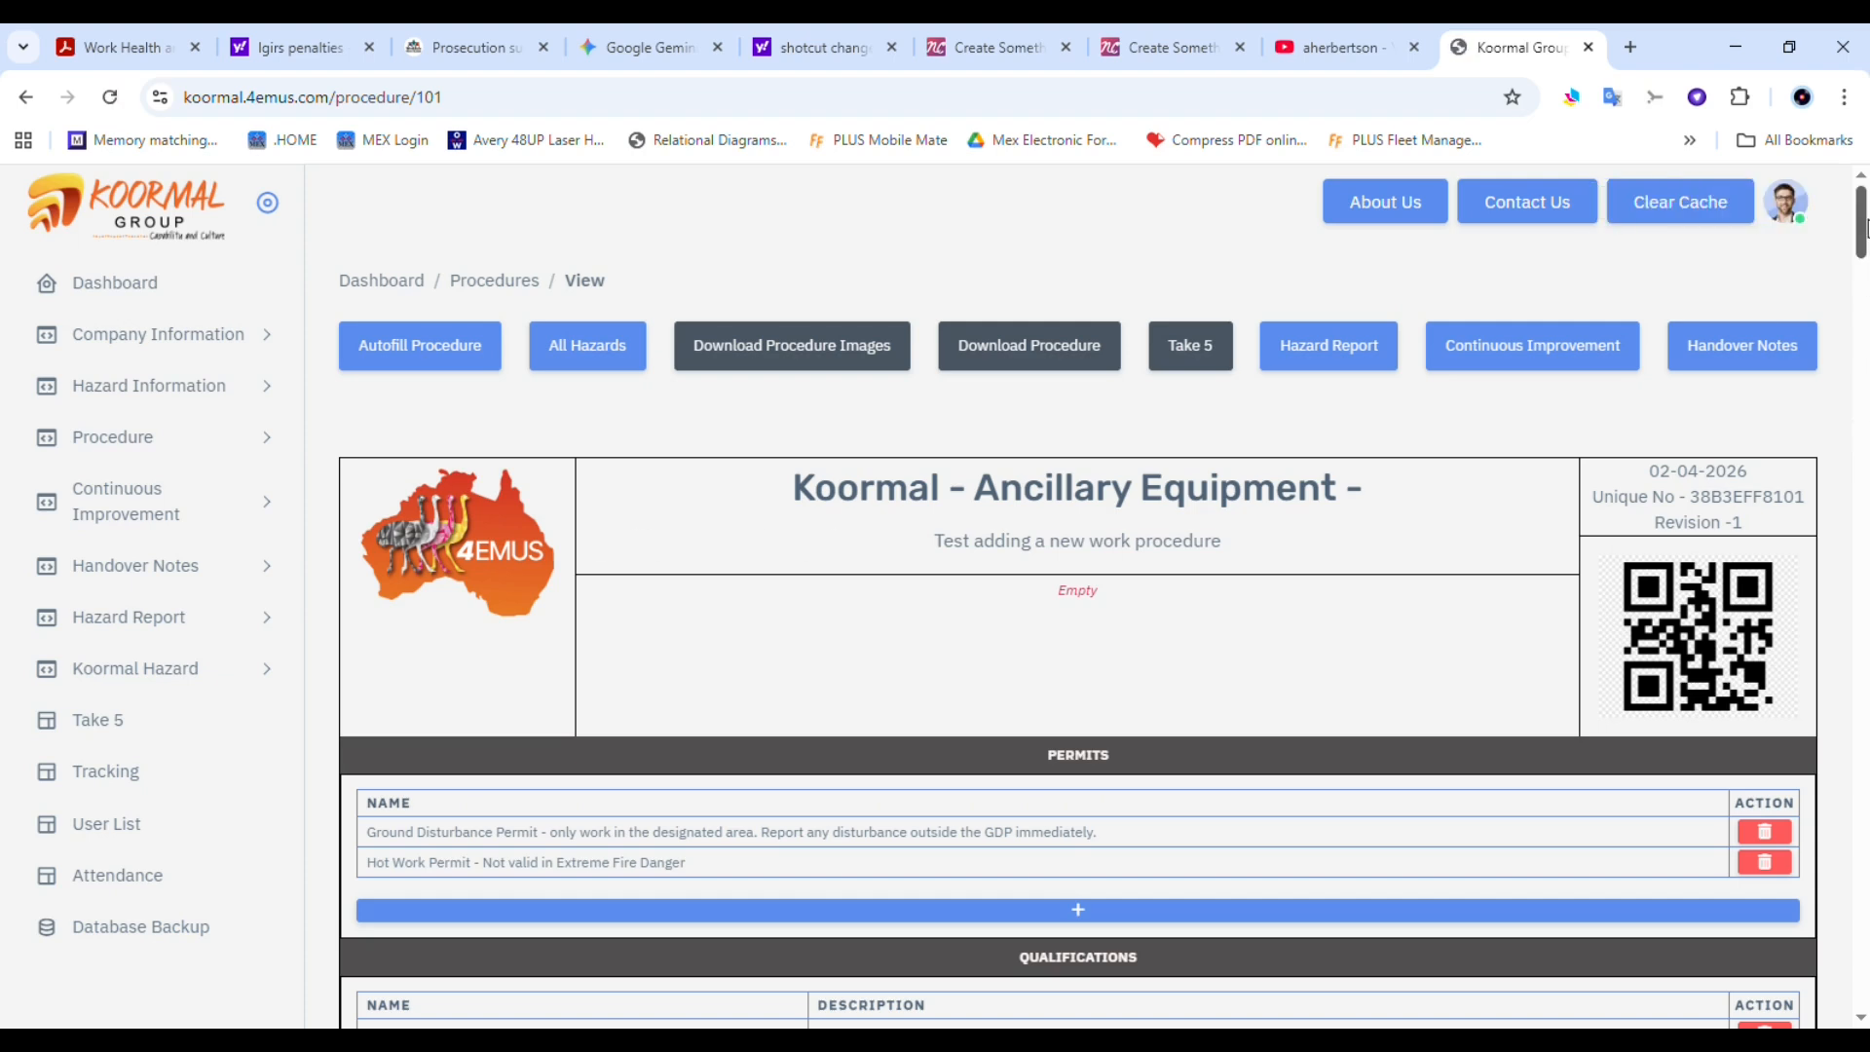
Search the procedure's Work Type hazard list for "man" and cancel the dialog
left_click_drag(1861, 226, 1861, 570)
left_click(1062, 555)
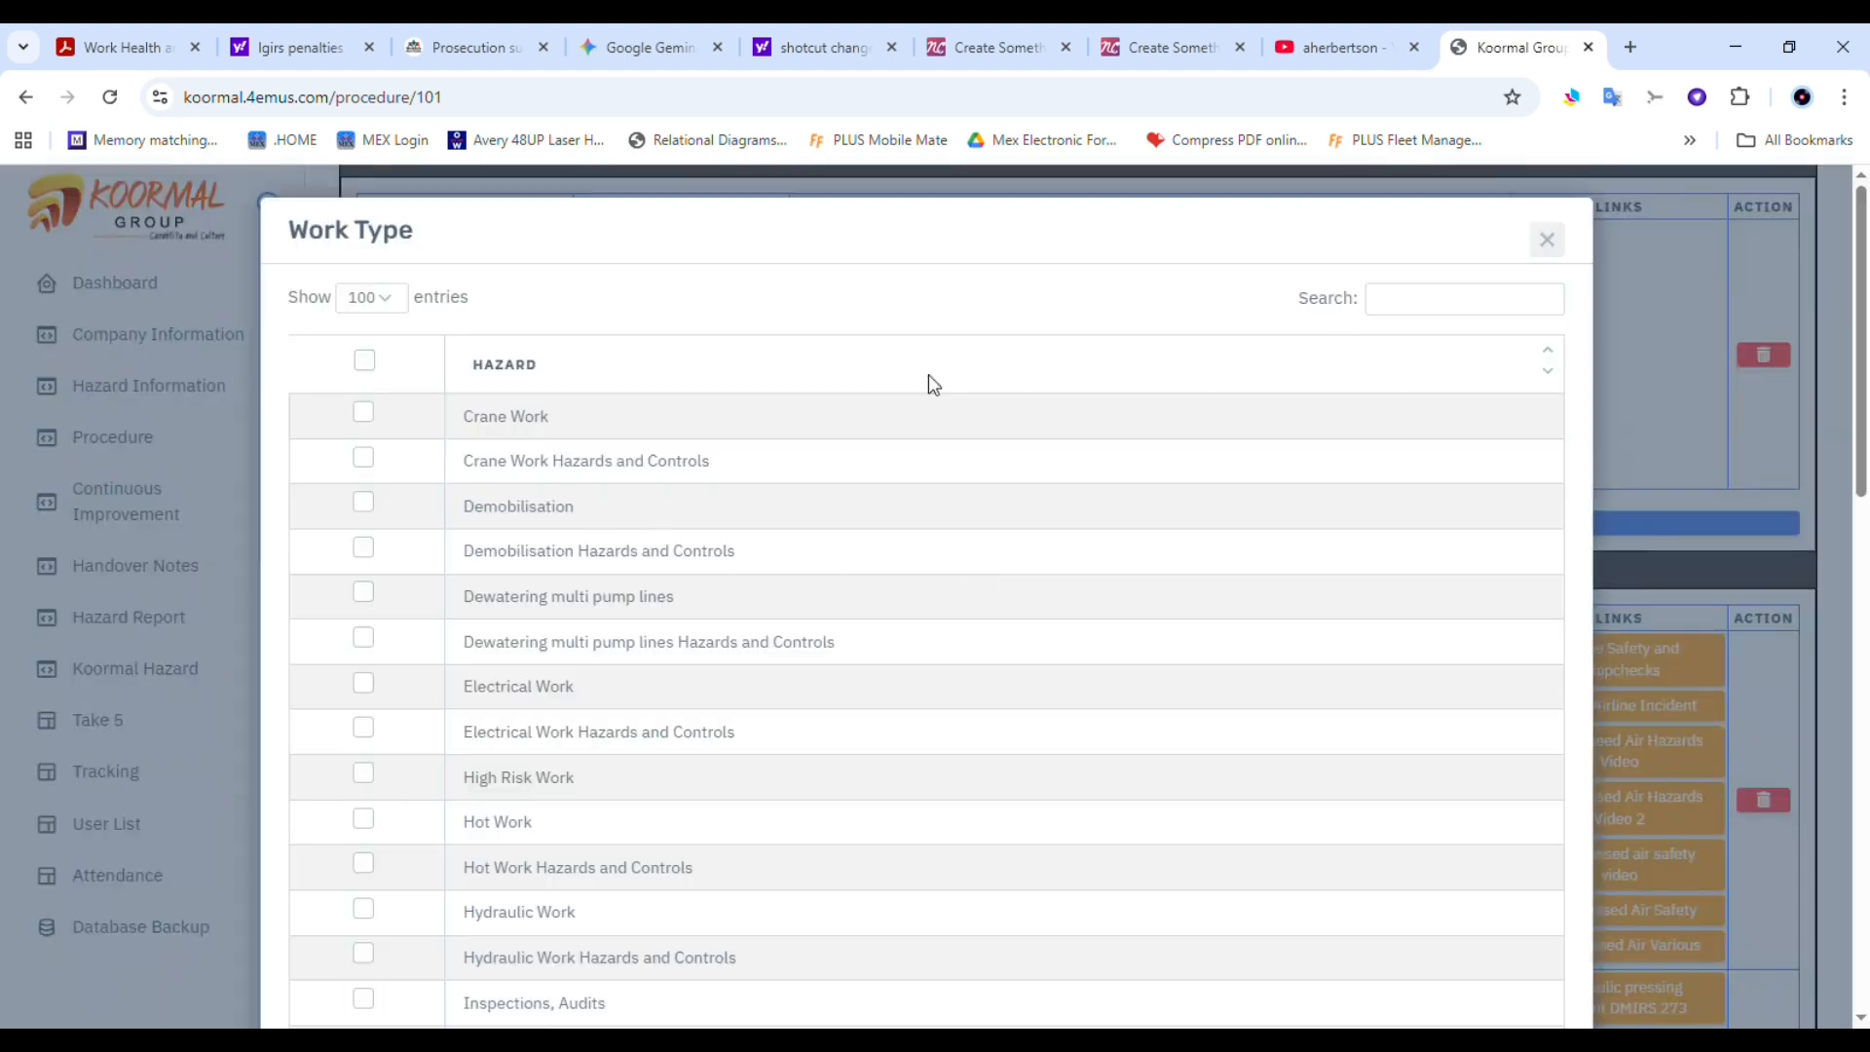
left_click(1434, 305)
type("man")
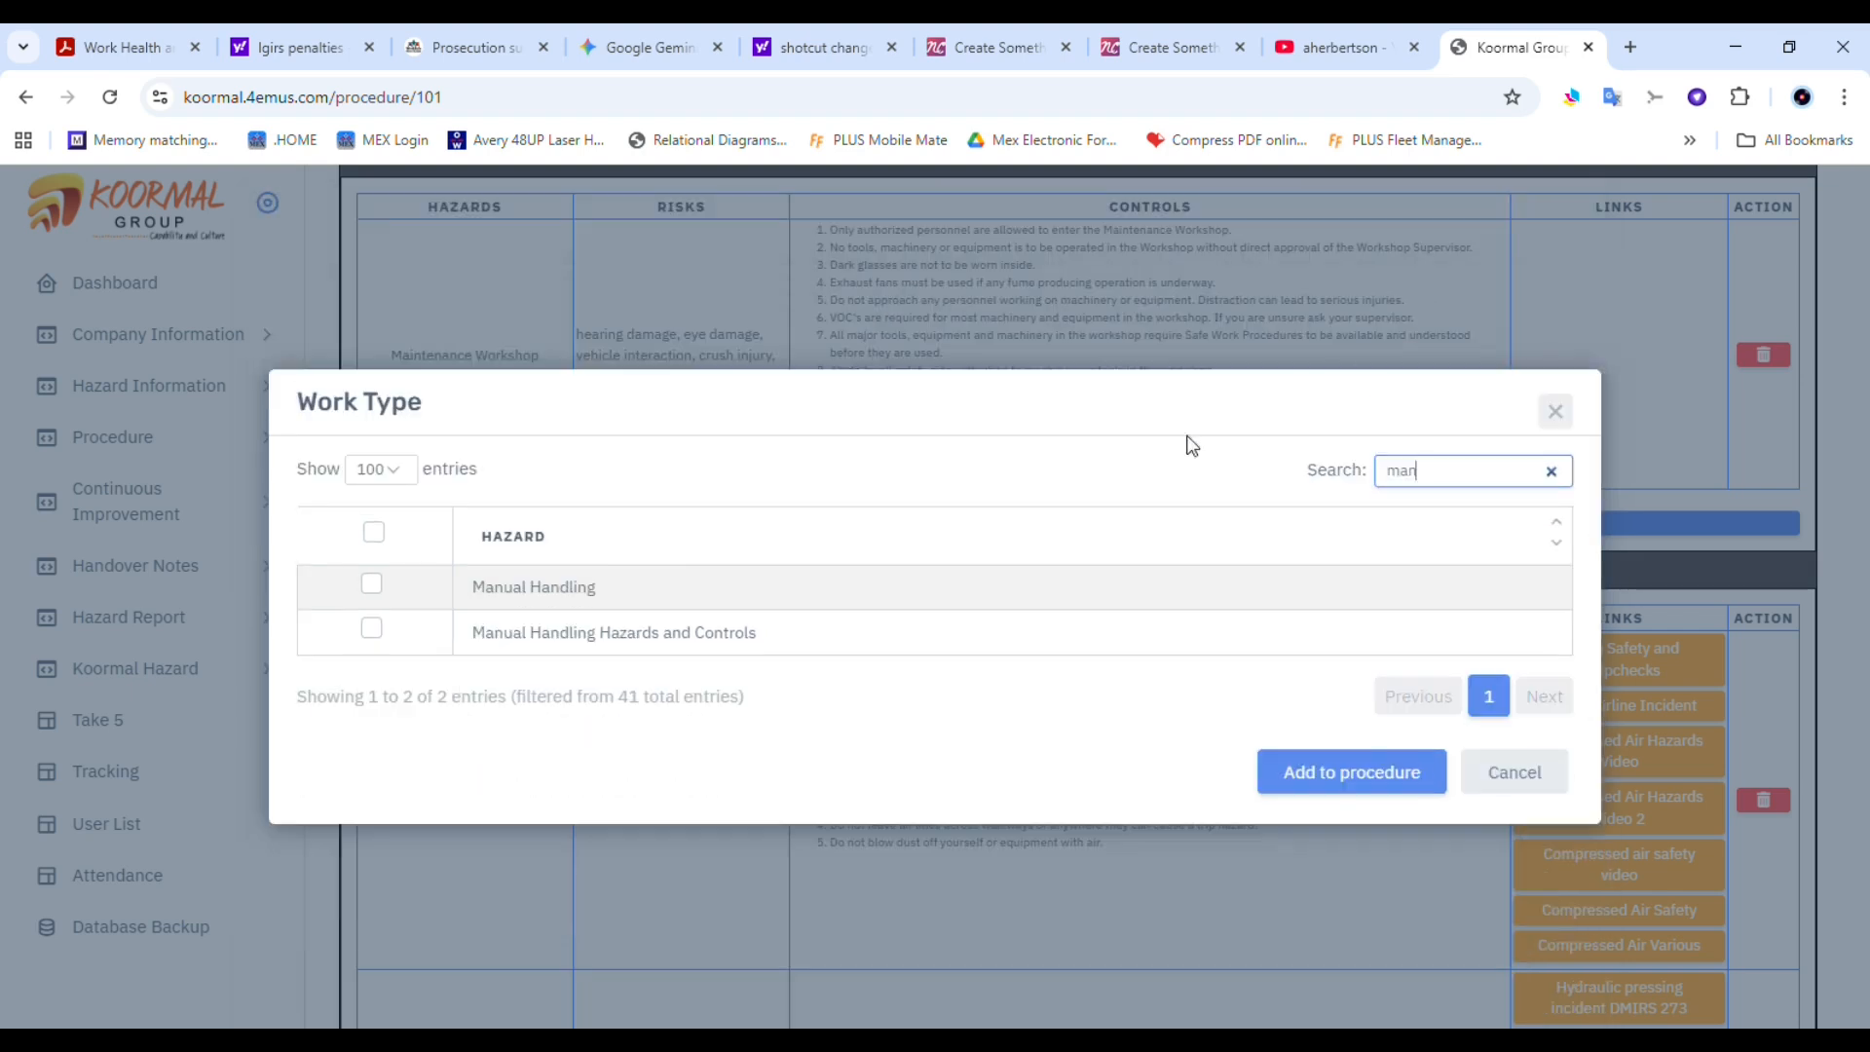
left_click(1524, 777)
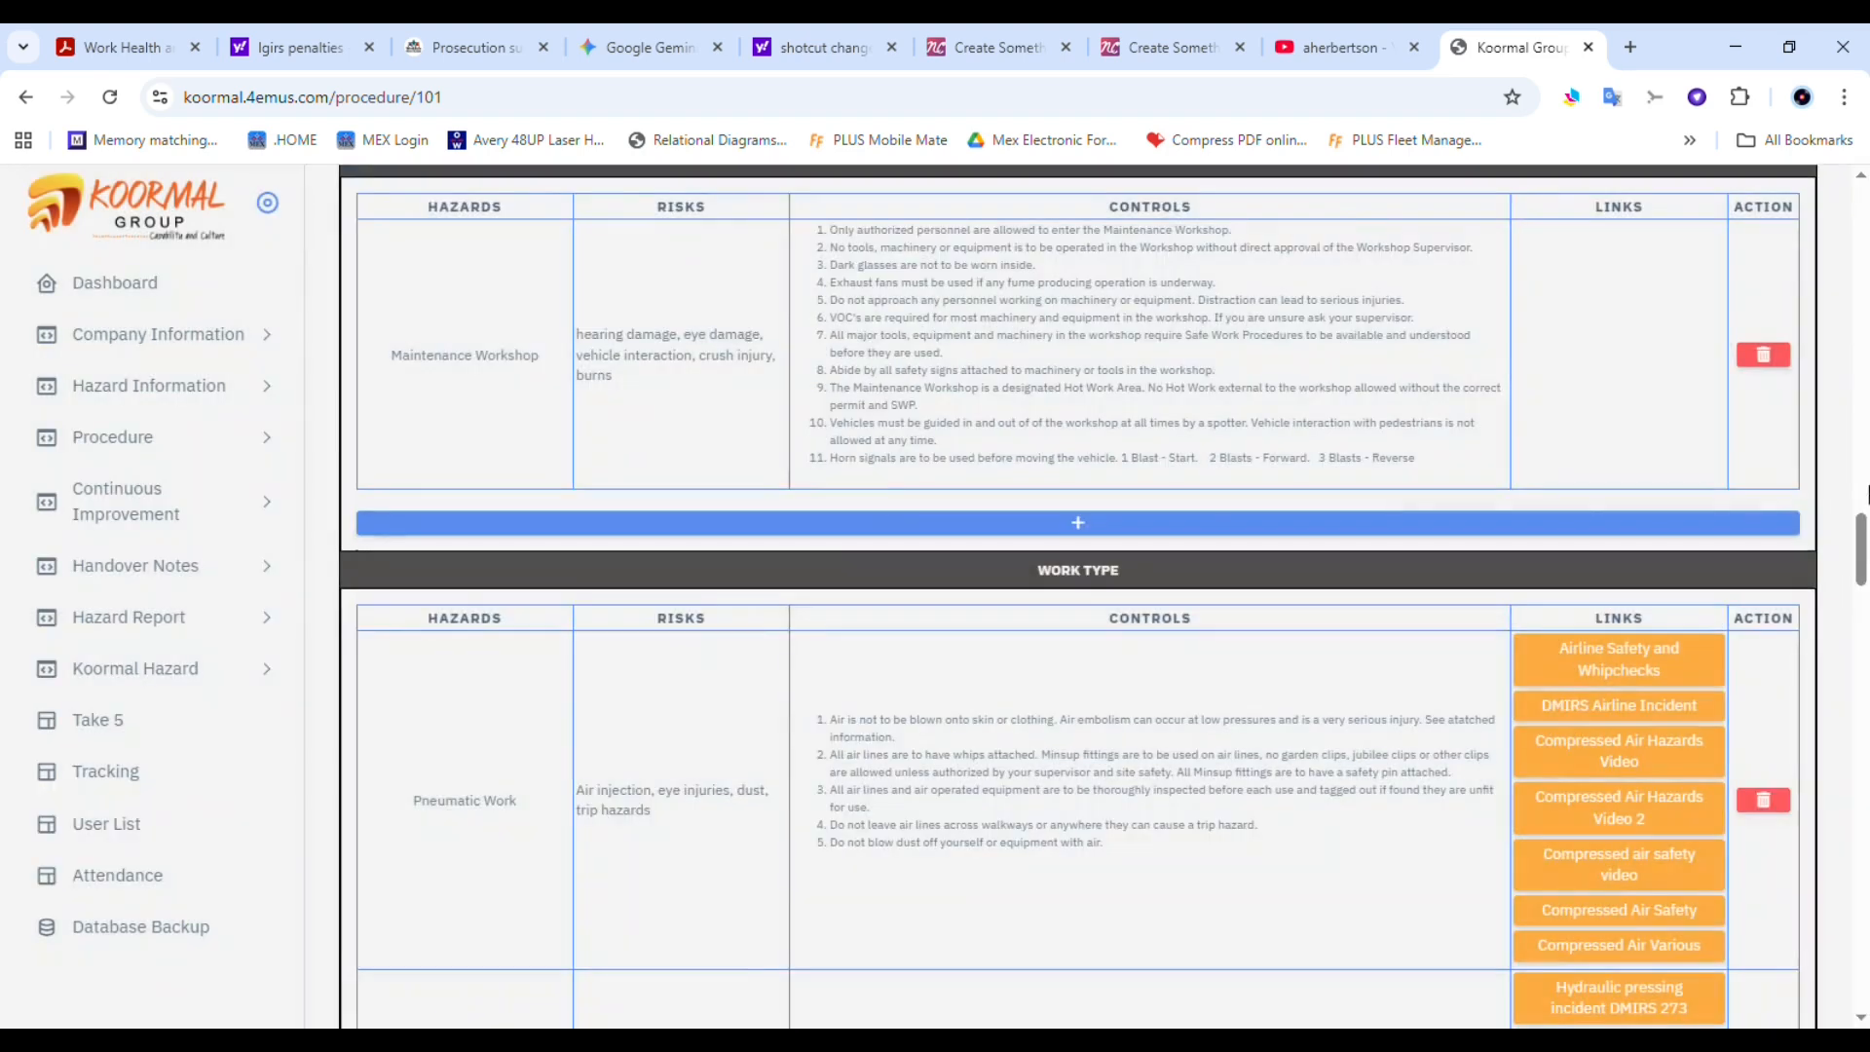
Search the hazards for "man" and import Manual Handling Hazards and Controls into the third work step, the worksite set-up
left_click_drag(1860, 536, 1859, 959)
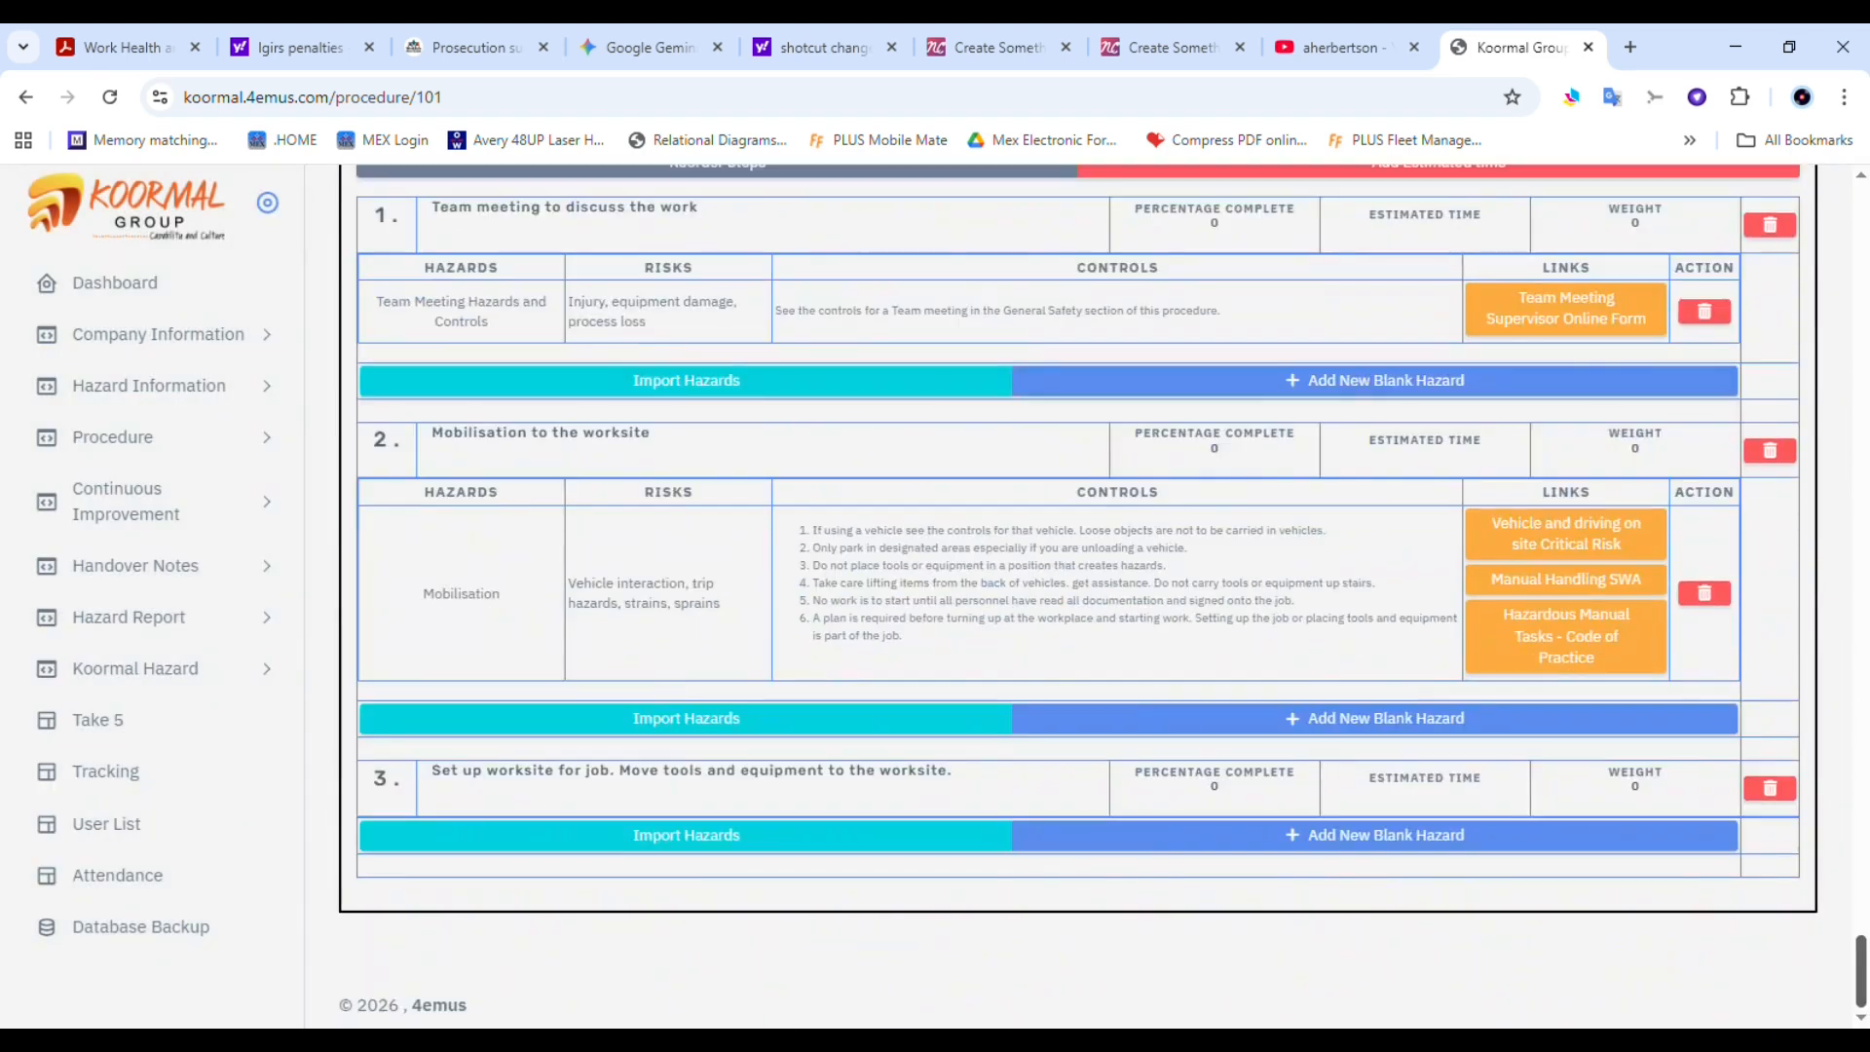
left_click(672, 835)
left_click(1201, 341)
type("man")
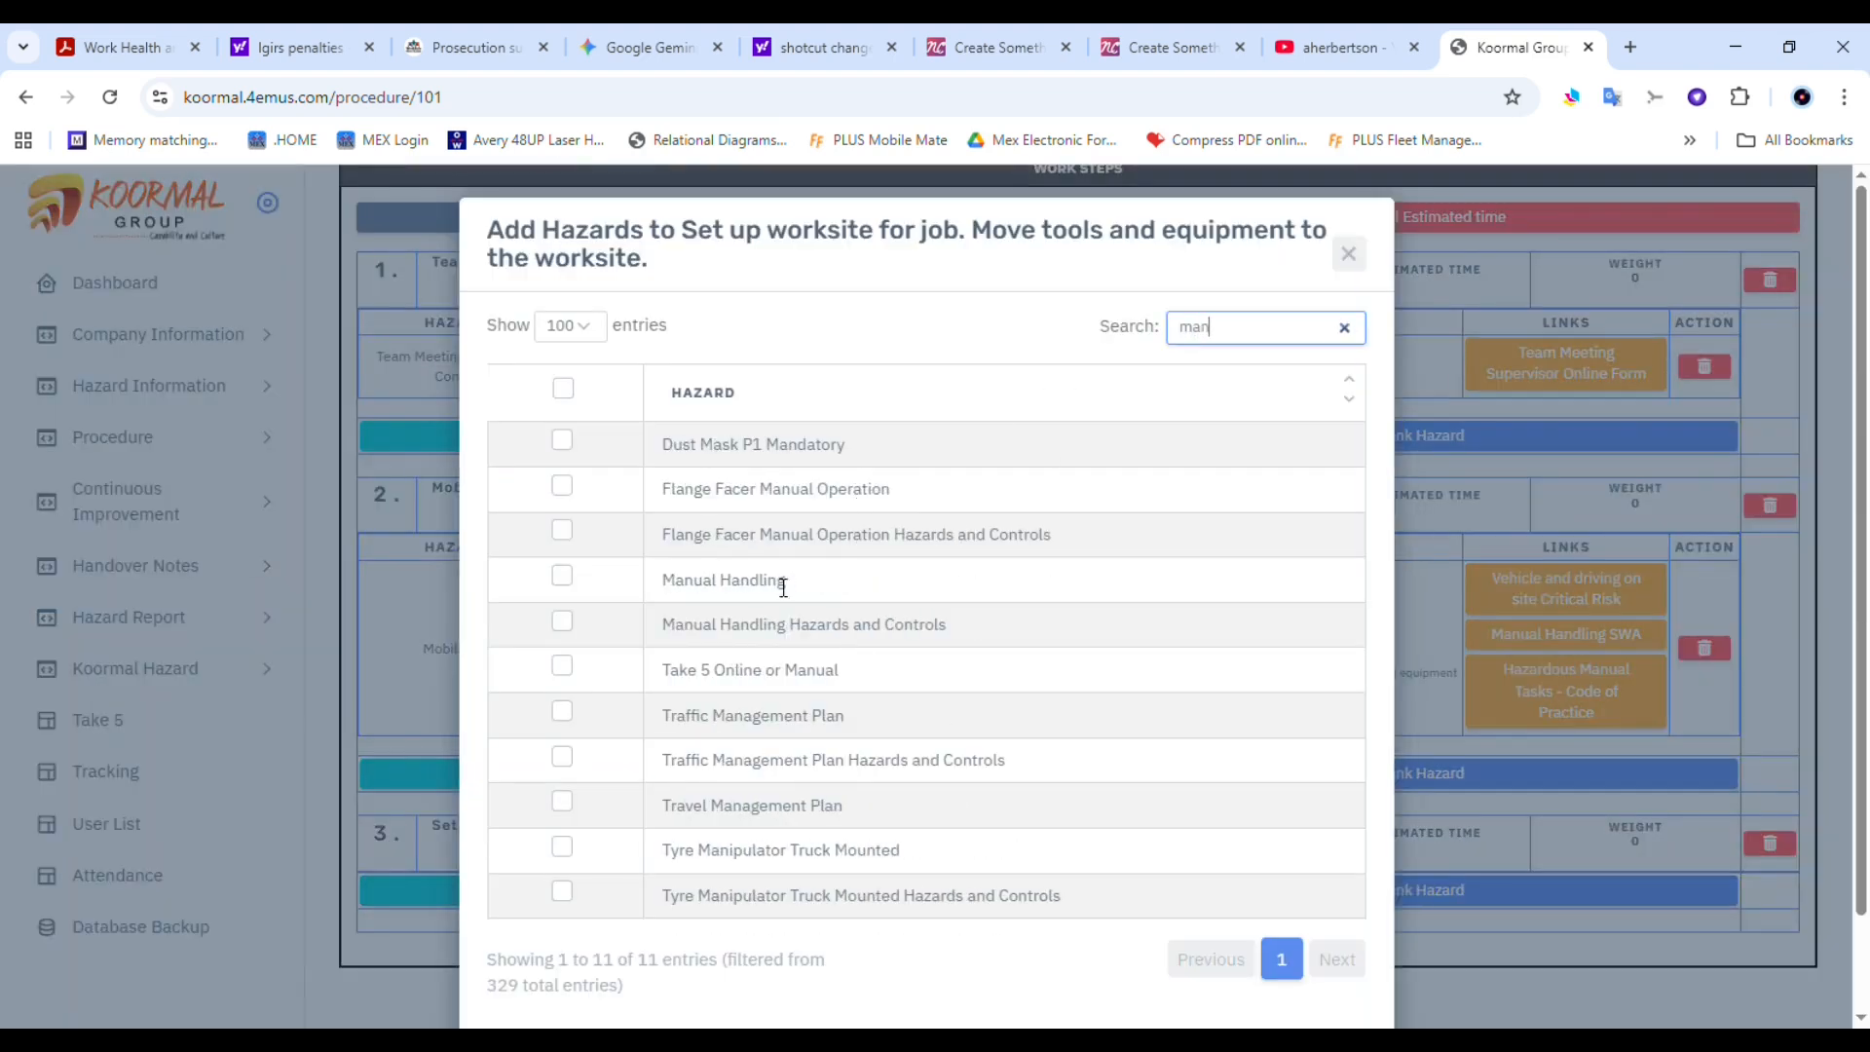
left_click(795, 644)
scroll(1389, 827, "down", 1)
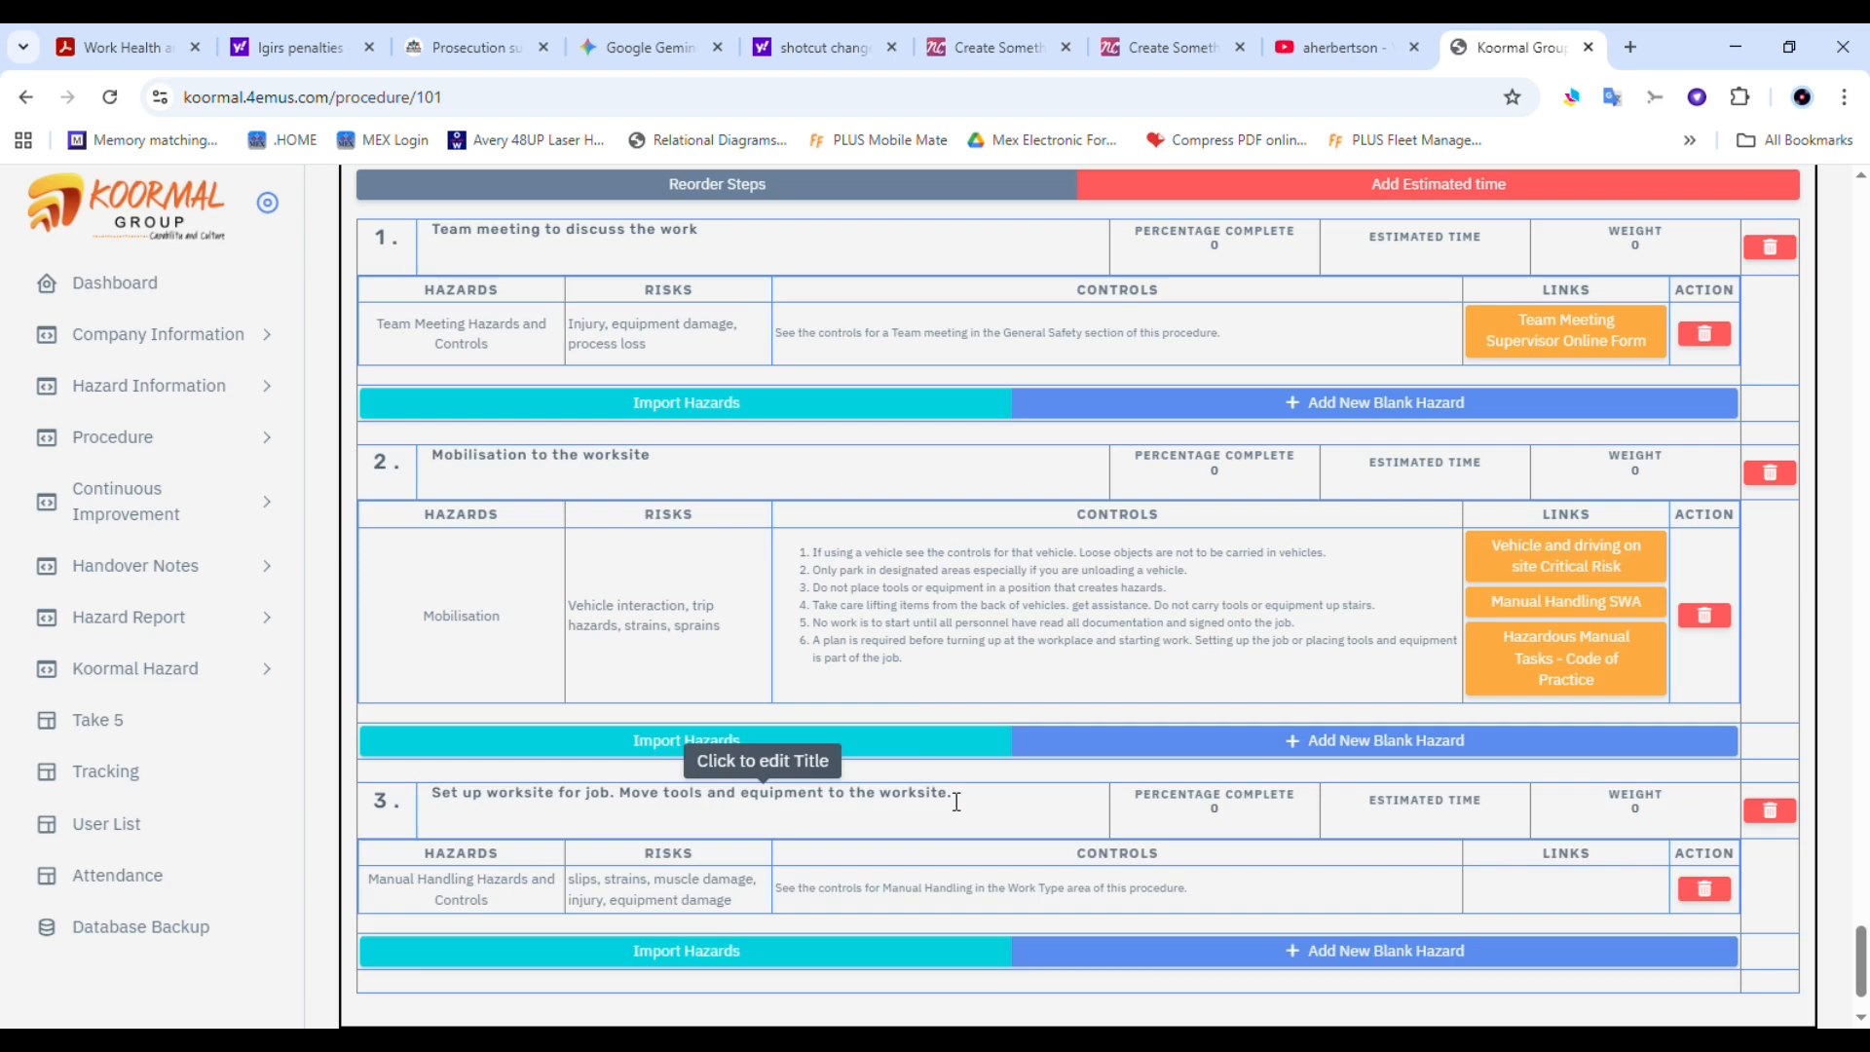
left_click(934, 829)
left_click(1007, 802)
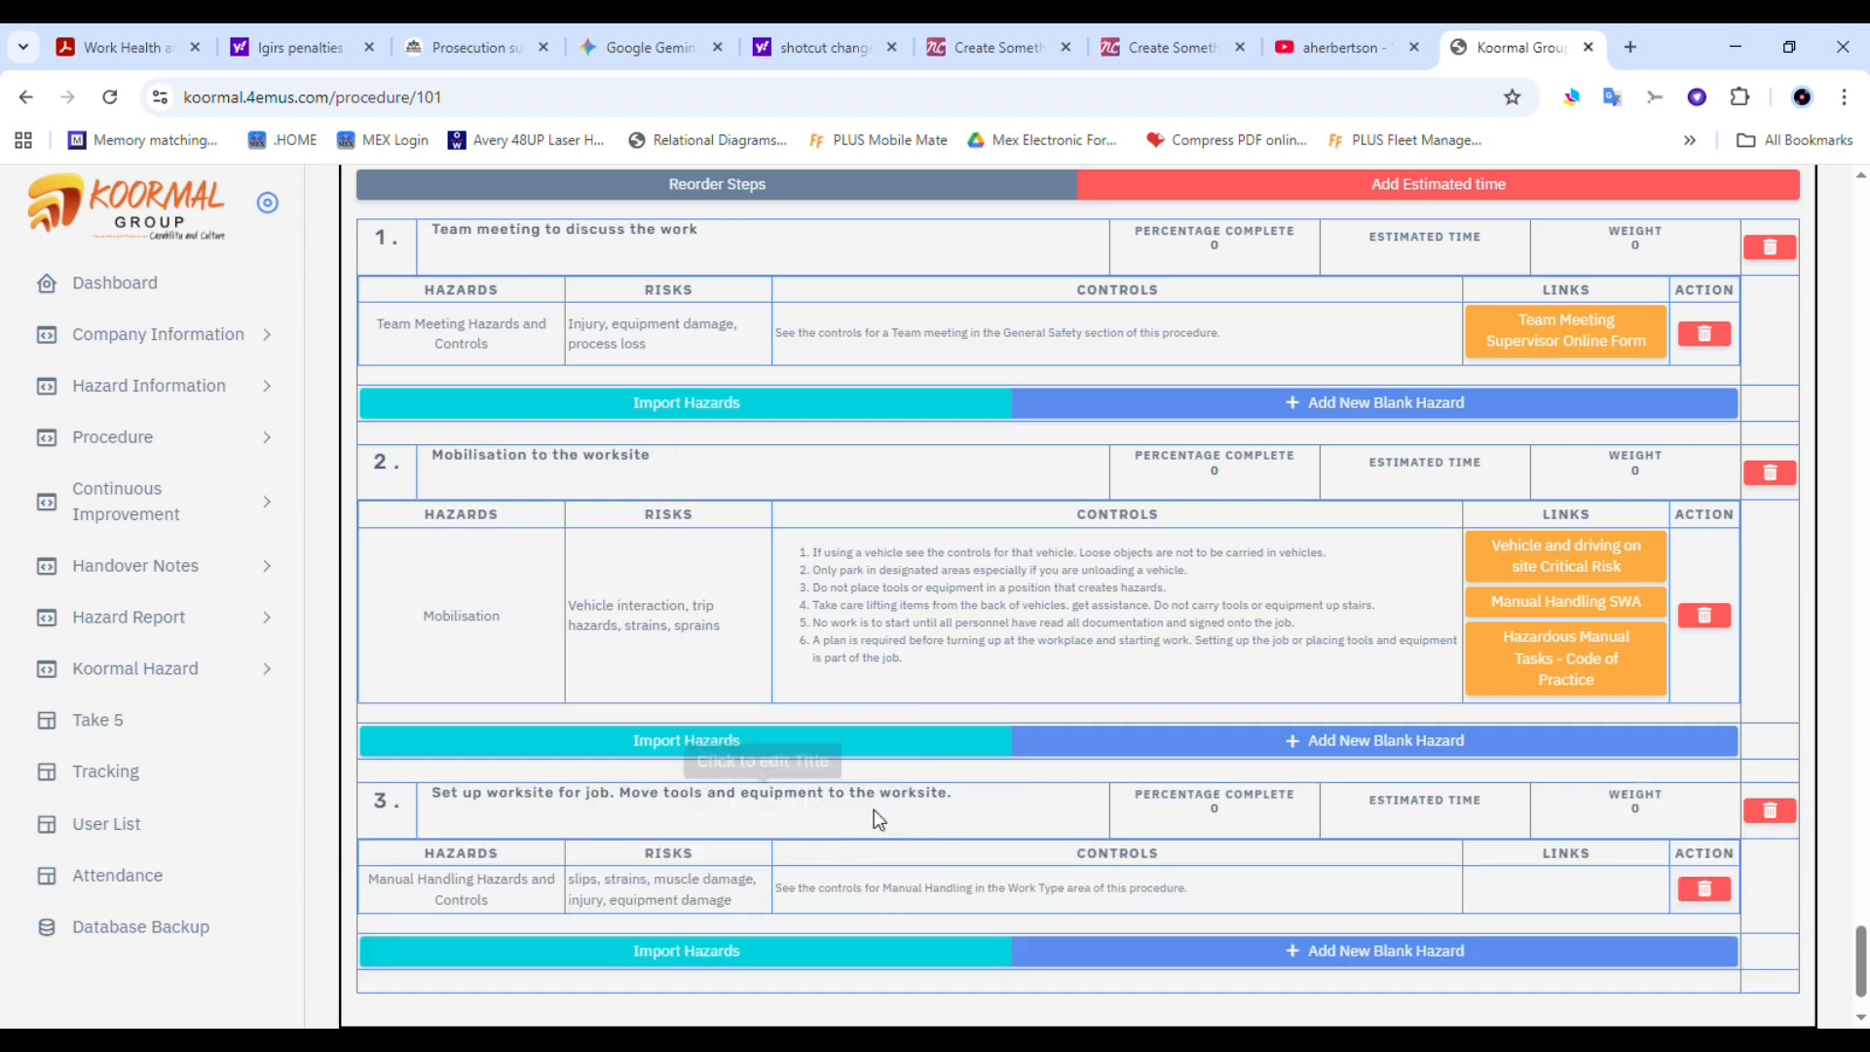
Search the hazards for "ext" and import Extension Lead Hazards and Controls into the worksite set-up step
left_click(696, 943)
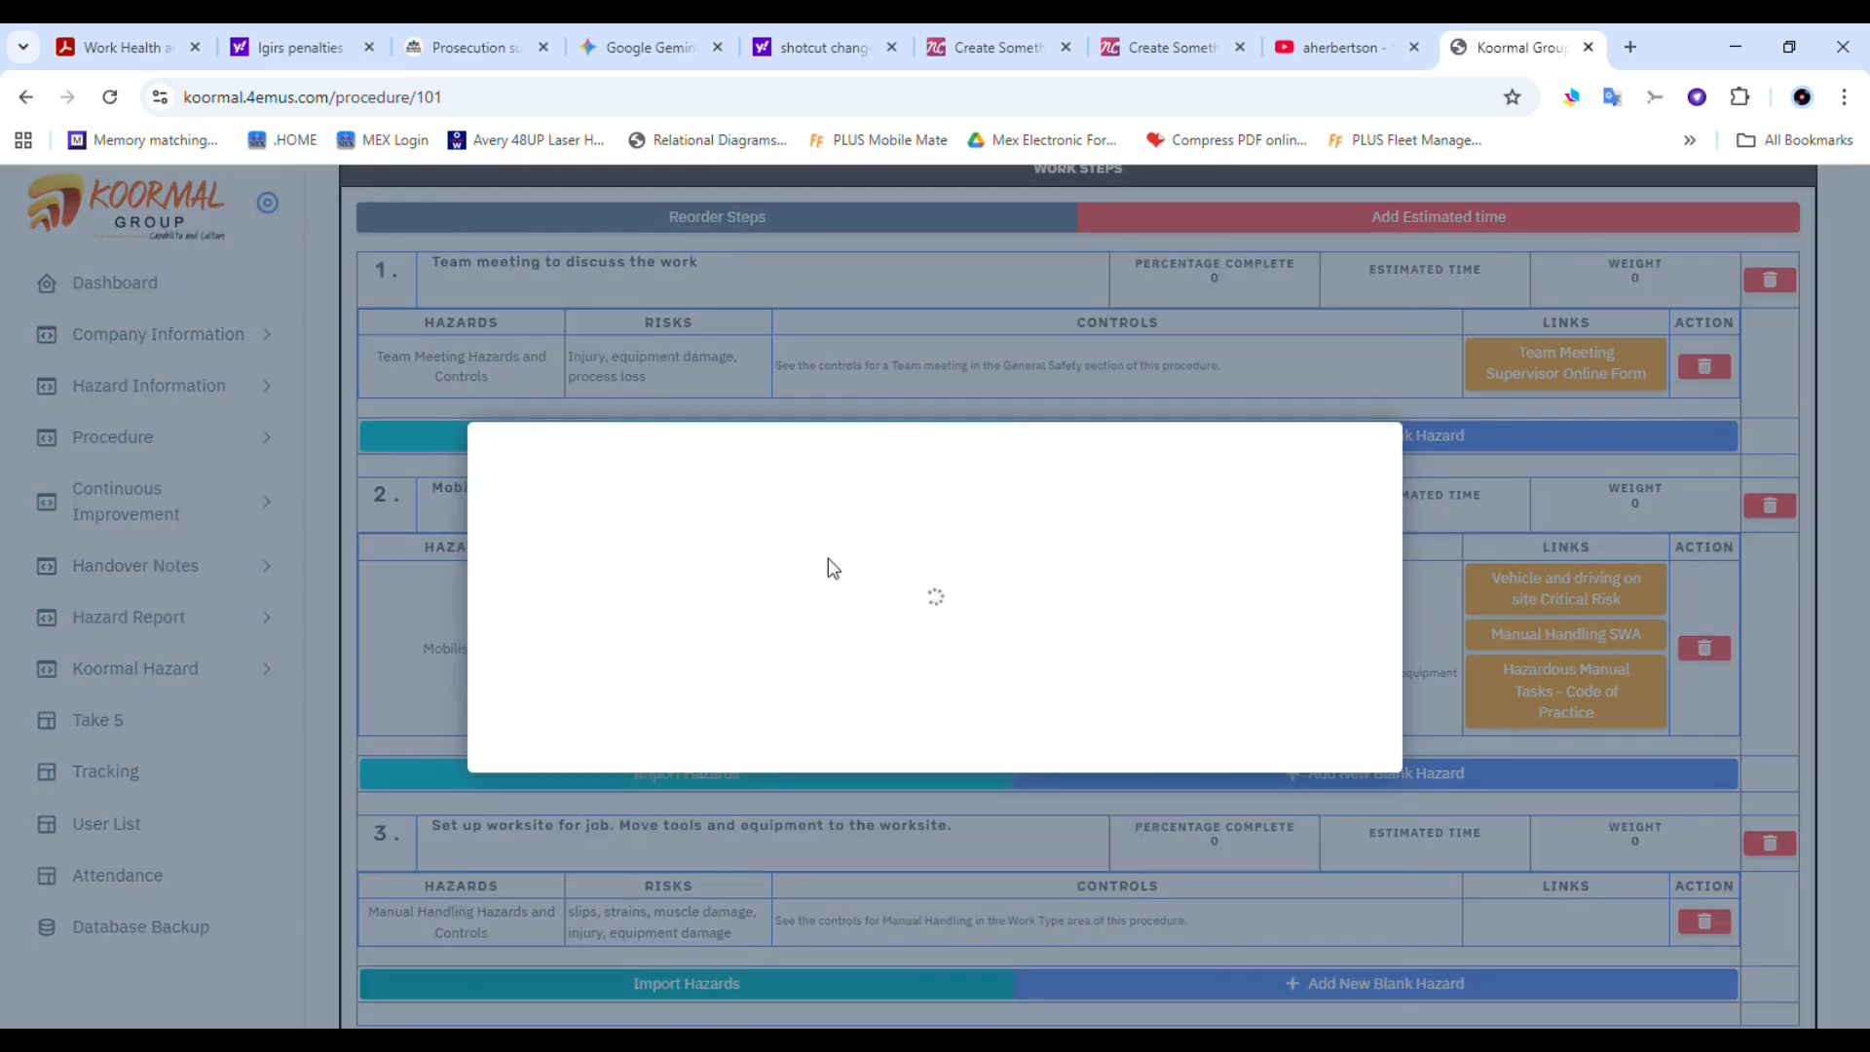
left_click(1208, 331)
type("ext")
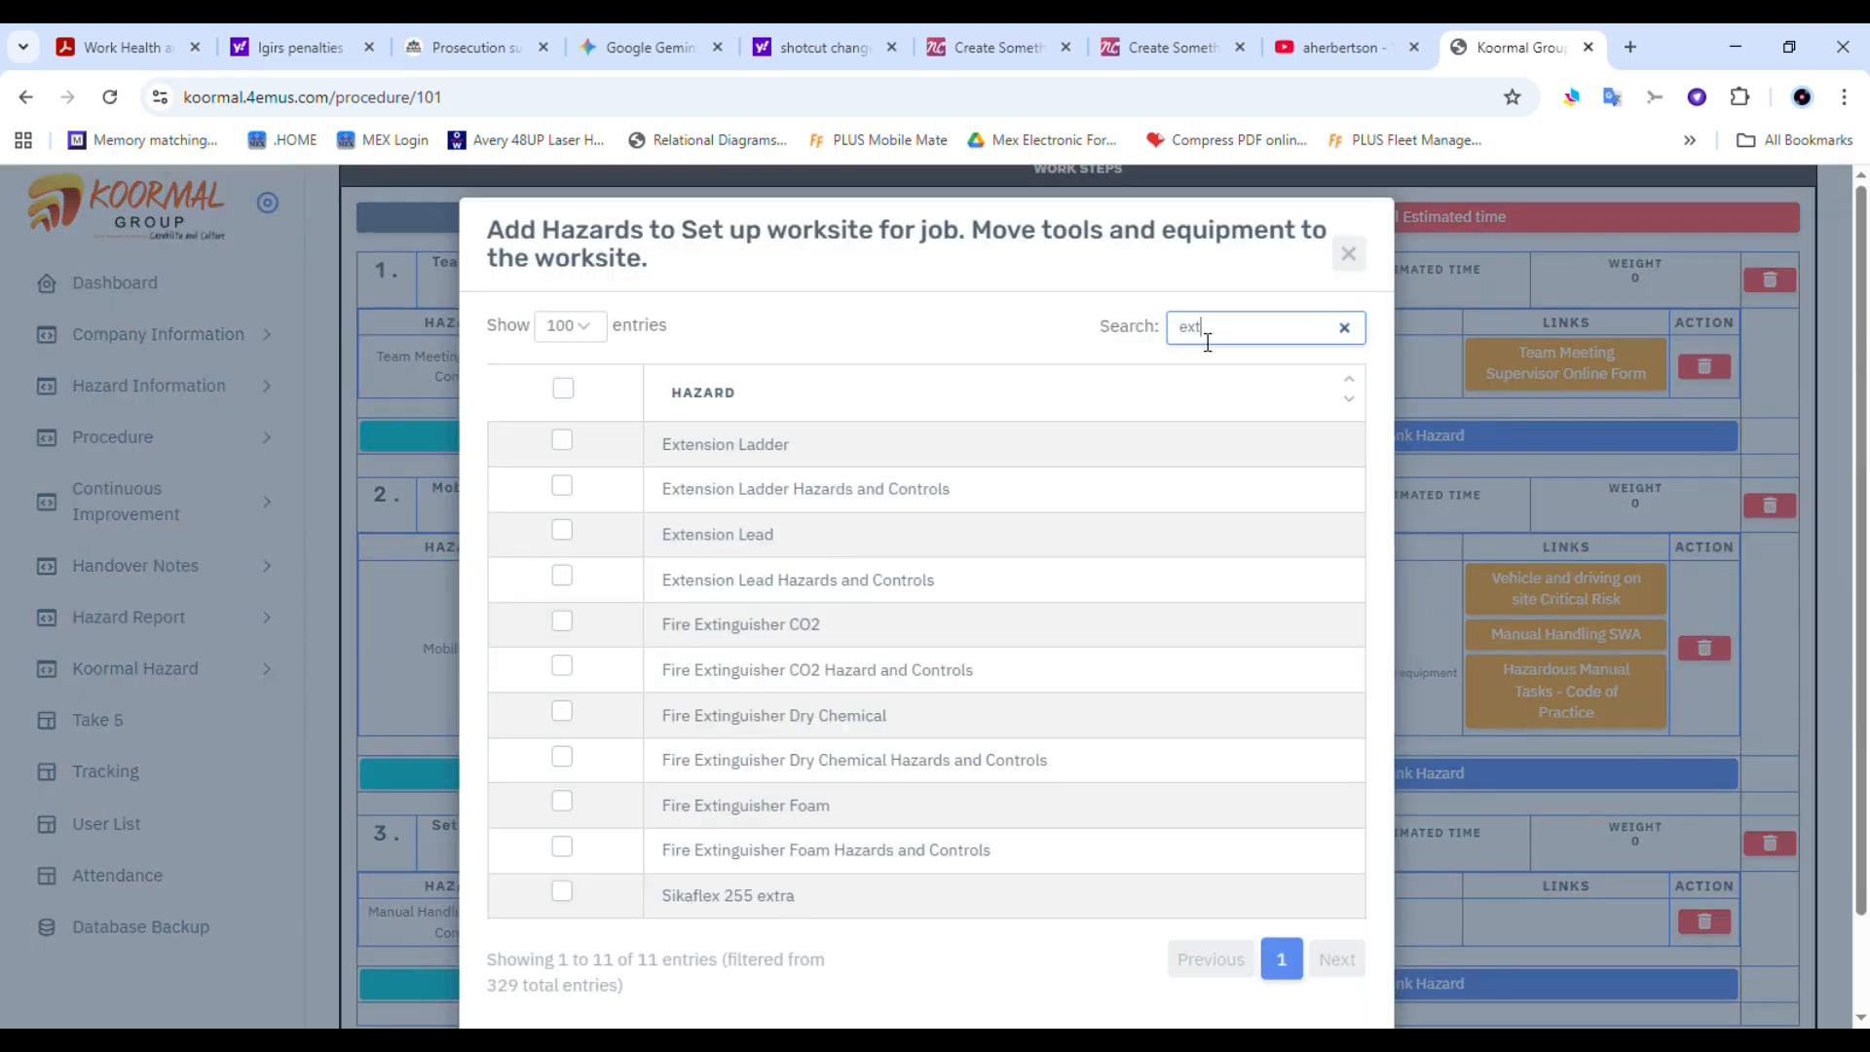
left_click(753, 582)
scroll(1381, 853, "down", 1)
left_click(1101, 944)
Search the hazards for "step" and import Step Ladder Hazards and Controls into the worksite set-up step
left_click_drag(1859, 954, 1860, 976)
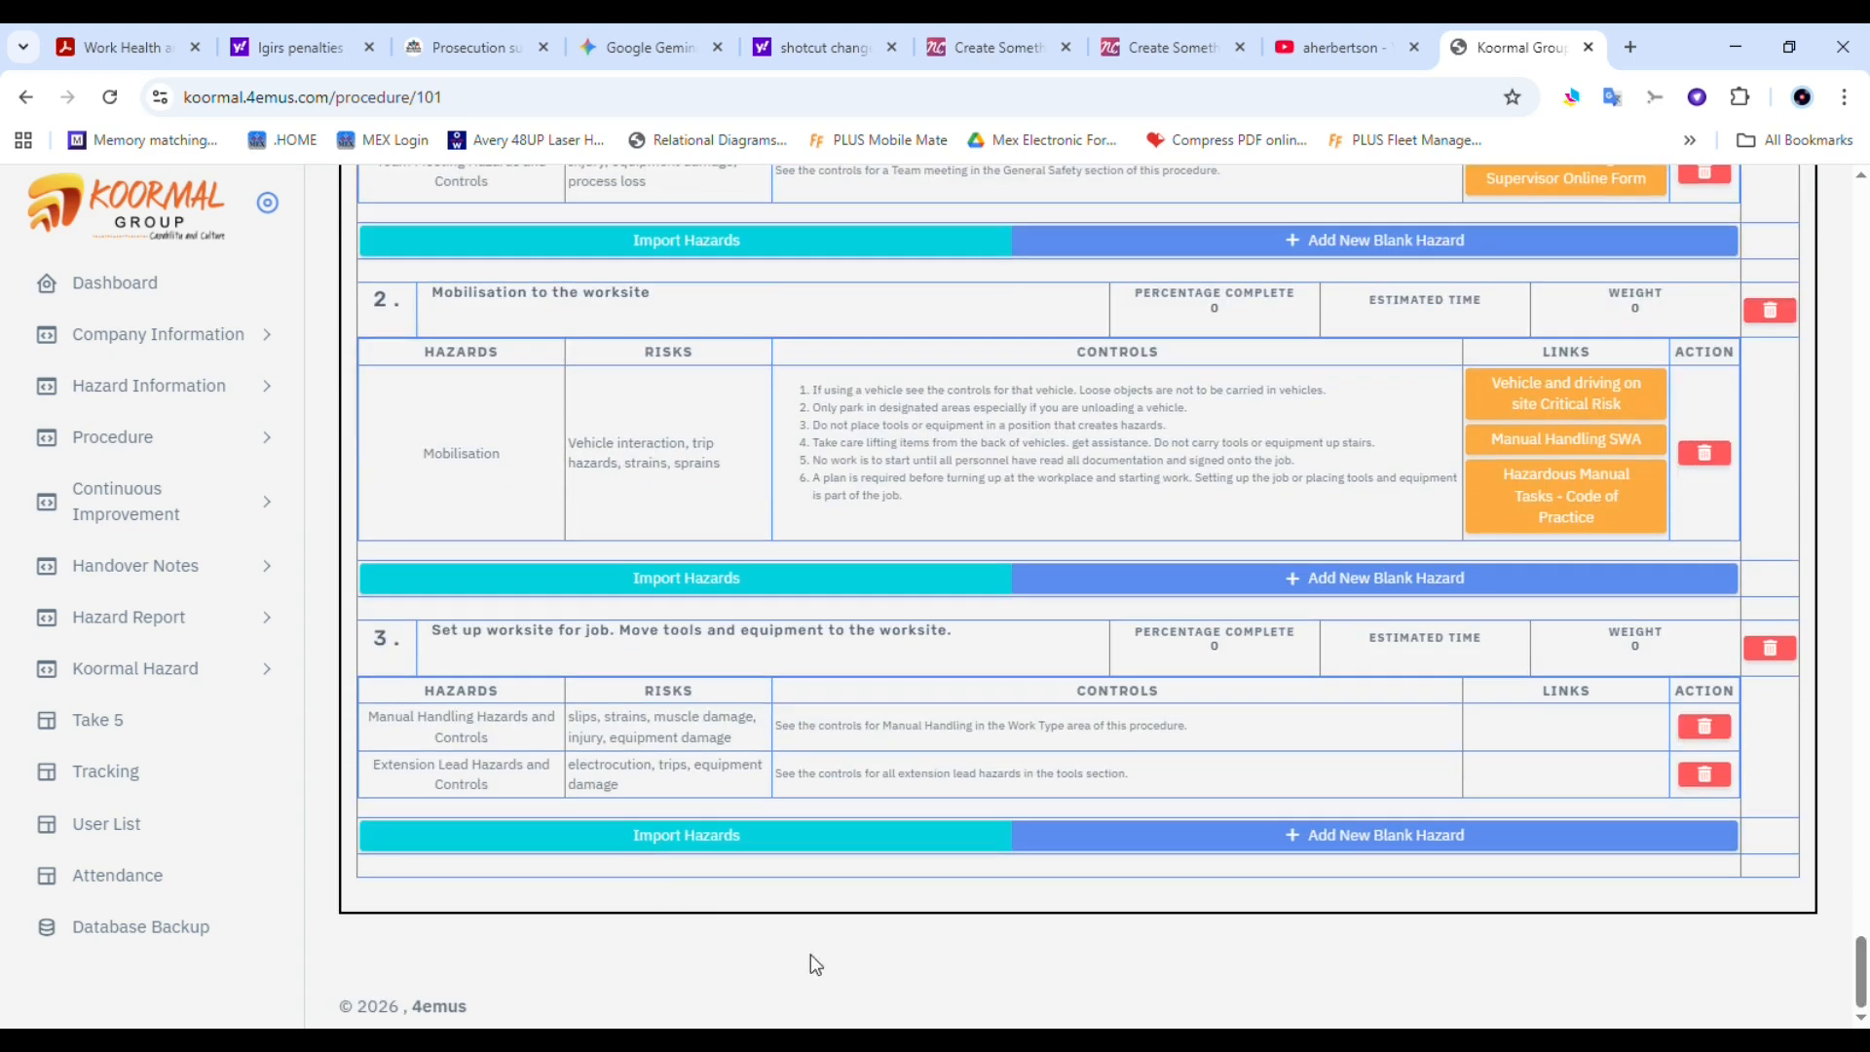
left_click(660, 845)
left_click(1226, 338)
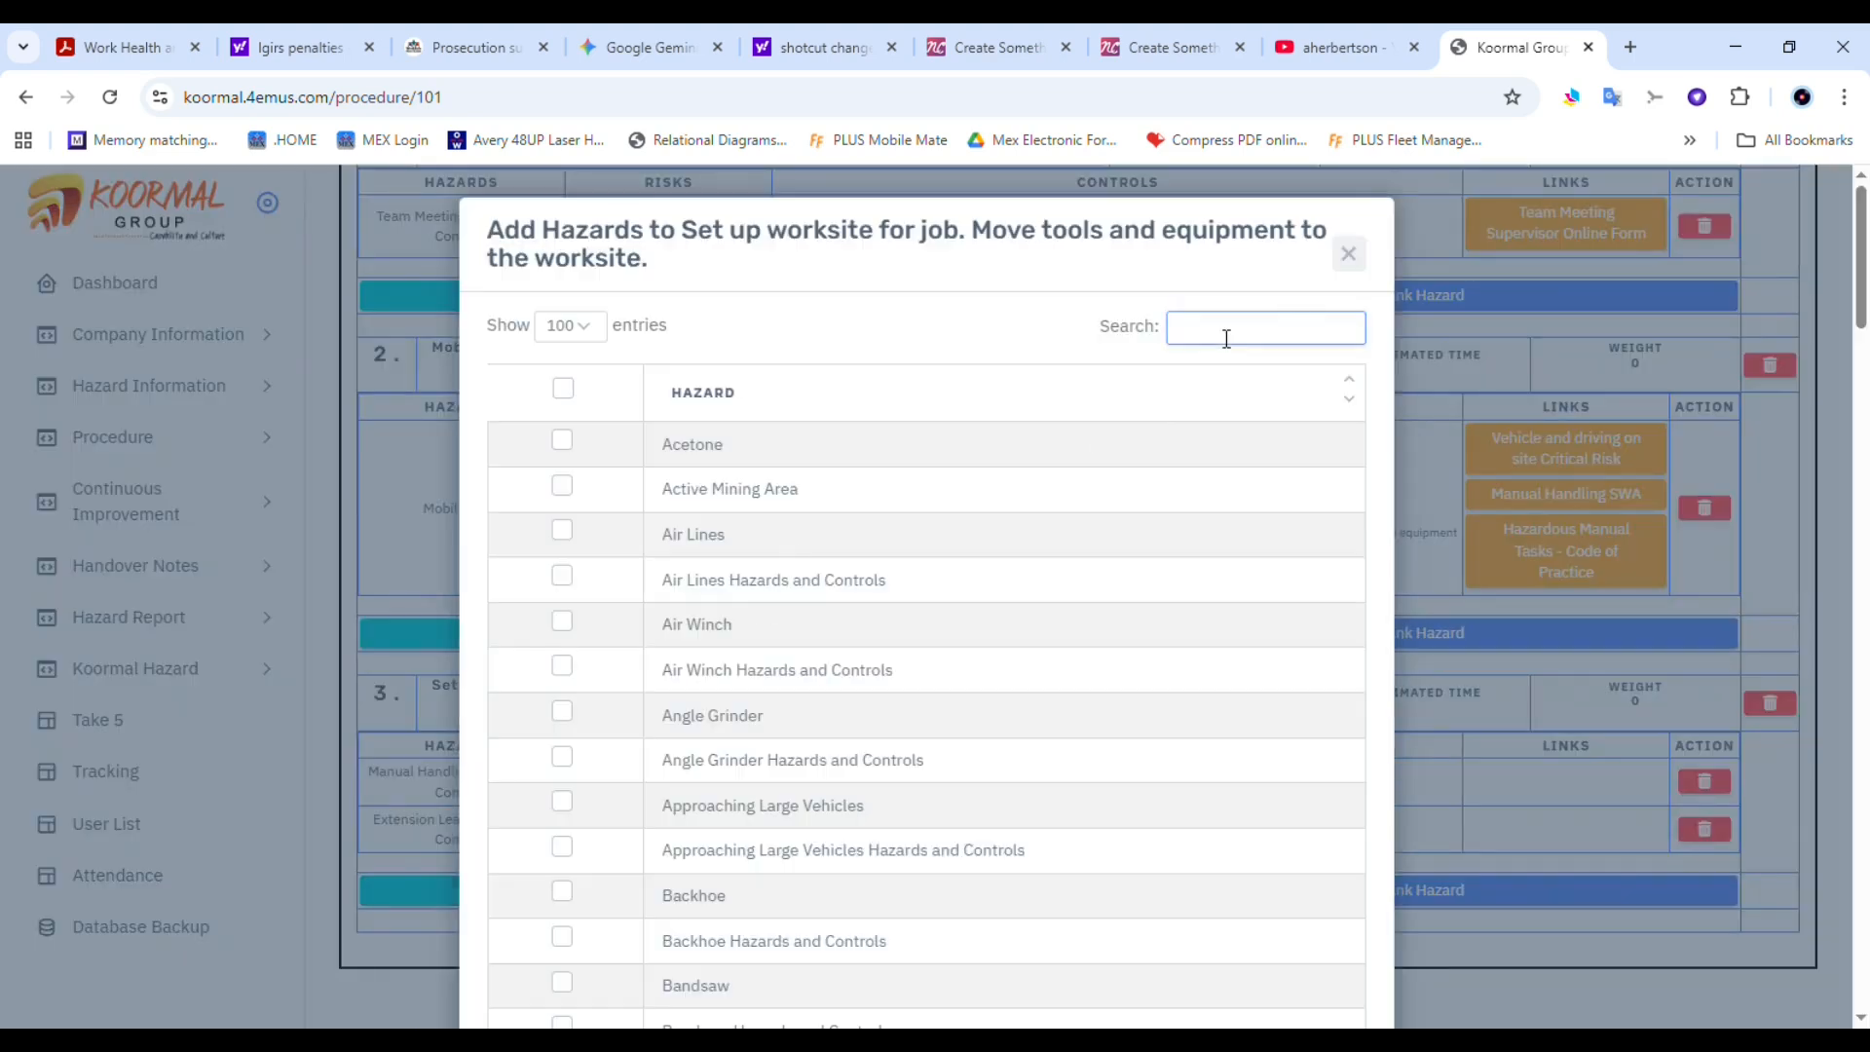
type("step")
left_click(824, 663)
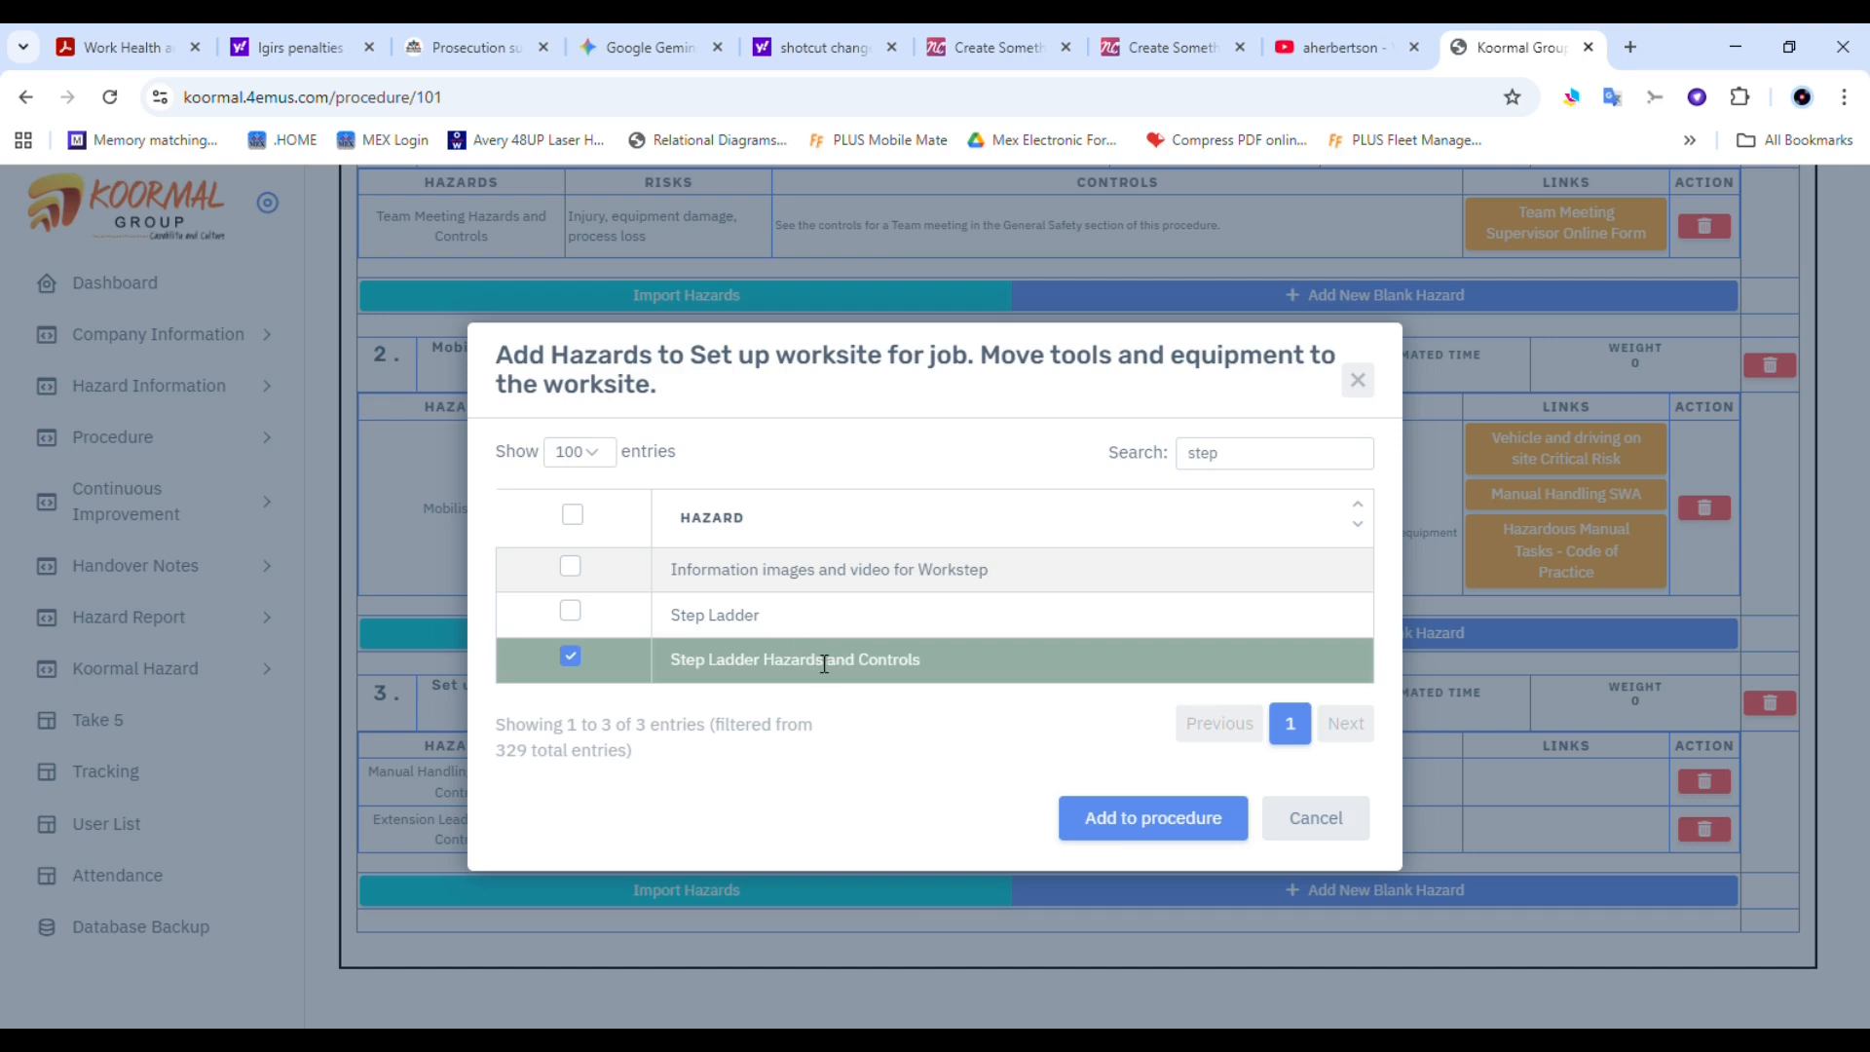
left_click(1134, 816)
scroll(1708, 950, "down", 1)
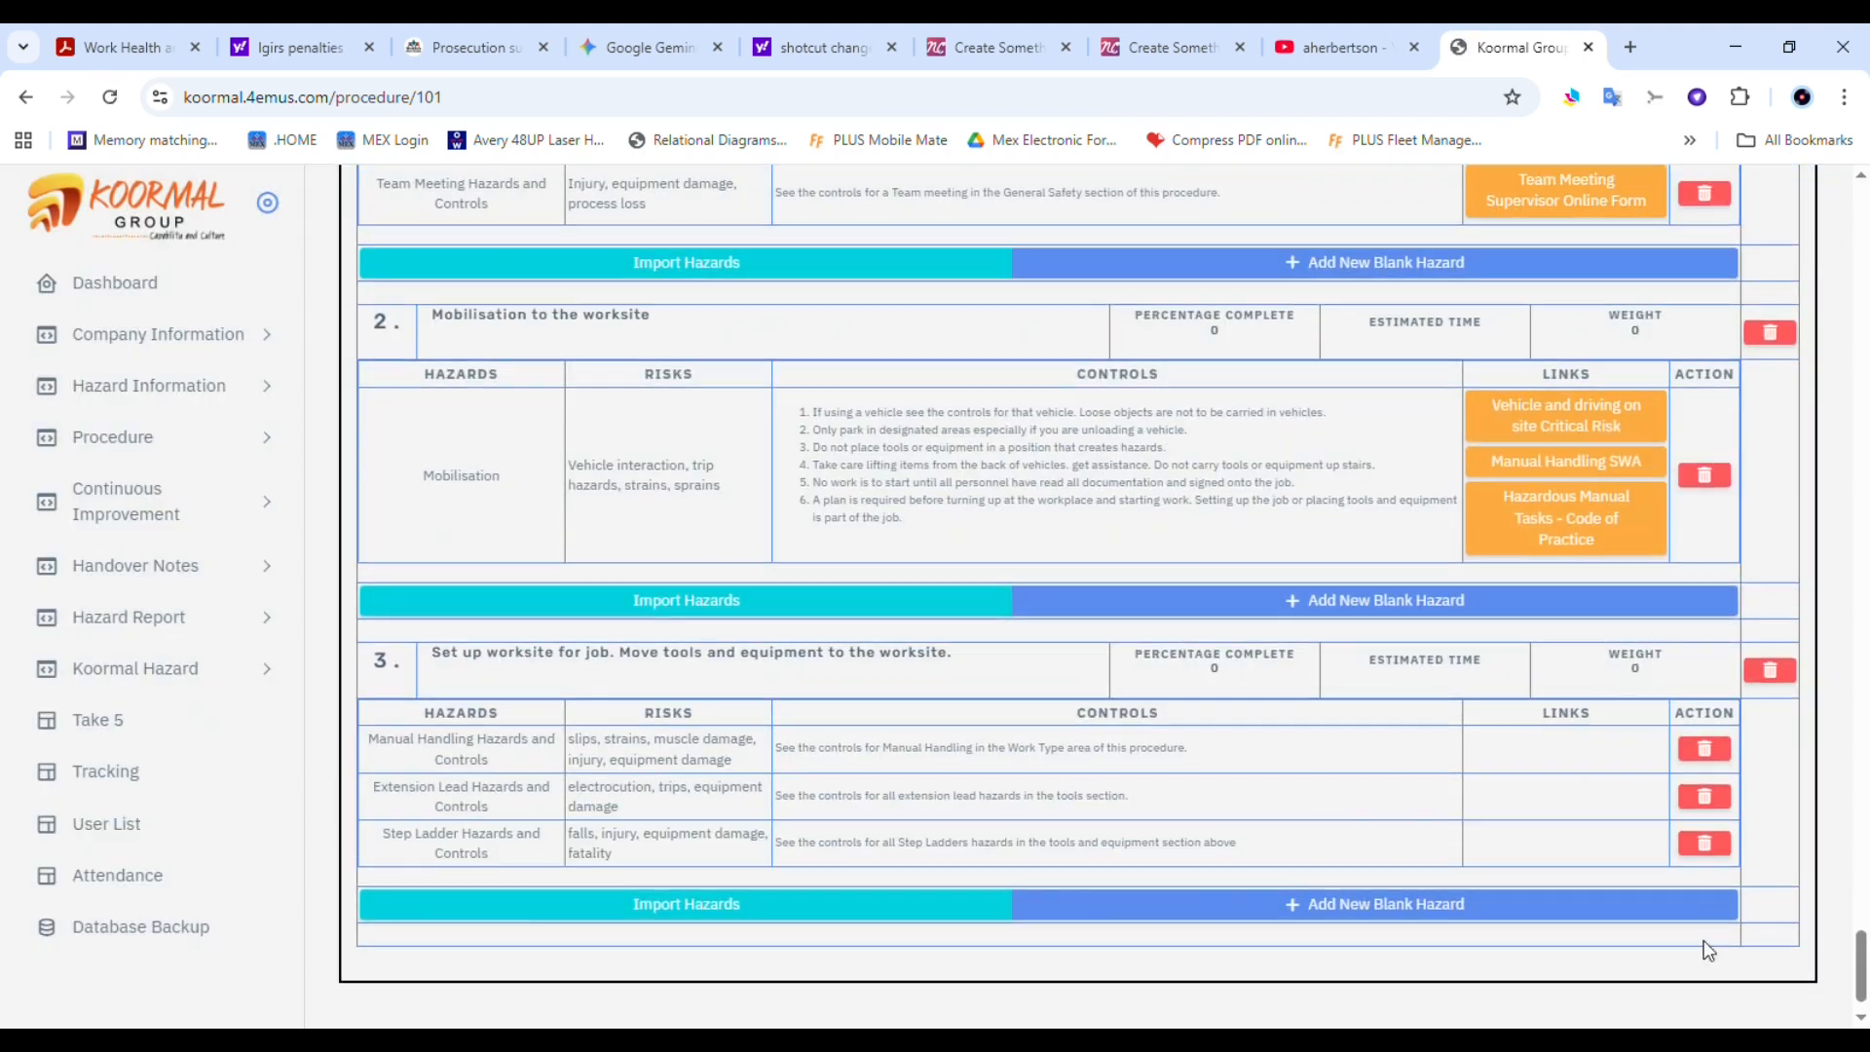
Open the Step Ladder Hazards and Controls entry in the worksite set-up step and view its main Step Ladder hazard
left_click(645, 846)
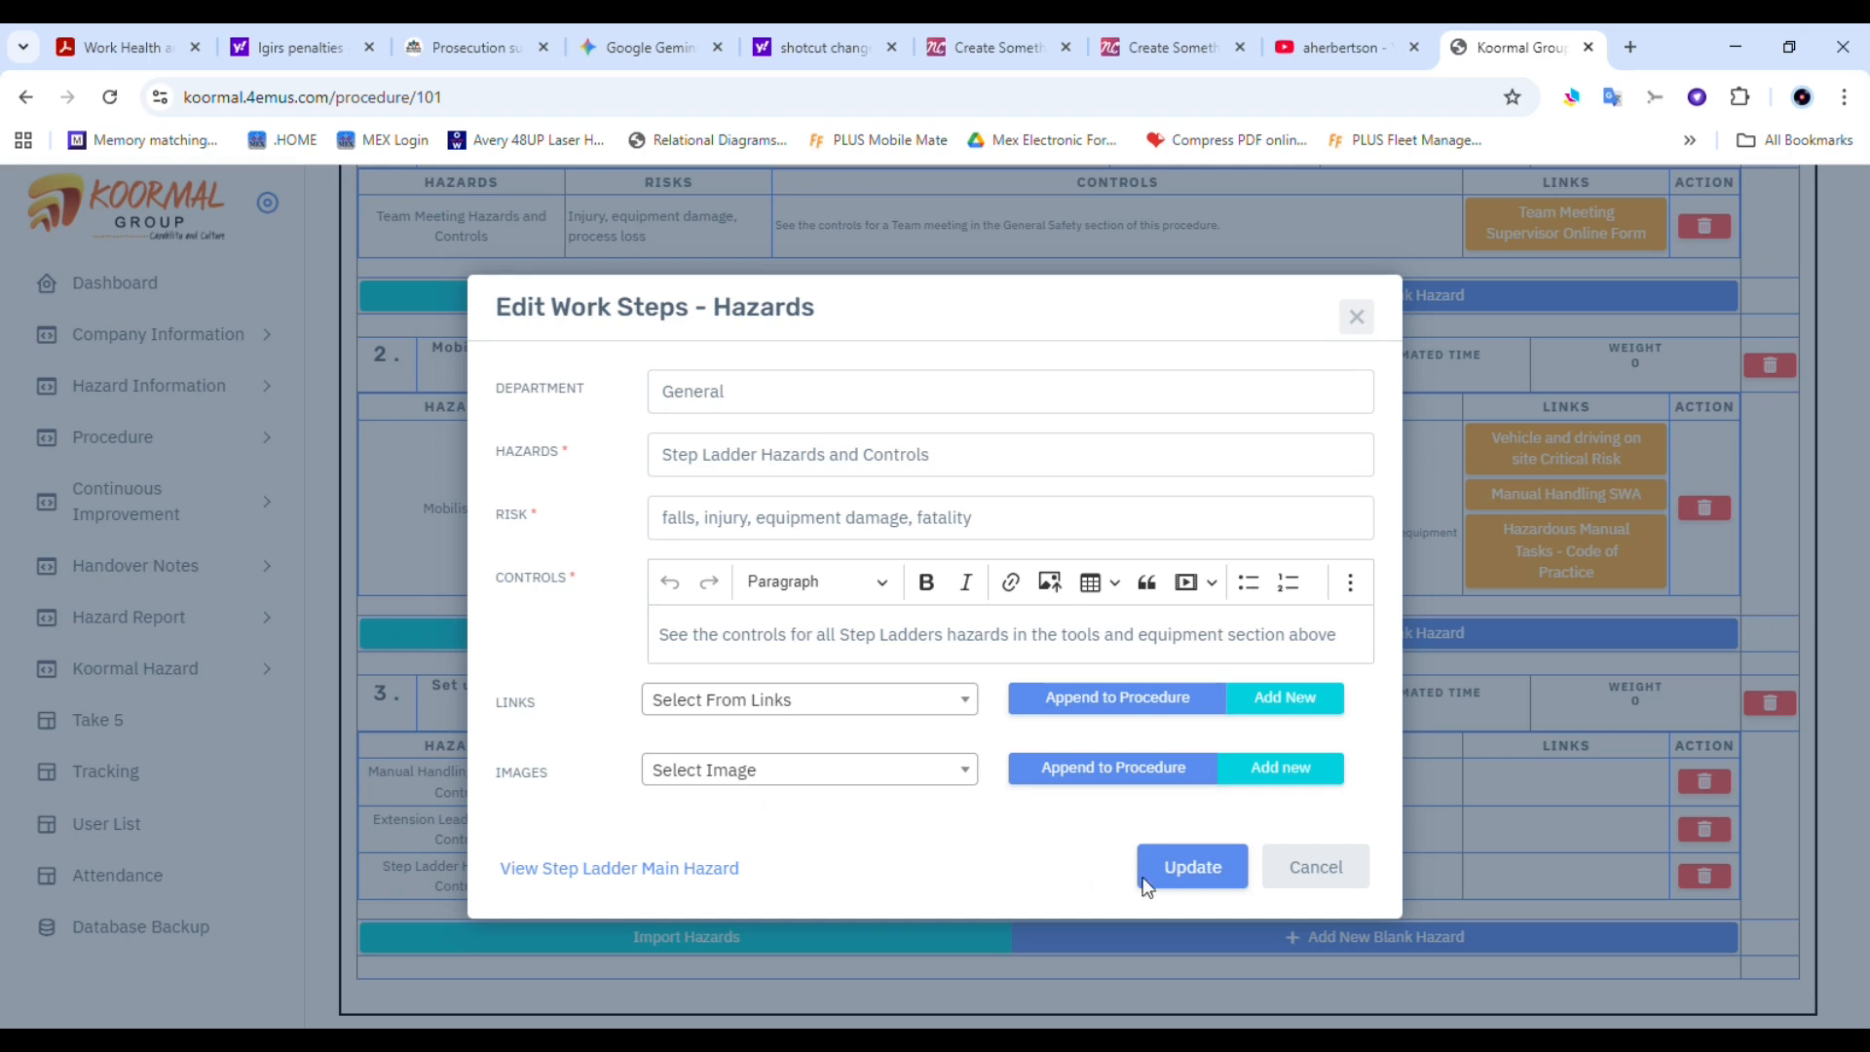
left_click(1188, 867)
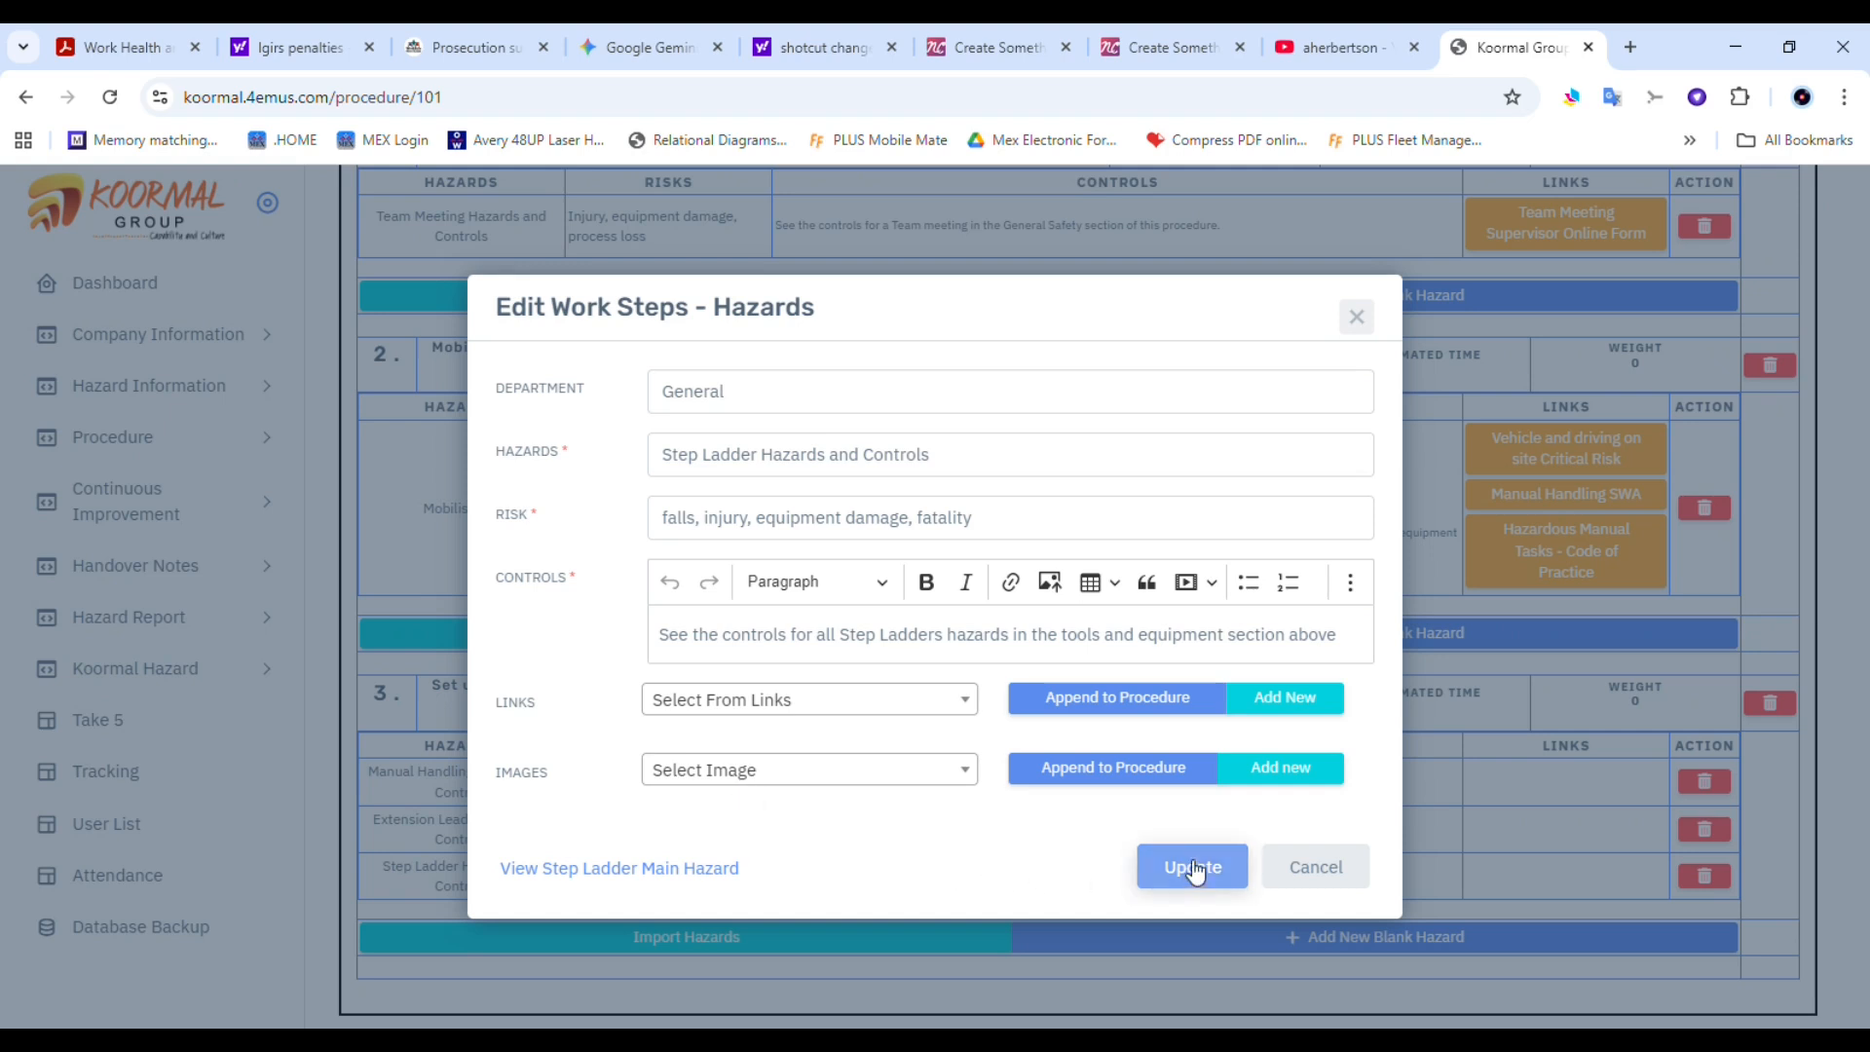
left_click(594, 873)
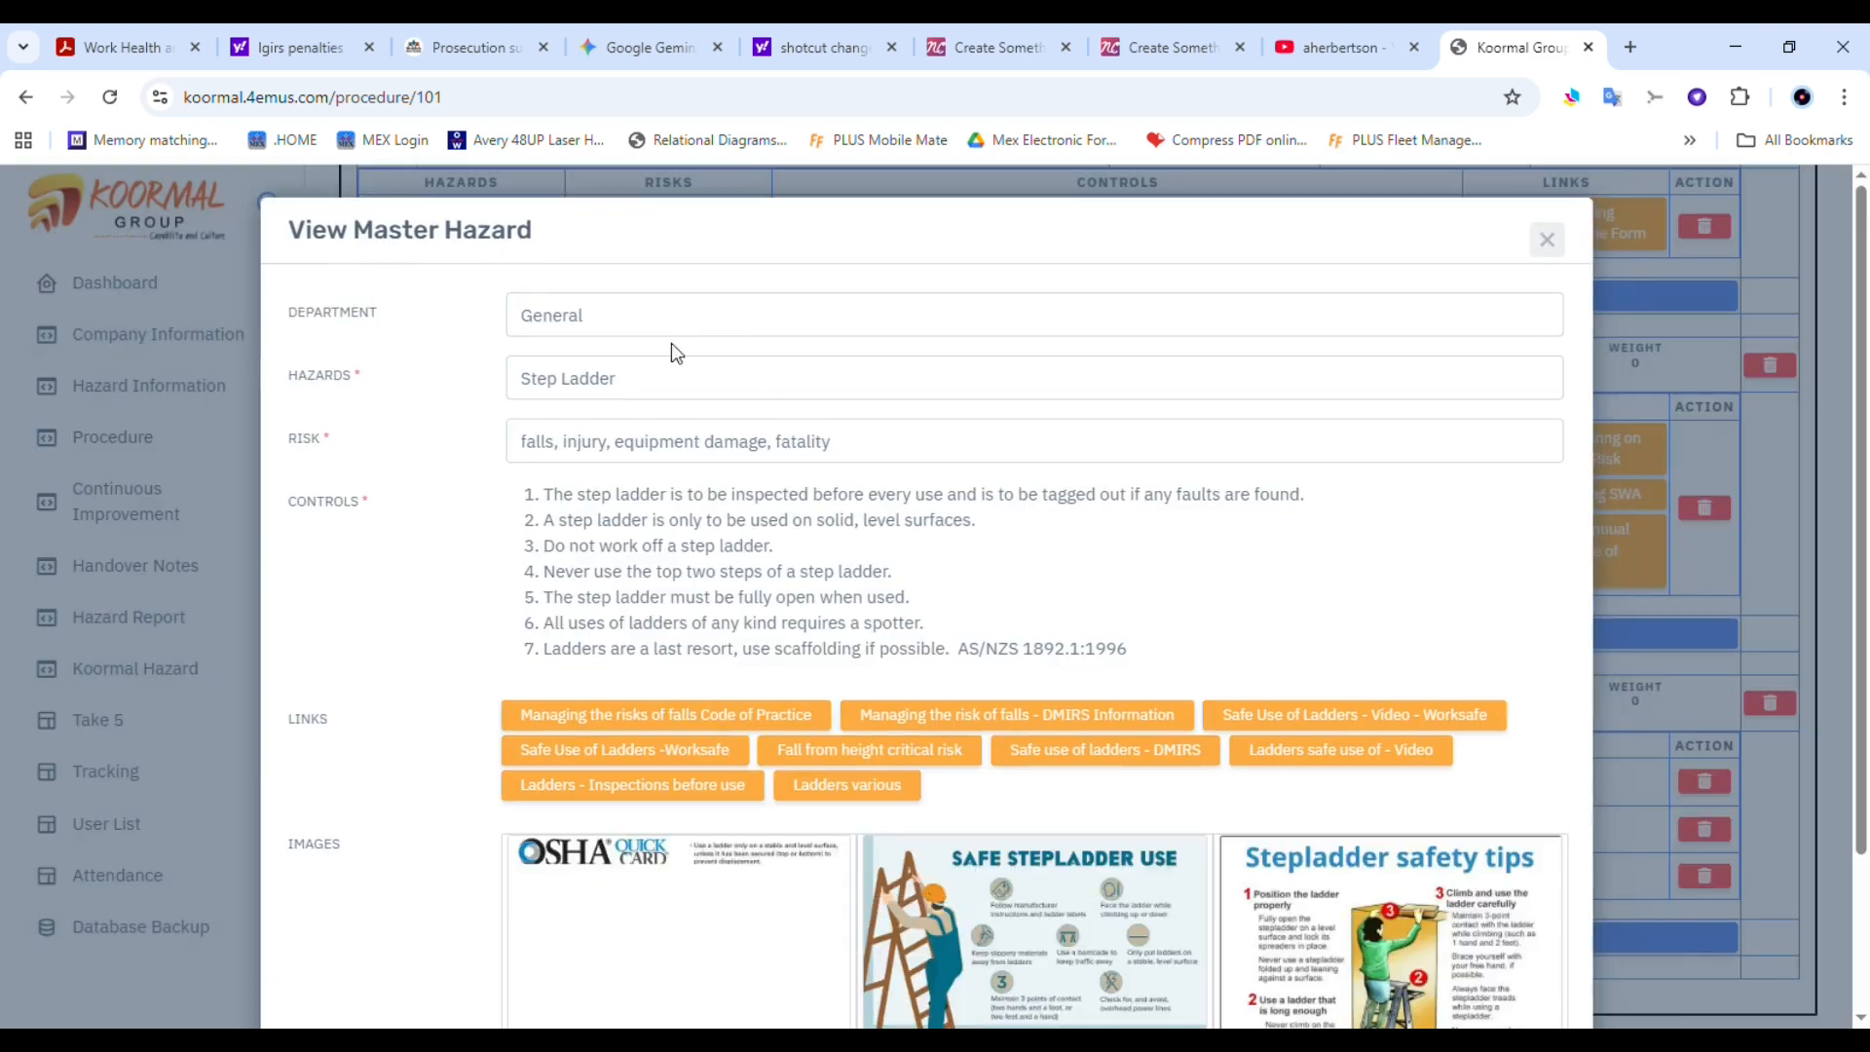
left_click_drag(1862, 689, 1868, 718)
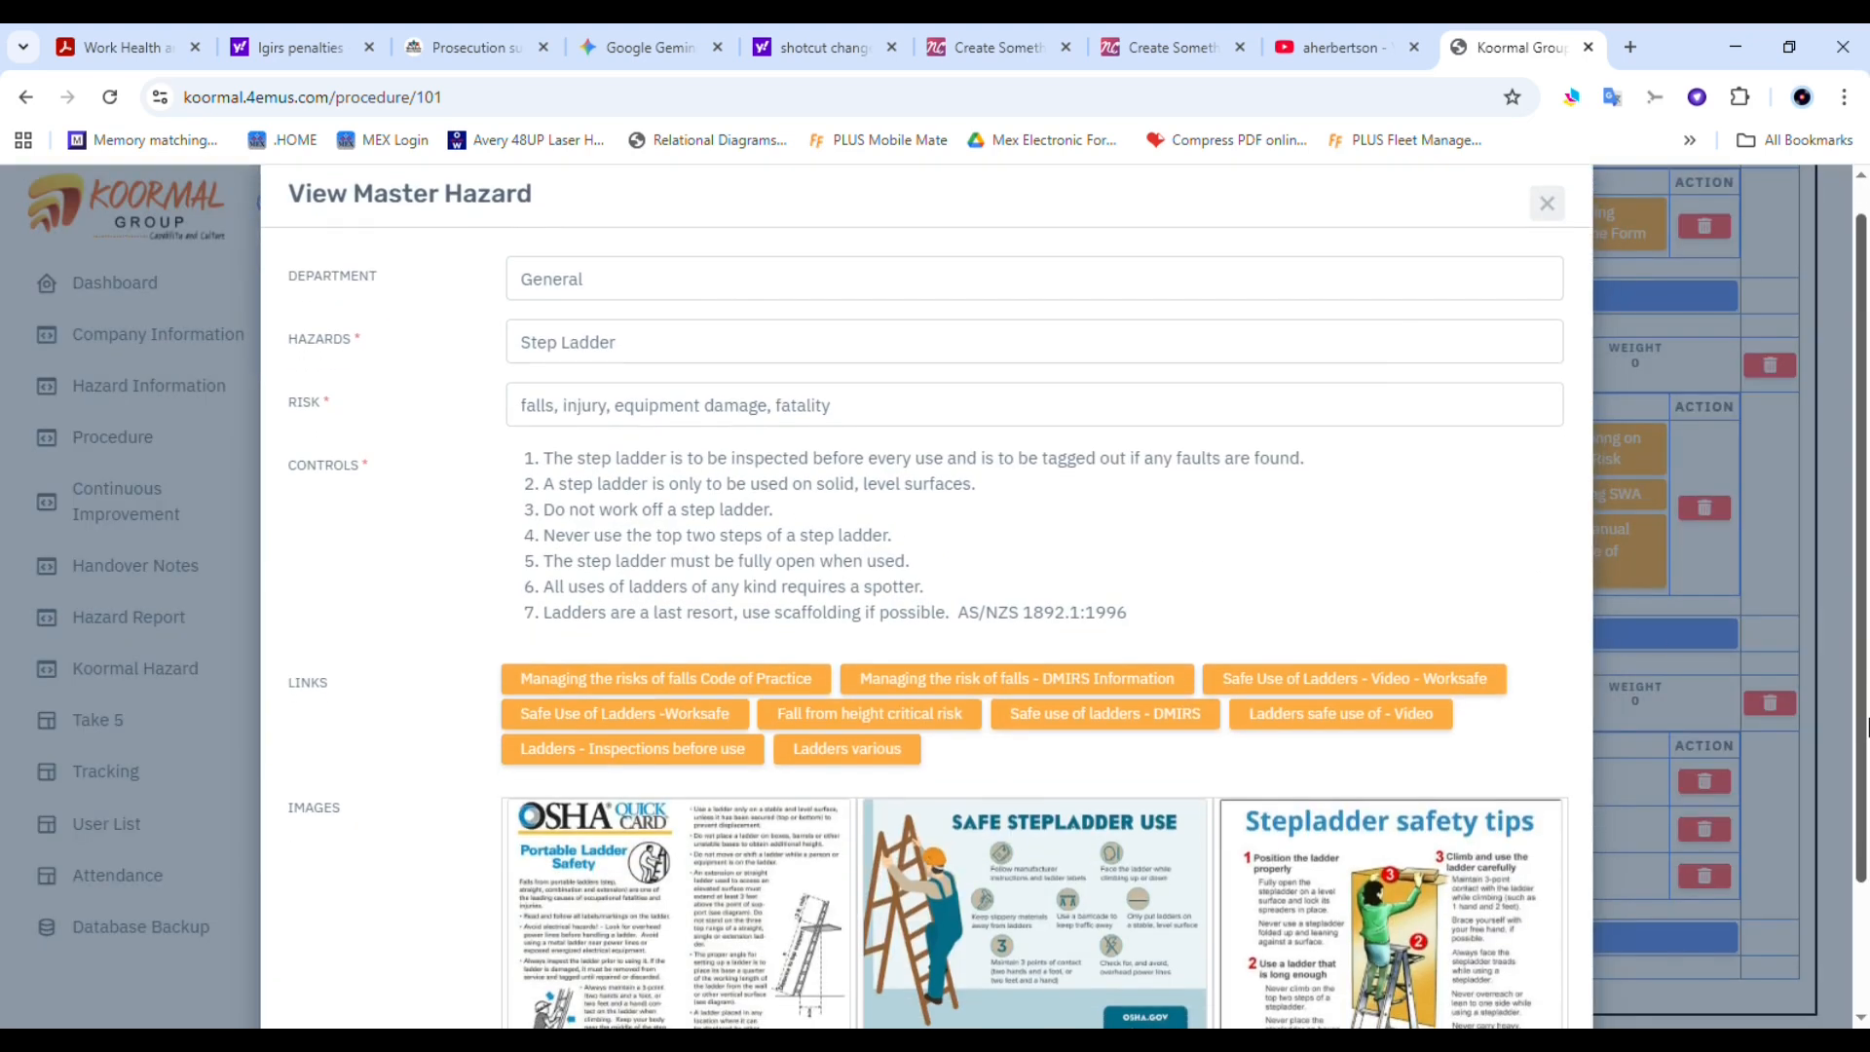
View the linked page "Safe Use of Ladders - Video - Worksafe", then close it and the master hazard view
left_click(1320, 687)
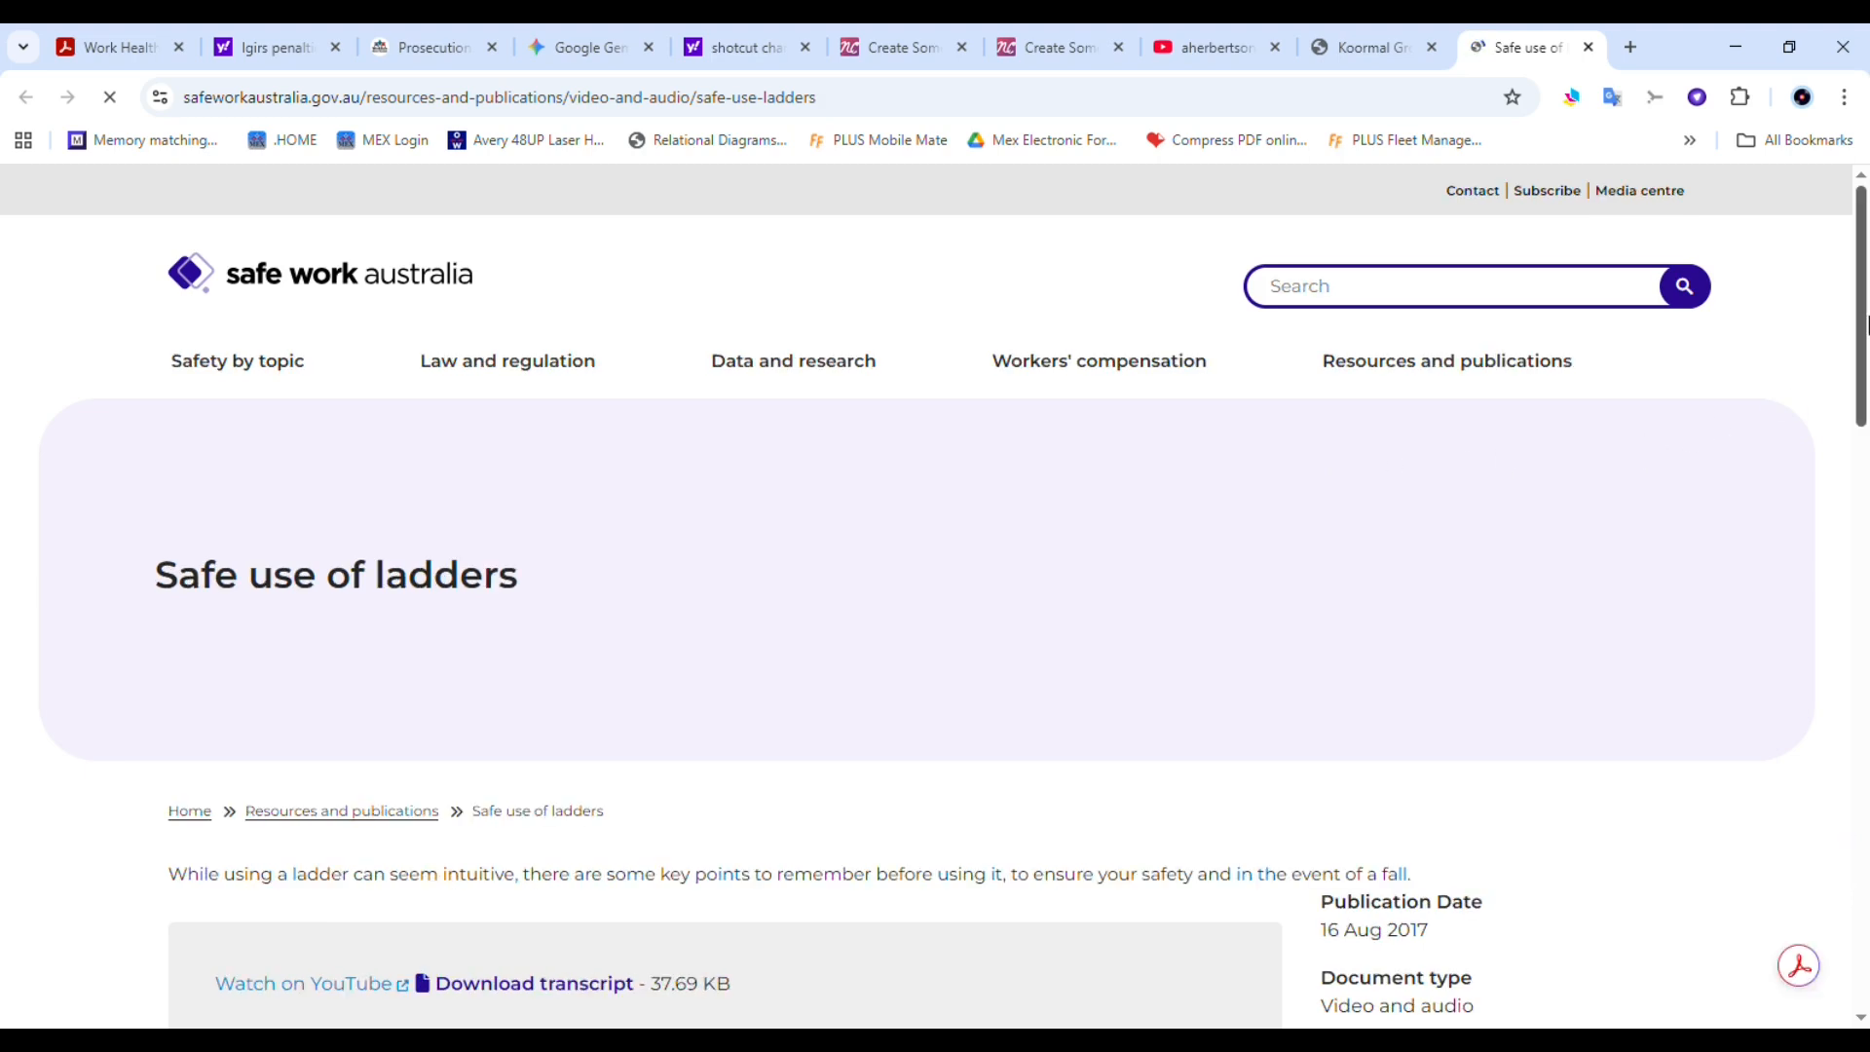
left_click_drag(1862, 324, 1848, 367)
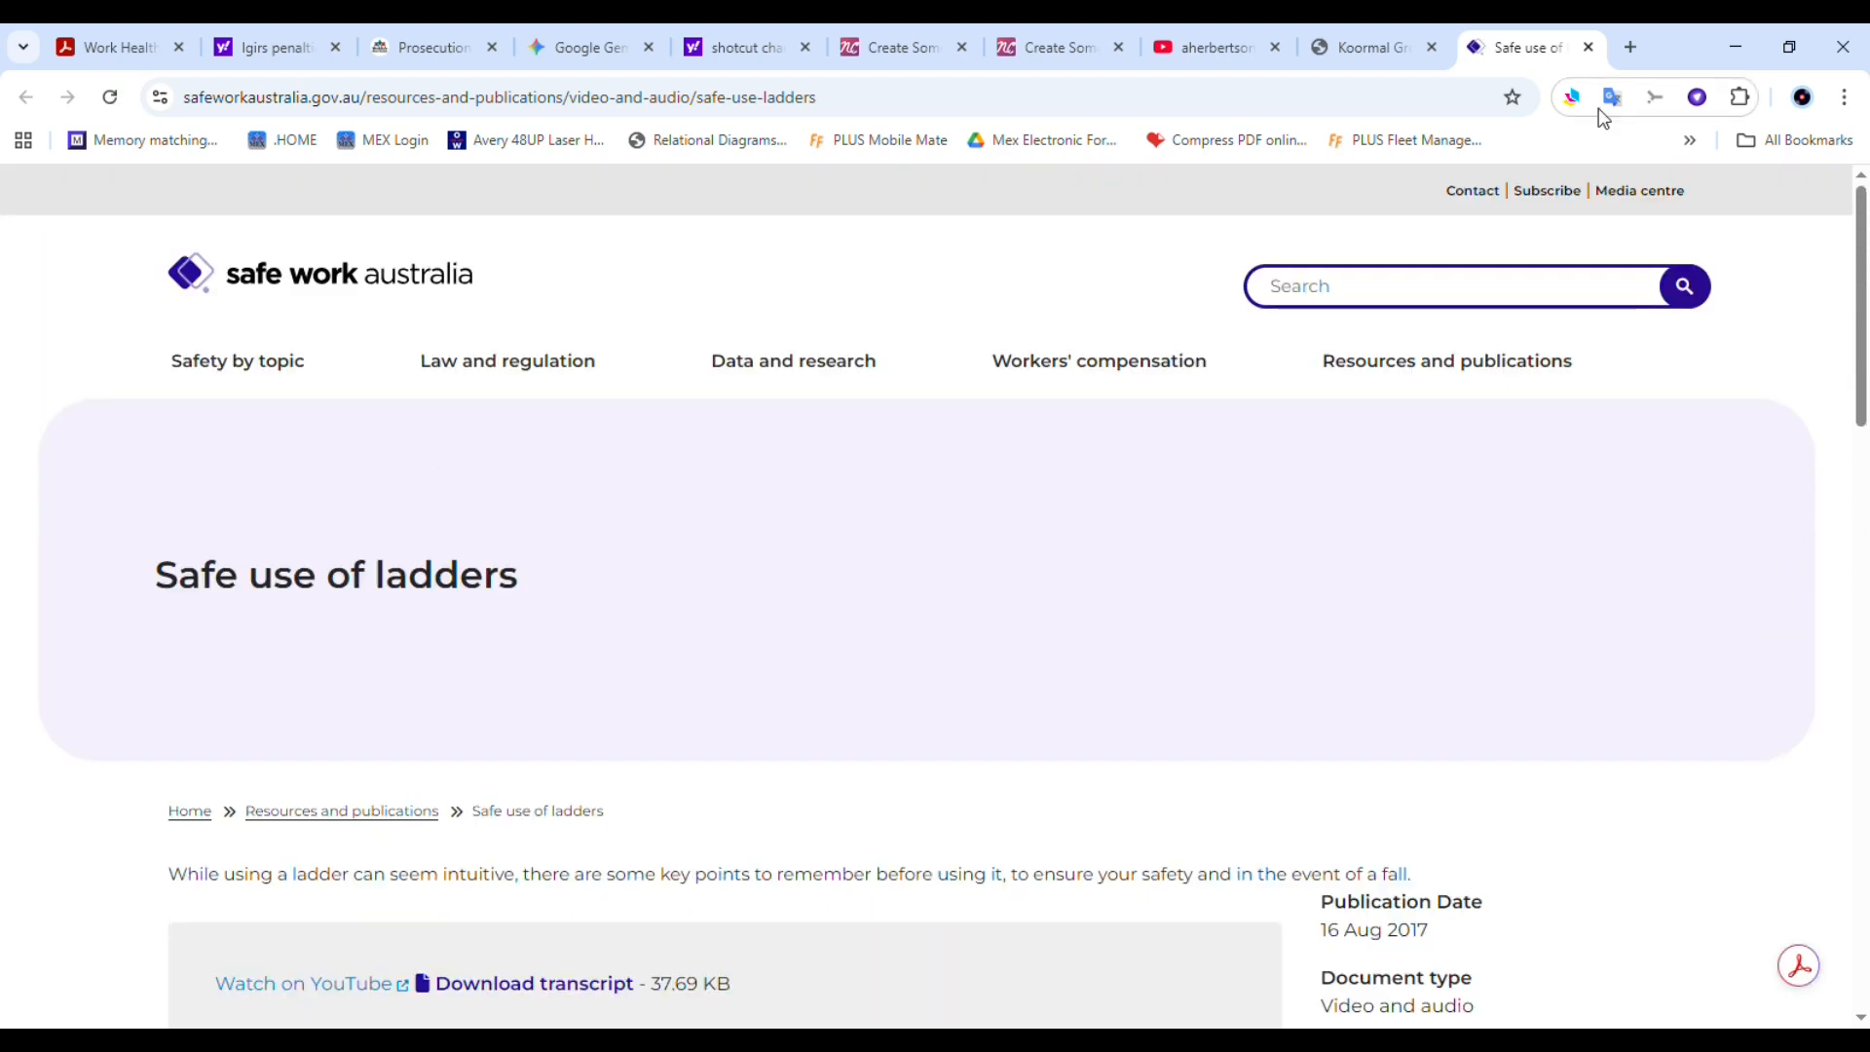
left_click(1588, 48)
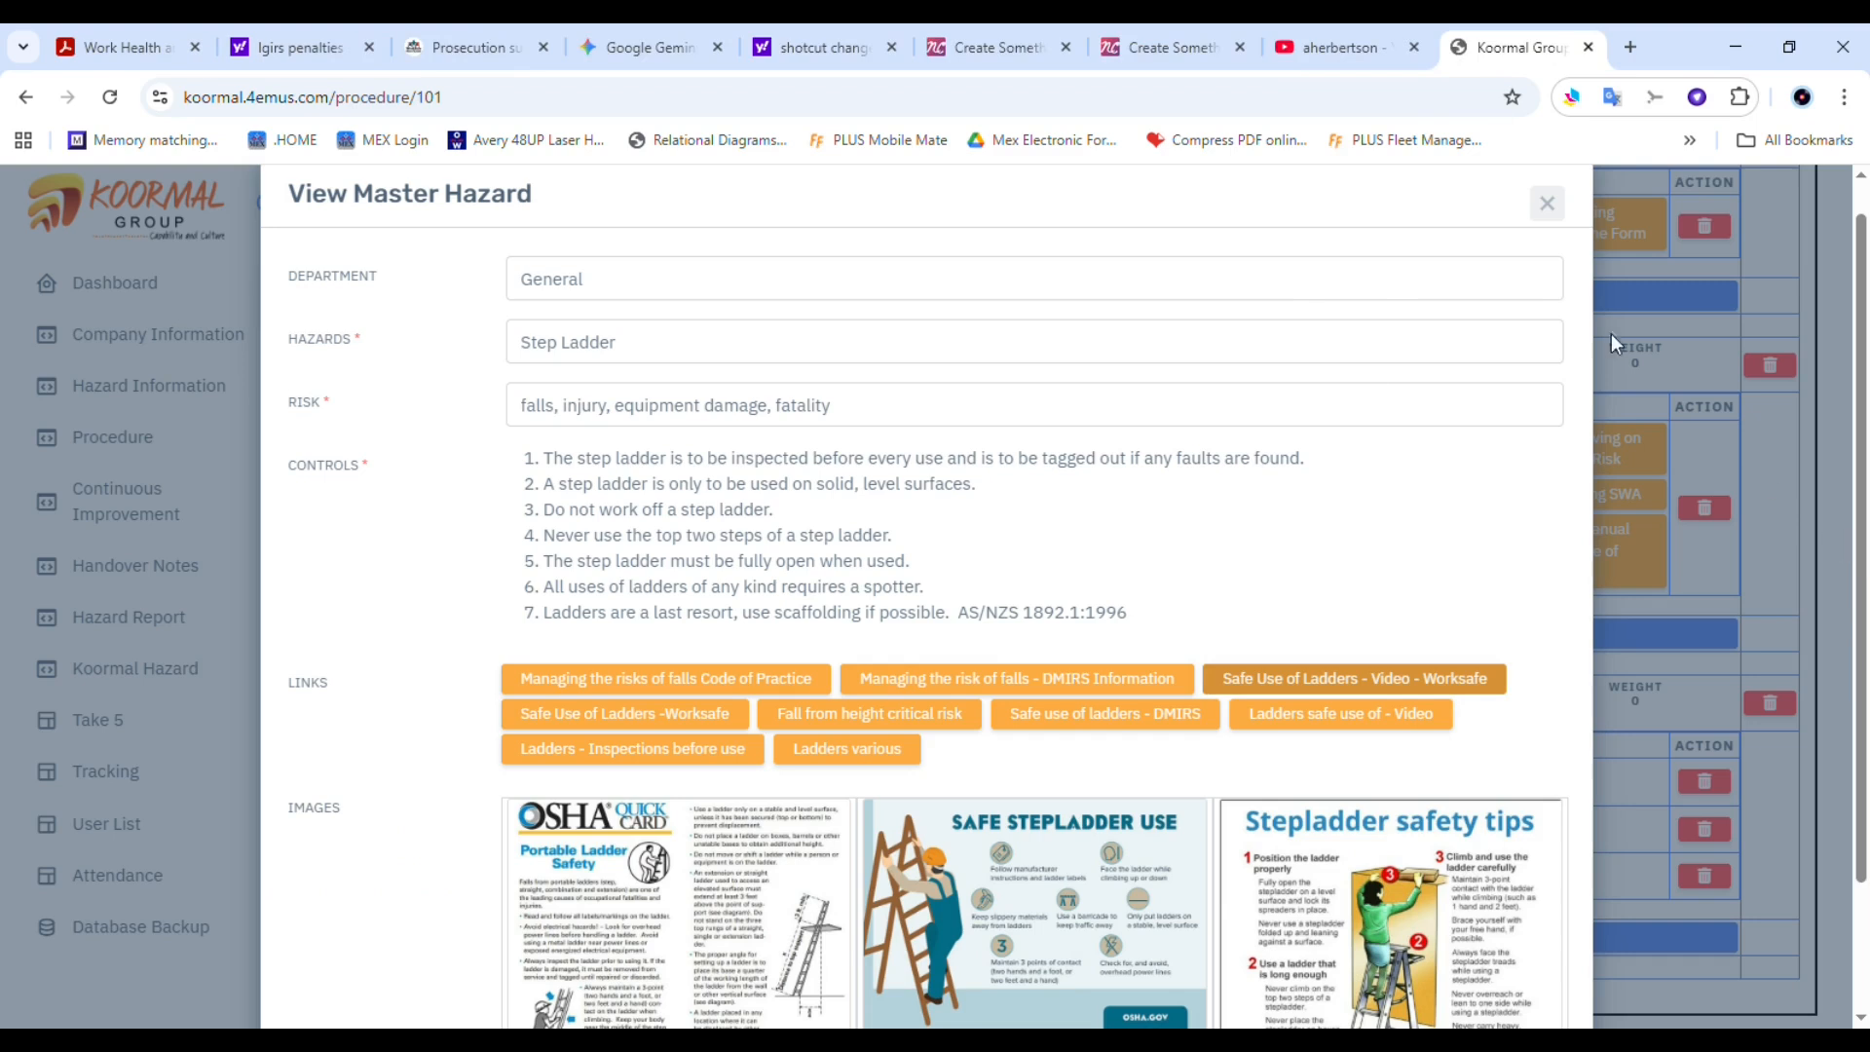
left_click(1546, 202)
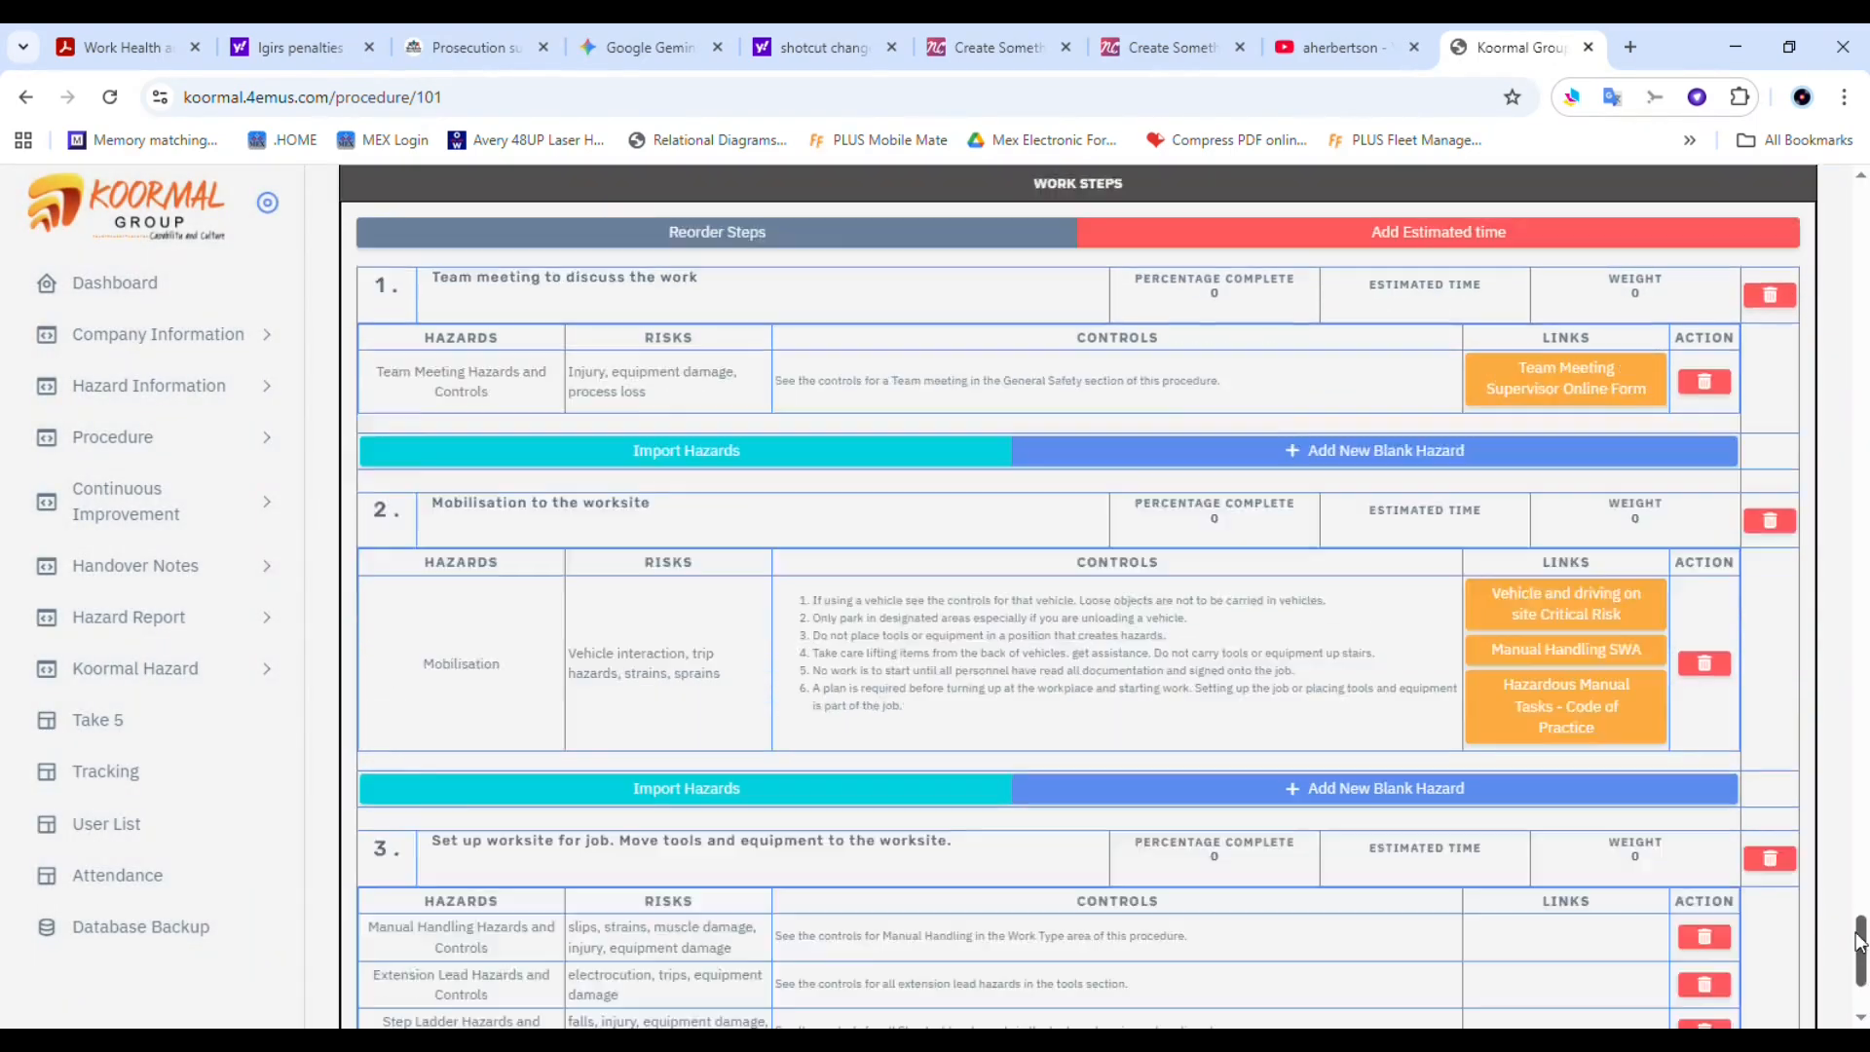
Create a fourth work step titled "this needs to go between 1 and 2"
scroll(1860, 939, "up", 4)
left_click(1041, 577)
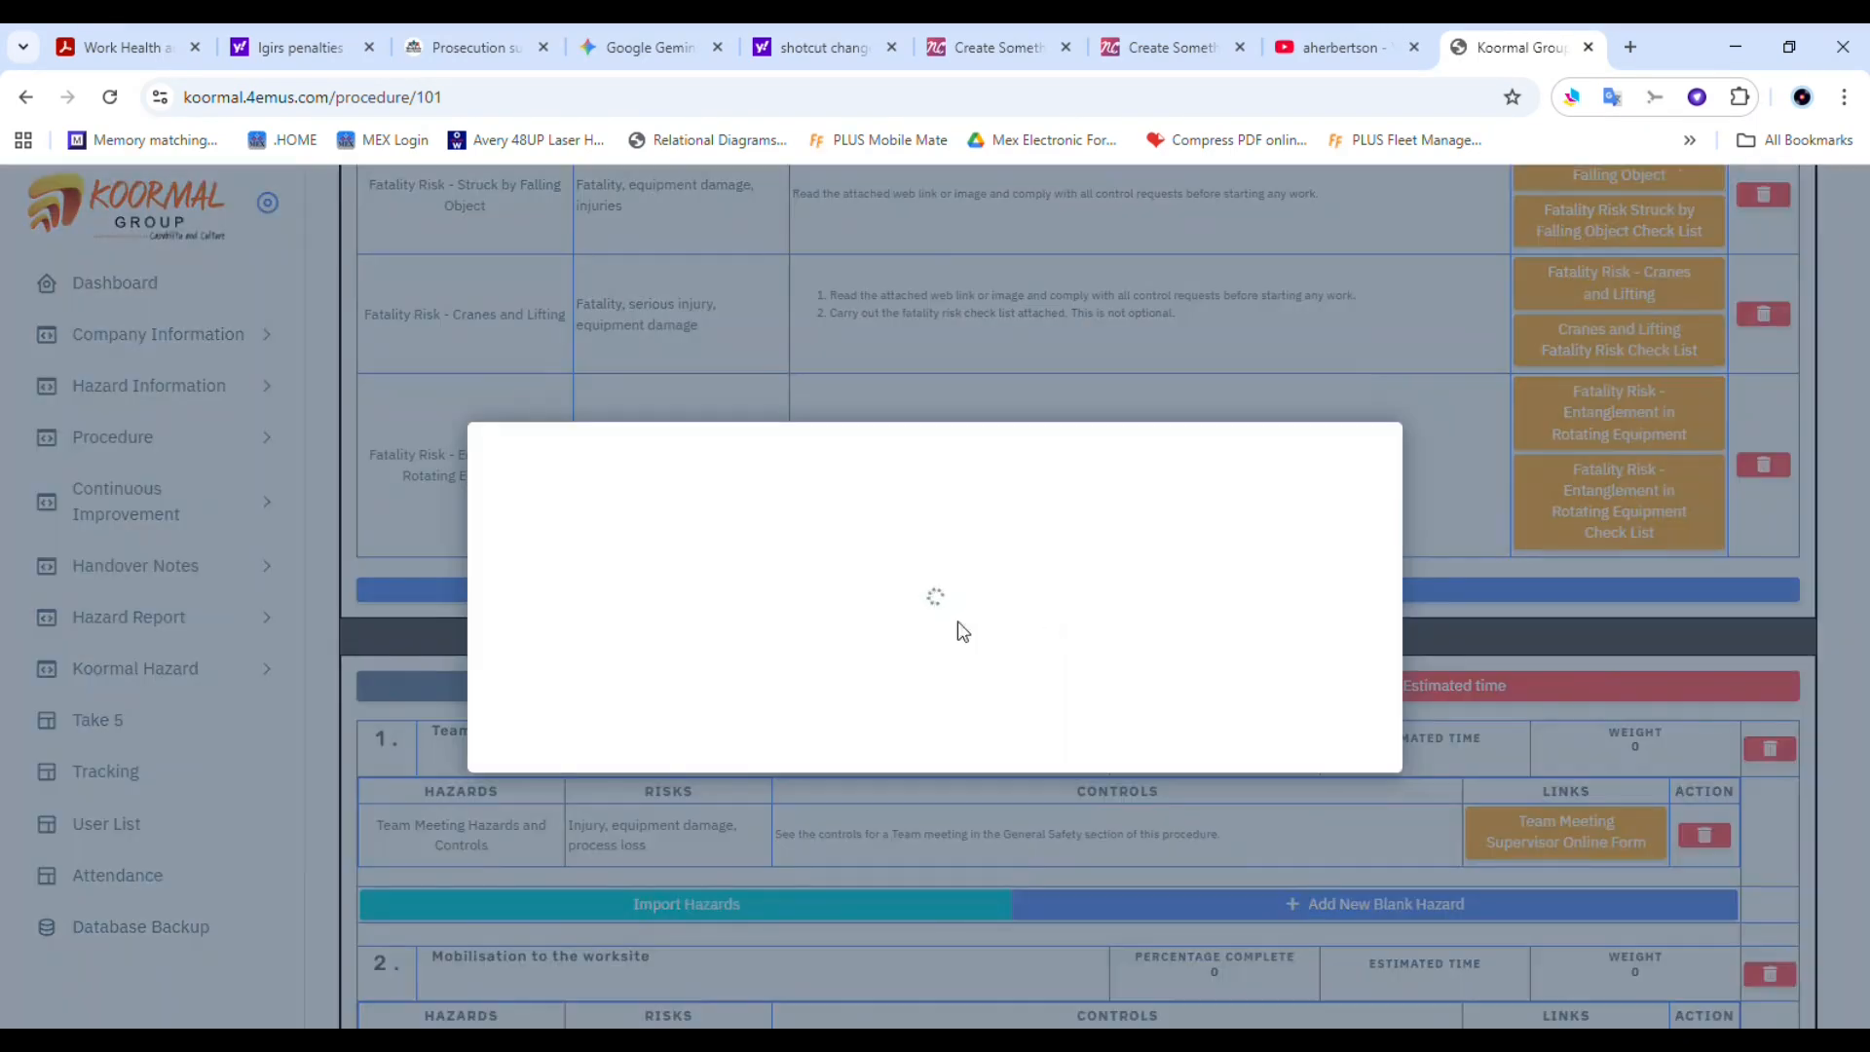
left_click(626, 603)
type("this needs to go between 1 and 2")
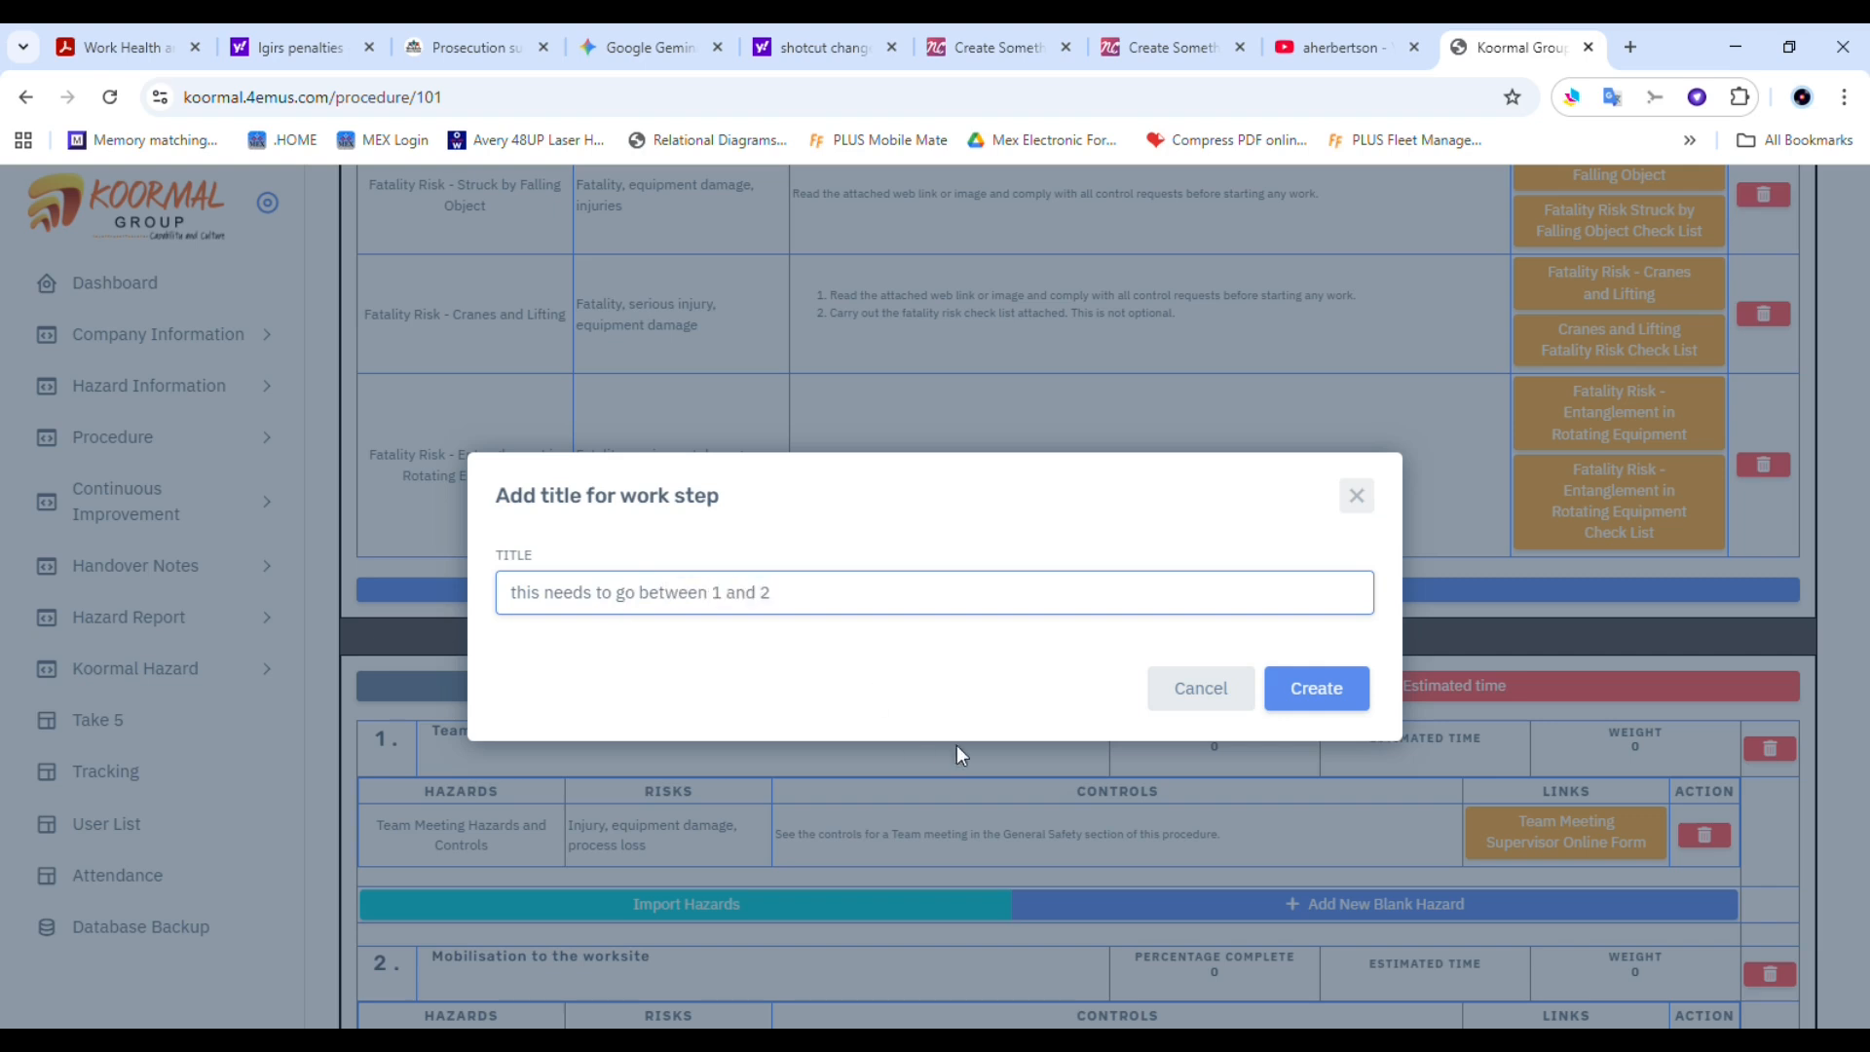
left_click(1316, 690)
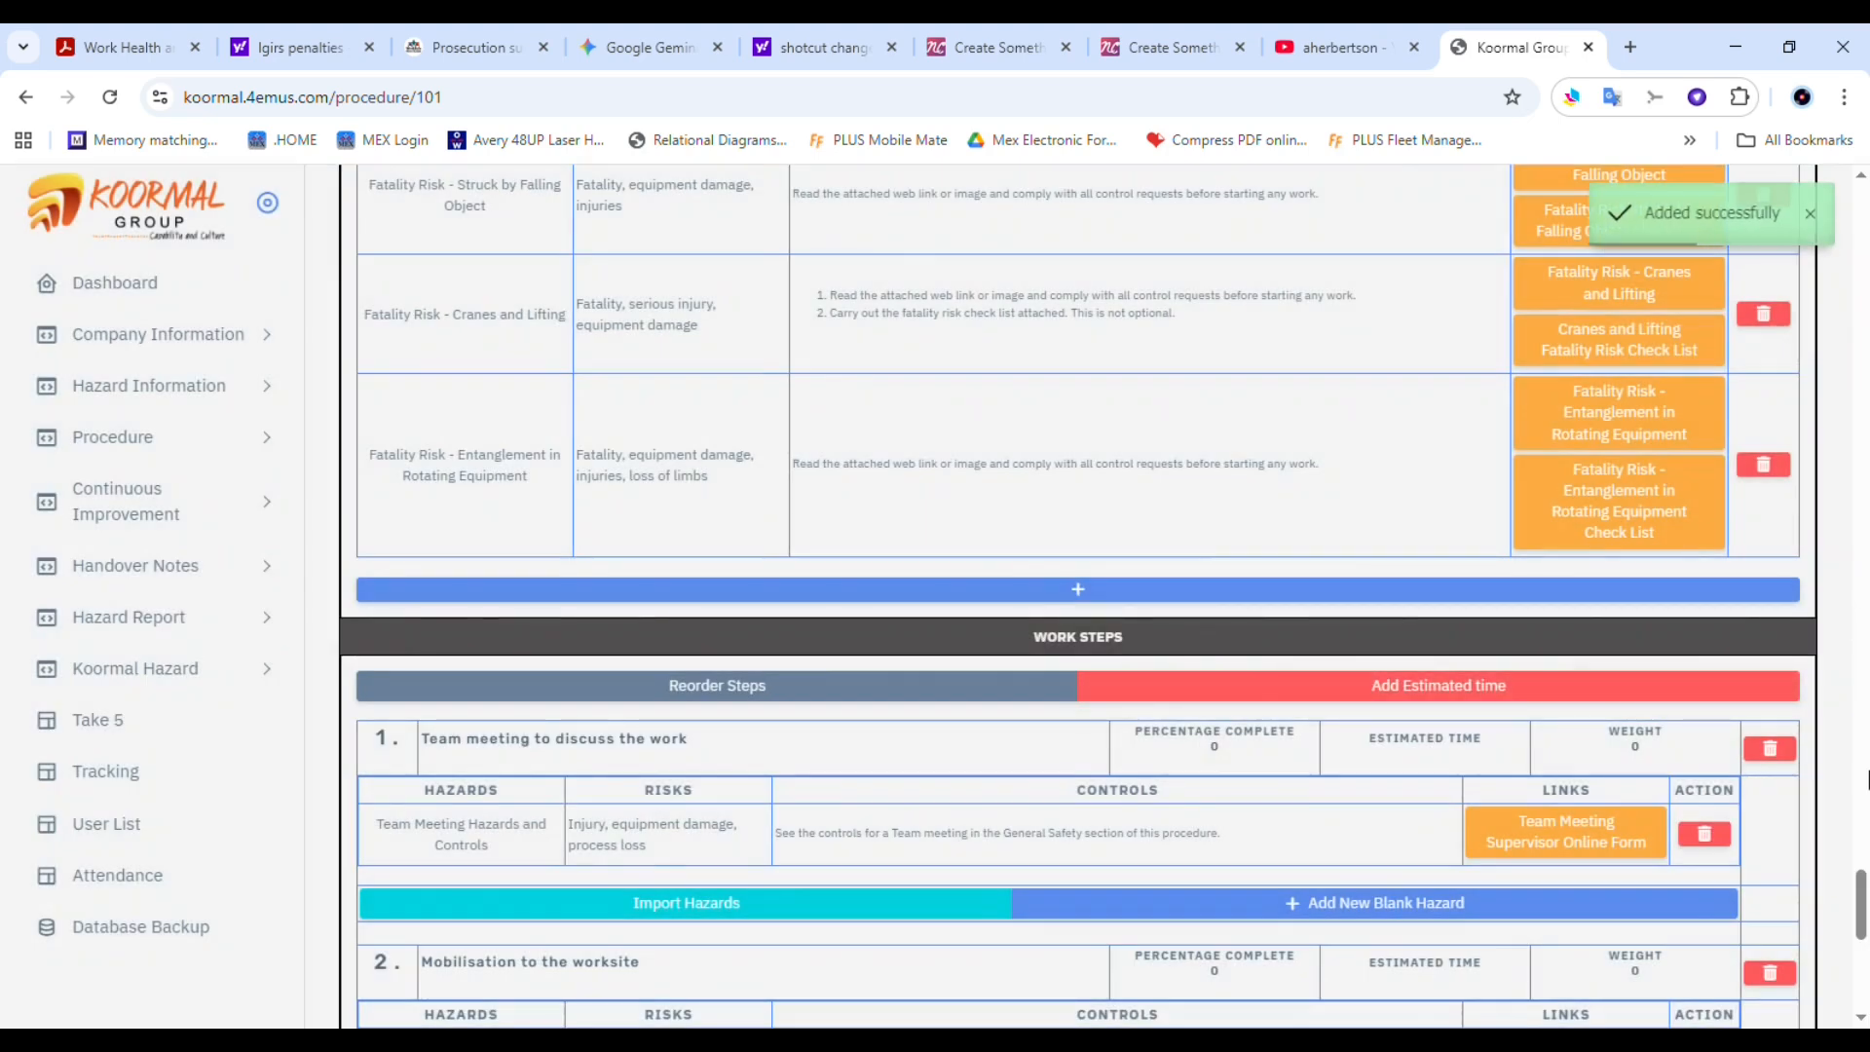
Reorder the work steps so that "this needs to go between 1 and 2" comes second, after the team meeting
scroll(516, 816, "down", 8)
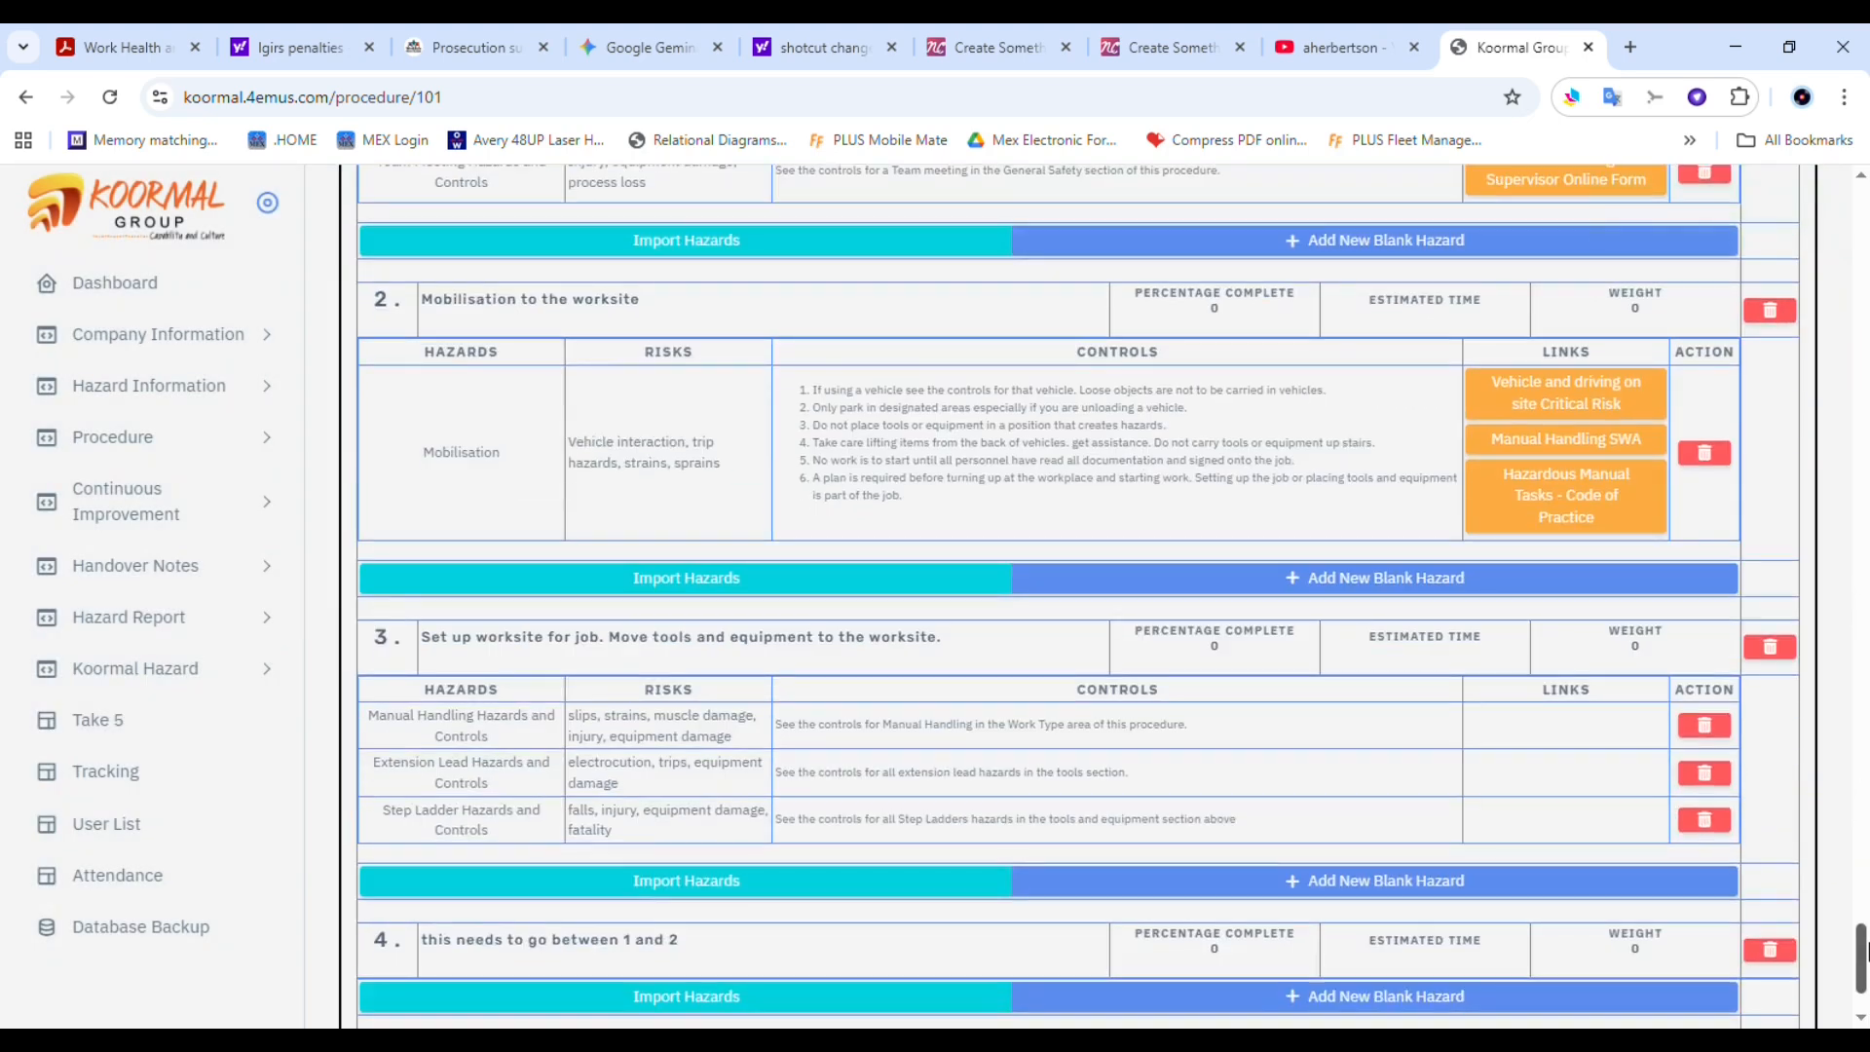
triple_click(512, 796)
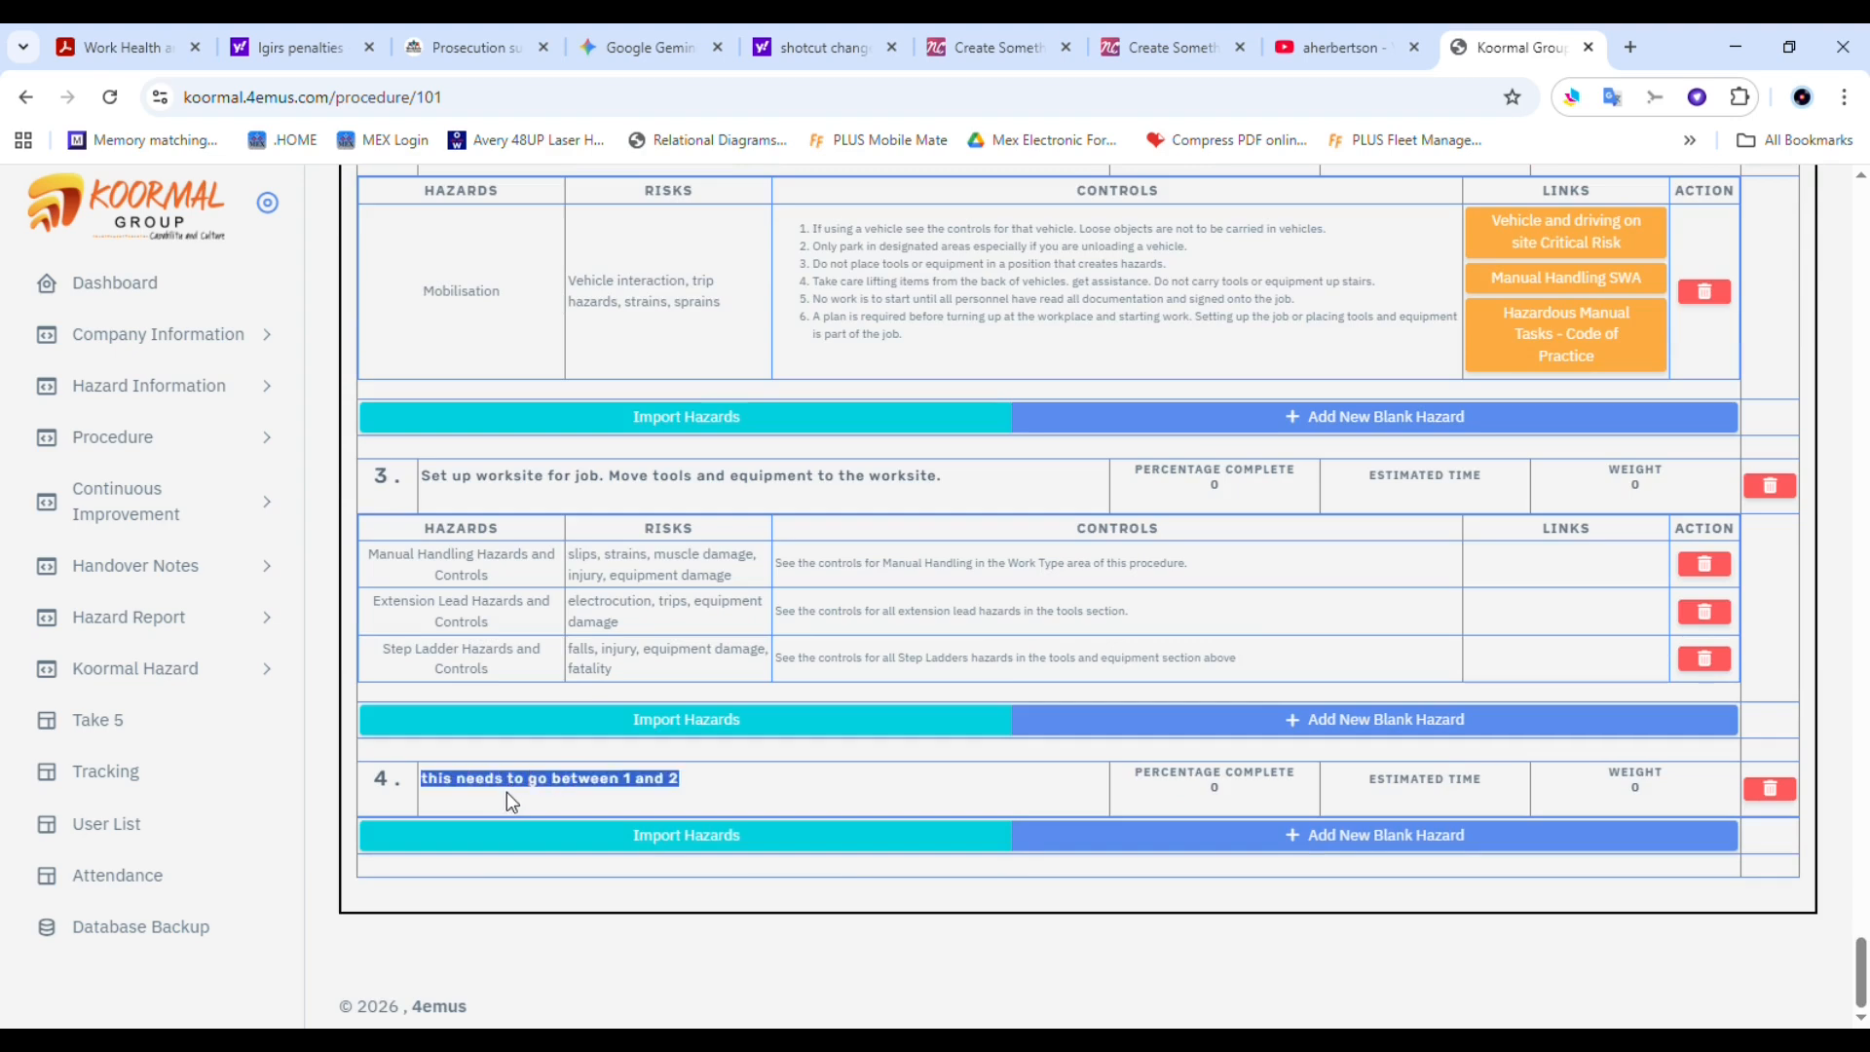
left_click_drag(1860, 974, 1860, 905)
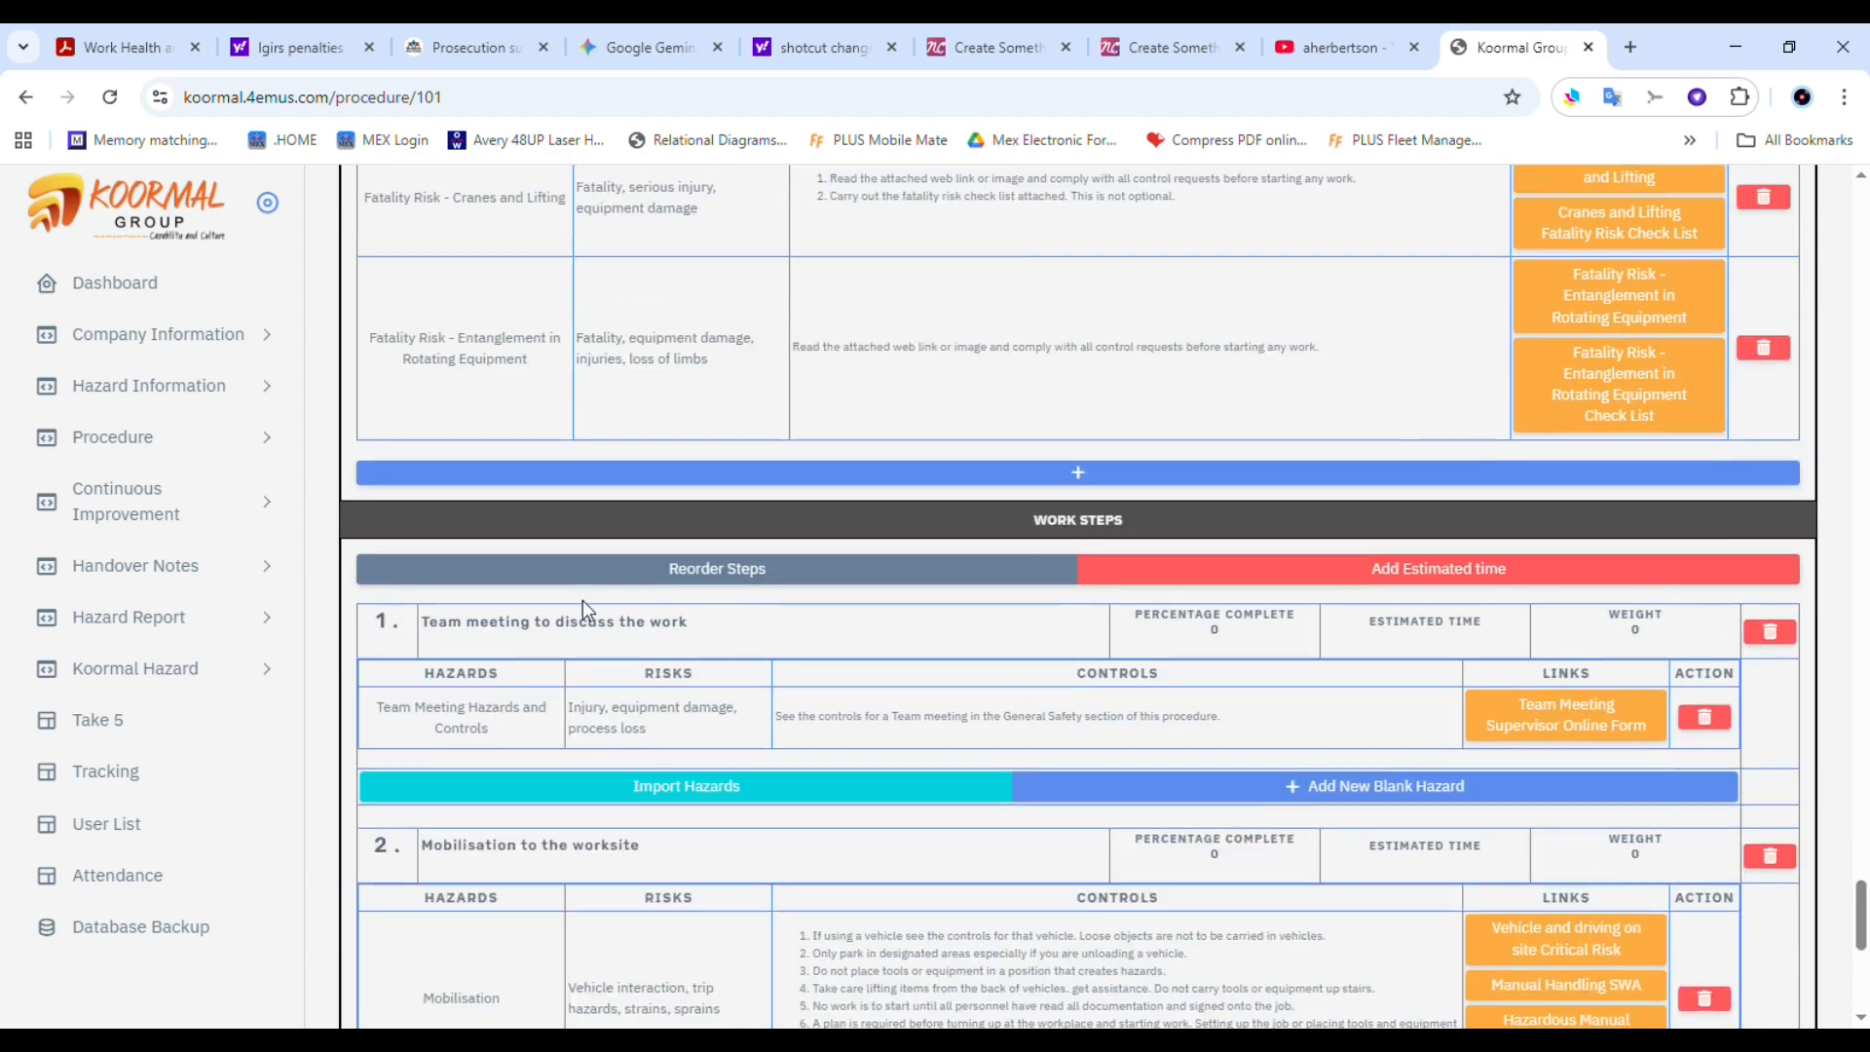
left_click(691, 578)
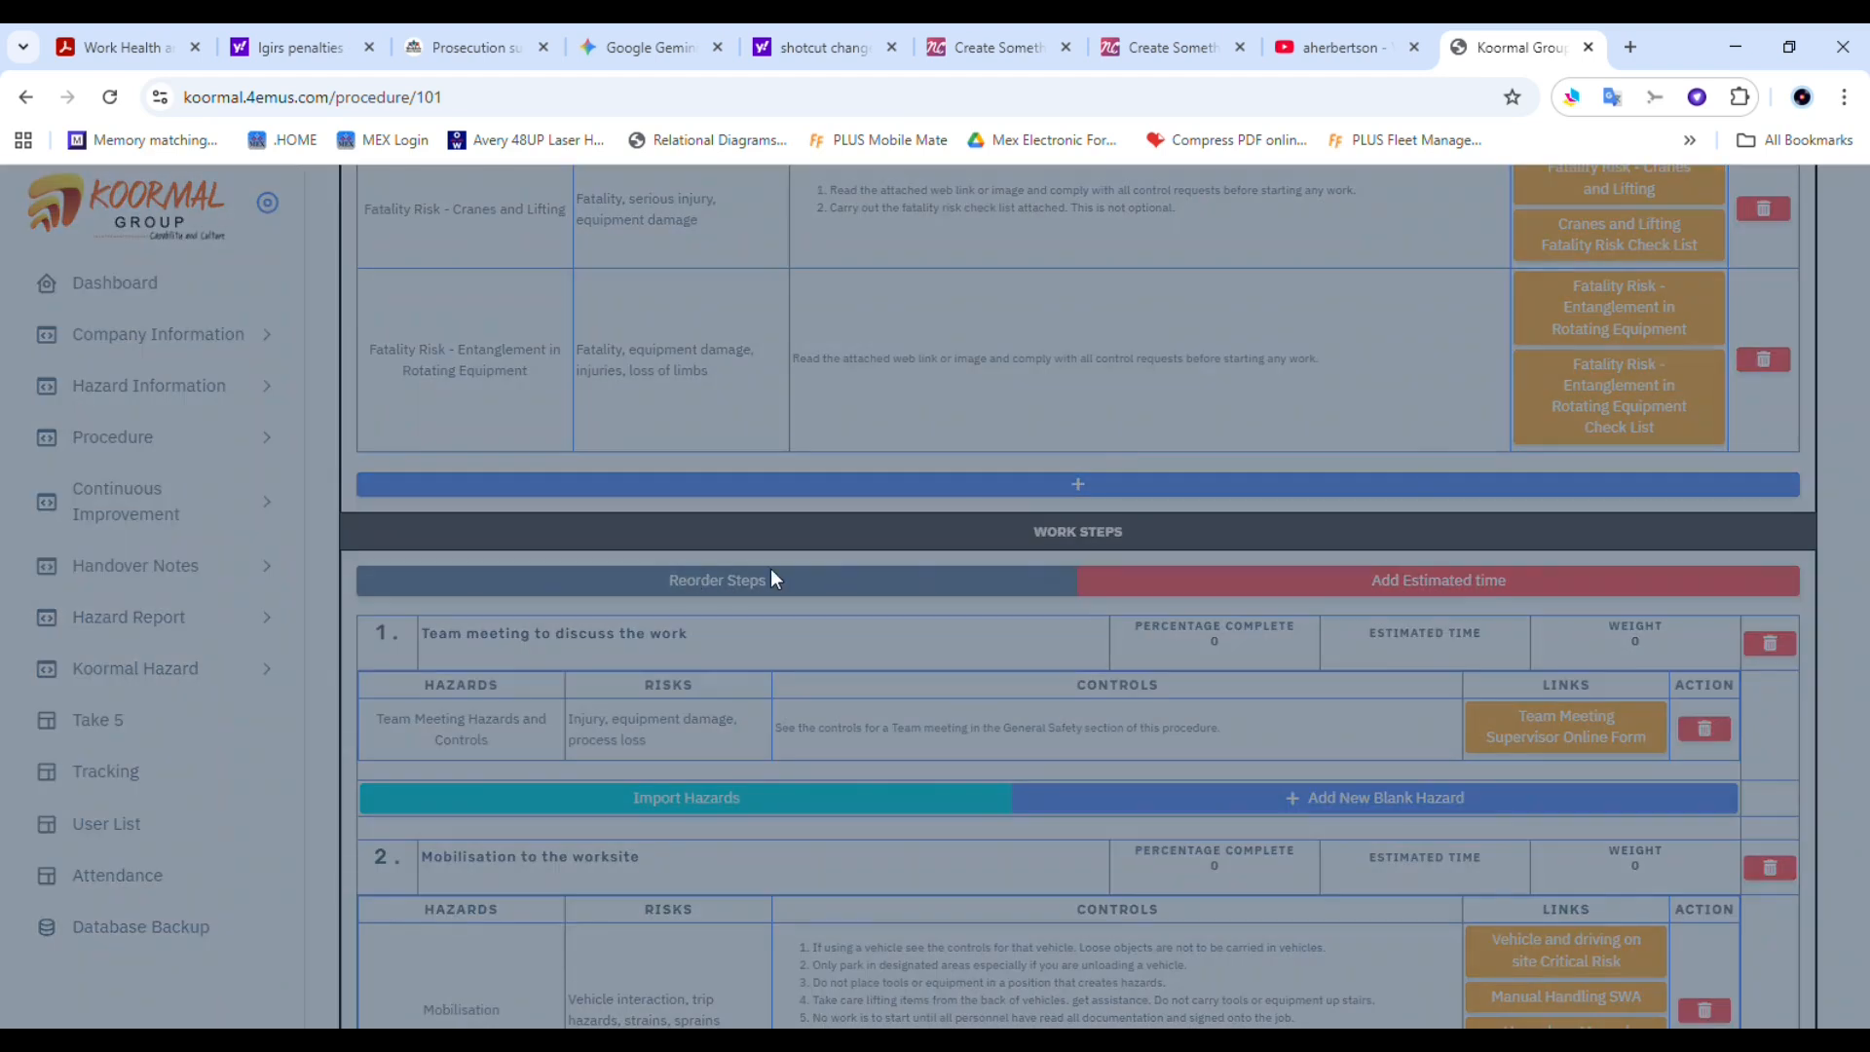
left_click_drag(650, 667, 656, 559)
left_click(1311, 786)
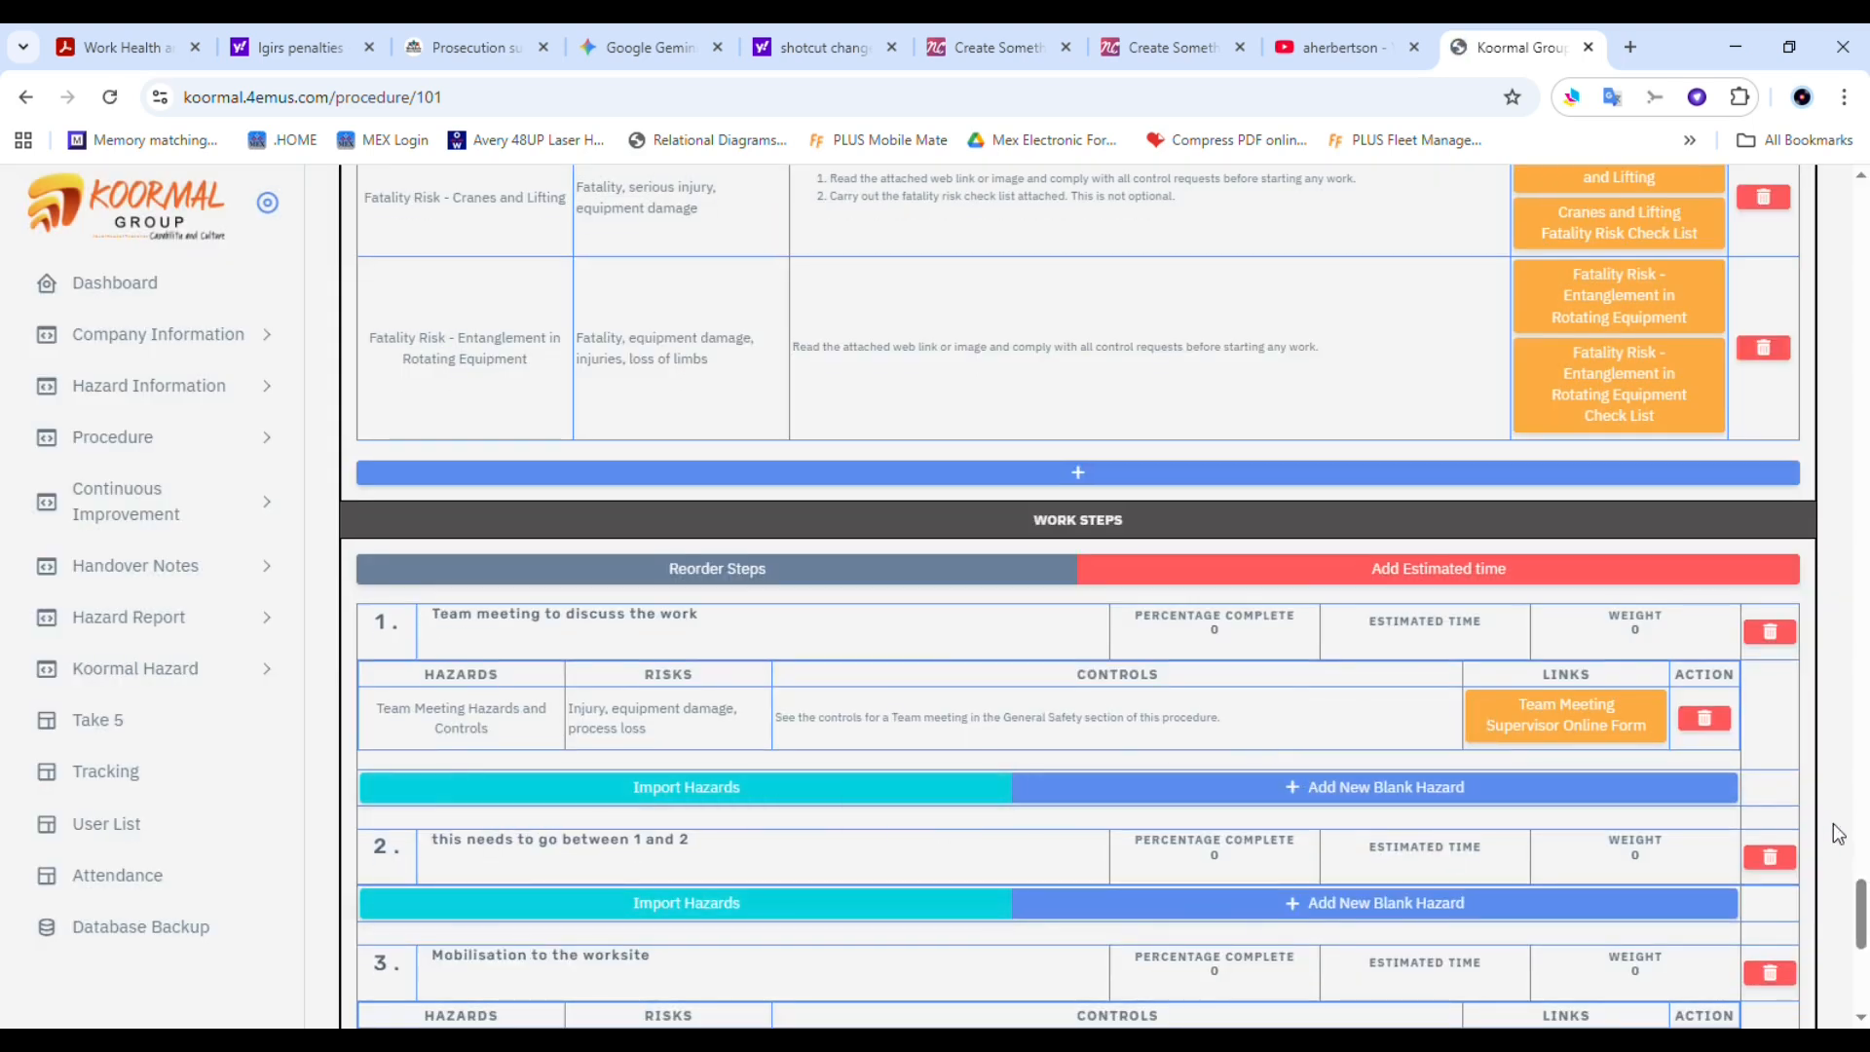
left_click_drag(1860, 920, 1860, 943)
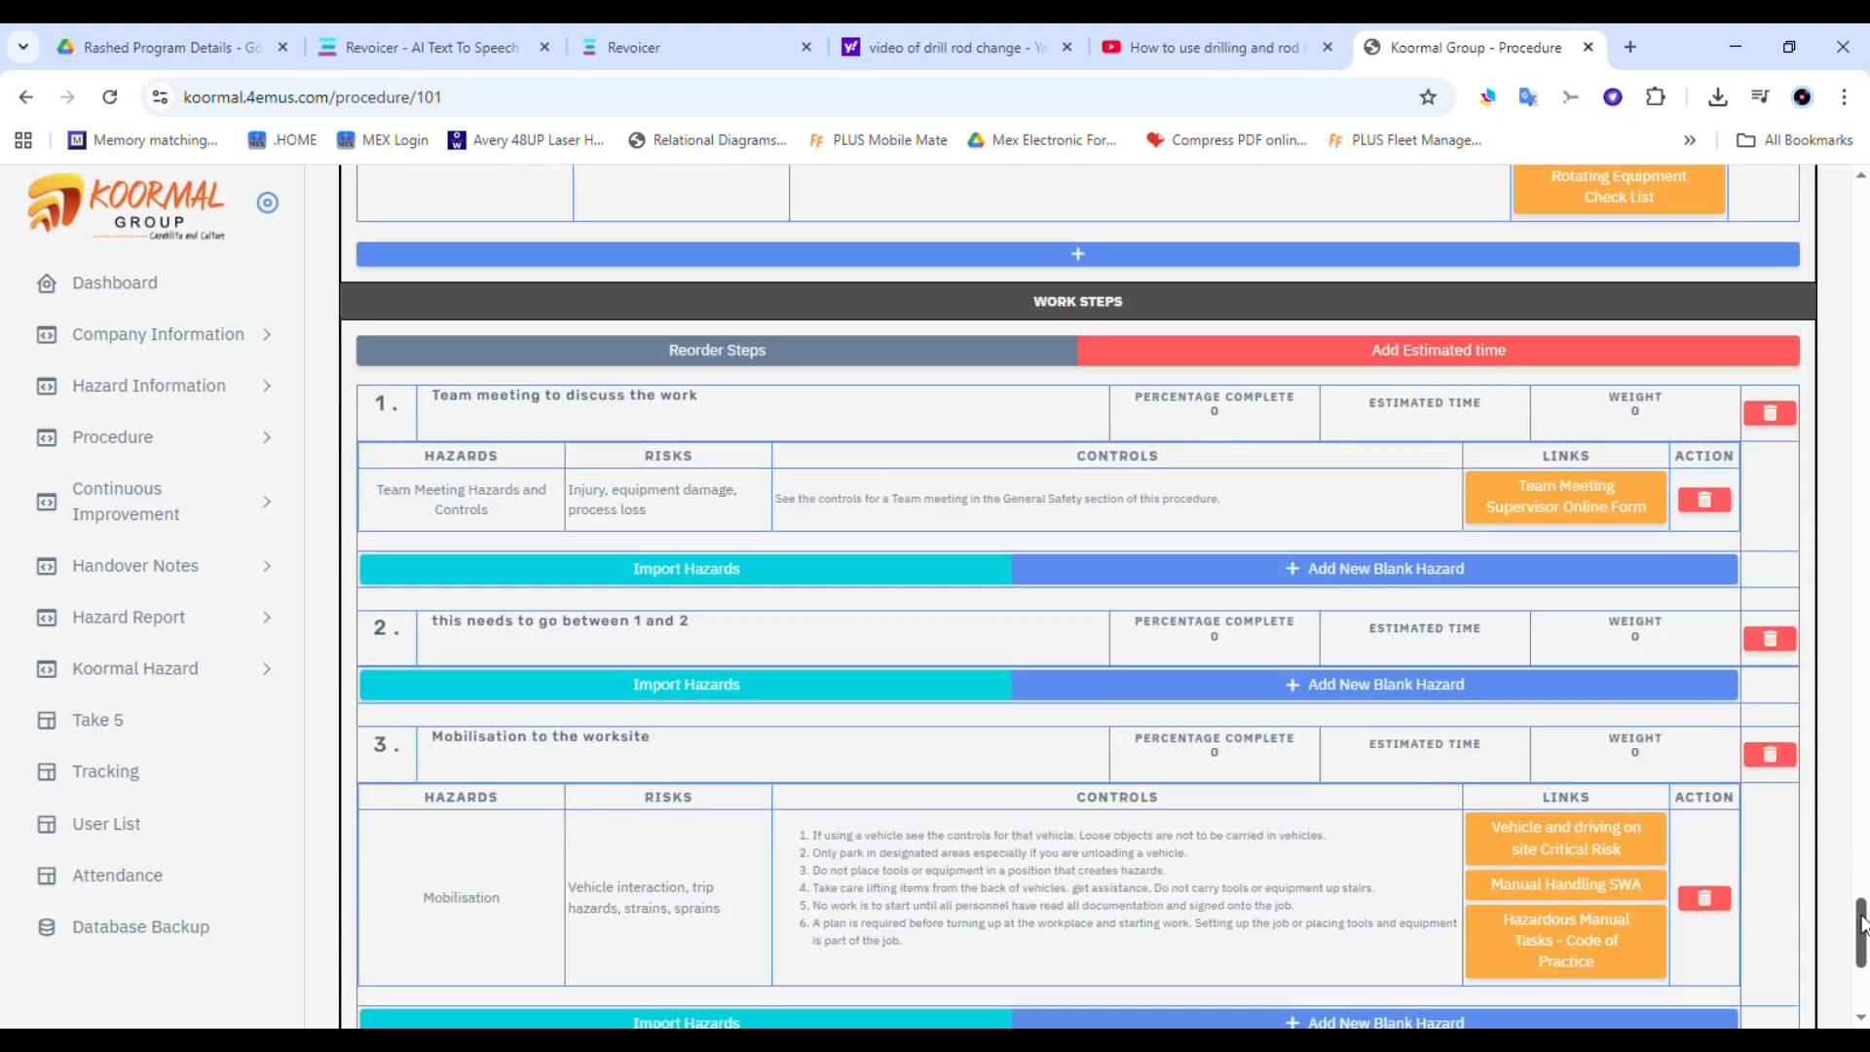
Create a fifth work step titled "New work step with graphics and video added"
mouse_move(1860, 925)
left_mouse_down()
mouse_move(1860, 969)
mouse_move(1860, 915)
left_mouse_up()
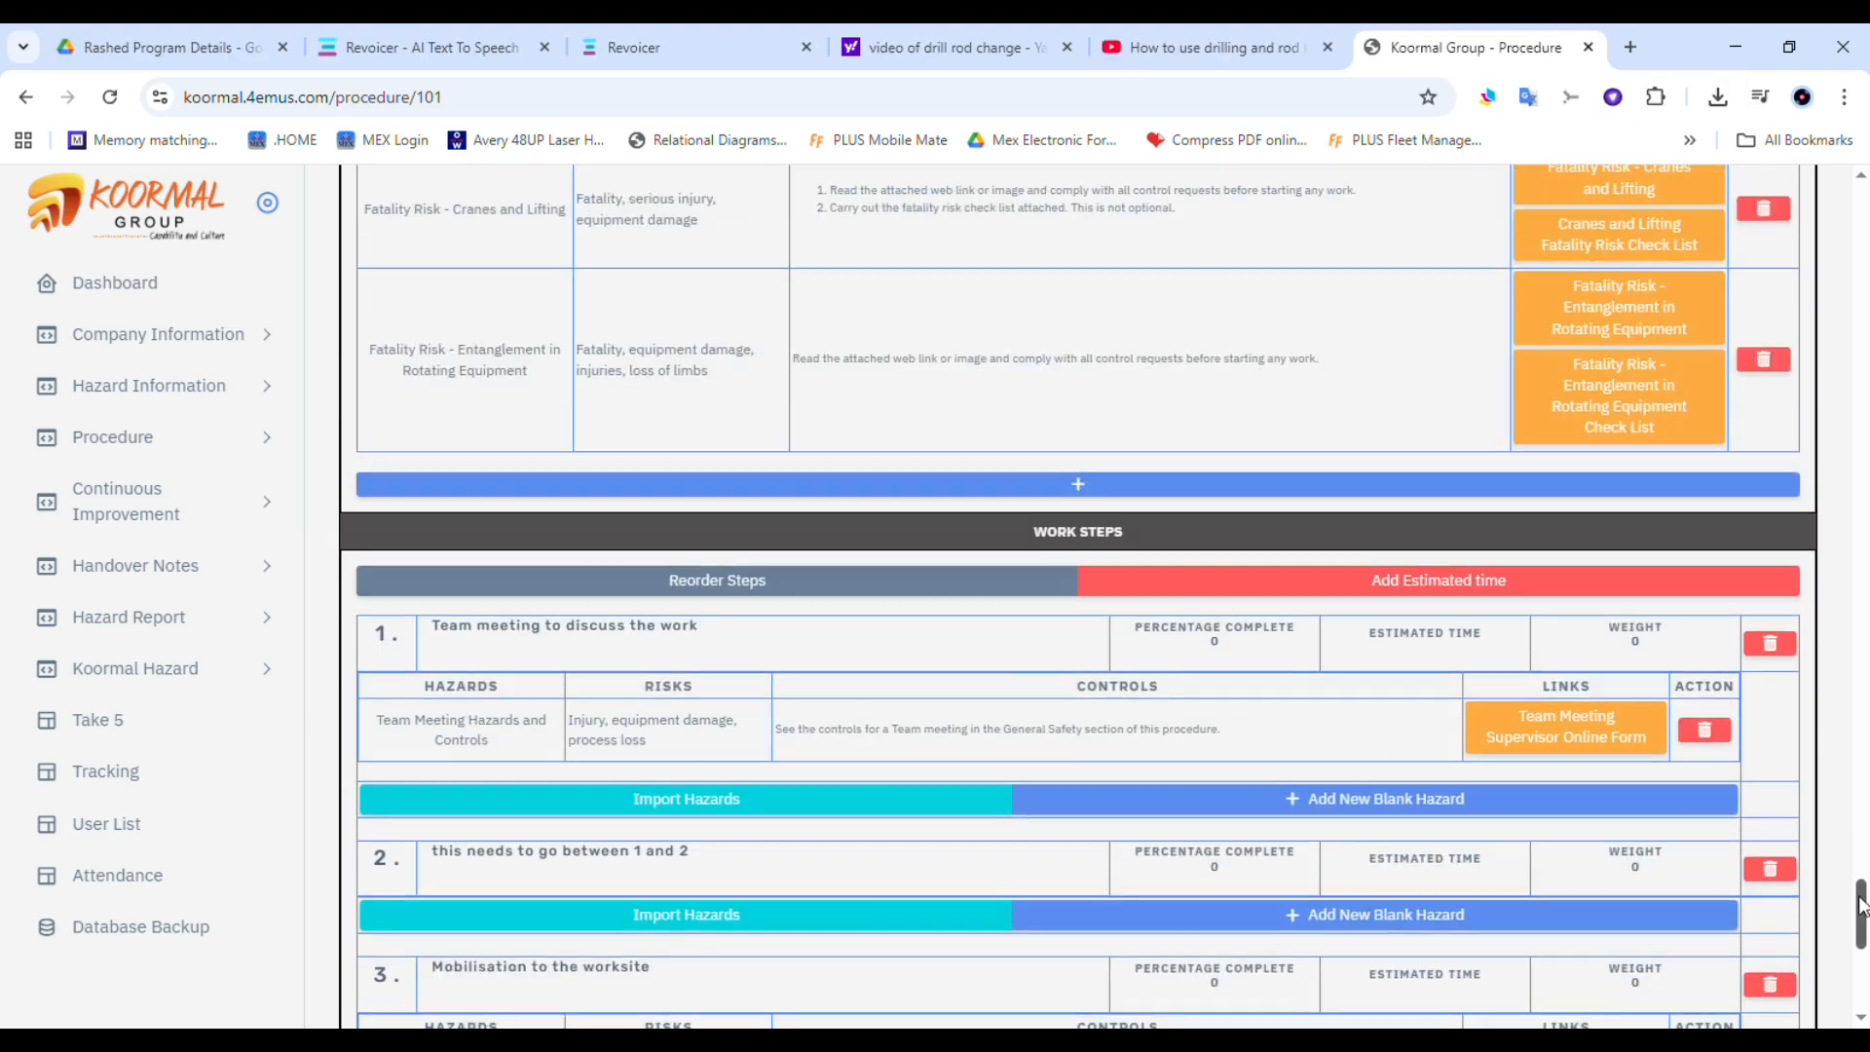
left_click(1068, 536)
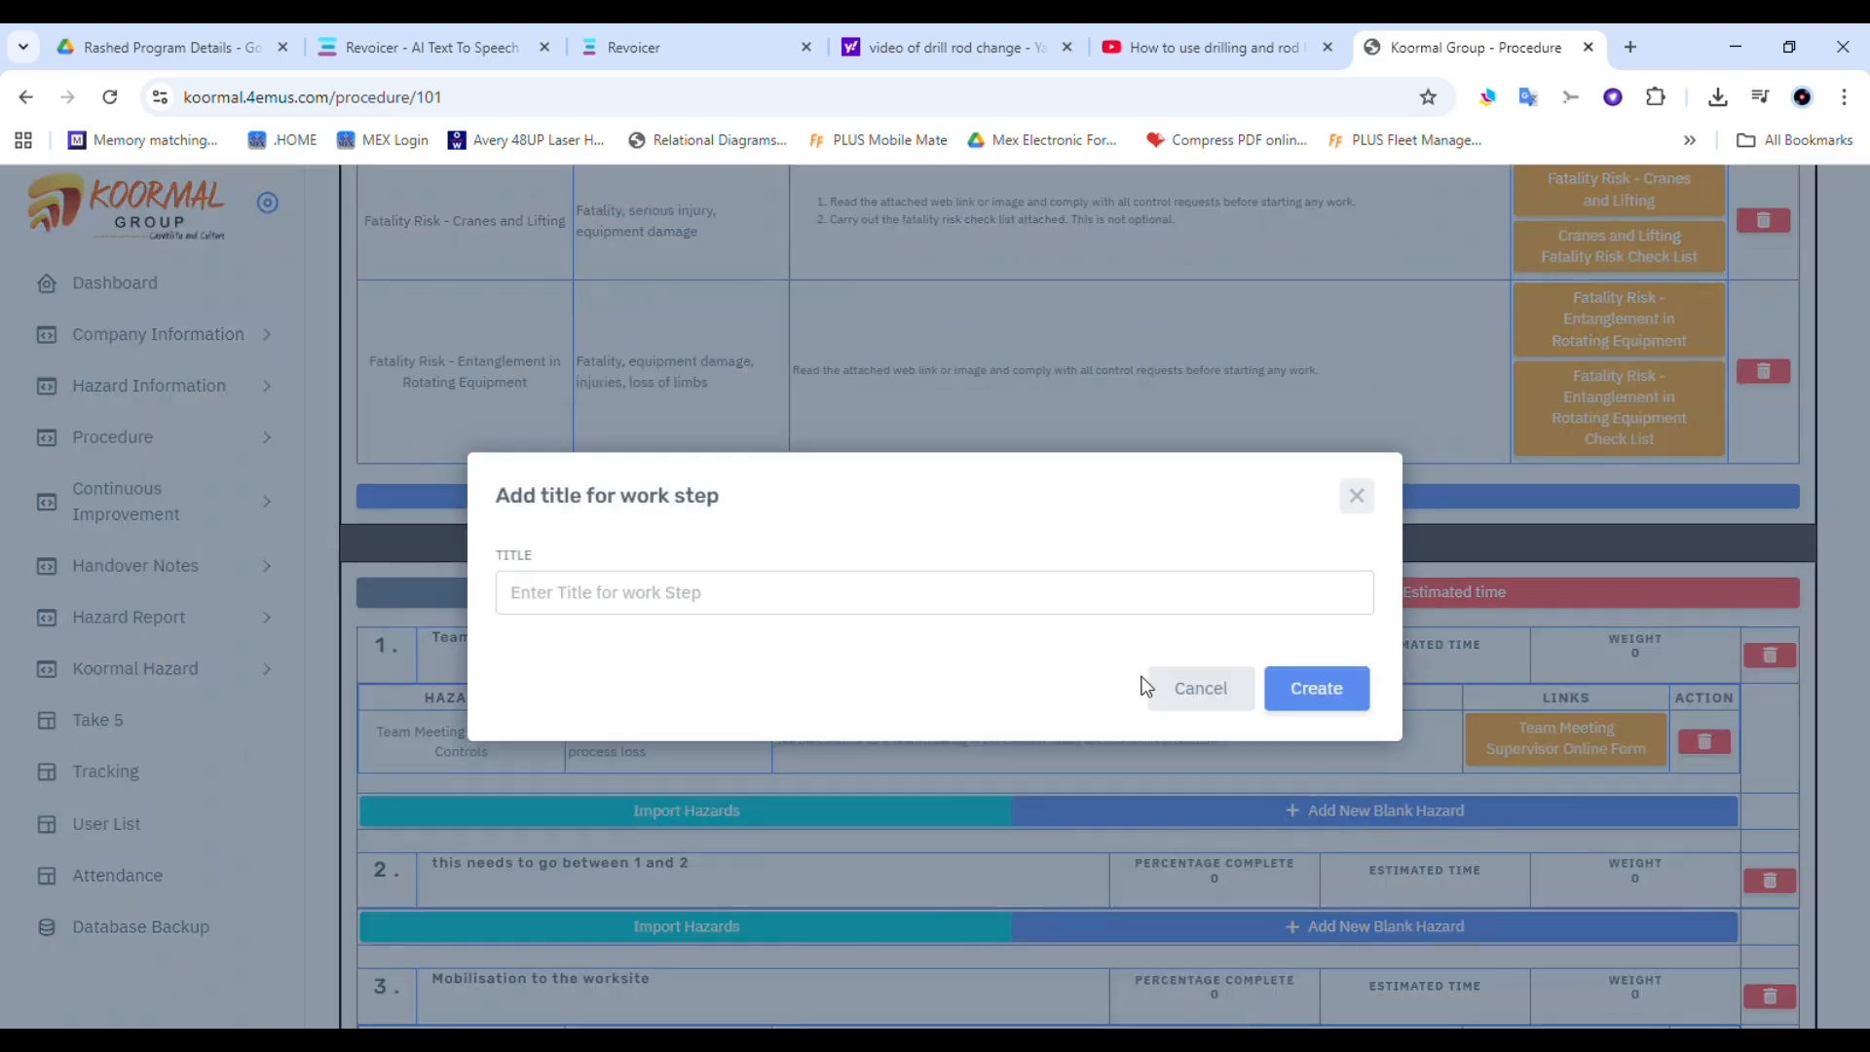
left_click(565, 606)
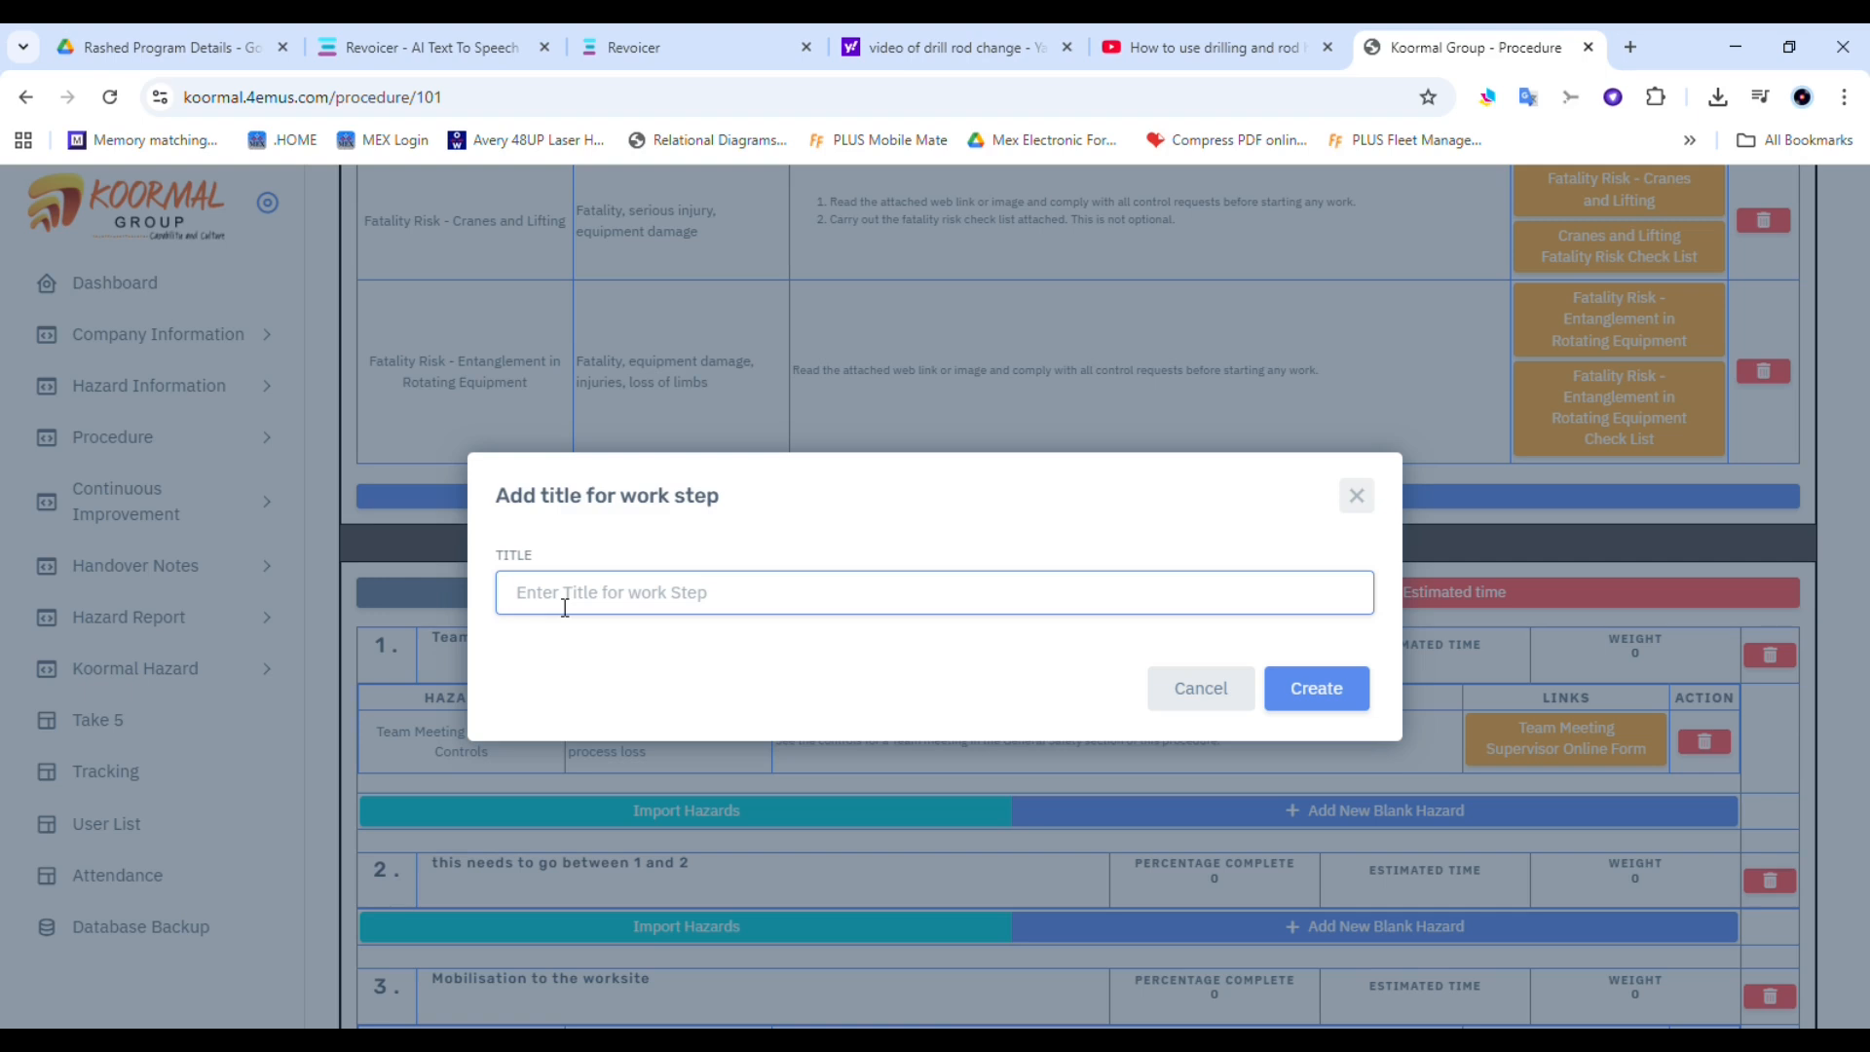
type("Ne")
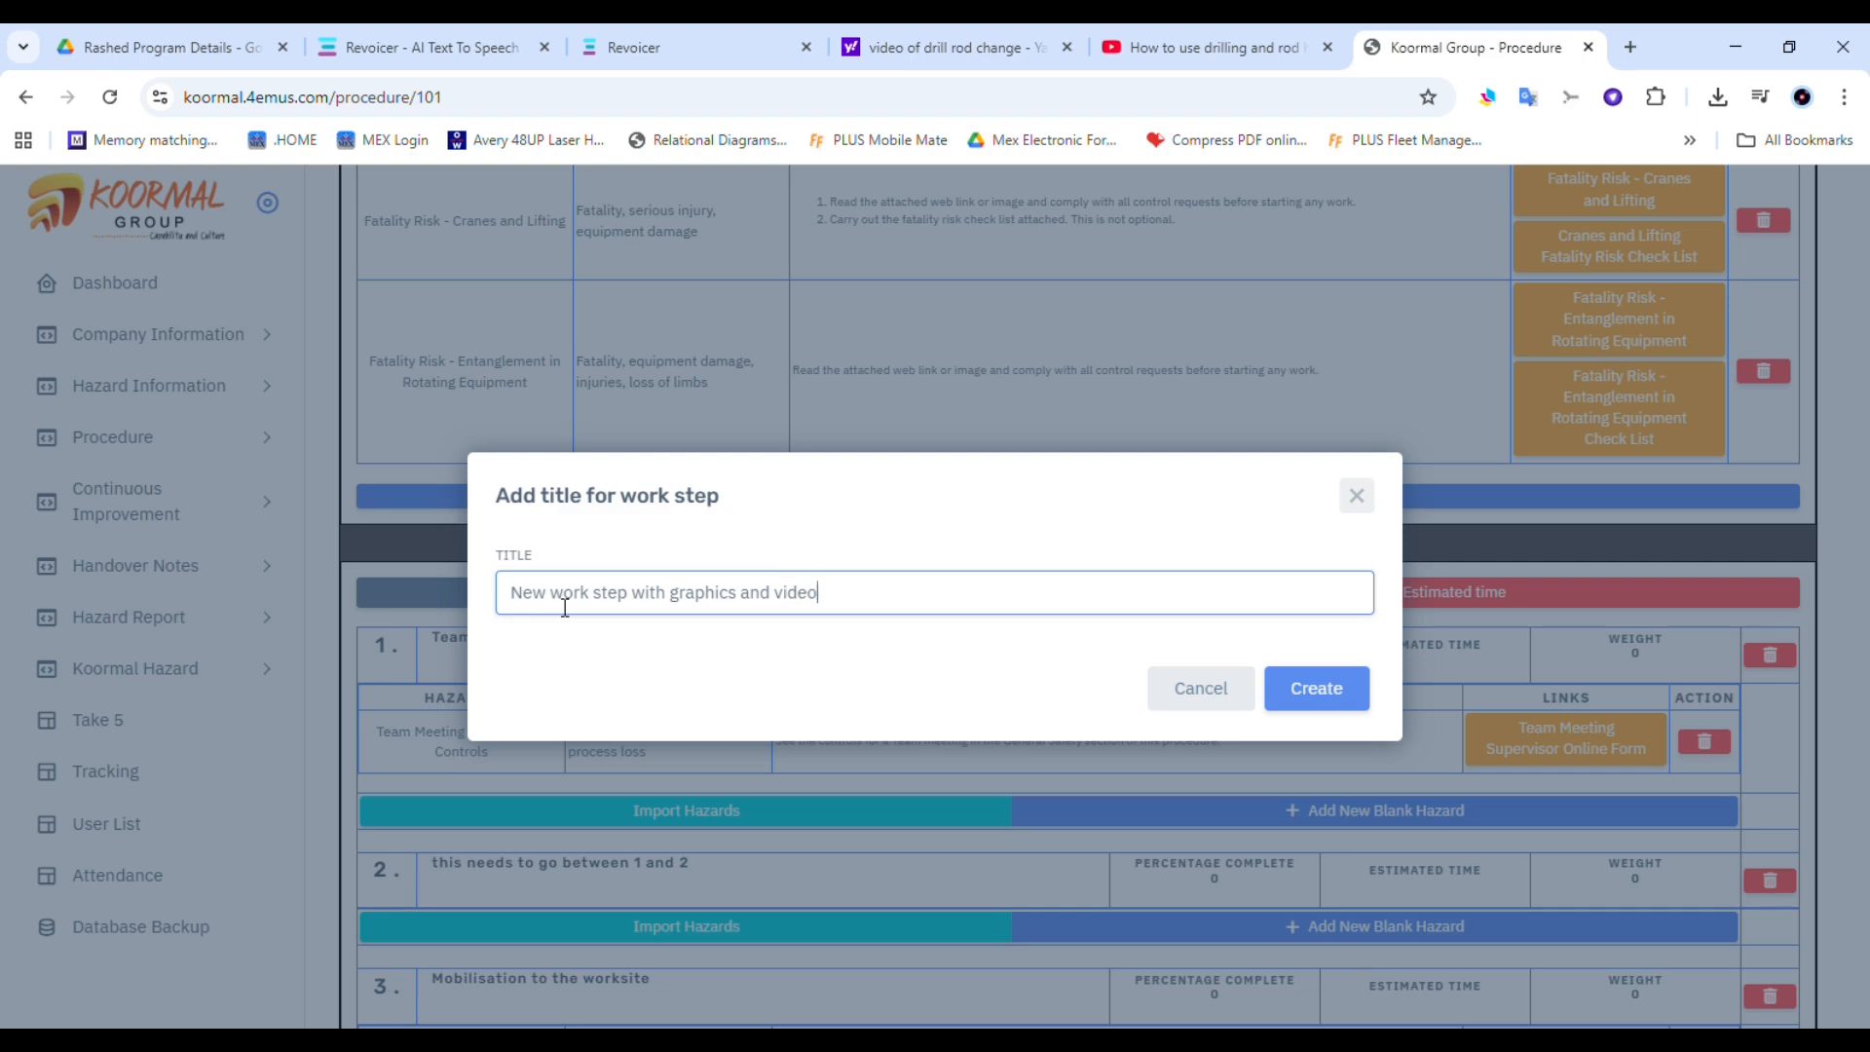
key("Return")
Import the hazard "Information images and video for Workstep" into the fifth work step
left_click_drag(1861, 906, 1860, 971)
left_click(671, 839)
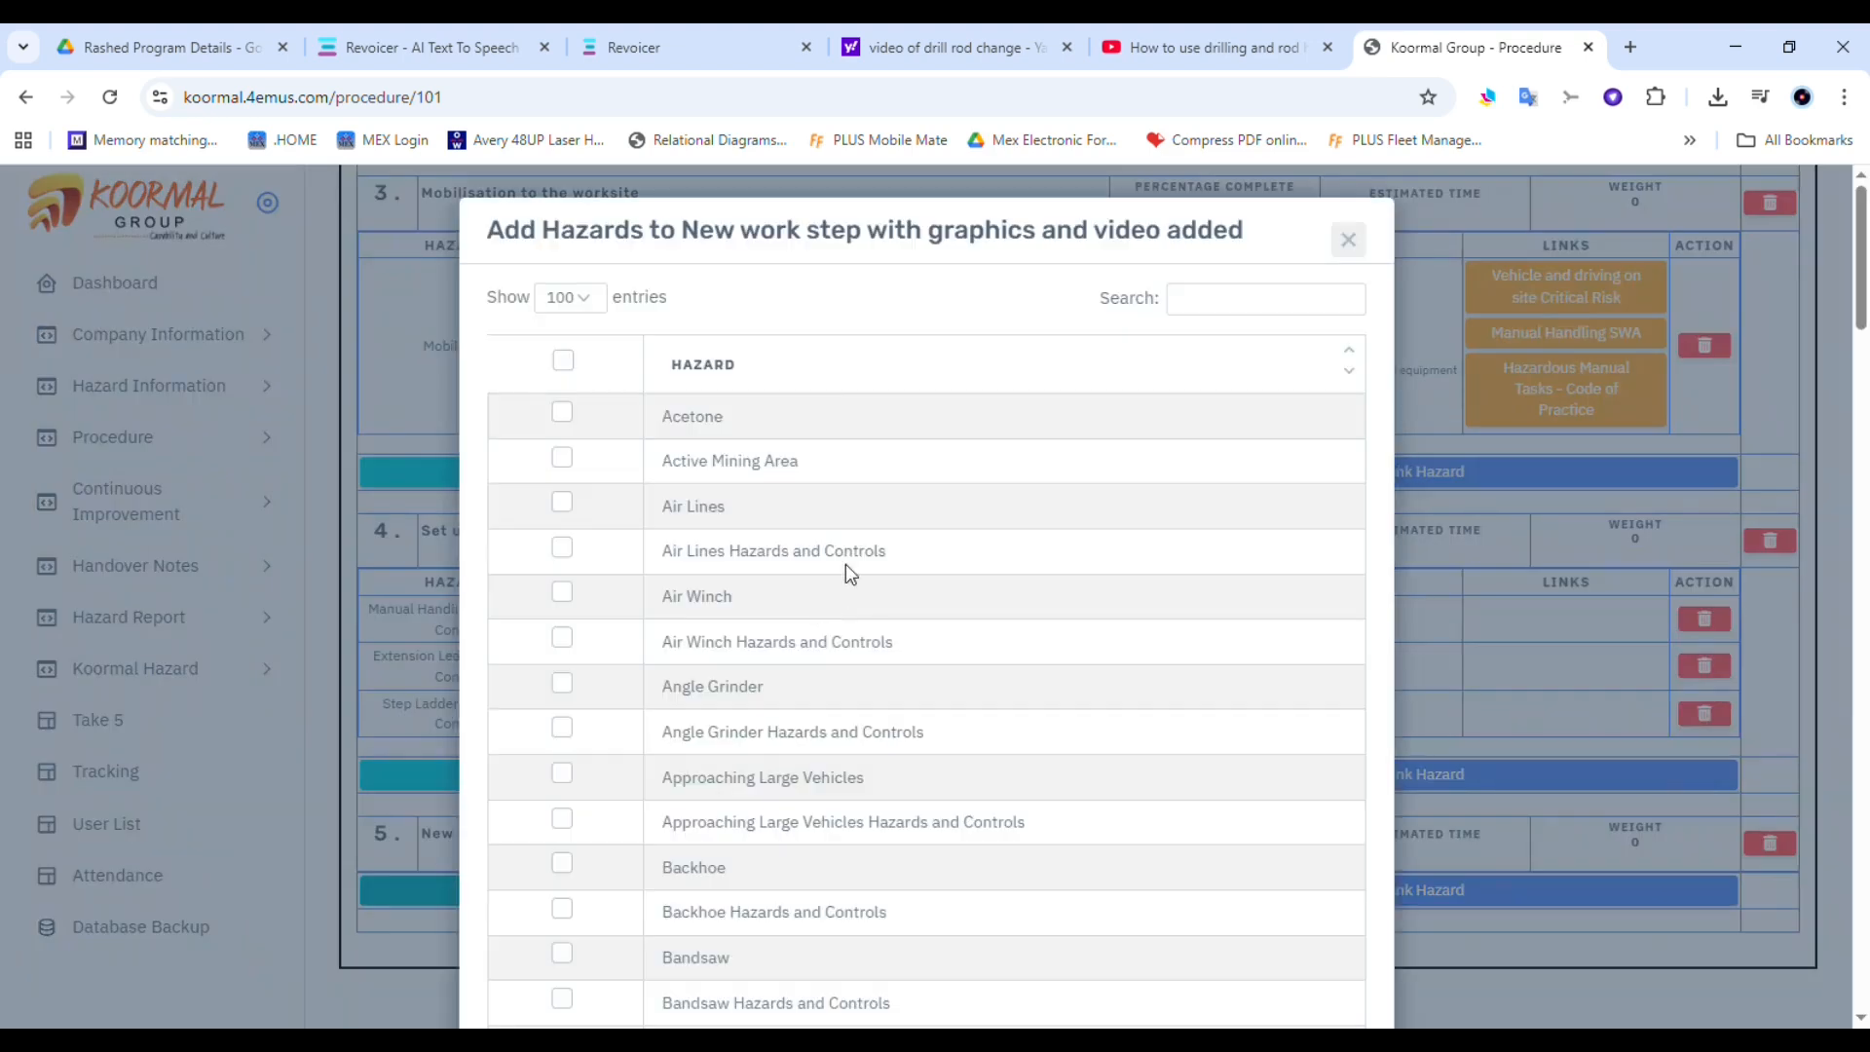
left_click(1239, 310)
type("vide")
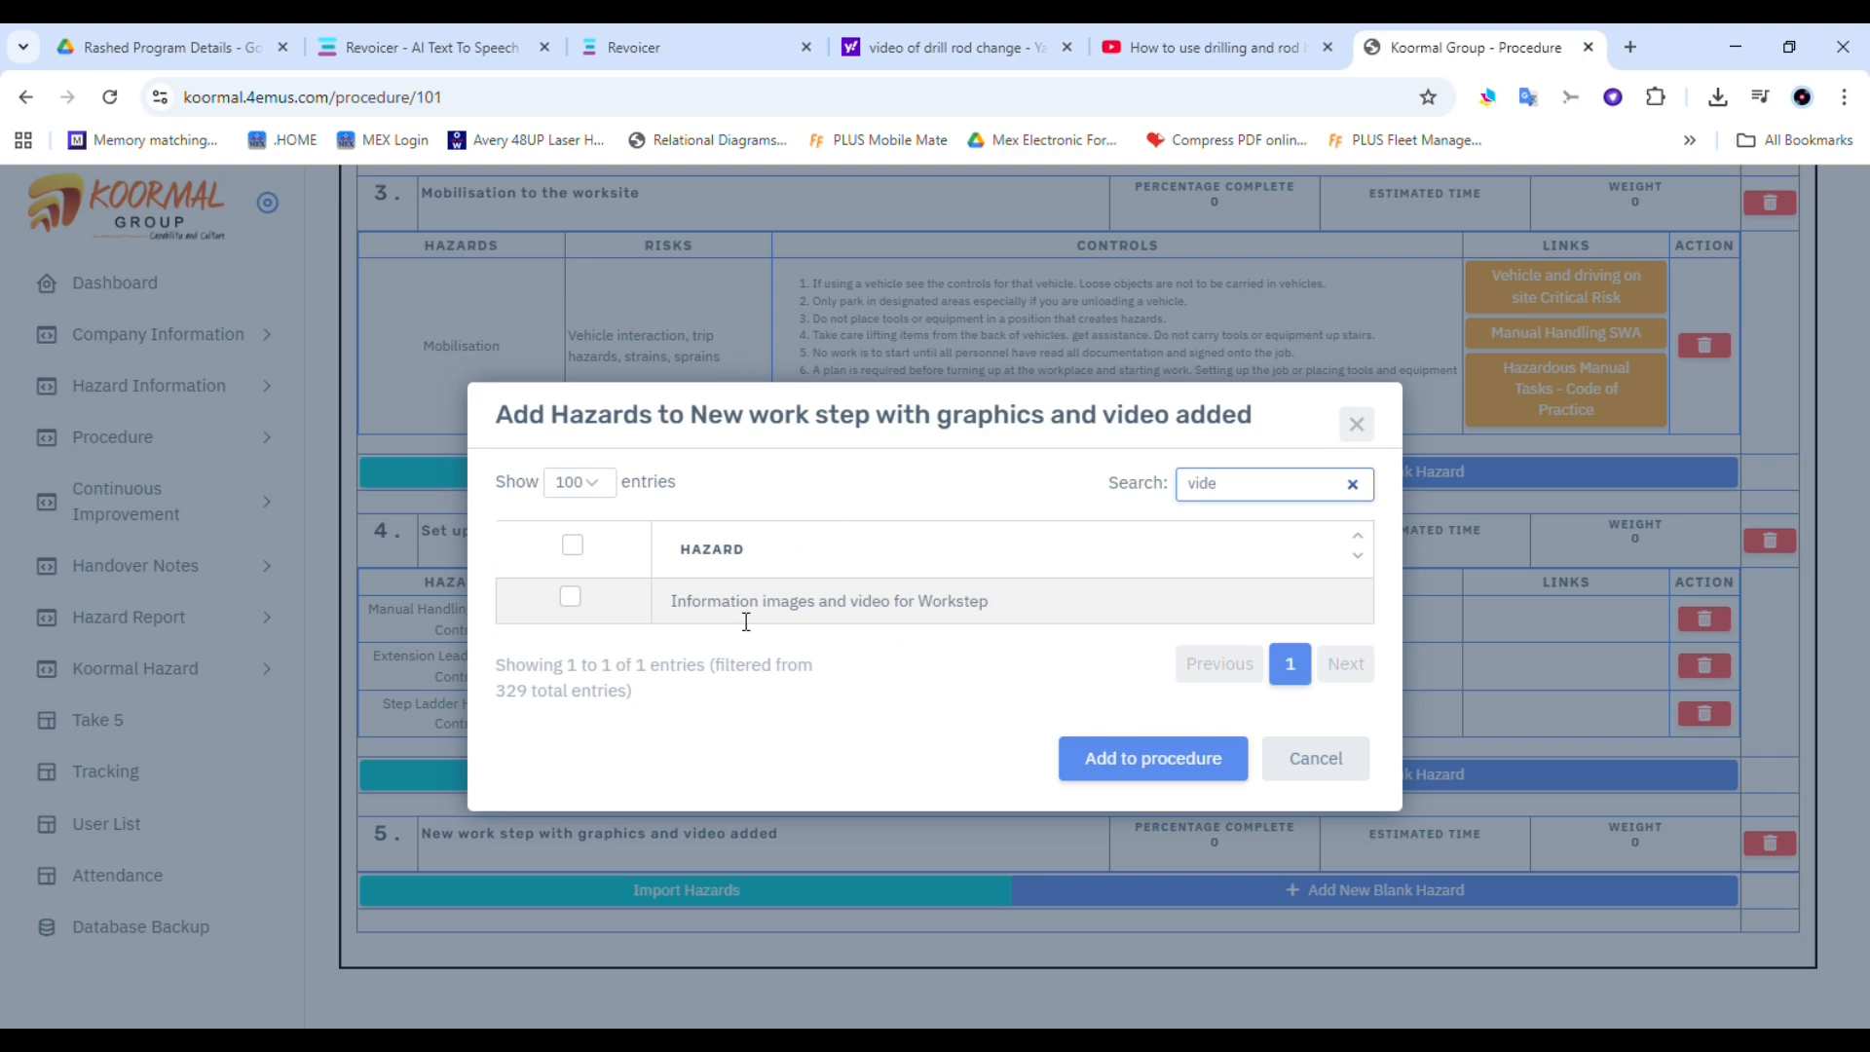
left_click(748, 610)
left_click(1128, 748)
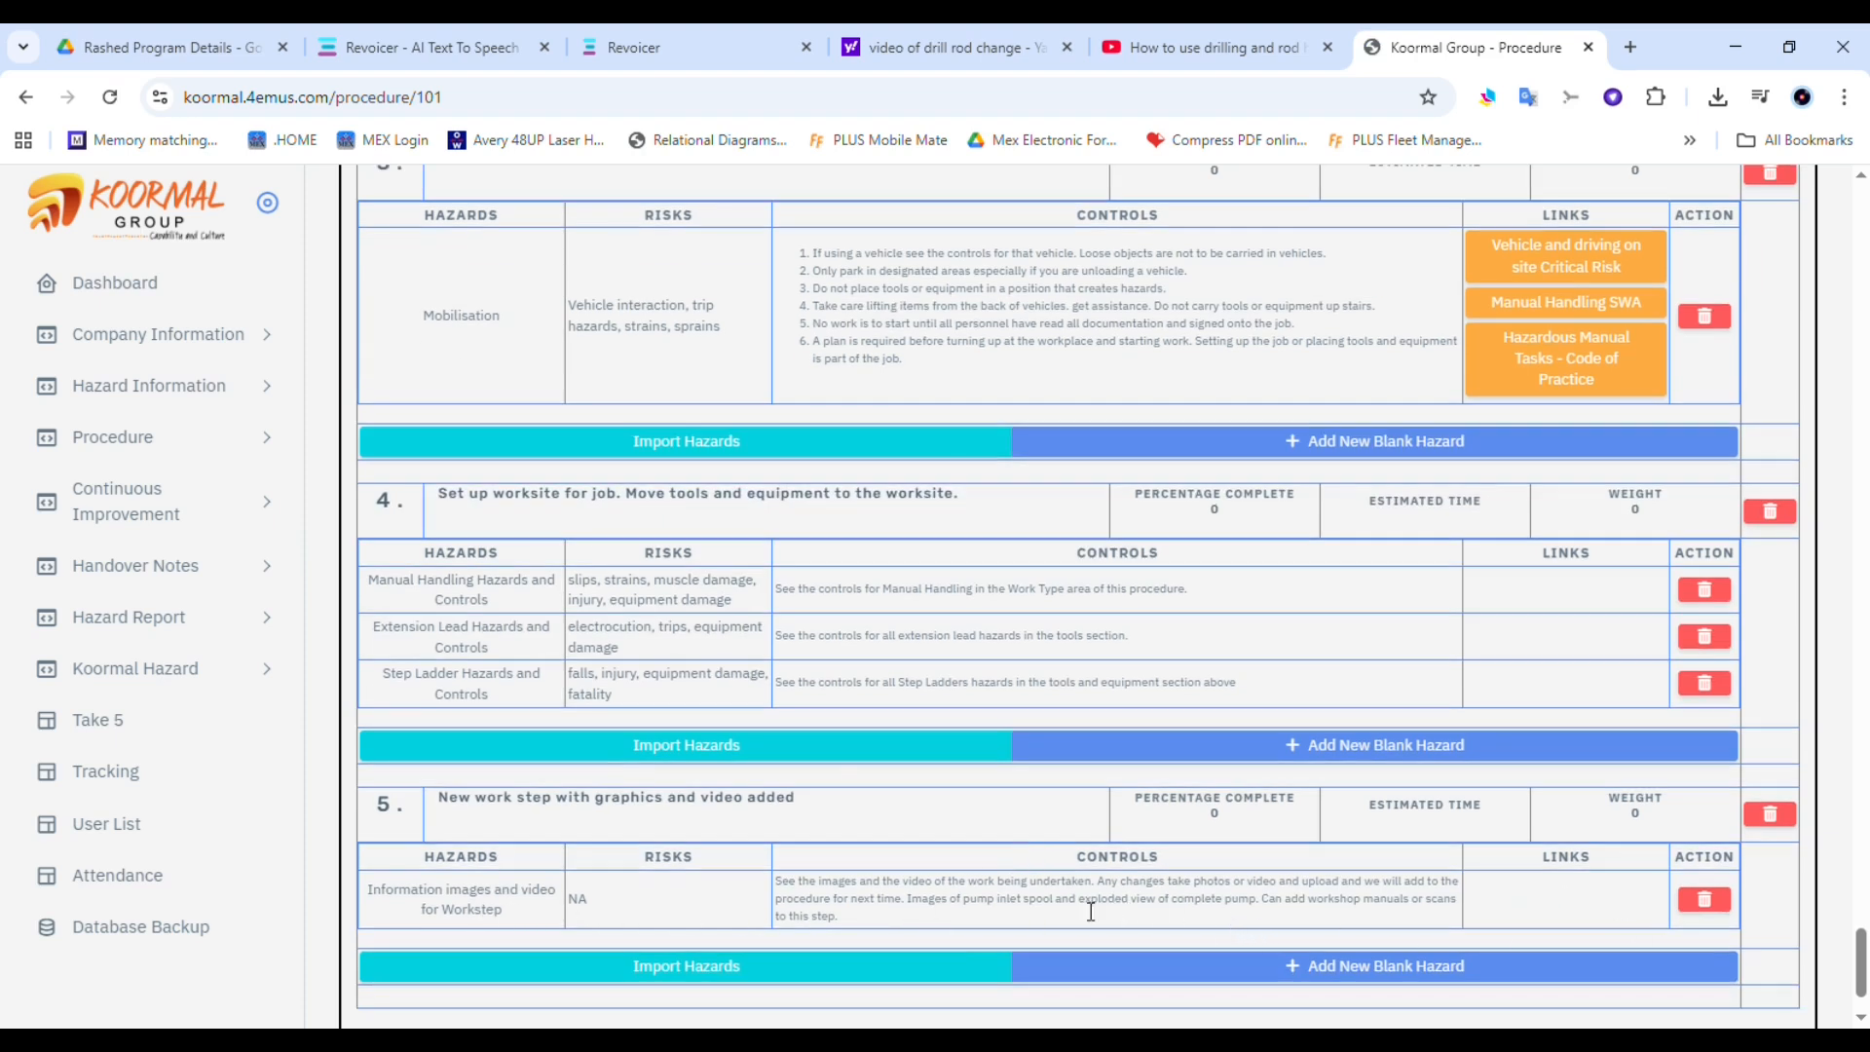
Add a new link named "Epiroc" with the copied YouTube URL to the fifth work step's "Information images and video for Workstep" hazard
left_click(866, 890)
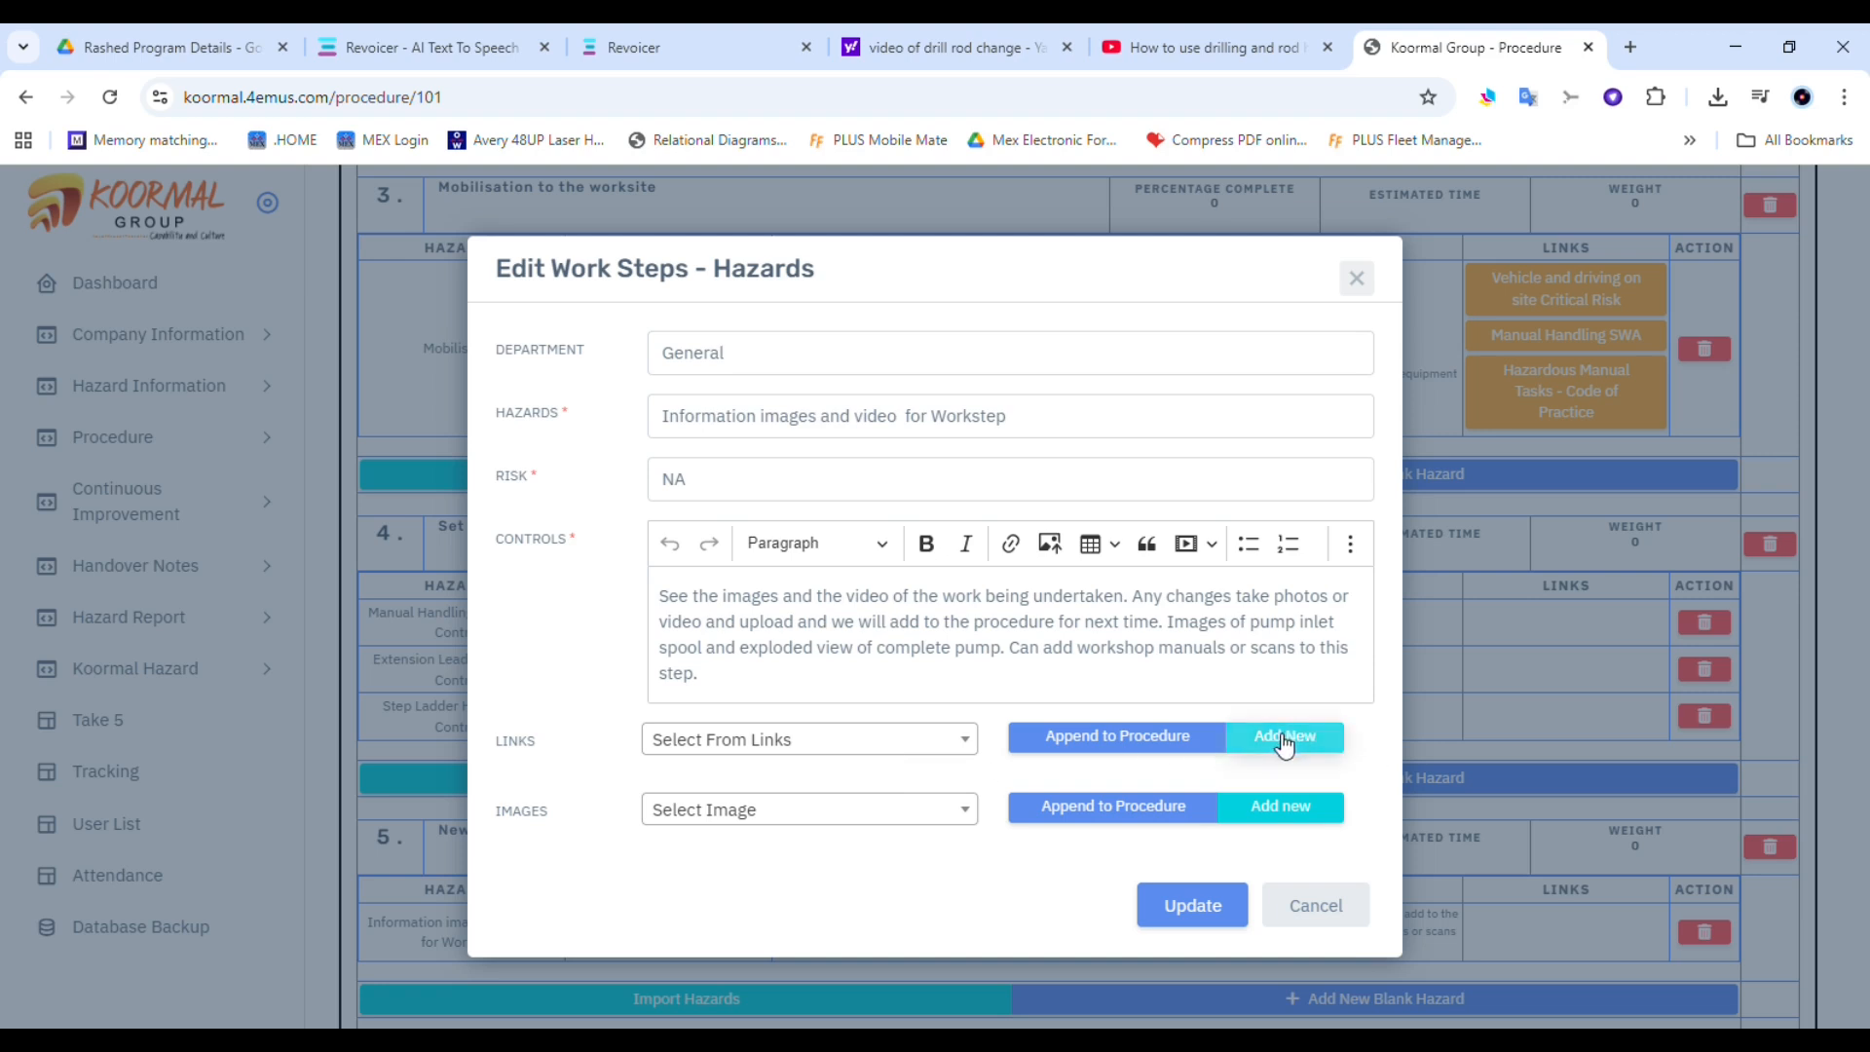
left_click(964, 746)
mouse_move(968, 518)
left_mouse_down()
mouse_move(973, 656)
mouse_move(968, 501)
left_mouse_up()
left_click(991, 771)
left_click(1301, 738)
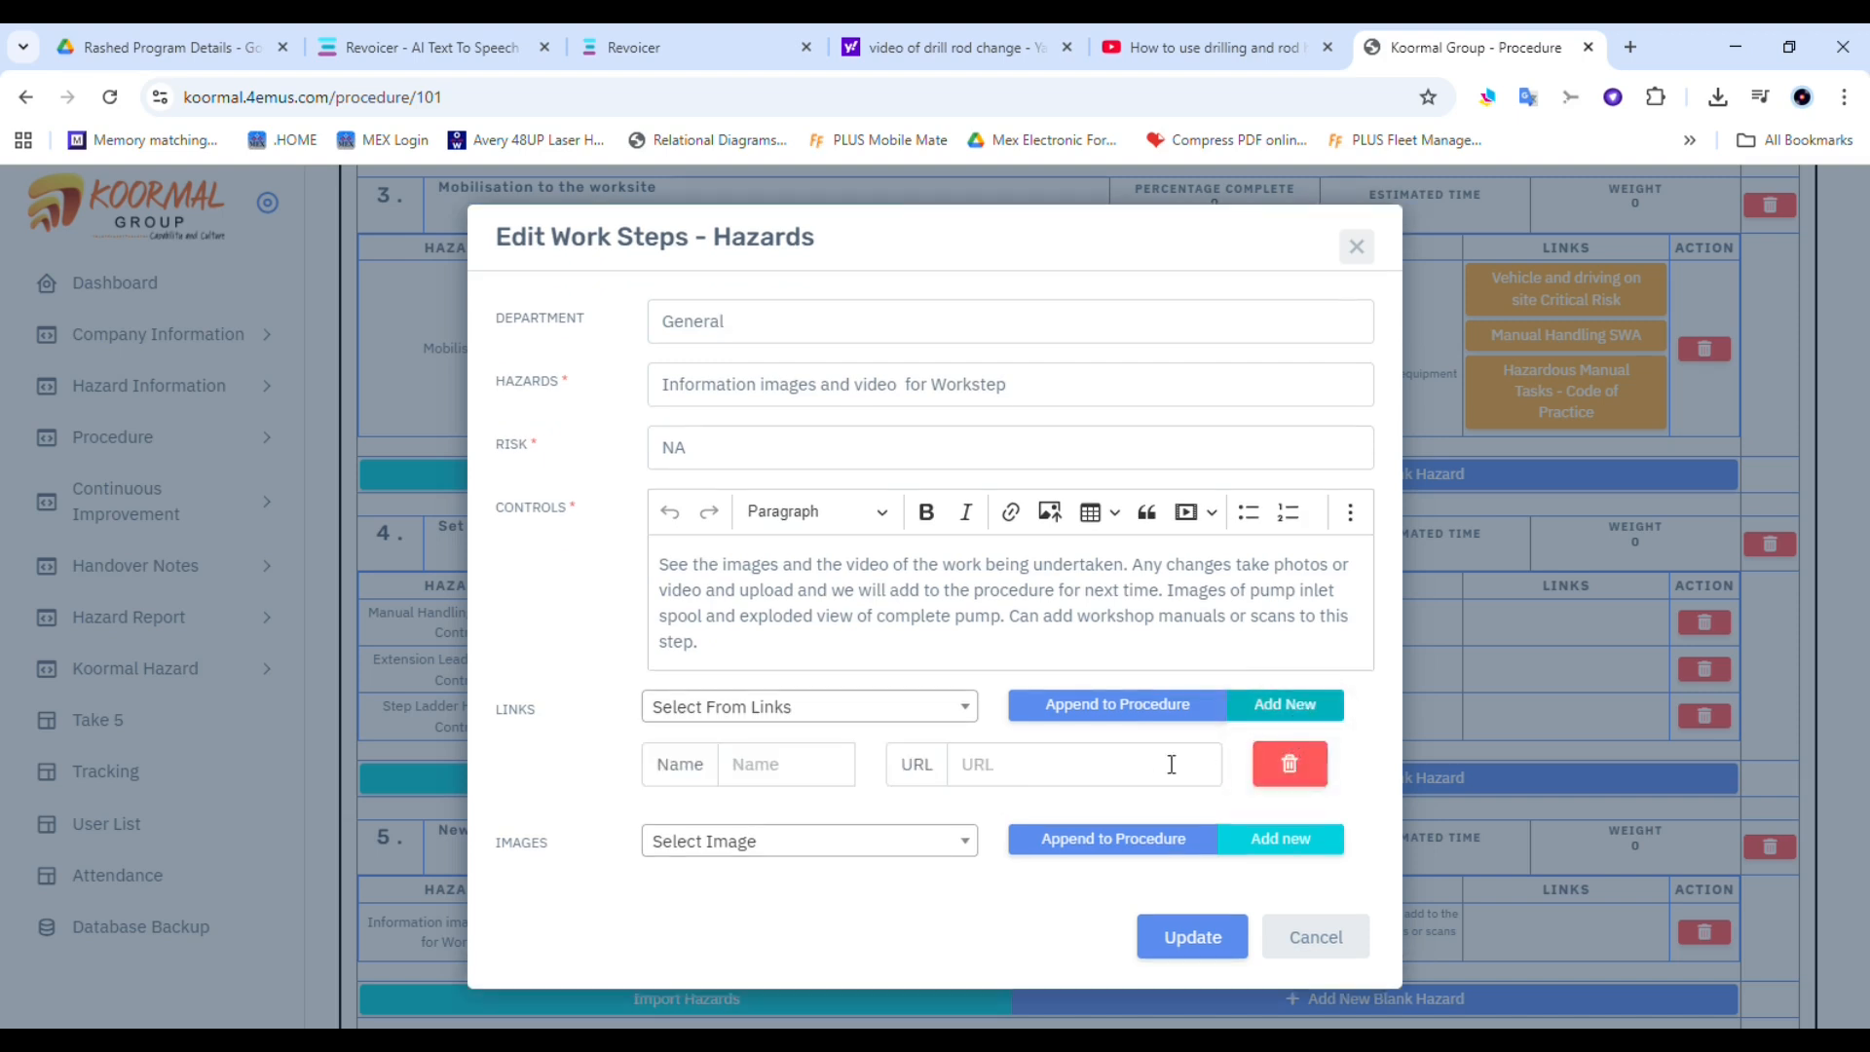
left_click(1010, 772)
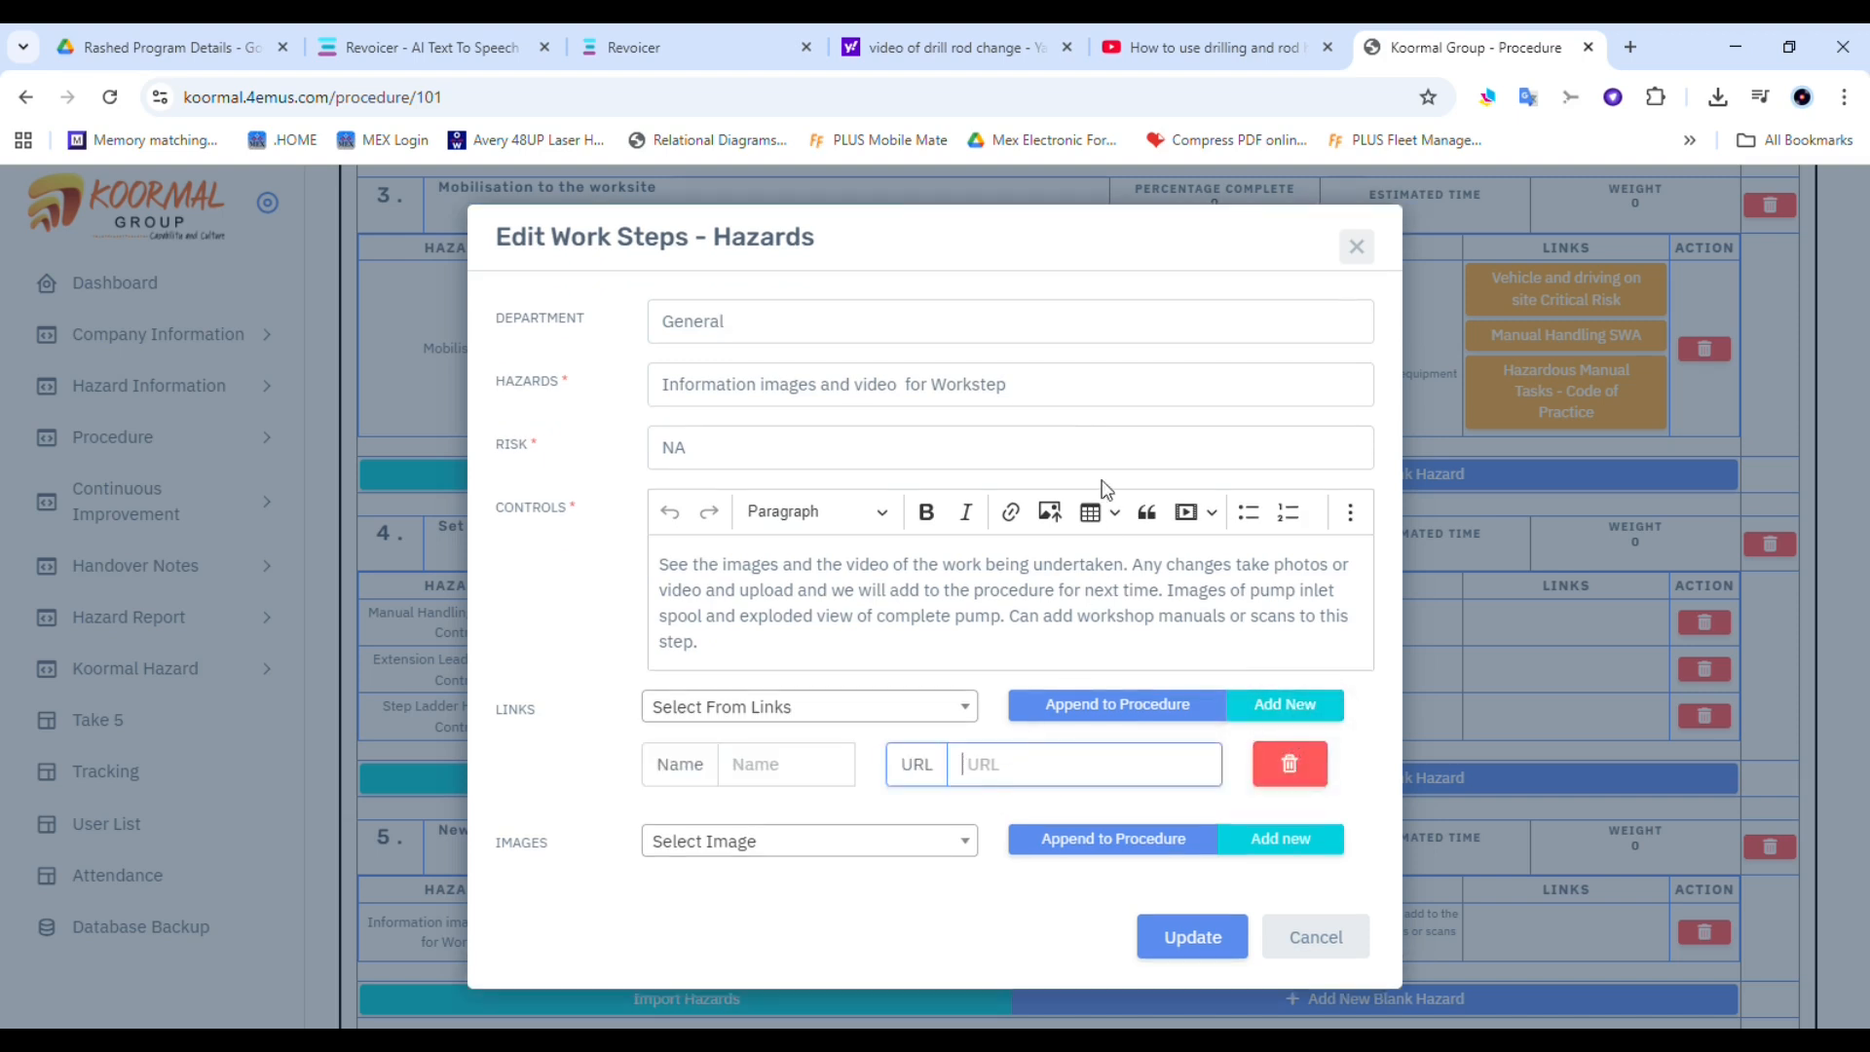
key("ctrl+v")
left_click(781, 769)
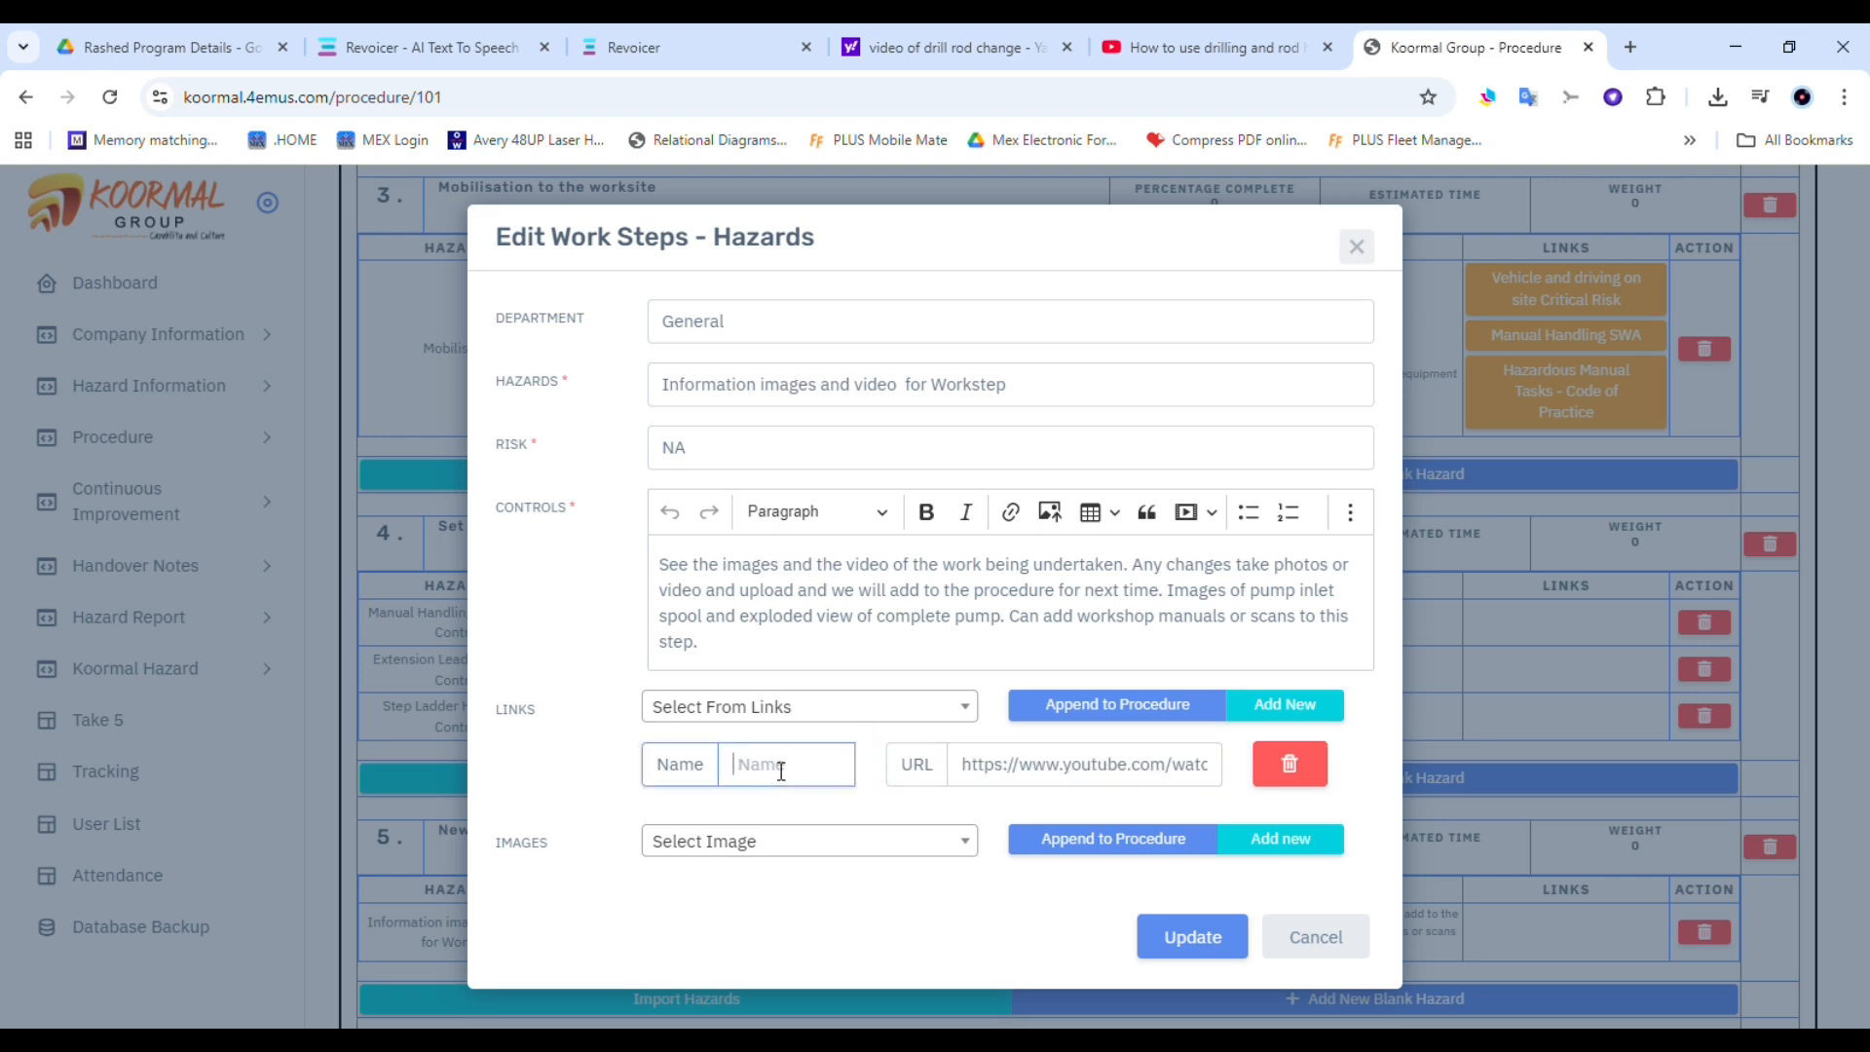
type("Epiroc")
left_click(1351, 788)
left_click(1122, 707)
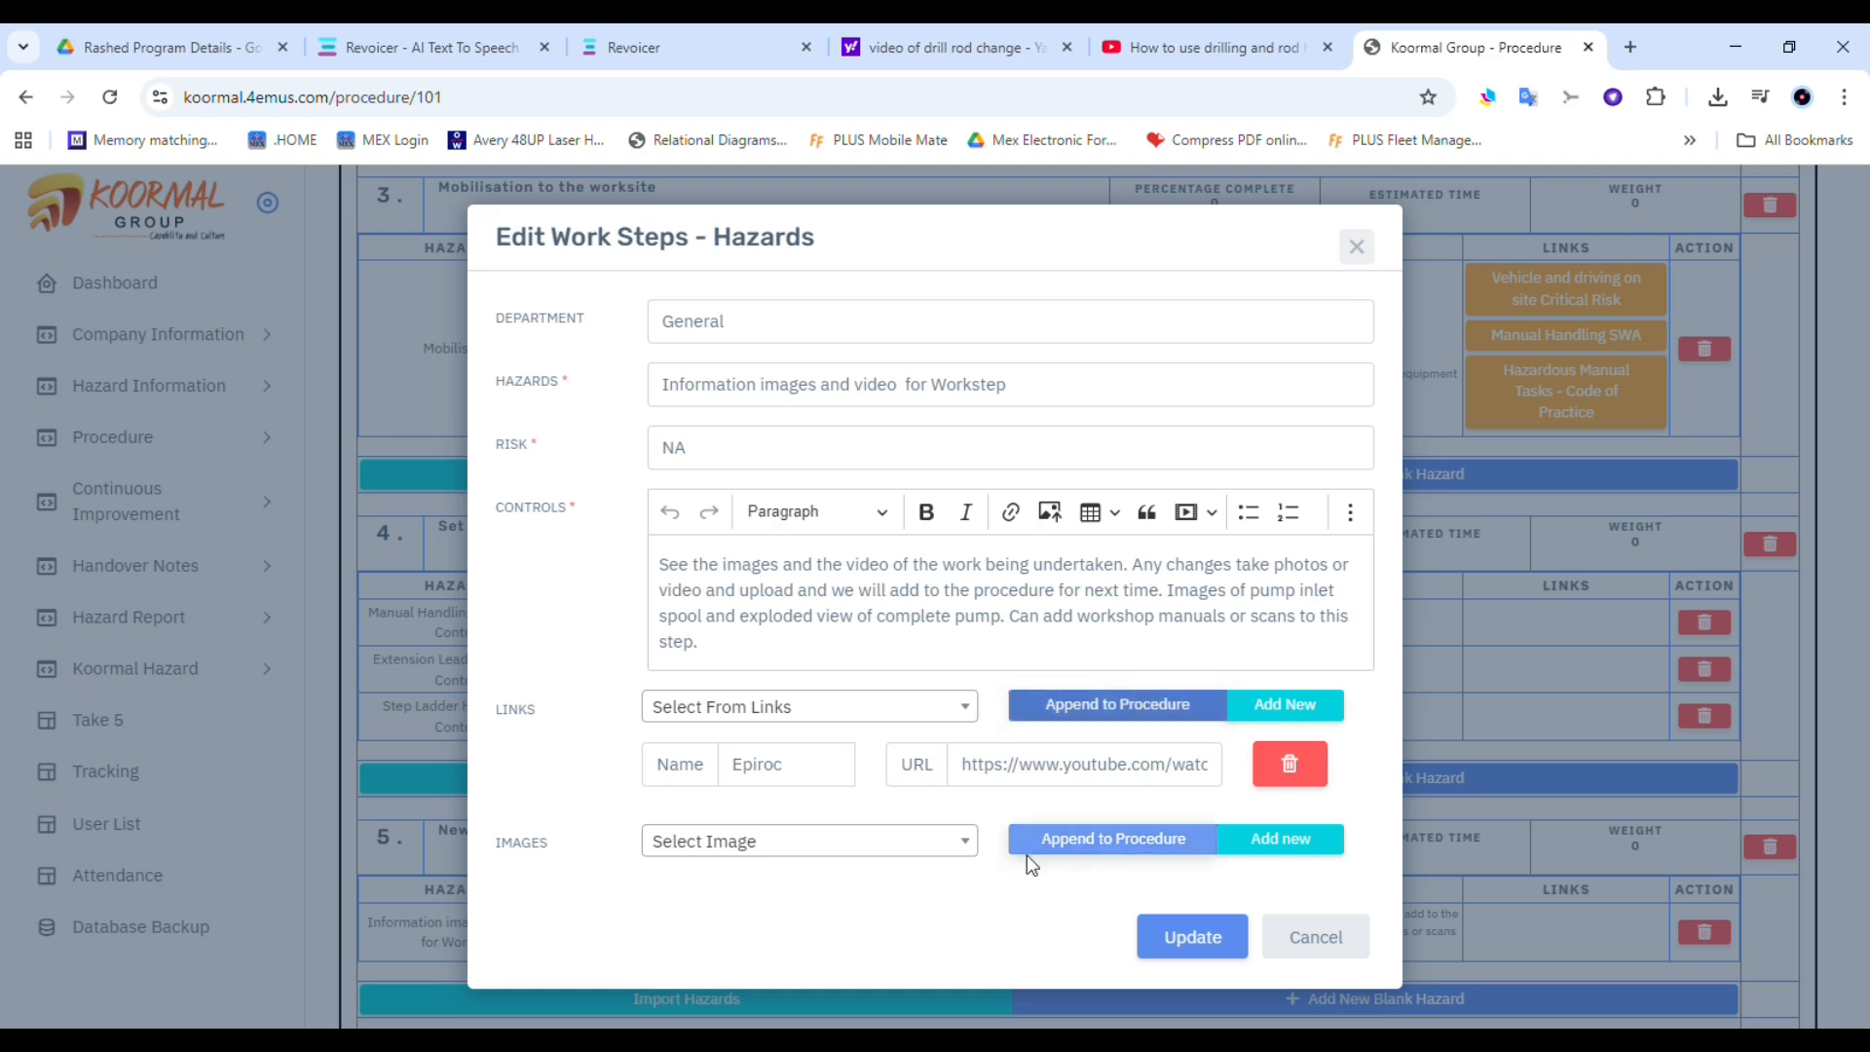
Append the images "Suspended Load 1" and "Suspended Loads" to the hazard and save the update
left_click(967, 843)
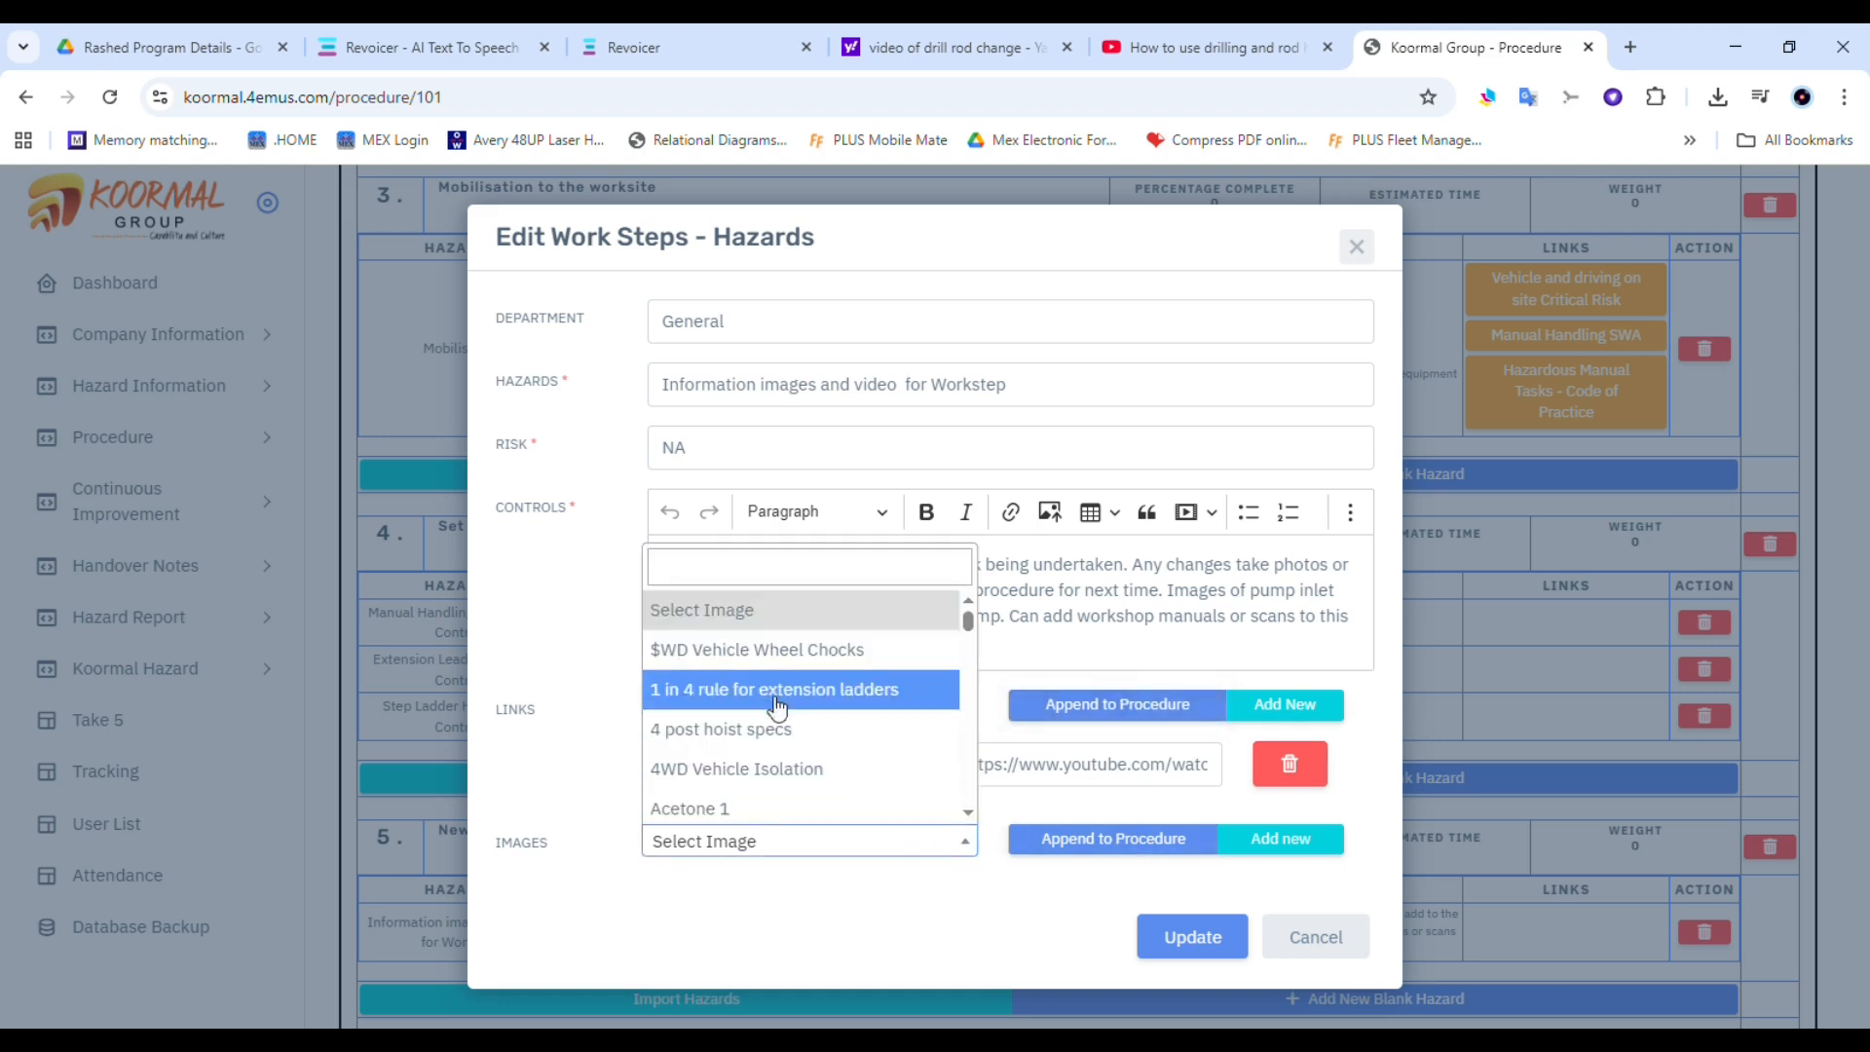
scroll(950, 757, "down", 10)
scroll(950, 765, "down", 5)
scroll(950, 774, "down", 1)
left_click(716, 729)
left_click(1126, 857)
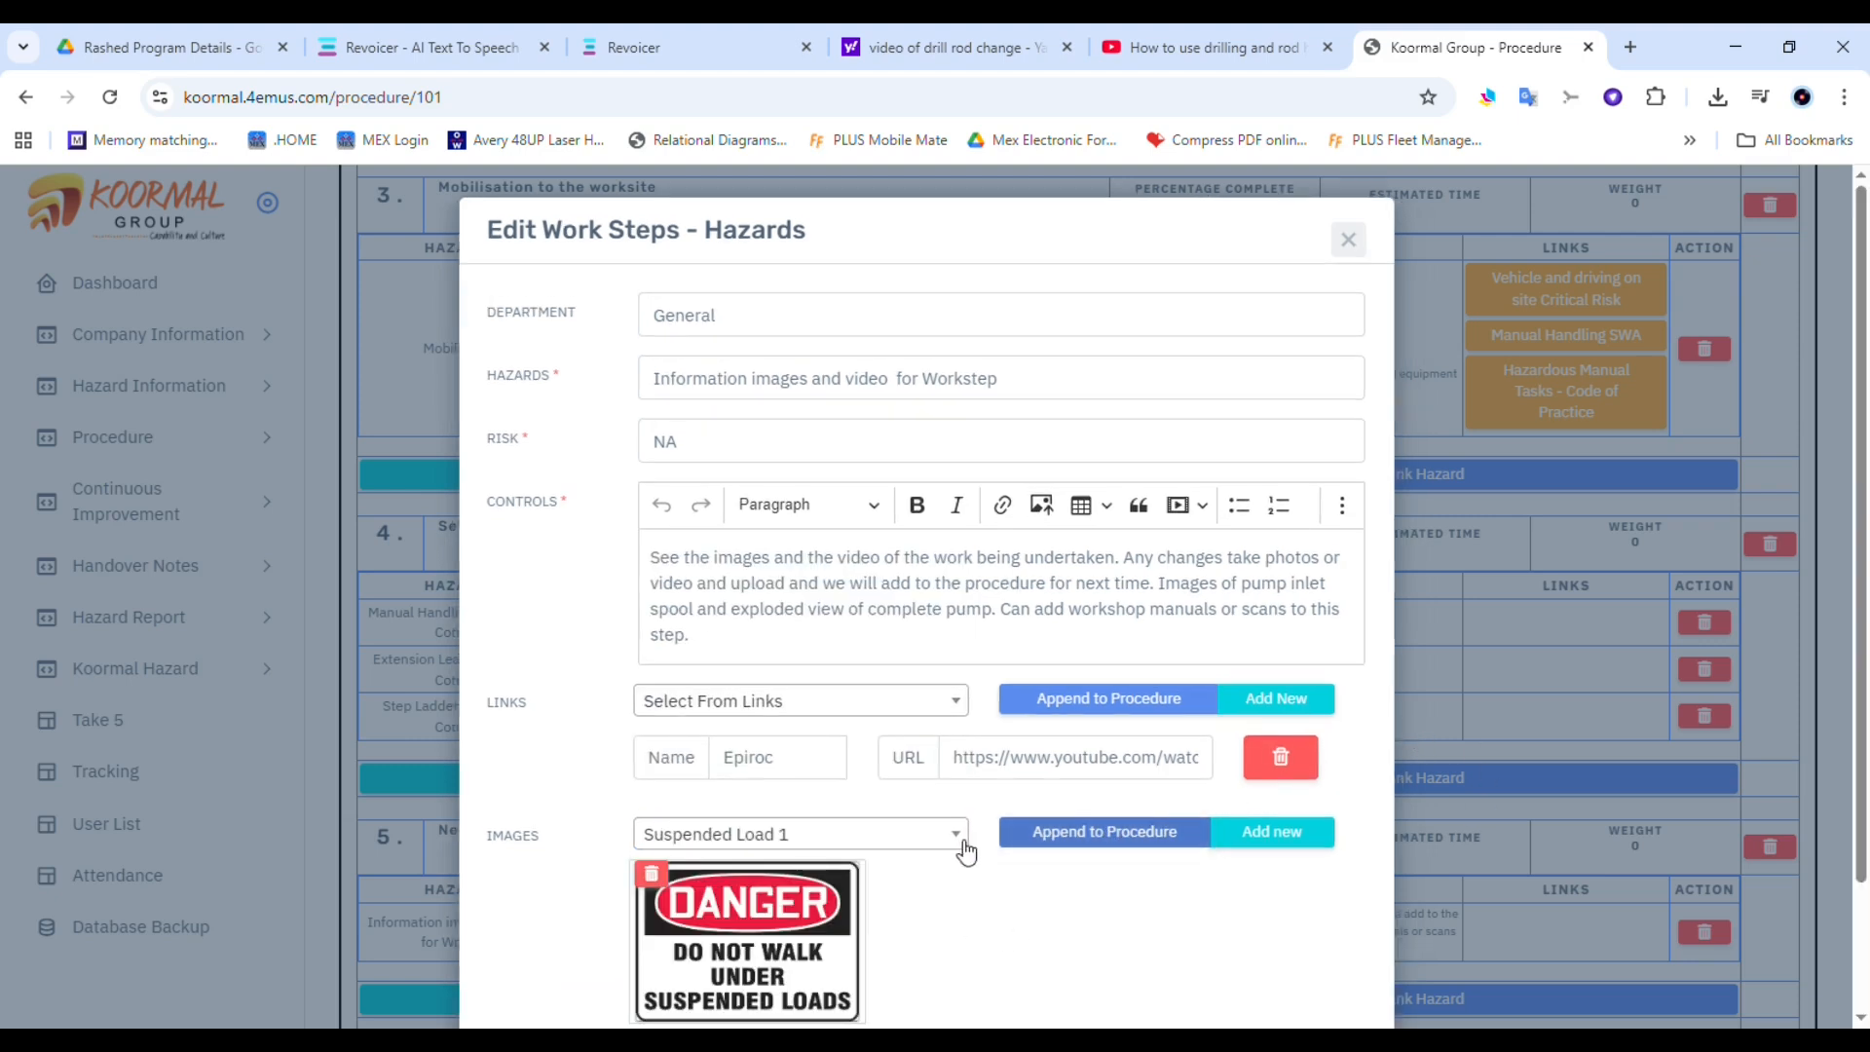
left_click(965, 852)
left_click(751, 776)
left_click(1153, 845)
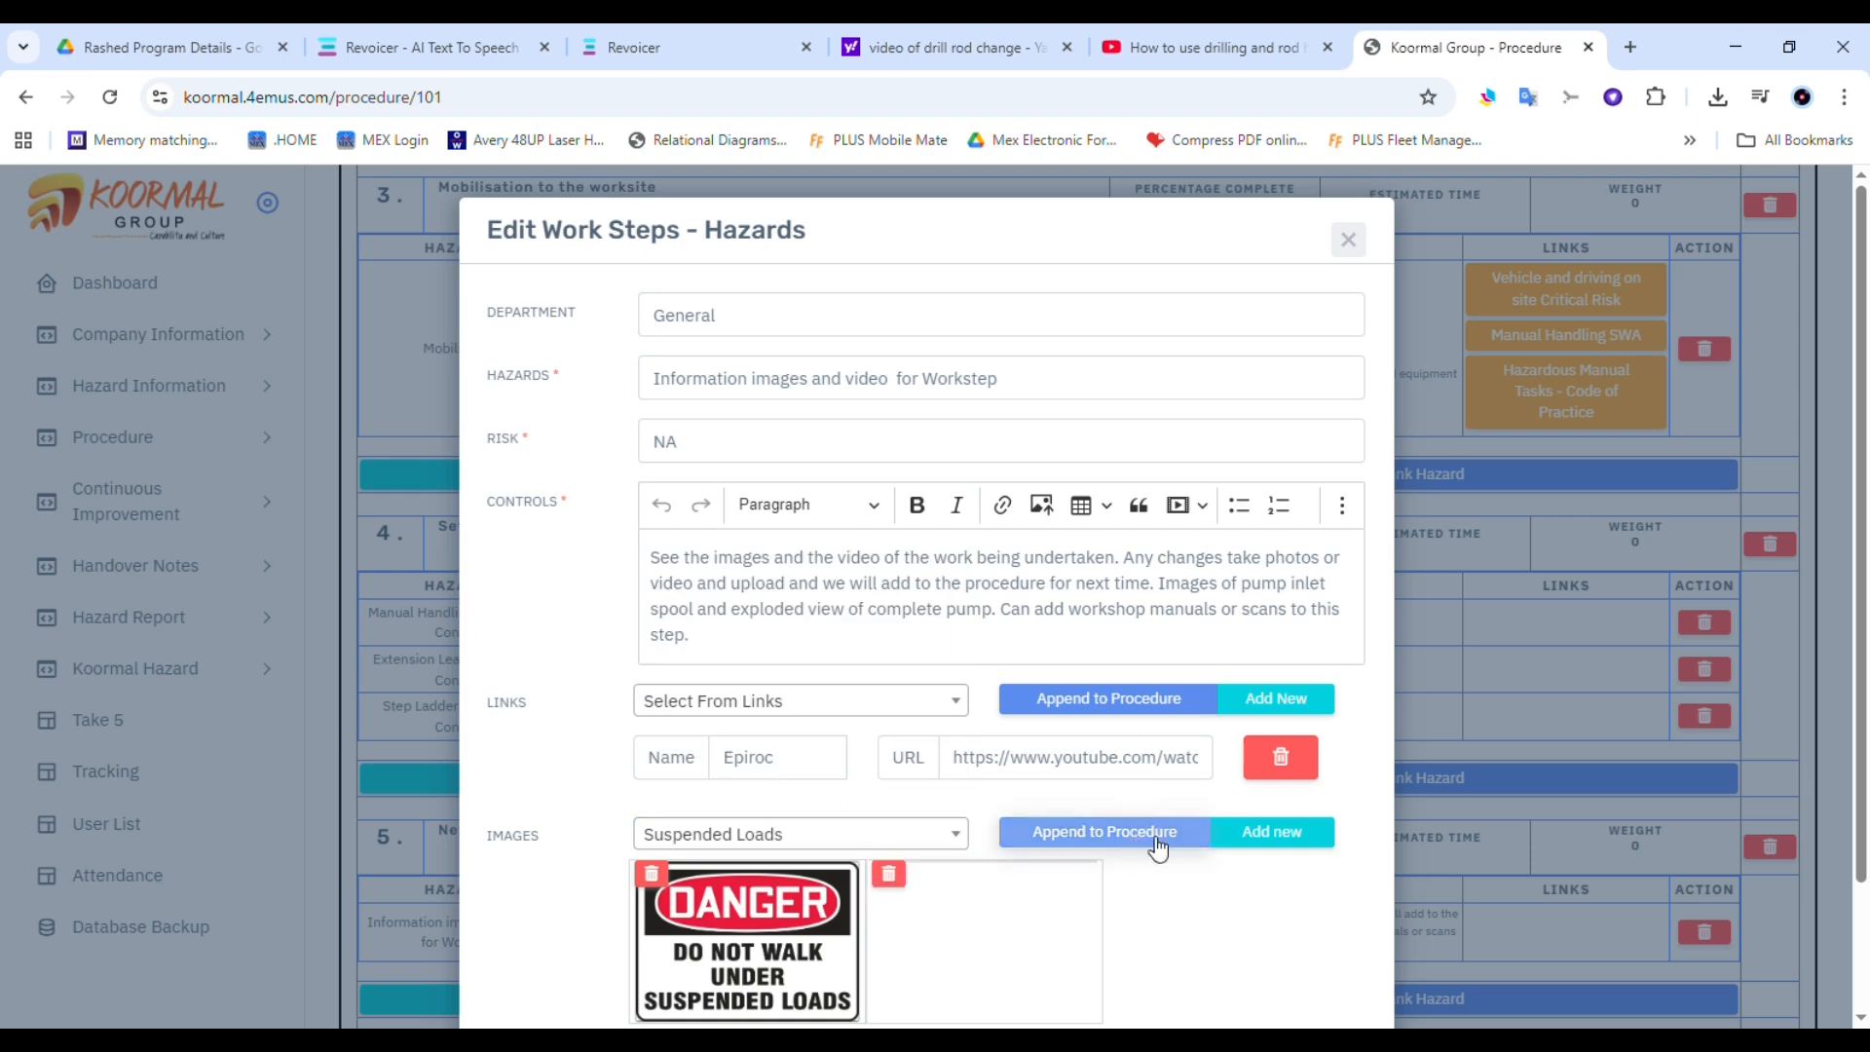
scroll(1314, 906, "down", 3)
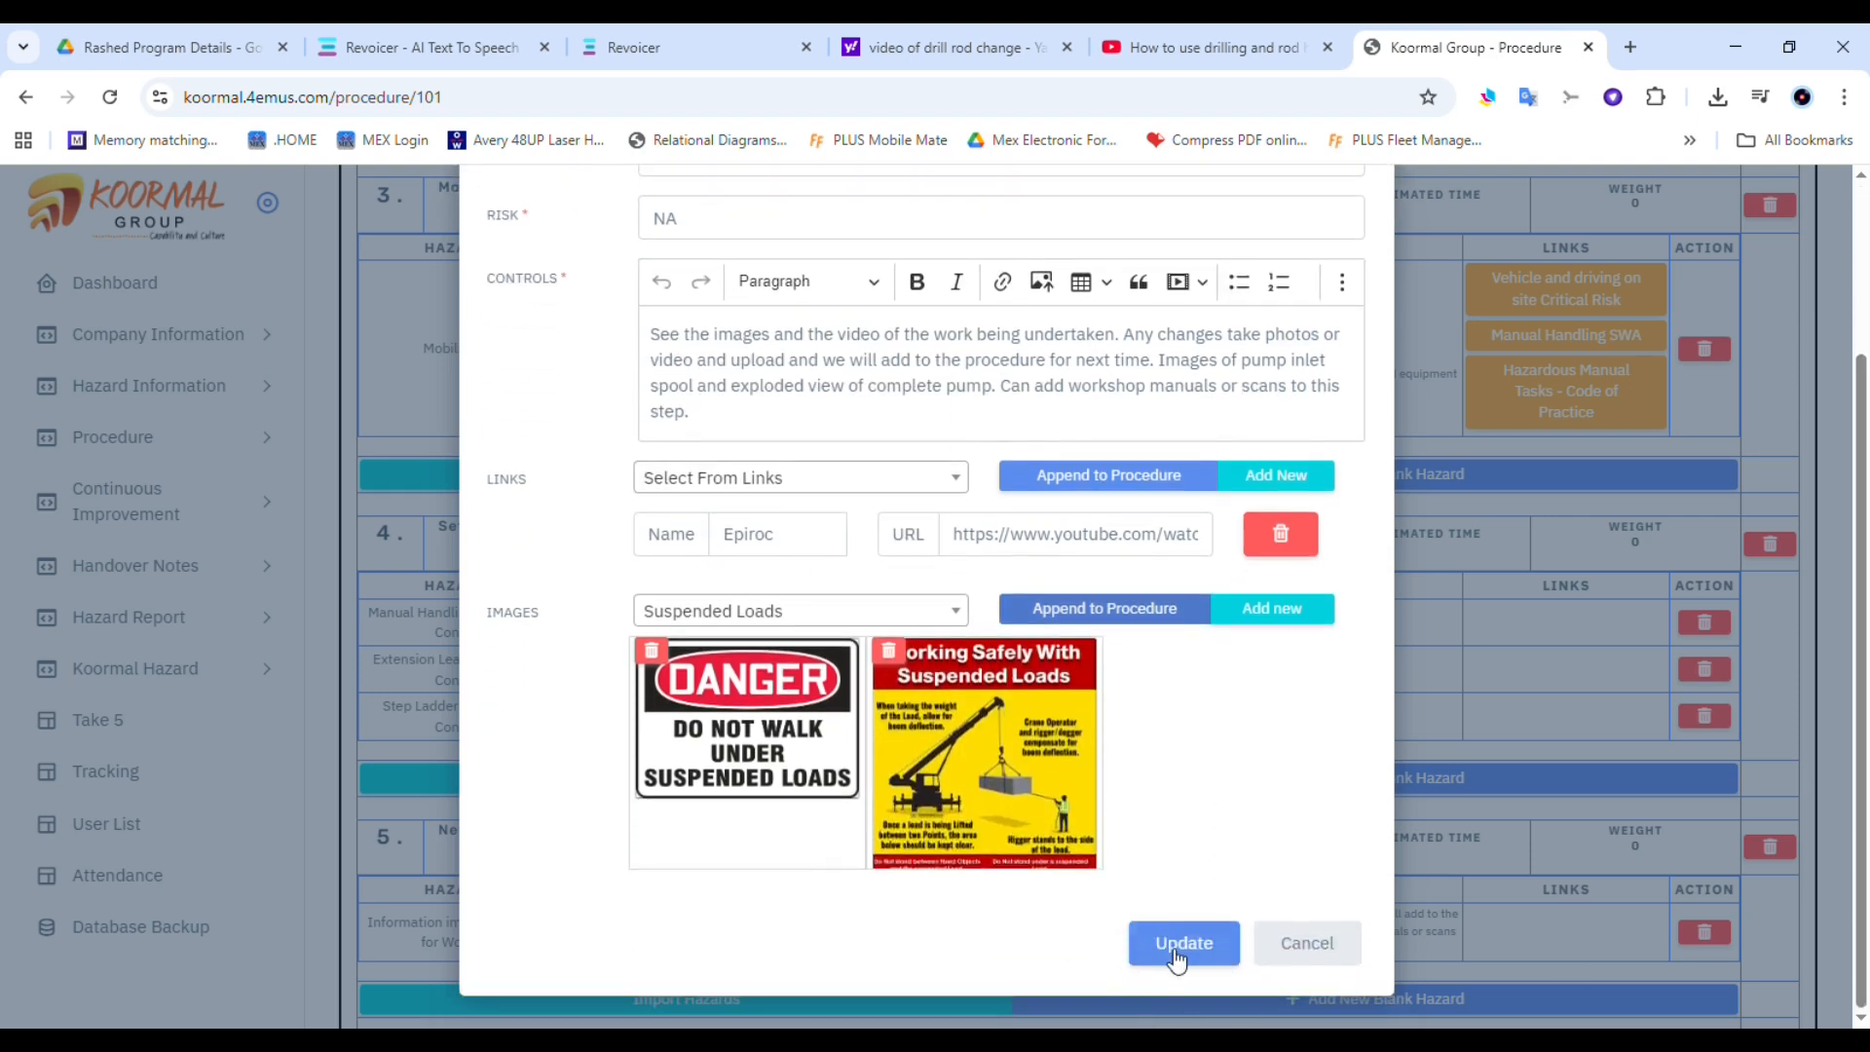
left_click(1181, 945)
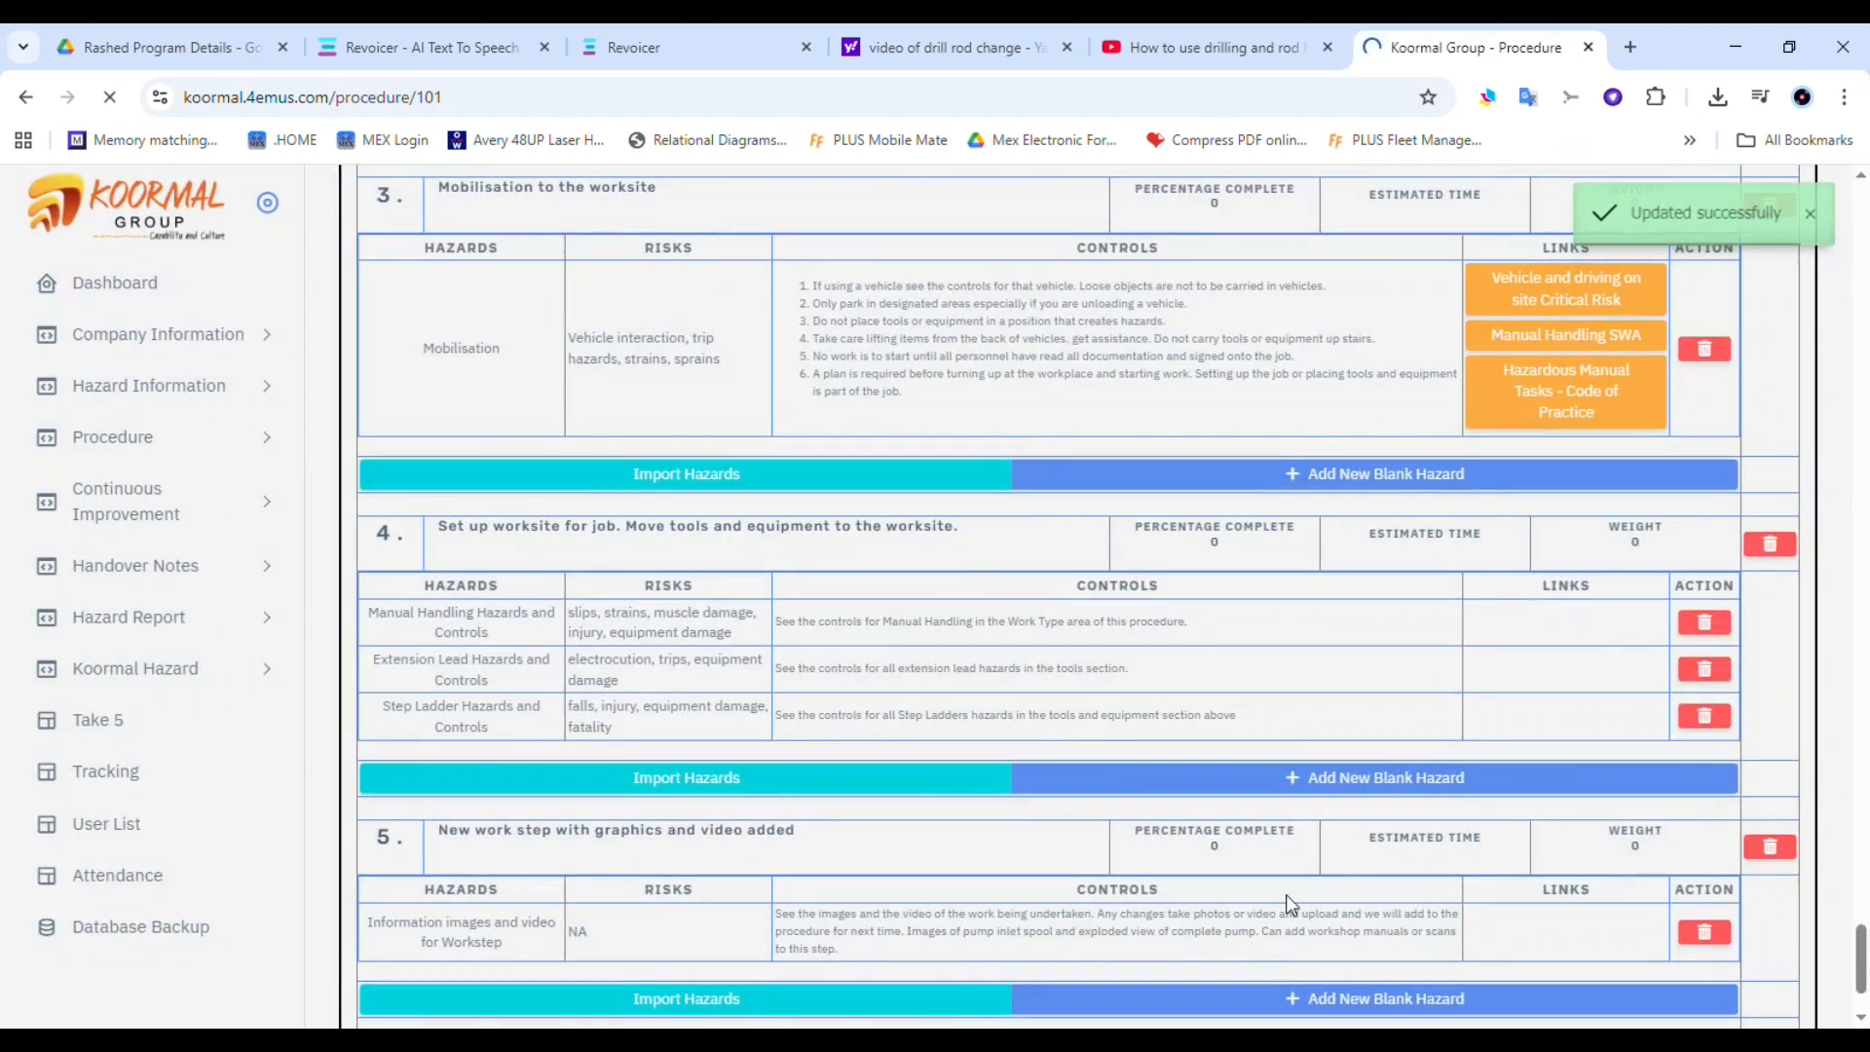
Open the fifth work step's Epiroc link, skip through the drilling and rod handling video, and close the video page
scroll(1860, 942, "down", 1)
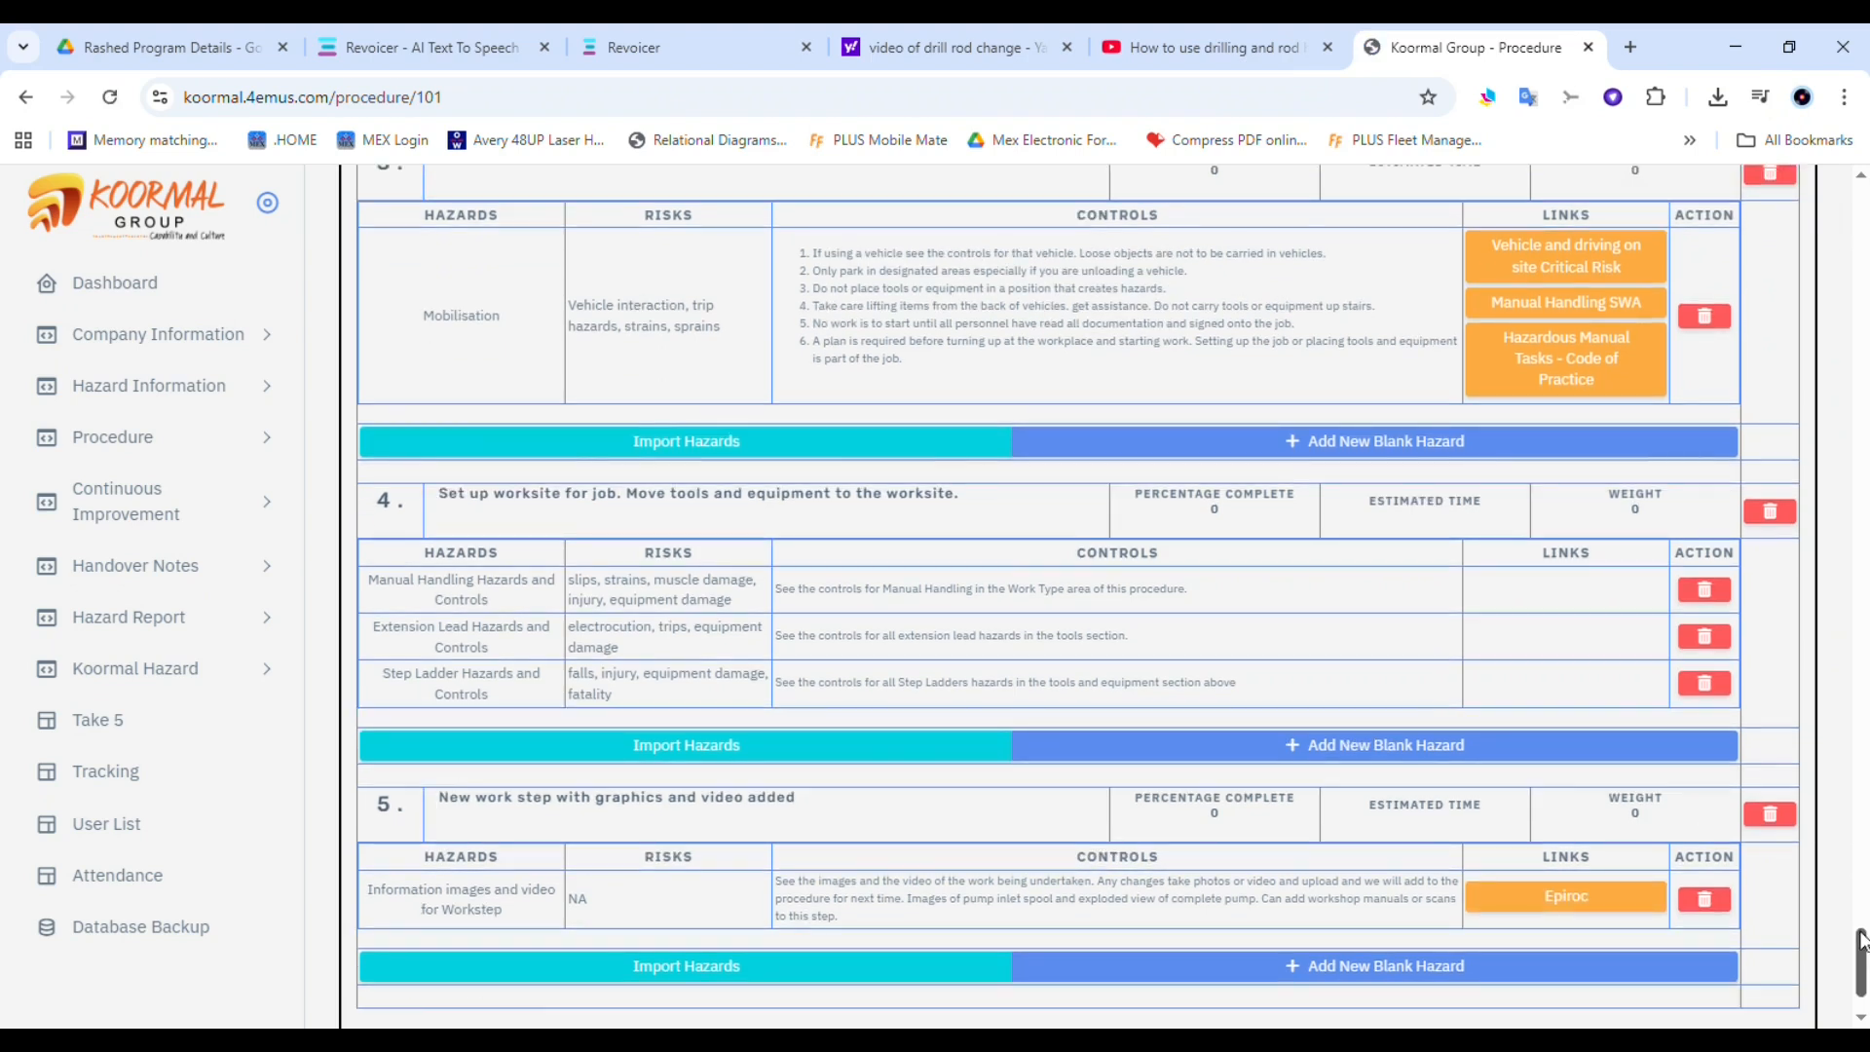
scroll(1831, 964, "down", 2)
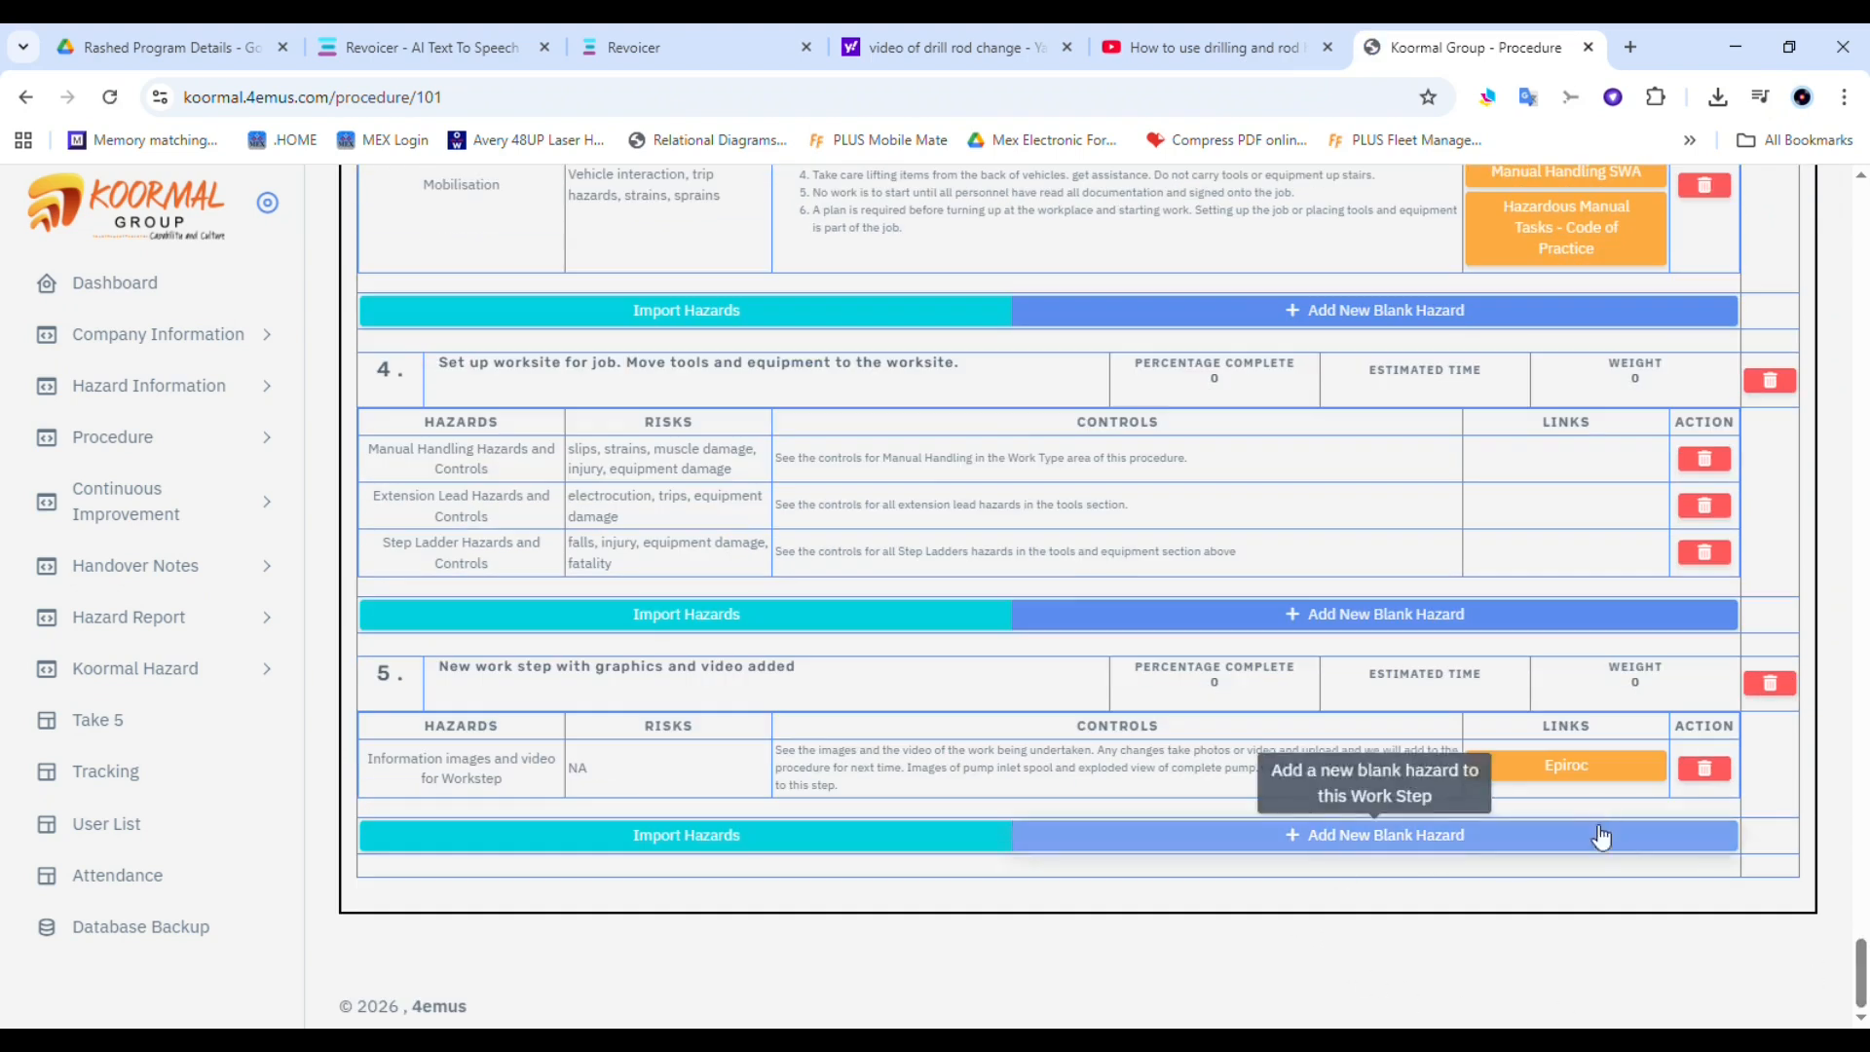
scroll(1601, 770, "up", 1)
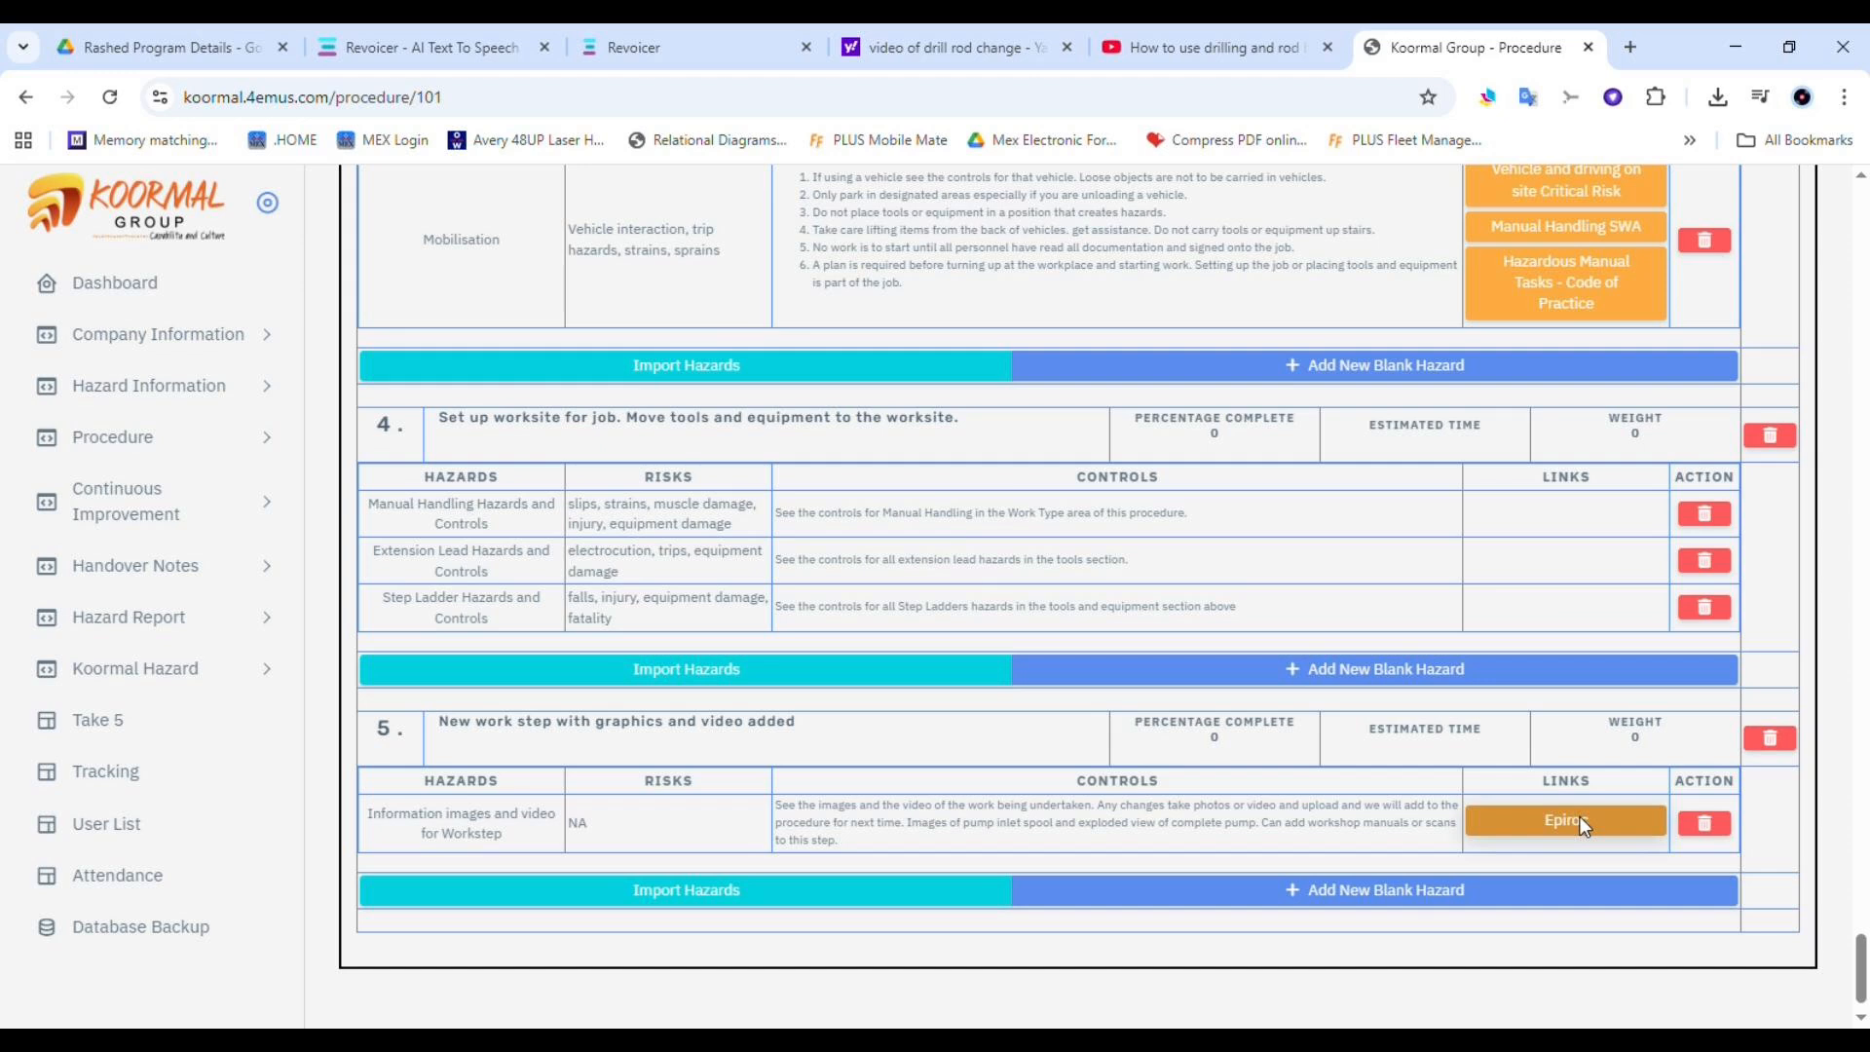
left_click(1579, 816)
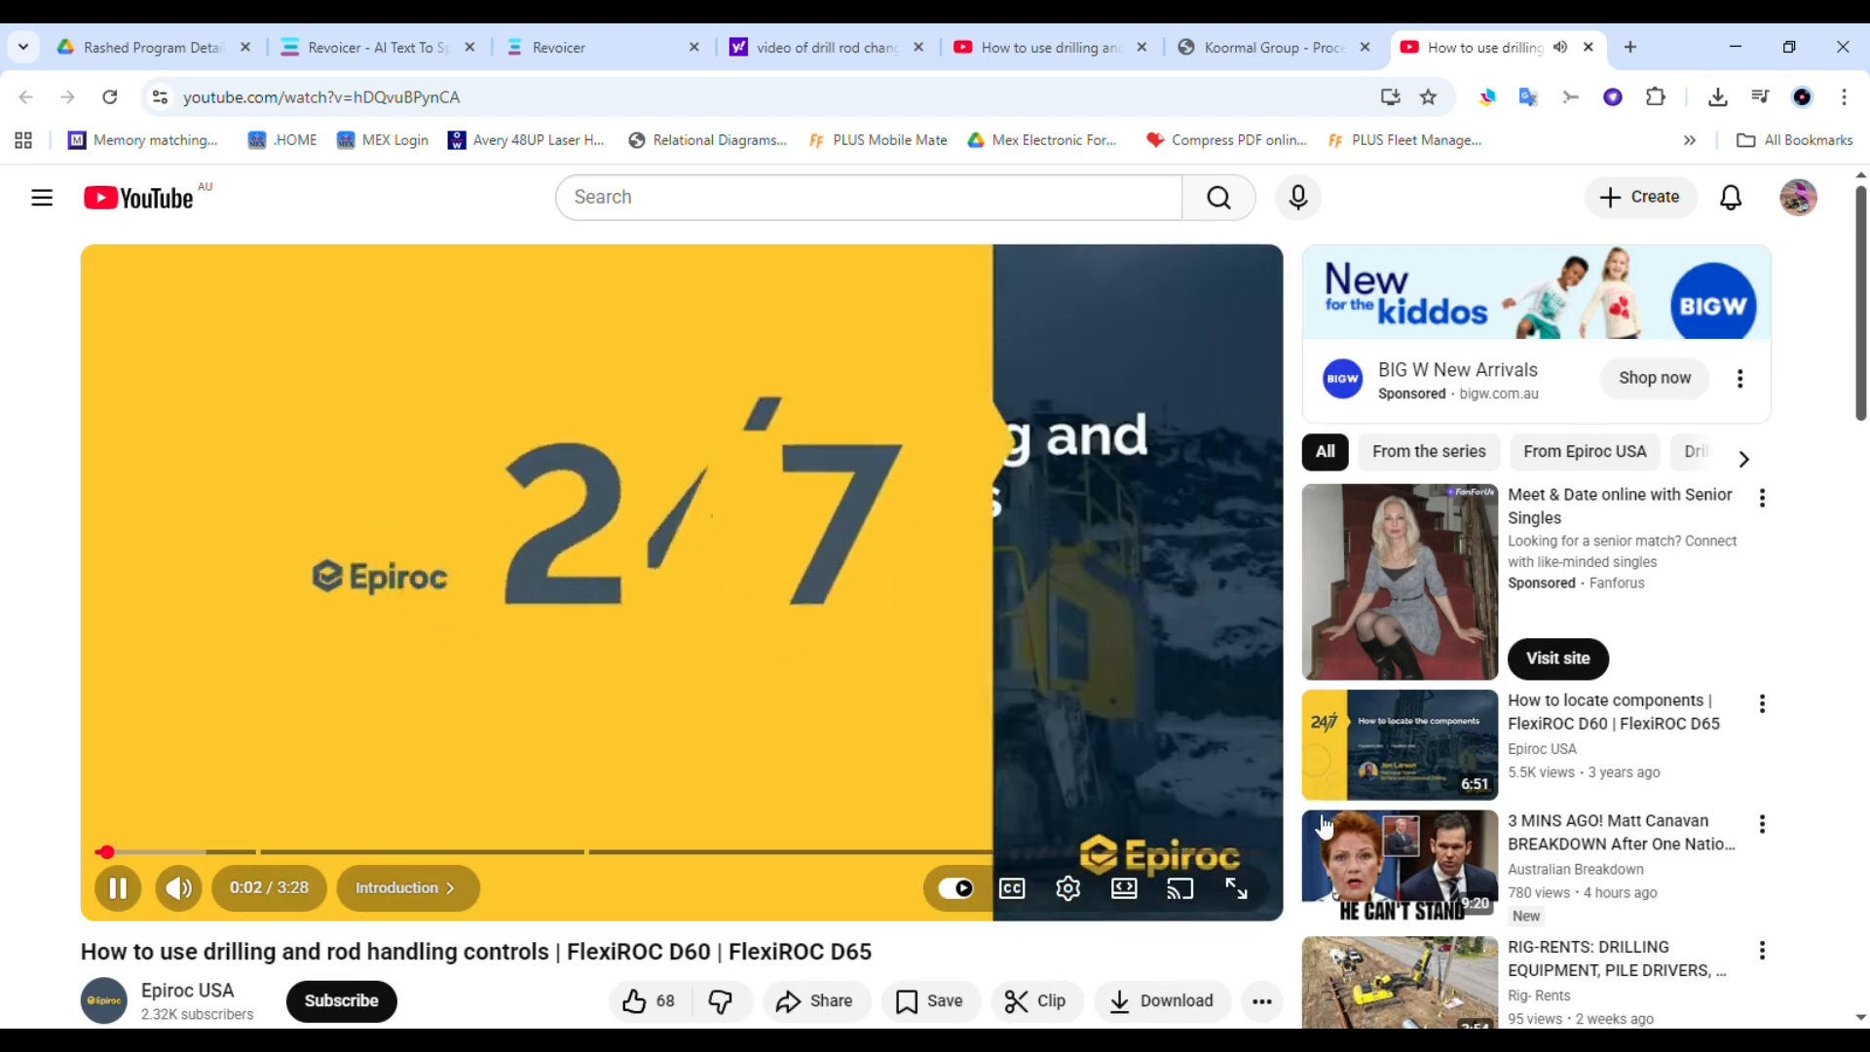
mouse_move(1316, 833)
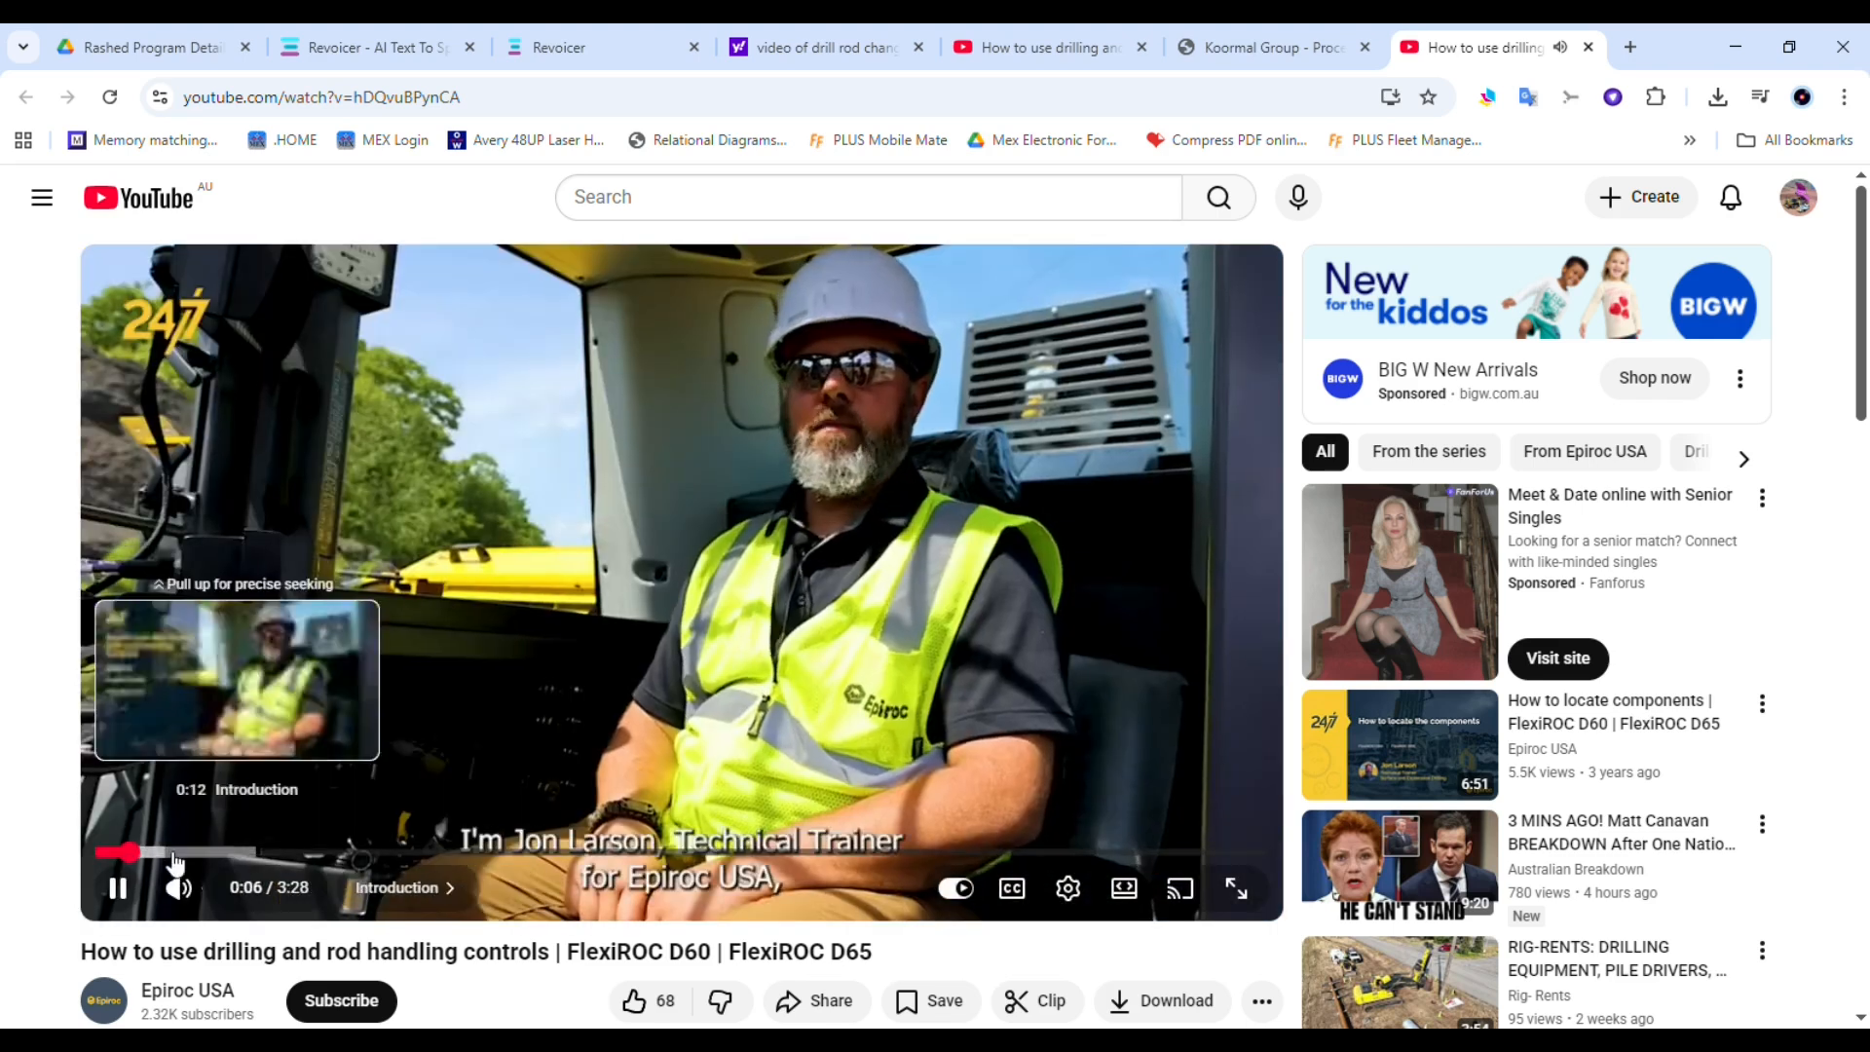
left_click(215, 855)
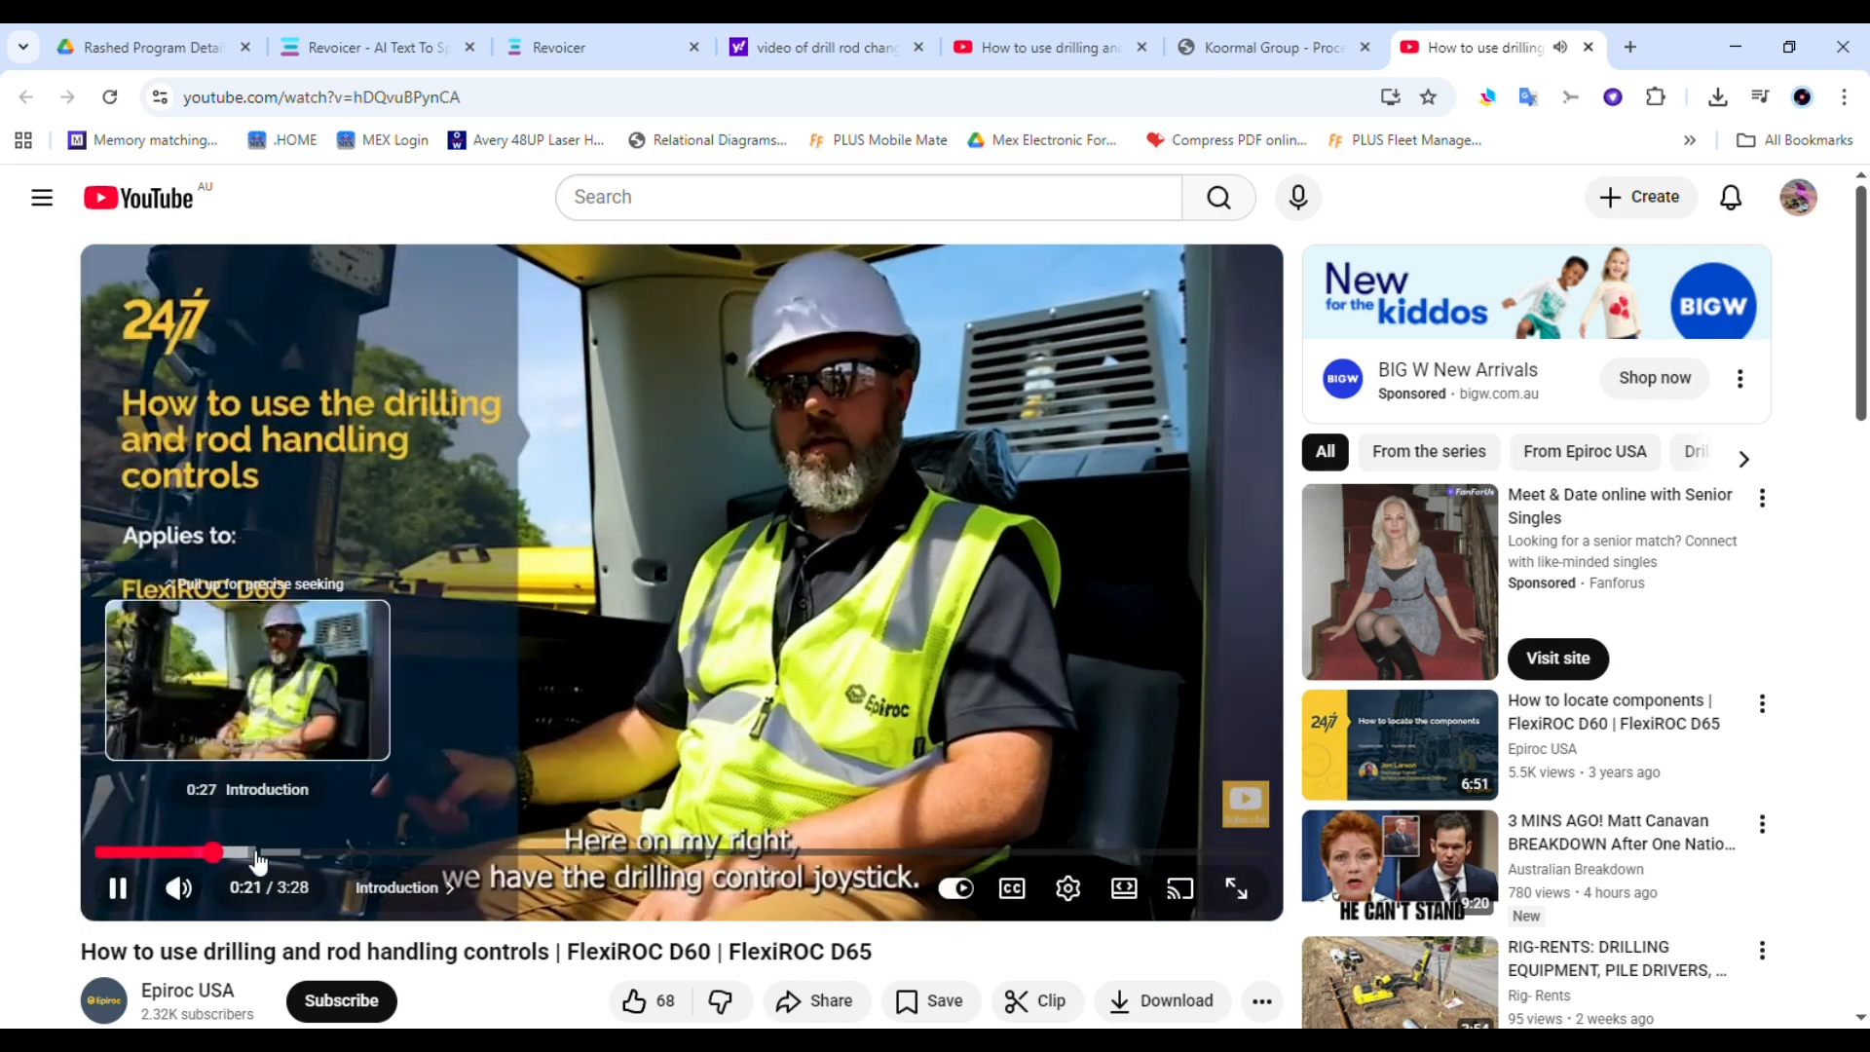
left_click(256, 853)
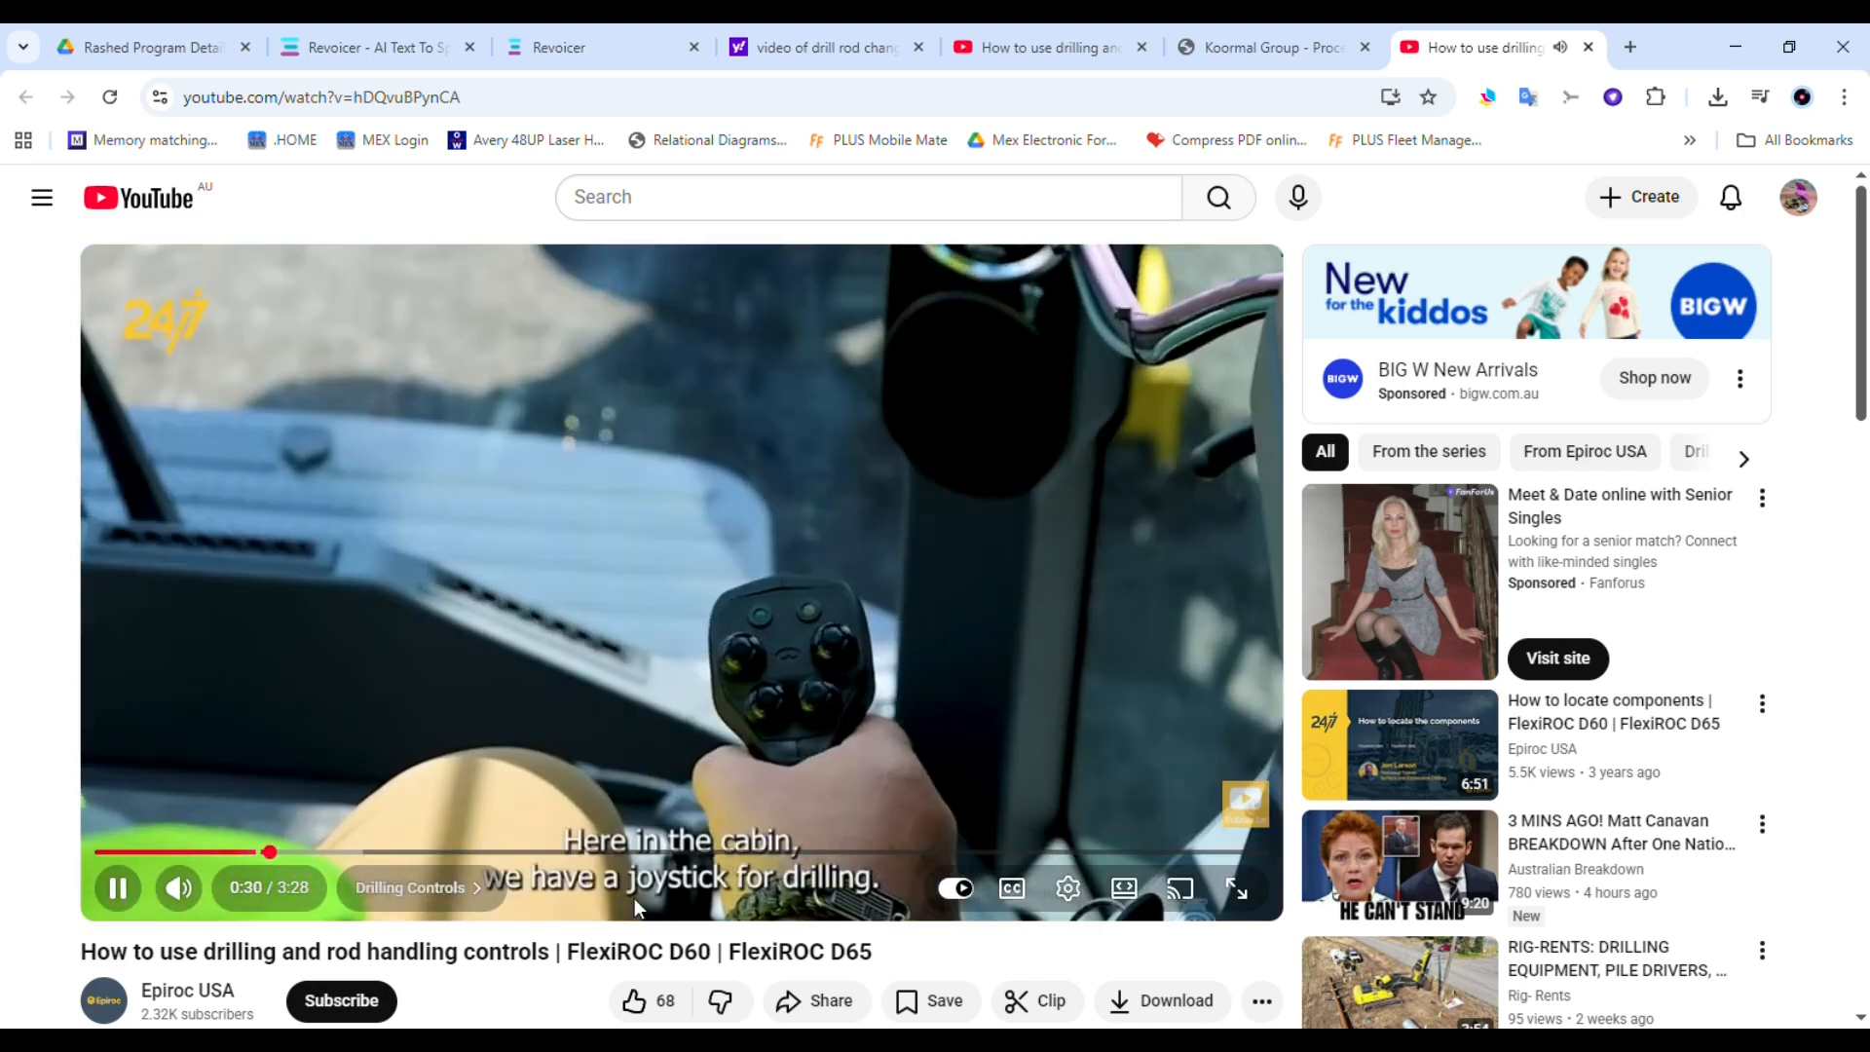
left_click(409, 853)
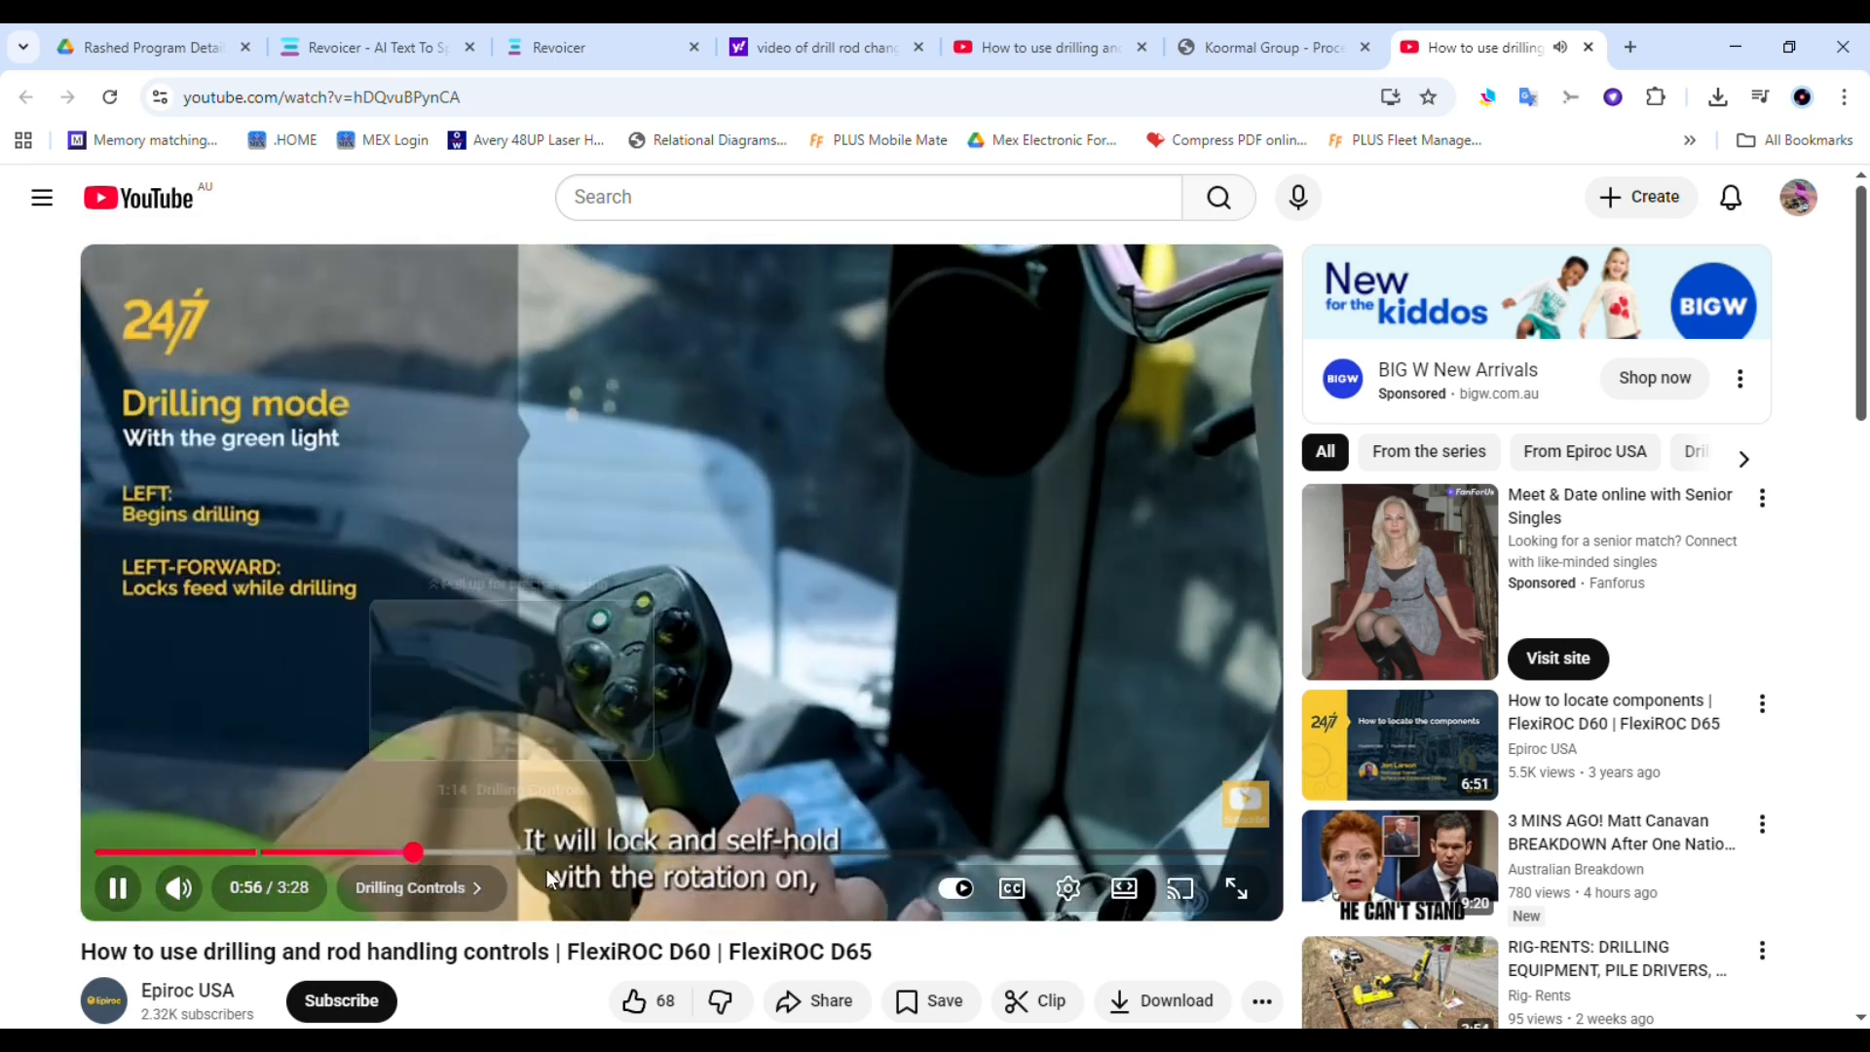
left_click(569, 853)
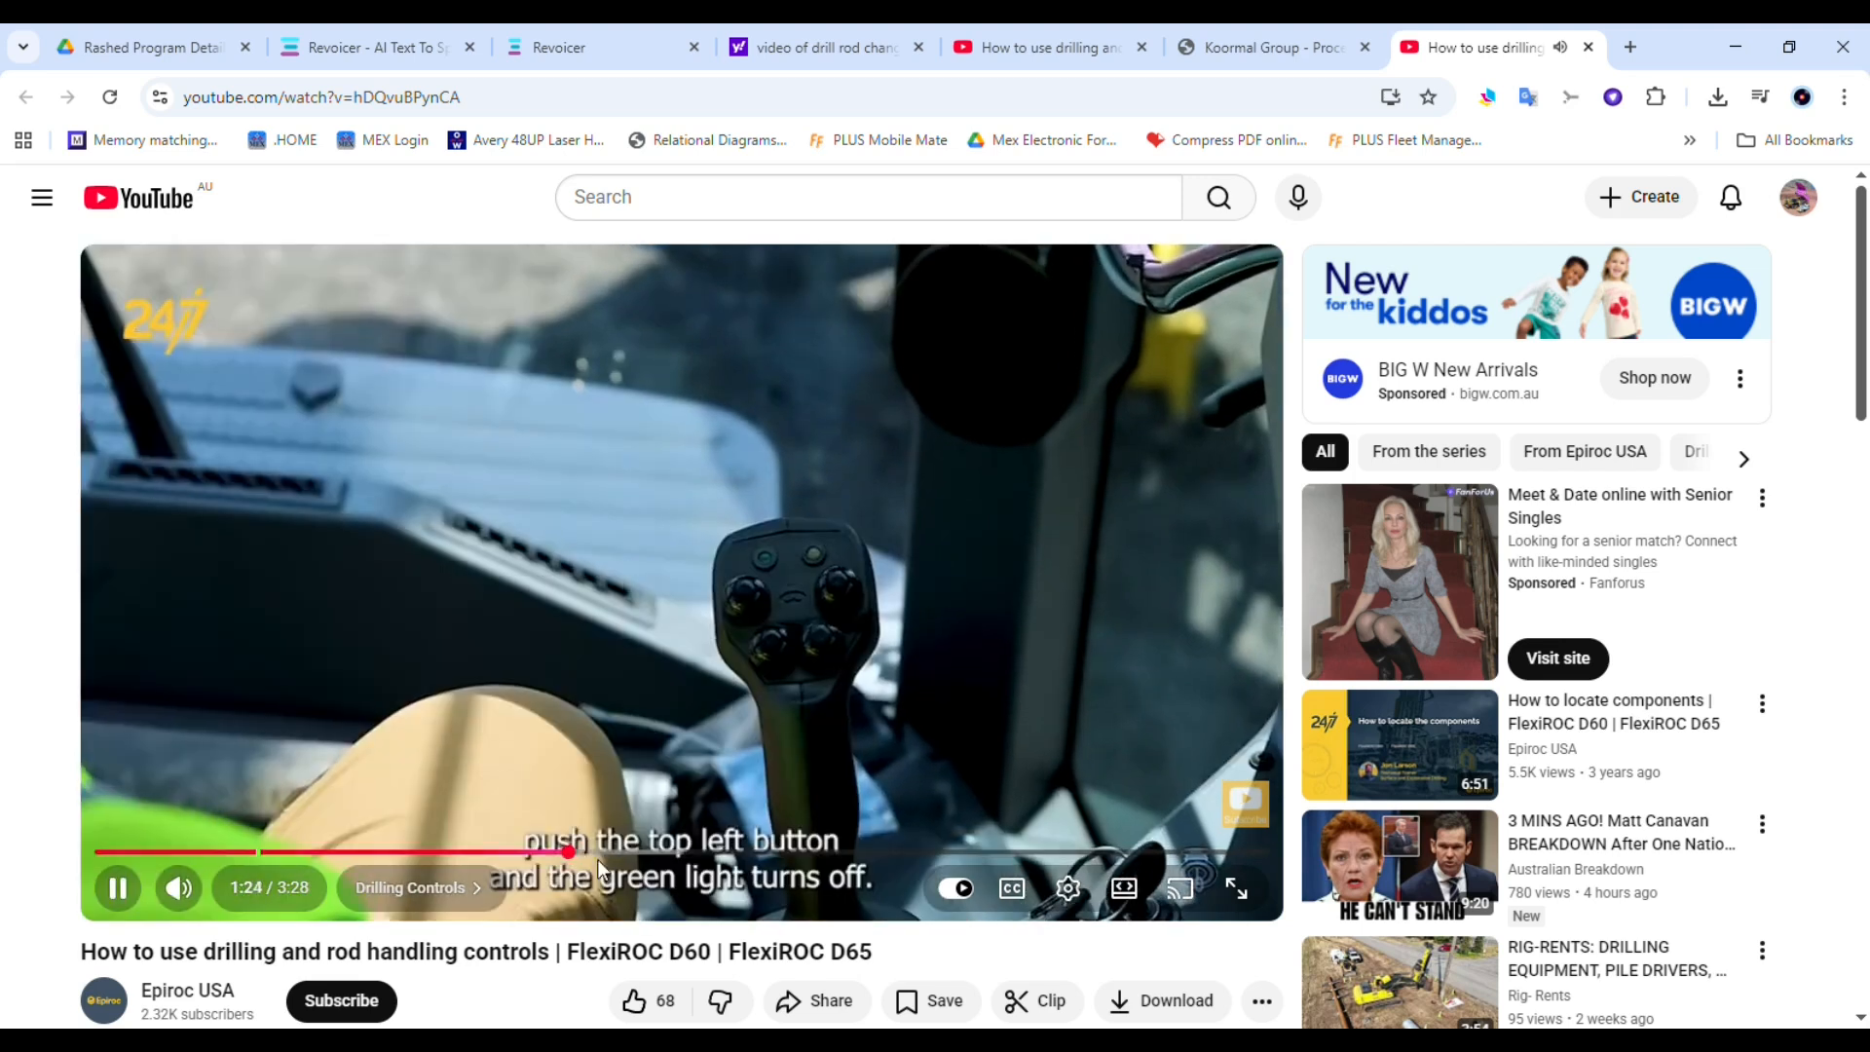
left_click(1589, 48)
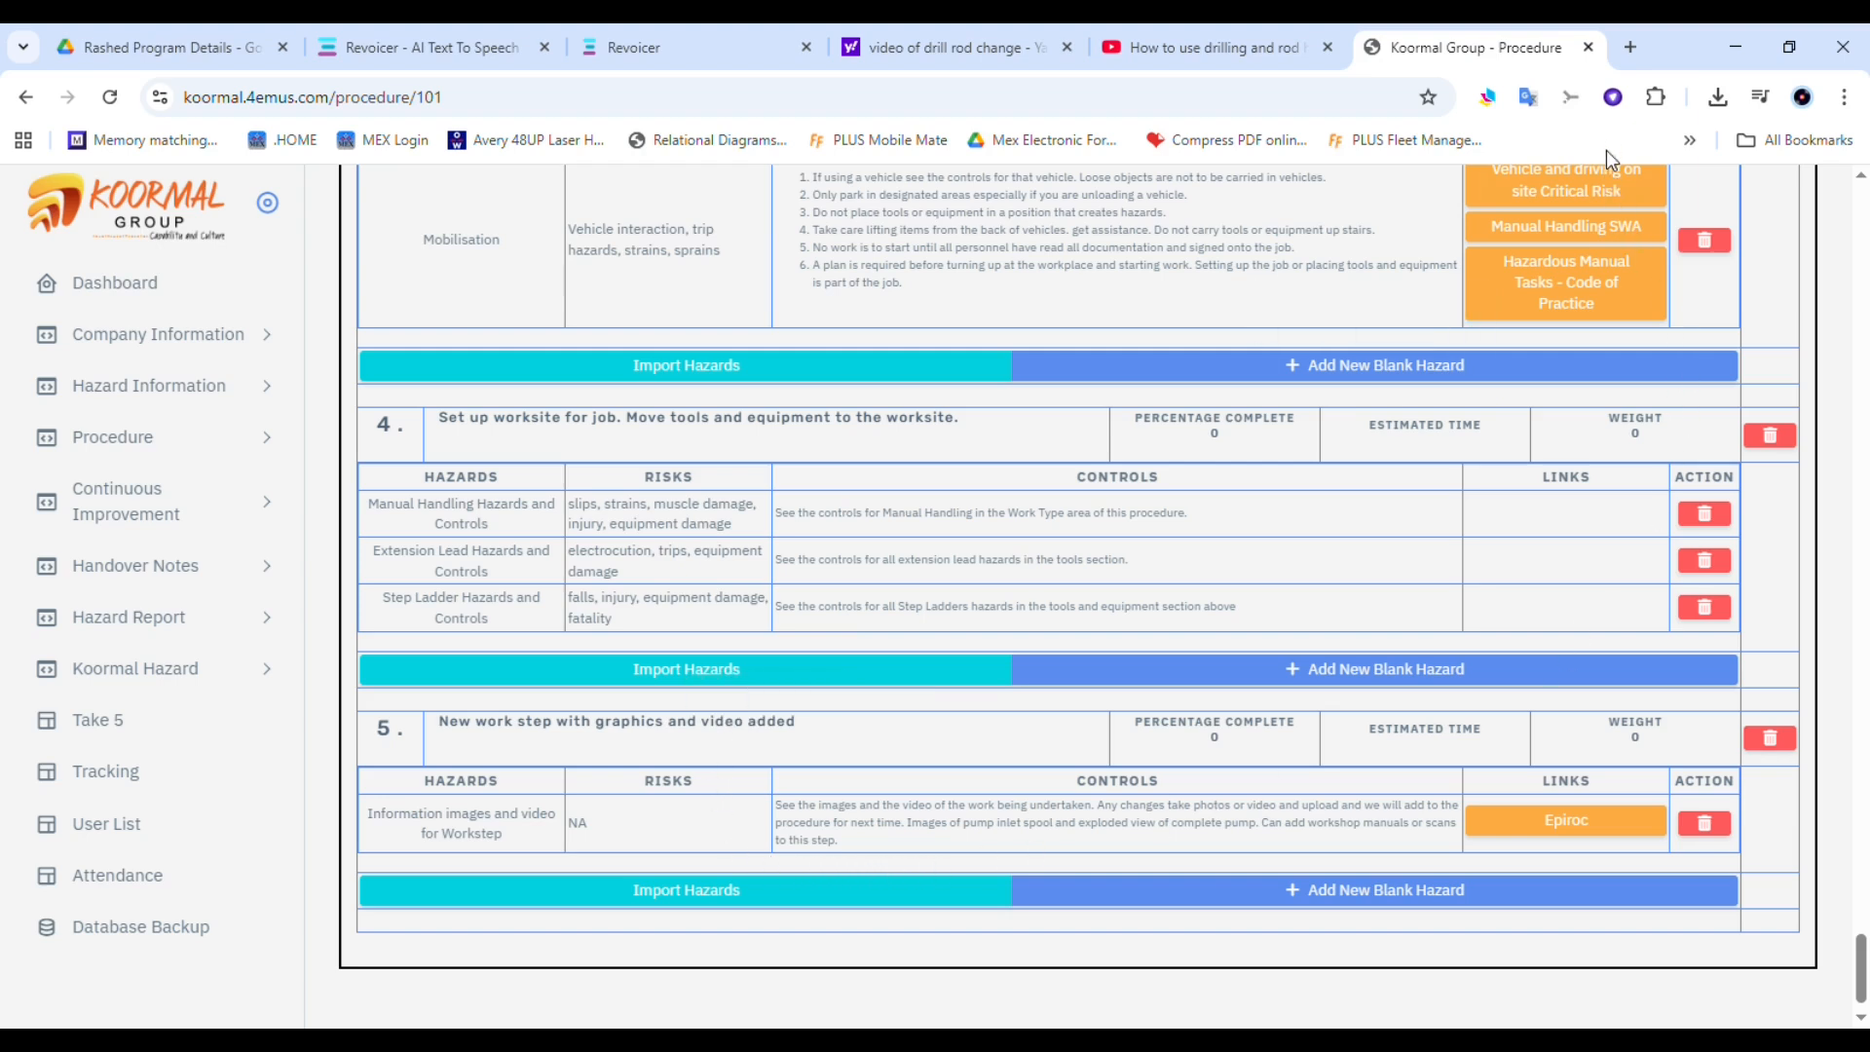
Reopen the fifth work step's hazard, view both suspended load images enlarged, and close the hazard without changes
scroll(1061, 764, "down", 1)
left_click(1052, 756)
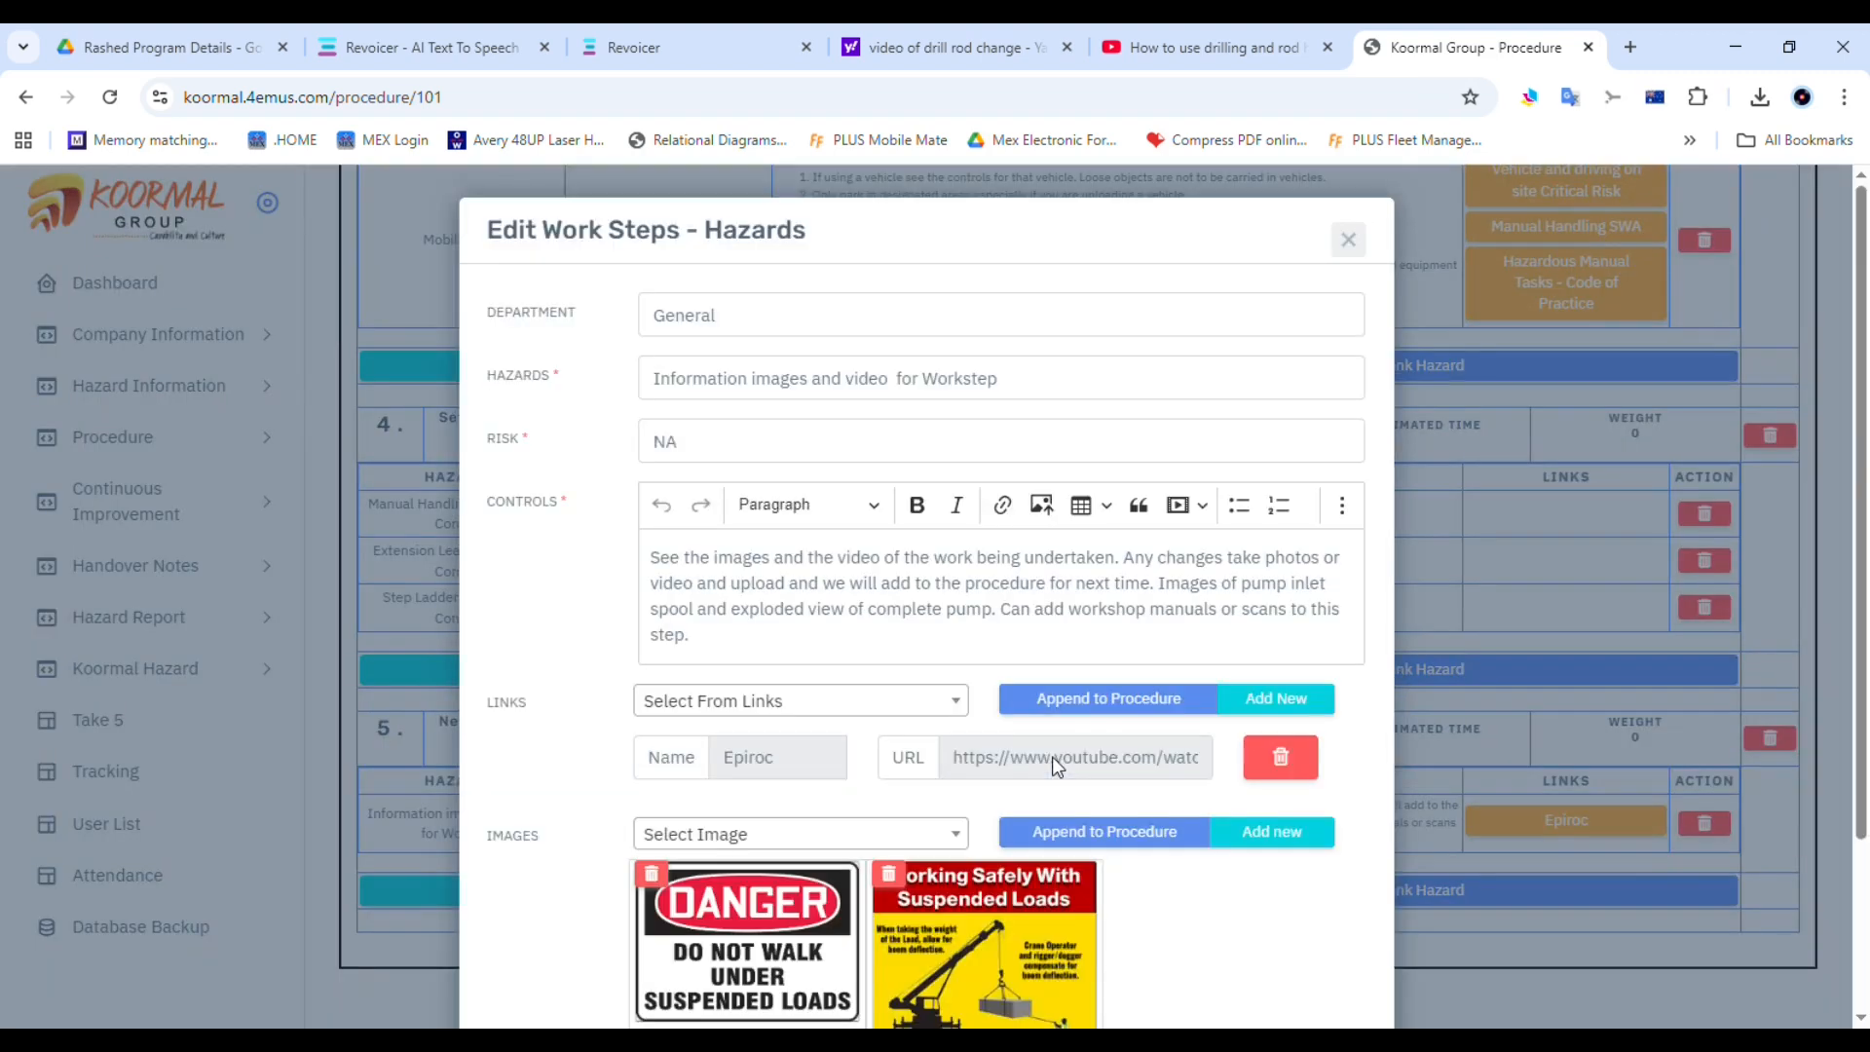
left_click(1019, 933)
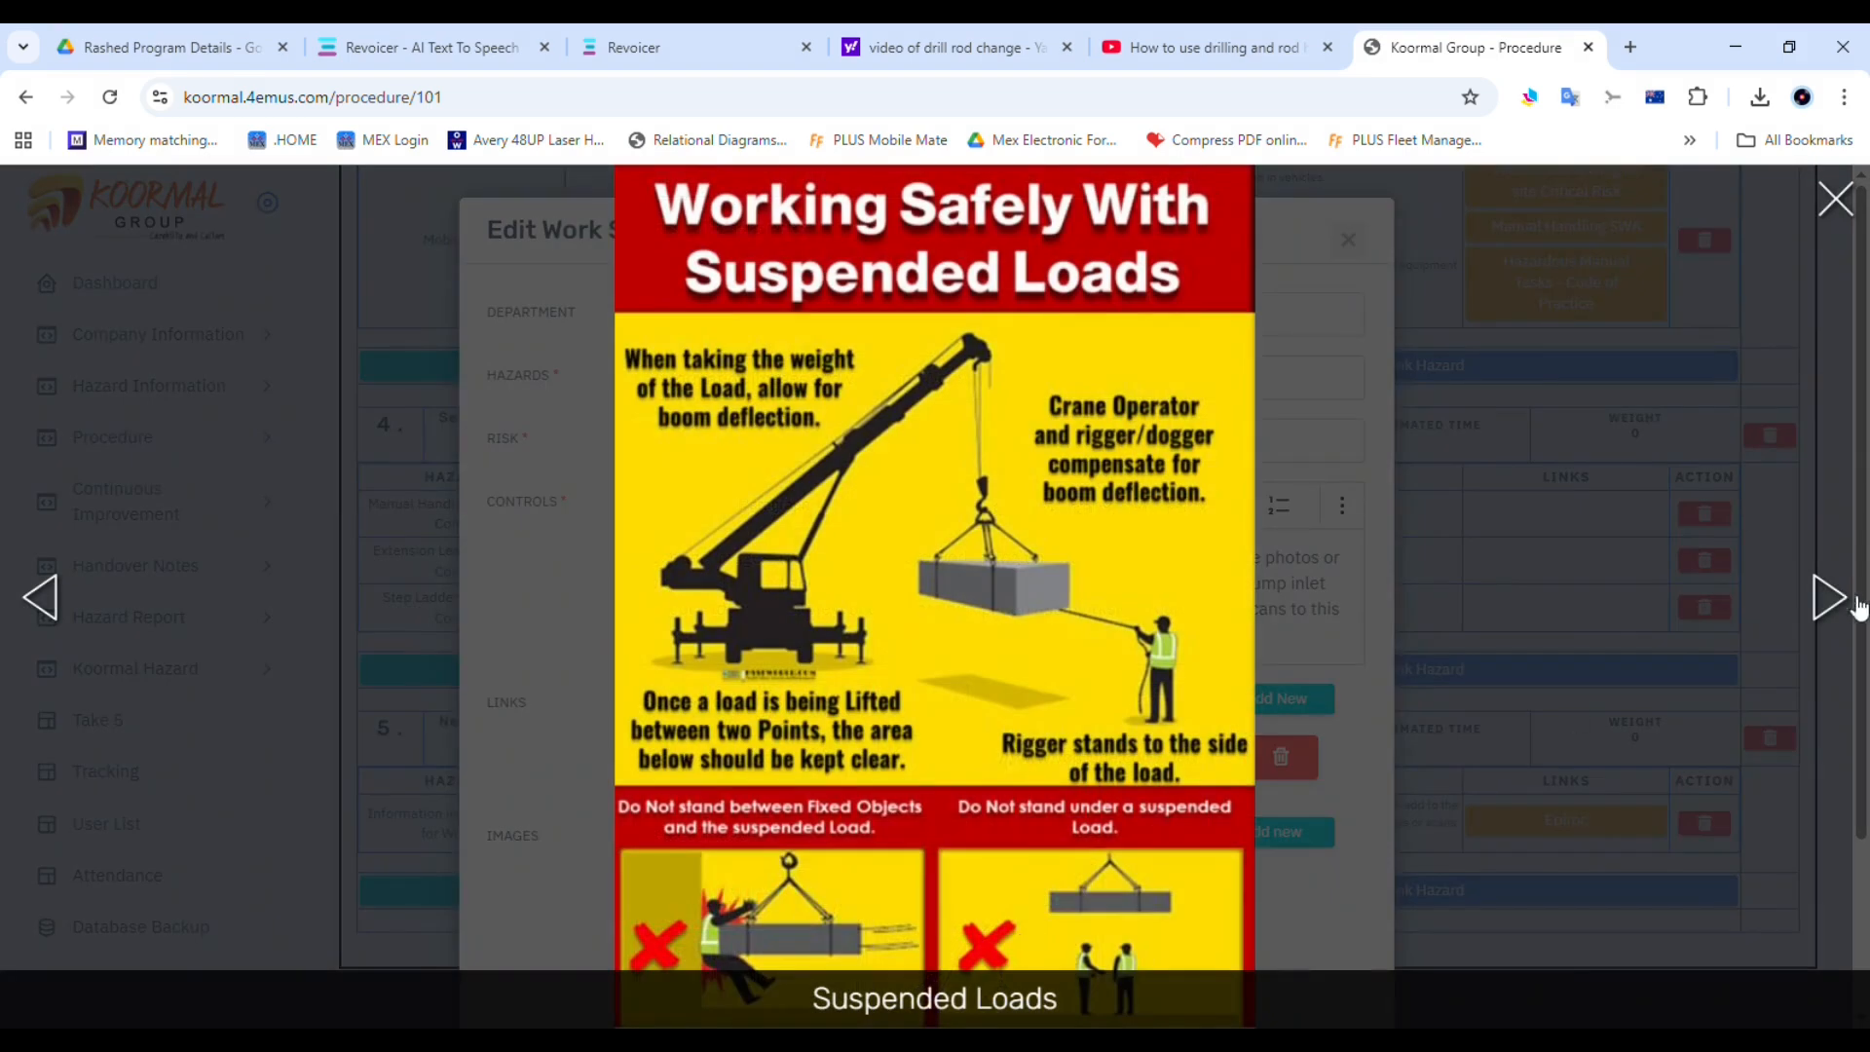
left_click(1835, 201)
left_click(732, 933)
left_click(1835, 201)
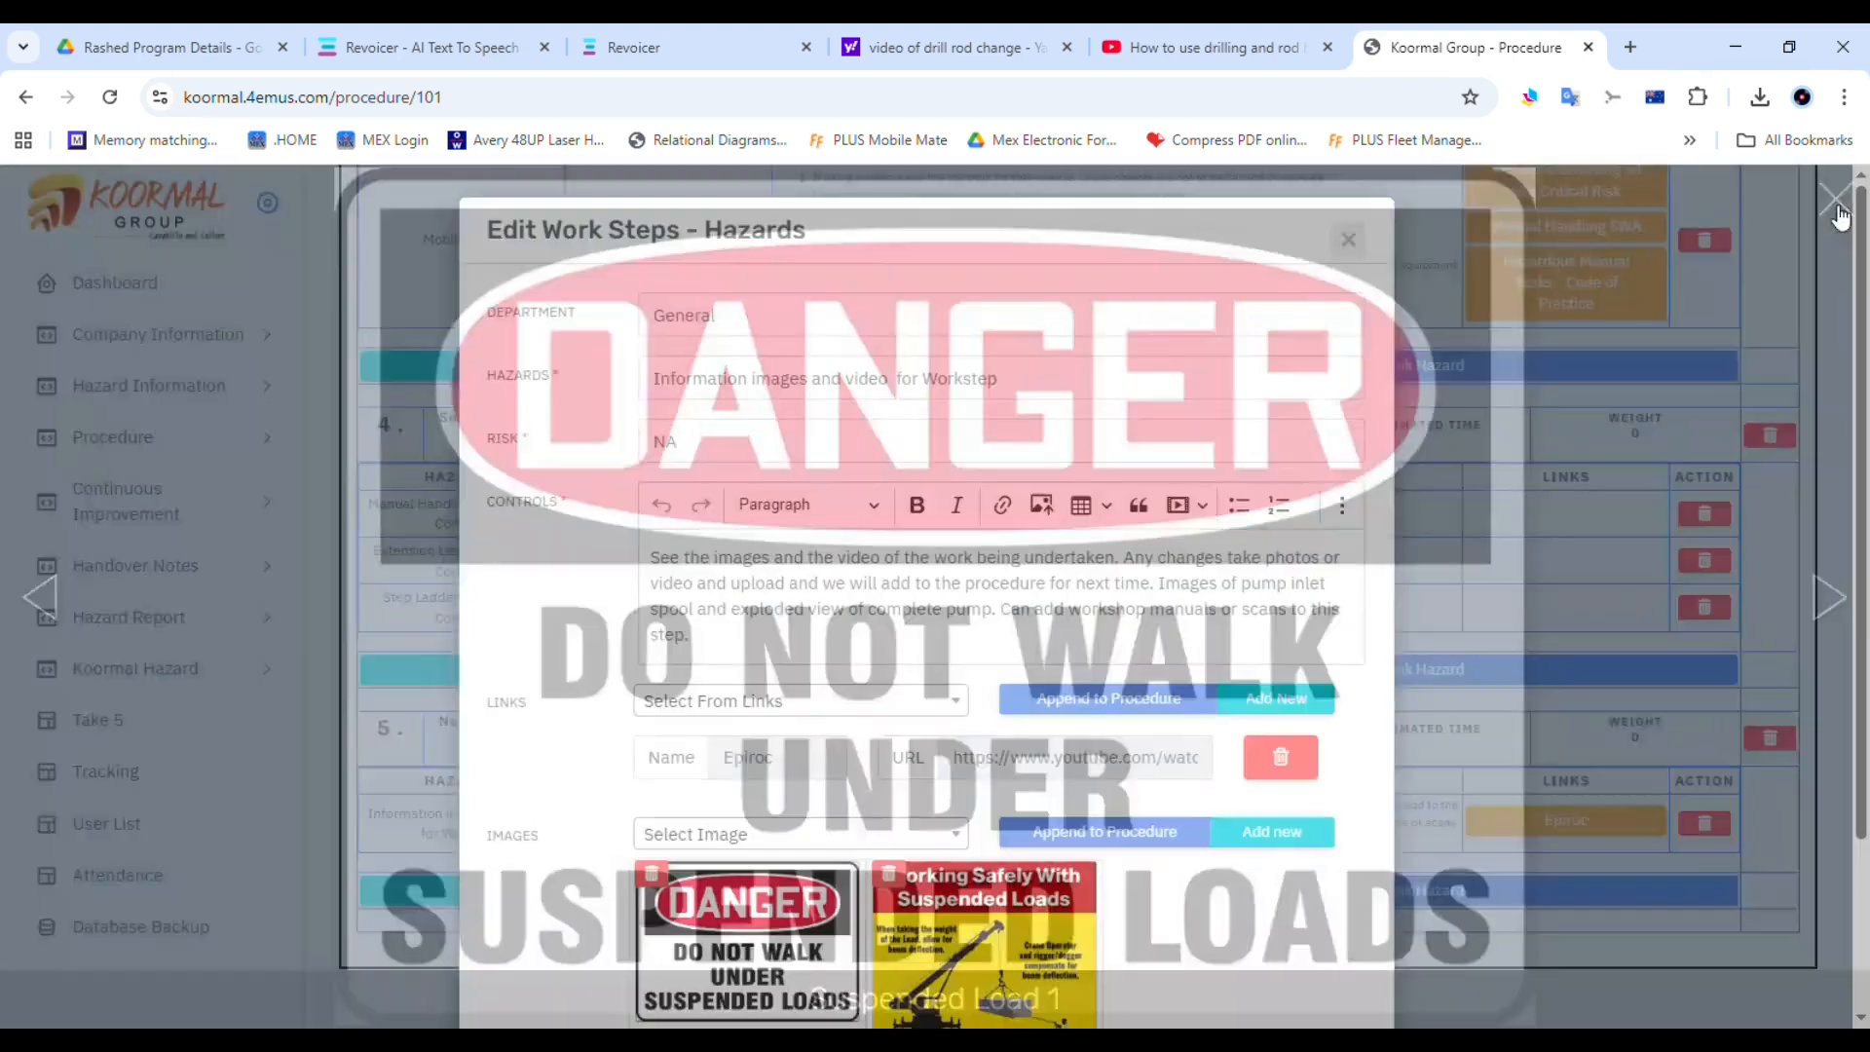
left_click(1347, 239)
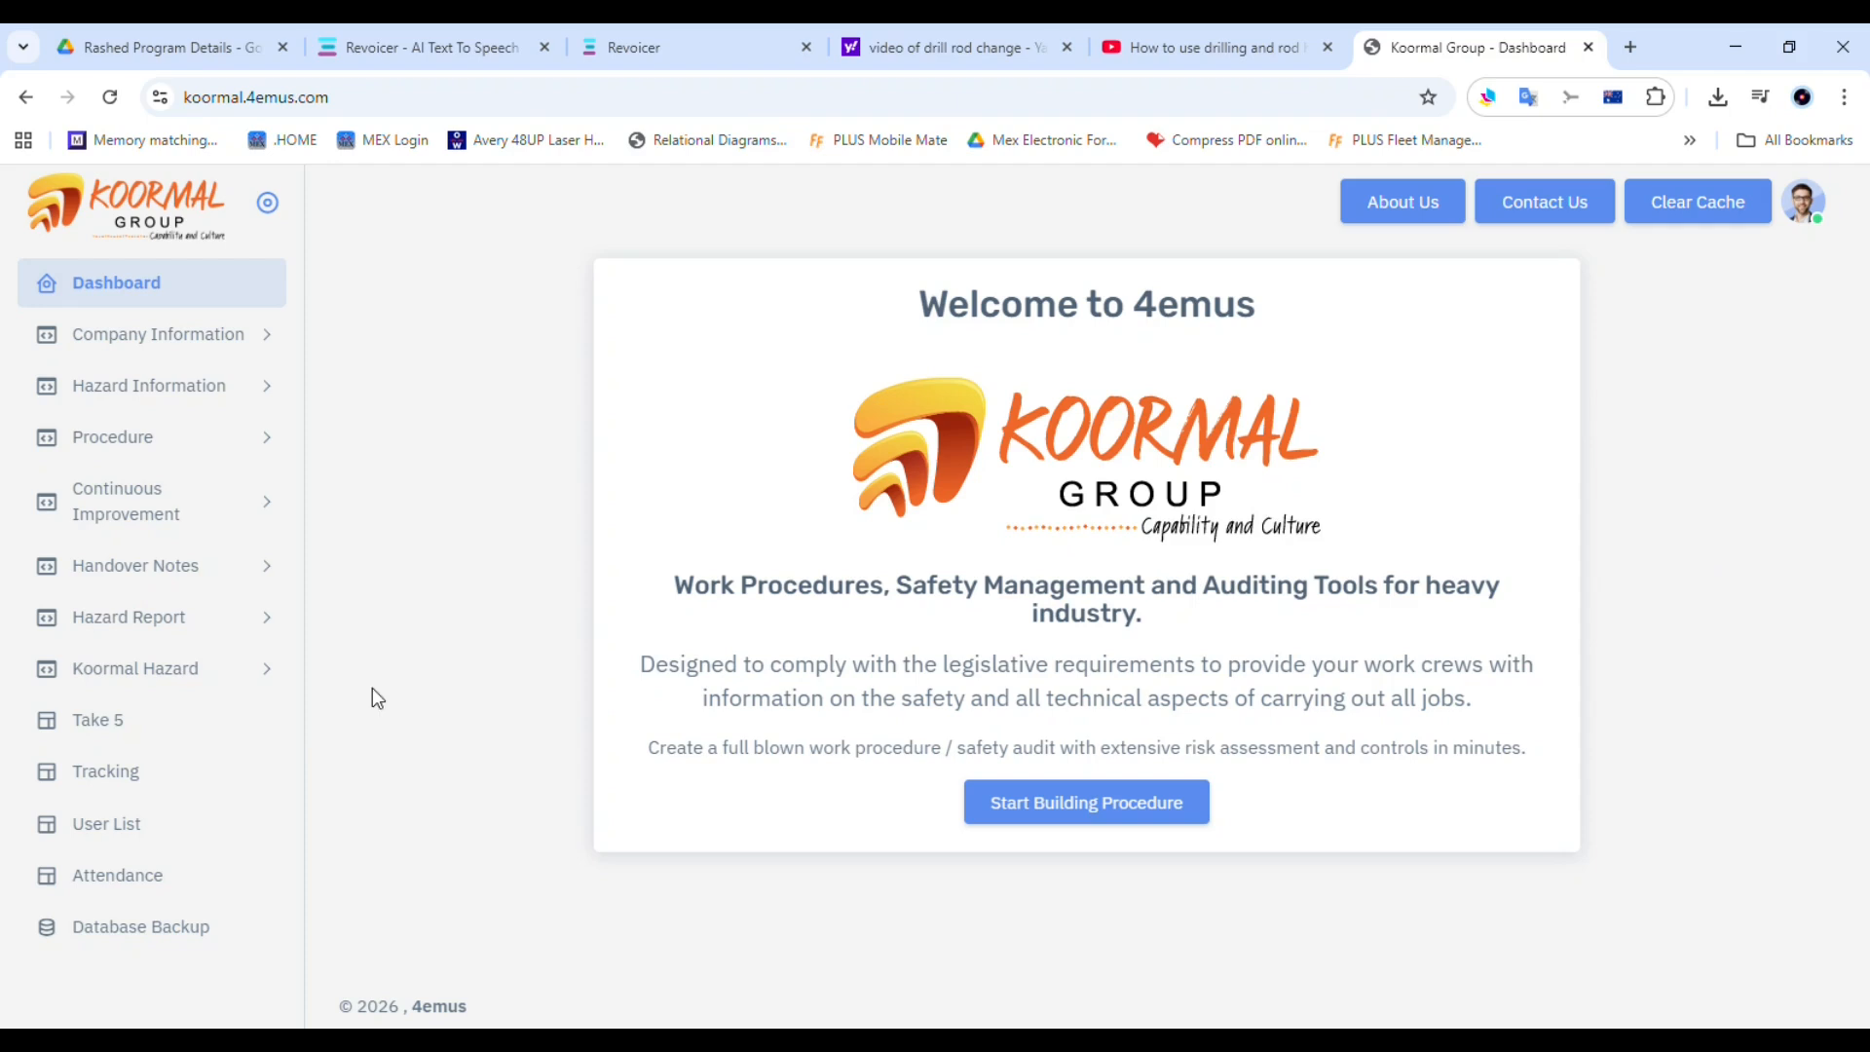
Open the Koormal Ancillary Equipment procedure "Test adding a new work procedure" from the procedures list and review its header
left_click(127, 446)
left_click(138, 543)
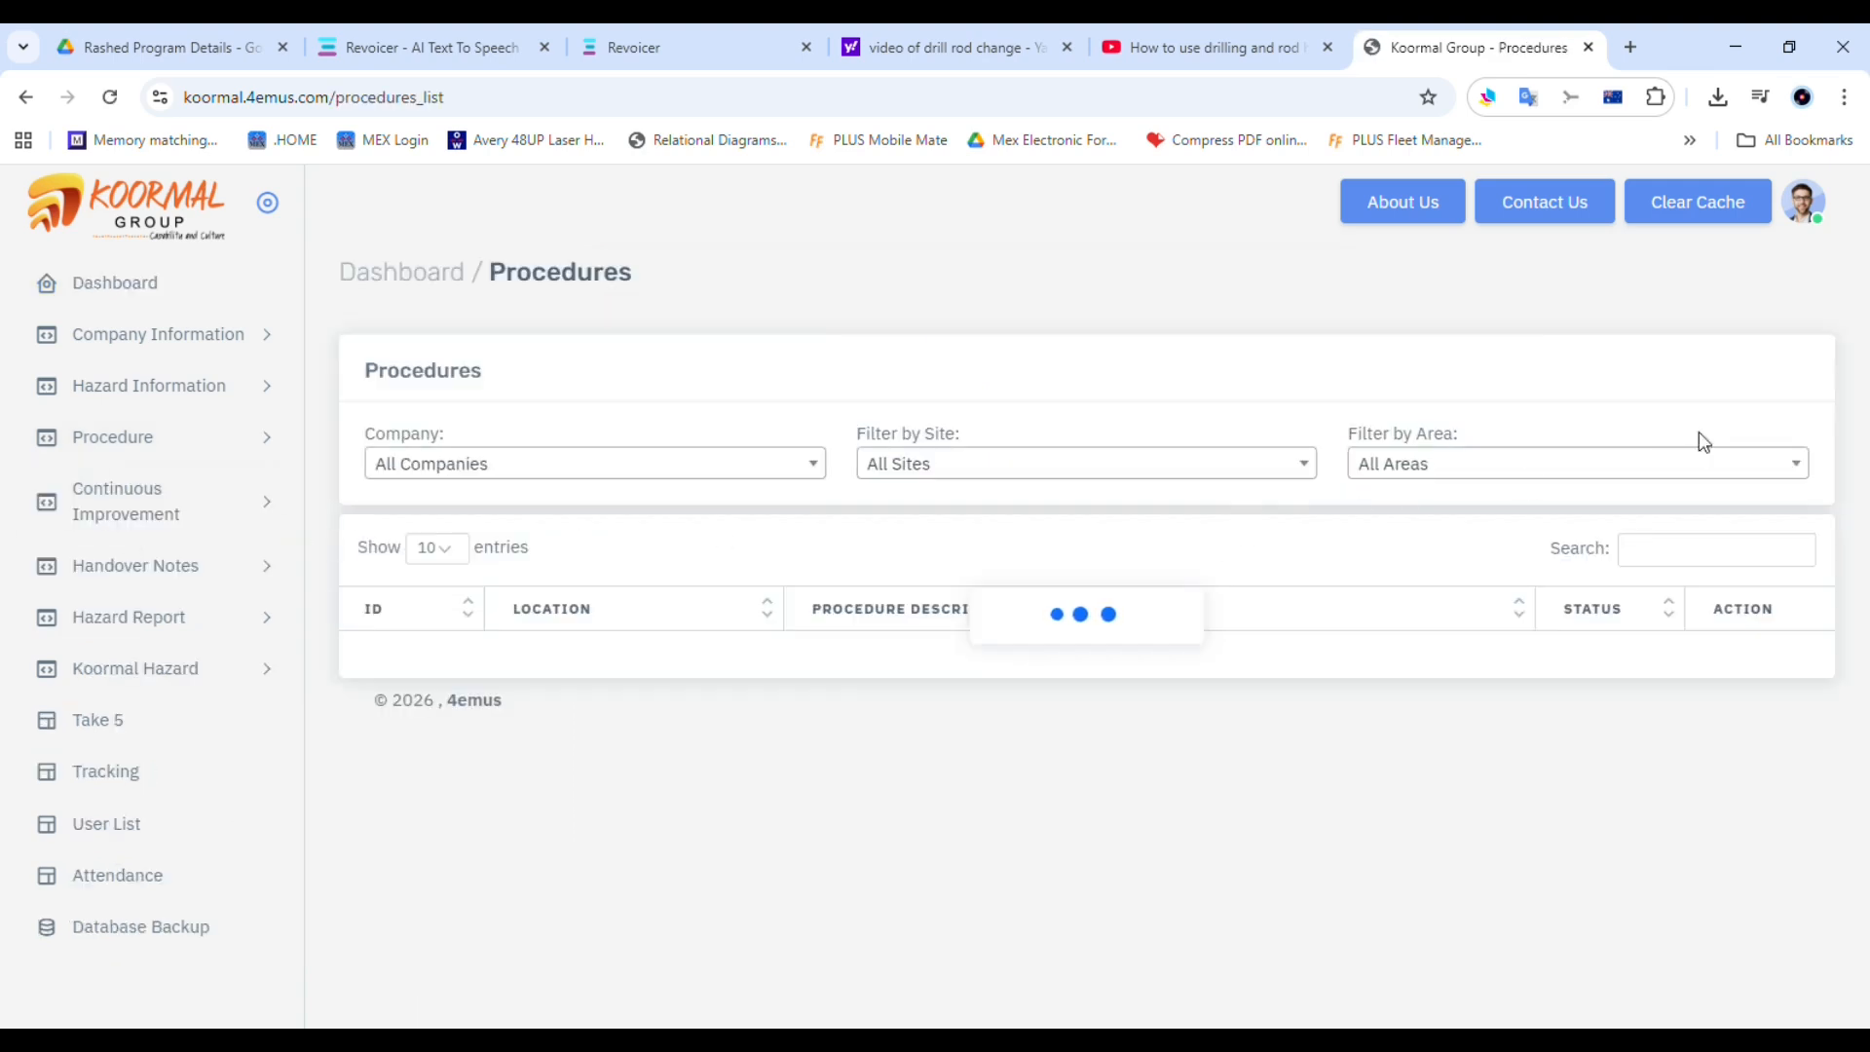
scroll(871, 800, "down", 2)
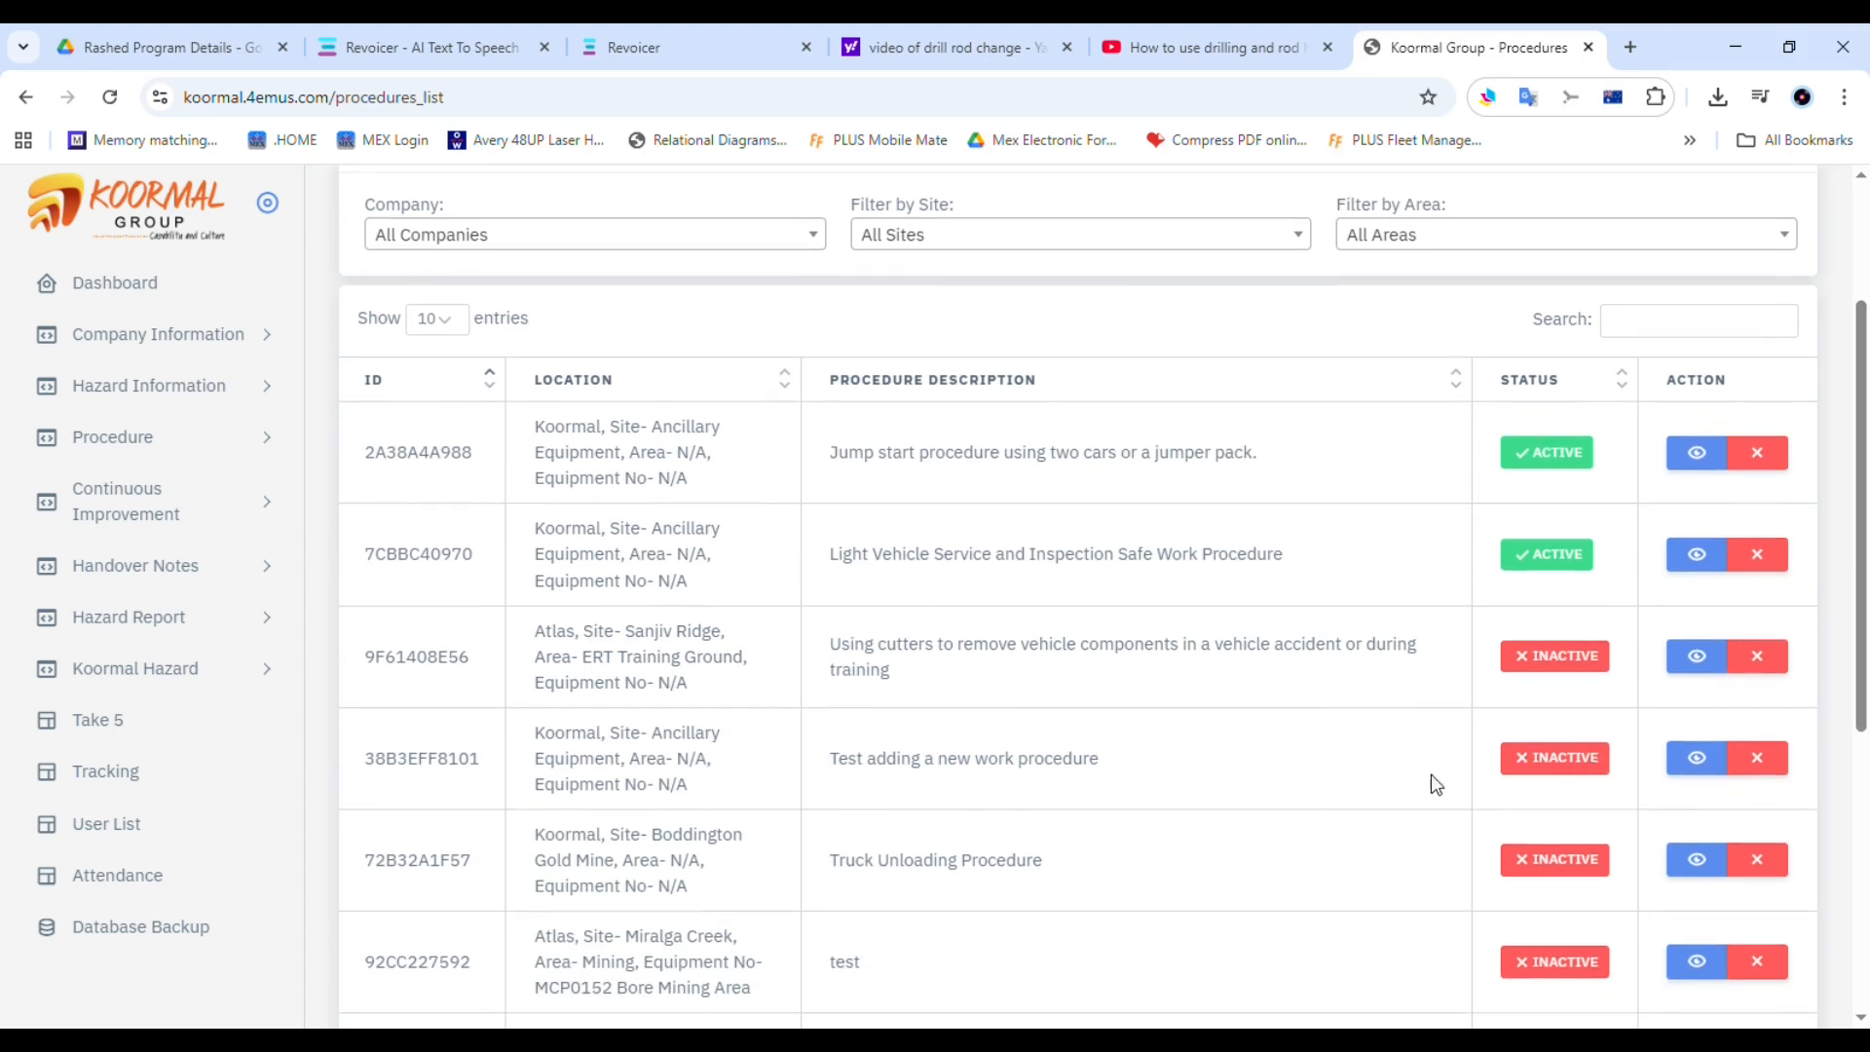
left_click(1700, 768)
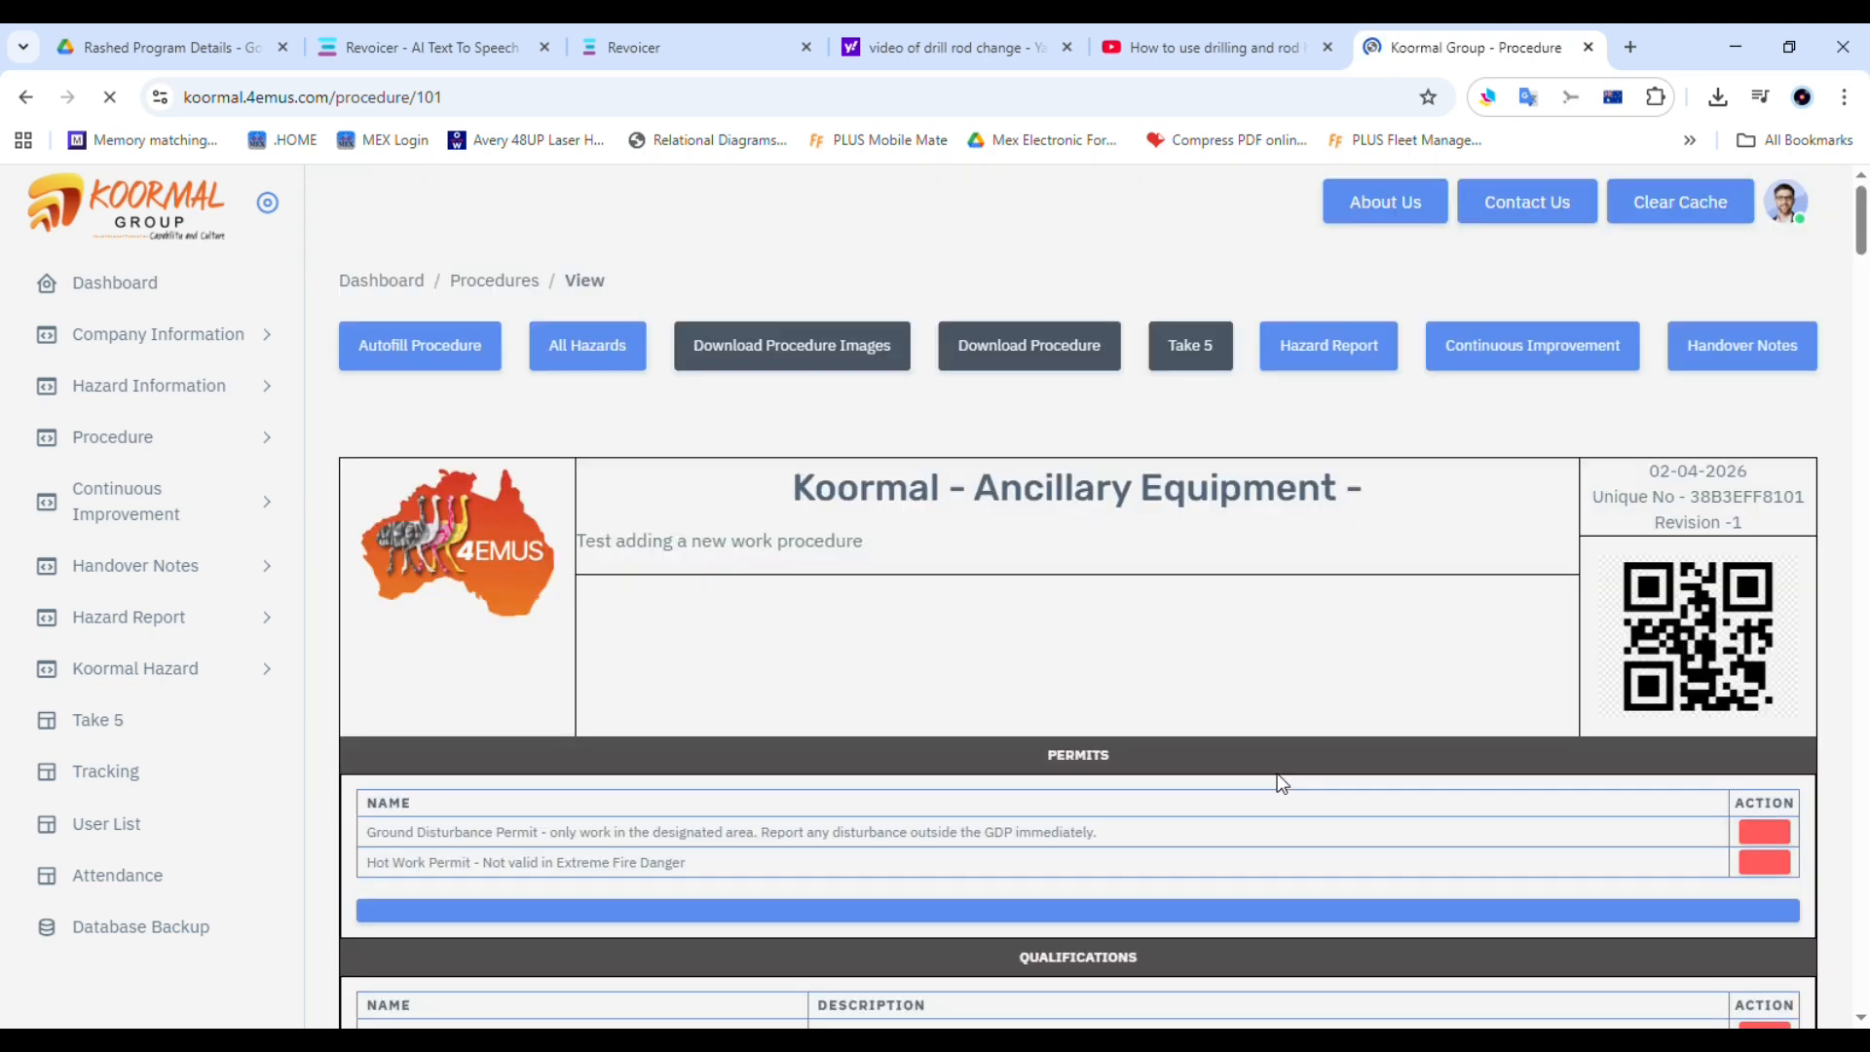
mouse_move(1862, 216)
left_mouse_down()
mouse_move(1862, 261)
mouse_move(1862, 194)
left_mouse_up()
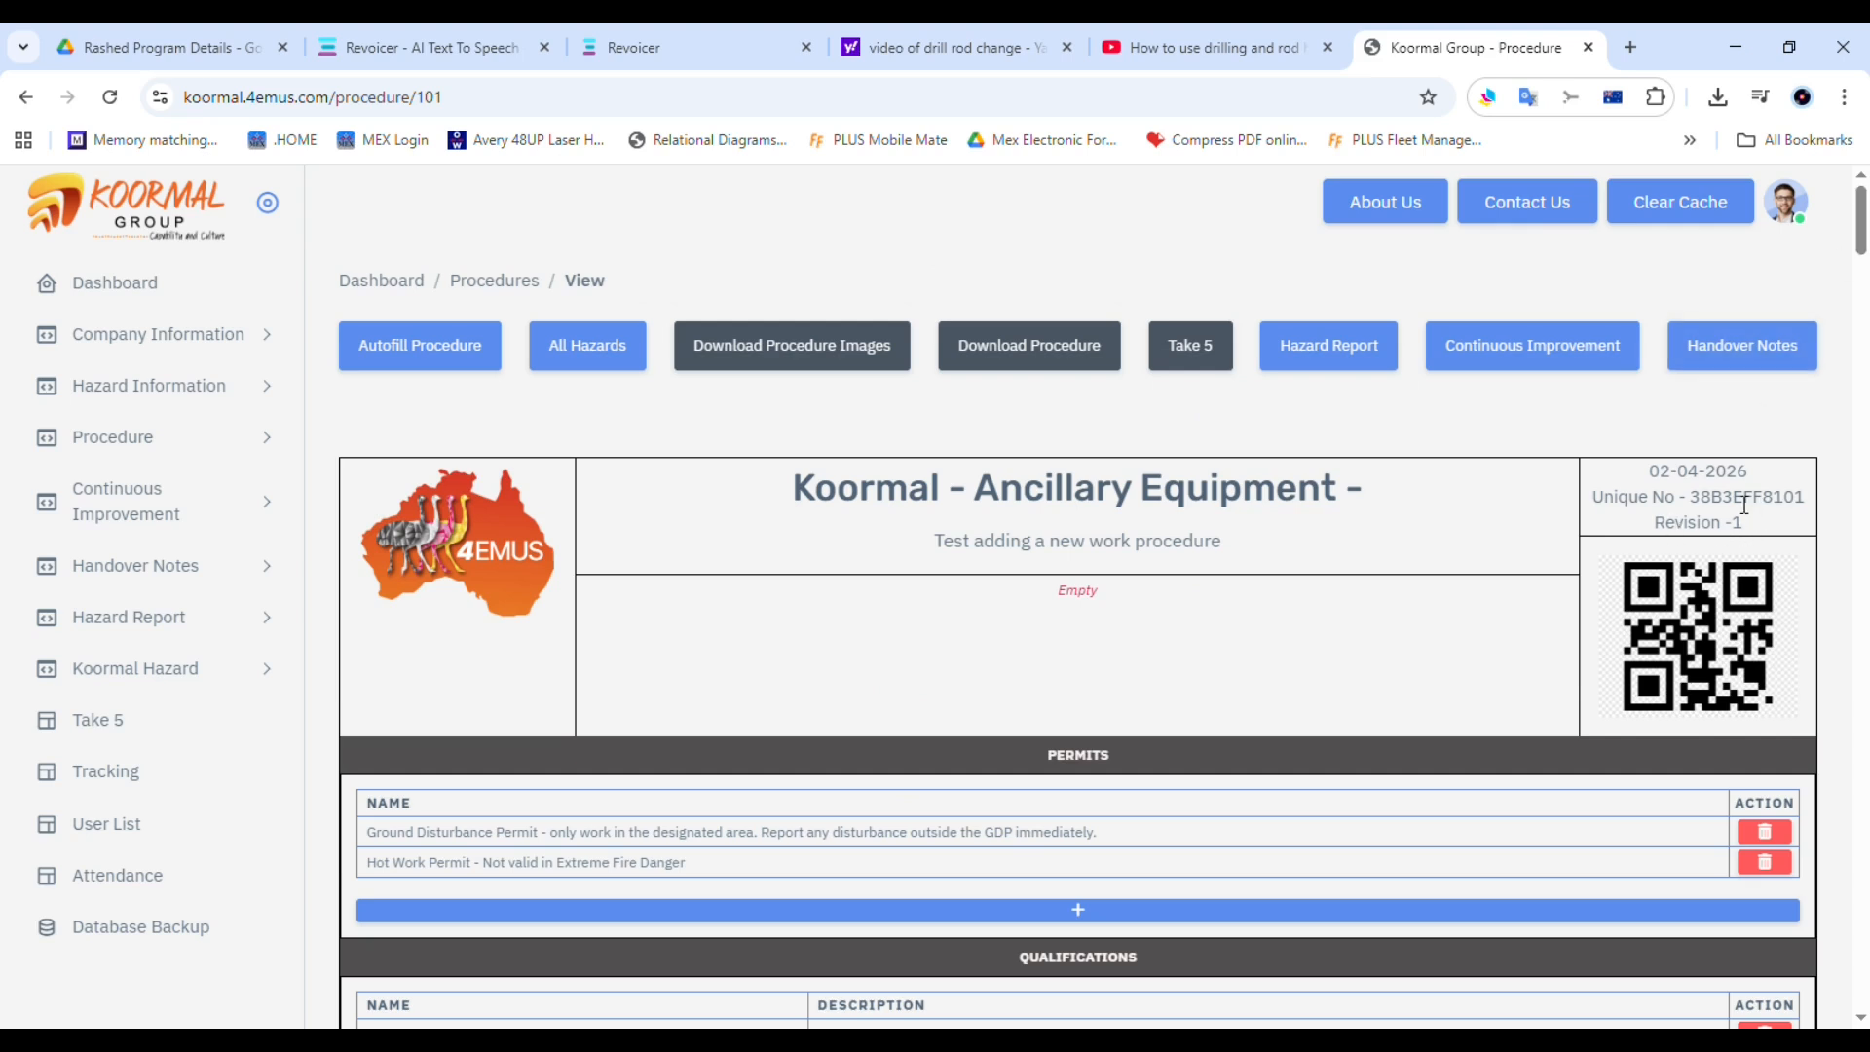
mouse_move(1862, 234)
left_mouse_down()
mouse_move(1859, 974)
mouse_move(1862, 209)
left_mouse_up()
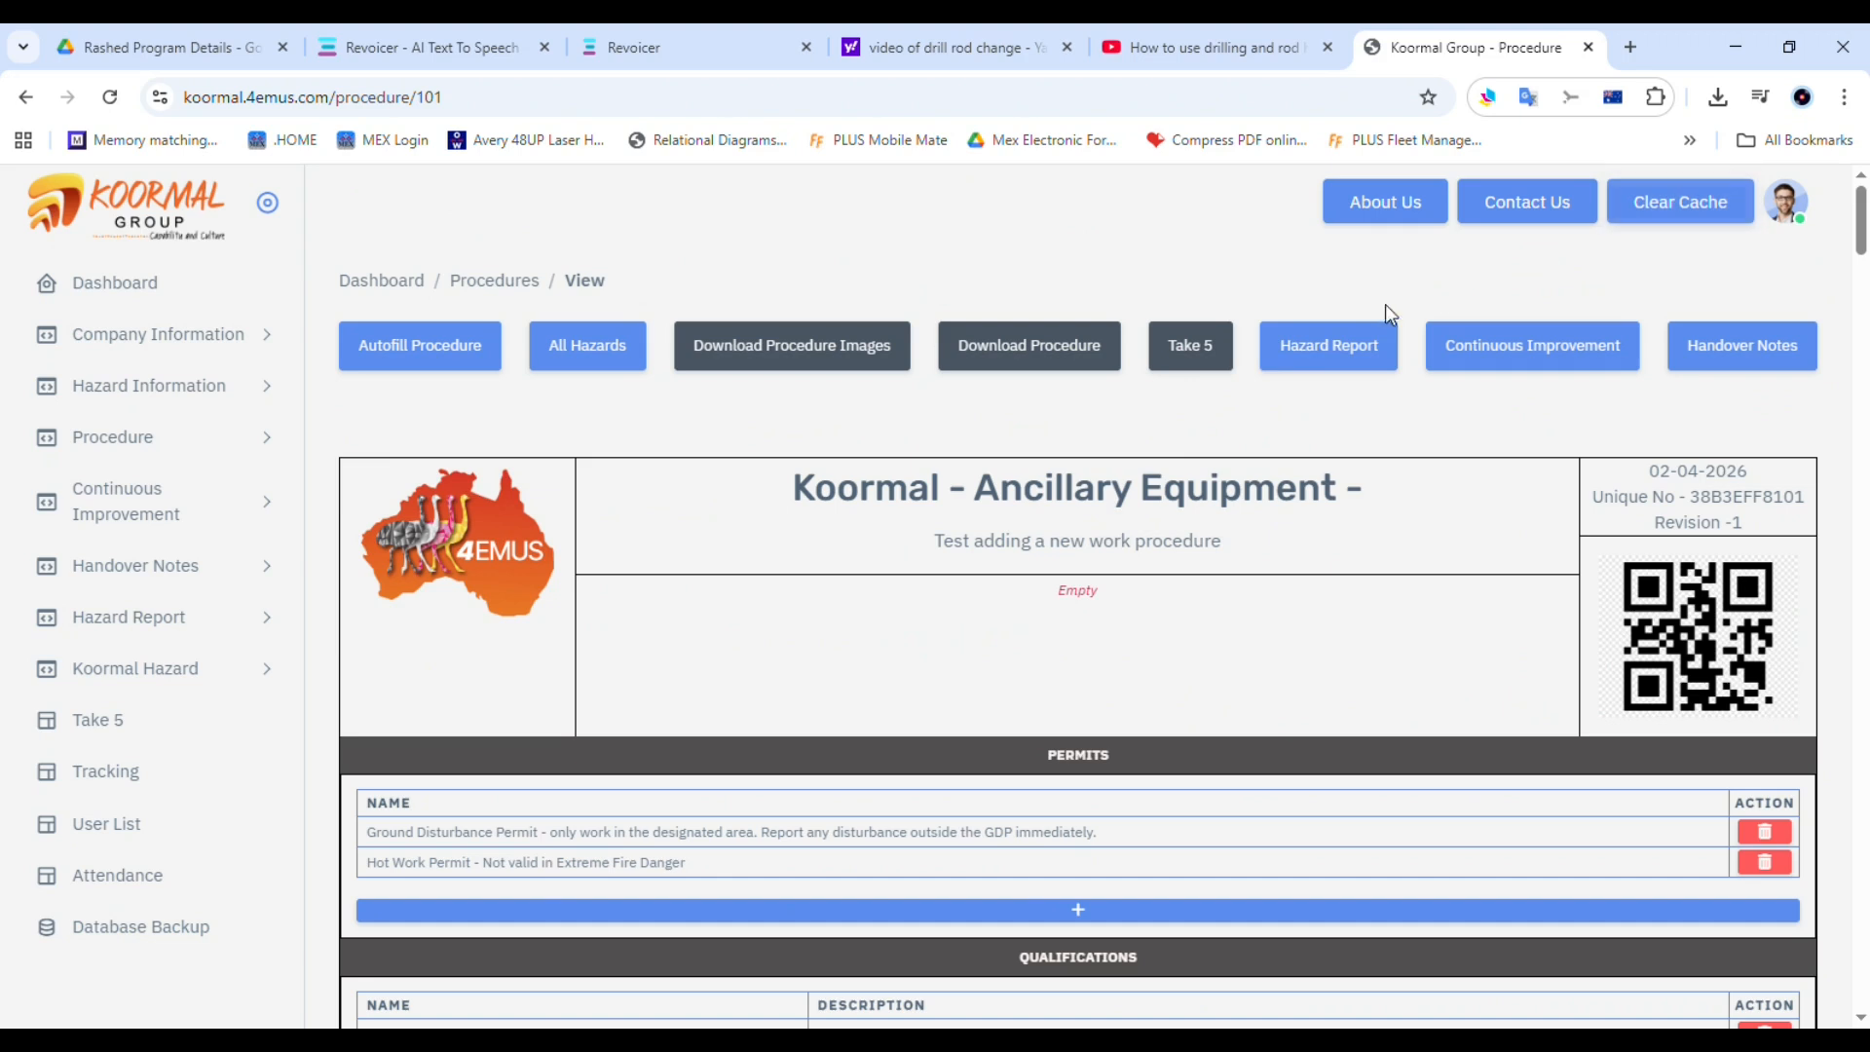